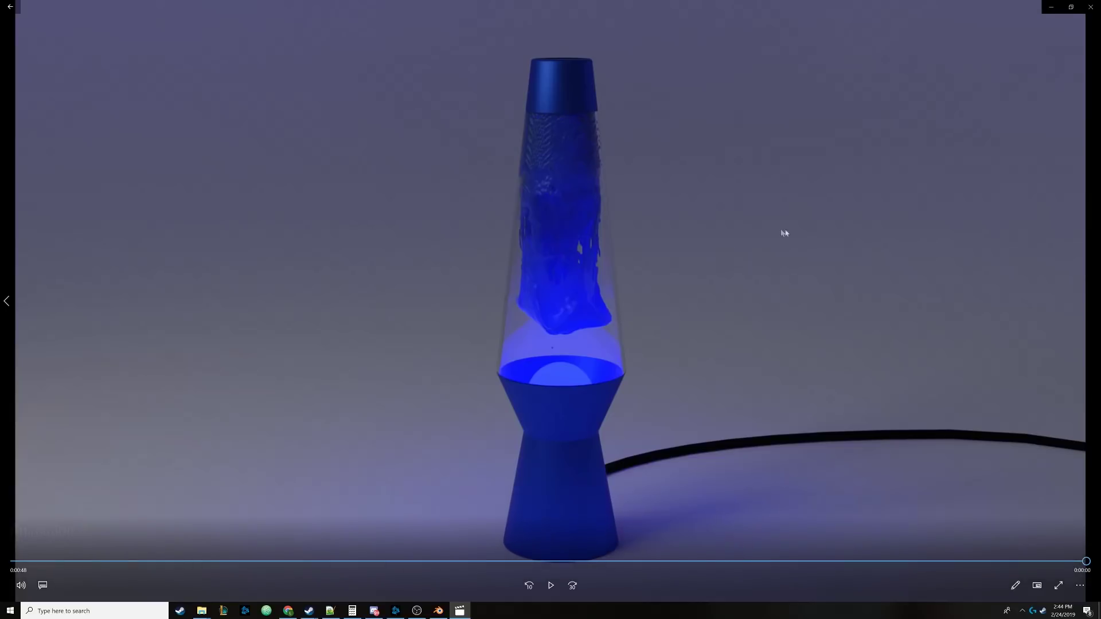
Step: Close the current clip, watch the "animation 1" lava lamp video from its start, and return to Blender
left_click(1090, 6)
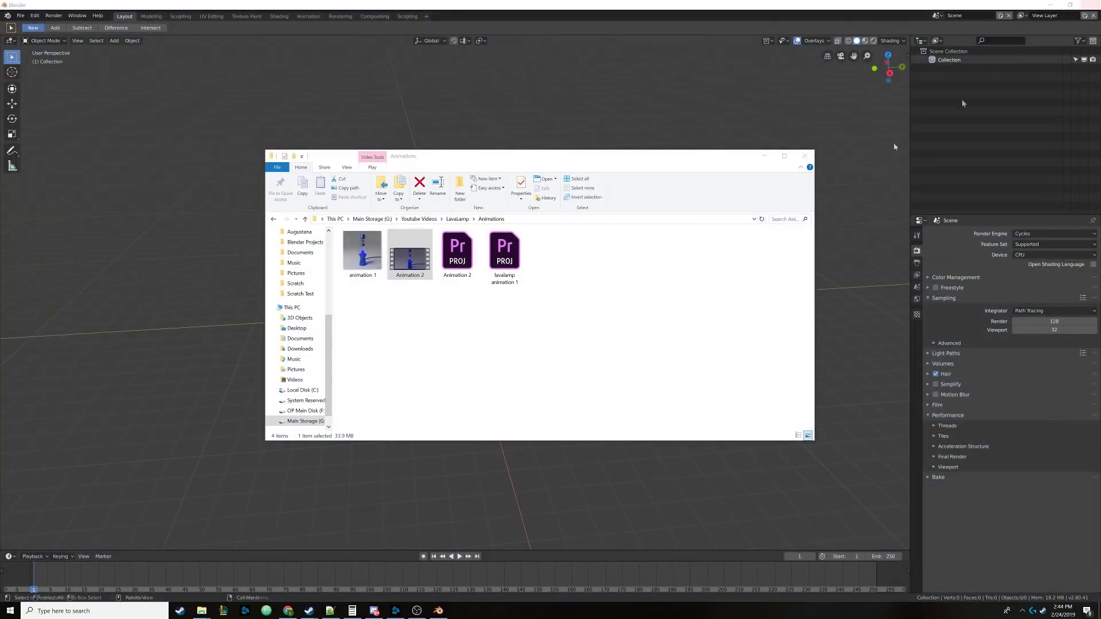
double_click(378, 252)
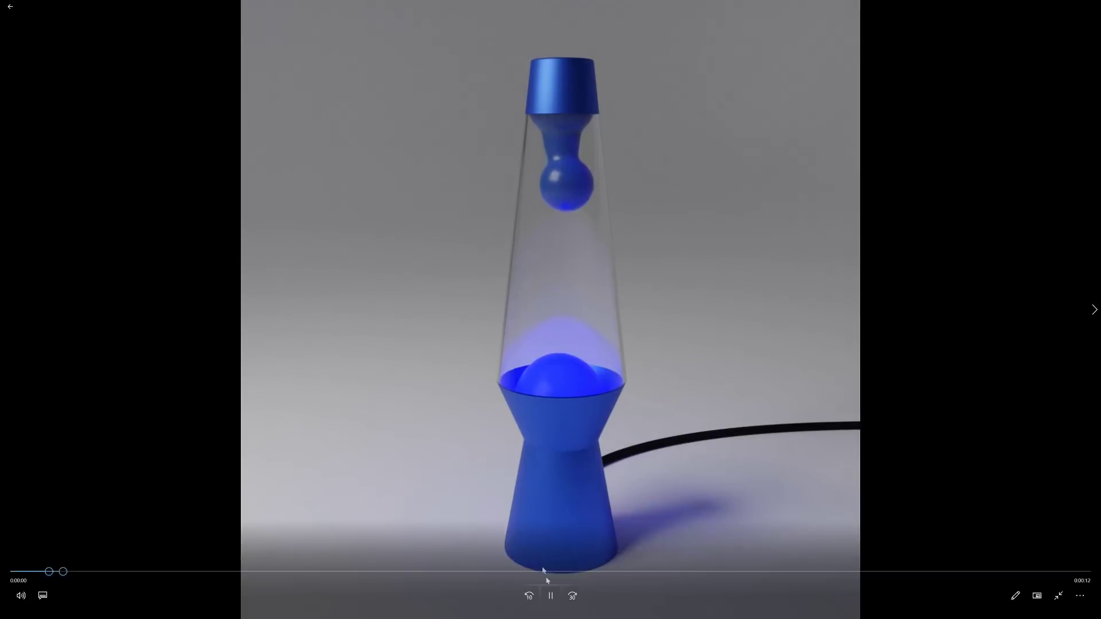
left_click(551, 595)
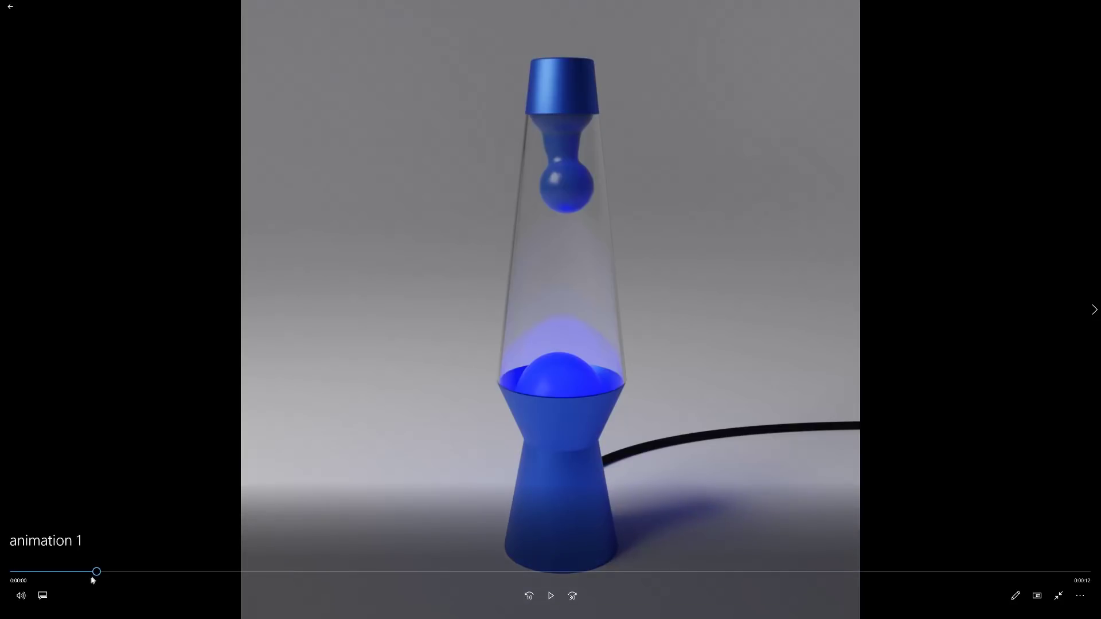
left_click_drag(96, 572, 17, 572)
left_click(550, 596)
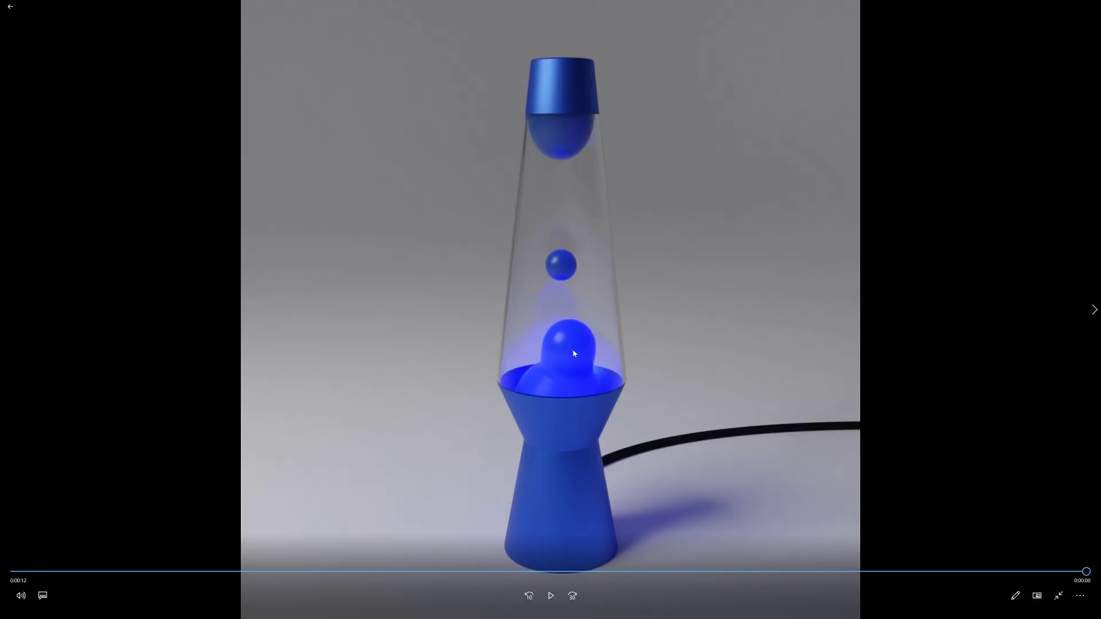
left_click(1058, 596)
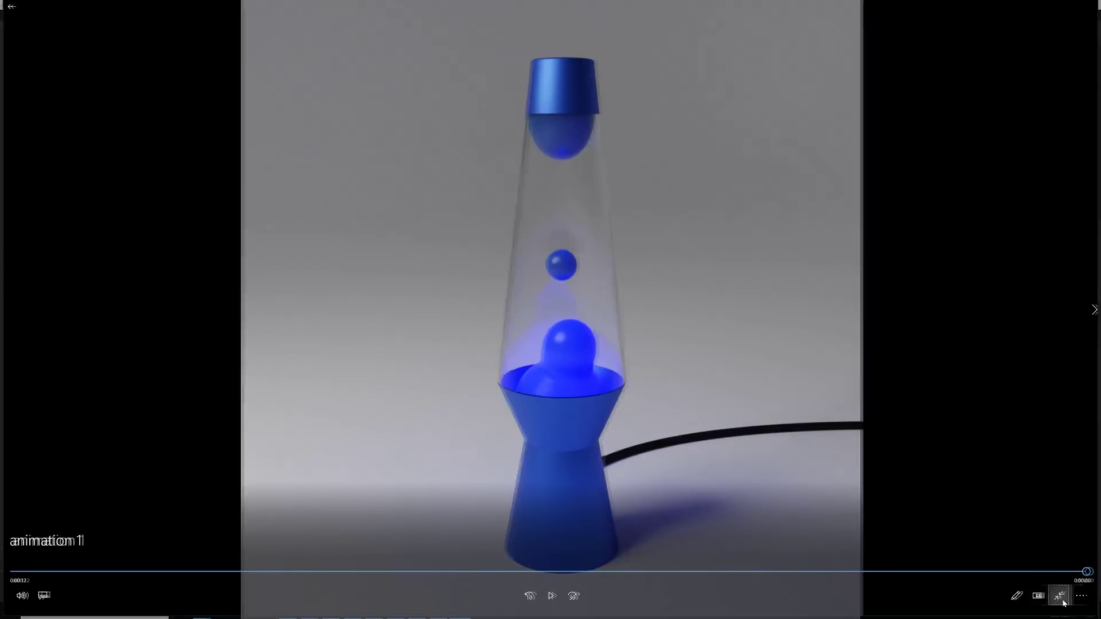
left_click(1090, 7)
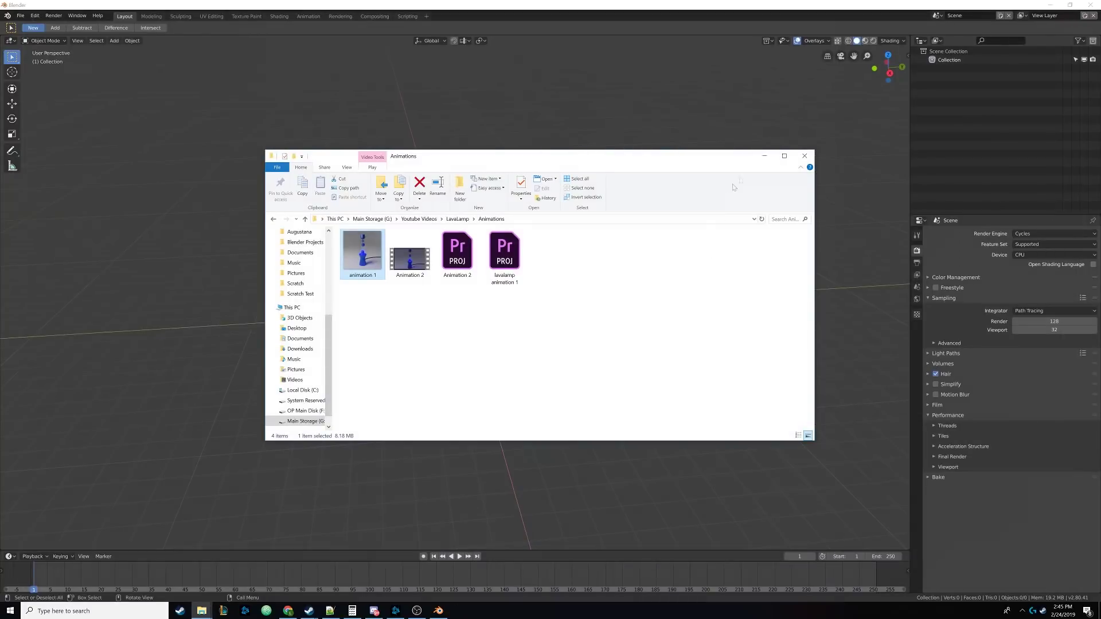
left_click(764, 156)
Step: Add a Ball metaball at the world origin and duplicate it in place
middle_click_drag(538, 254, 533, 256)
key("shift+a")
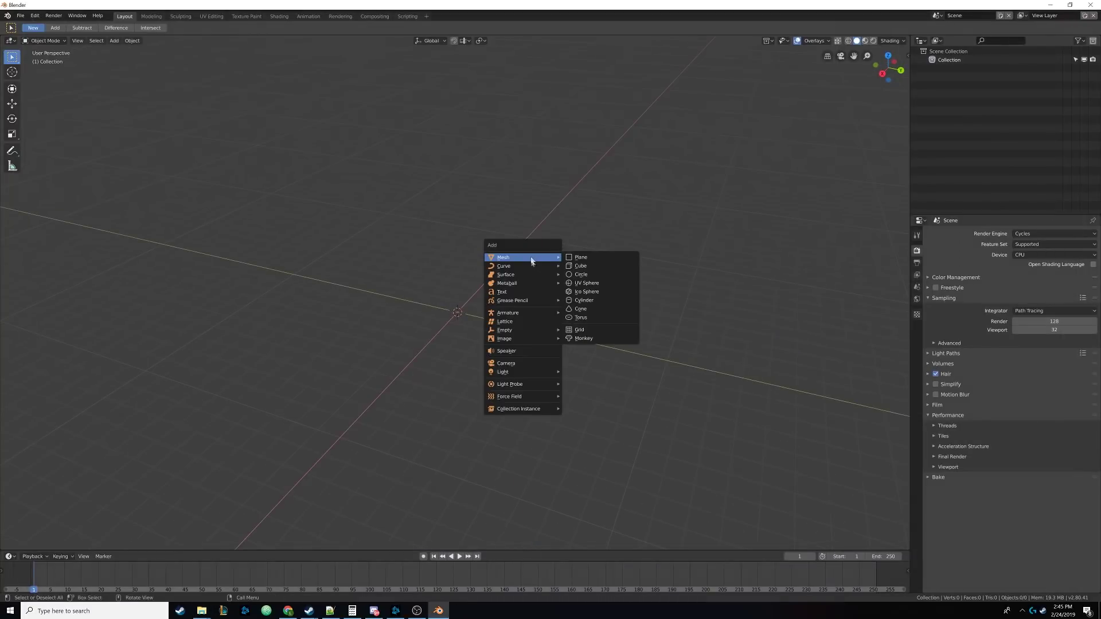
mouse_move(528, 332)
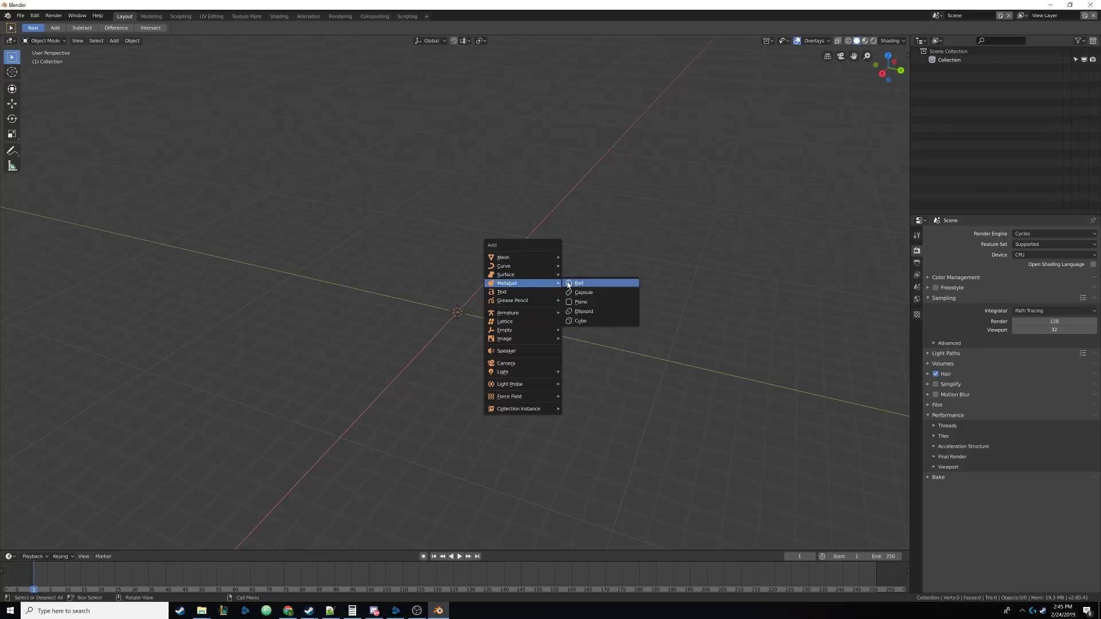
left_click(570, 284)
middle_click_drag(506, 303, 485, 300)
scroll(485, 300, "up", 3)
key("shift+d")
left_click(485, 300)
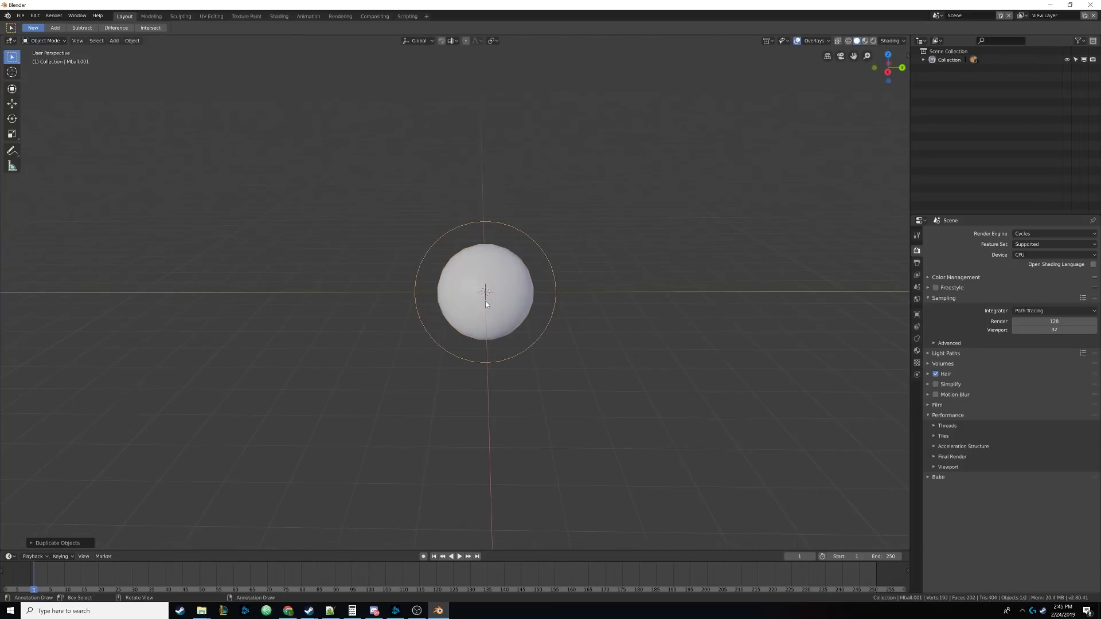
Step: Move the duplicate metaball back and forth along Y to demonstrate merging, leaving it separated from the original
key("g")
key("x")
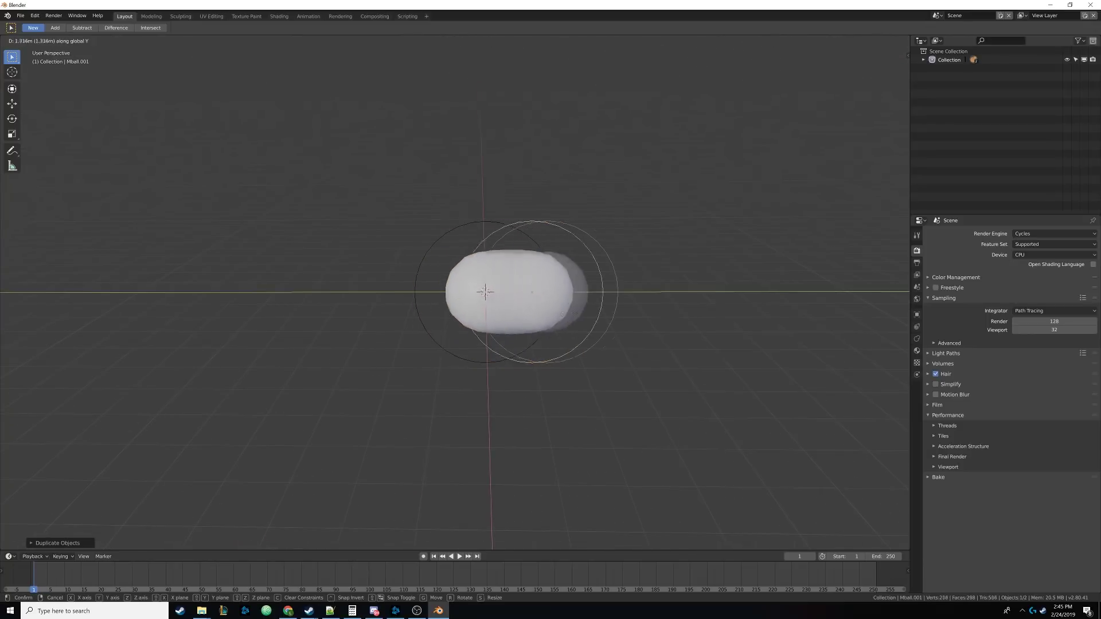
left_click(662, 312)
key("g")
key("y")
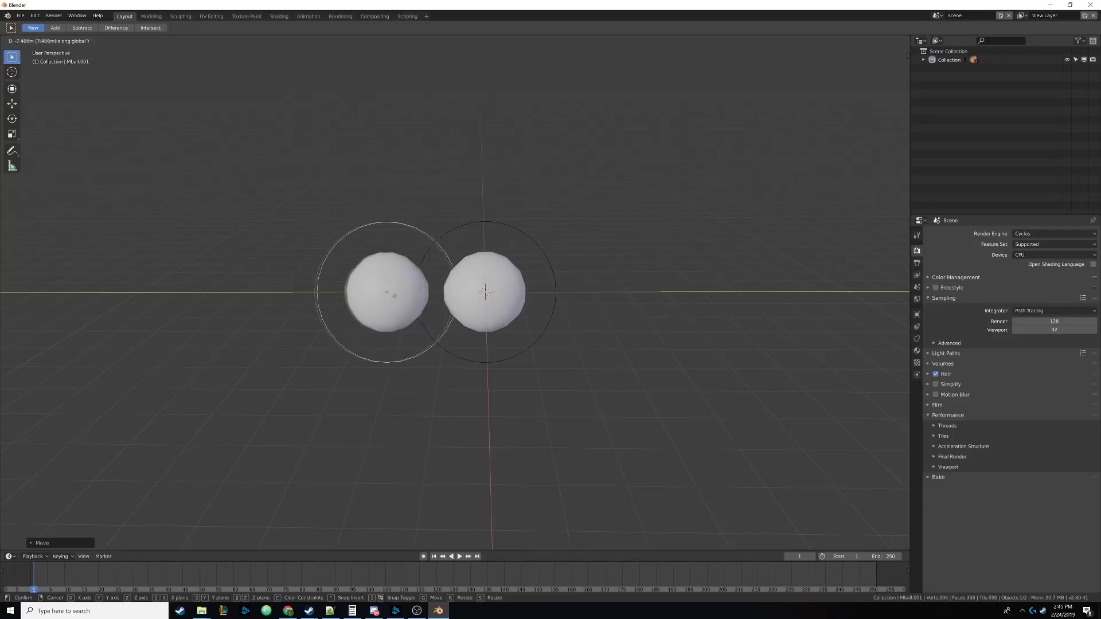
left_click(675, 297)
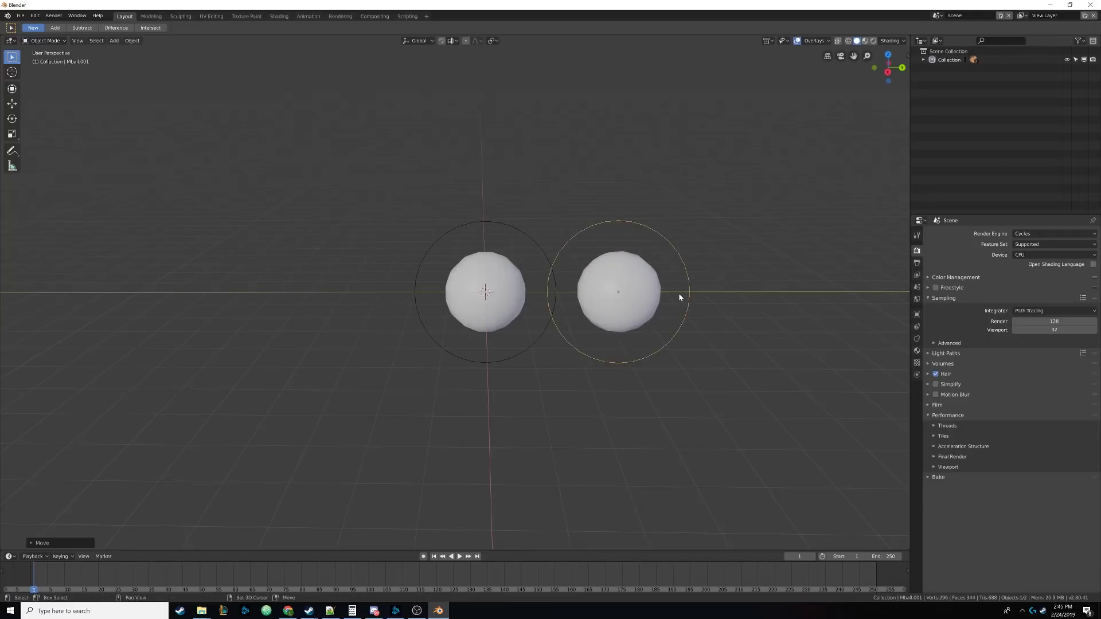
middle_click_drag(675, 297, 614, 299)
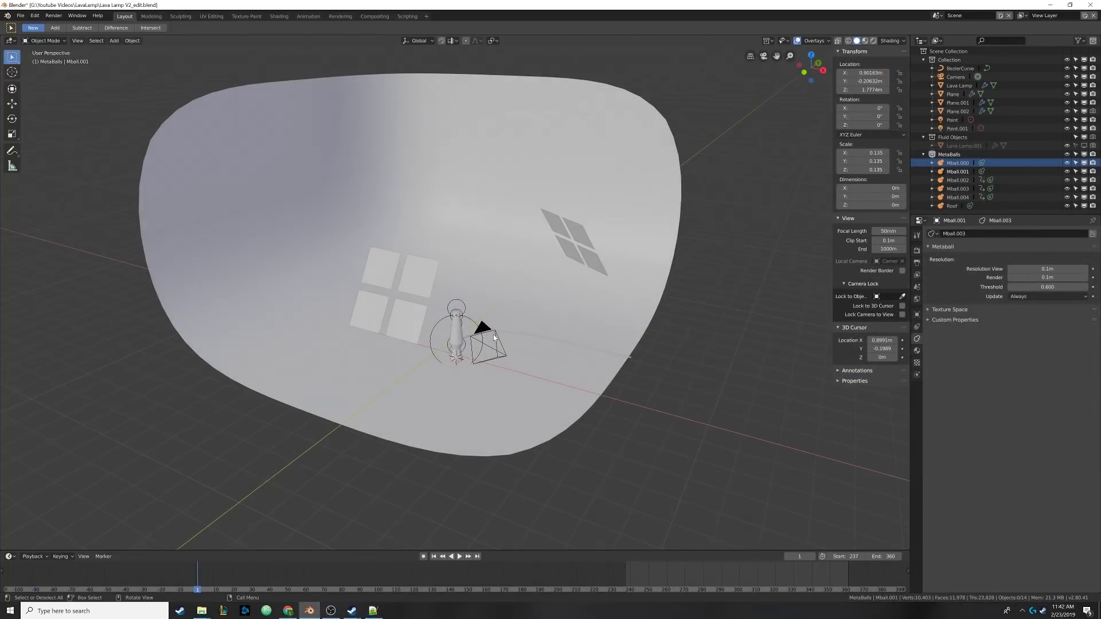
middle_click_drag(493, 334, 470, 225)
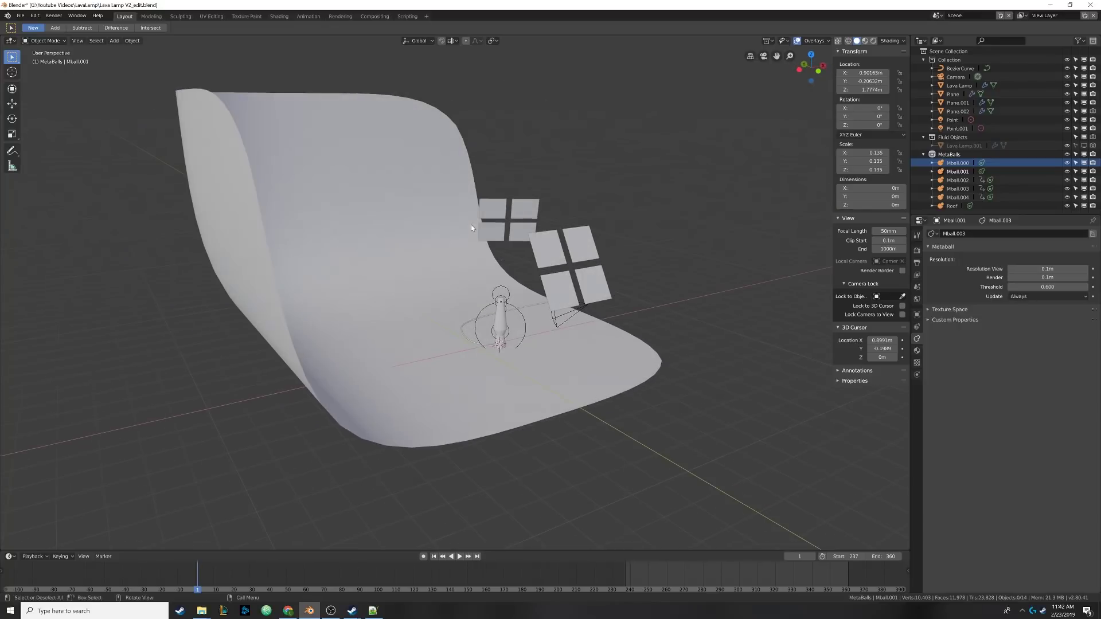
middle_click_drag(512, 317, 476, 318)
left_click(392, 247)
left_click(474, 318)
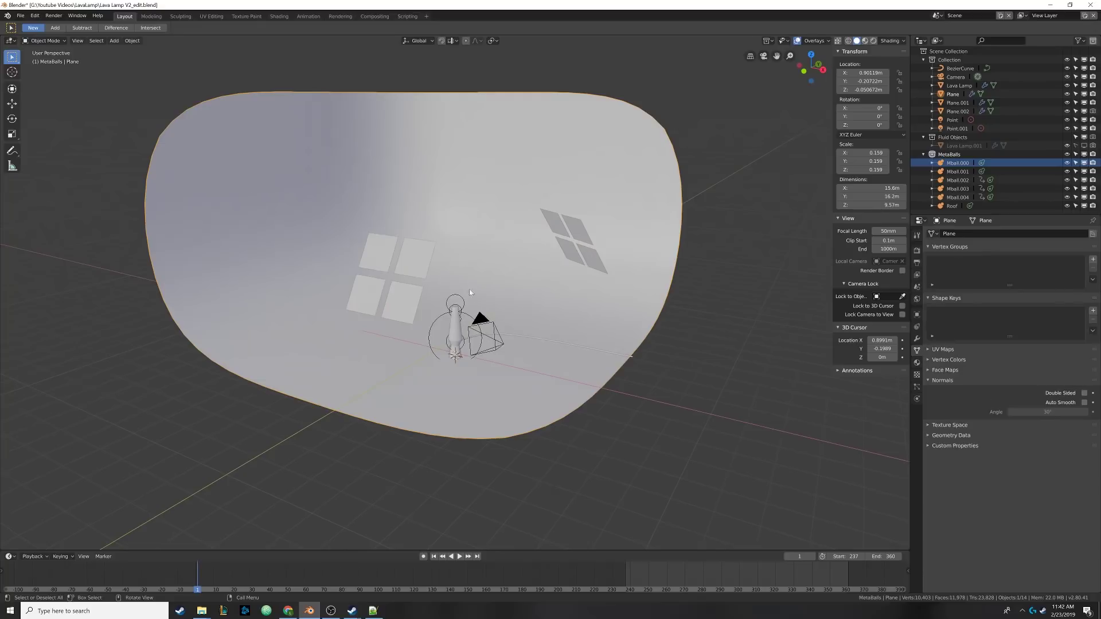
Step: Start a new General file and delete all its default objects
left_click(20, 16)
mouse_move(82, 27)
left_click(130, 25)
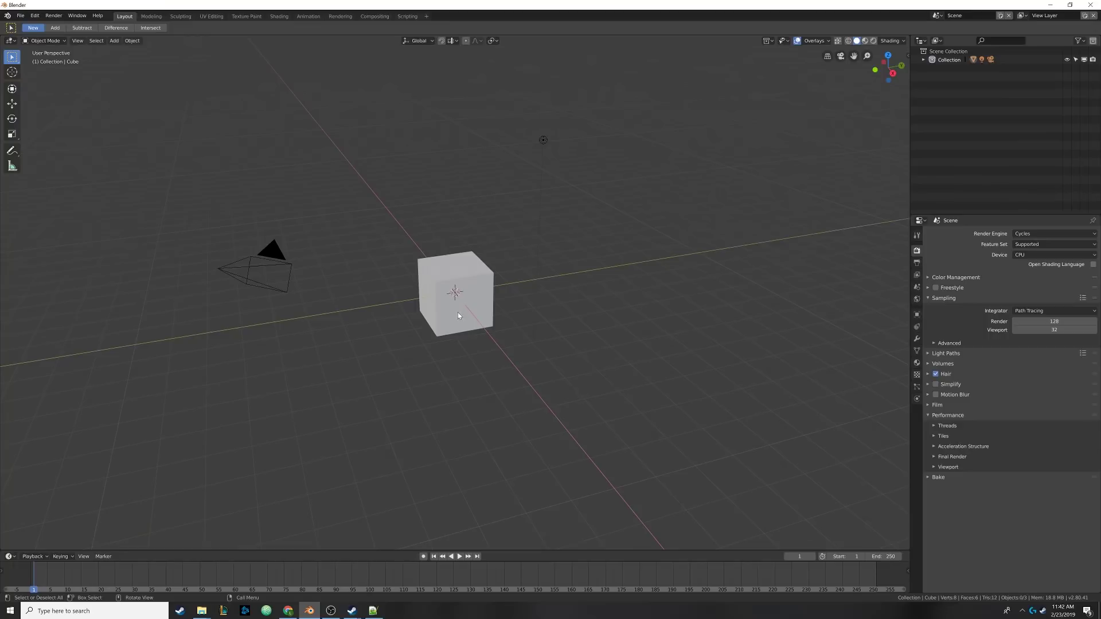
key("a")
key("x")
key("Return")
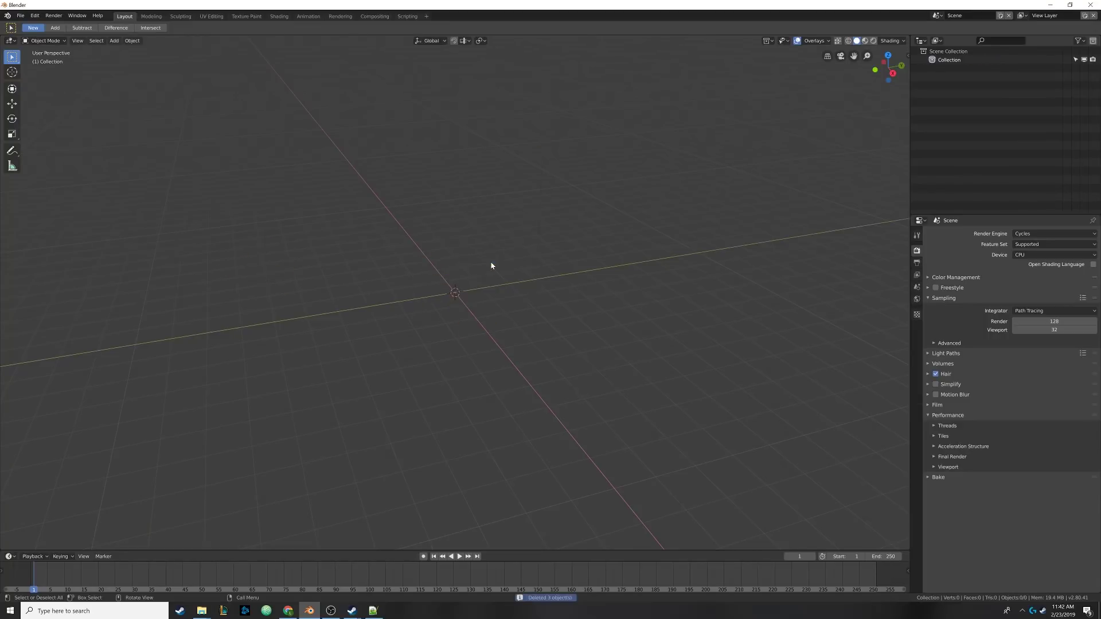
middle_click_drag(471, 307, 509, 308)
key("shift+a")
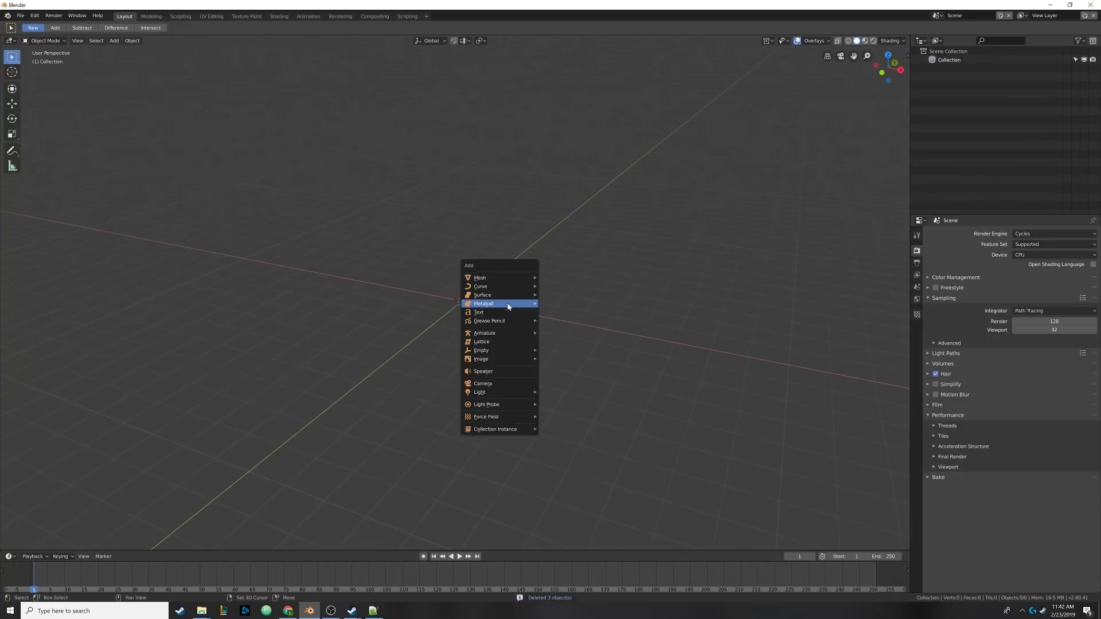
mouse_move(508, 307)
mouse_move(516, 275)
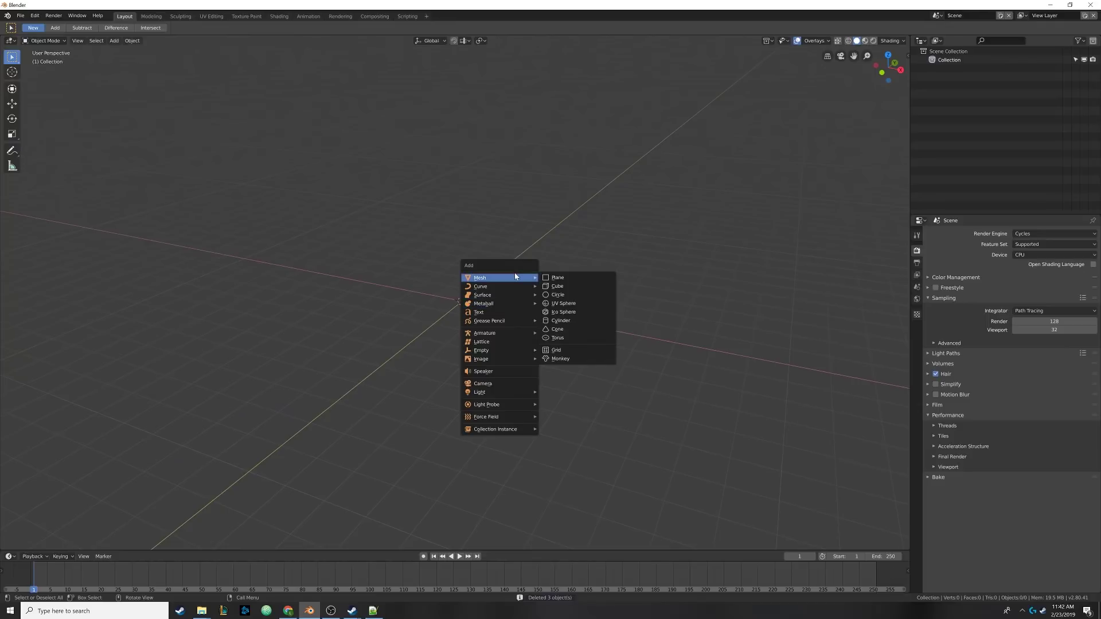
key("Escape")
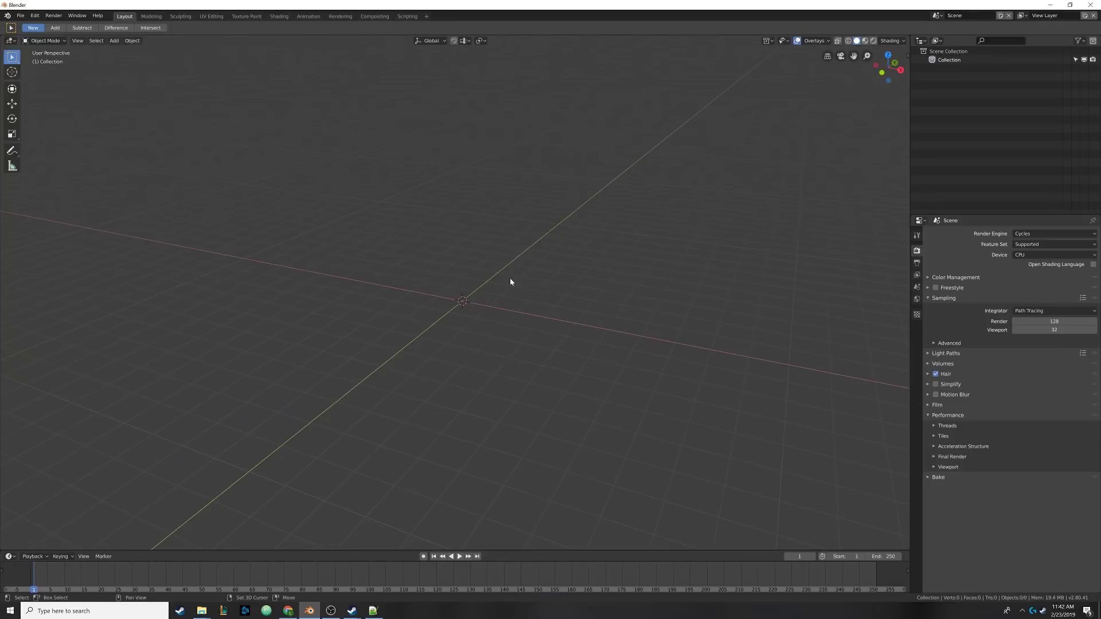
Step: Add a cylinder mesh at the origin with its cap fill type set to Nothing
key("shift+a")
mouse_move(521, 254)
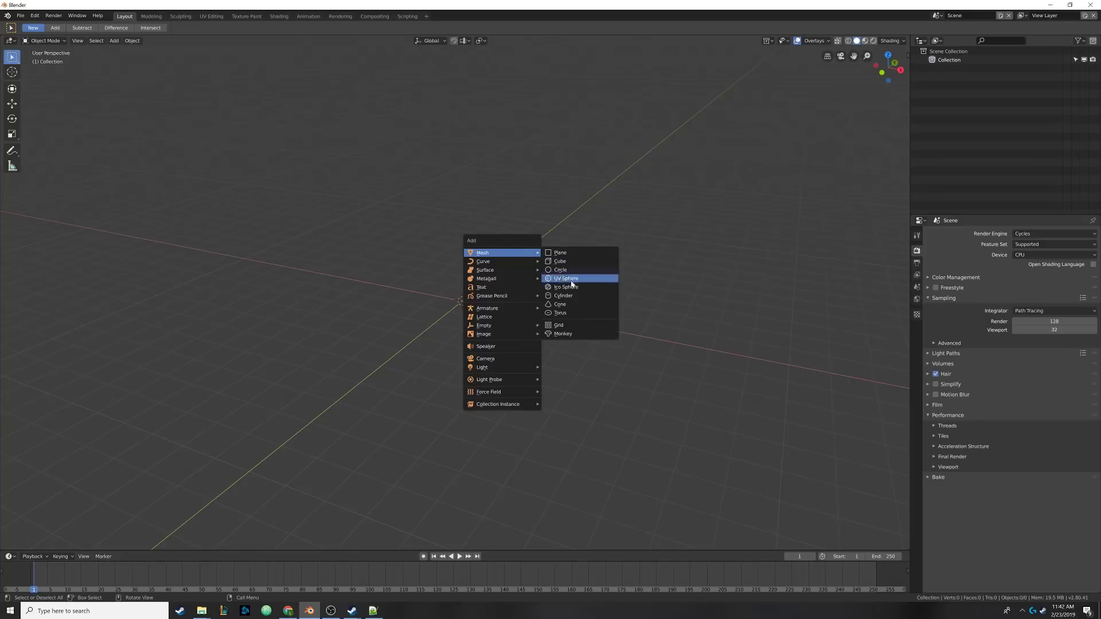
left_click(566, 295)
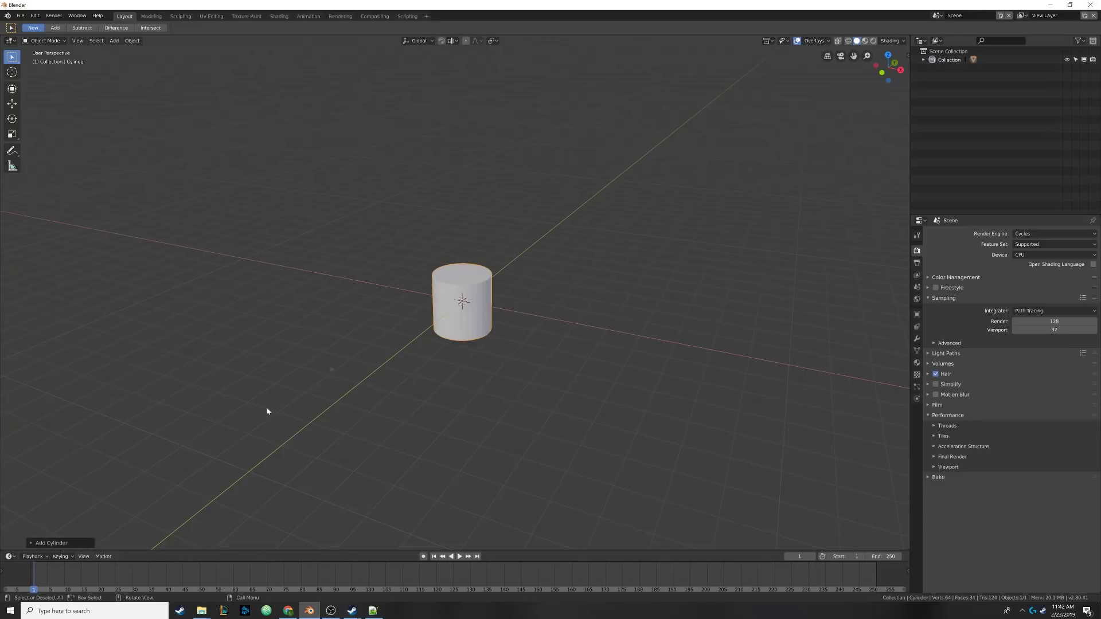
left_click(33, 543)
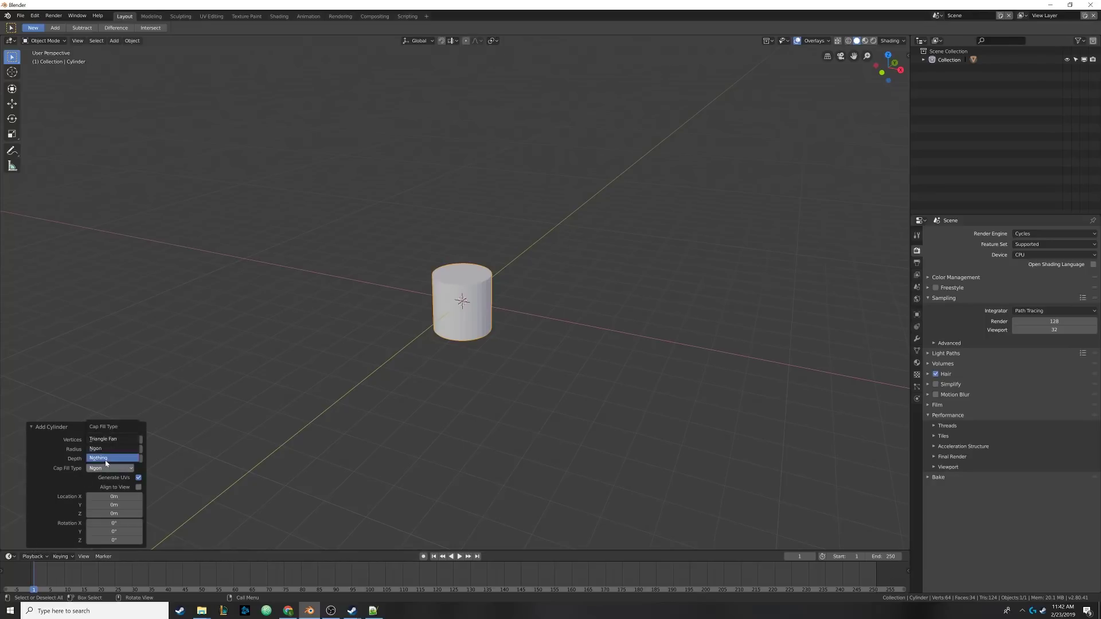
left_click(106, 460)
scroll(439, 285, "up", 4)
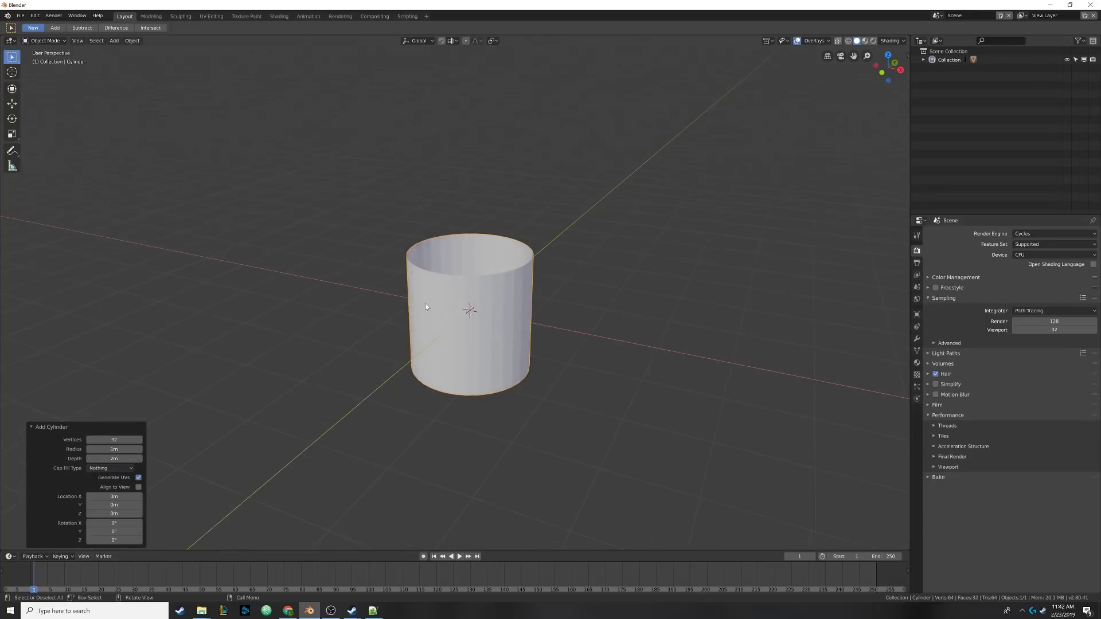
middle_click_drag(439, 285, 414, 336)
left_click(40, 430)
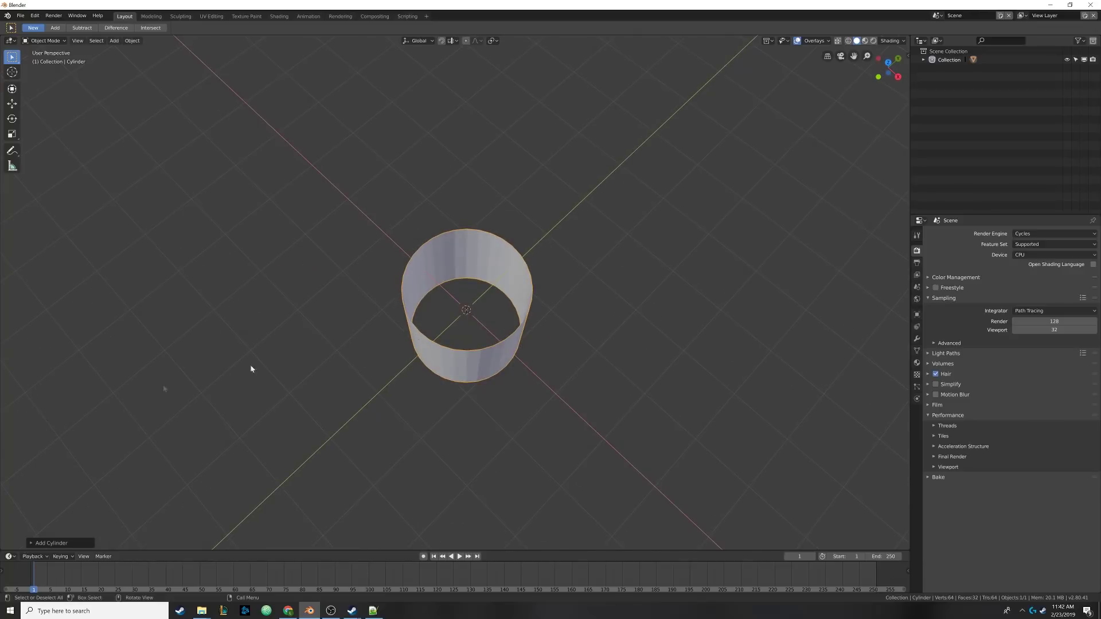
middle_click_drag(249, 368, 438, 312)
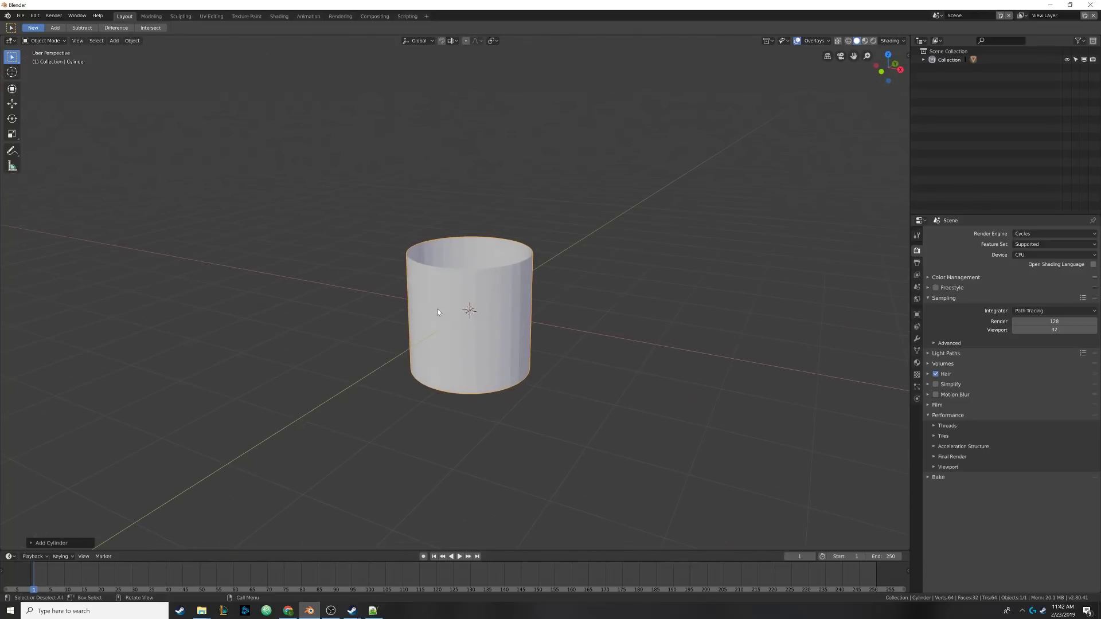
Step: In front view, raise the cylinder along Z so its lower edge rests on the ground line
key("KP_1")
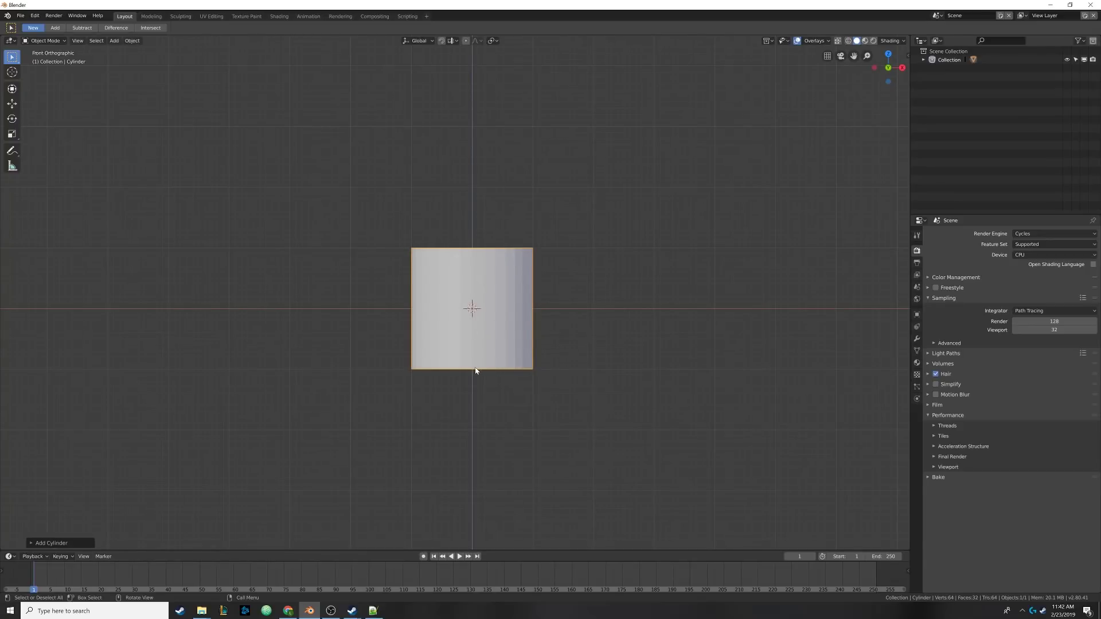
key("g")
key("z")
left_click(484, 309)
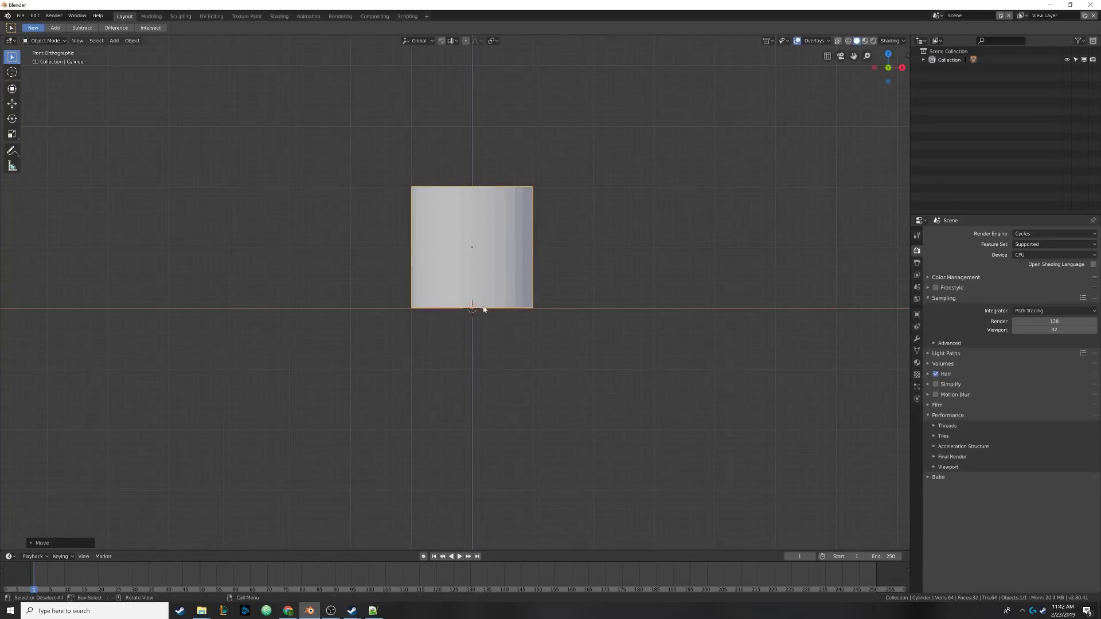
Step: Enter Edit Mode on the cylinder, deselect all vertices, and show it as wireframe in front view
key("Tab")
key("alt+a")
key("z")
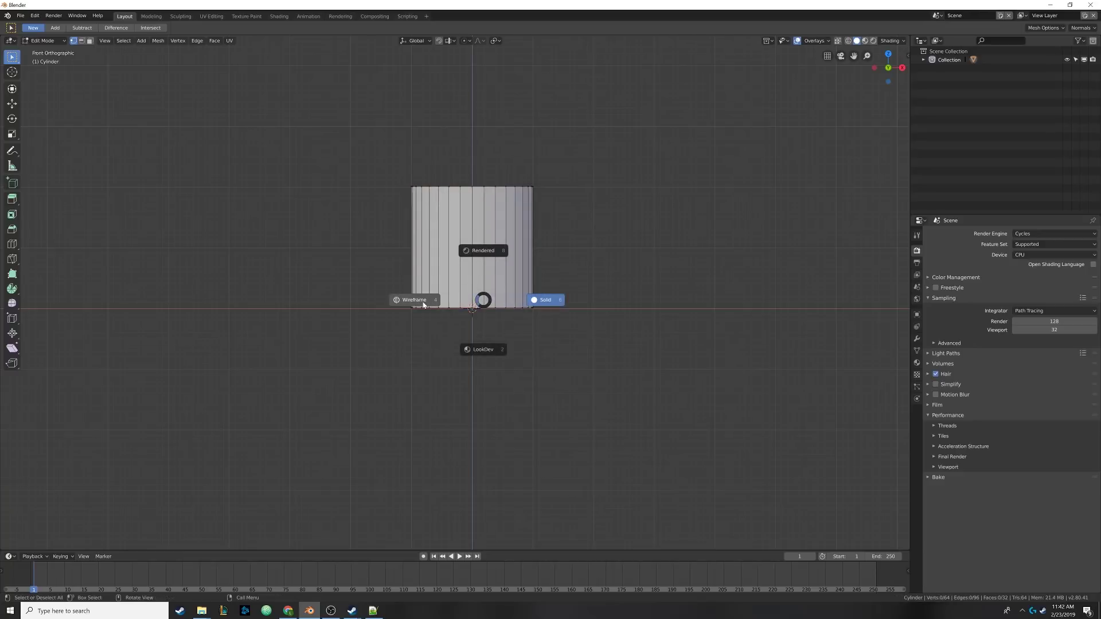
left_click(423, 304)
middle_click_drag(426, 309, 423, 338)
key("KP_1")
scroll(424, 338, "up", 2)
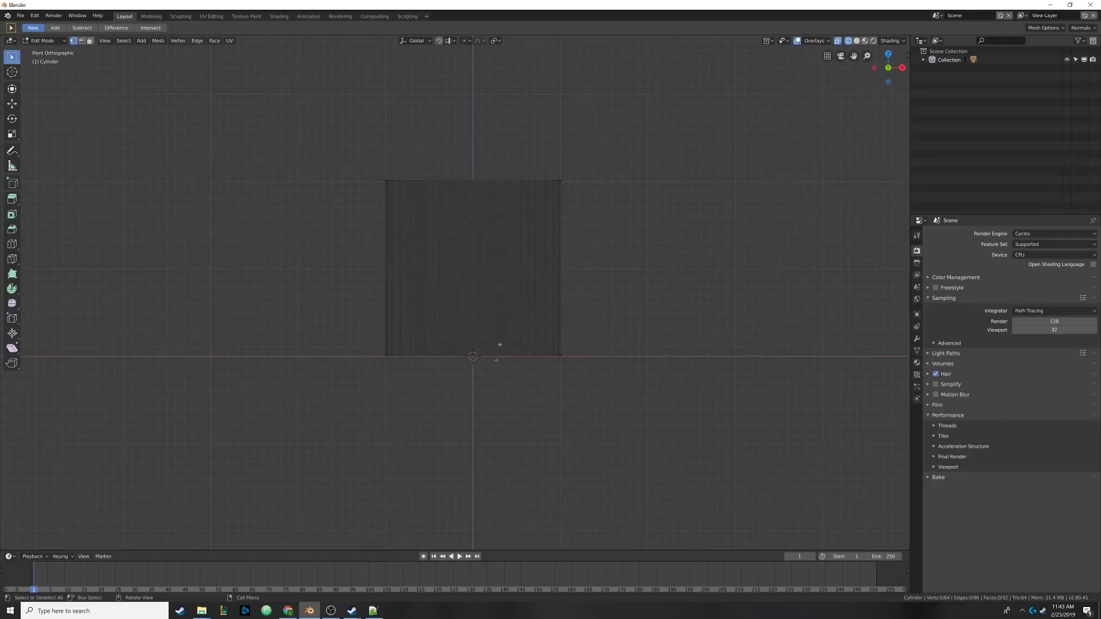
middle_click_drag(495, 360, 491, 386, "shift")
Step: Box-select the cylinder's upper vertex ring and scale it inward to taper the shape
key("b")
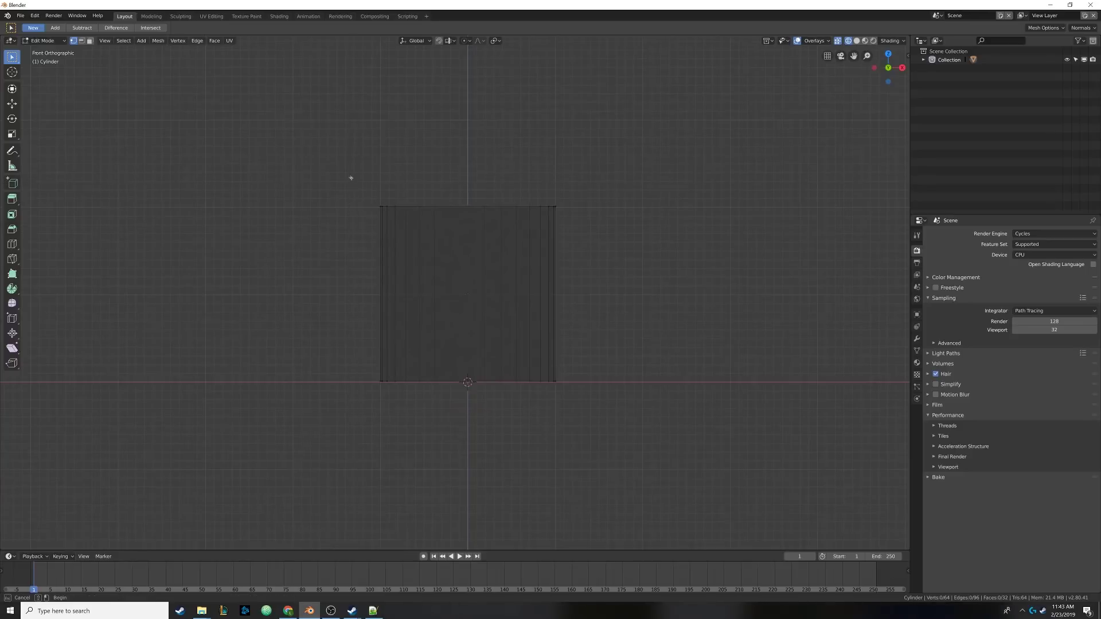
left_click_drag(351, 178, 609, 227)
middle_click_drag(491, 206, 489, 251, "shift")
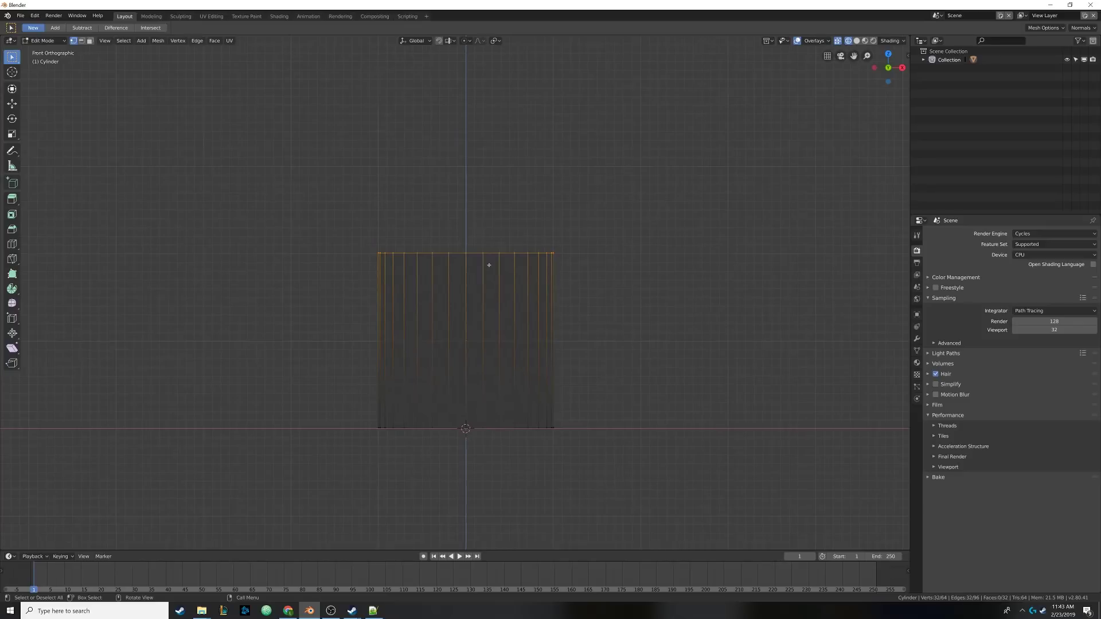
key("s")
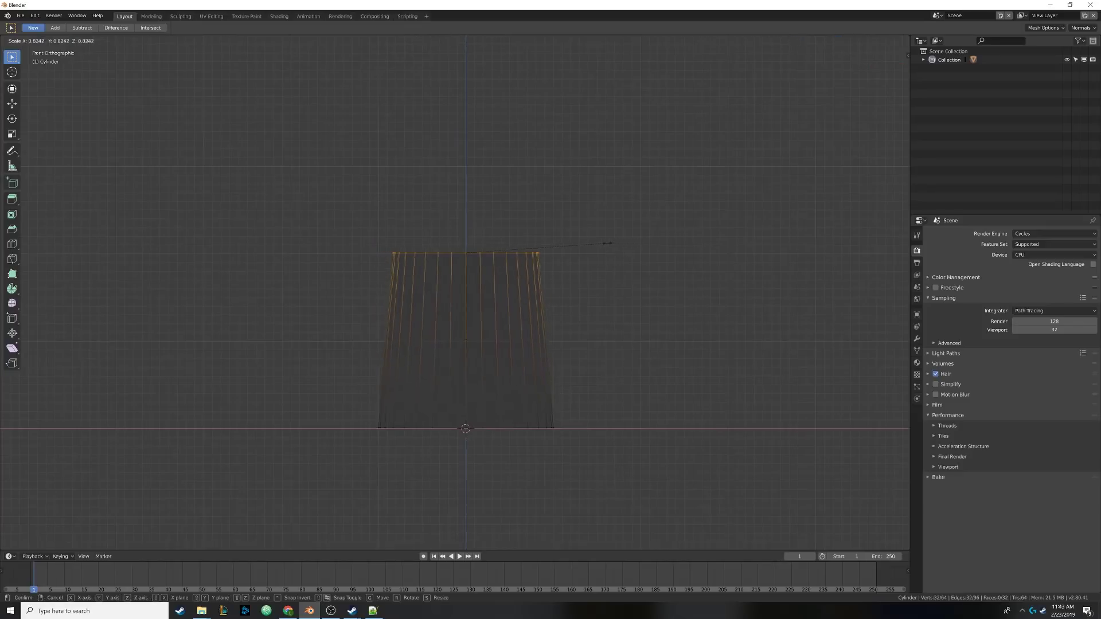
left_click(573, 243)
Step: Lower the cylinder's narrowed upper ring slightly along Z to shorten the tapered base
middle_click_drag(525, 221, 528, 239, "shift")
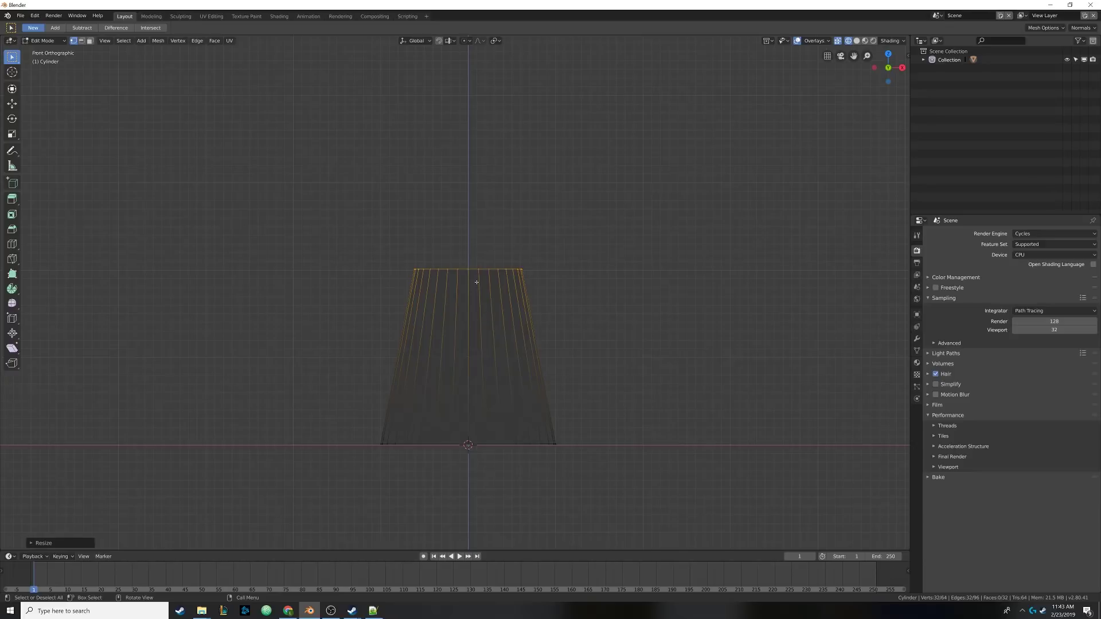
key("g")
key("z")
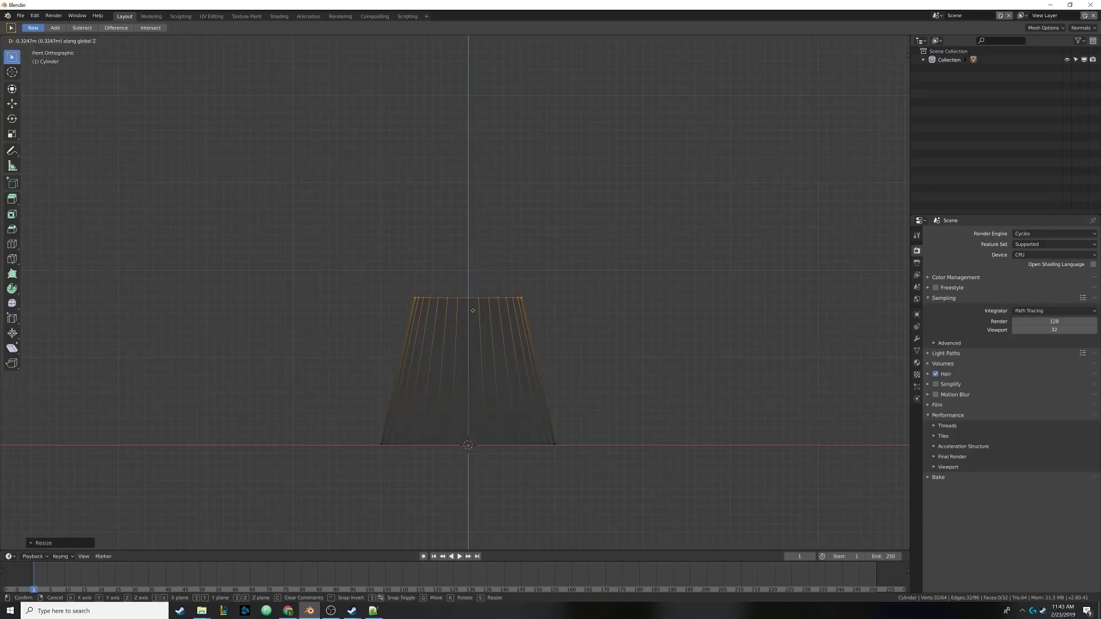
left_click(475, 294)
Step: Extrude the upper ring about 0.83 m along Z and scale it outward to match the base's bottom width
middle_click_drag(477, 258, 465, 278, "shift")
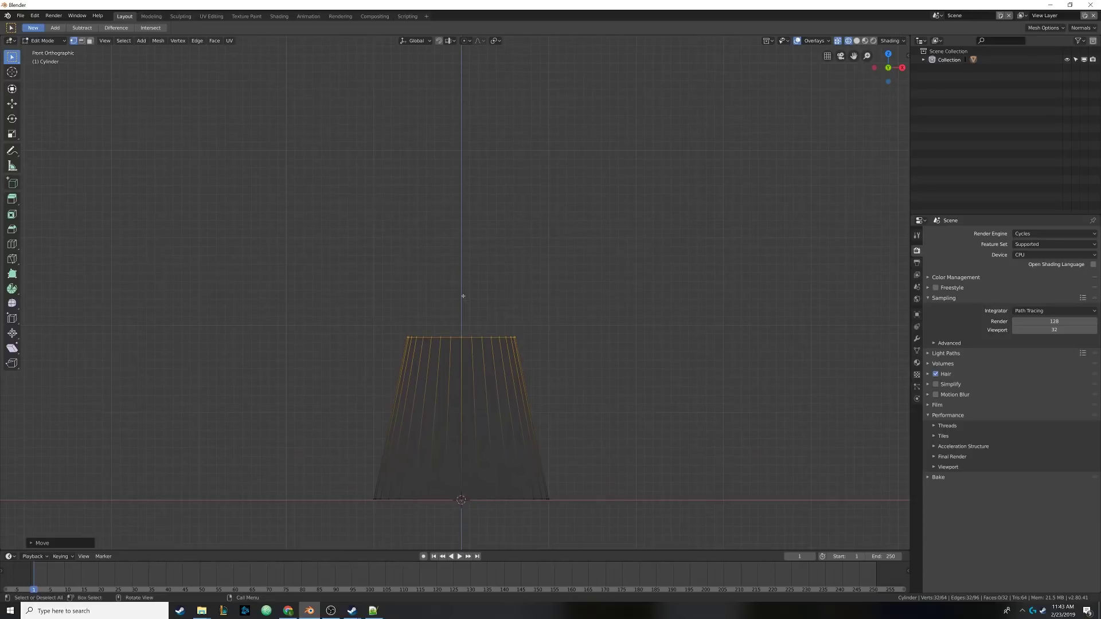
key("e")
key("z")
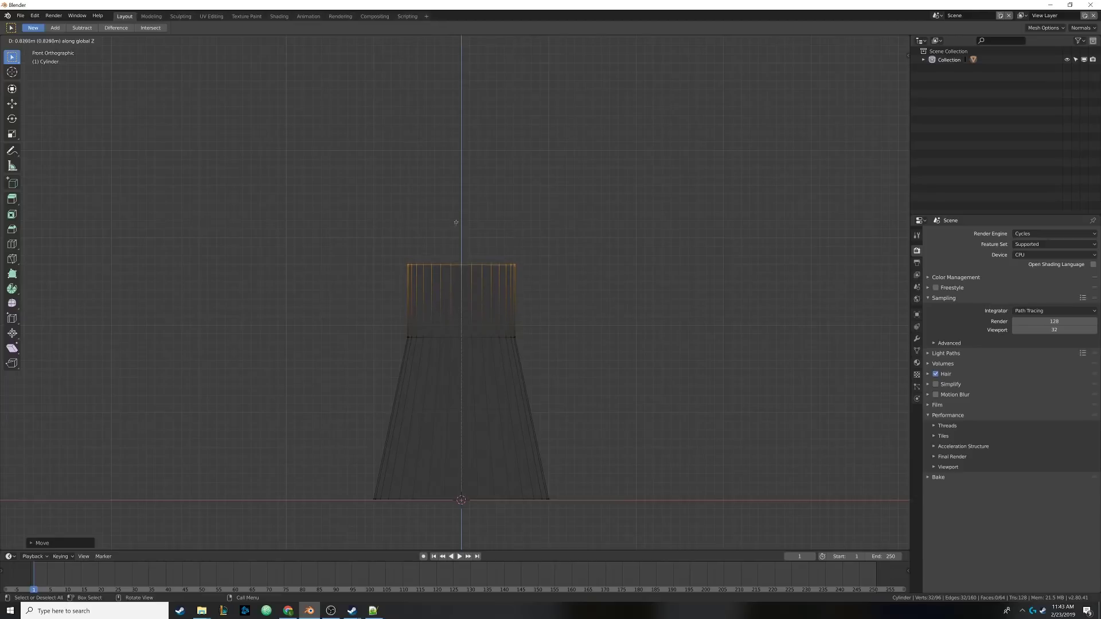
left_click(457, 223)
key("s")
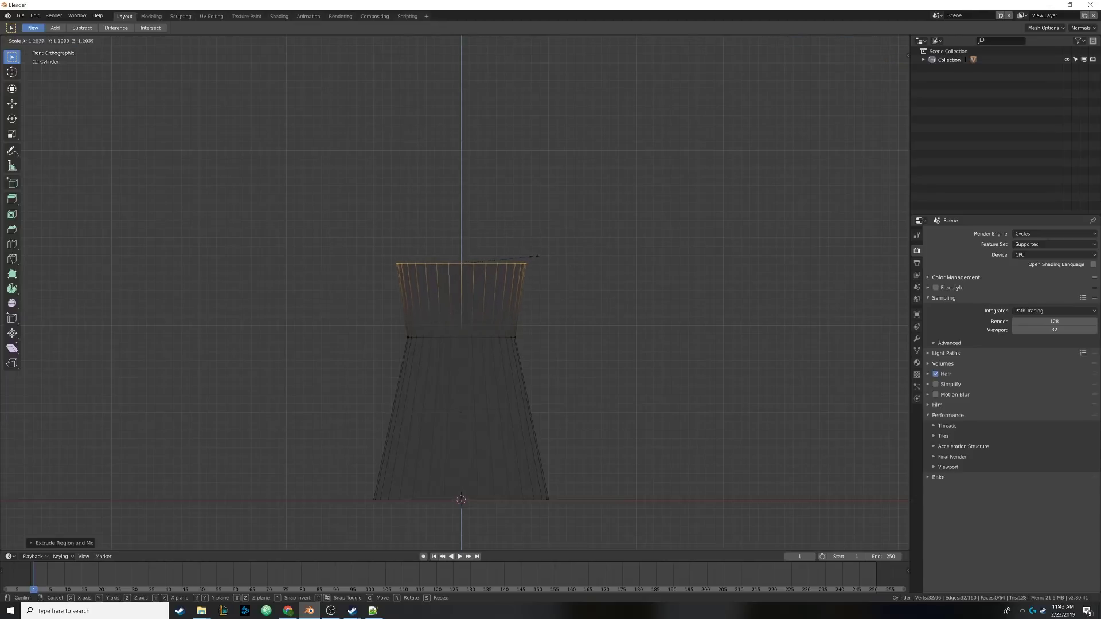
left_click(560, 255)
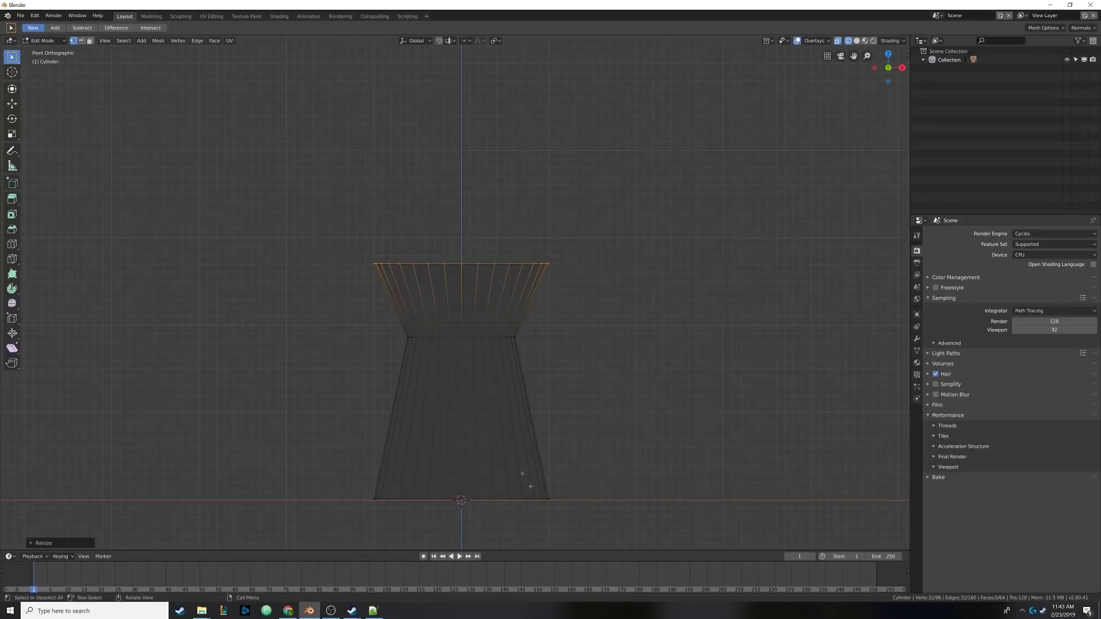
Step: Extrude the flared ring straight up along Z to form a tall body section above the base
middle_click_drag(534, 273, 531, 282, "shift")
middle_click_drag(497, 201, 488, 350, "shift")
scroll(501, 304, "down", 1)
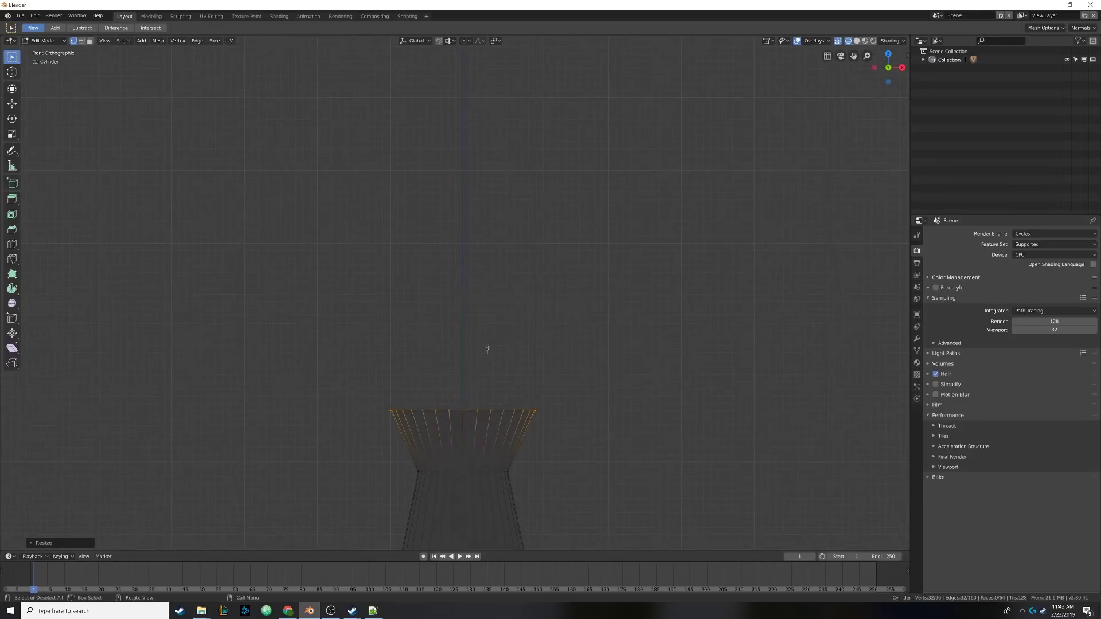
middle_click_drag(458, 281, 452, 218, "shift")
scroll(452, 218, "down", 1)
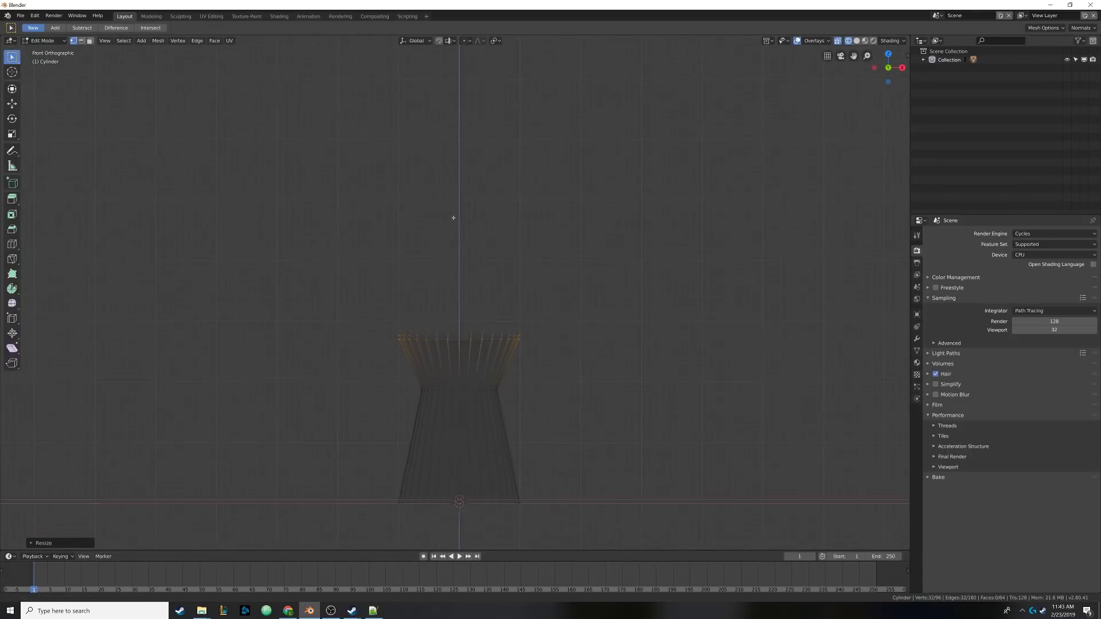
key("e")
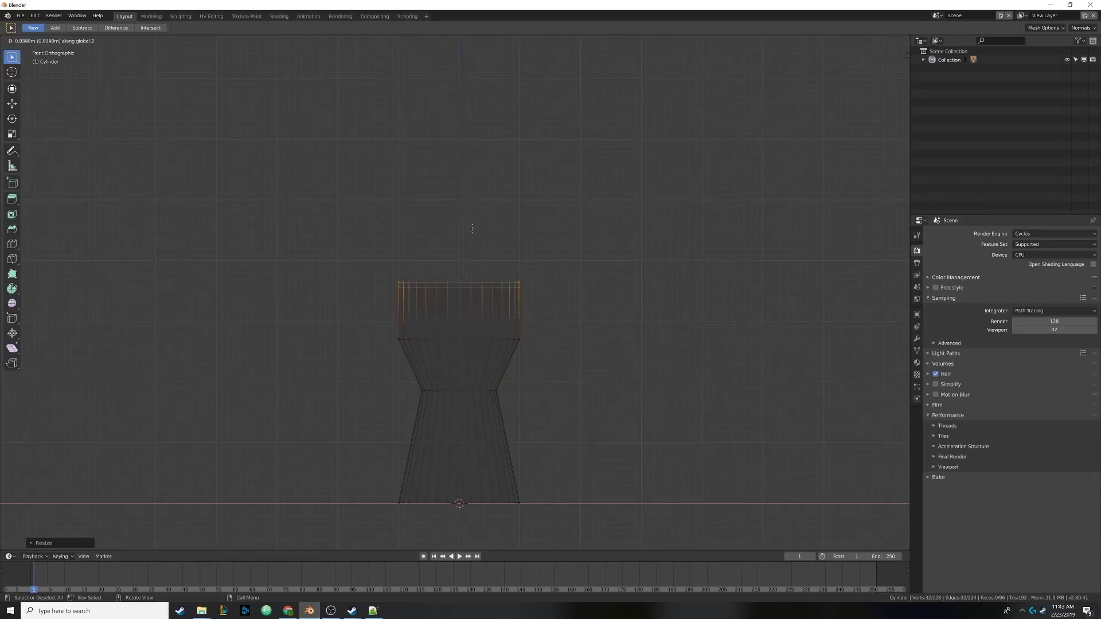
left_click(465, 43)
middle_click_drag(467, 81, 467, 142, "shift")
scroll(463, 126, "down", 1)
key("g")
key("z")
left_click(561, 184)
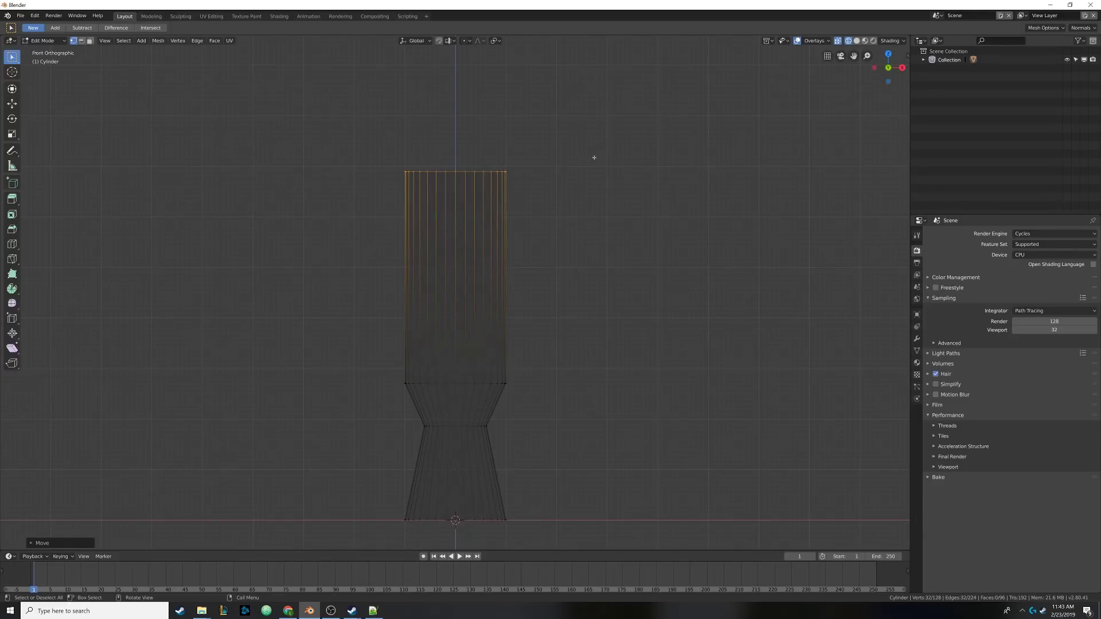
Step: Scale the body's top ring inward to less than half its width and raise it further along Z
key("s")
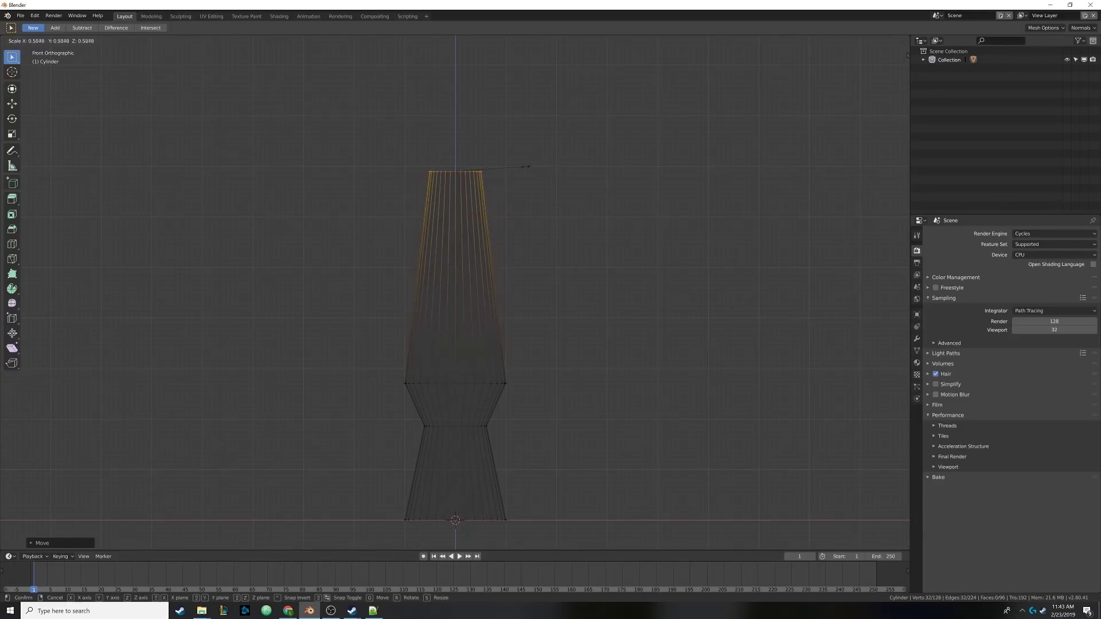
left_click(515, 171)
middle_click_drag(460, 203, 451, 226, "shift")
key("g")
key("z")
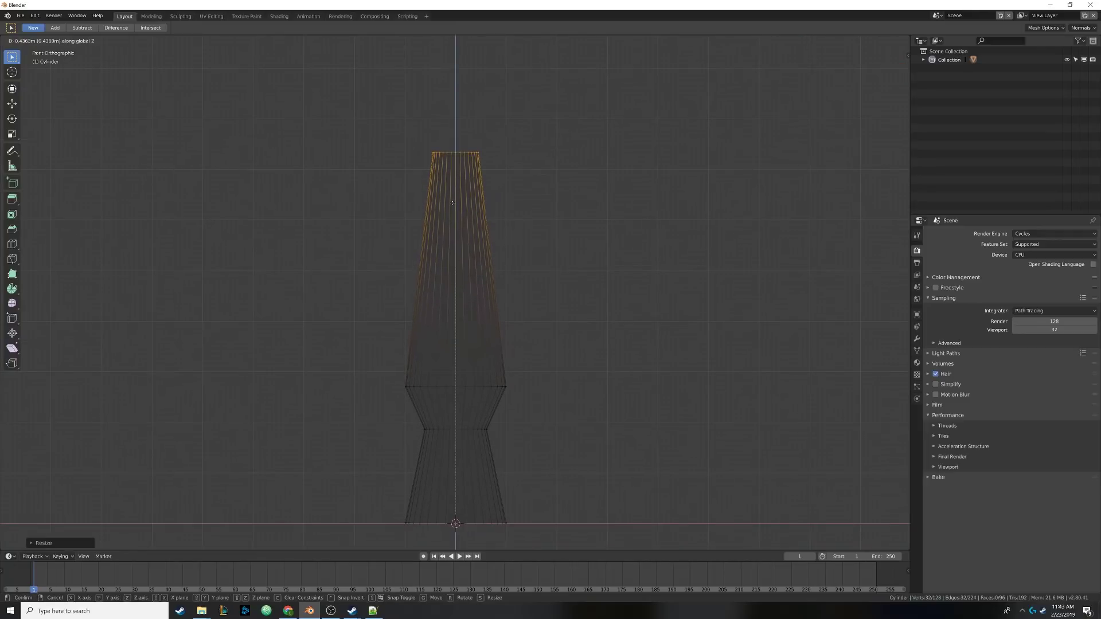
left_click(452, 198)
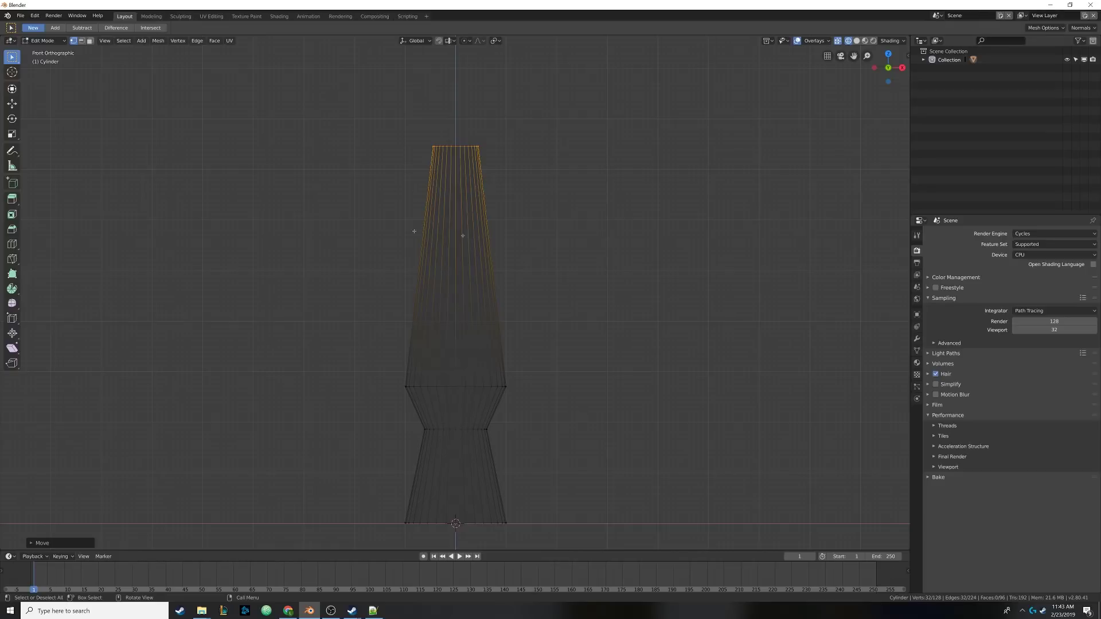
key("g")
key("z")
left_click(455, 177)
Step: Add one loop cut around the tall body section and slide it up near the top to mark off the cap
middle_click_drag(455, 179, 463, 197, "shift")
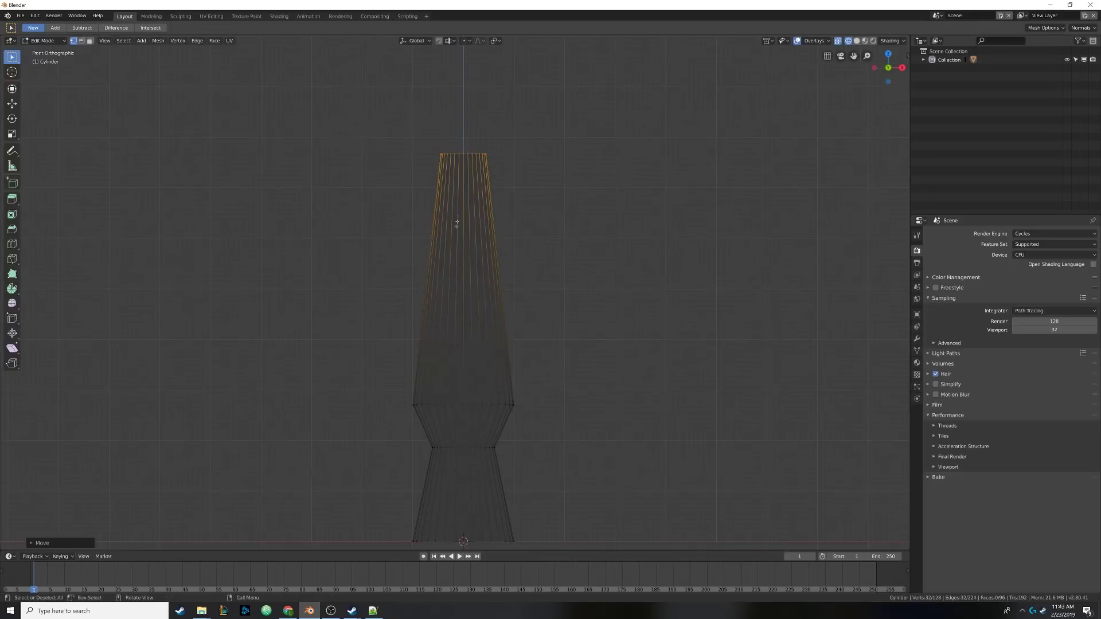
middle_click_drag(453, 272, 457, 244, "shift")
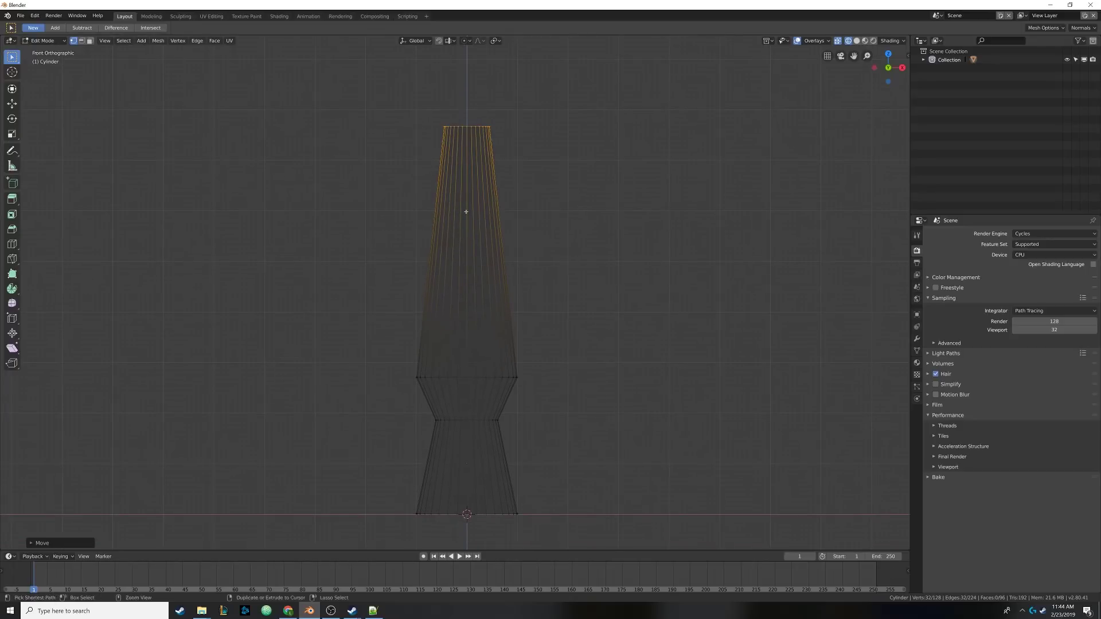
key("ctrl+r")
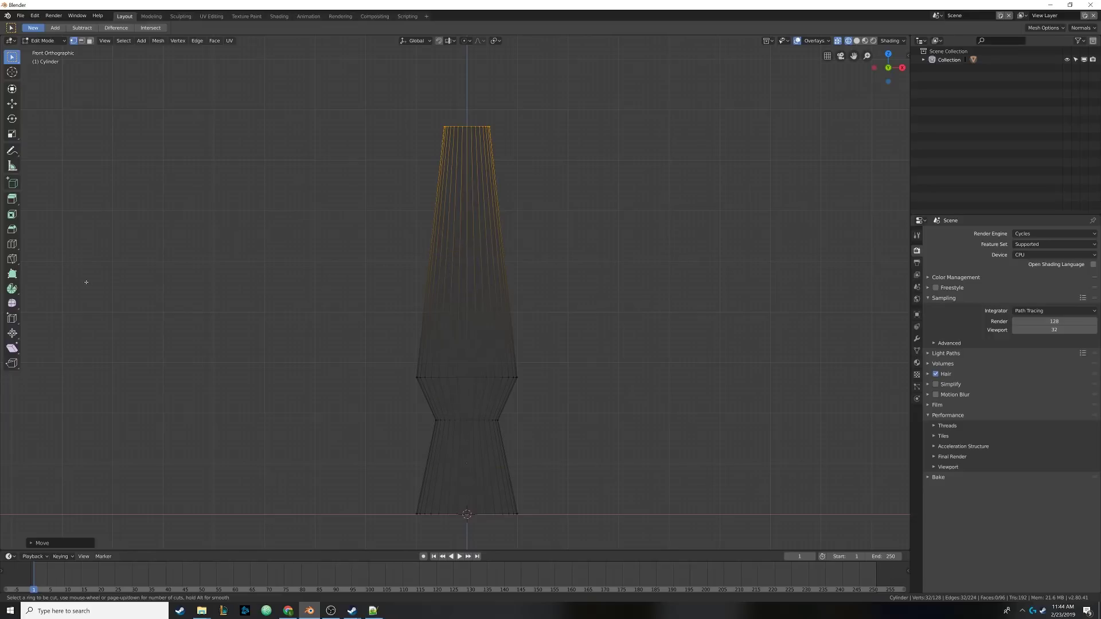
key("Escape")
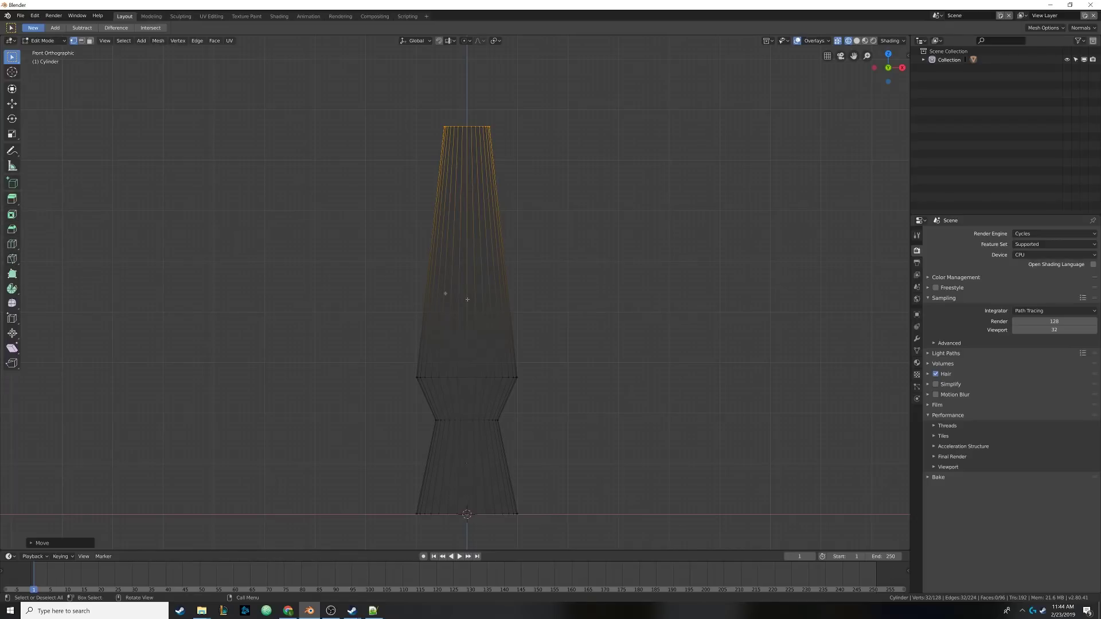
key("ctrl+r")
left_click(461, 247)
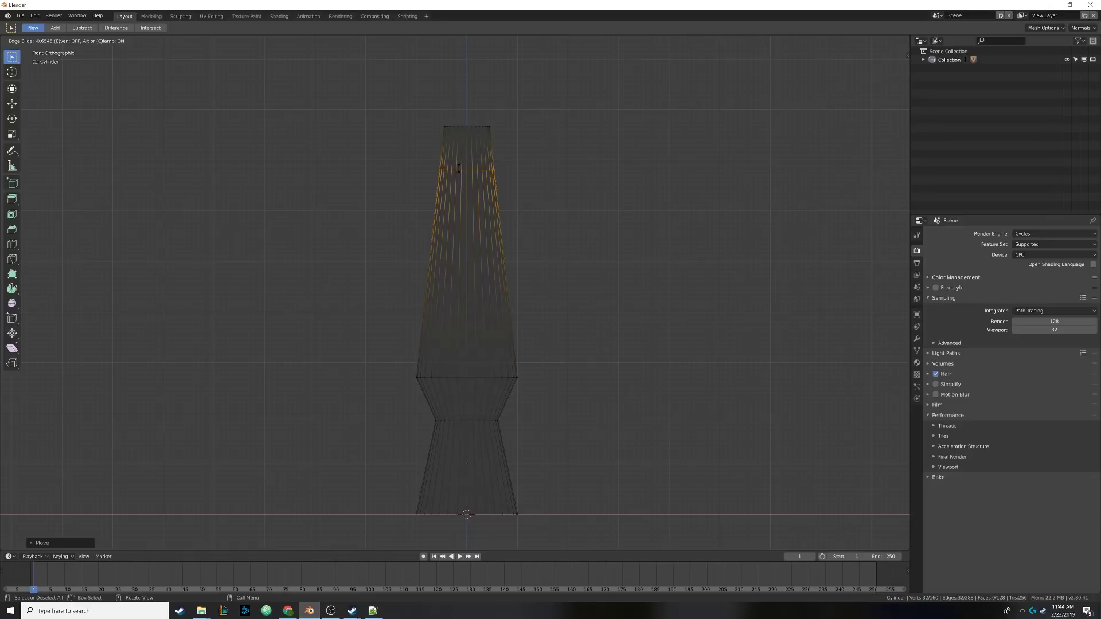
left_click(459, 168)
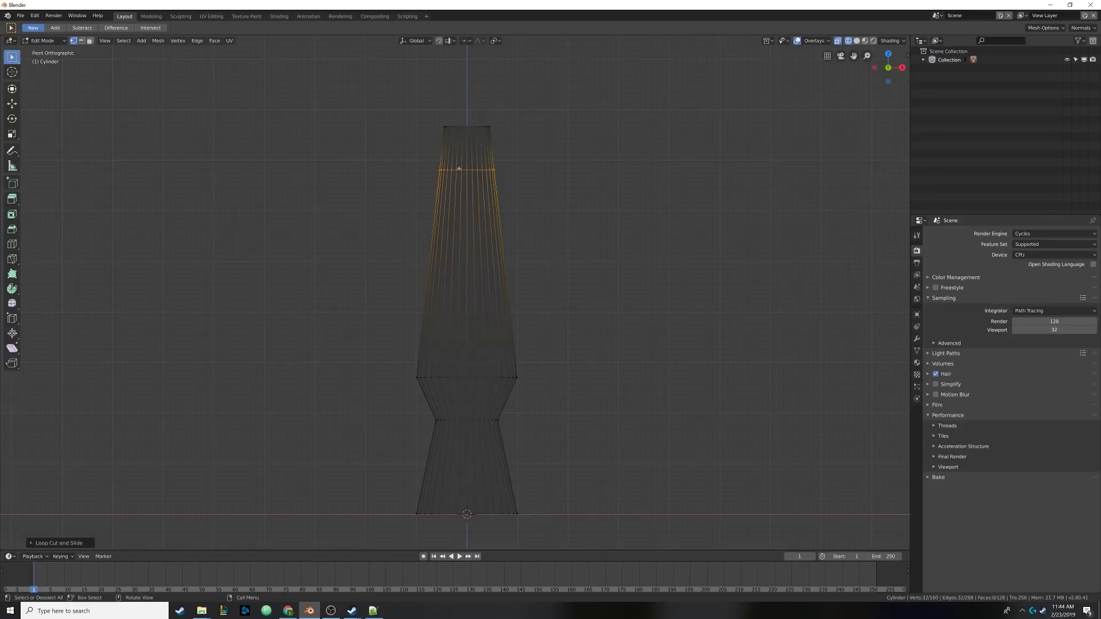
Step: Switch the viewport to solid shading and deselect all vertices, with the lamp's underside in view
mouse_move(484, 228)
middle_mouse_down()
mouse_move(484, 181)
mouse_move(464, 204)
mouse_move(511, 231)
middle_mouse_up()
key("z")
left_click(528, 202)
scroll(511, 231, "down", 2)
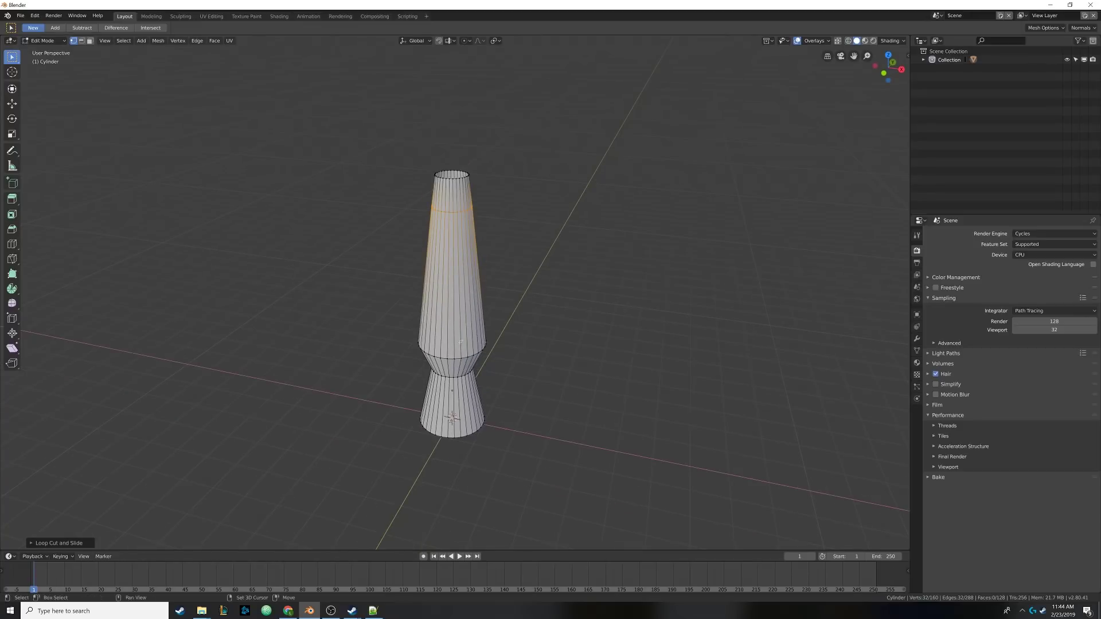
middle_click_drag(438, 305, 436, 245, "shift")
middle_click_drag(436, 245, 438, 186)
middle_click_drag(439, 186, 449, 137, "shift")
scroll(449, 137, "up", 3)
middle_click_drag(466, 298, 455, 277, "shift")
key("alt+a")
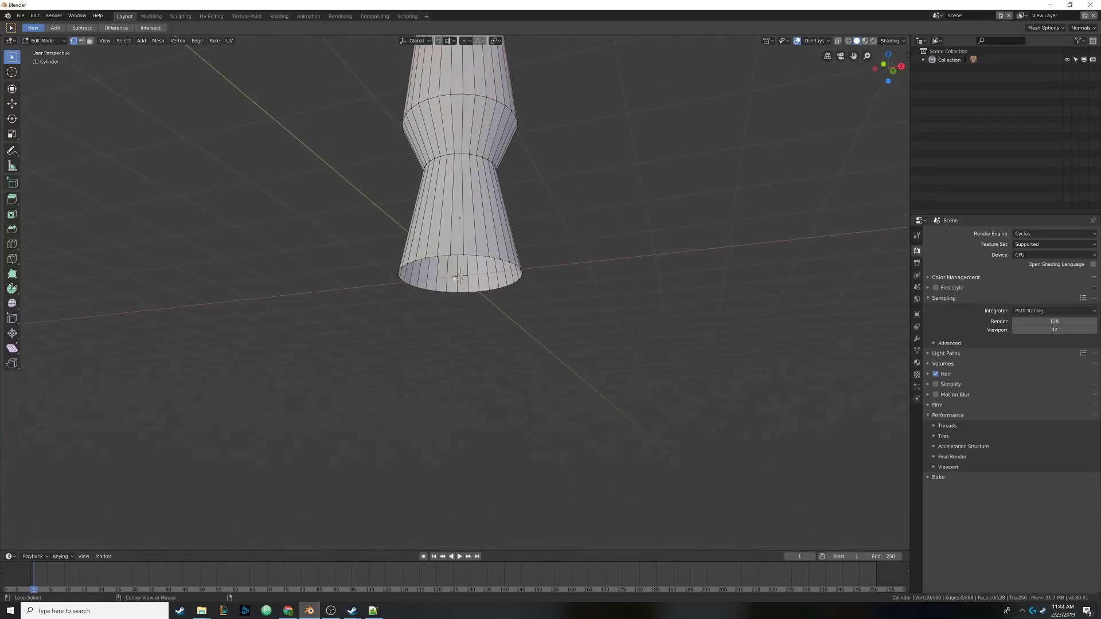
Step: Select the bottom edge loop, extrude it in place and merge the new vertices at center to close the base
scroll(455, 277, "up", 3)
left_click(368, 227, "alt")
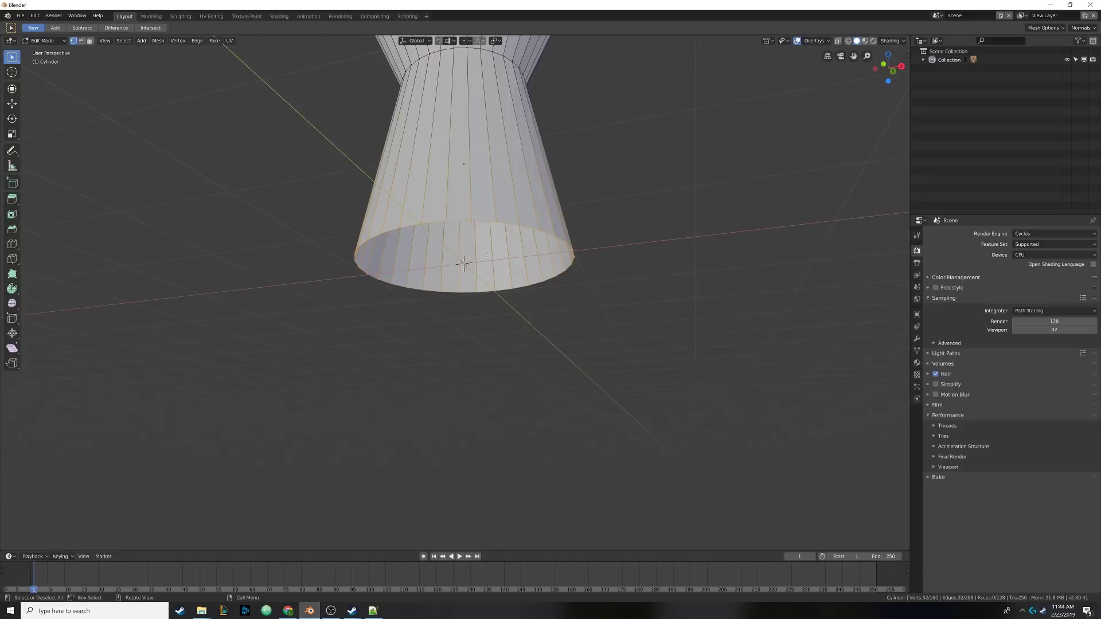
middle_click_drag(486, 256, 476, 255, "shift")
key("e")
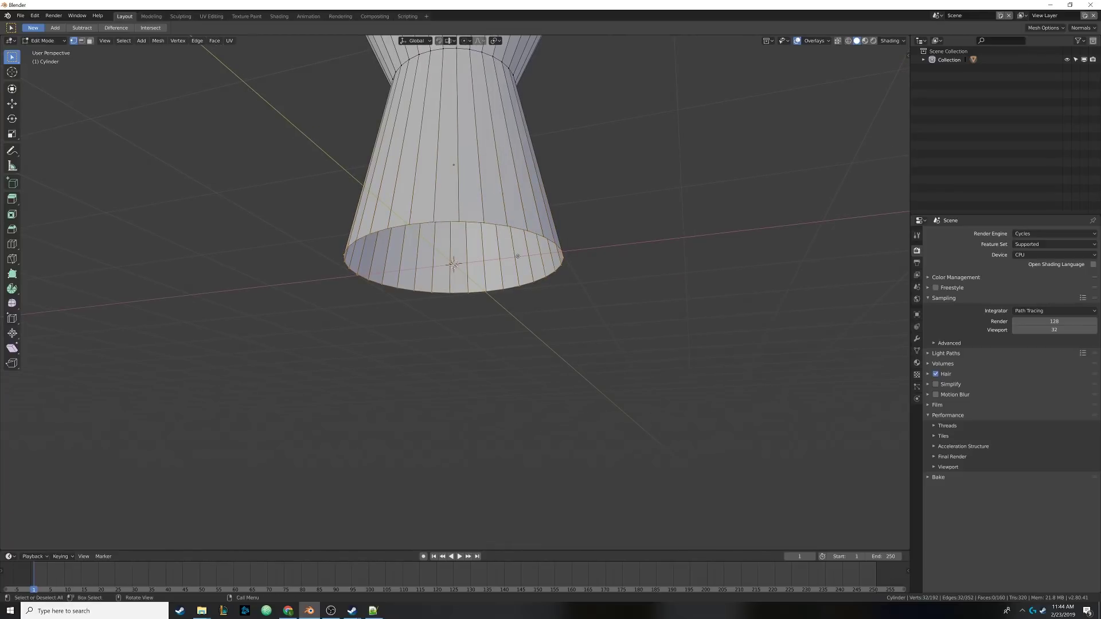
right_click(518, 257)
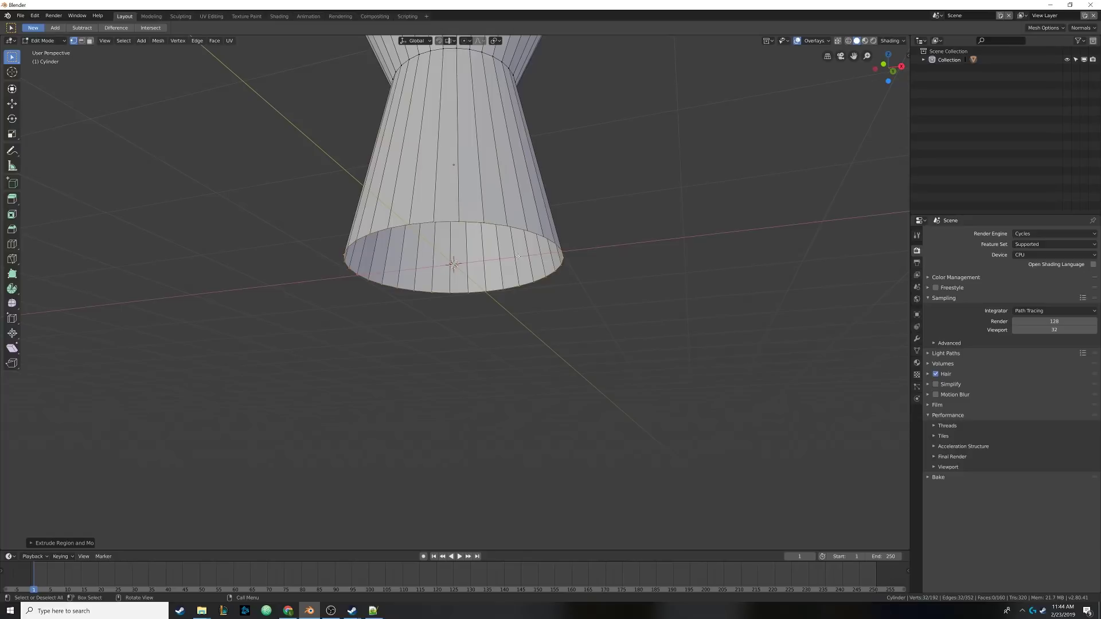
key("m")
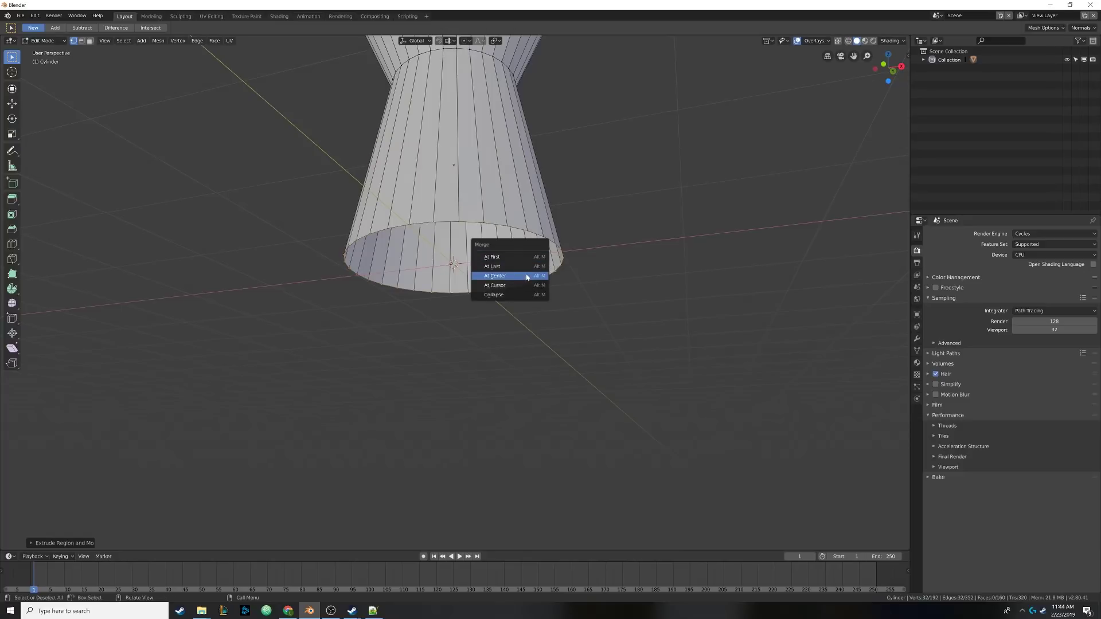
left_click(525, 276)
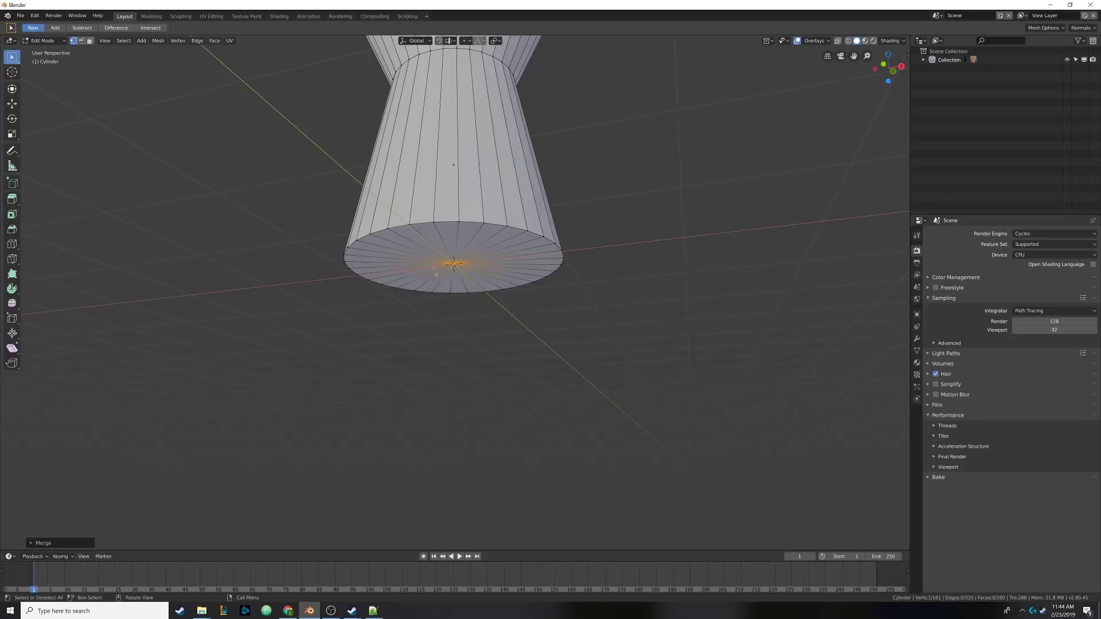
middle_click_drag(443, 273, 417, 263)
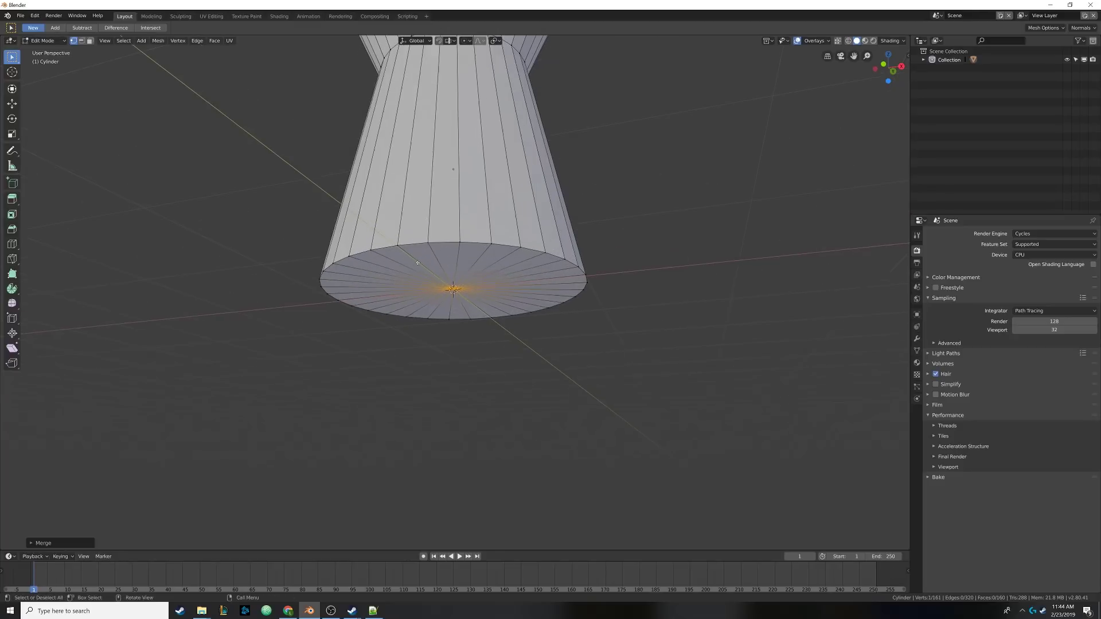
key("alt+a")
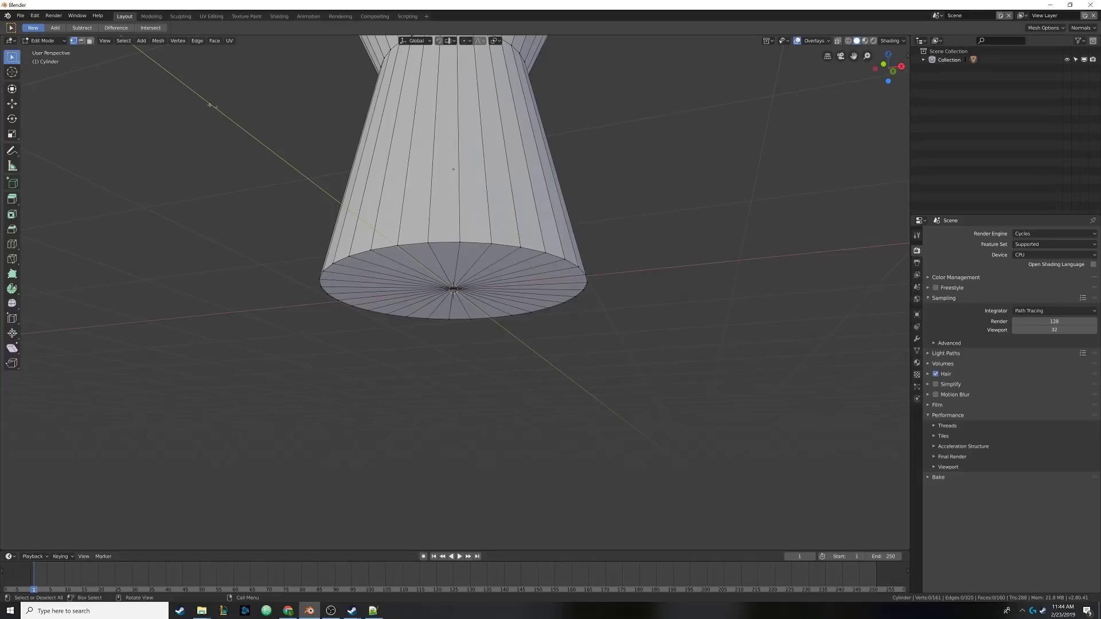
Step: Return to Object Mode and apply Shade Smooth to the lamp
key("Tab")
left_click(132, 41)
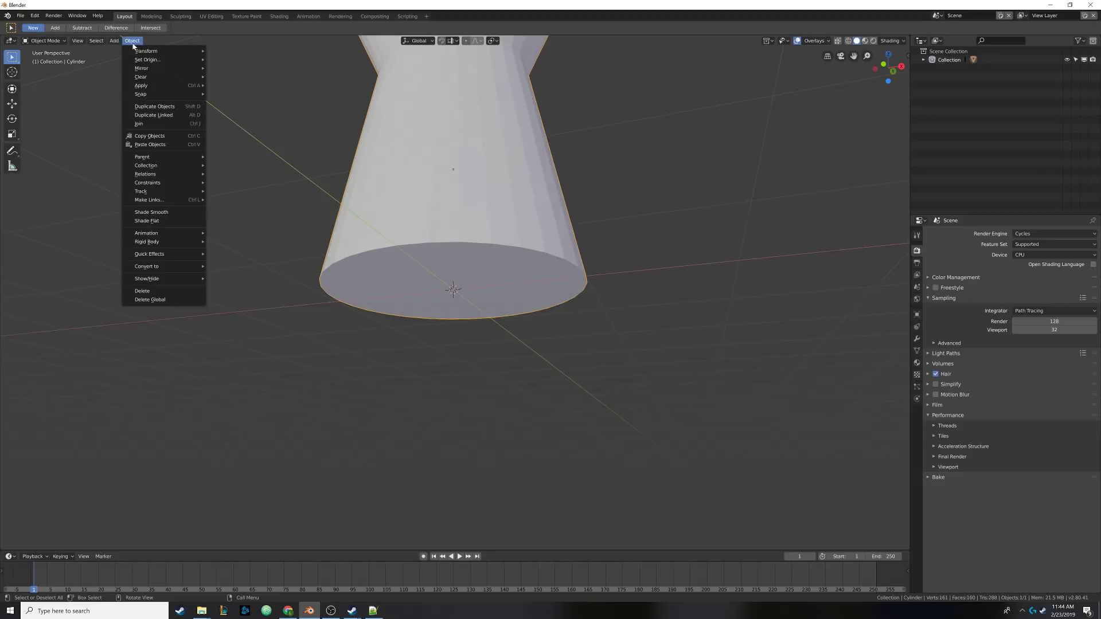
left_click(167, 212)
mouse_move(428, 276)
middle_mouse_down()
mouse_move(504, 248)
mouse_move(389, 262)
middle_mouse_up()
Step: In Edit Mode, bevel the bottom edge loop with an offset of about 0.03 and 2 segments
key("Tab")
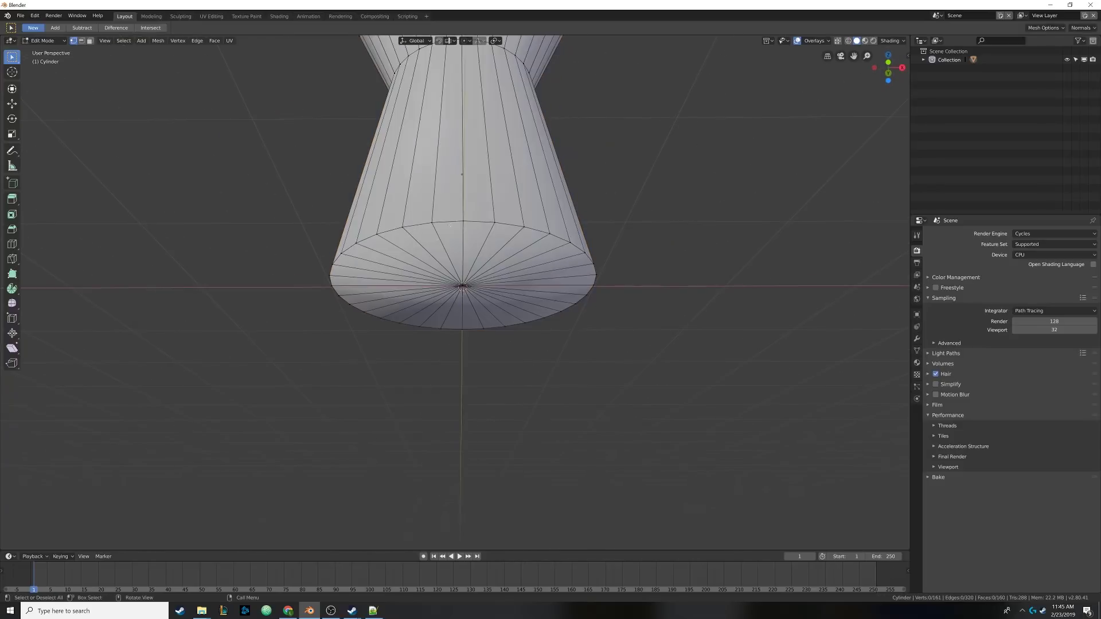
left_click(485, 223, "alt")
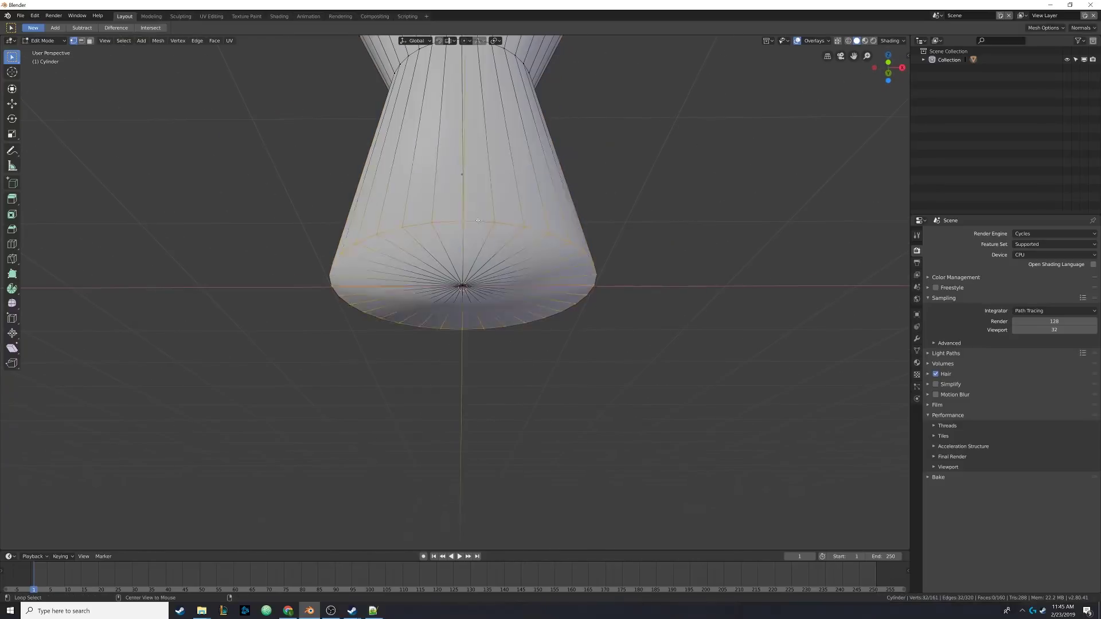
key("ctrl+b")
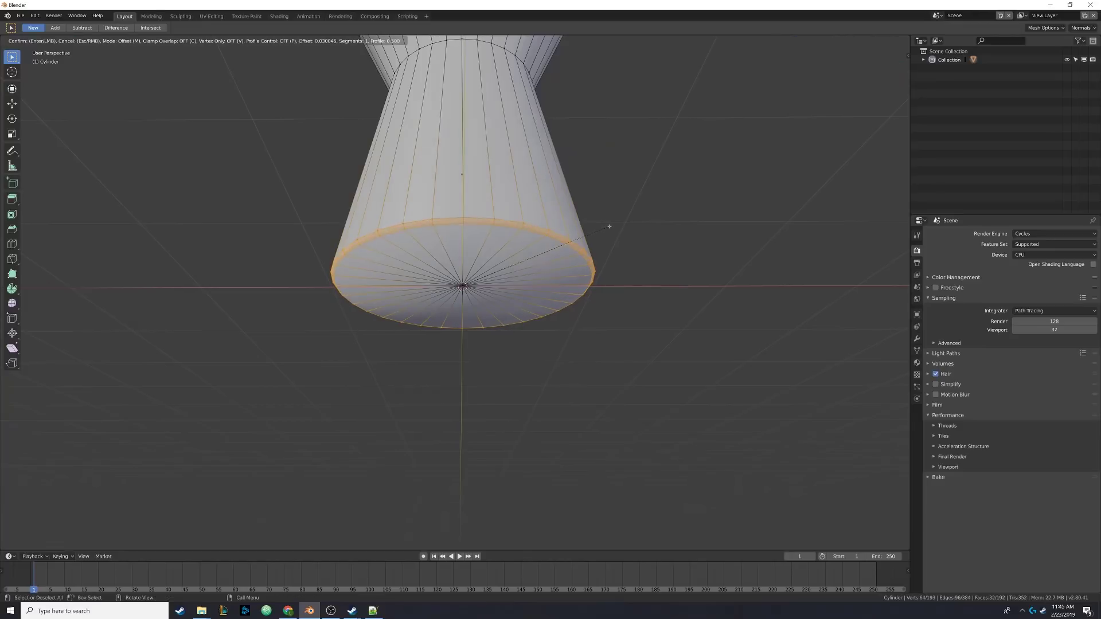
scroll(609, 227, "up", 1)
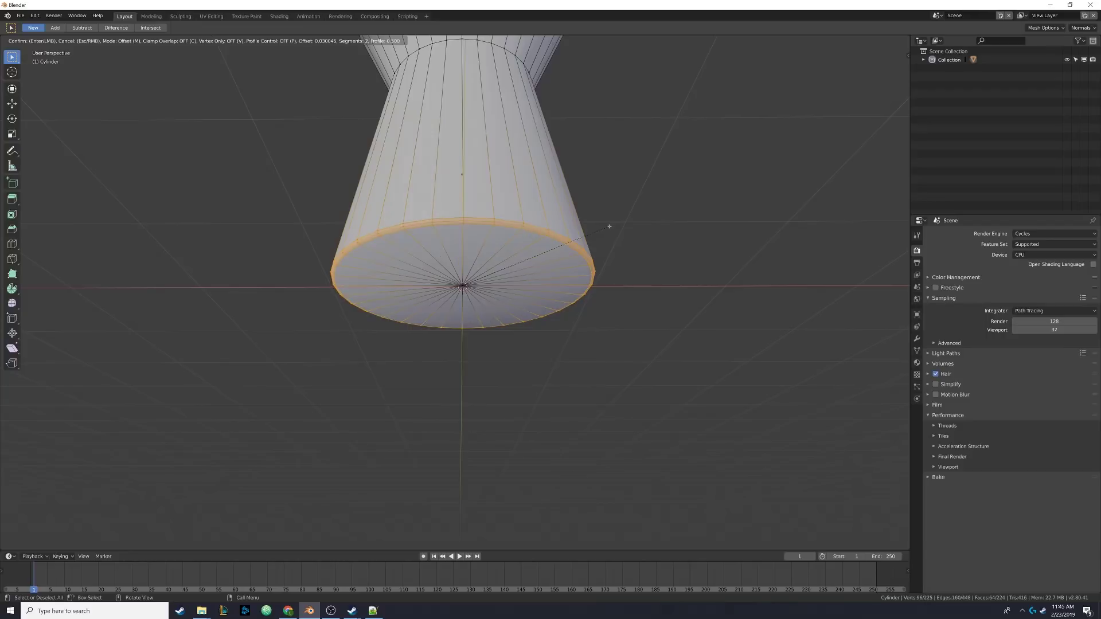
scroll(609, 226, "down", 1)
scroll(608, 226, "up", 1)
left_click(608, 227)
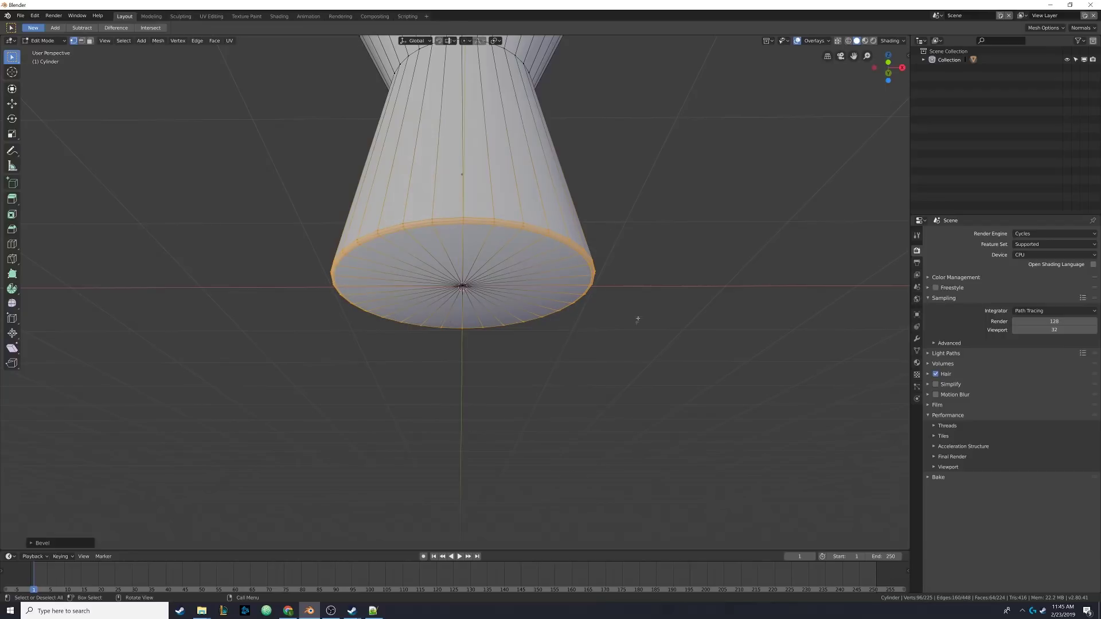
Step: In Edit Mode, extrude the lamp's open top edge loop in place and merge the new vertices at center to close the top
middle_click_drag(422, 264, 473, 308)
key("Tab")
scroll(473, 308, "down", 4)
scroll(453, 210, "down", 3)
middle_click_drag(453, 210, 435, 289, "shift")
scroll(435, 289, "up", 2)
key("Tab")
scroll(434, 289, "up", 5)
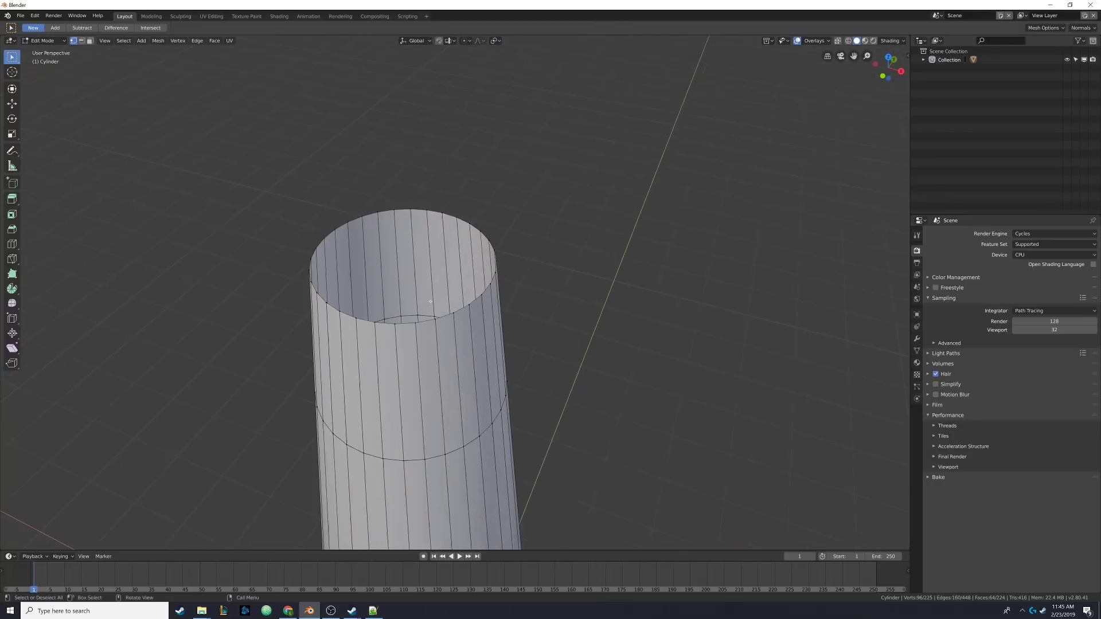
left_click(424, 320, "alt")
key("e")
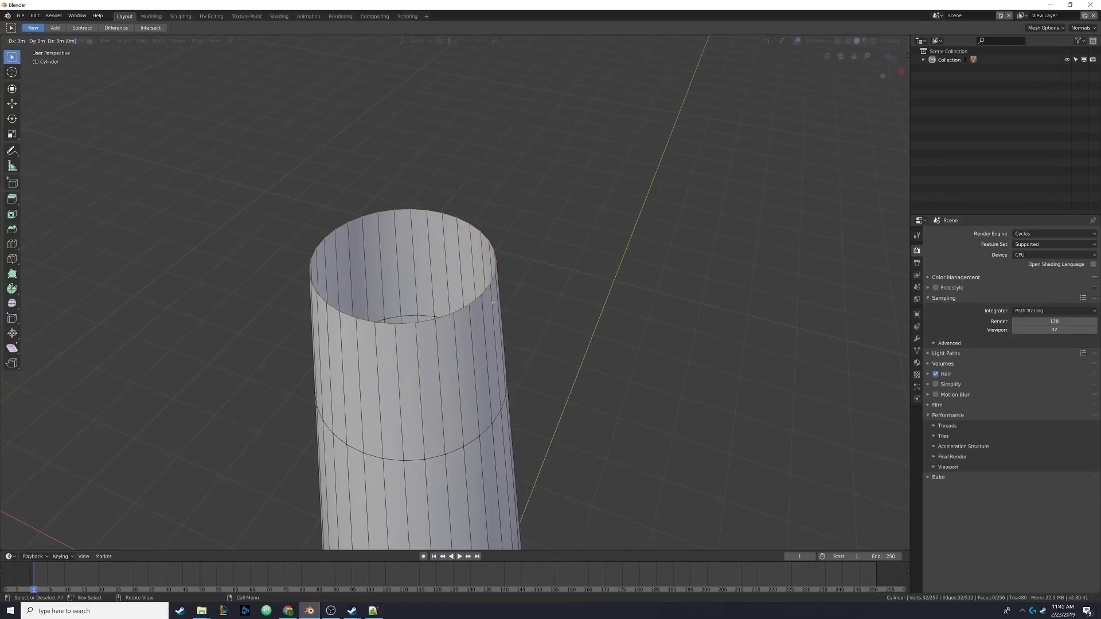
right_click(492, 302)
key("m")
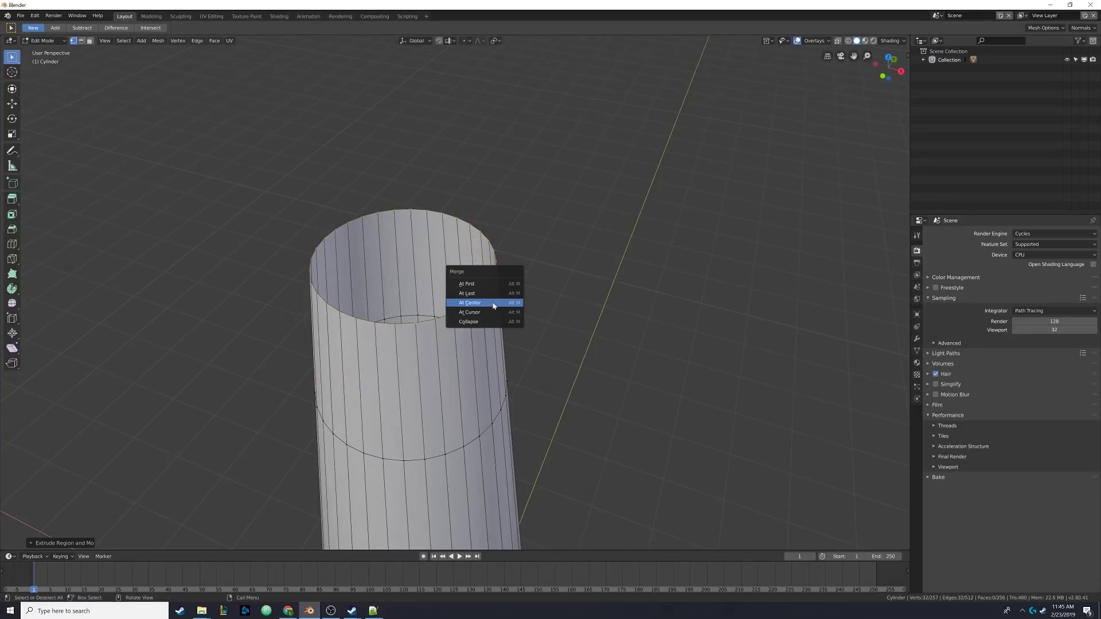
left_click(492, 303)
Step: Deselect everything, select the edge loop around the lamp's closed top and give it a small bevel
middle_click_drag(407, 290, 528, 259)
scroll(527, 259, "down", 4)
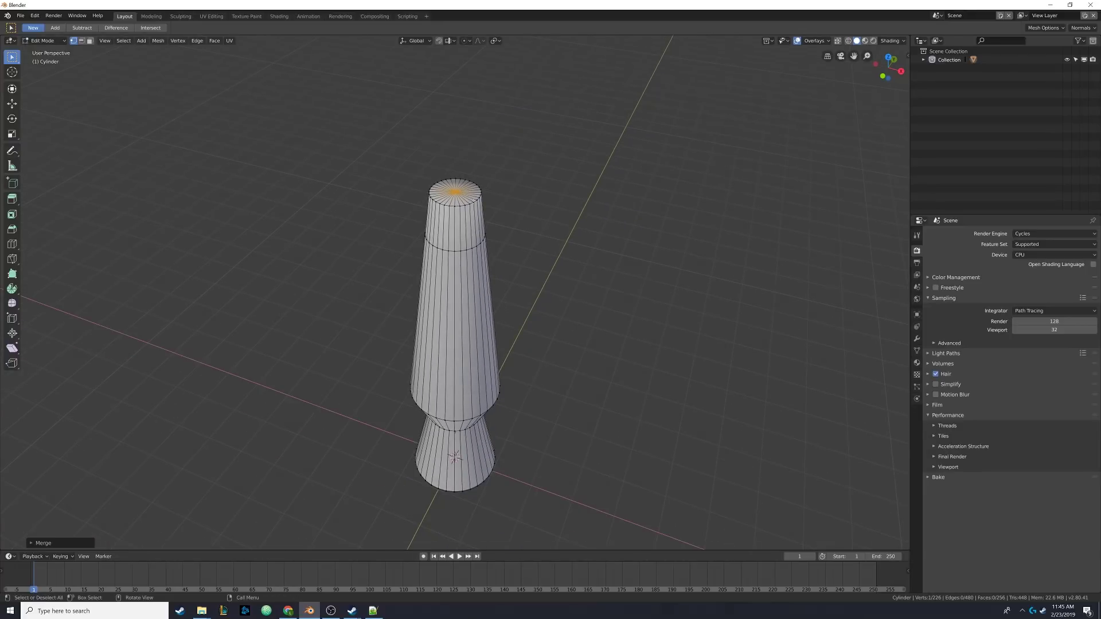
middle_click_drag(462, 275, 432, 387)
scroll(431, 386, "up", 4)
key("alt+a")
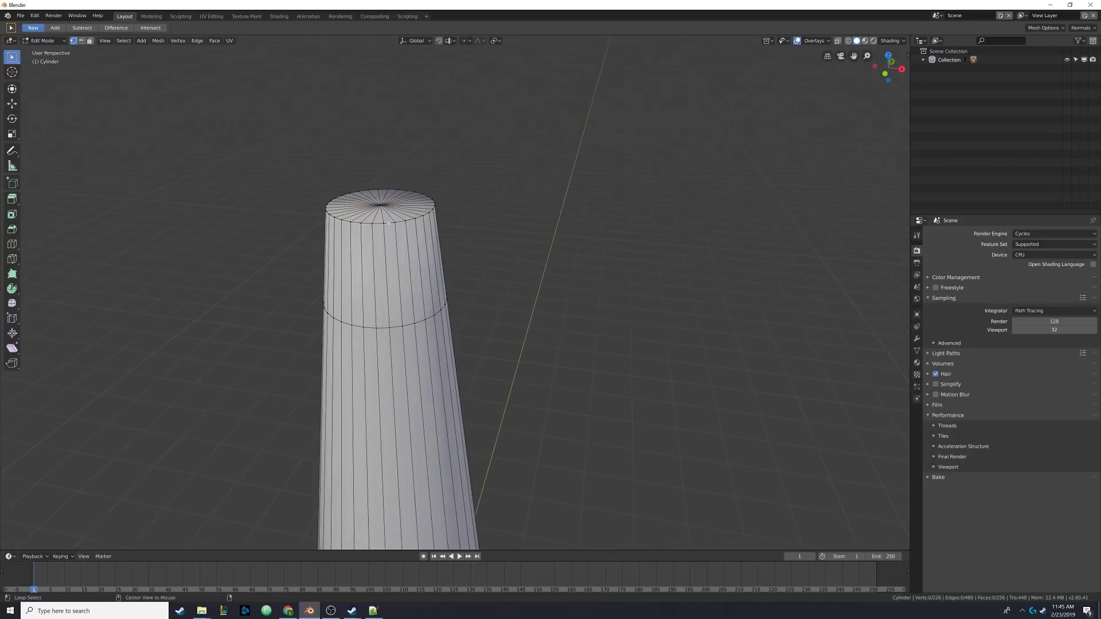
left_click(383, 224, "alt")
key("ctrl+b")
left_click(453, 240)
middle_click_drag(434, 322, 484, 279, "shift")
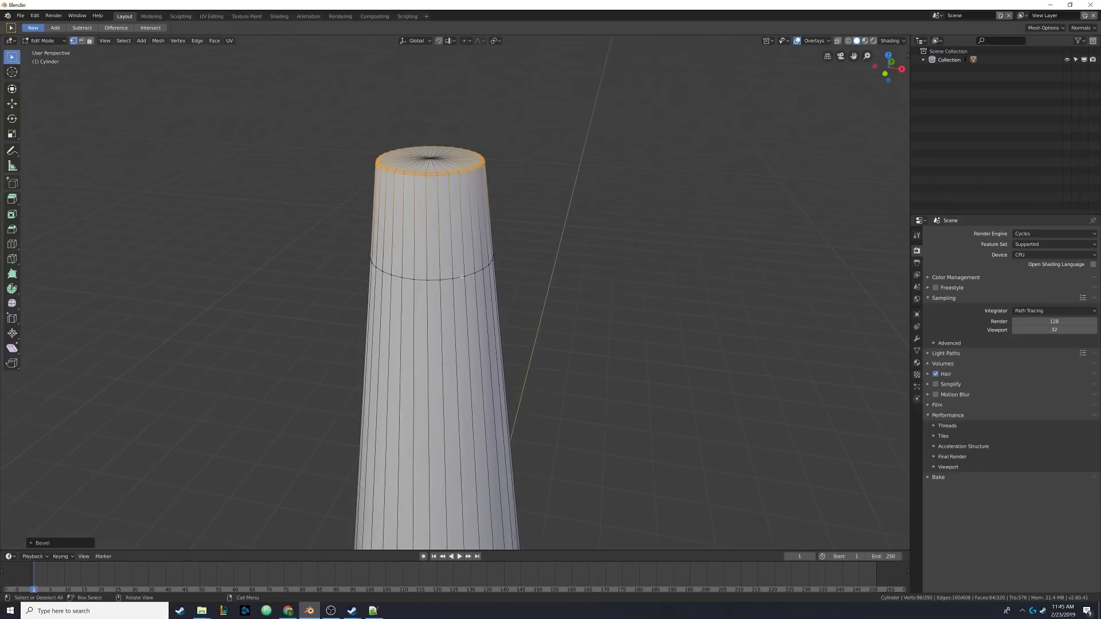
Step: Return to Object Mode and enable Auto Smooth in the lamp mesh's normals settings
key("Tab")
key("q")
scroll(526, 307, "down", 4)
mouse_move(486, 369)
middle_mouse_down()
mouse_move(491, 288)
mouse_move(487, 374)
mouse_move(499, 384)
middle_mouse_up()
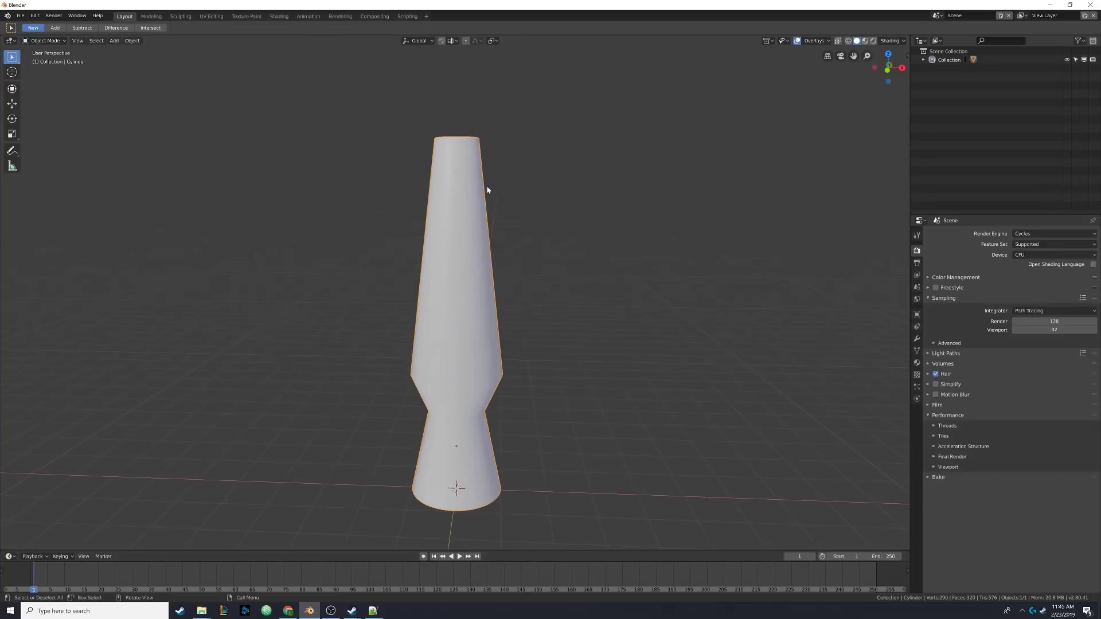
left_click(916, 350)
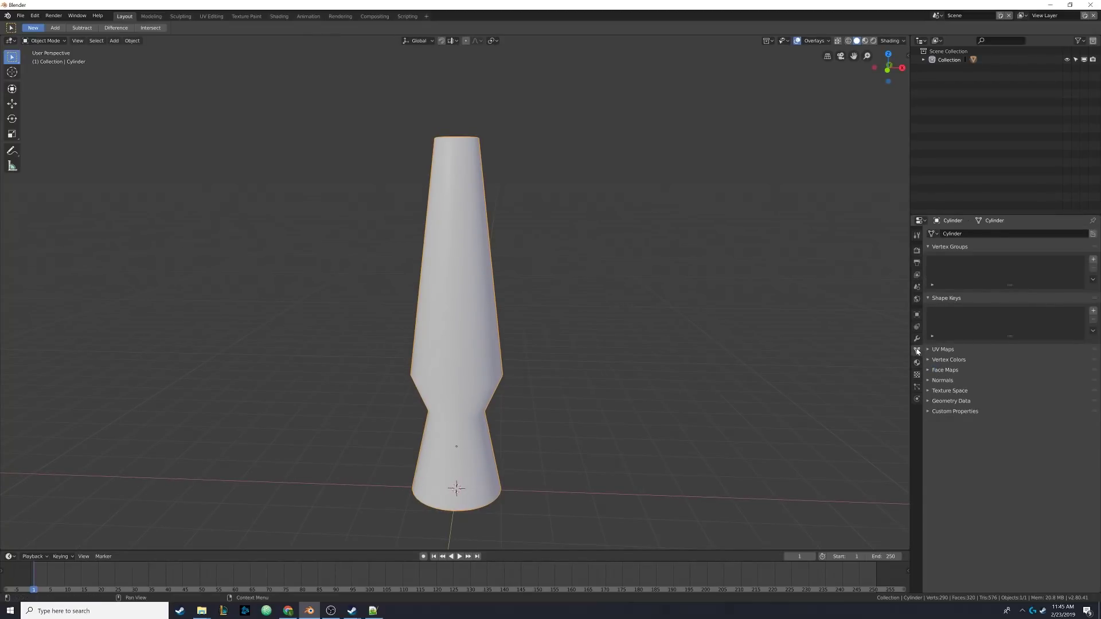
left_click(930, 380)
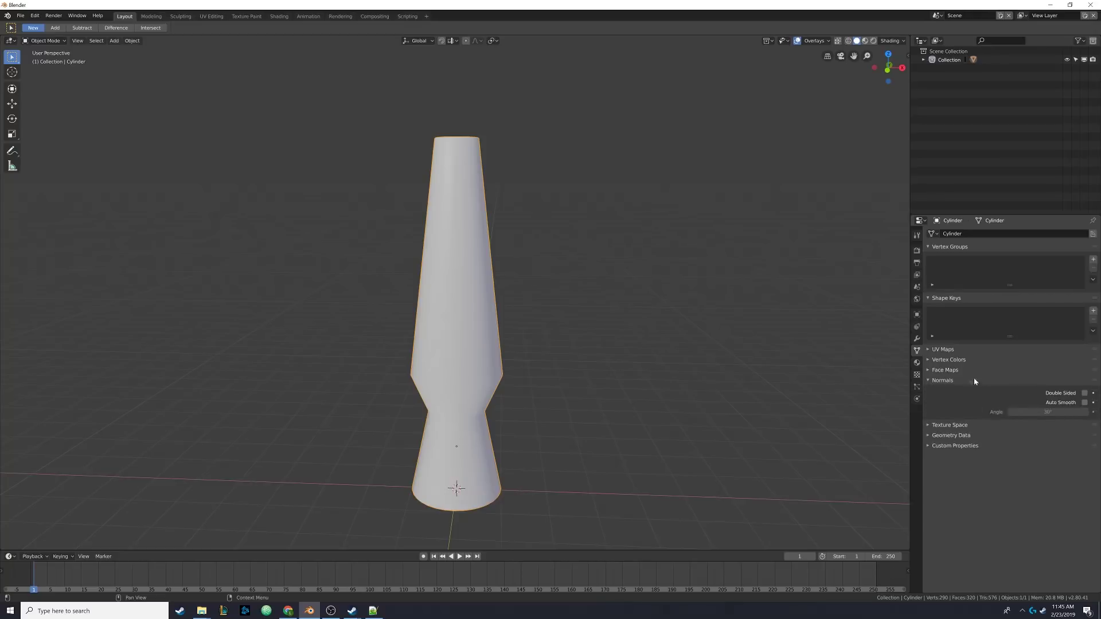
left_click(1084, 403)
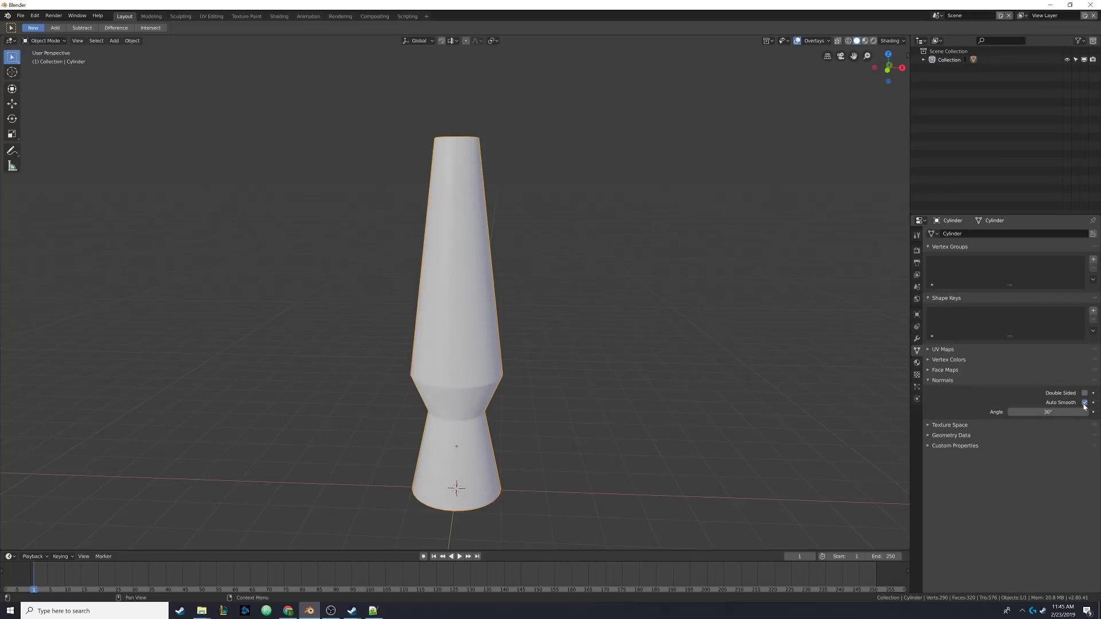
Step: Turn Auto Smooth off and on again to compare the shading at the lamp's waist
mouse_move(494, 376)
middle_mouse_down()
mouse_move(502, 348)
mouse_move(500, 376)
middle_mouse_up()
middle_click_drag(453, 287, 467, 333)
mouse_move(463, 388)
middle_mouse_down()
mouse_move(483, 399)
mouse_move(461, 389)
middle_mouse_up()
left_click(1084, 401)
scroll(461, 386, "up", 5)
middle_click_drag(514, 498, 475, 331, "shift")
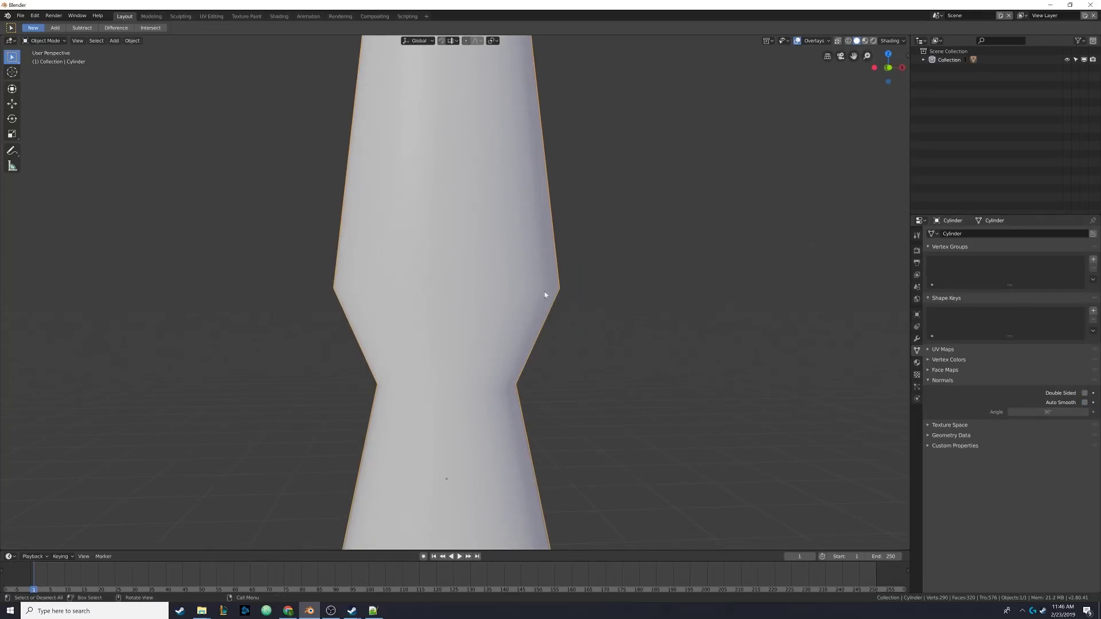
left_click(1084, 402)
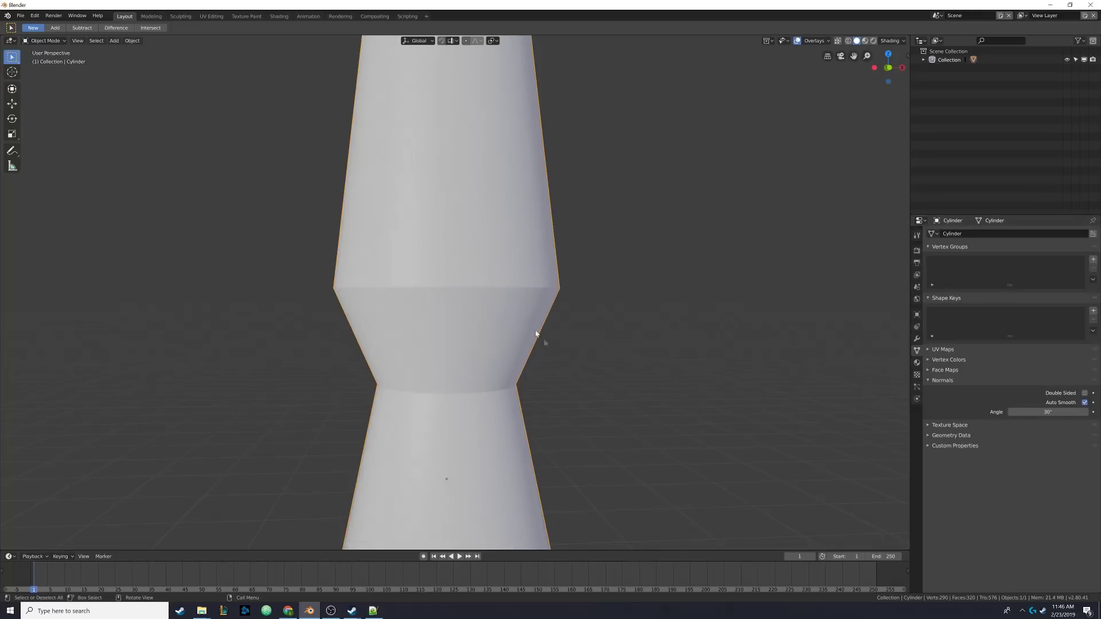
scroll(535, 333, "down", 5)
middle_click_drag(408, 330, 464, 160)
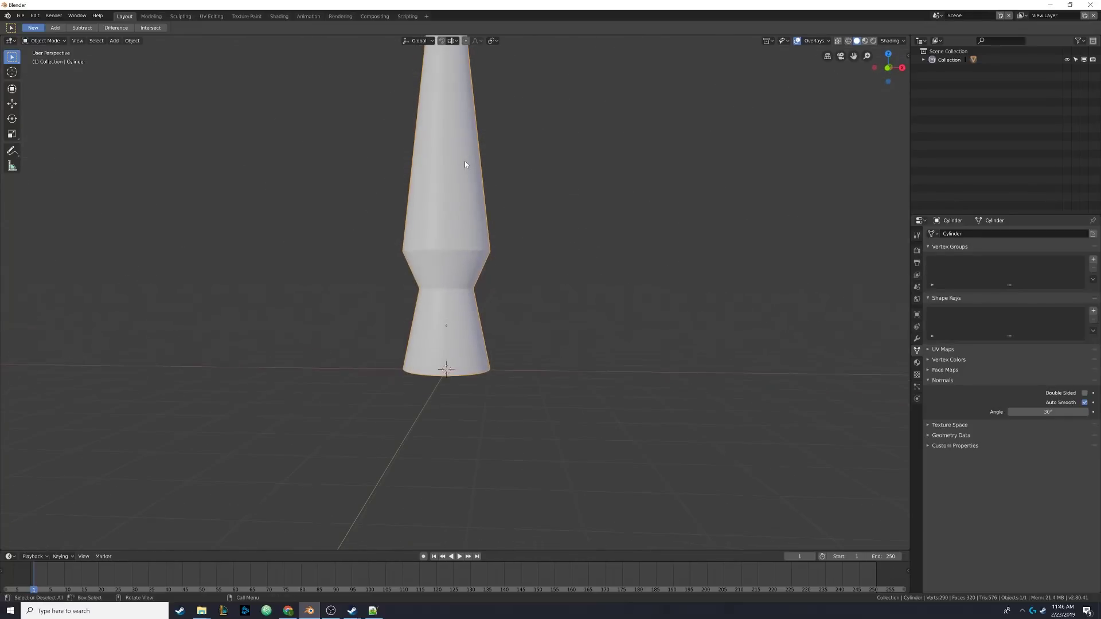
middle_click_drag(456, 290, 435, 278)
middle_click_drag(452, 190, 461, 249)
key("Tab")
key("Tab")
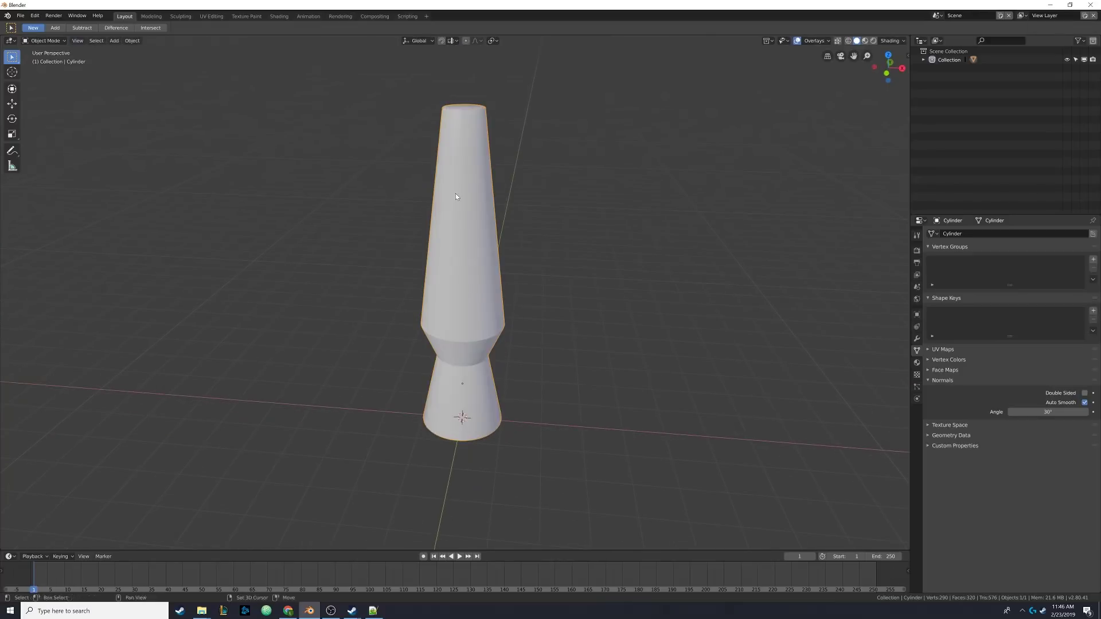
middle_click_drag(455, 193, 458, 187)
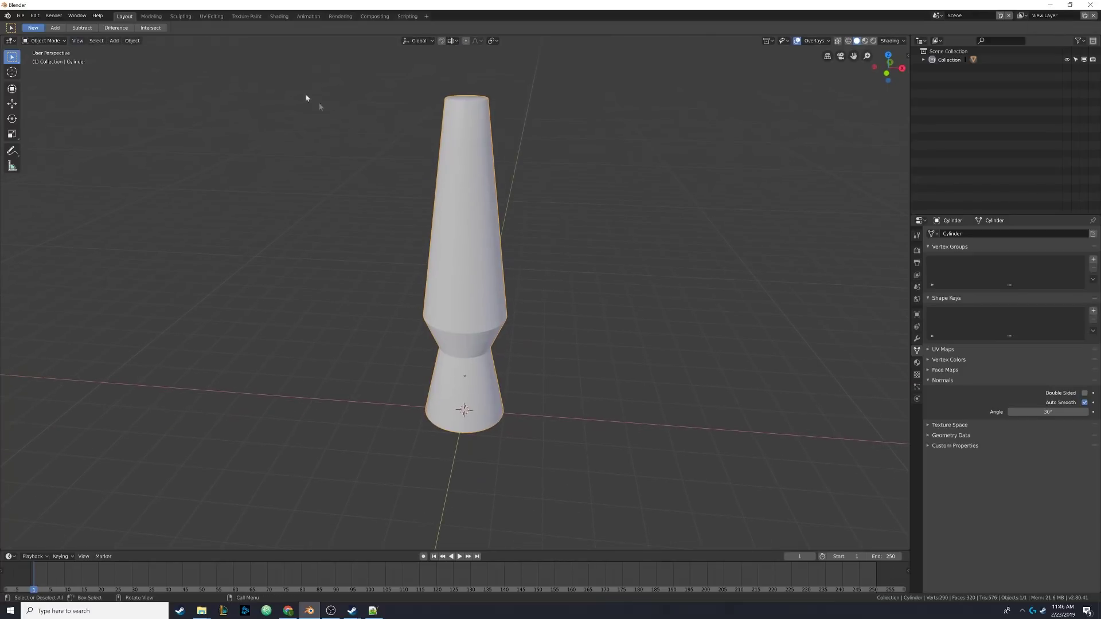
Step: Switch to the Shading workspace and create a new material named Metal on the lamp
left_click(278, 16)
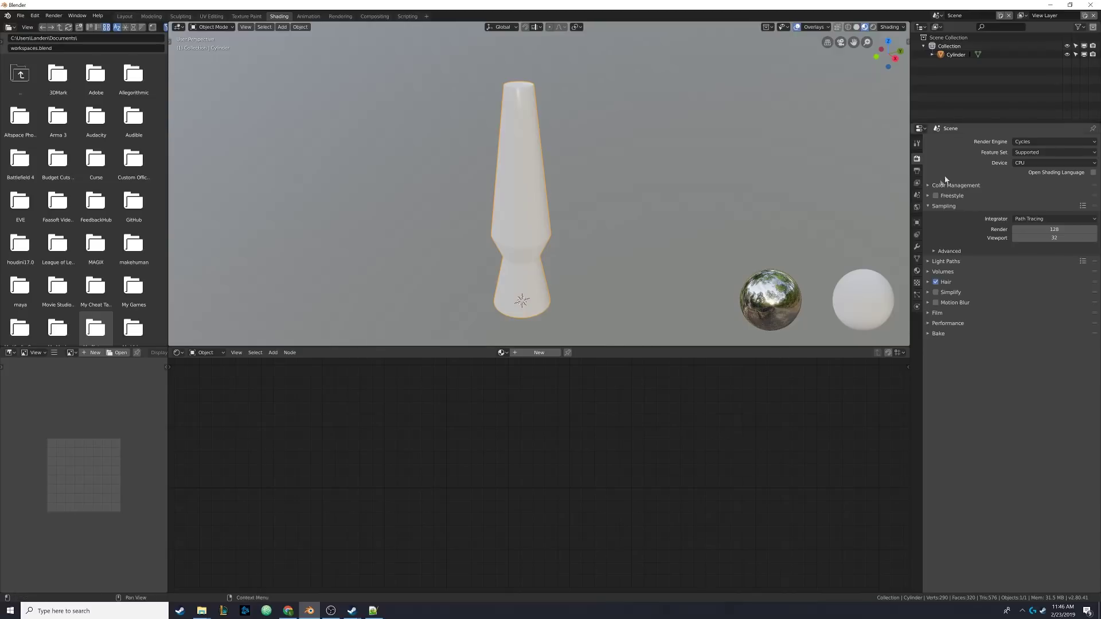
left_click(916, 271)
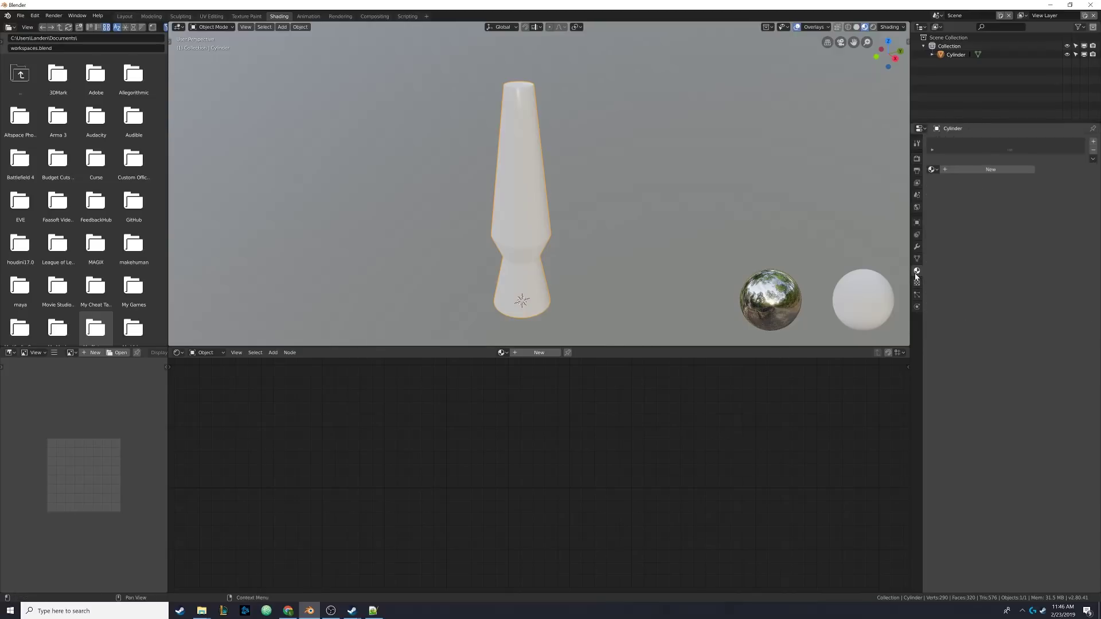
left_click(969, 171)
double_click(950, 146)
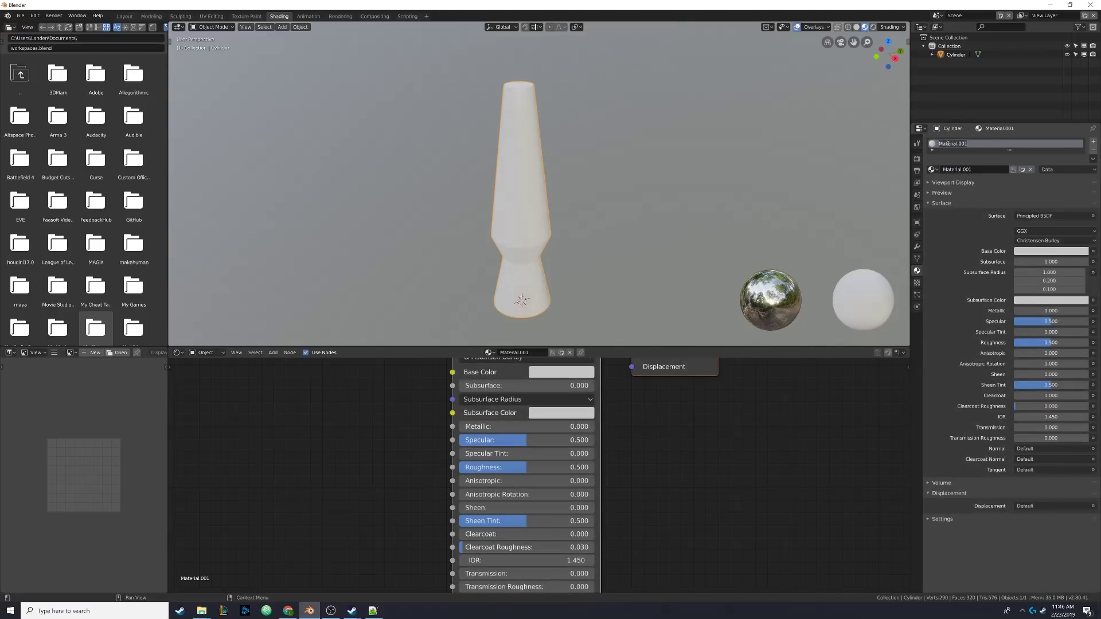
type("Metal")
key("Return")
Step: Add a second material slot to the lamp with a new material named Glass
left_click(1093, 141)
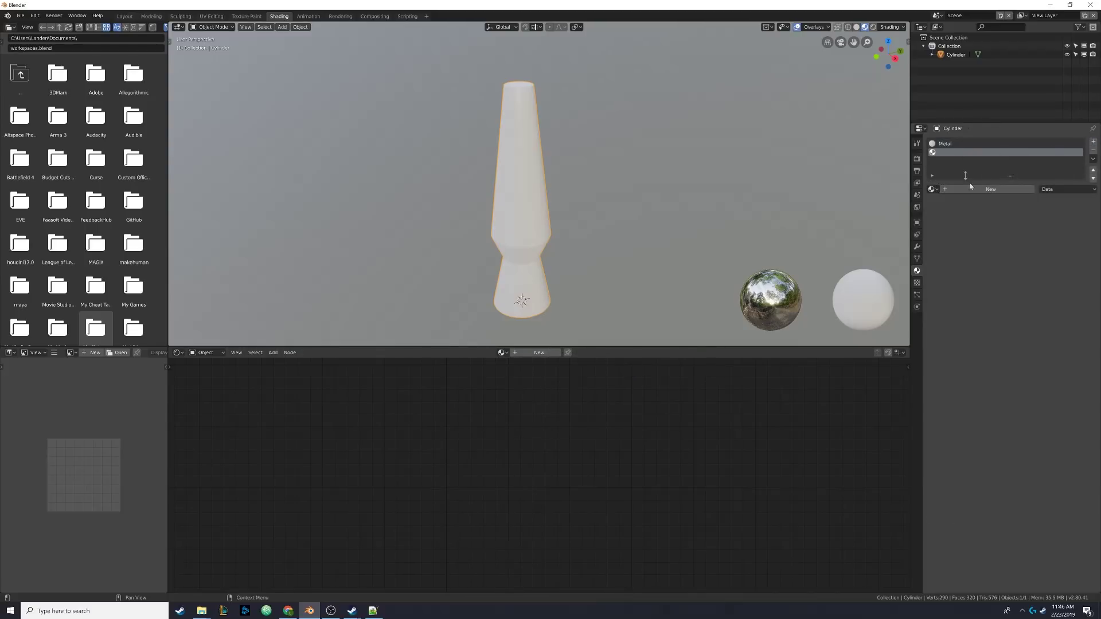
left_click(955, 190)
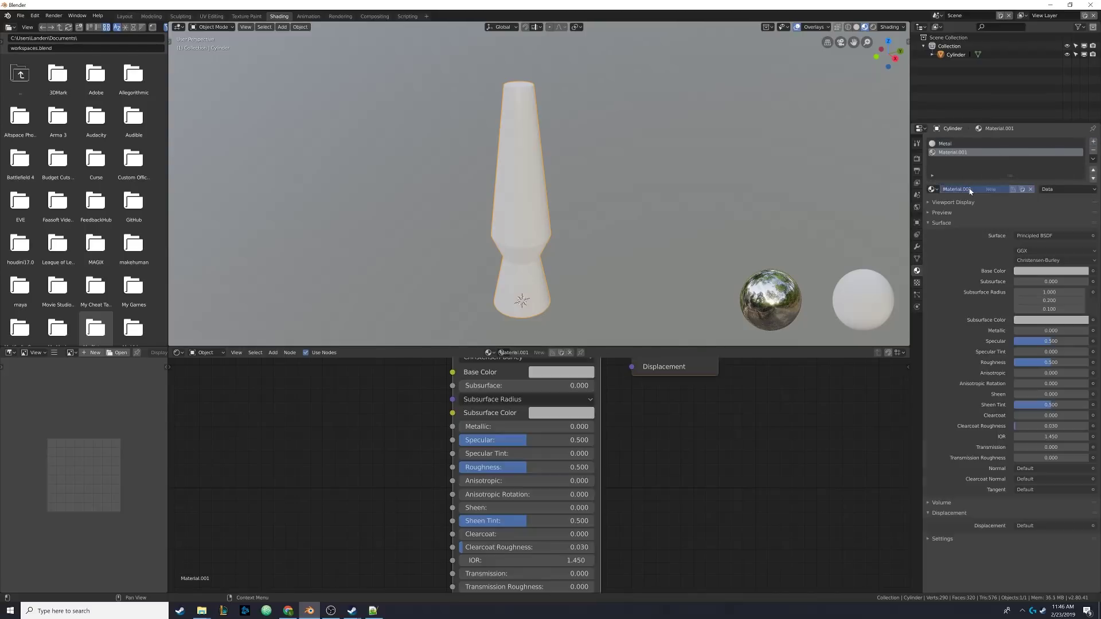
double_click(956, 153)
type("Glass")
key("Return")
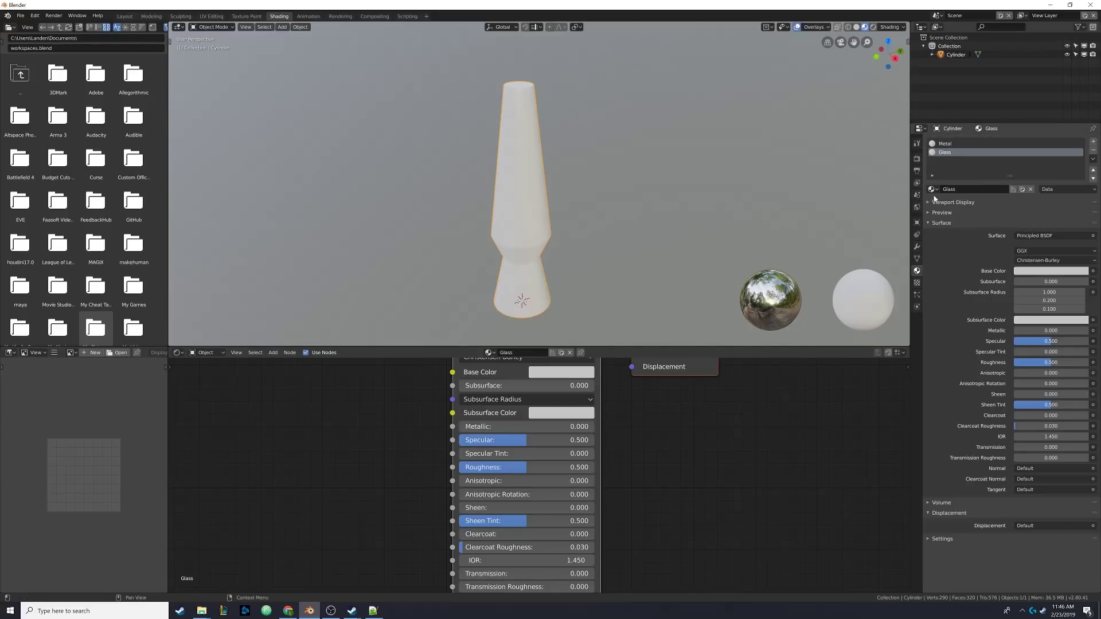
Step: Give the Metal material a saturated blue base color and set Metallic to 1.0
left_click(943, 145)
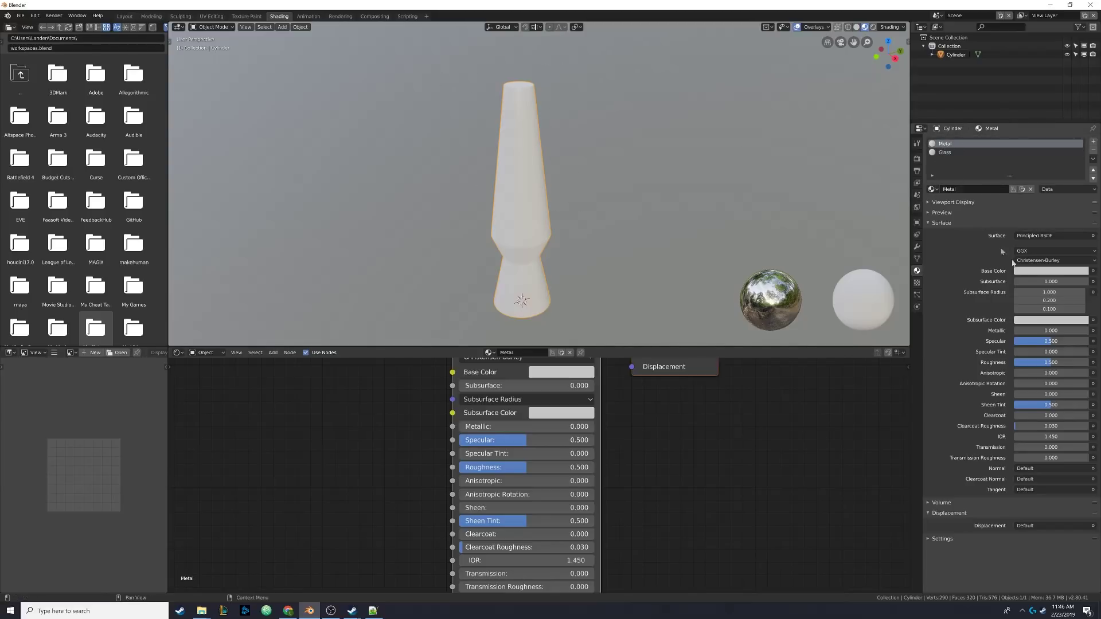
left_click(1033, 271)
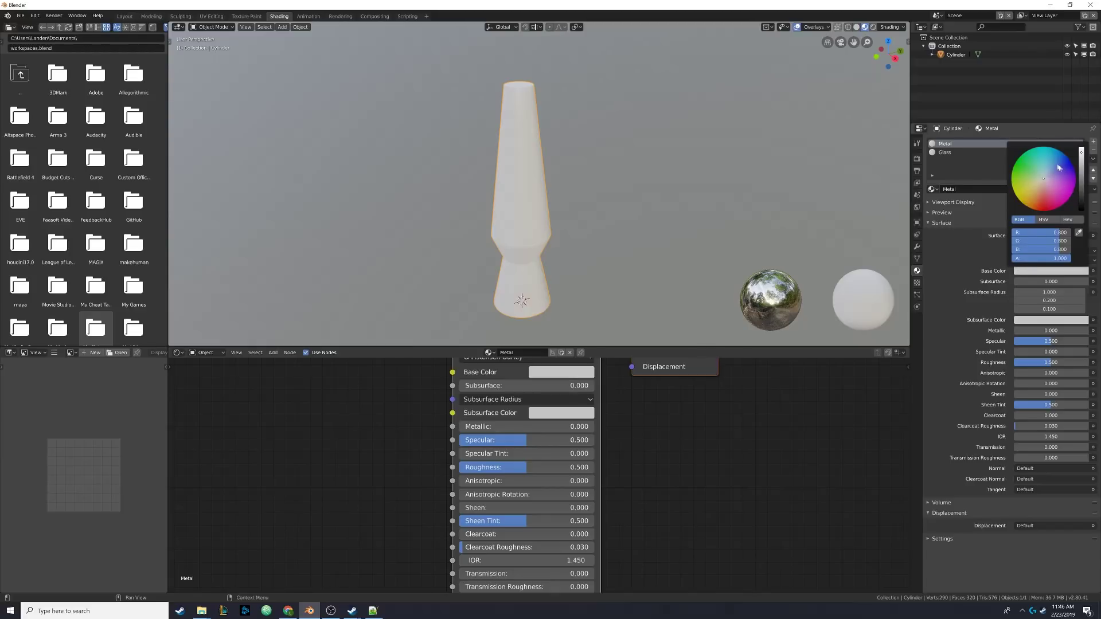
left_click_drag(1060, 171, 1065, 154)
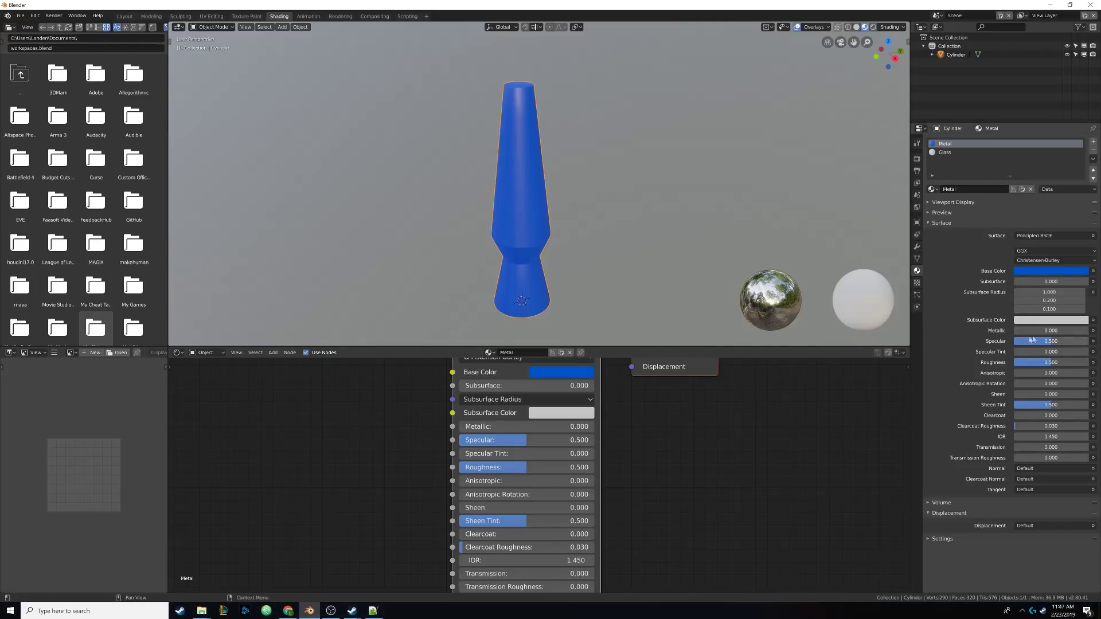
left_click_drag(1017, 333, 1089, 333)
middle_click_drag(700, 263, 497, 214)
scroll(497, 215, "up", 2)
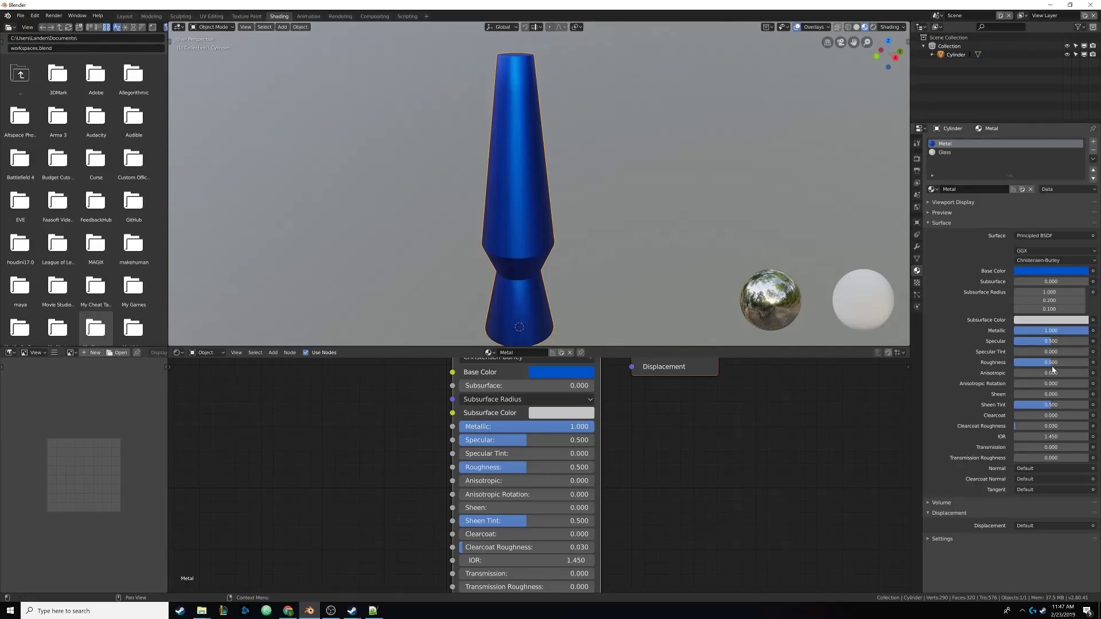
Step: Try the Metal material's Roughness at 0 and 1.0, and set it back to 0.5
left_click_drag(1053, 362, 1015, 362)
mouse_move(531, 177)
middle_mouse_down()
mouse_move(573, 163)
mouse_move(548, 166)
middle_mouse_up()
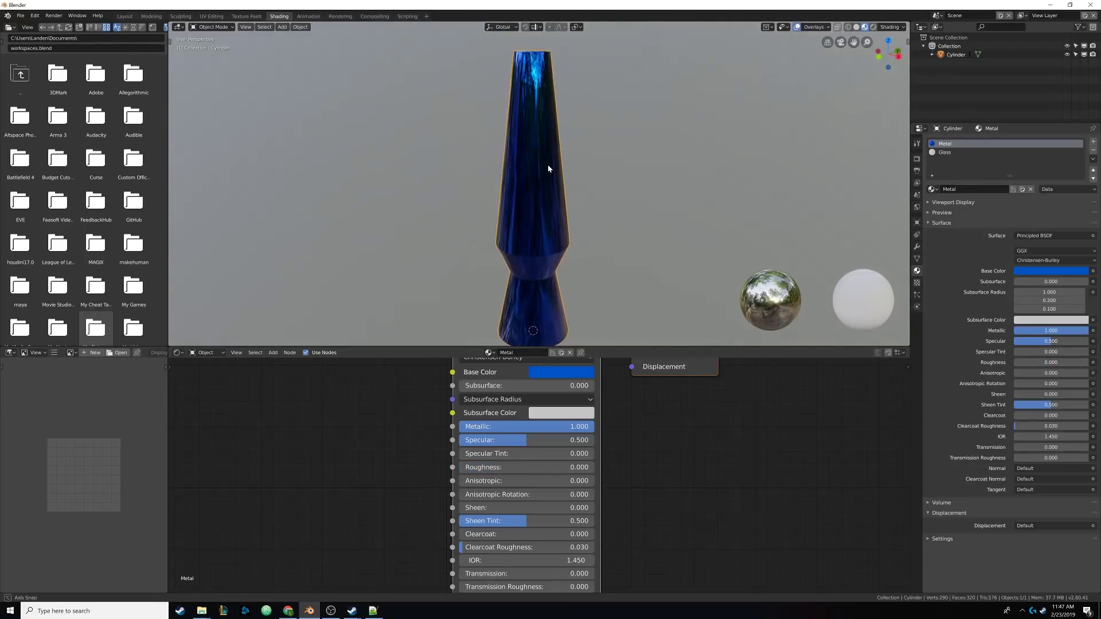
left_click_drag(1020, 364, 1089, 362)
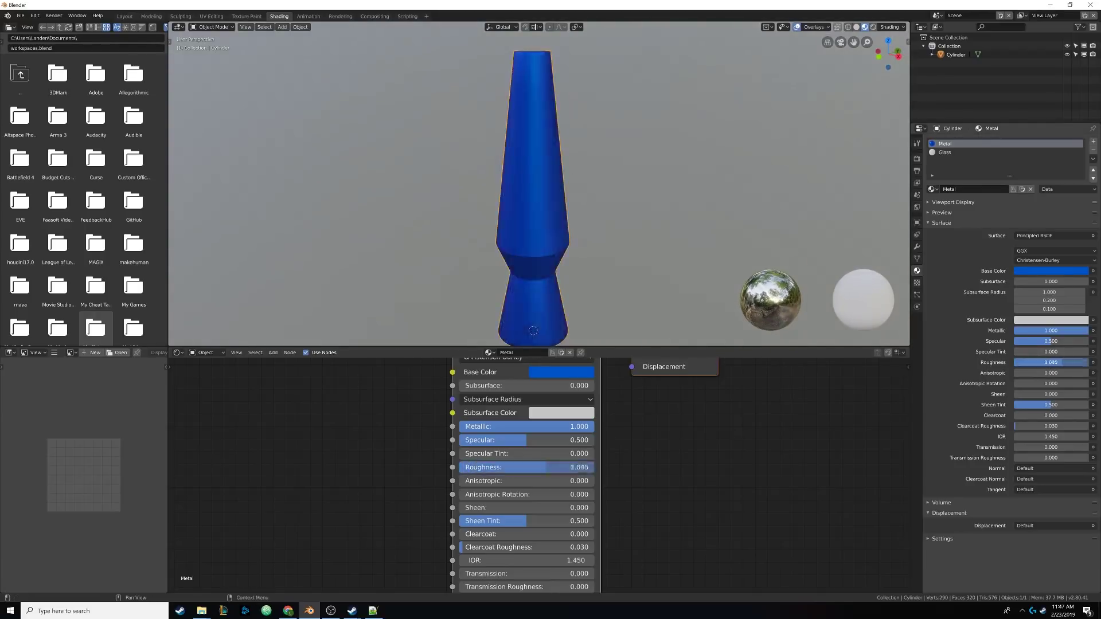
mouse_move(552, 197)
middle_mouse_down()
mouse_move(571, 155)
mouse_move(542, 147)
mouse_move(545, 184)
middle_mouse_up()
left_click(1042, 362)
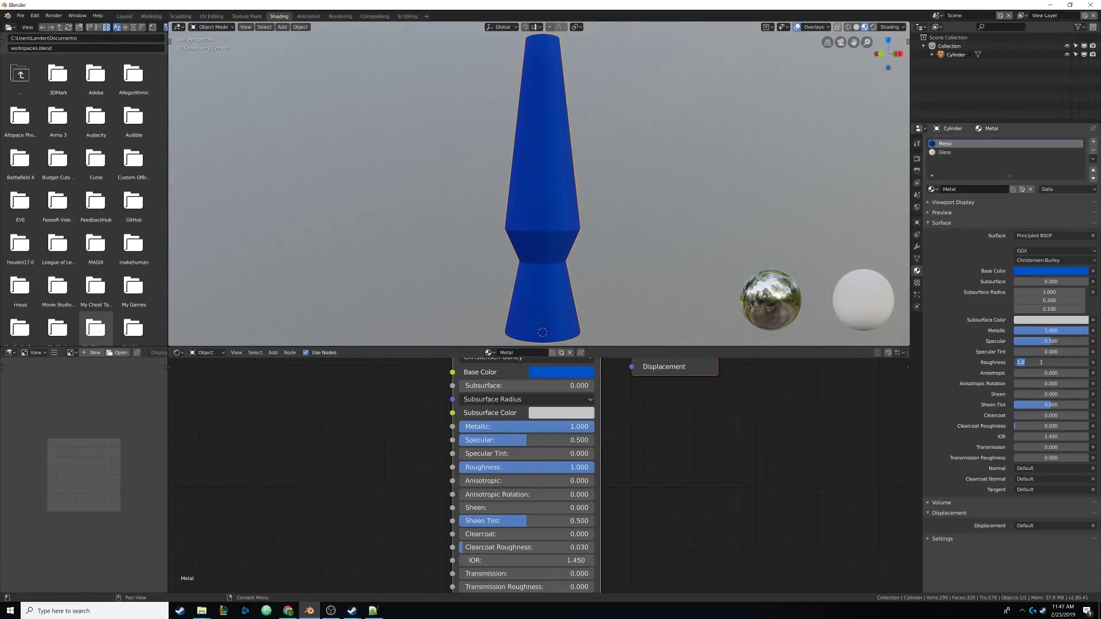
type(".5")
key("Return")
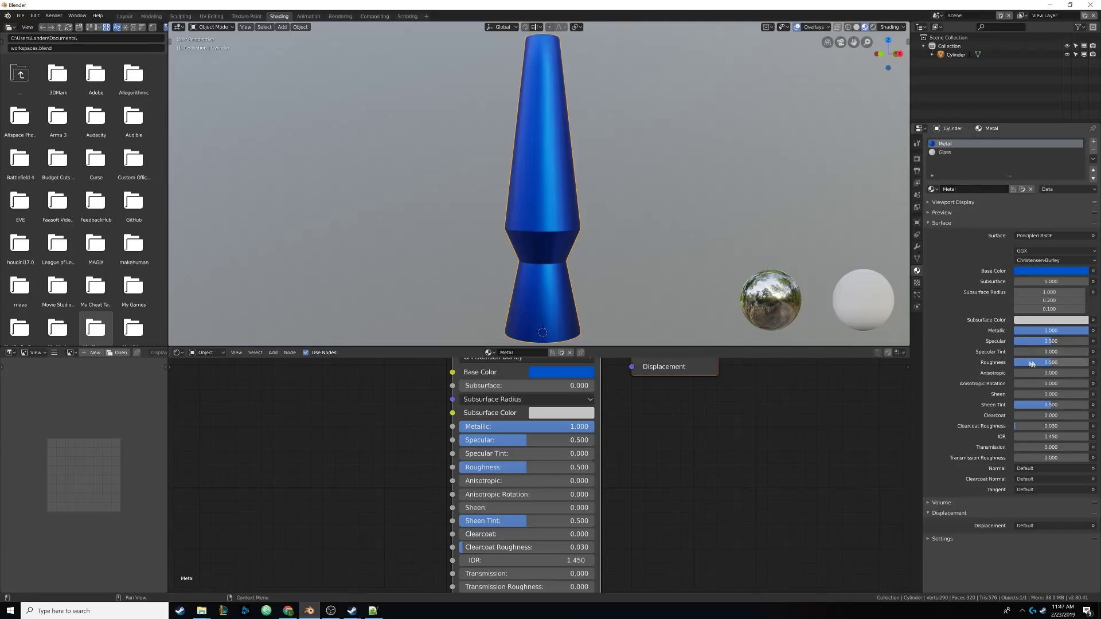
middle_click_drag(593, 196, 586, 188)
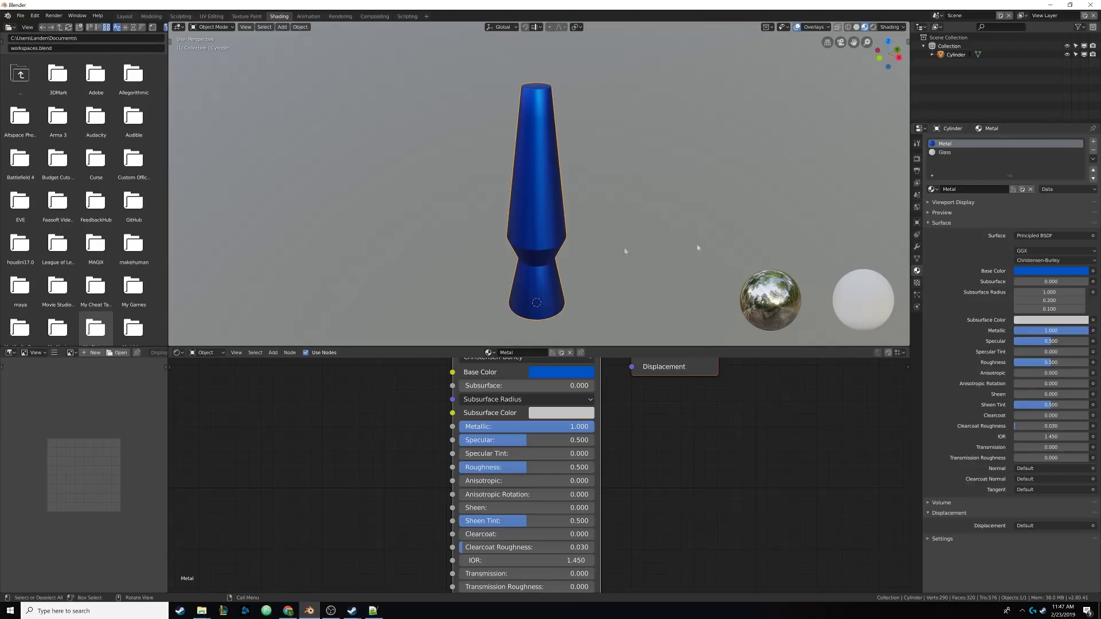
Step: Assign the Glass material to the faces of the lamp's tapered section between cap and base, and show the object in material preview shading
left_click(943, 154)
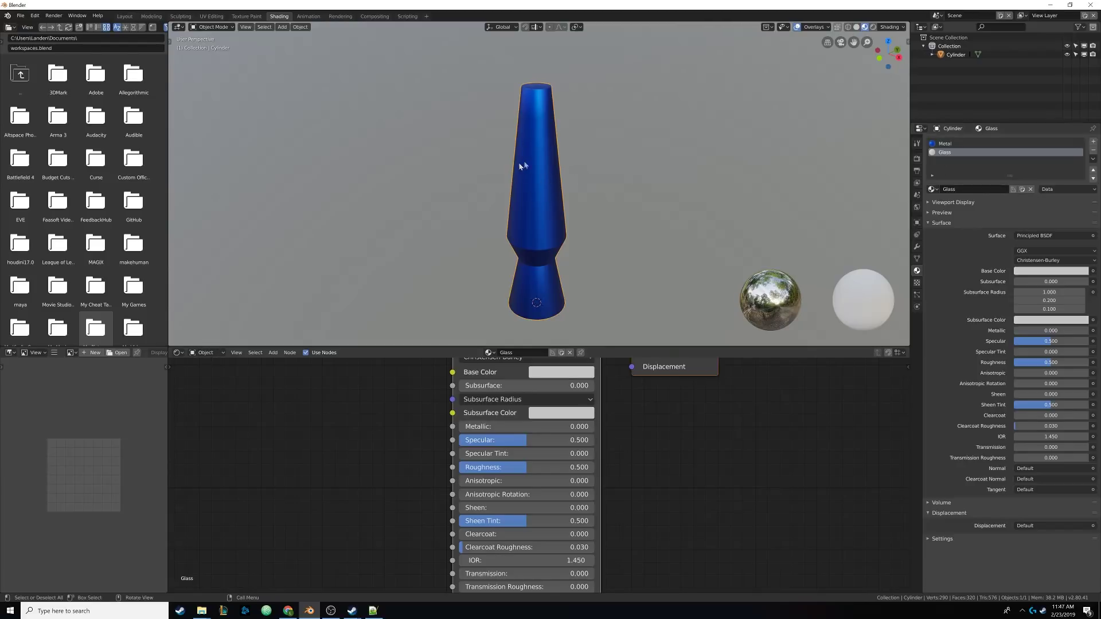
key("KP_3")
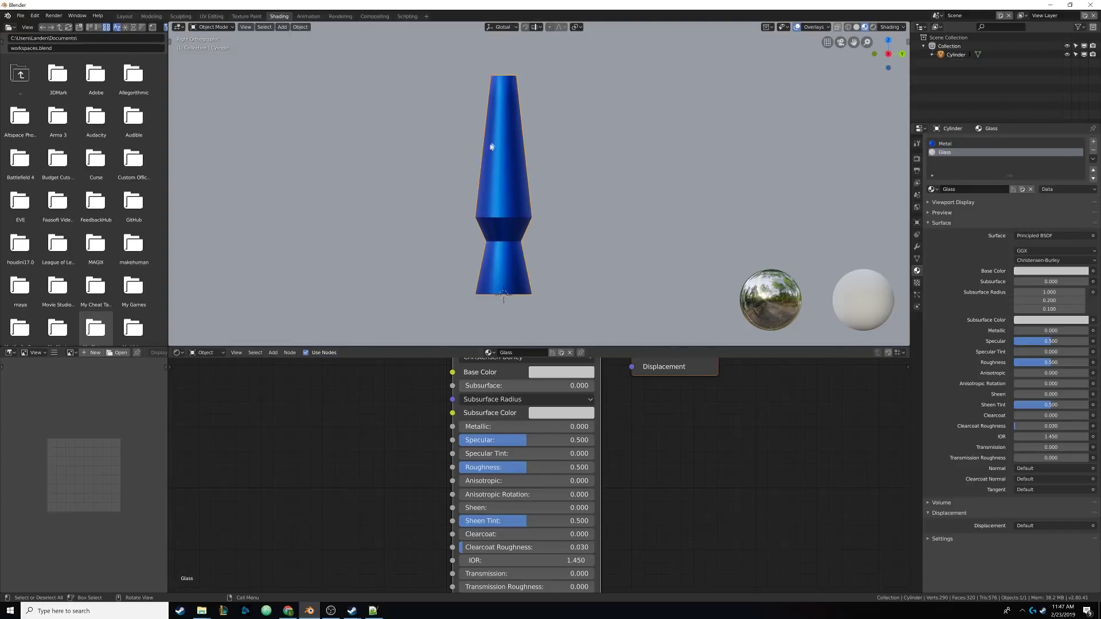
middle_click_drag(482, 143, 493, 147, "shift")
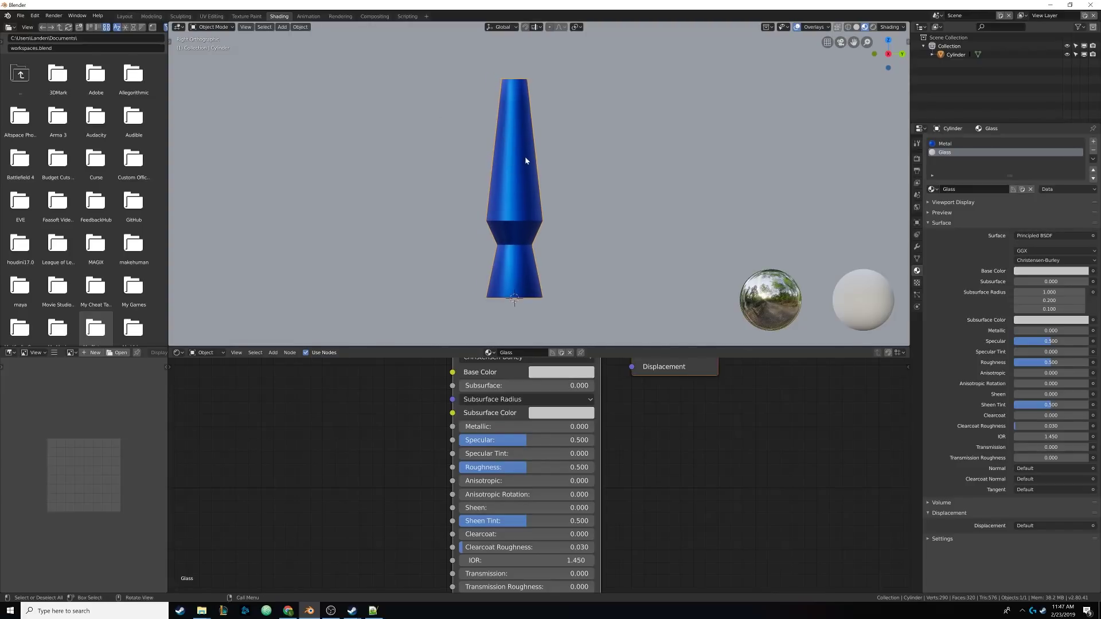
key("Tab")
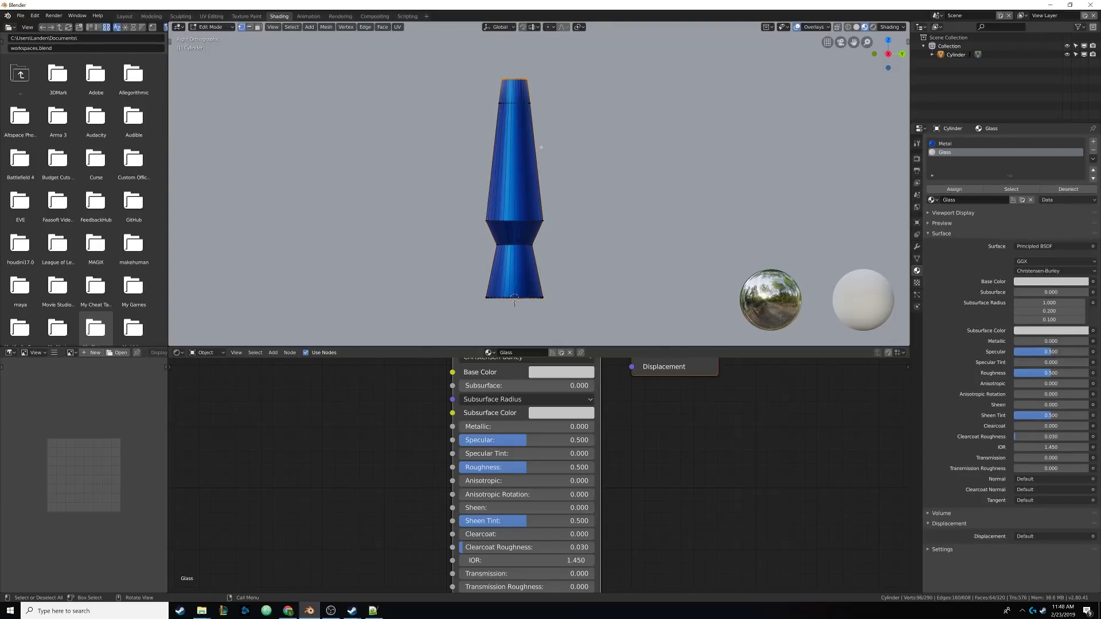
left_click(258, 27)
left_click(848, 27)
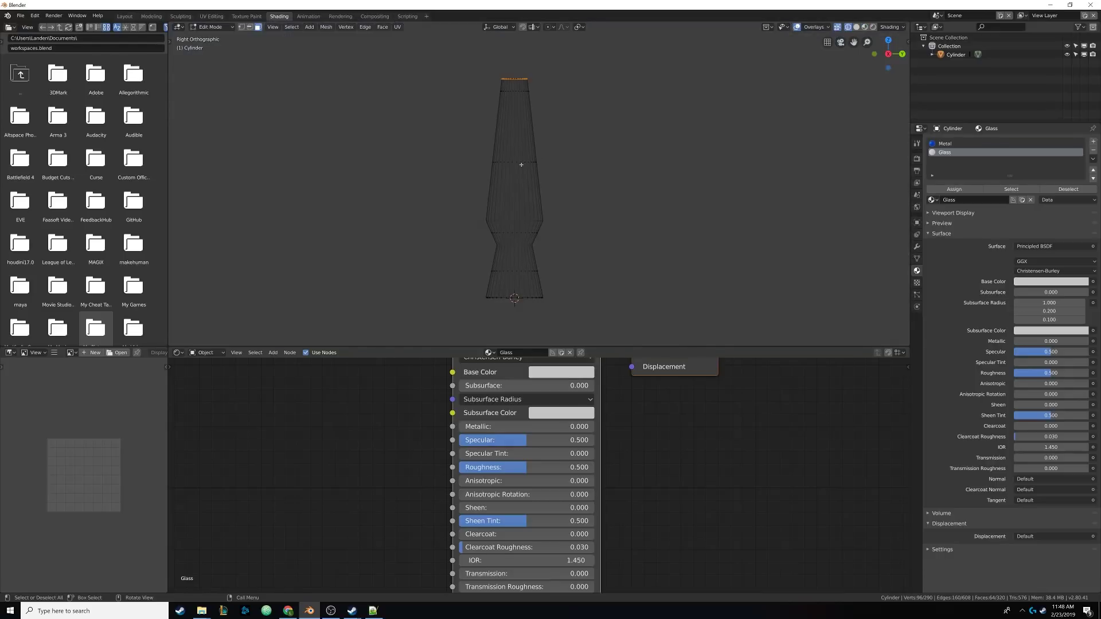
key("alt+a")
scroll(513, 164, "up", 2)
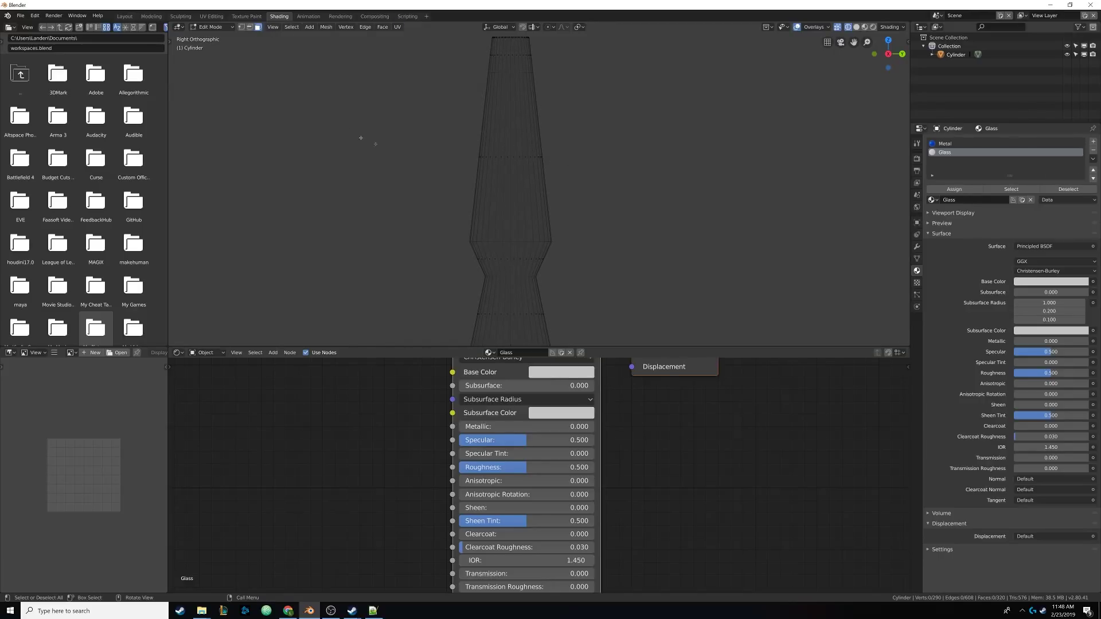
key("b")
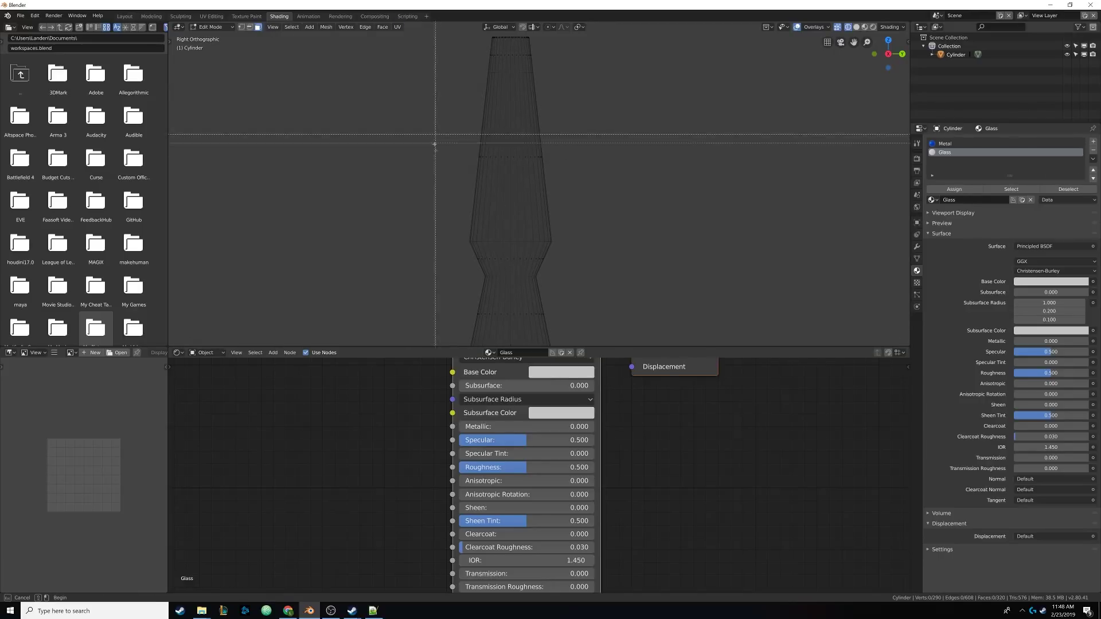
left_click_drag(447, 143, 602, 175)
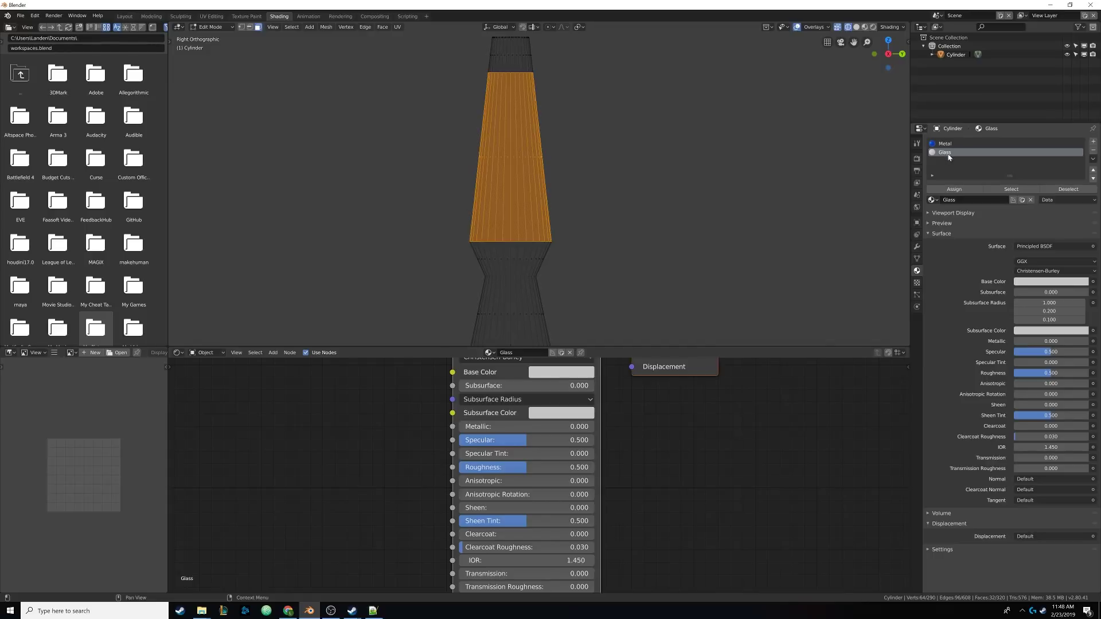
left_click(954, 189)
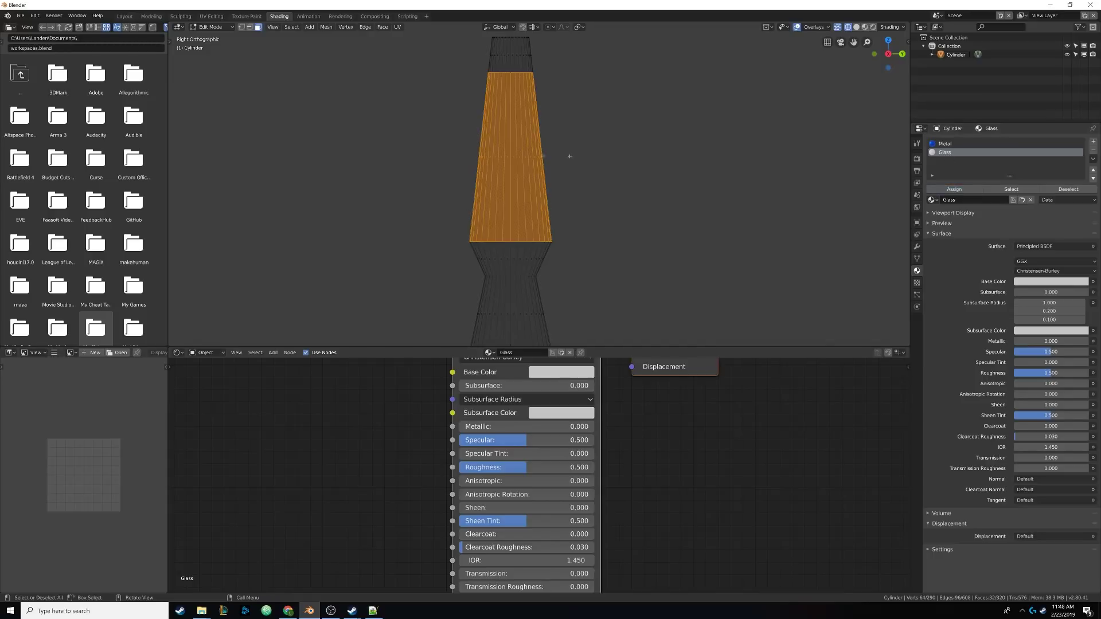
mouse_move(572, 157)
middle_mouse_down()
mouse_move(479, 136)
mouse_move(550, 153)
mouse_move(516, 143)
middle_mouse_up()
key("Tab")
left_click(865, 27)
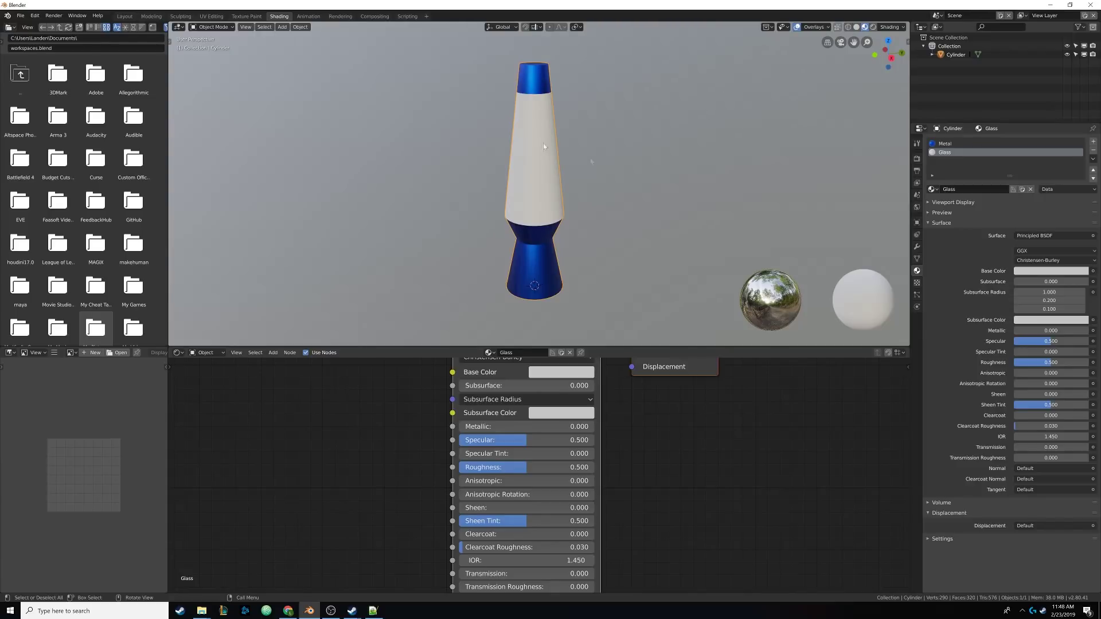
Step: Show the Glass material's preview and set its Transmission to 1.0
left_click(941, 212)
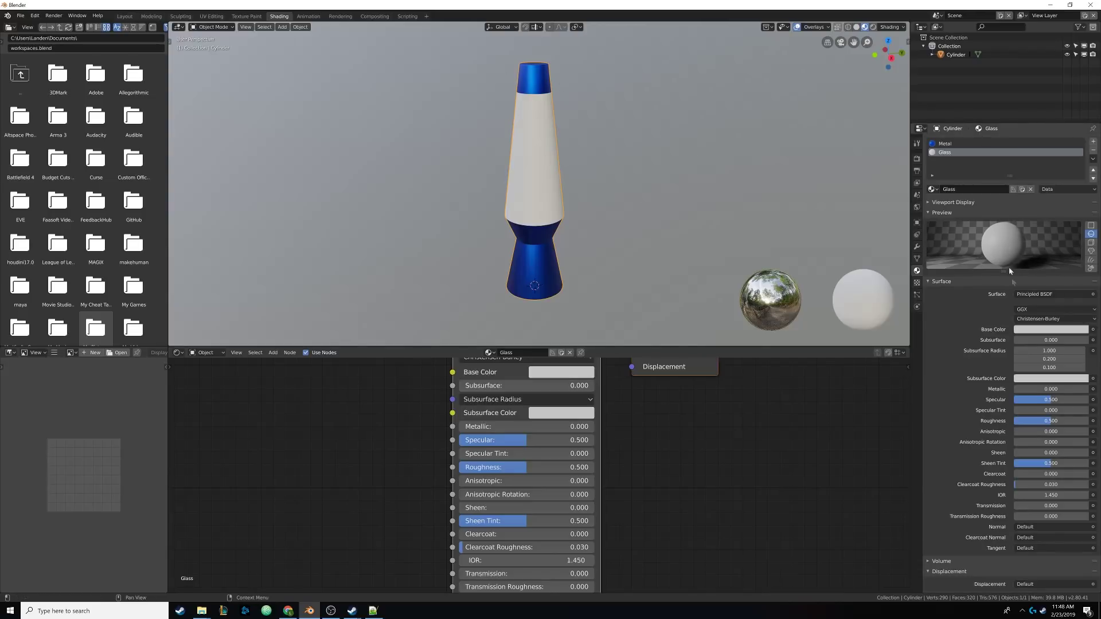
scroll(995, 368, "down", 1)
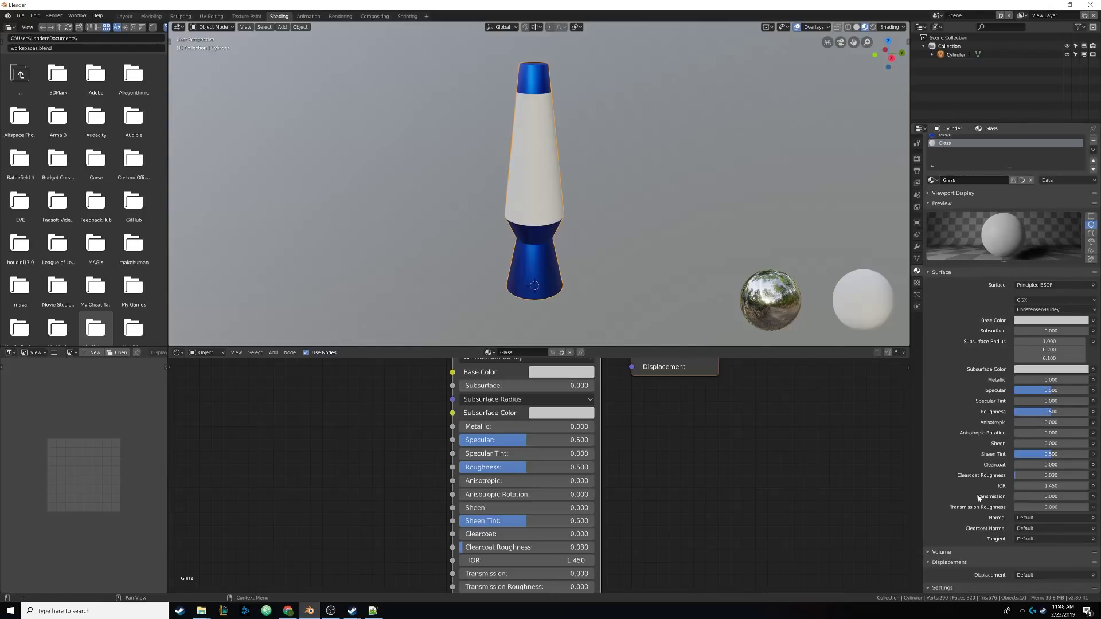
left_click(1017, 497)
type("1")
key("Return")
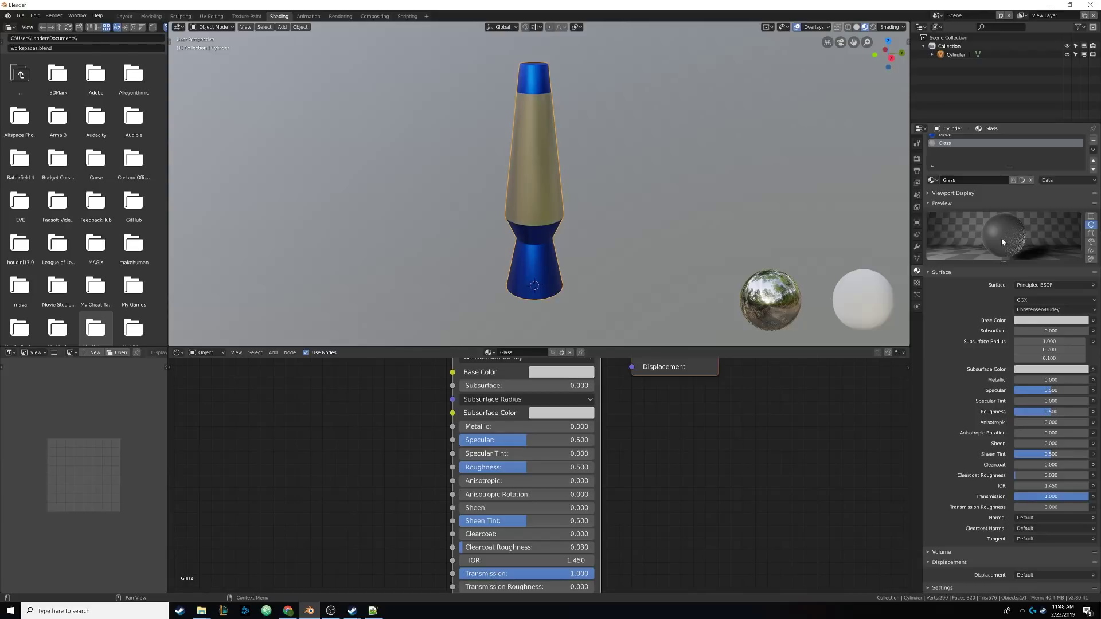
Step: Enlarge the material preview, set the Glass material's Roughness to 0, and slightly lighten its base color
left_click_drag(1003, 262, 1003, 316)
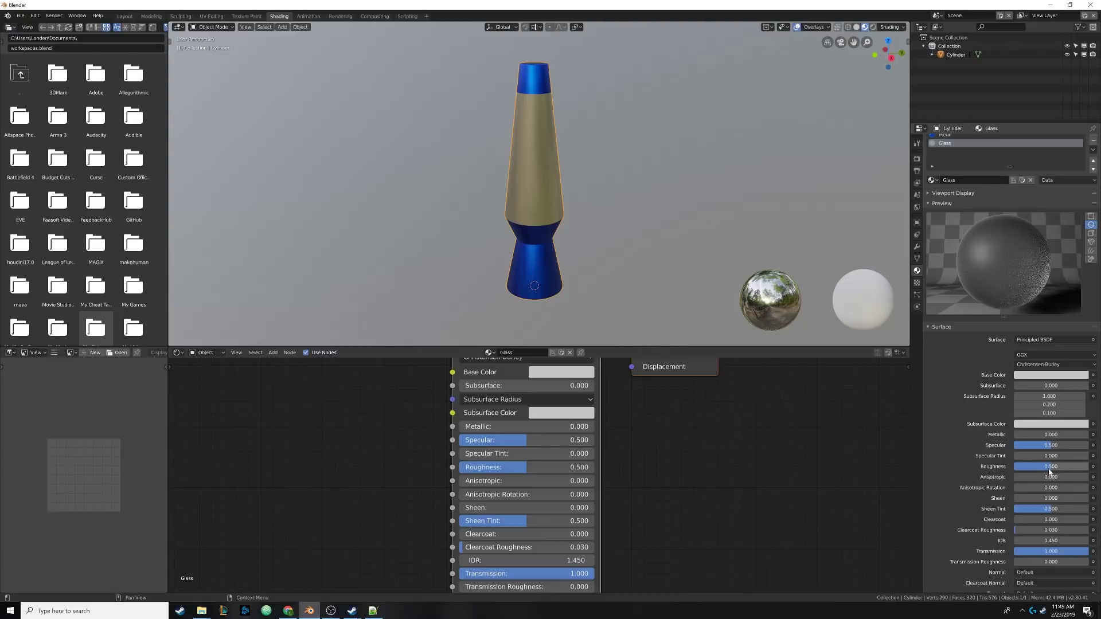
left_click_drag(1039, 466, 1021, 466)
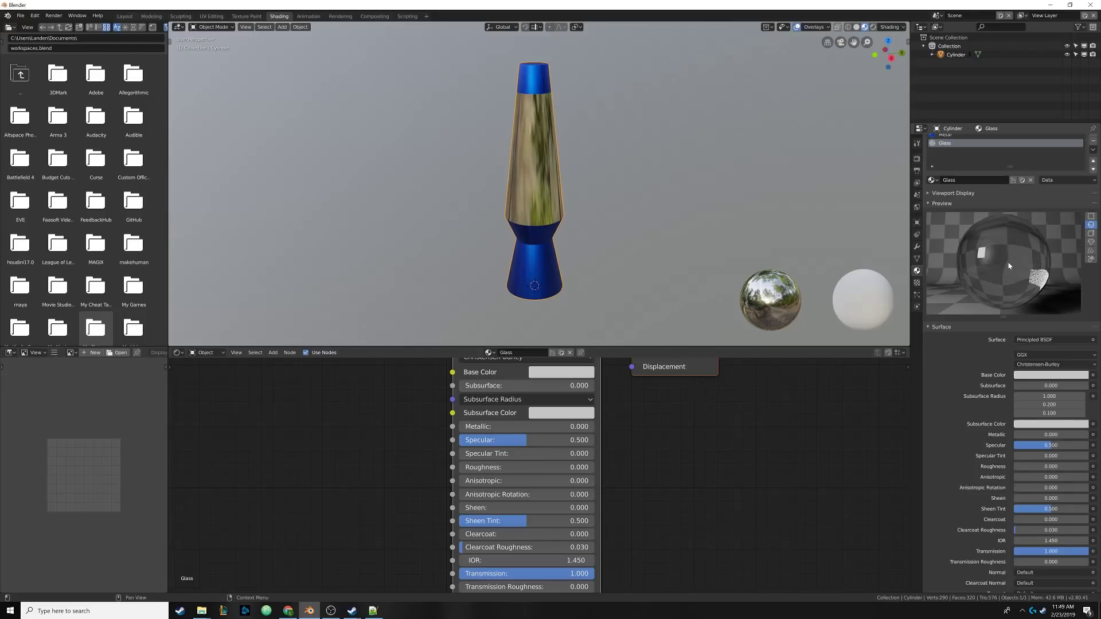
left_click(1041, 379)
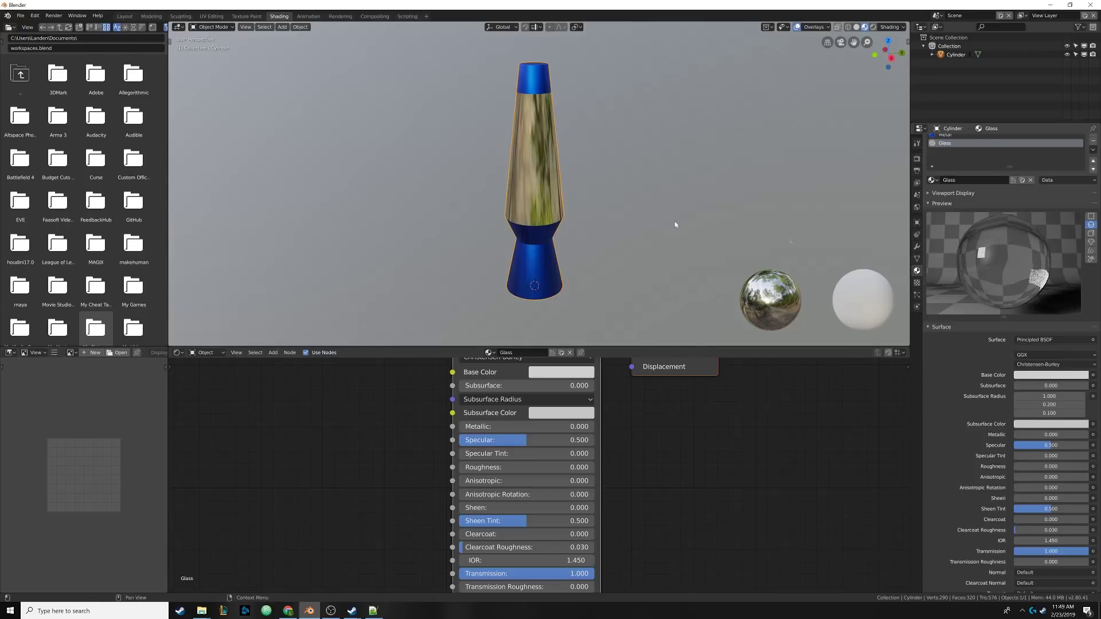
mouse_move(675, 225)
middle_mouse_down()
mouse_move(476, 161)
mouse_move(461, 179)
mouse_move(518, 196)
middle_mouse_up()
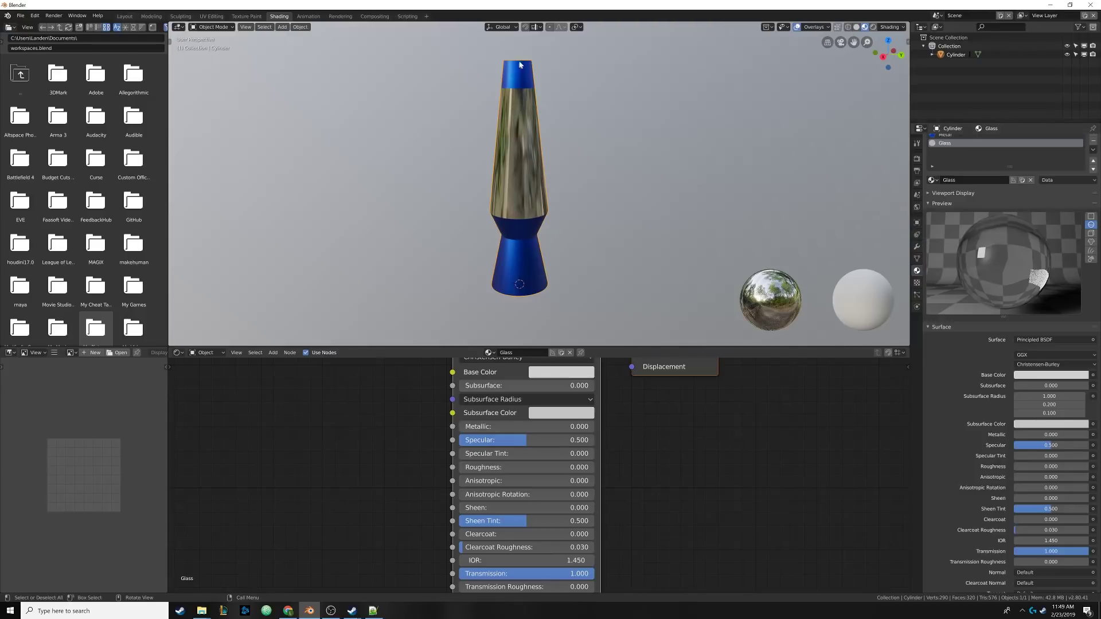
mouse_move(516, 163)
middle_mouse_down()
mouse_move(553, 186)
mouse_move(512, 175)
middle_mouse_up()
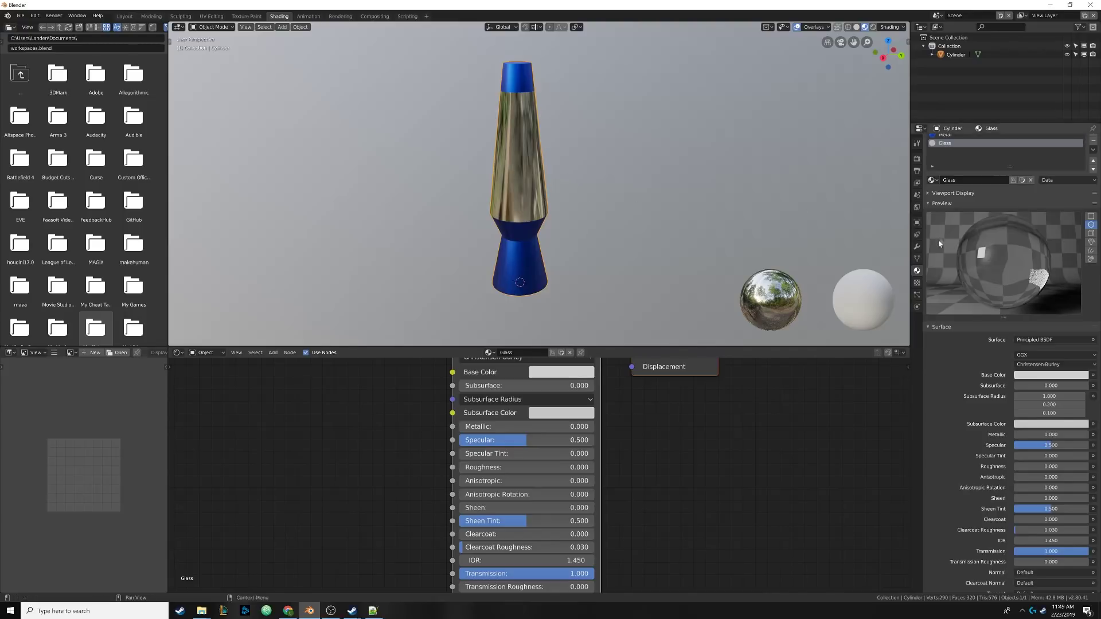
Step: Switch to the Layout workspace and add a Solidify modifier to the lamp
left_click(917, 247)
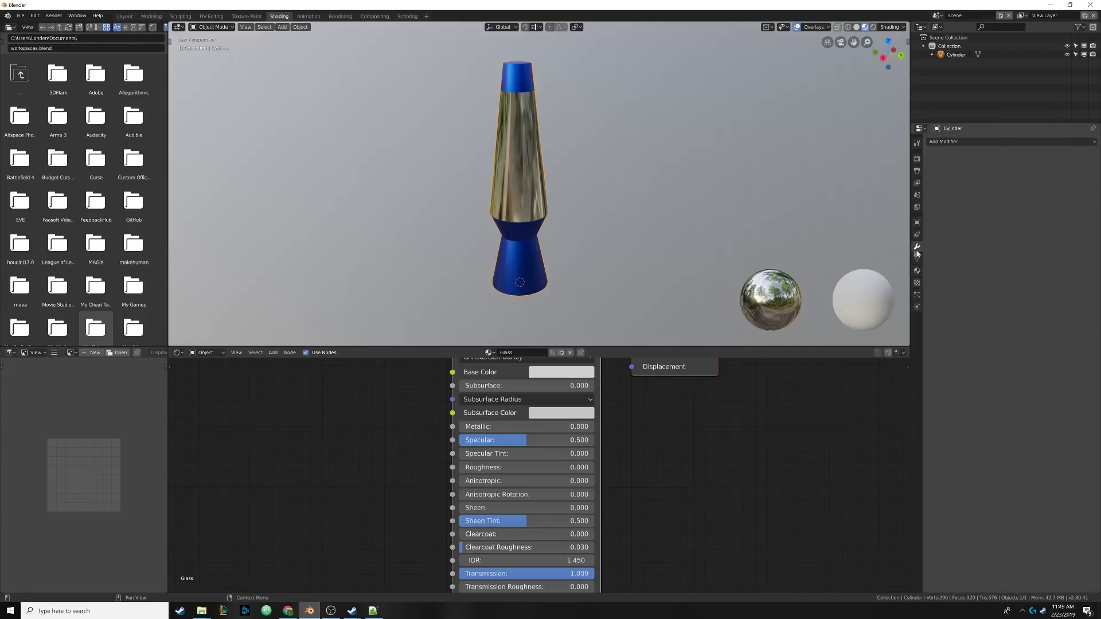
left_click(125, 17)
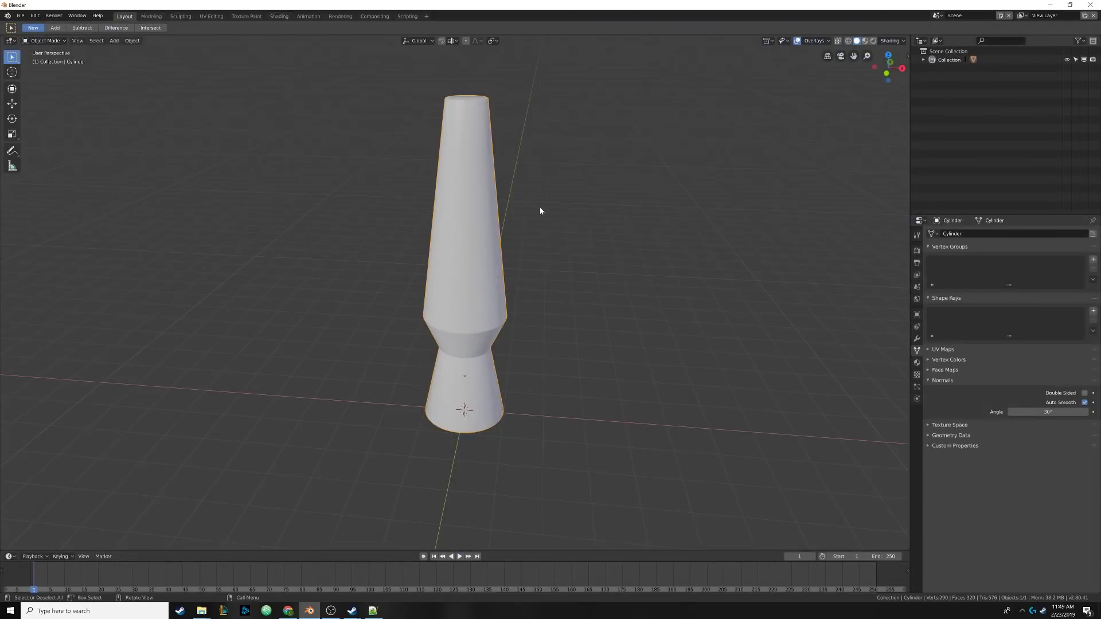
left_click(916, 340)
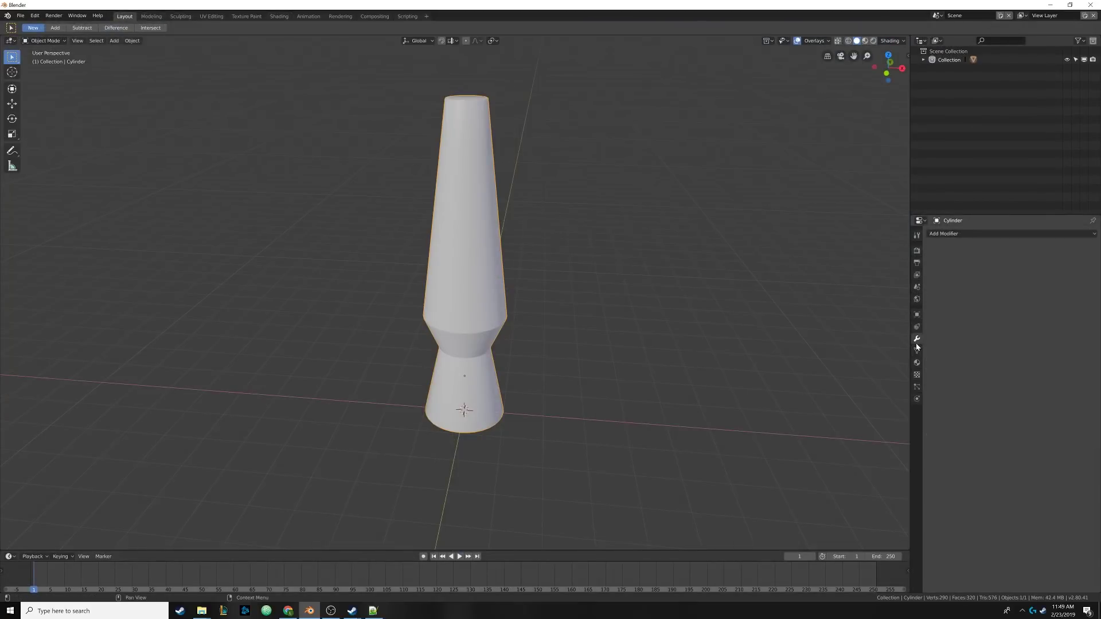
left_click(968, 236)
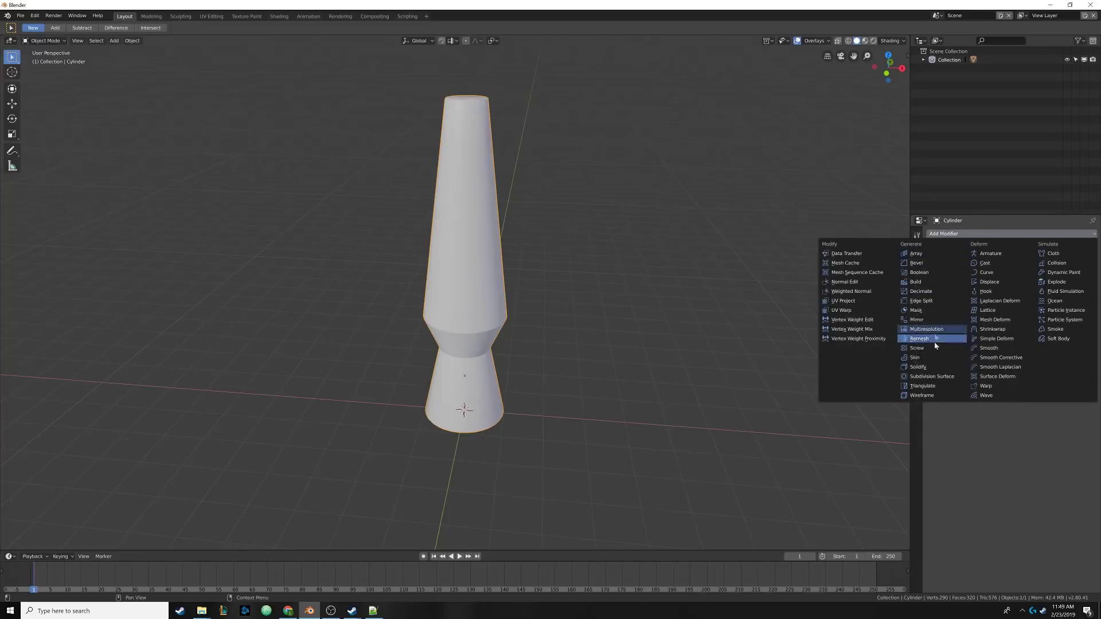
left_click(927, 367)
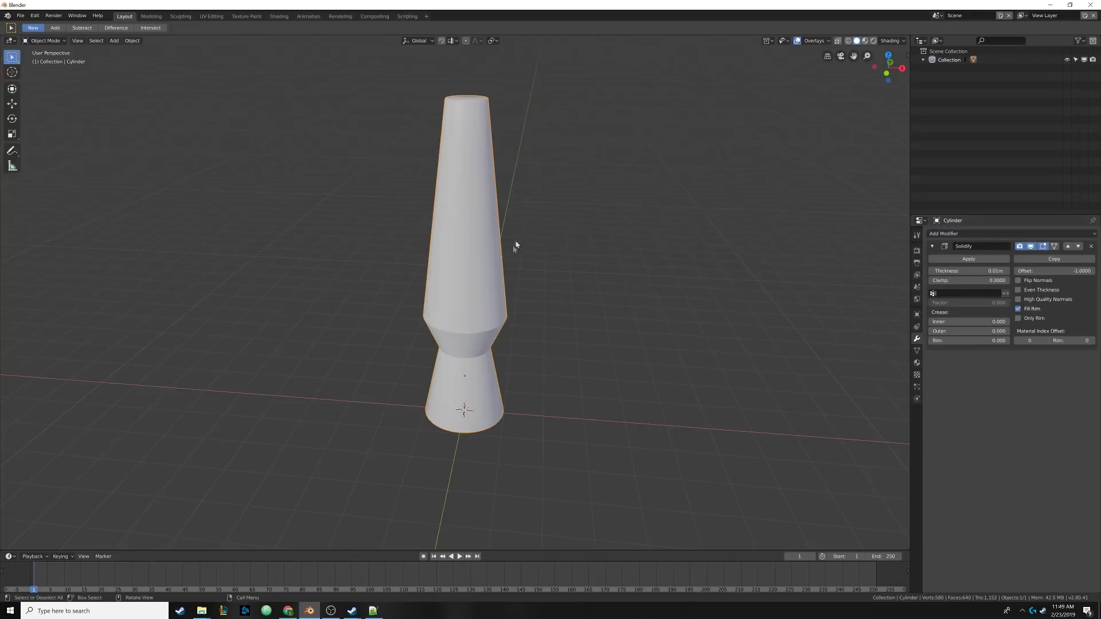
Step: Set the Solidify thickness to about 0.054 m while viewing the lamp in wireframe, and apply the modifier
key("z")
left_click(447, 246)
scroll(479, 252, "up", 6)
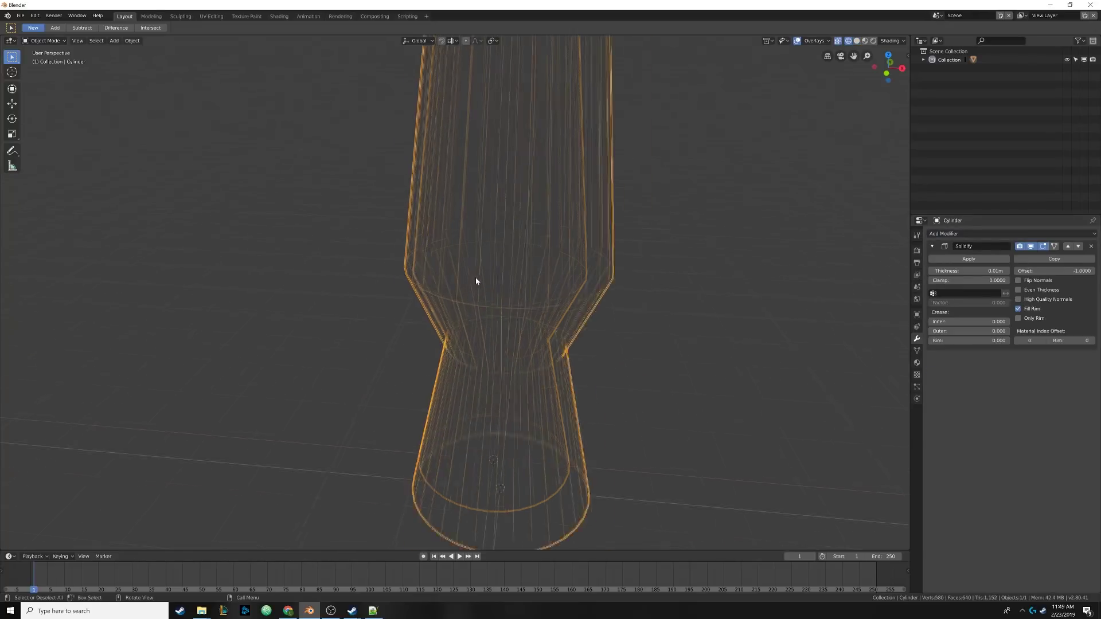
scroll(430, 290, "up", 3)
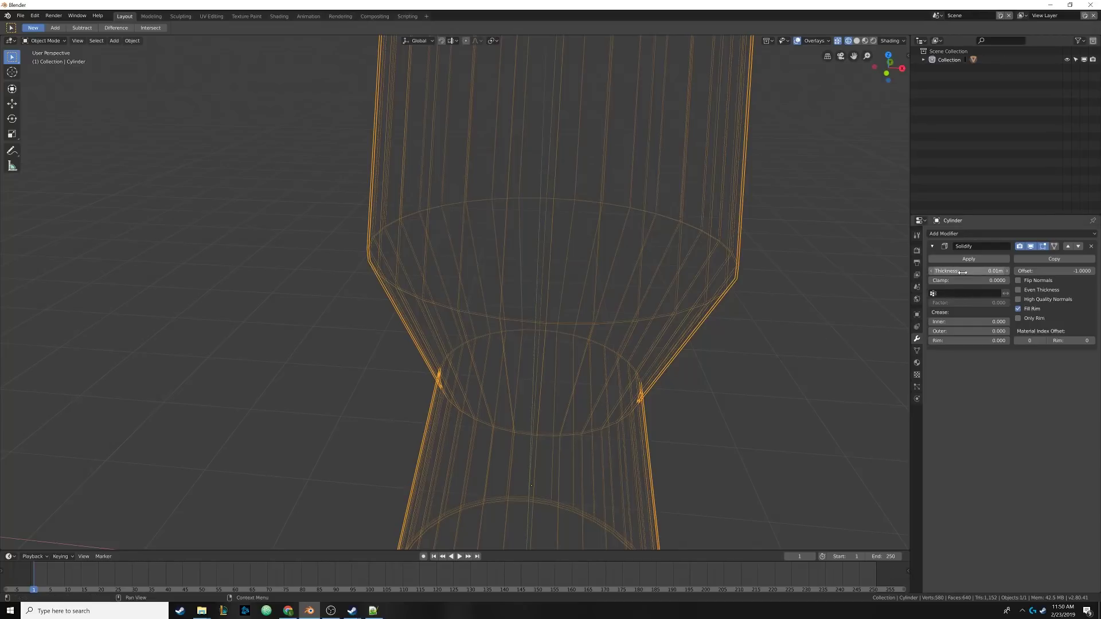
mouse_move(968, 270)
left_mouse_down()
mouse_move(999, 270)
mouse_move(976, 270)
left_mouse_up()
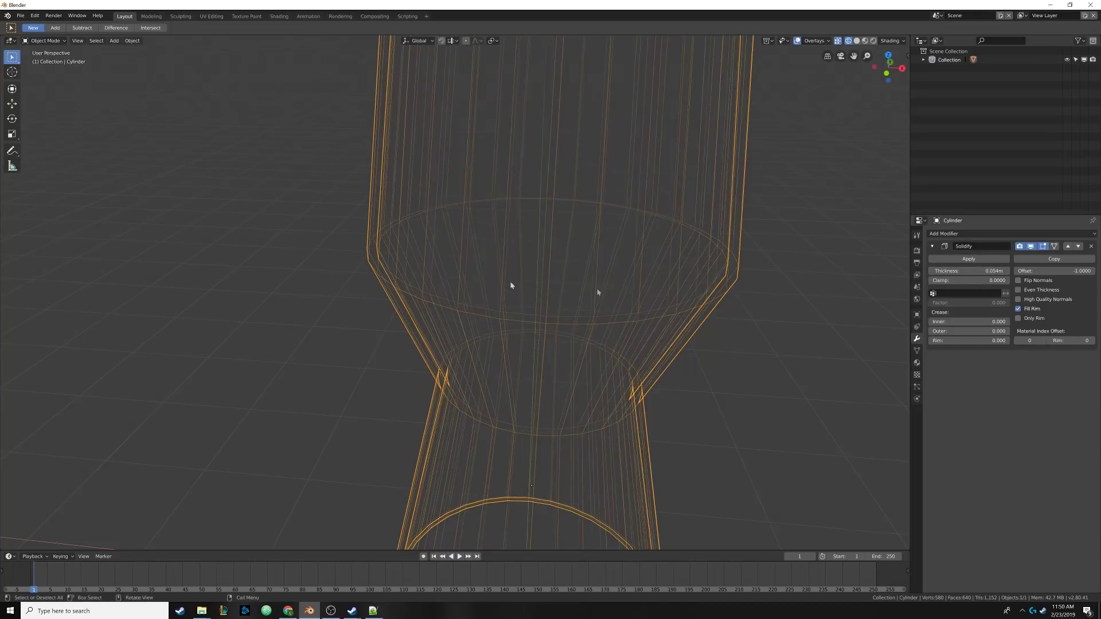
scroll(422, 245, "down", 5)
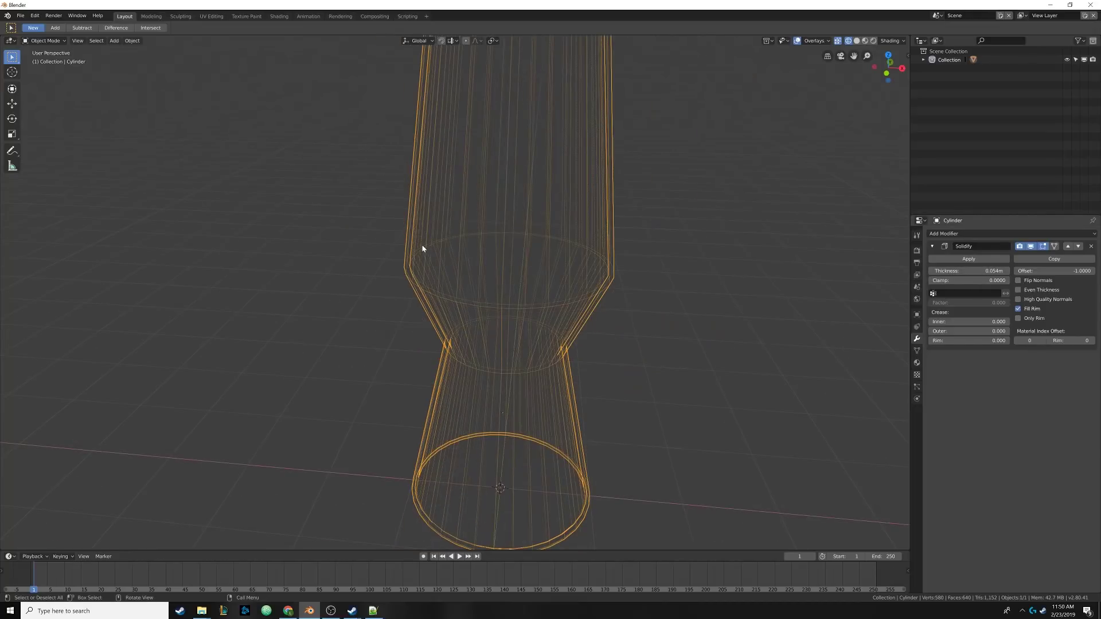
middle_click_drag(433, 235, 470, 265)
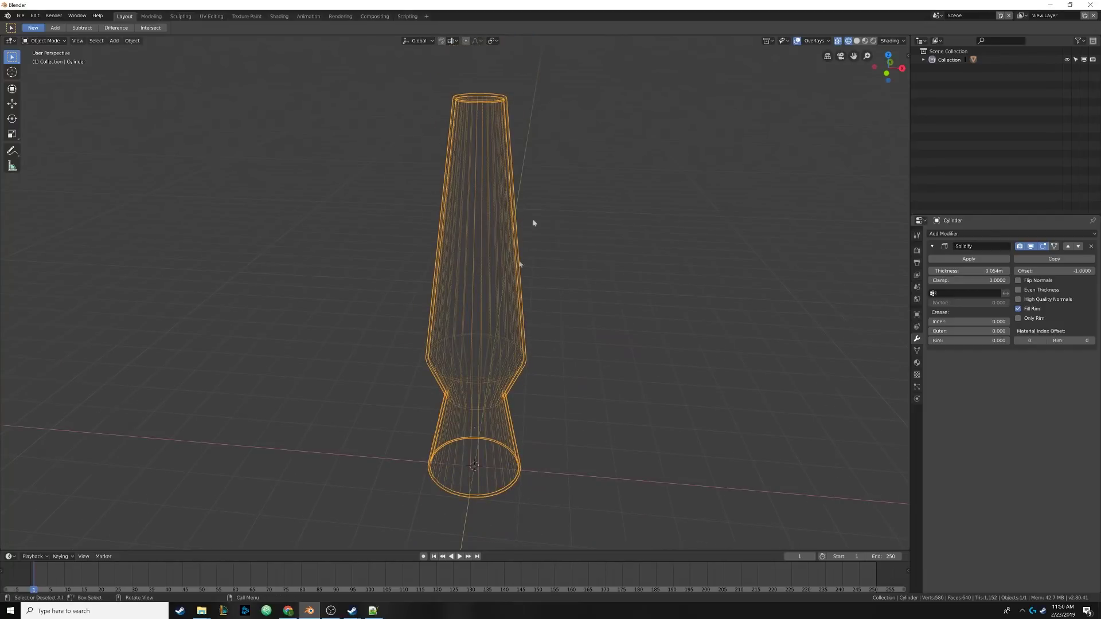
left_click(953, 258)
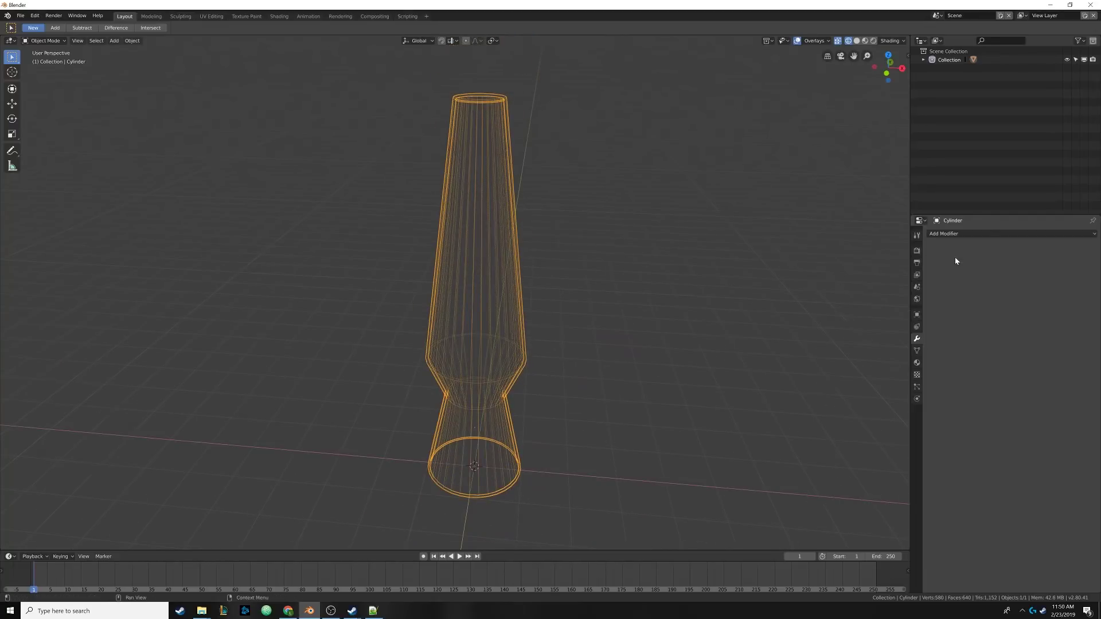
Step: Add a point light and move it up along Z to about 4.747 m inside the lamp's glass section
scroll(550, 225, "up", 1)
scroll(494, 233, "down", 3)
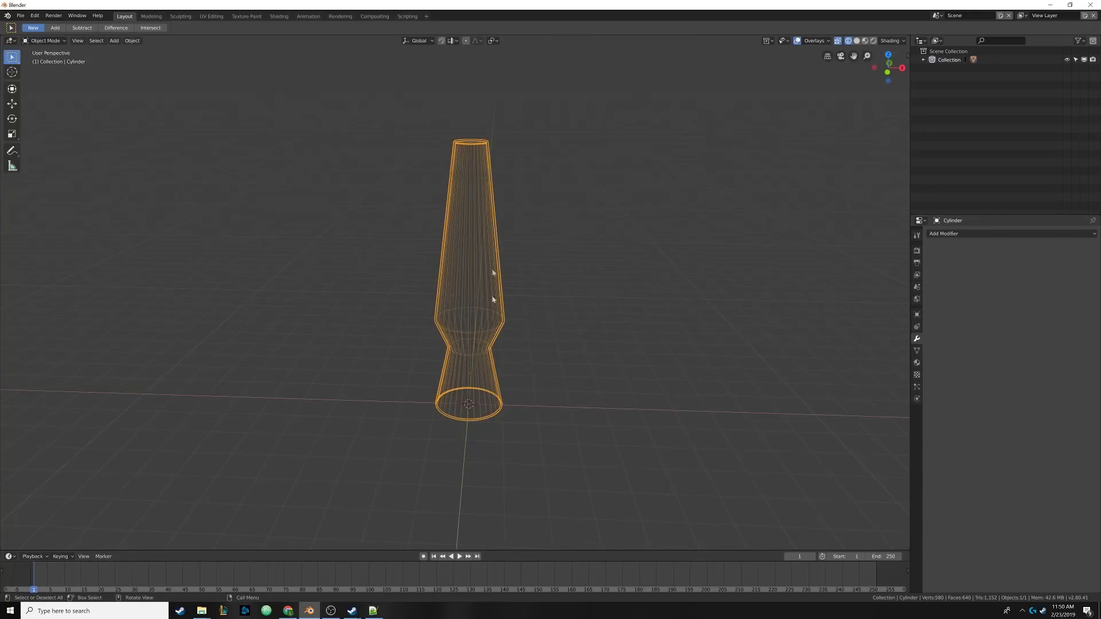
key("shift+a")
mouse_move(486, 344)
mouse_move(493, 457)
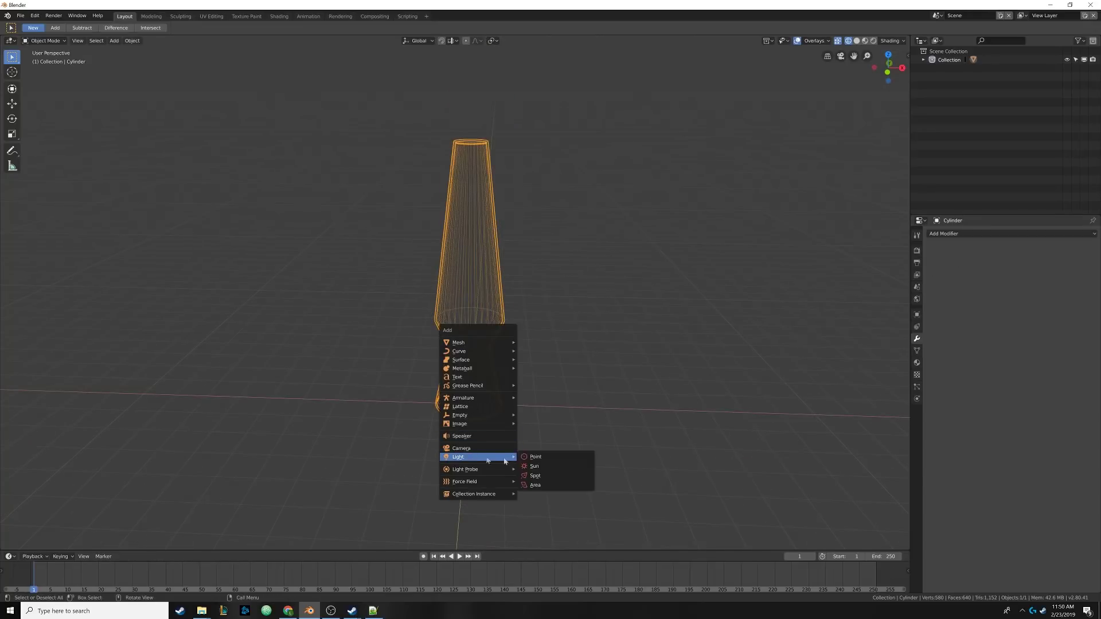
left_click(536, 457)
key("g")
key("z")
left_click(474, 287)
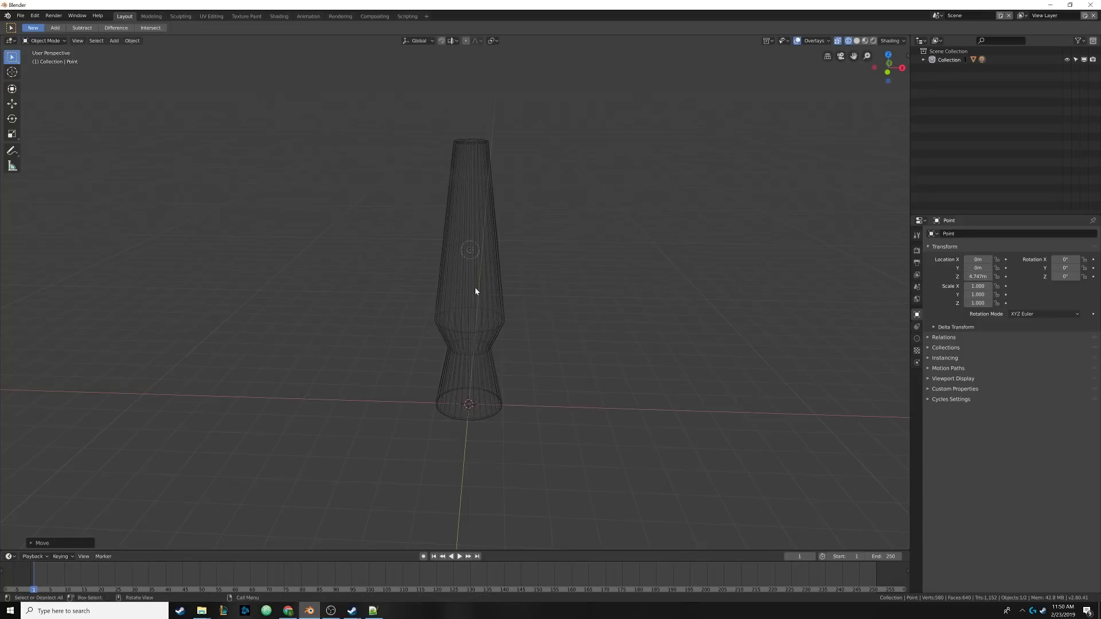
Step: Preview the point light inside the glass in rendered shading, and return the viewport to solid shading
scroll(481, 277, "up", 2)
middle_click_drag(491, 247, 480, 280, "shift")
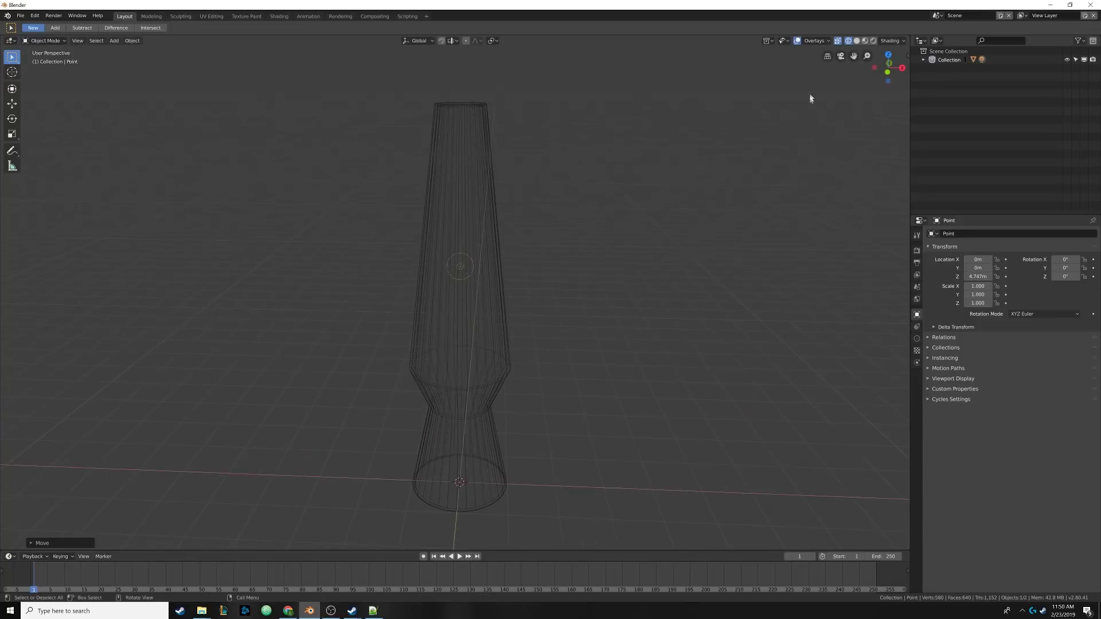
left_click(873, 41)
scroll(464, 323, "up", 3)
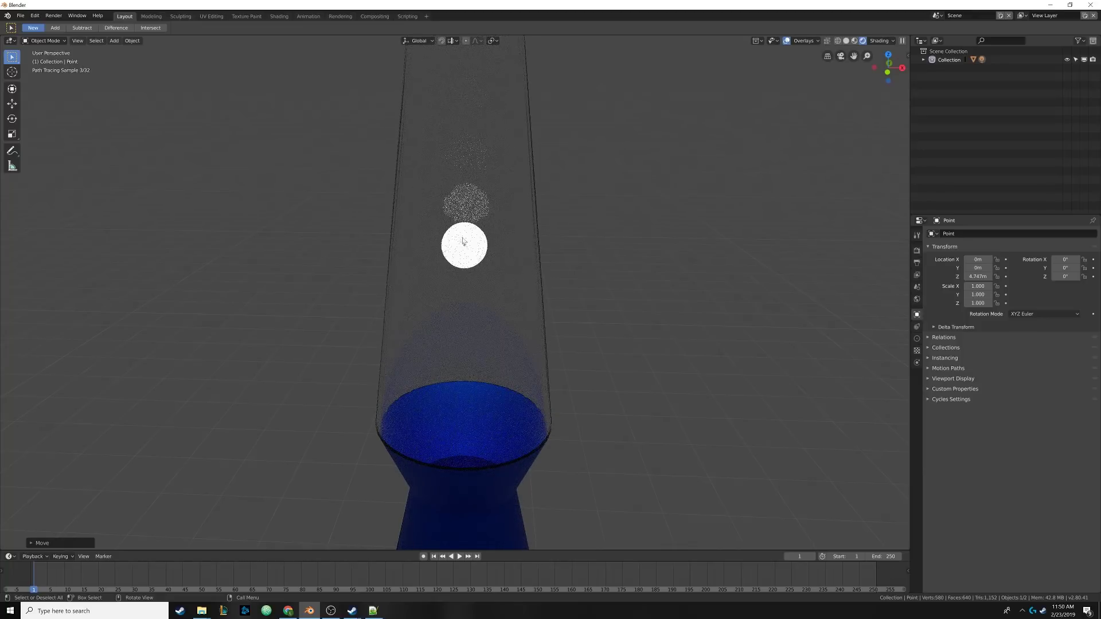
left_click(845, 40)
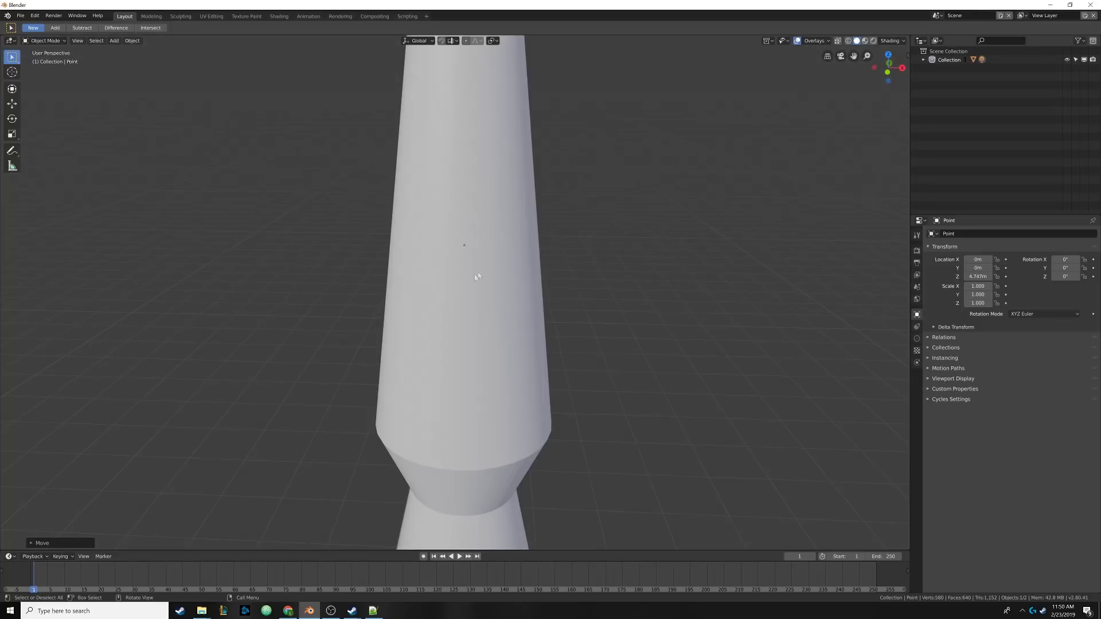
Step: Delete the point light inside the lamp
scroll(477, 276, "down", 5)
key("x")
left_click(474, 268)
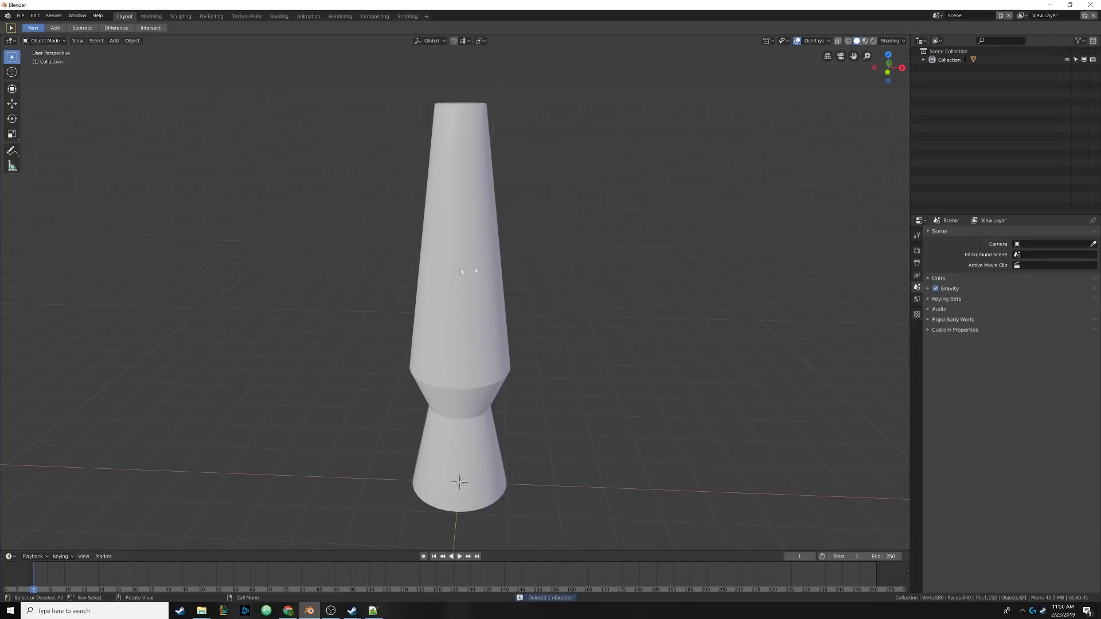
Step: Add a Ball metaball at the origin at the lamp's base while in front view
scroll(477, 254, "down", 2)
scroll(477, 254, "down", 2)
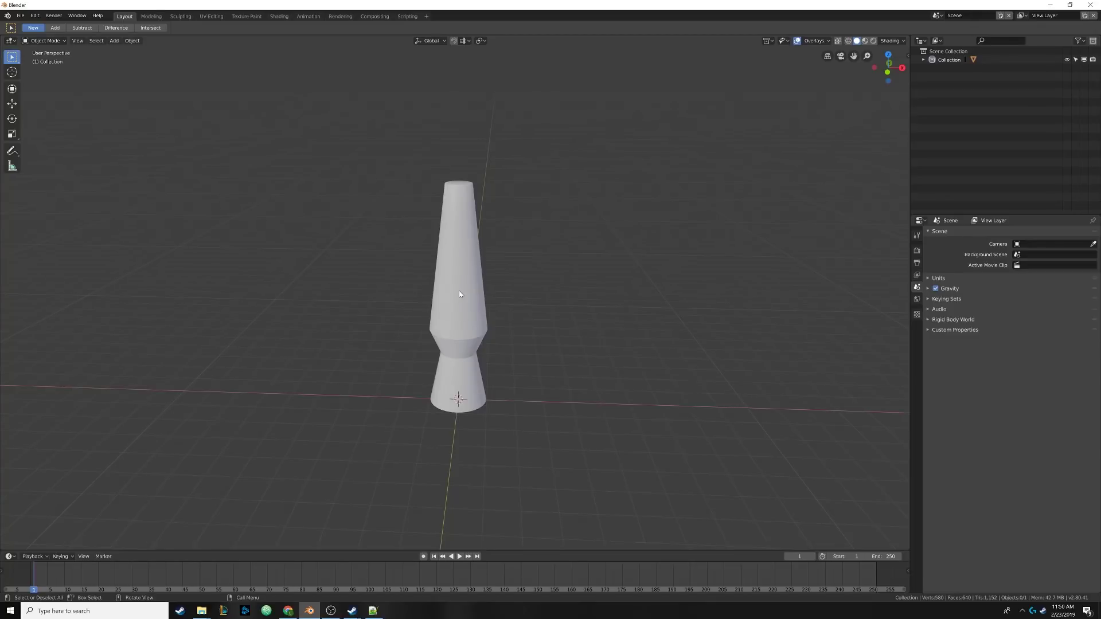
key("KP_1")
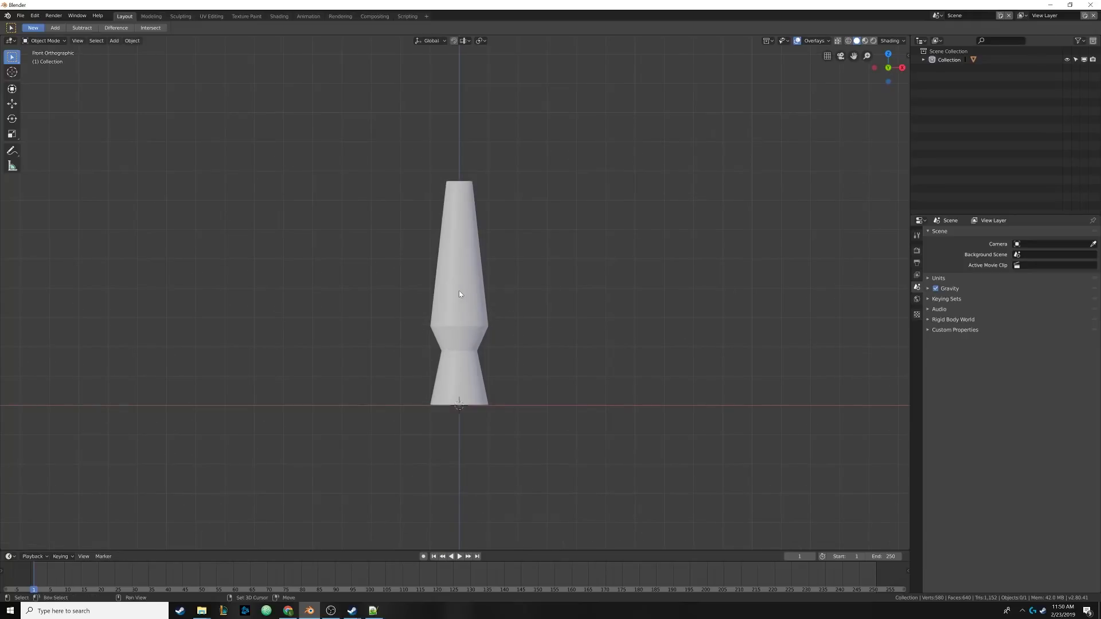
scroll(466, 288, "up", 3)
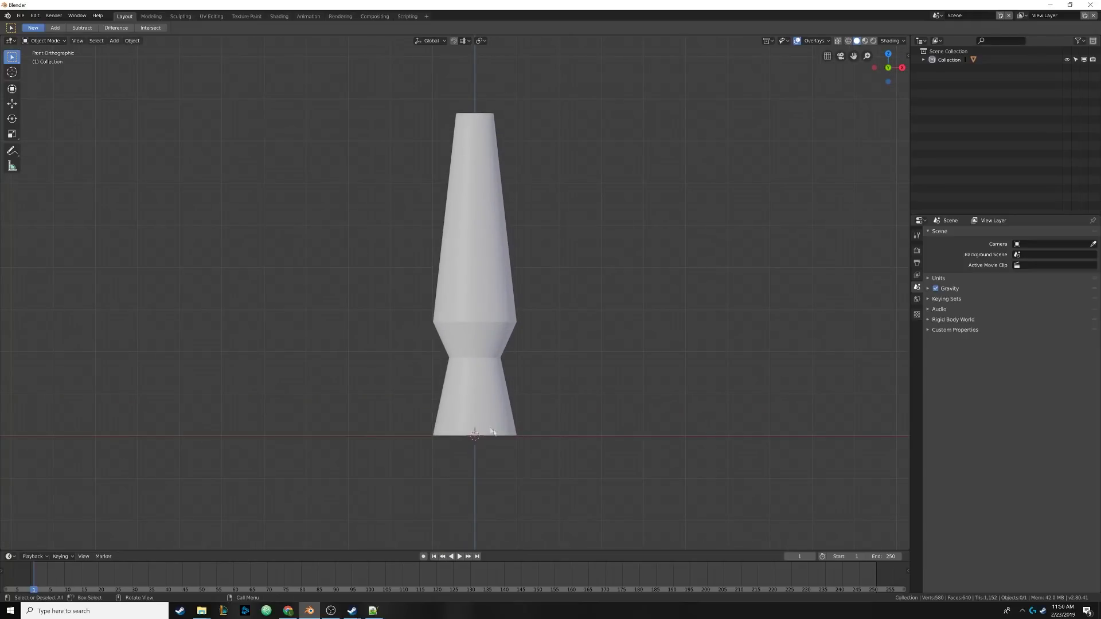
key("shift+a")
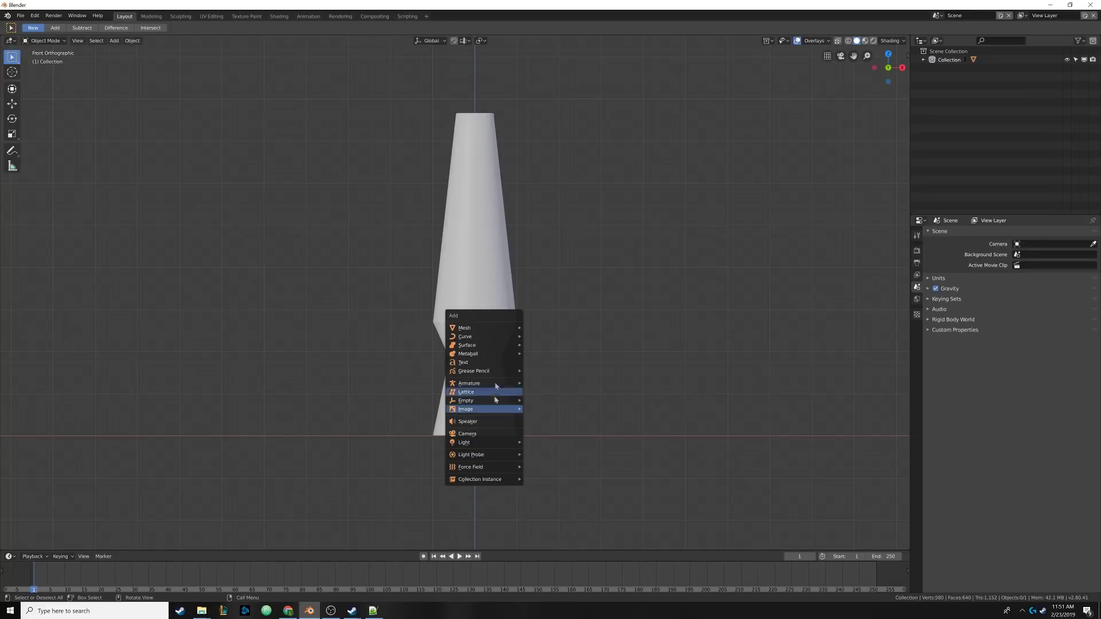
mouse_move(489, 356)
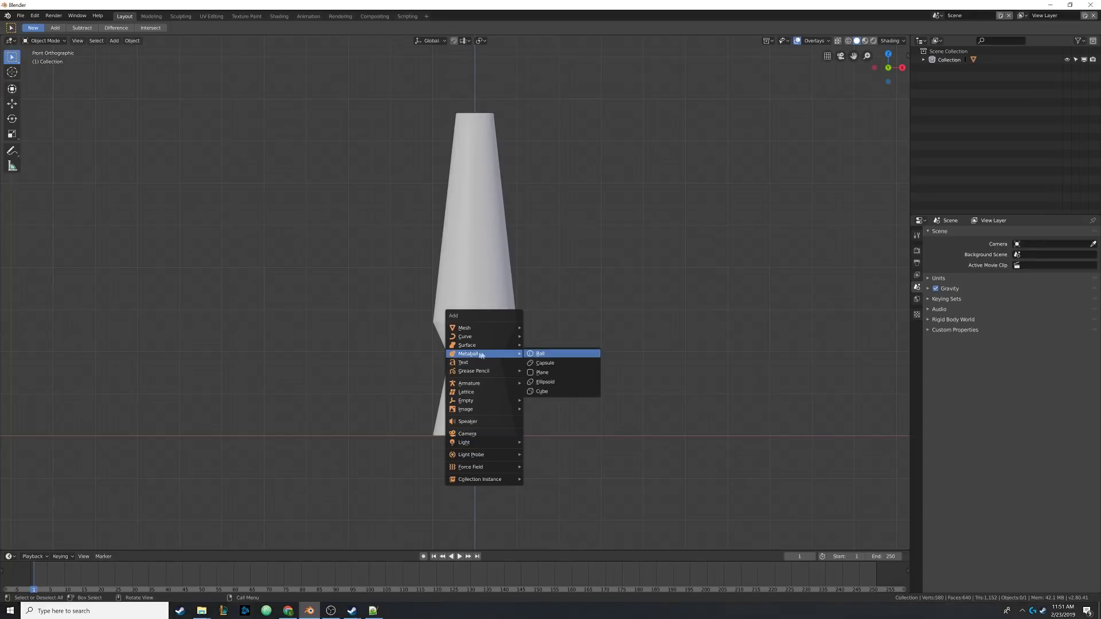
left_click(560, 357)
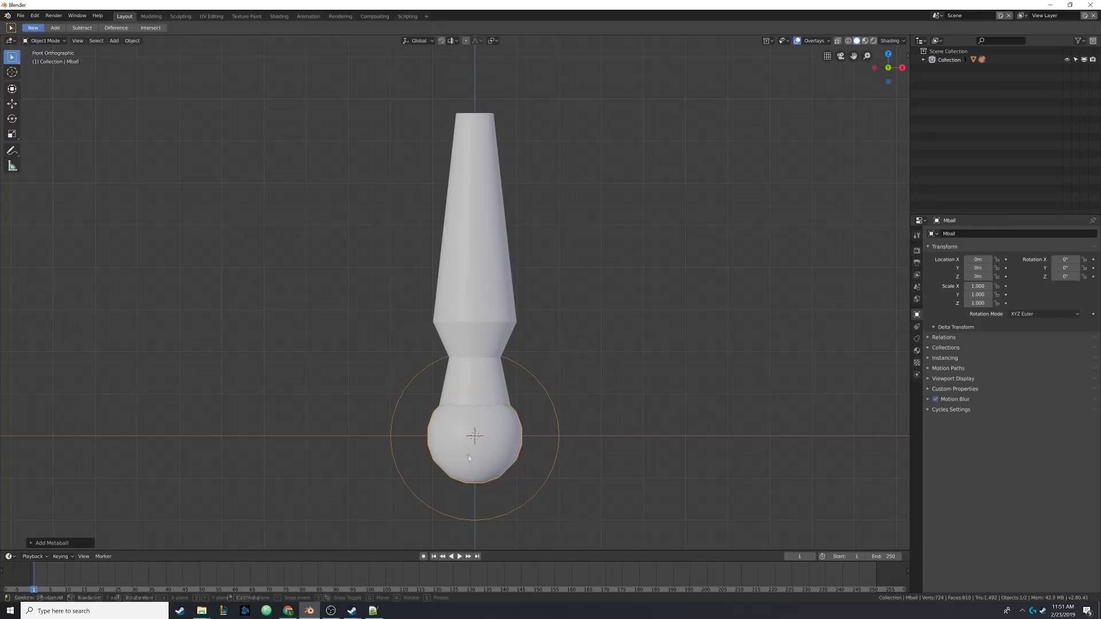
key("g")
right_click(613, 310)
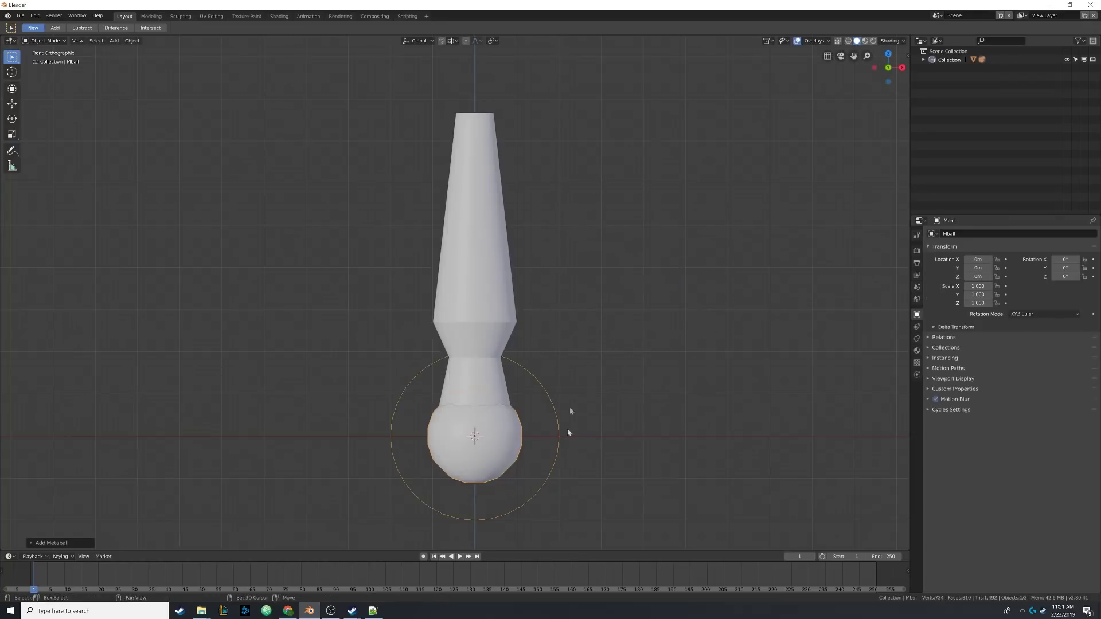
Step: Open the metaball's data properties containing its viewport and render resolution
scroll(567, 433, "up", 2)
middle_click_drag(555, 488, 522, 323, "shift")
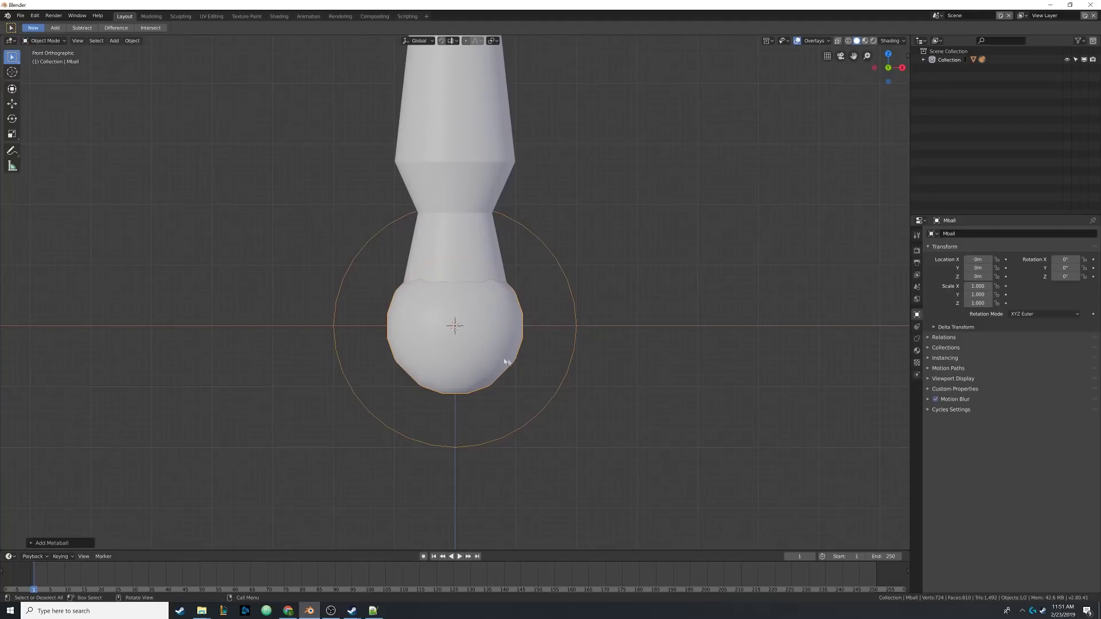
scroll(496, 326, "up", 3)
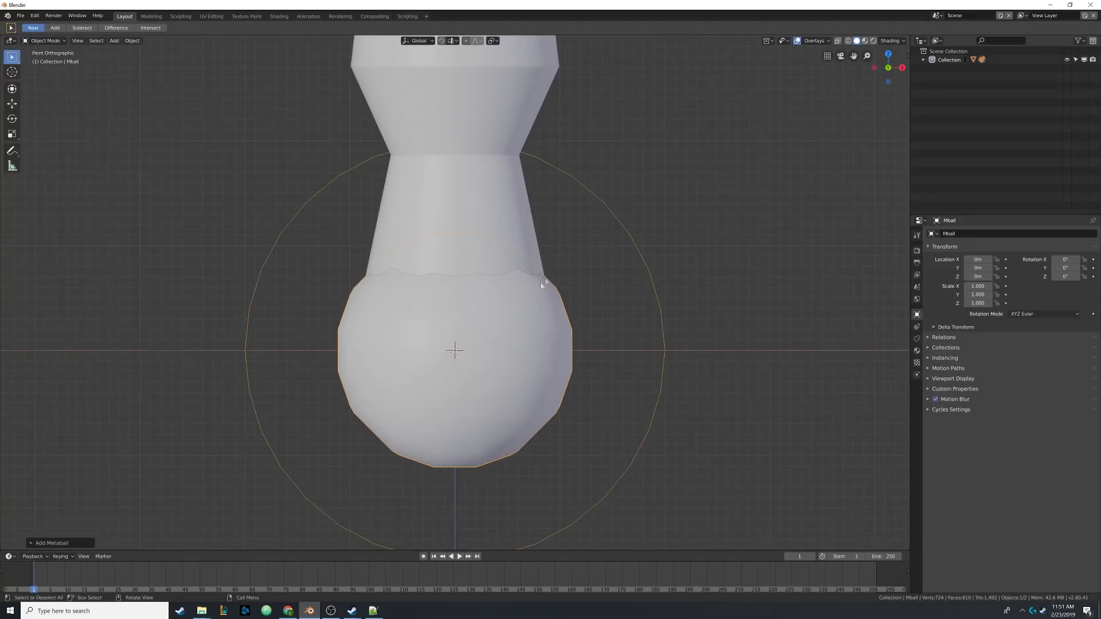
scroll(527, 427, "down", 2)
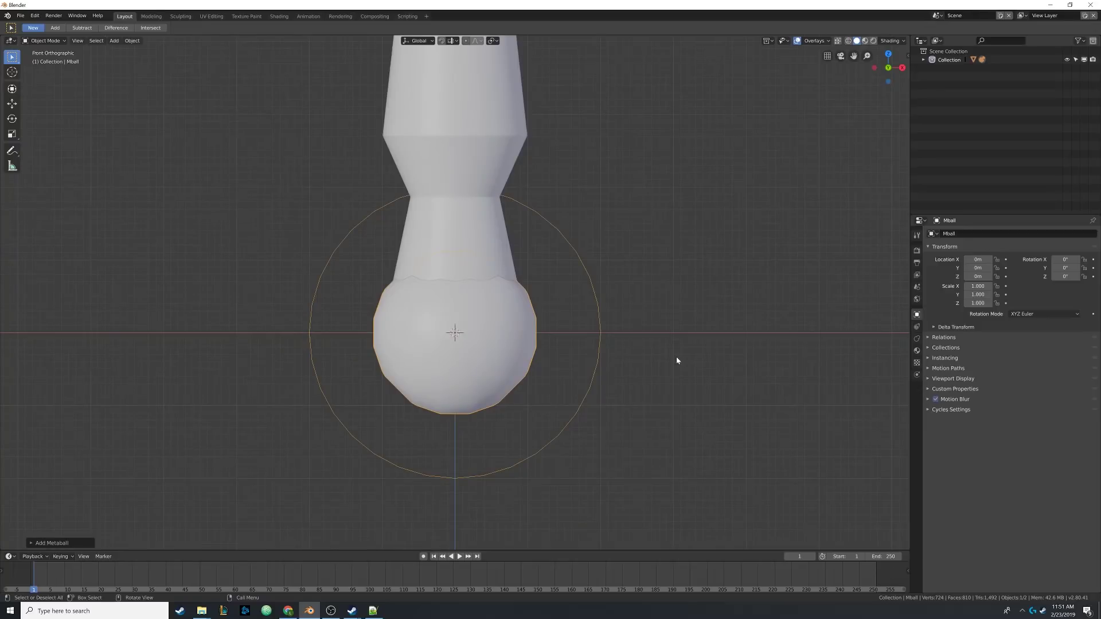
left_click(916, 338)
scroll(490, 288, "down", 2)
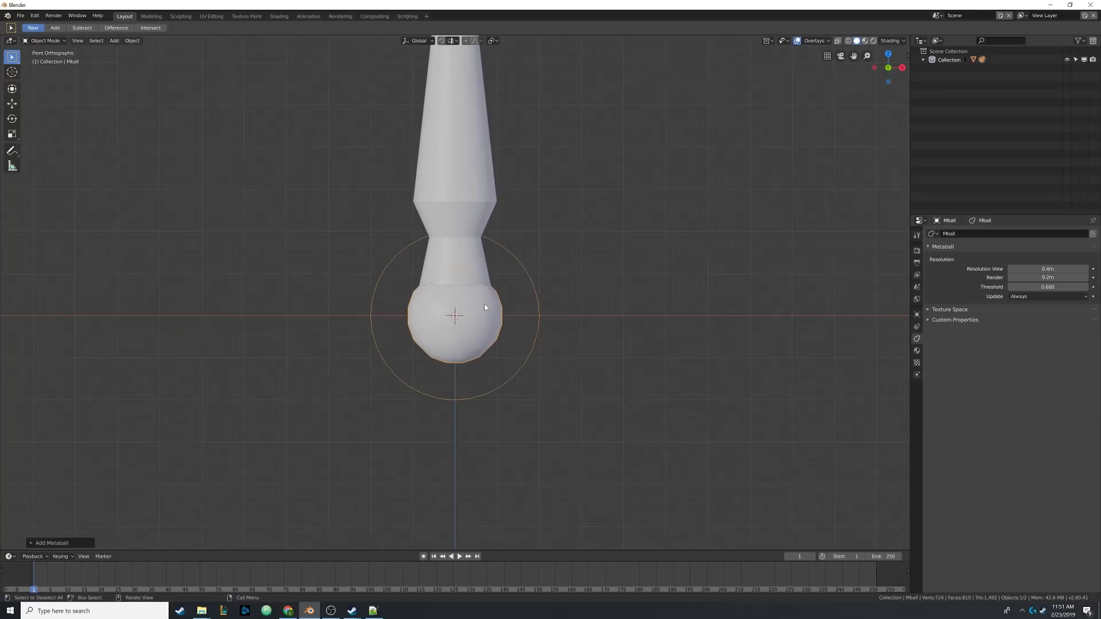
scroll(483, 306, "down", 3)
scroll(484, 307, "up", 5)
scroll(484, 307, "up", 2)
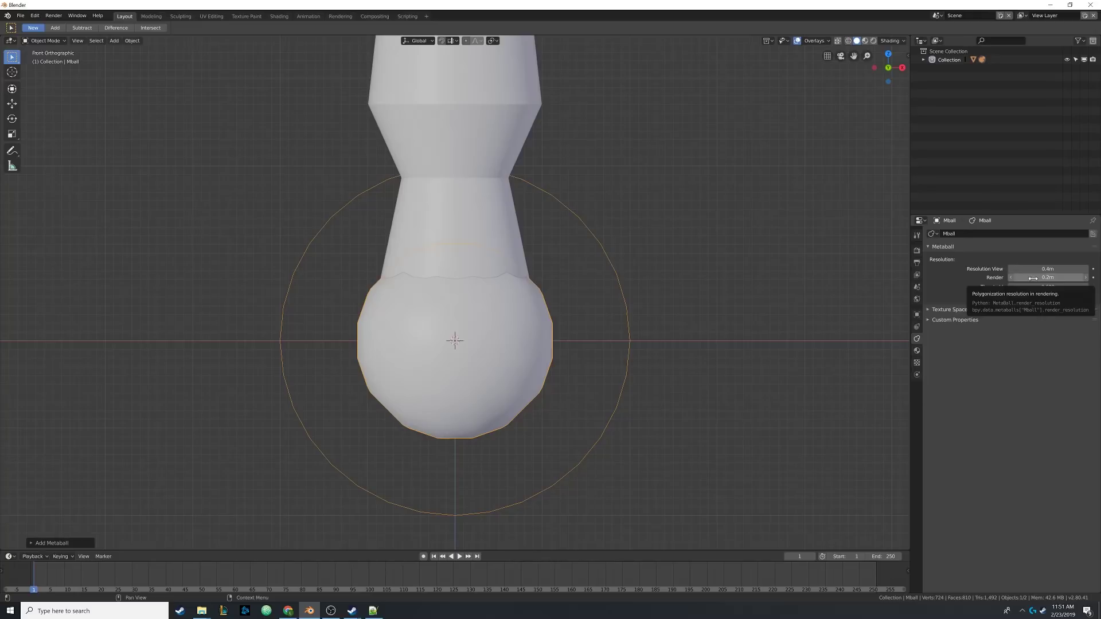
mouse_move(1032, 277)
left_mouse_down()
mouse_move(1014, 277)
mouse_move(1032, 269)
mouse_move(1019, 269)
left_mouse_up()
key("ctrl+z")
key("ctrl+z")
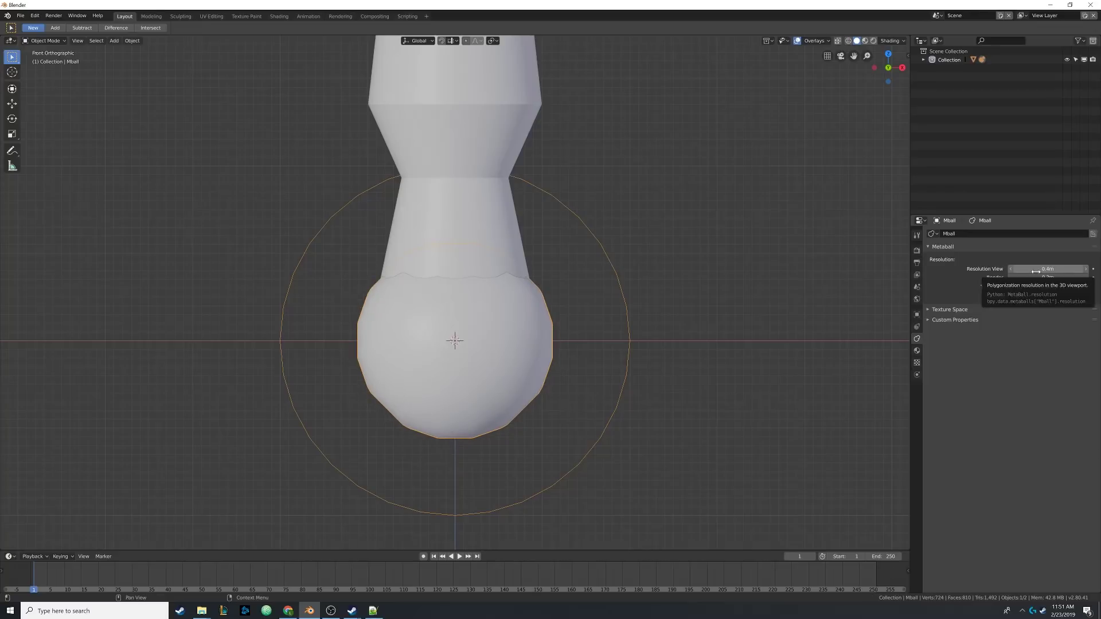
Step: Refine the metaball's viewport resolution to 0.05 m, checking its mesh density in wireframe, and return to solid shading
left_click_drag(1036, 271, 1023, 271)
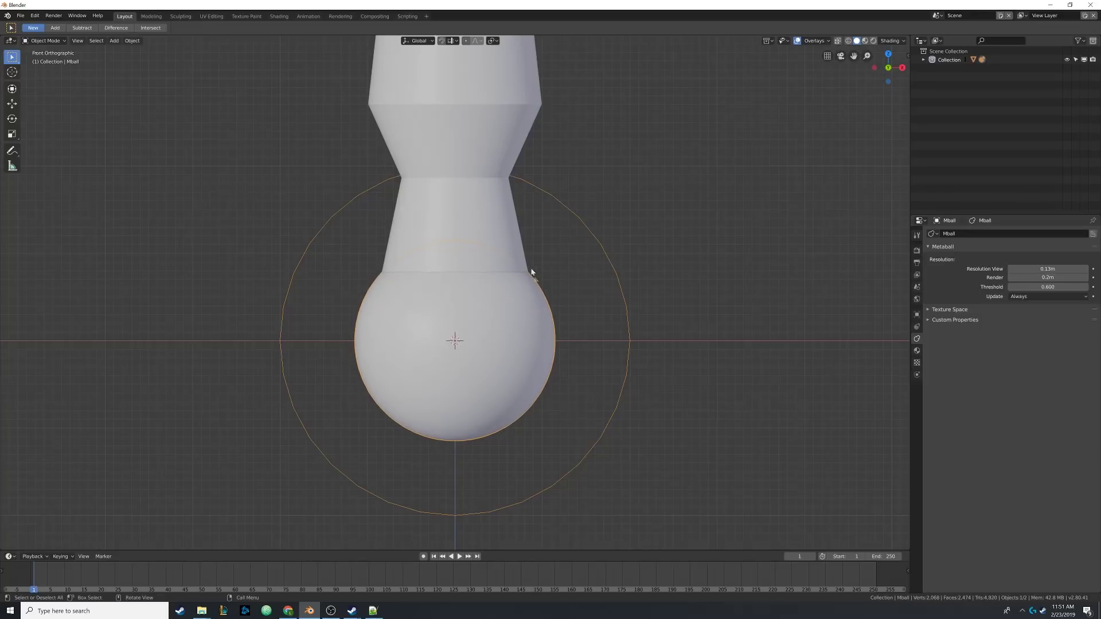
scroll(557, 320, "up", 1)
key("z")
left_click(491, 316)
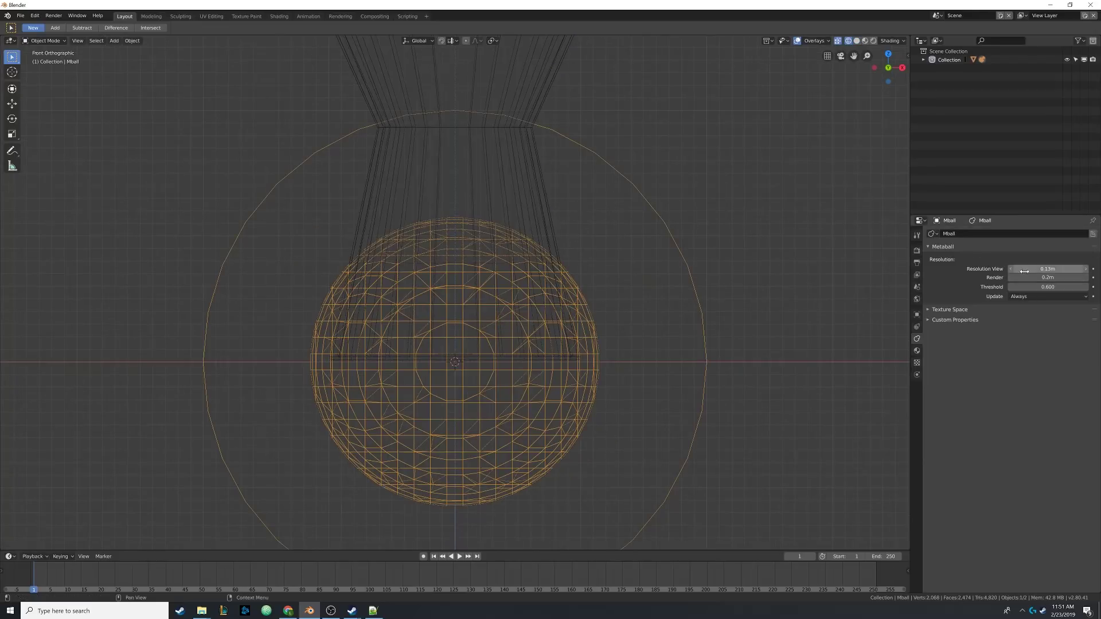
mouse_move(1045, 268)
left_mouse_down()
mouse_move(1061, 268)
mouse_move(1022, 270)
left_mouse_up()
key("z")
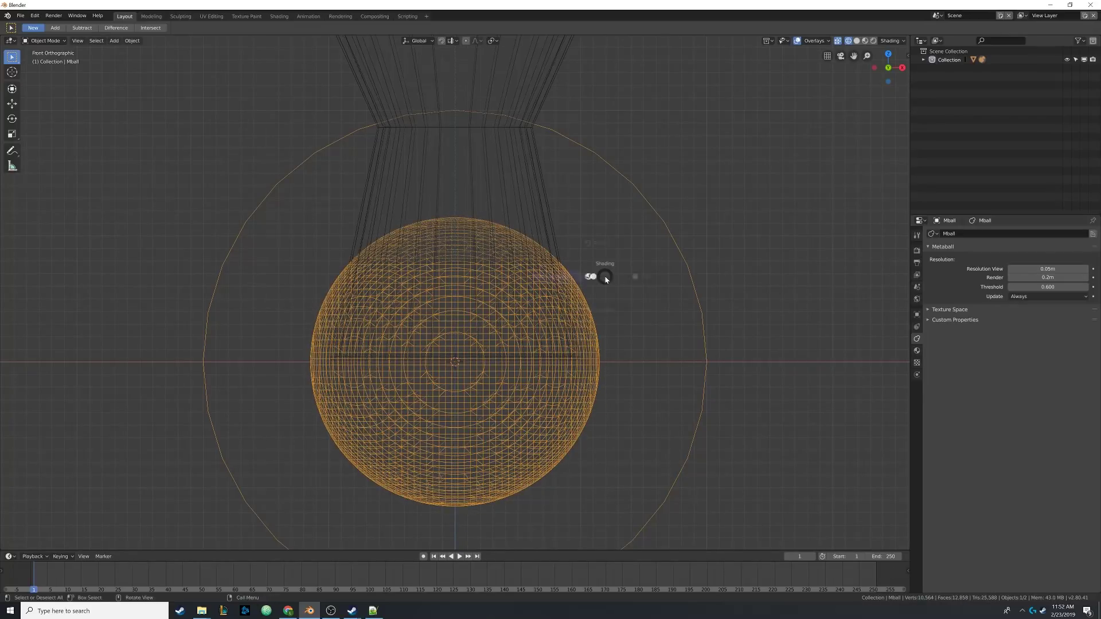
left_click(659, 275)
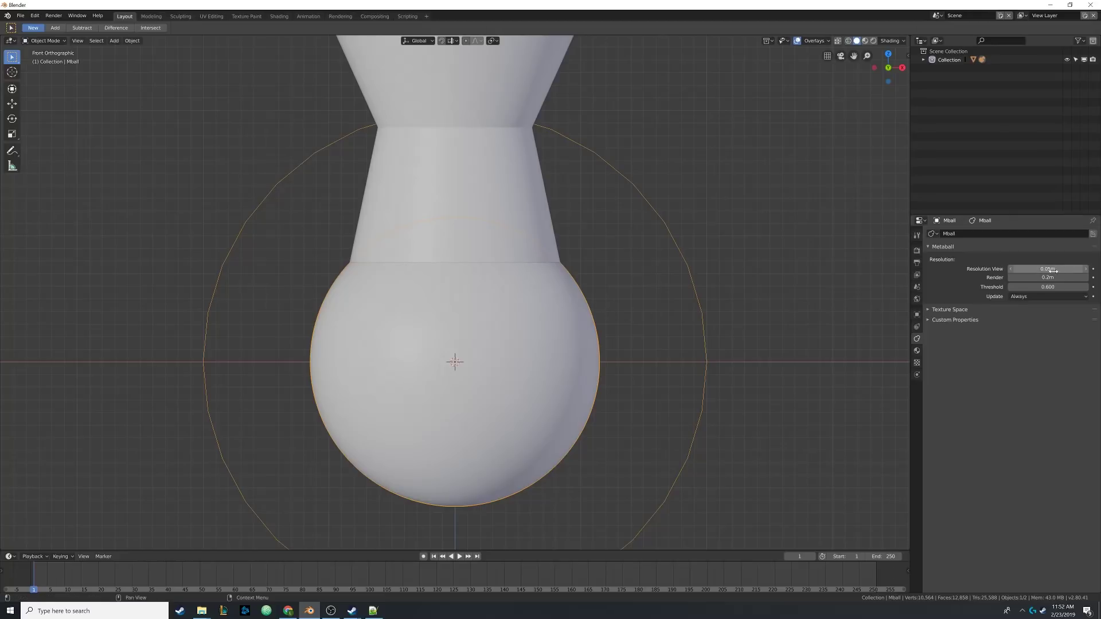
Step: Duplicate the metaball, move the copy around to test how the two blend, and delete the copy
scroll(508, 351, "down", 6)
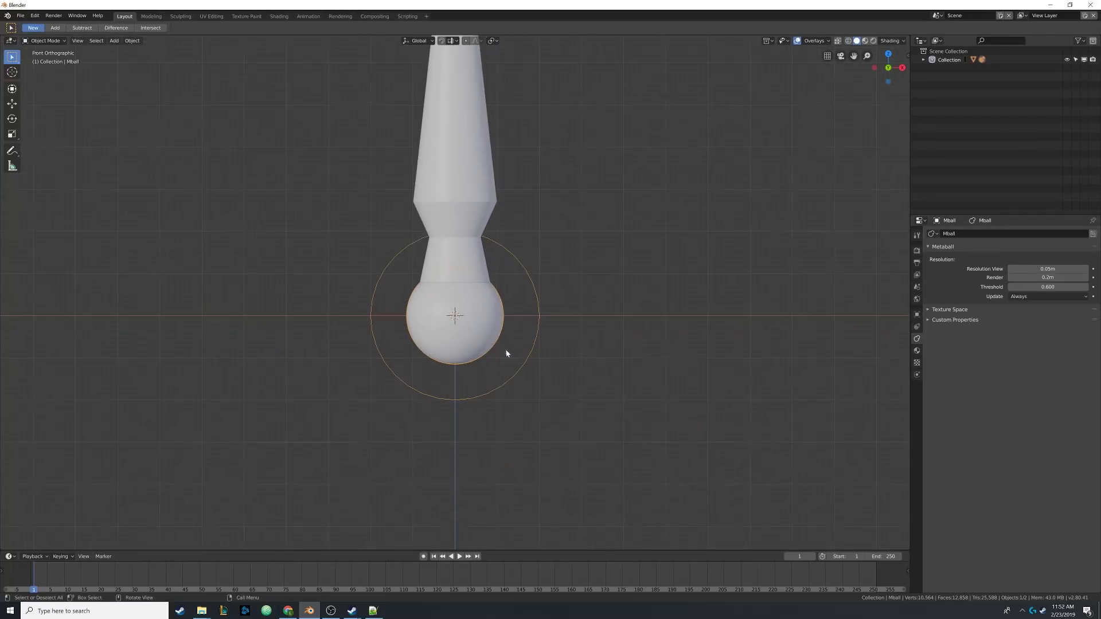
scroll(511, 326, "up", 4)
key("shift+d")
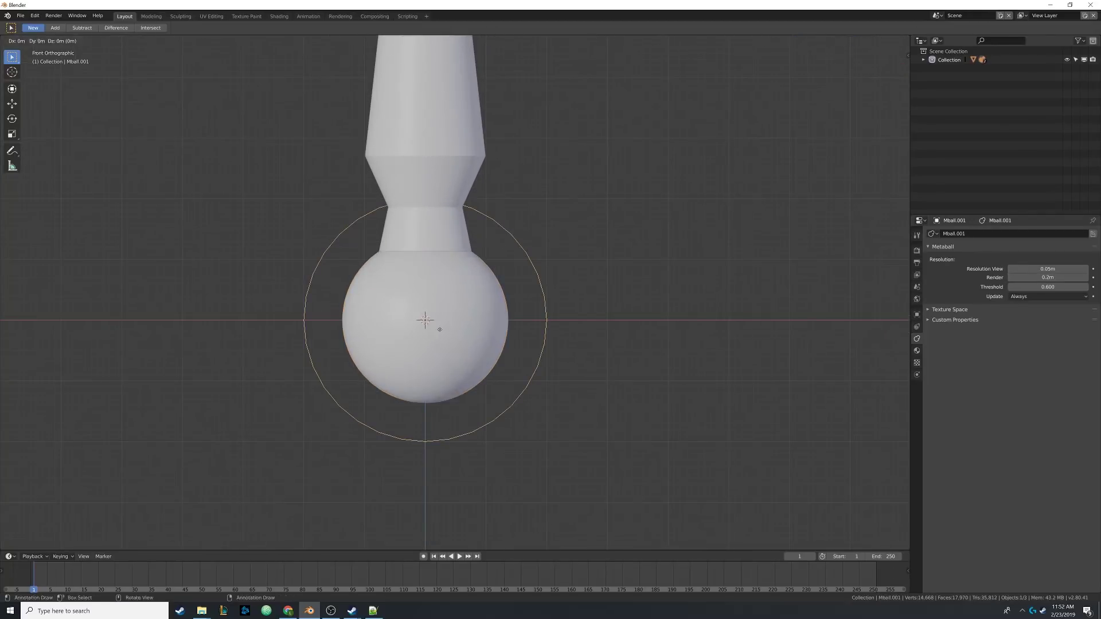
right_click(444, 331)
key("g")
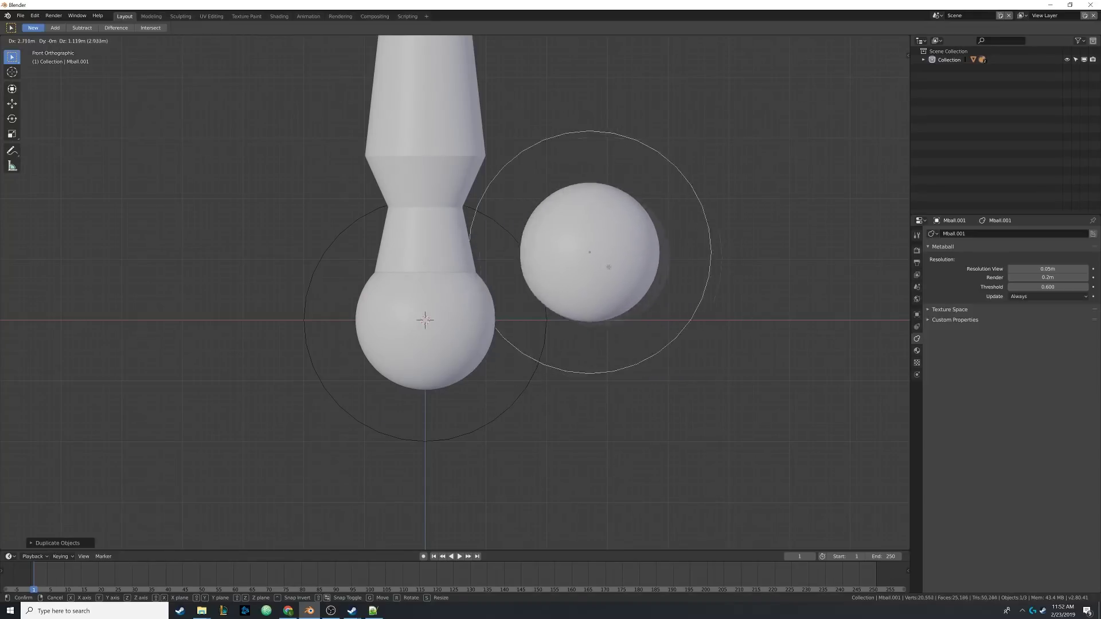
right_click(479, 320)
key("x")
left_click(479, 317)
middle_click_drag(456, 328, 480, 333, "shift")
scroll(462, 277, "up", 2)
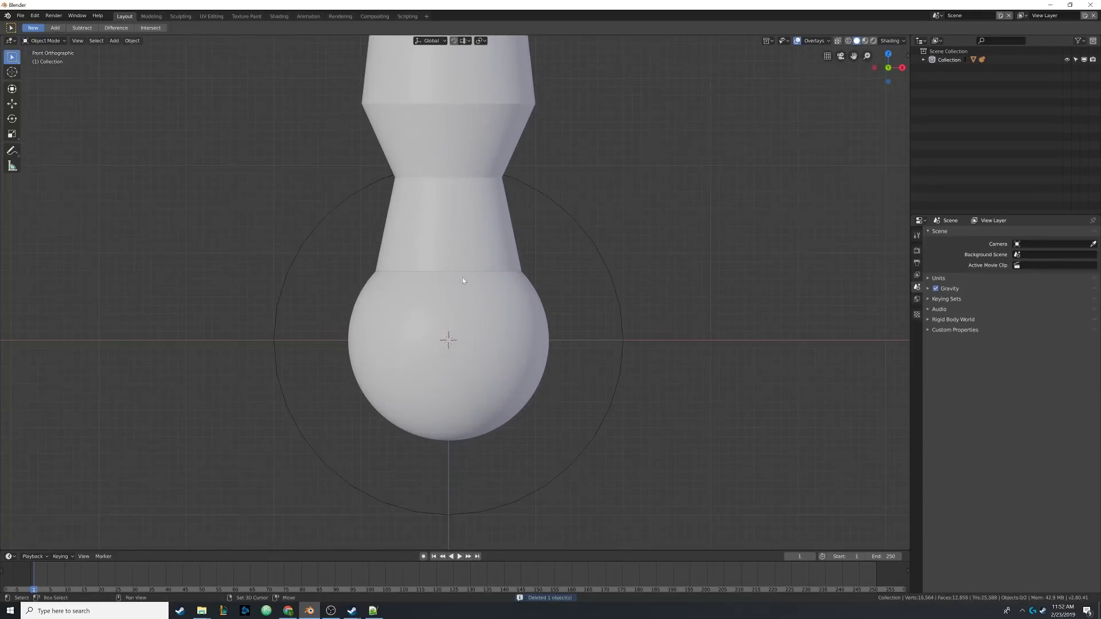
Step: Move the metaball straight up along Z to the lamp's flared section between the base and the glass
middle_click_drag(462, 271, 514, 352, "shift")
scroll(514, 352, "down", 2)
left_click(467, 387)
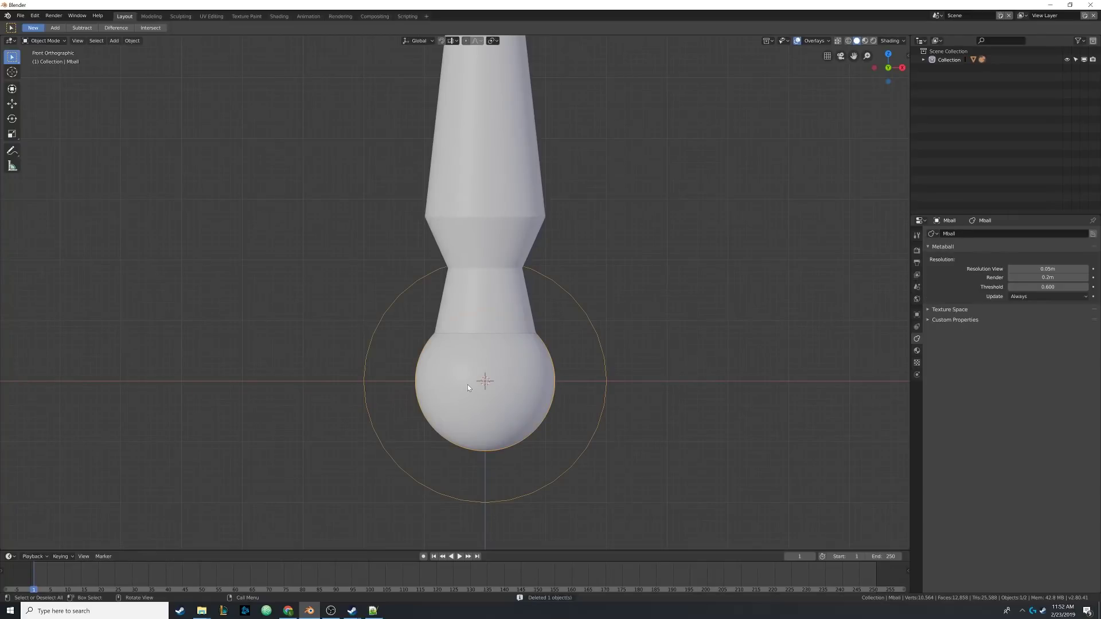
middle_click_drag(467, 387, 464, 412, "shift")
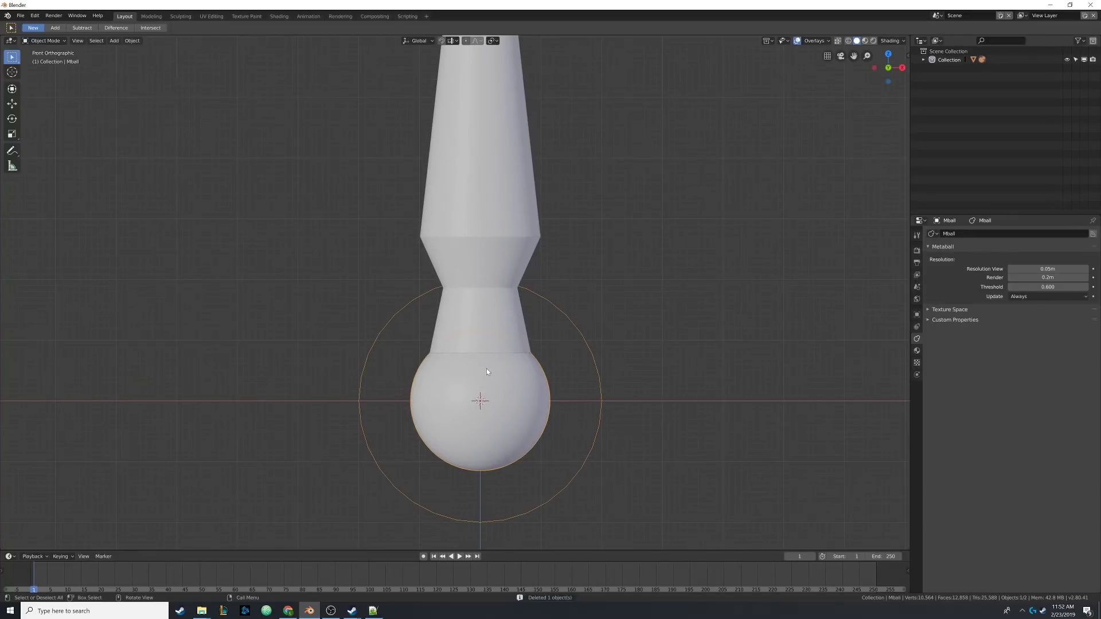
middle_click_drag(486, 475, 484, 480, "shift")
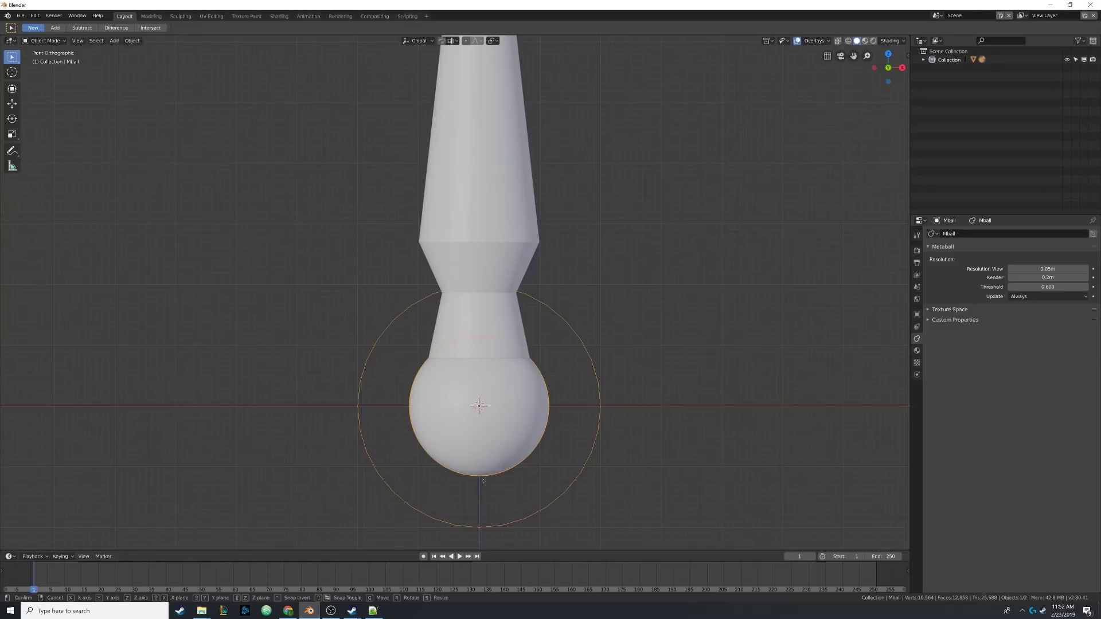
key("g")
key("z")
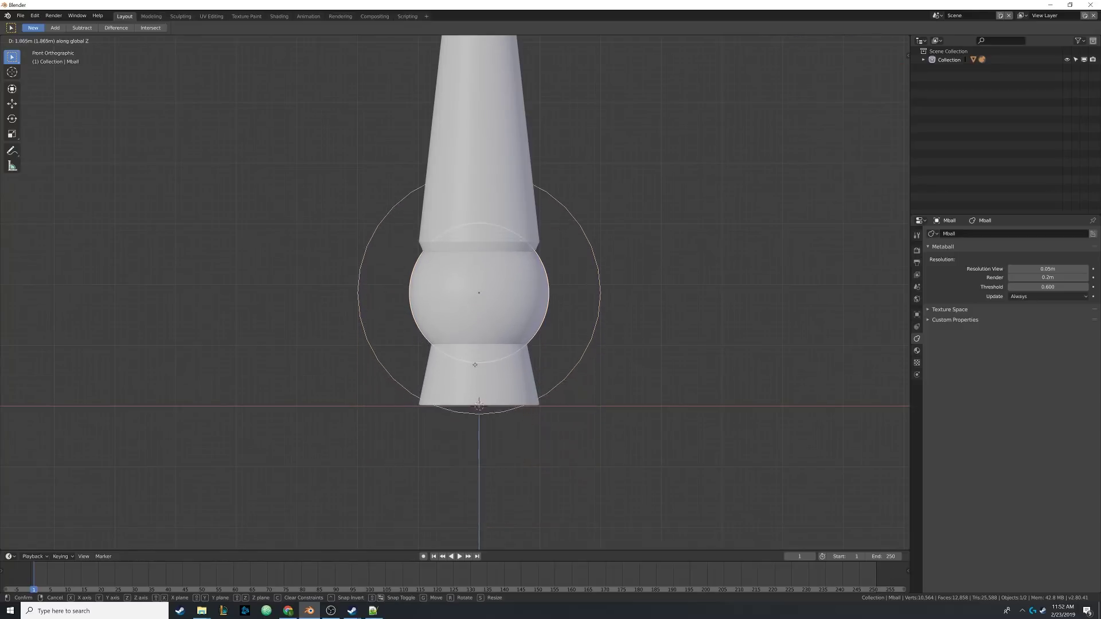
left_click(490, 265)
scroll(480, 328, "up", 2)
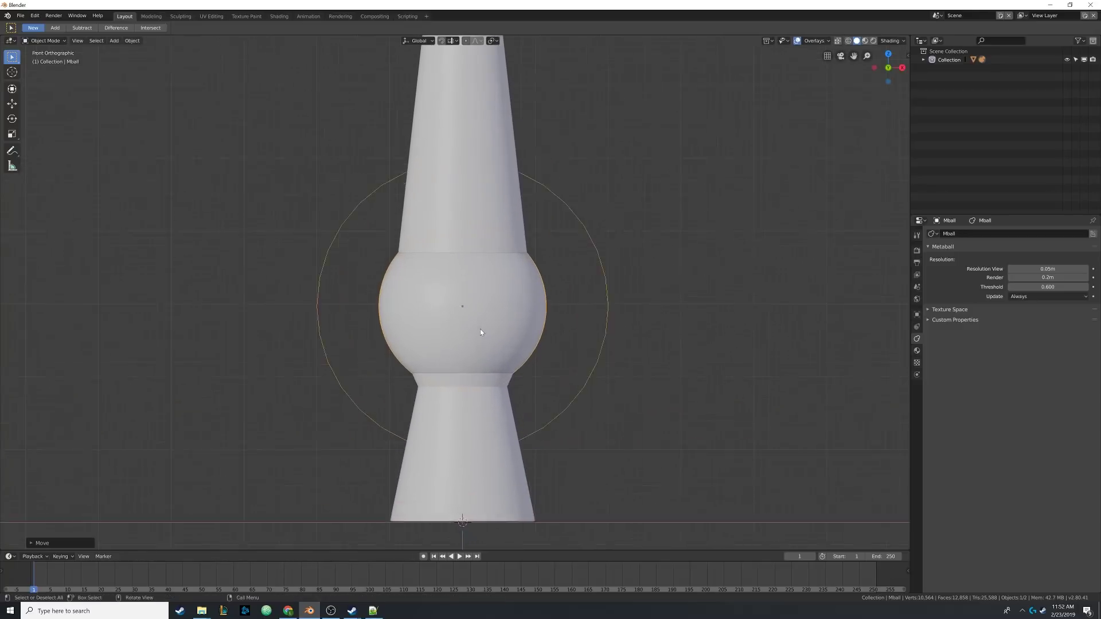
key("g")
key("z")
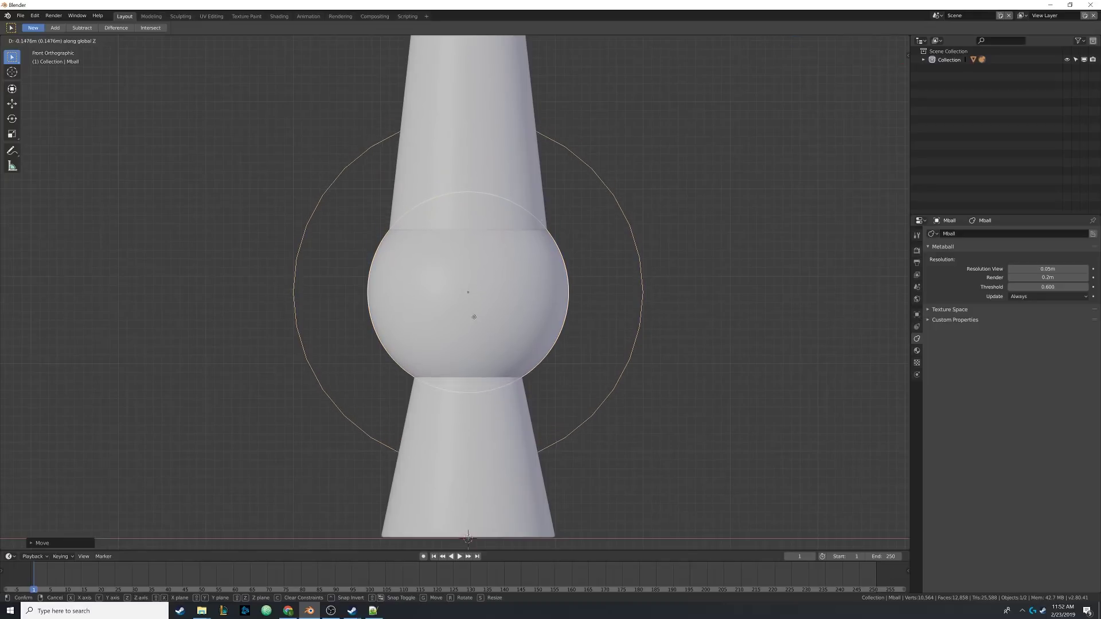
left_click(474, 322)
Step: Scale the ball in Edit Mode to a radius of about 1.61 m so it fits inside the lamp, and view it in wireframe
key("Tab")
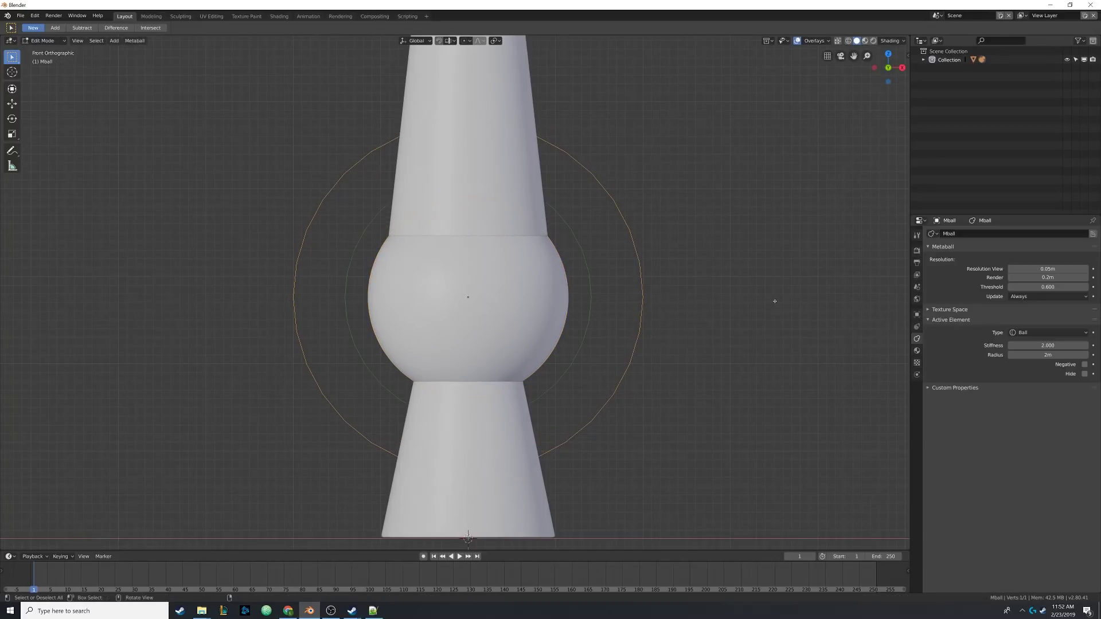
key("s")
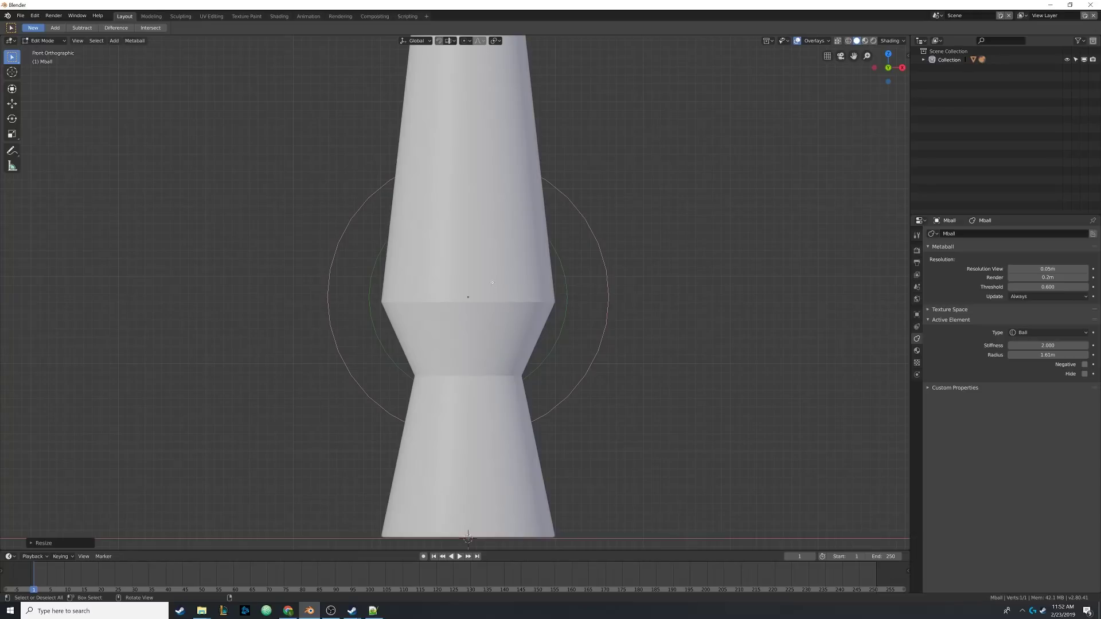
key("z")
left_click(422, 282)
mouse_move(517, 292)
middle_mouse_down("shift")
mouse_move(520, 273)
mouse_move(467, 261)
middle_mouse_up("shift")
key("z")
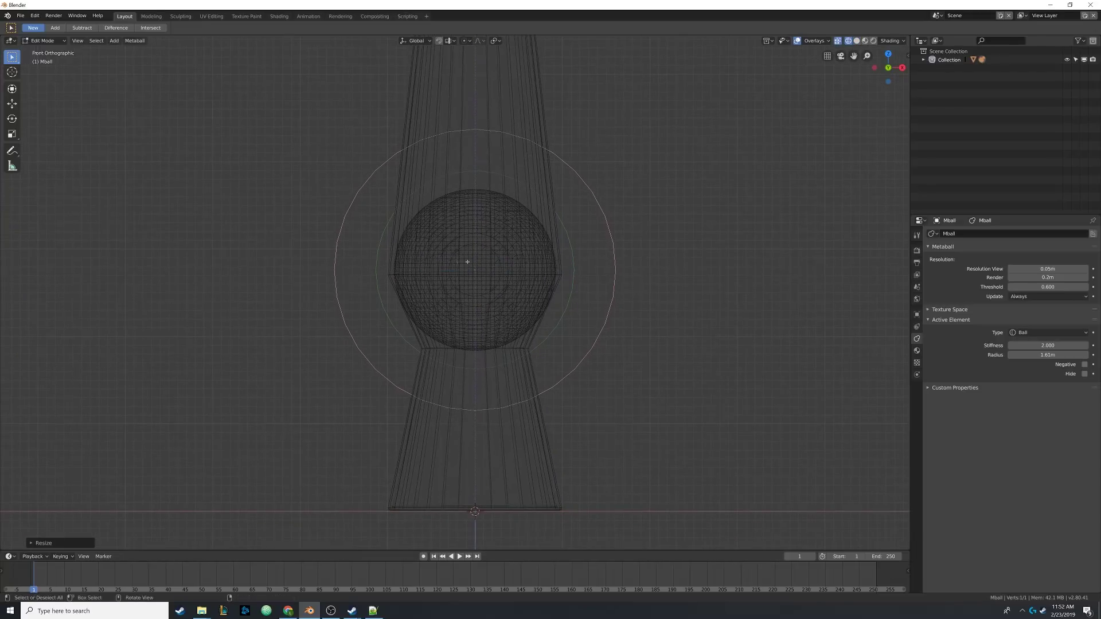
scroll(482, 289, "up", 1)
key("Tab")
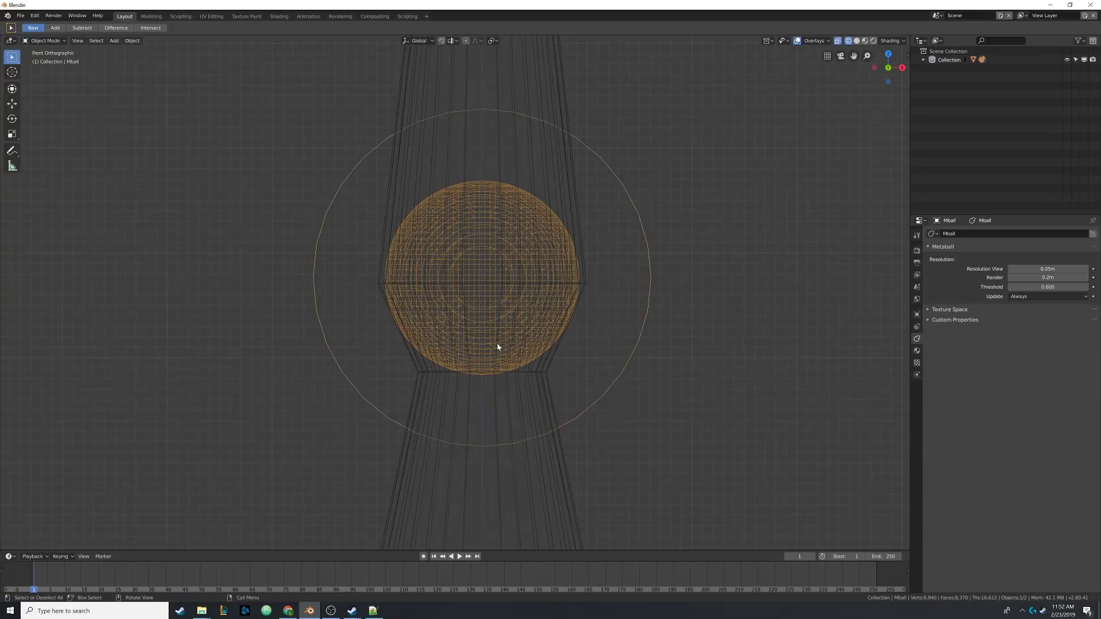
Step: Lower the metaball along Z in two small moves so it sits across the narrowing below the glass
key("g")
key("z")
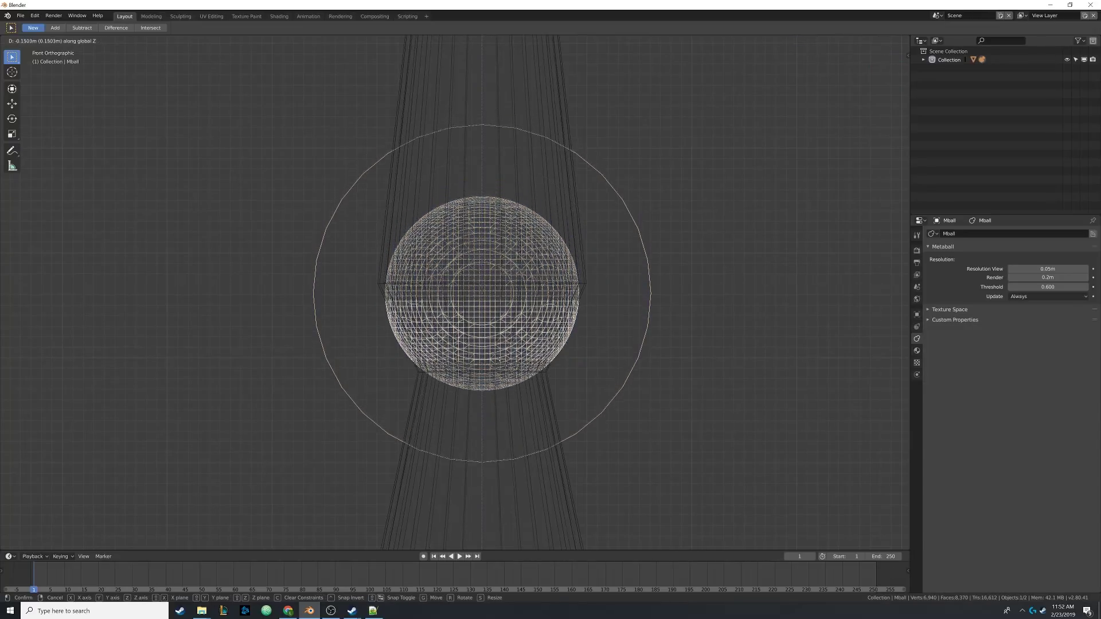
left_click(497, 386)
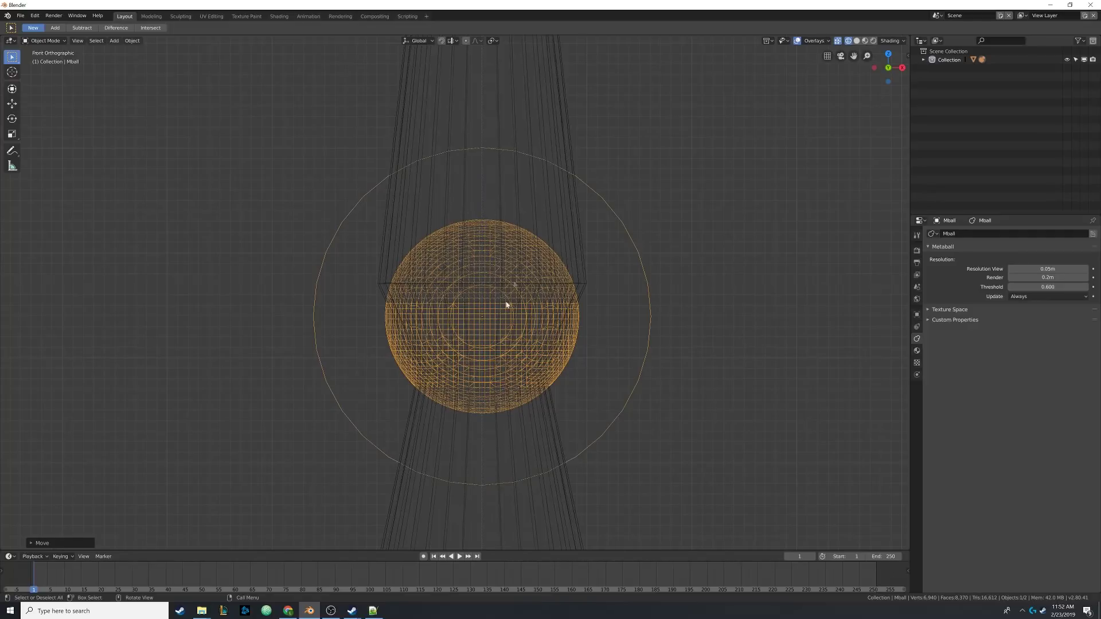
key("g")
key("z")
left_click(507, 329)
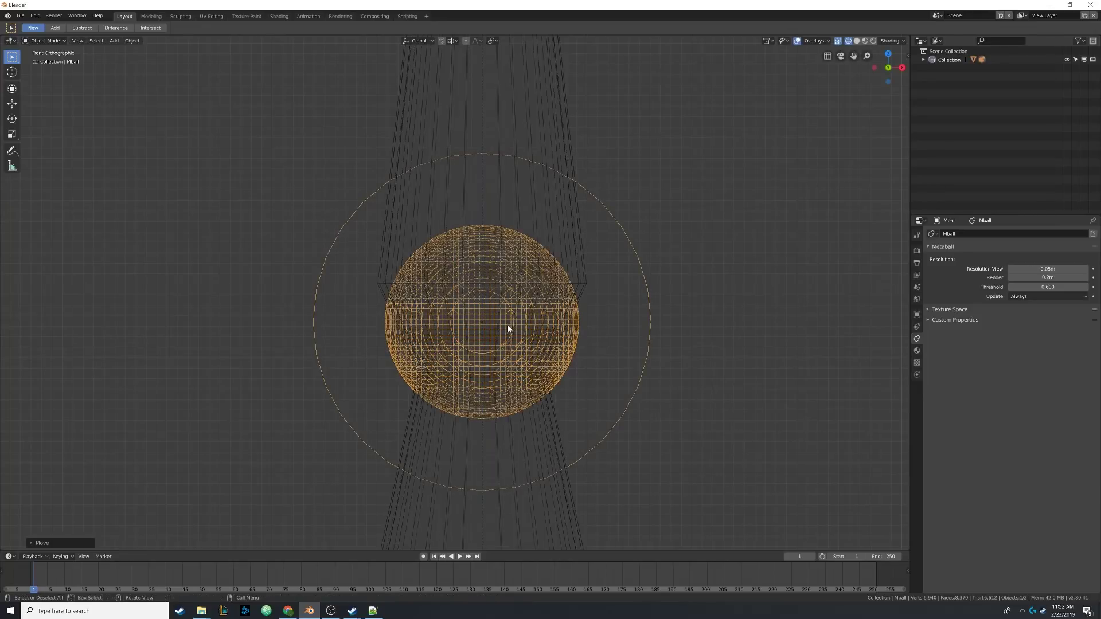
Step: Scale the metaball down in Edit Mode to a radius of about 1.3 m so it fits the lamp's narrowing
scroll(459, 304, "up", 2)
key("z")
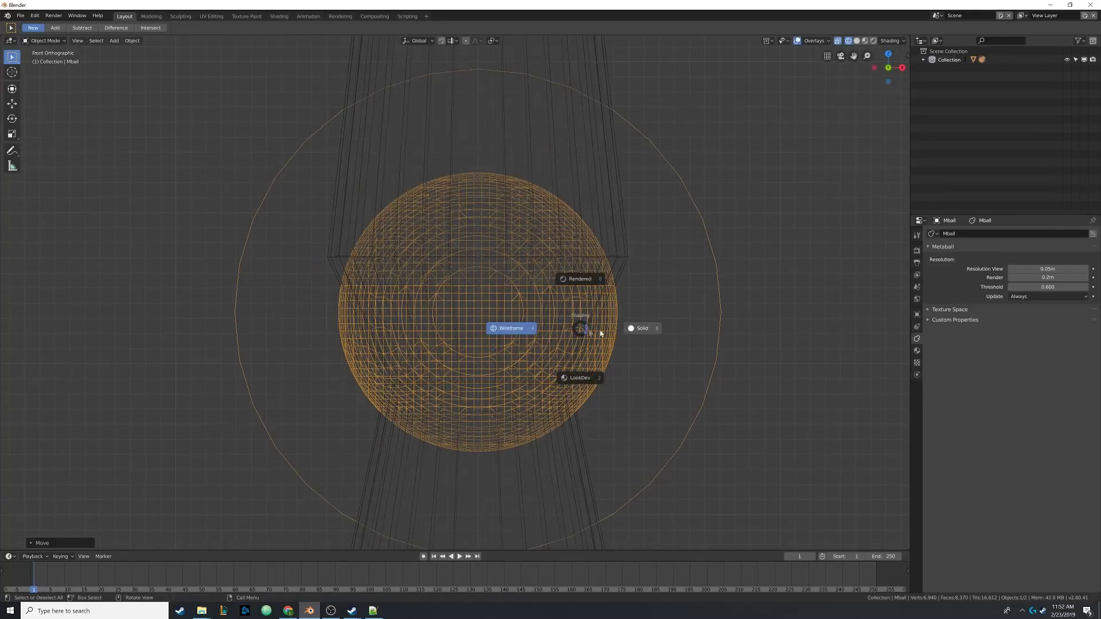
left_click(591, 330)
key("z")
left_click(573, 352)
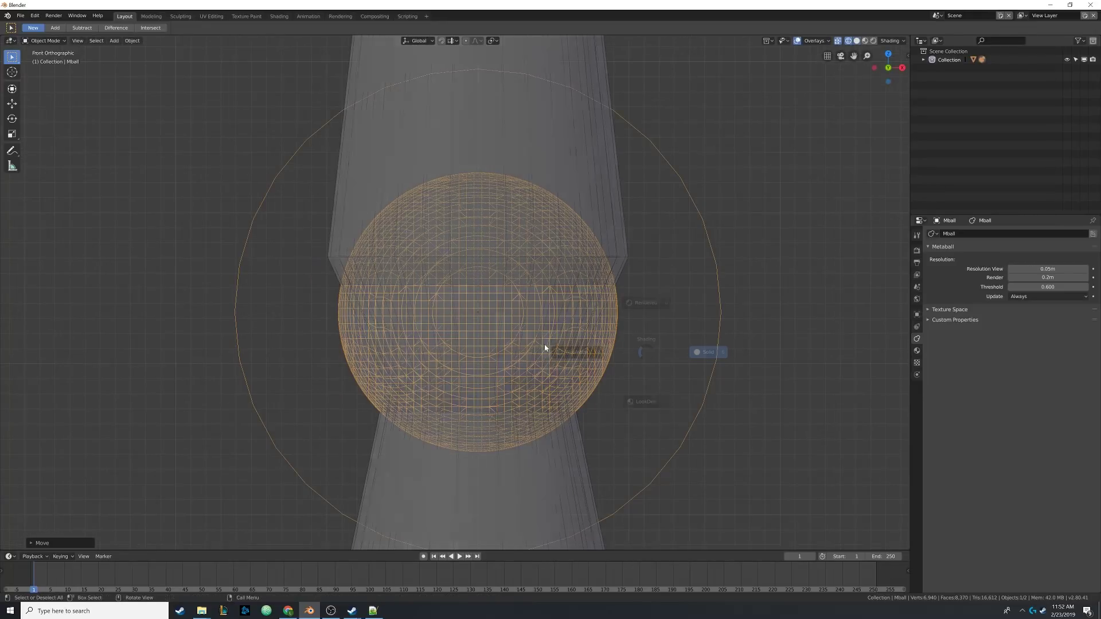
key("Tab")
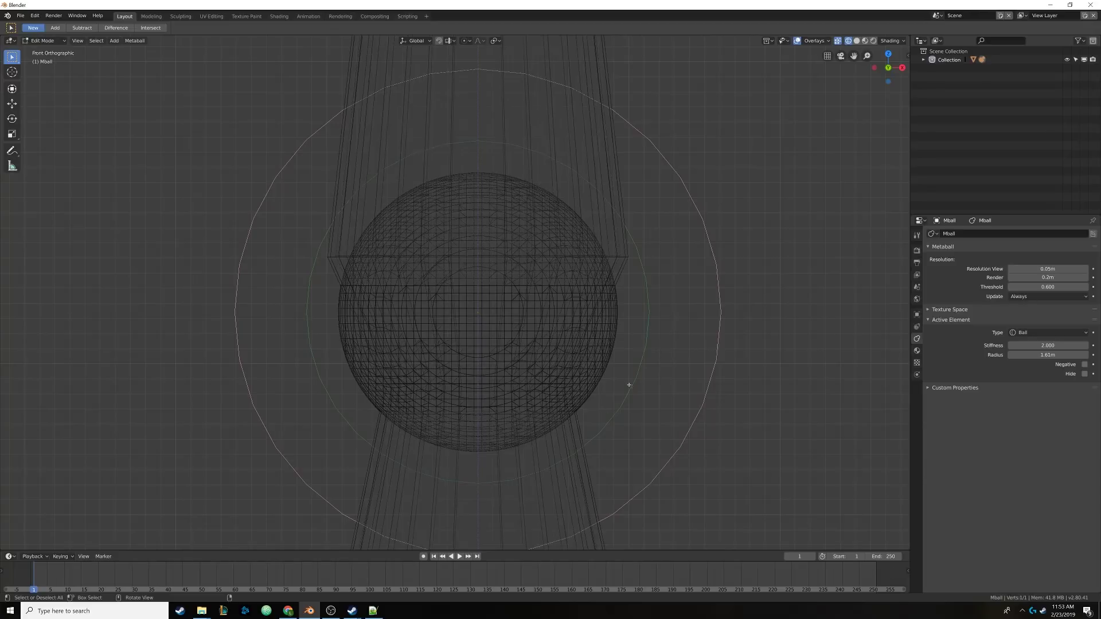
key("s")
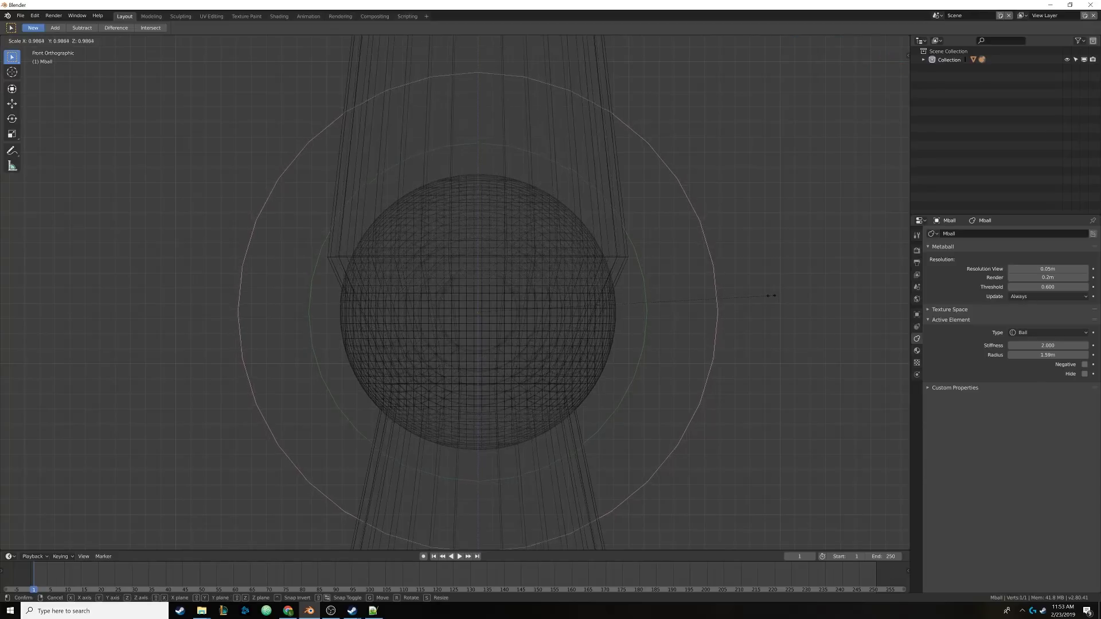
left_click(710, 308)
Step: Check in solid and wireframe shading, from several angles, whether the ball stays inside the lamp walls
key("z")
left_click(652, 321)
middle_click_drag(652, 321, 450, 343)
scroll(450, 342, "down", 4)
key("z")
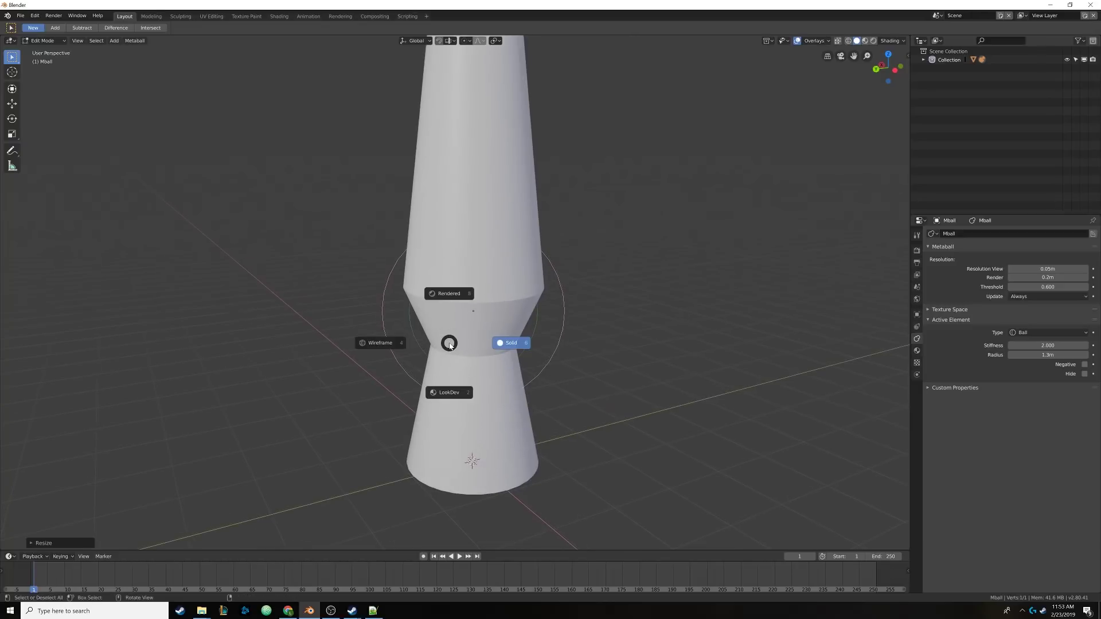
left_click(371, 345)
middle_click_drag(371, 346, 453, 327)
scroll(376, 299, "up", 2)
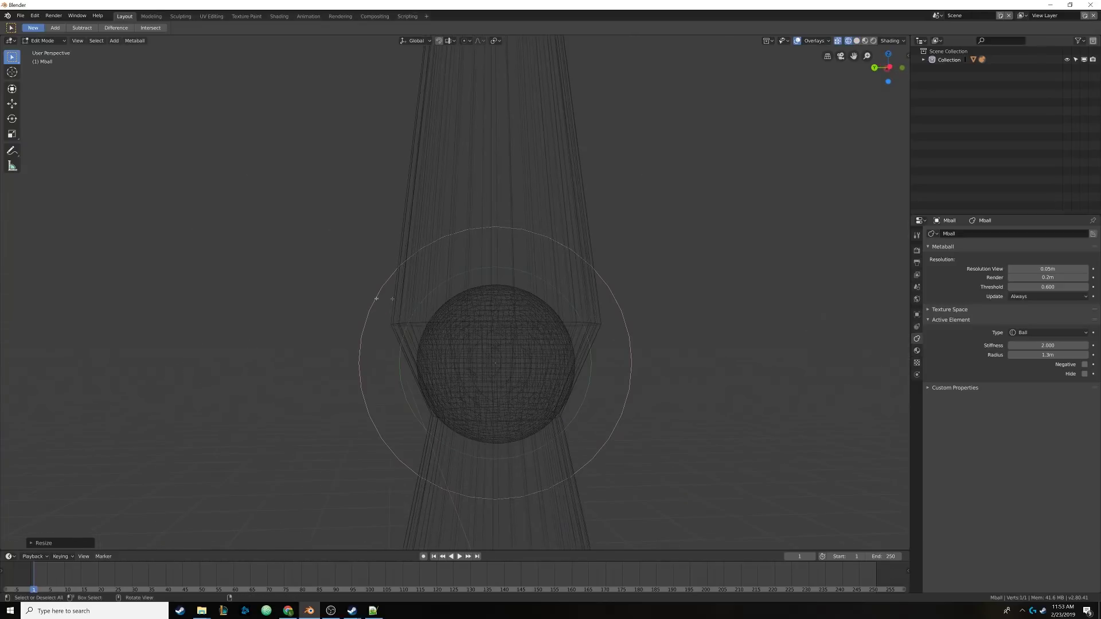
scroll(499, 312, "down", 3)
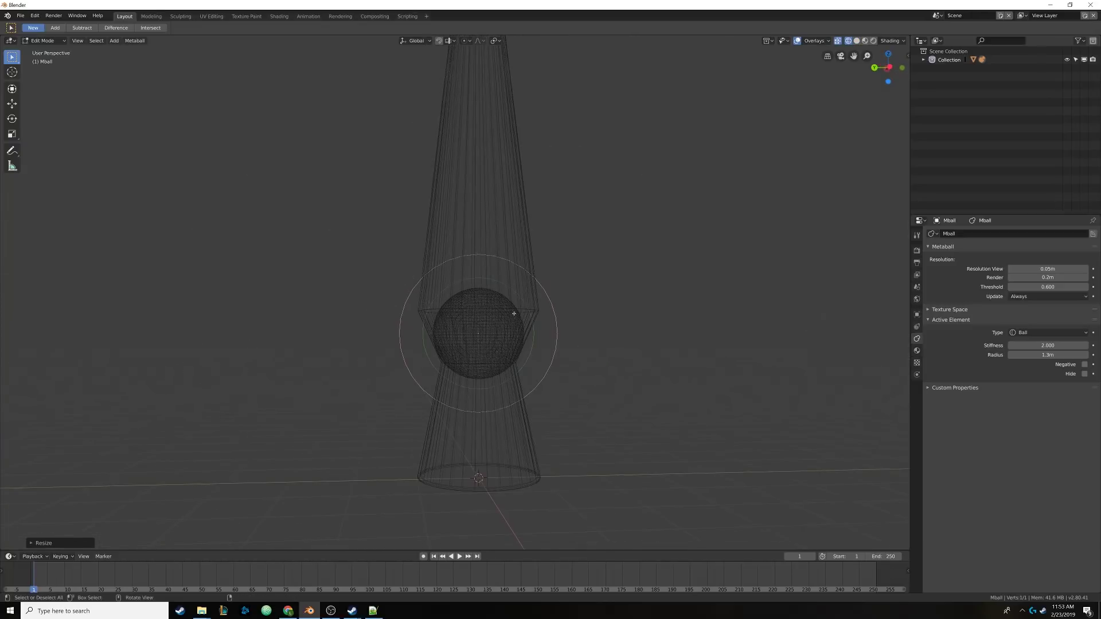
Step: Duplicate the metaball in front view and move the copy straight up along Z to the lamp's tip
key("KP_1")
mouse_move(489, 324)
middle_mouse_down("shift")
mouse_move(509, 286)
mouse_move(504, 338)
middle_mouse_up("shift")
scroll(502, 339, "up", 2)
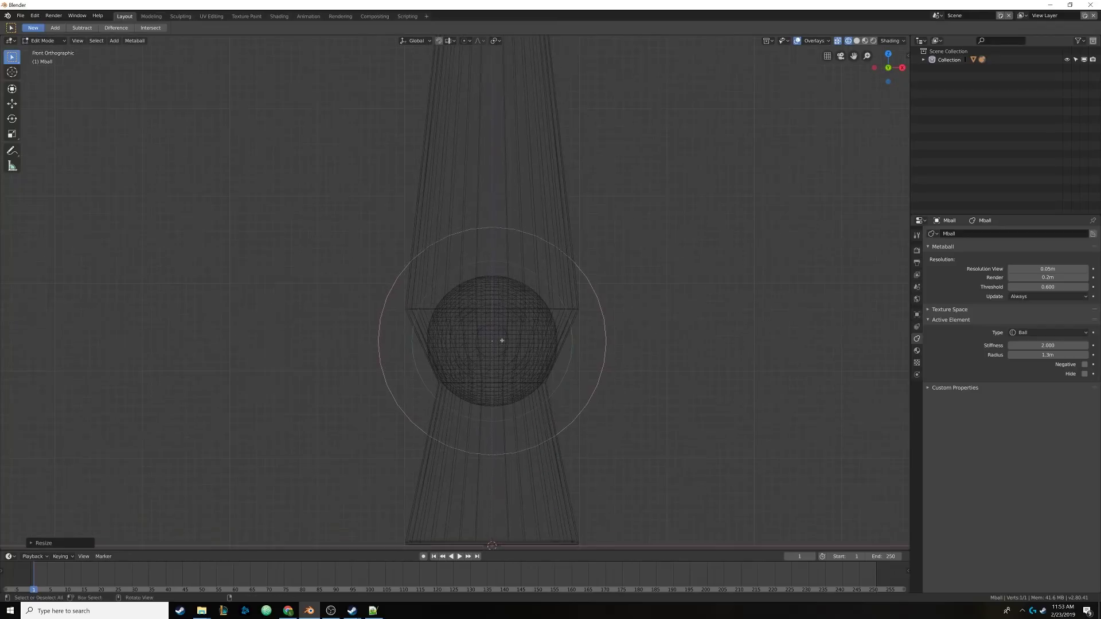
scroll(499, 302, "down", 2)
middle_click_drag(494, 295, 484, 362, "shift")
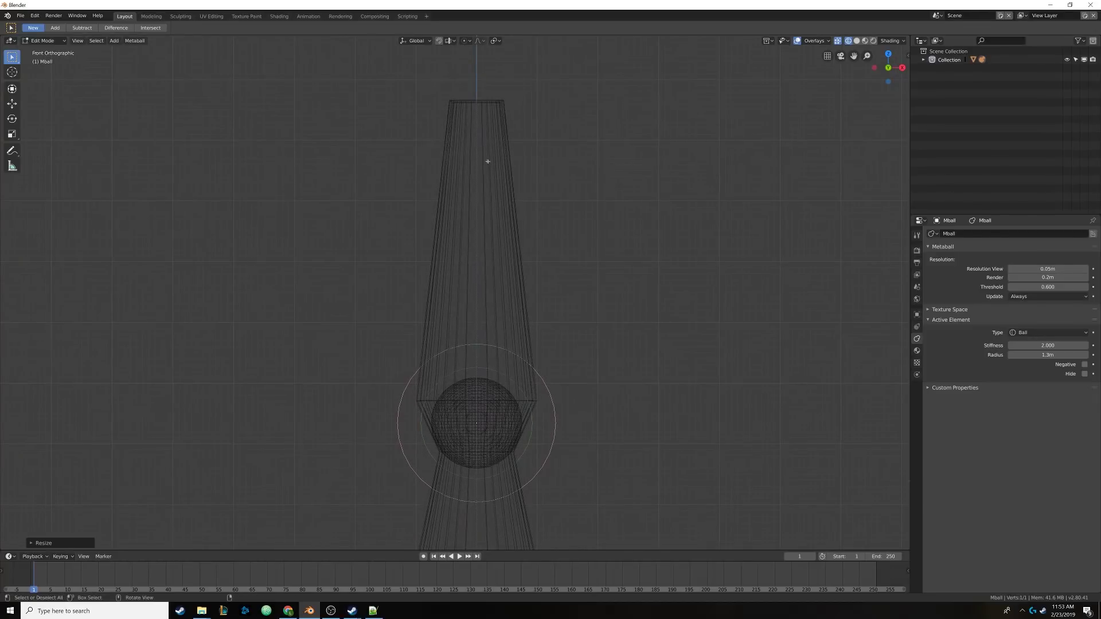
key("Tab")
middle_click_drag(499, 418, 496, 386, "shift")
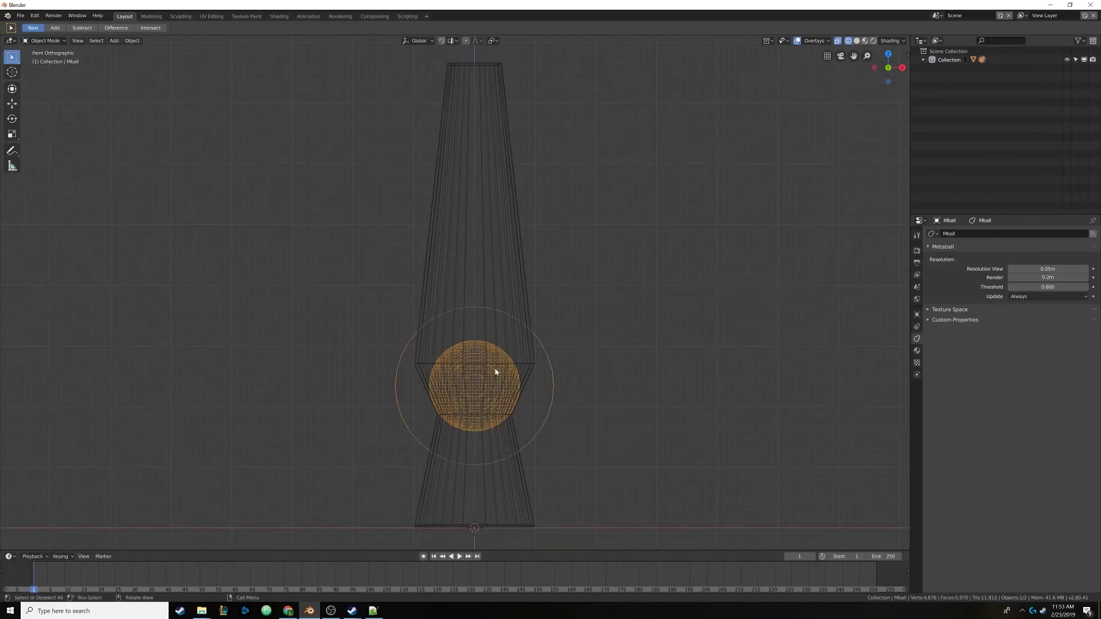
key("shift+d")
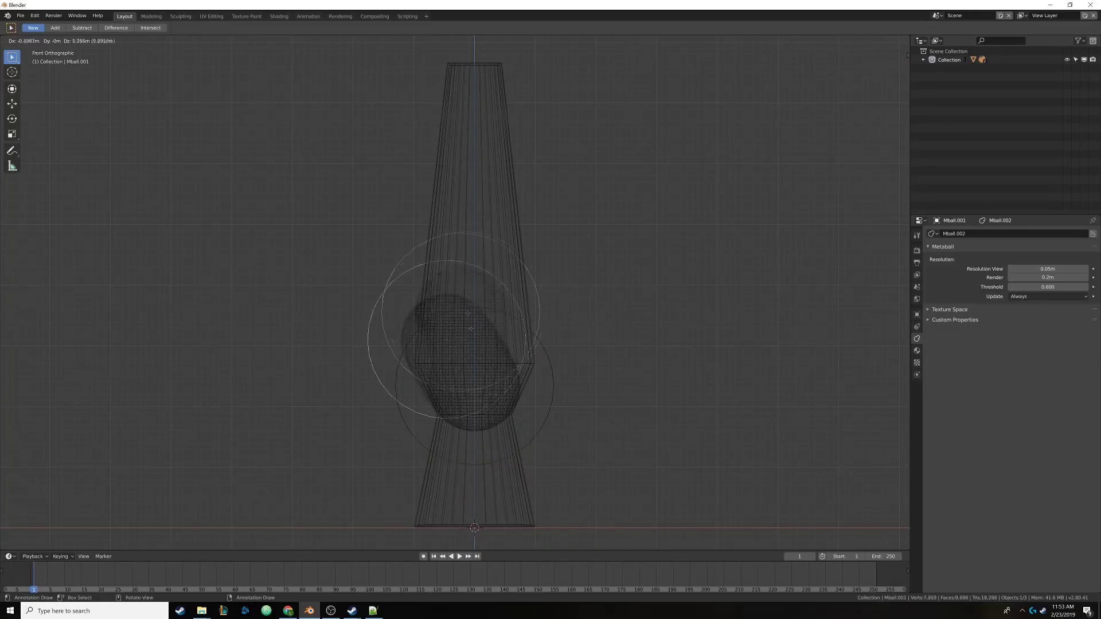
key("Escape")
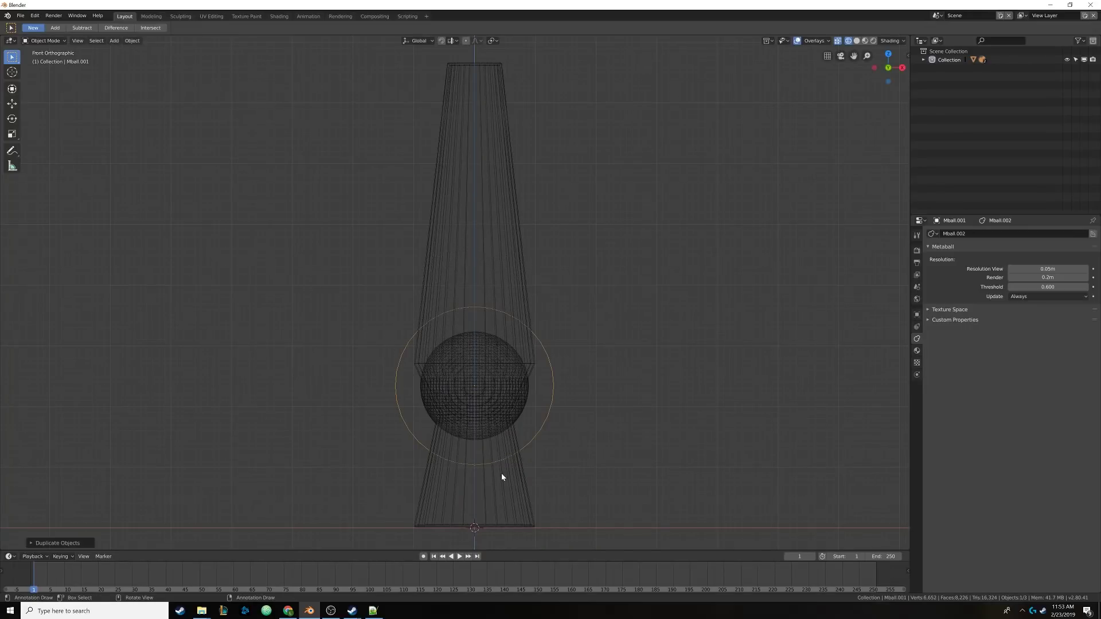
key("g")
key("z")
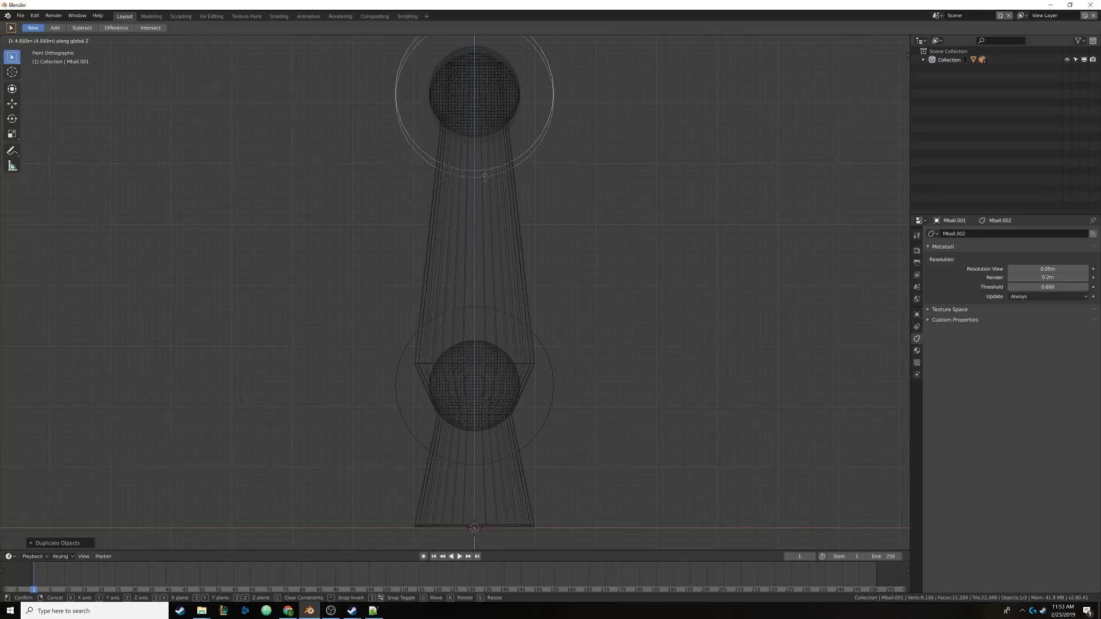
left_click(481, 152)
middle_click_drag(484, 159, 476, 258, "shift")
scroll(475, 279, "up", 2)
Step: Inspect the lamp's glass faces in Edit Mode to find where the upper metal cap meets the glass
left_click(471, 320)
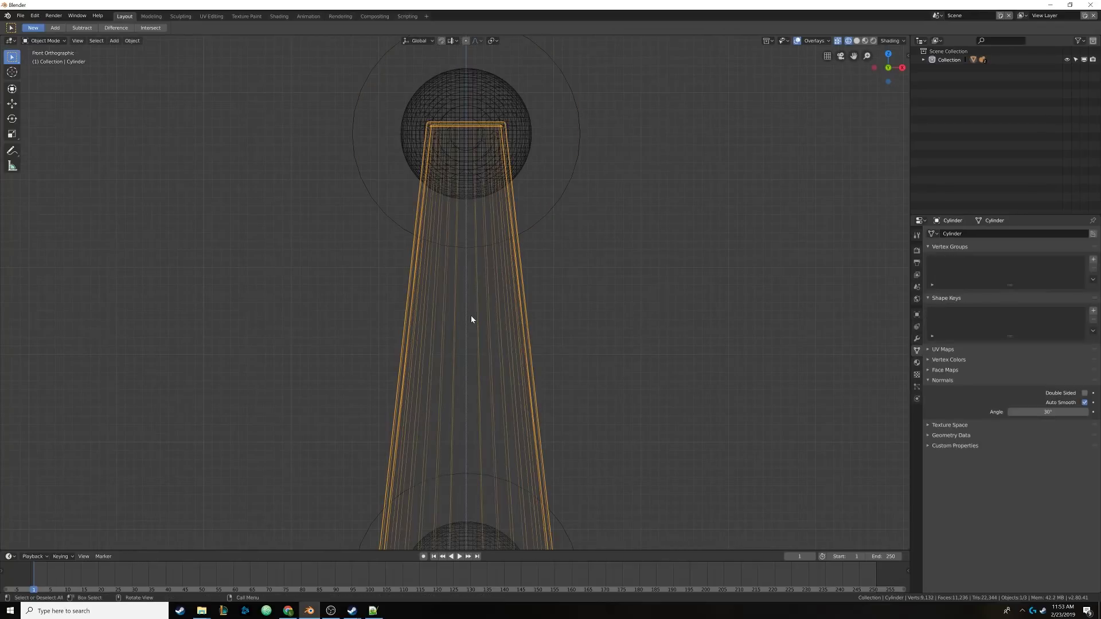
key("Tab")
scroll(451, 293, "up", 4)
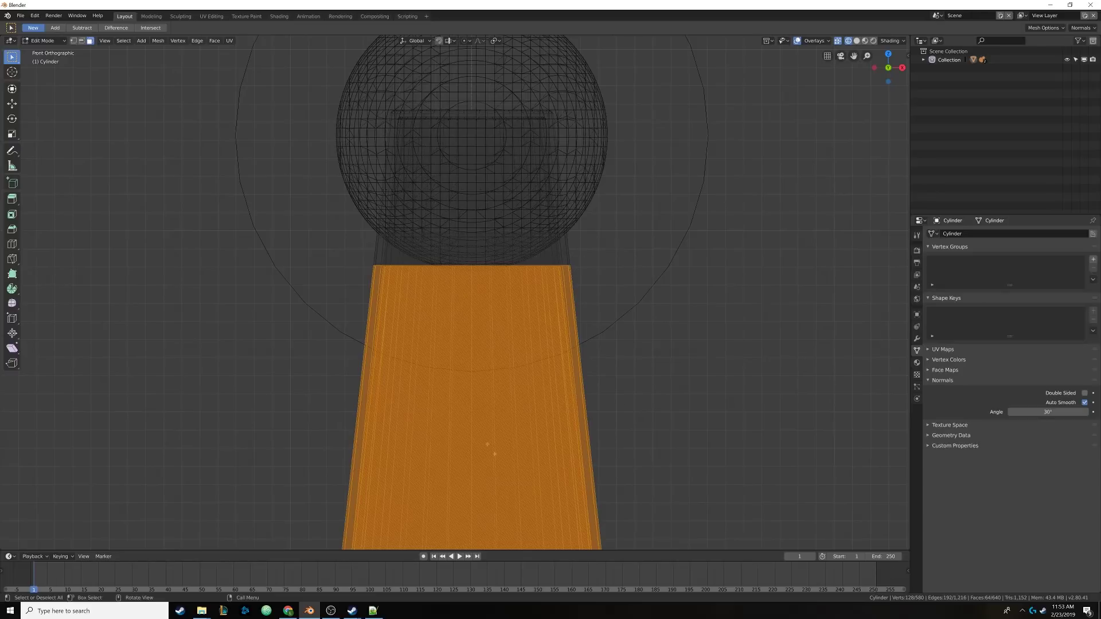
key("Tab")
left_click(599, 125)
key("Tab")
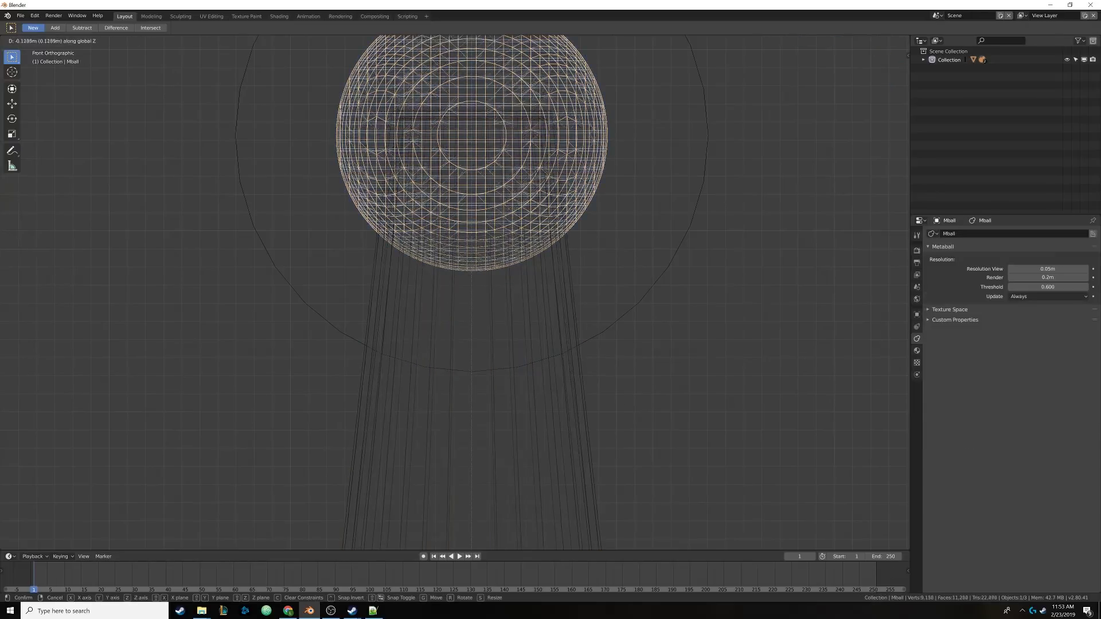
key("Tab")
key("Tab")
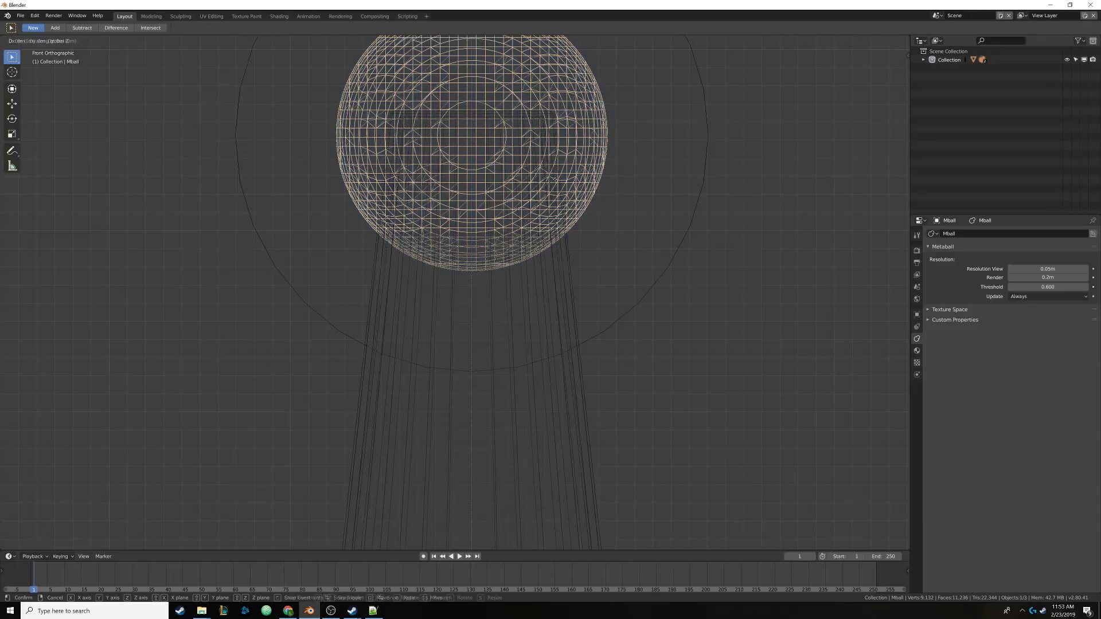
key("Tab")
scroll(497, 283, "down", 5)
key("Tab")
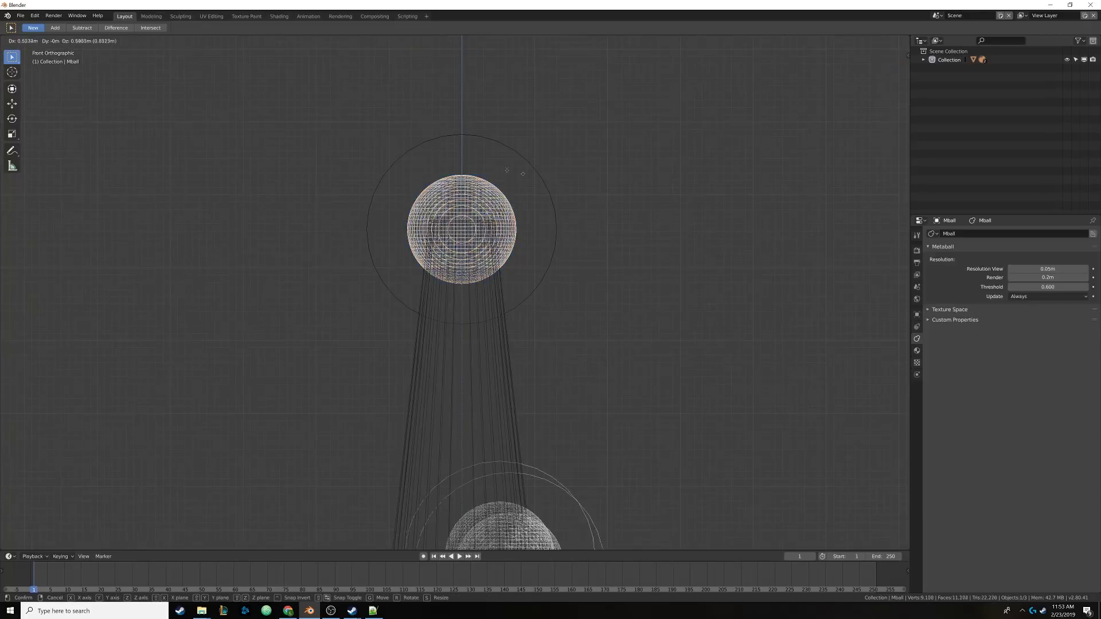
key("Tab")
scroll(484, 376, "down", 5)
scroll(480, 207, "up", 3)
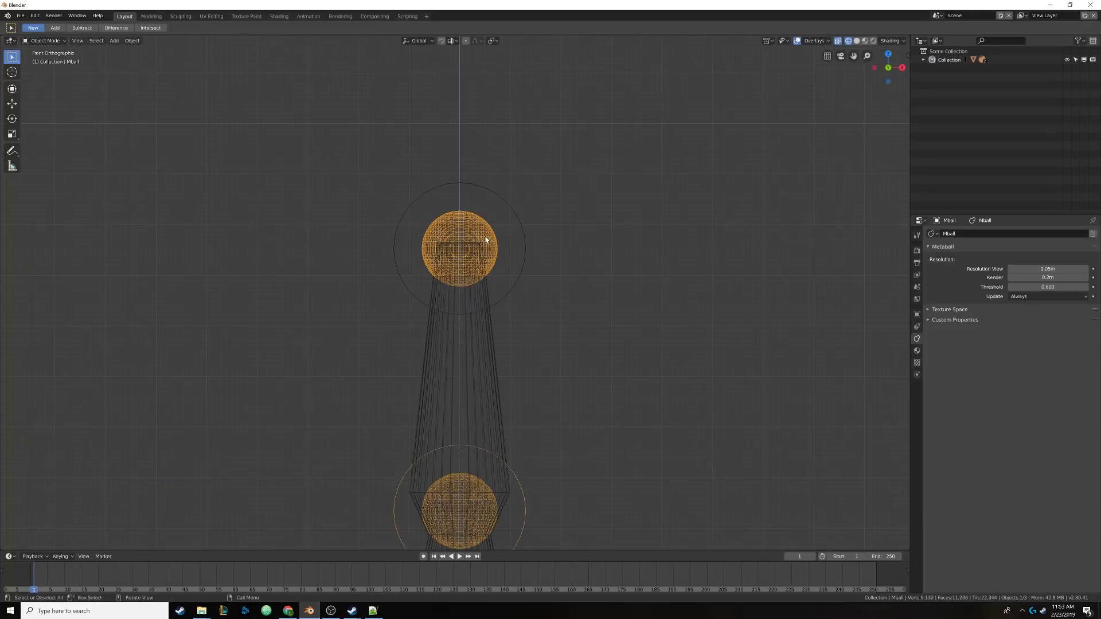
Step: Lower the upper metaball along Z into the lamp's tip and compare its position with the glass faces
key("shift+d")
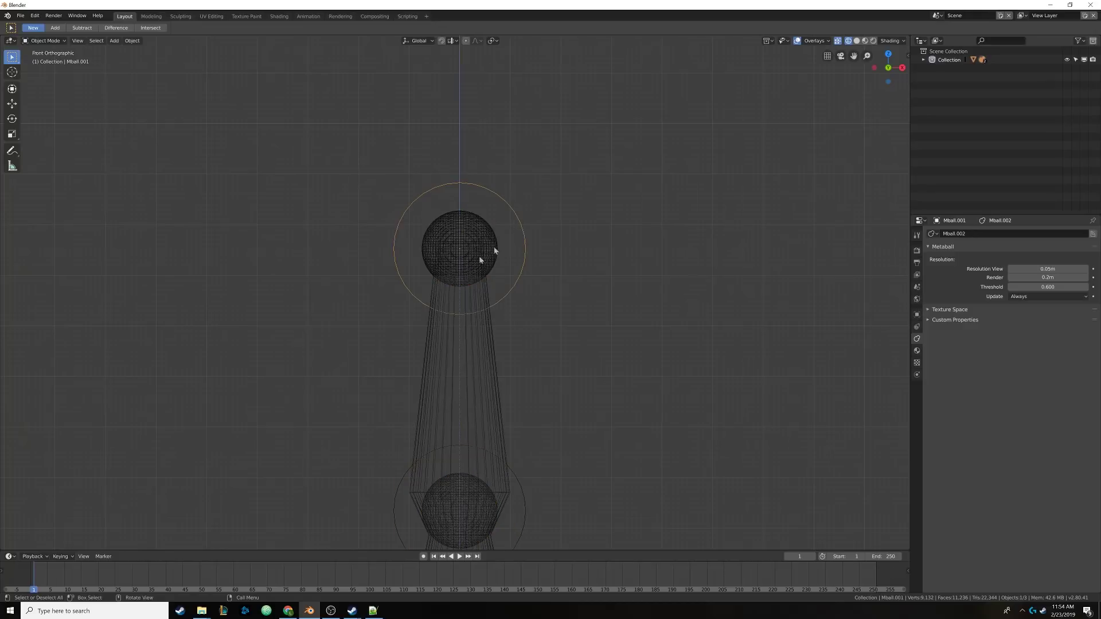
scroll(494, 247, "up", 5)
key("z")
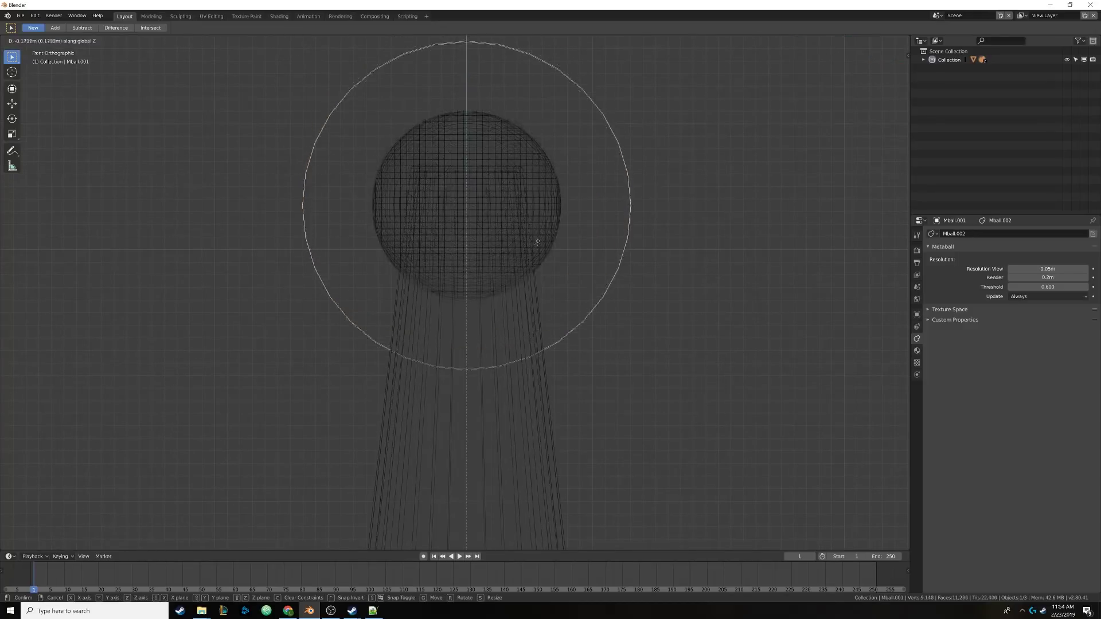
left_click(533, 276)
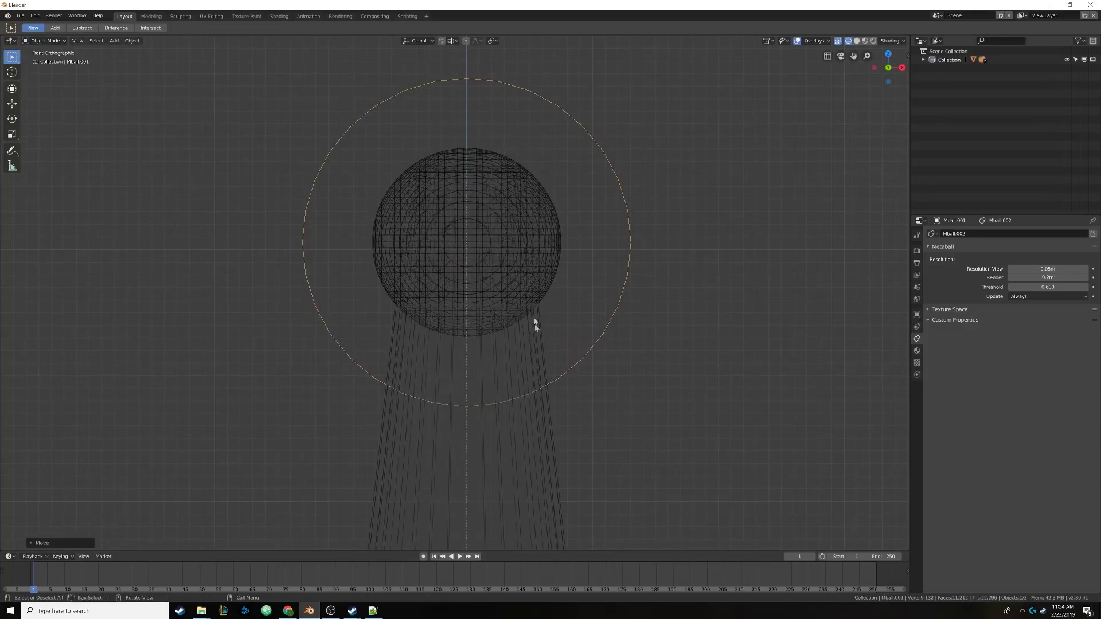
left_click(535, 324)
key("Tab")
key("Tab")
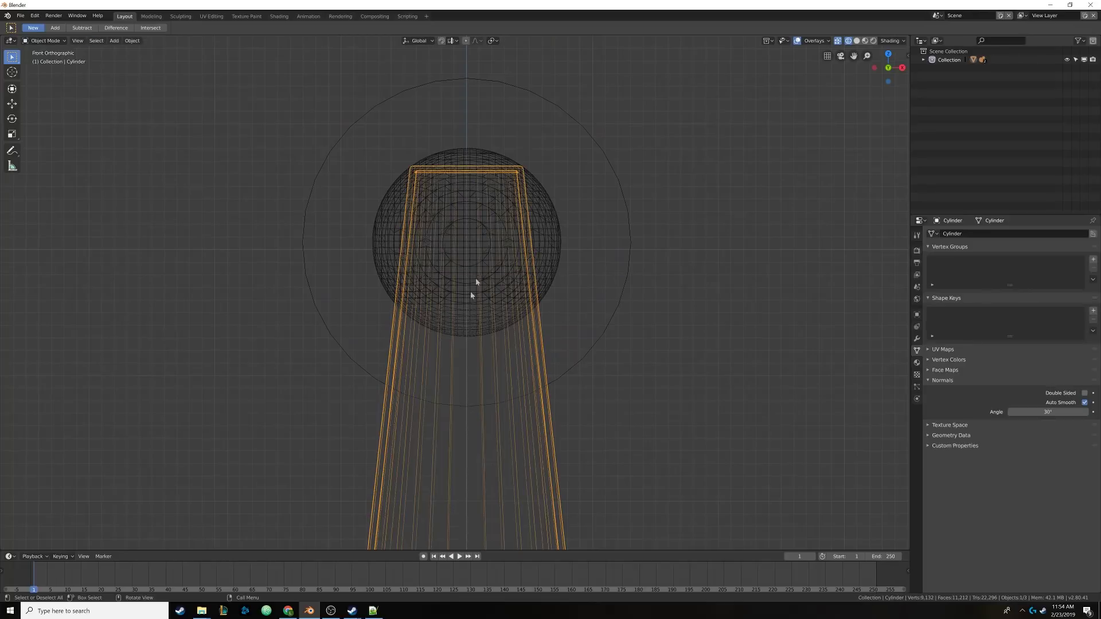
left_click(546, 237)
key("Tab")
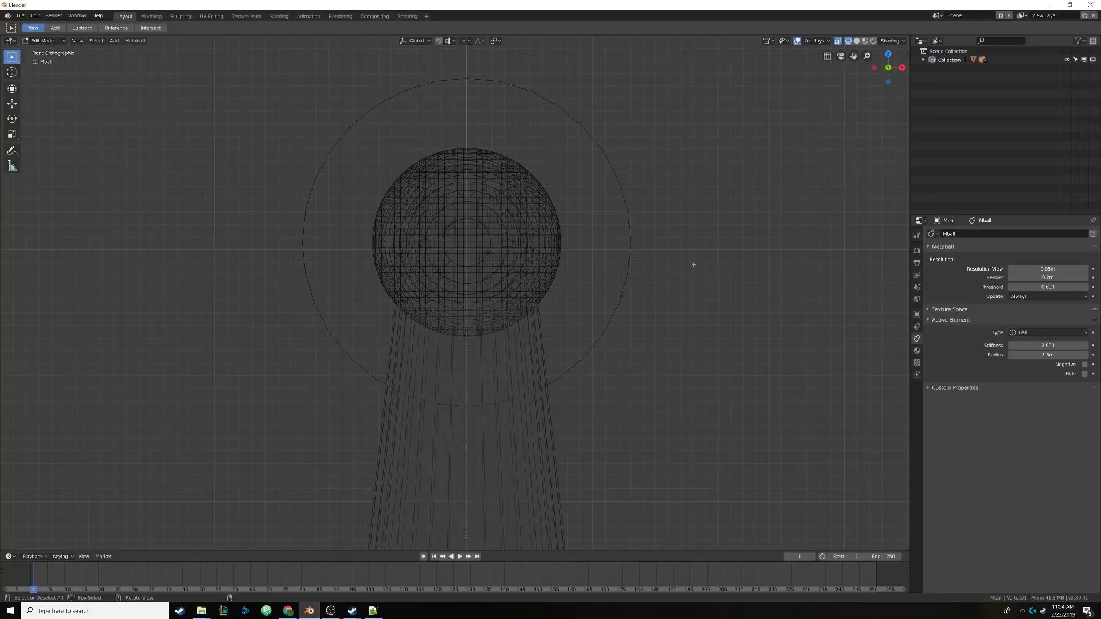
scroll(526, 199, "down", 4)
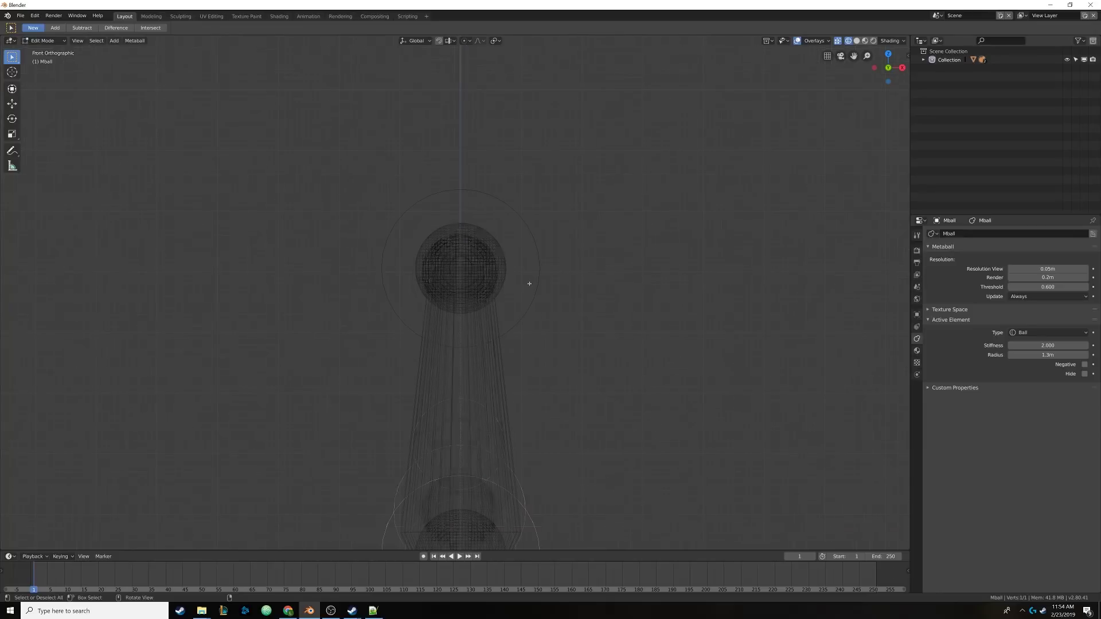
key("Tab")
Step: Scale the upper metaball in Edit Mode to a radius of about 0.867 m to fit the lamp's narrow tip
left_click(493, 269)
scroll(493, 270, "up", 8)
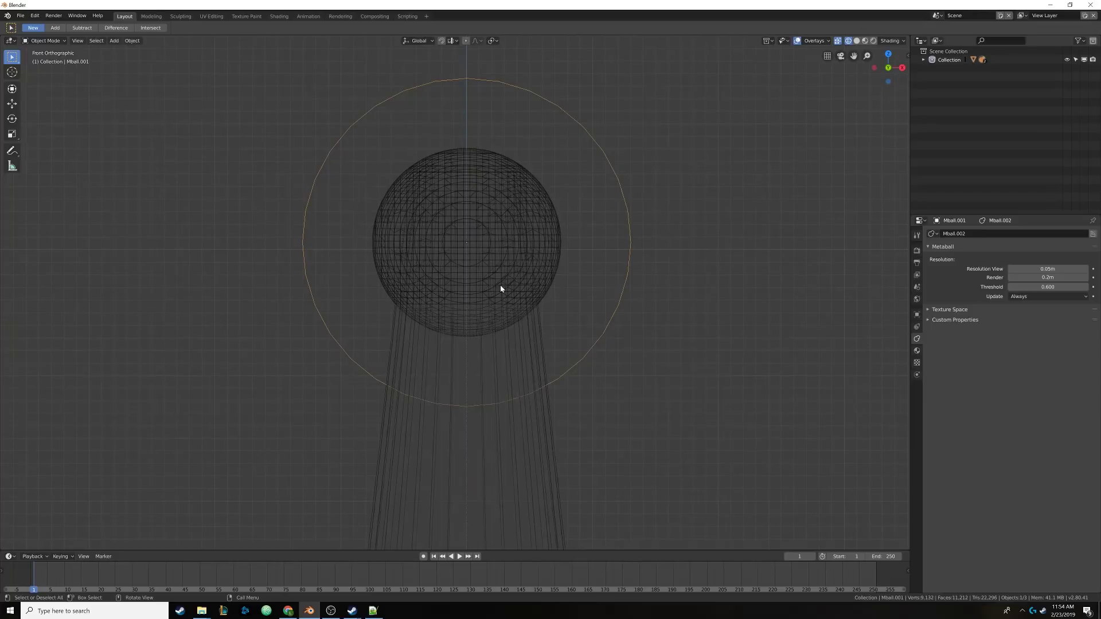
key("Tab")
key("s")
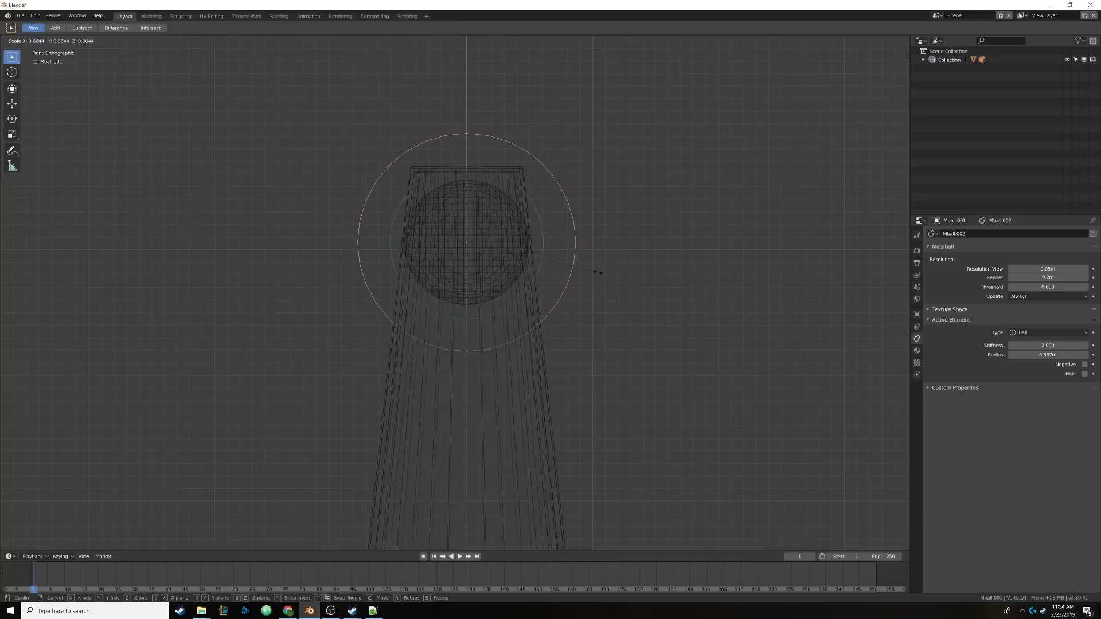
left_click(590, 270)
scroll(516, 282, "up", 2)
key("Tab")
Step: Examine the lamp's tip in solid shading for any part of the upper ball poking through, and return to front wireframe
key("z")
left_click(572, 282)
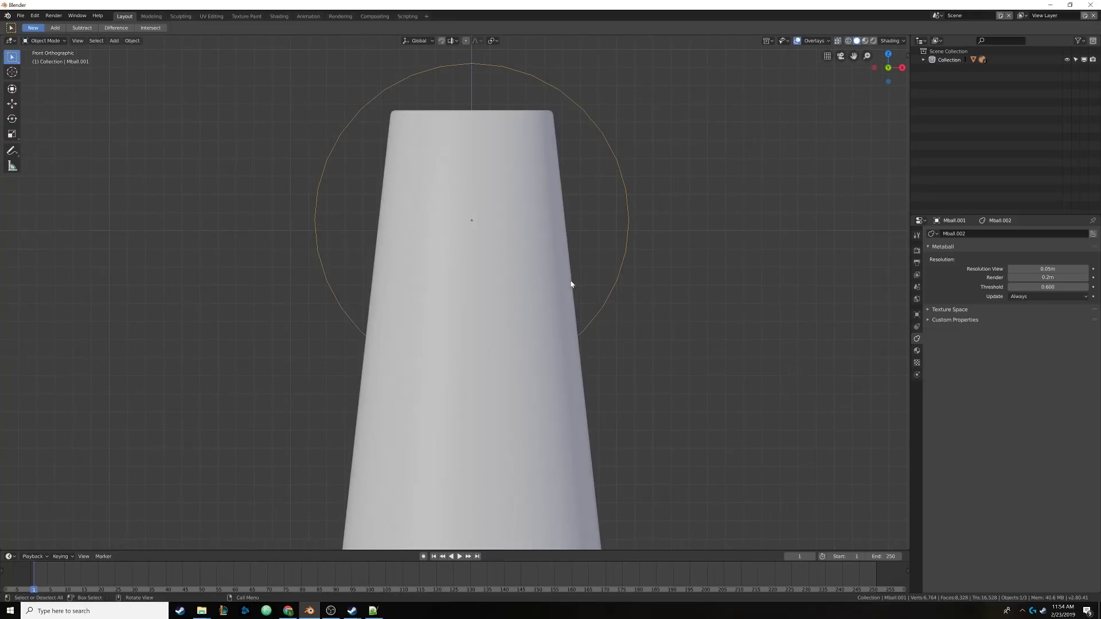
mouse_move(573, 282)
middle_mouse_down()
mouse_move(479, 290)
mouse_move(549, 287)
middle_mouse_up()
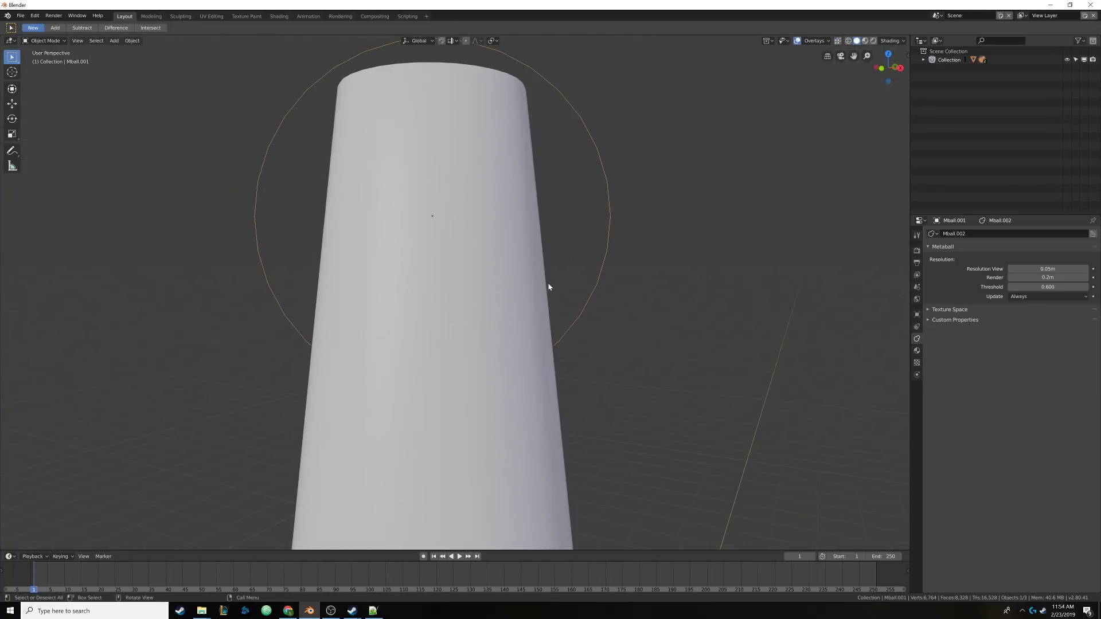
key("KP_1")
key("z")
left_click(511, 283)
Step: Compare the upper ball with the glass faces and lower it along Z toward the glass section
left_click(494, 368)
key("Tab")
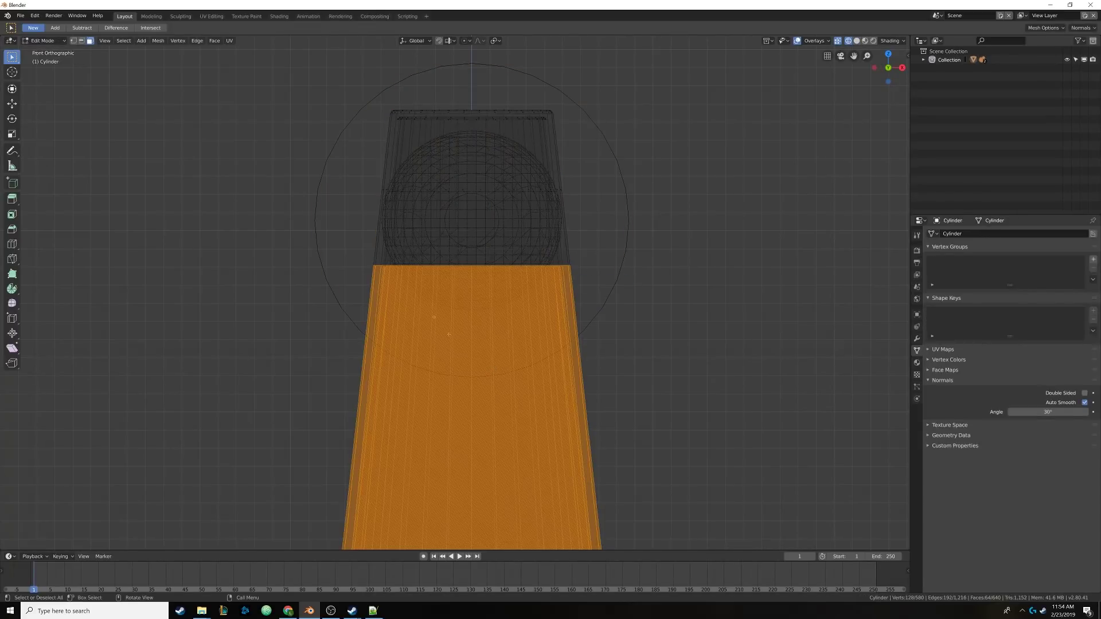
key("Tab")
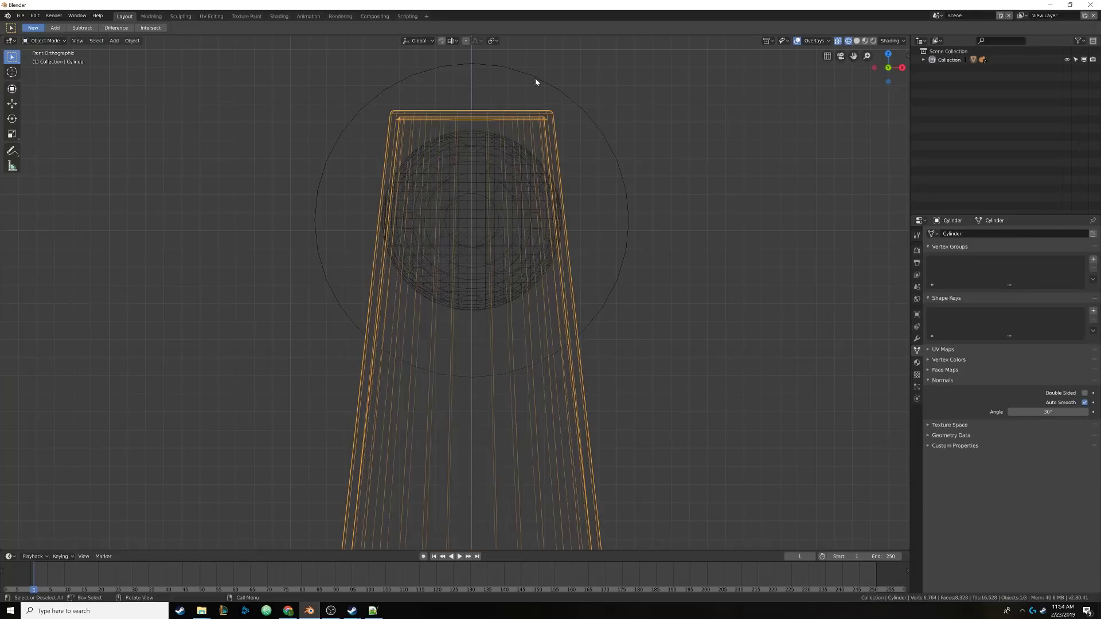
left_click(494, 292)
key("g")
key("z")
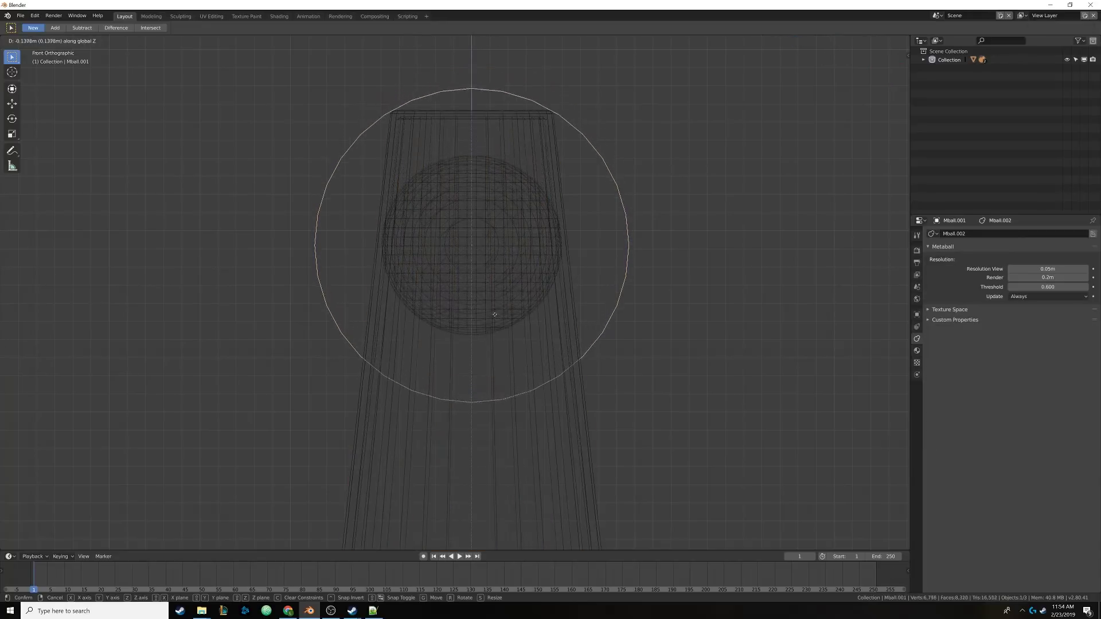
left_click(483, 342)
Step: Review the fit of both metaballs in the whole lamp, switching between solid and wireframe shading
key("Tab")
scroll(493, 353, "down", 8)
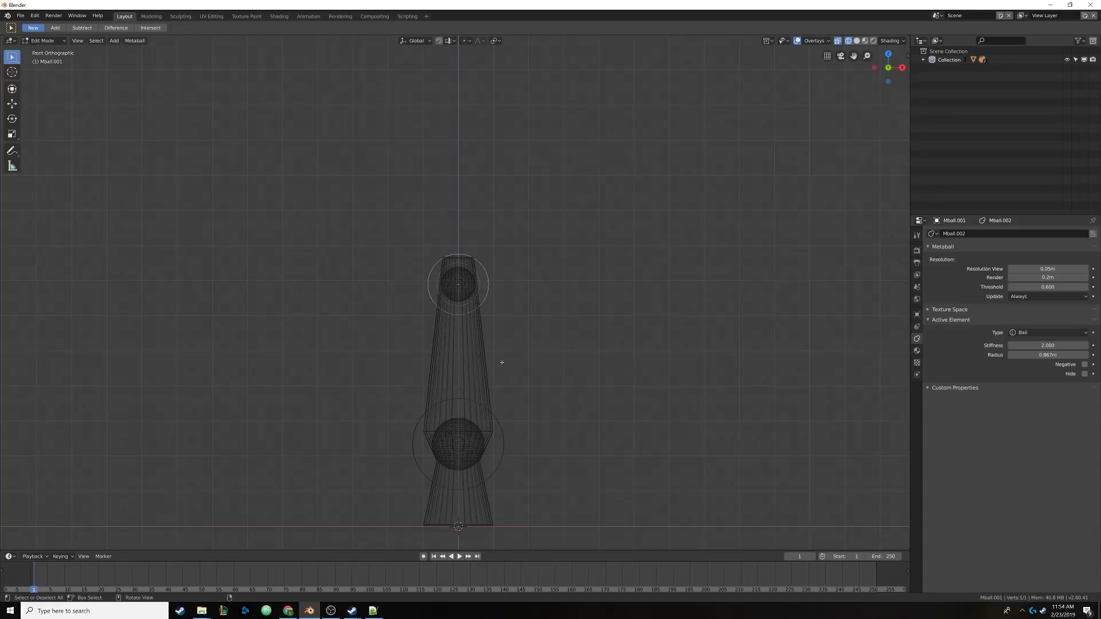
key("Tab")
scroll(501, 344, "up", 3)
key("z")
left_click(558, 319)
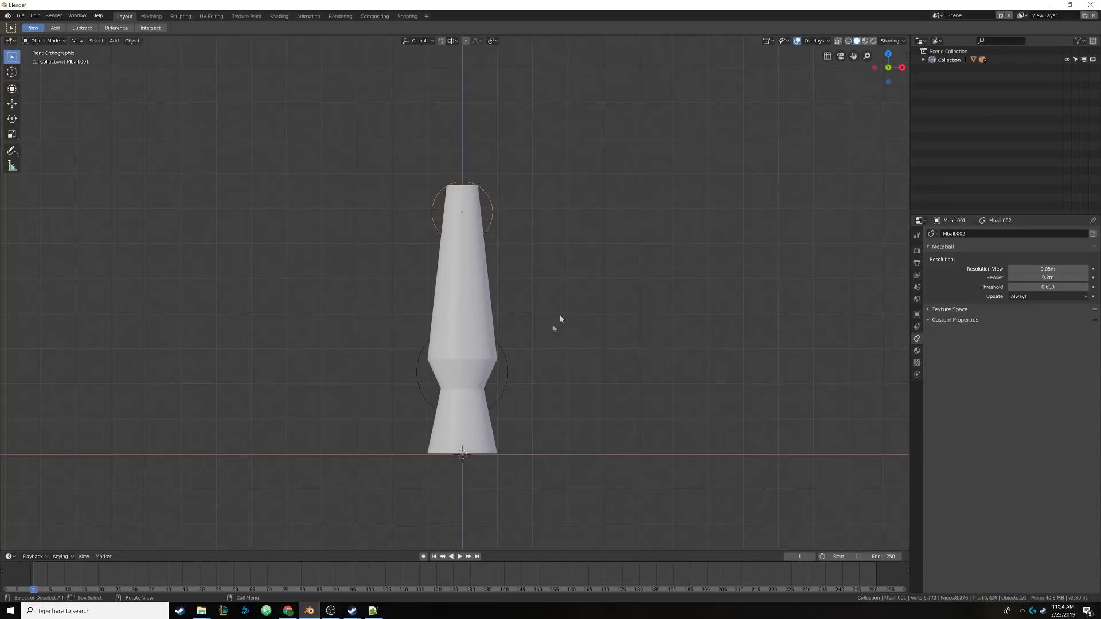
scroll(505, 341, "up", 2)
scroll(506, 341, "up", 4)
key("z")
left_click(400, 309)
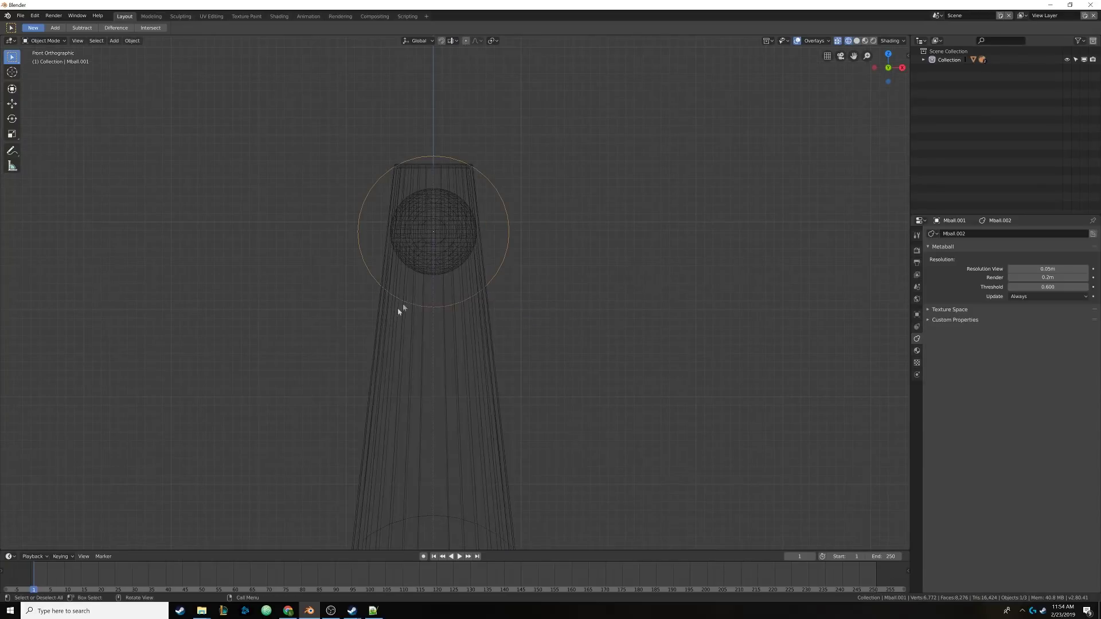
Step: Inspect the cylinder's glass faces in Edit Mode, and examine the whole lamp in solid shading, ending in front view
left_click(482, 310)
key("Tab")
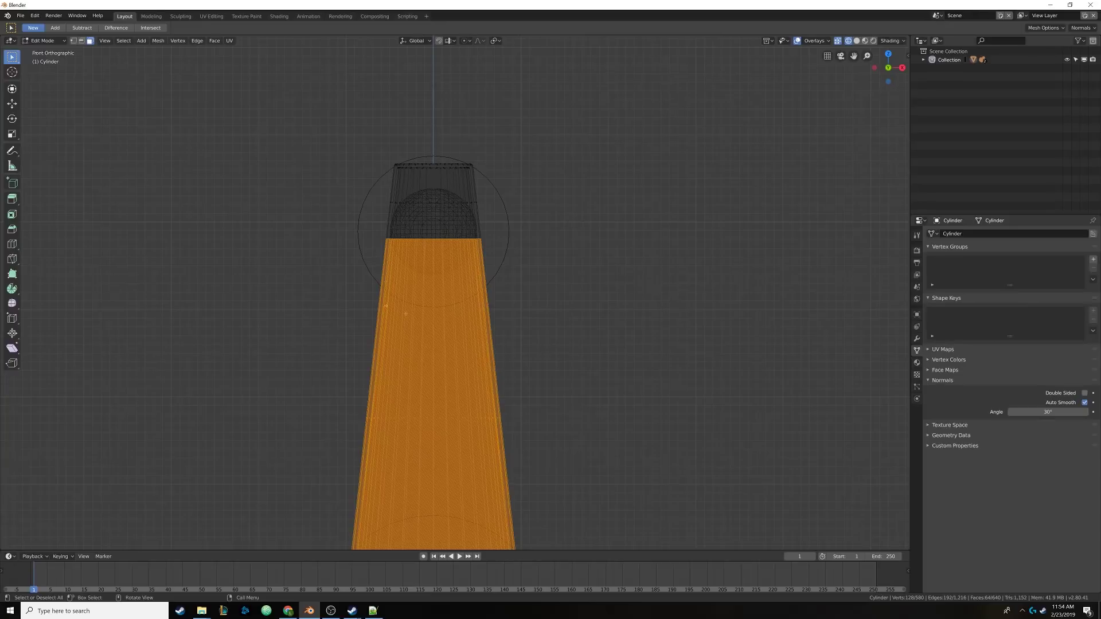
key("Tab")
mouse_move(445, 308)
middle_mouse_down()
mouse_move(428, 327)
mouse_move(422, 319)
middle_mouse_up()
key("z")
left_click(488, 321)
middle_click_drag(489, 322, 513, 292)
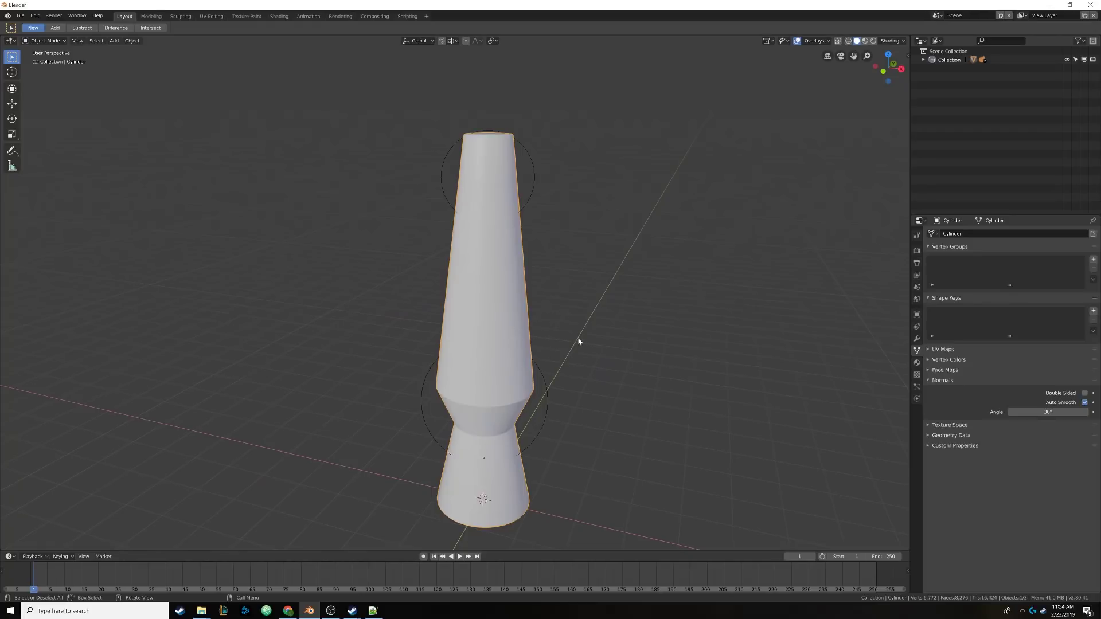
key("KP_1")
key("KP_Decimal")
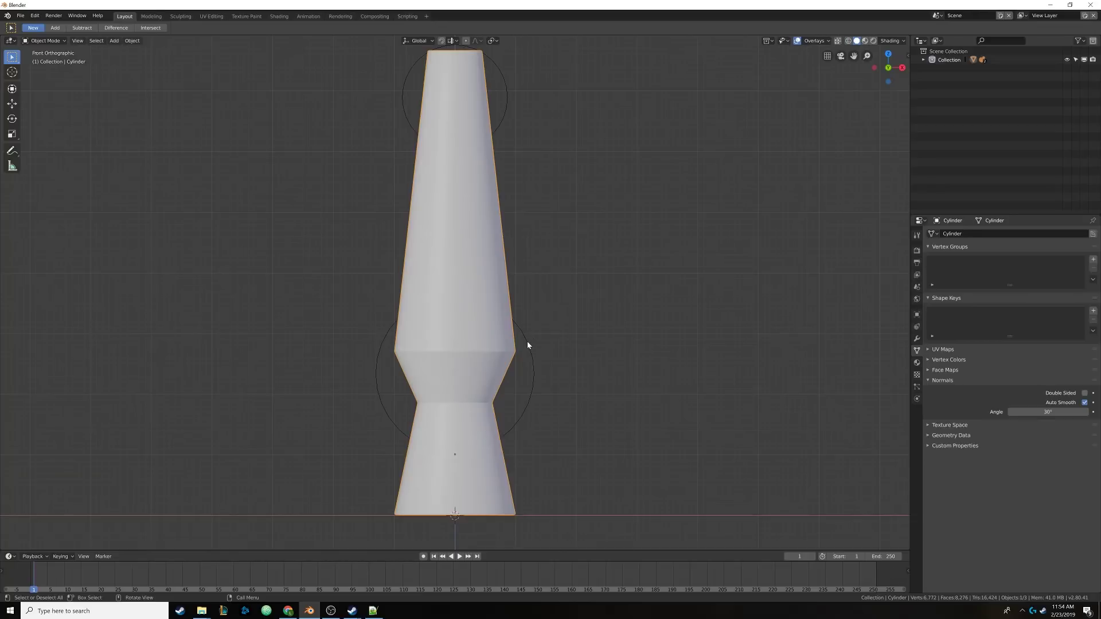
Step: Return to wireframe shading, duplicate the large lower metaball, and place the copy directly above it inside the glass
left_click(528, 344)
mouse_move(493, 331)
middle_mouse_down("shift")
mouse_move(502, 339)
mouse_move(504, 300)
middle_mouse_up("shift")
key("z")
left_click(422, 337)
left_click(422, 337)
scroll(528, 327, "up", 1)
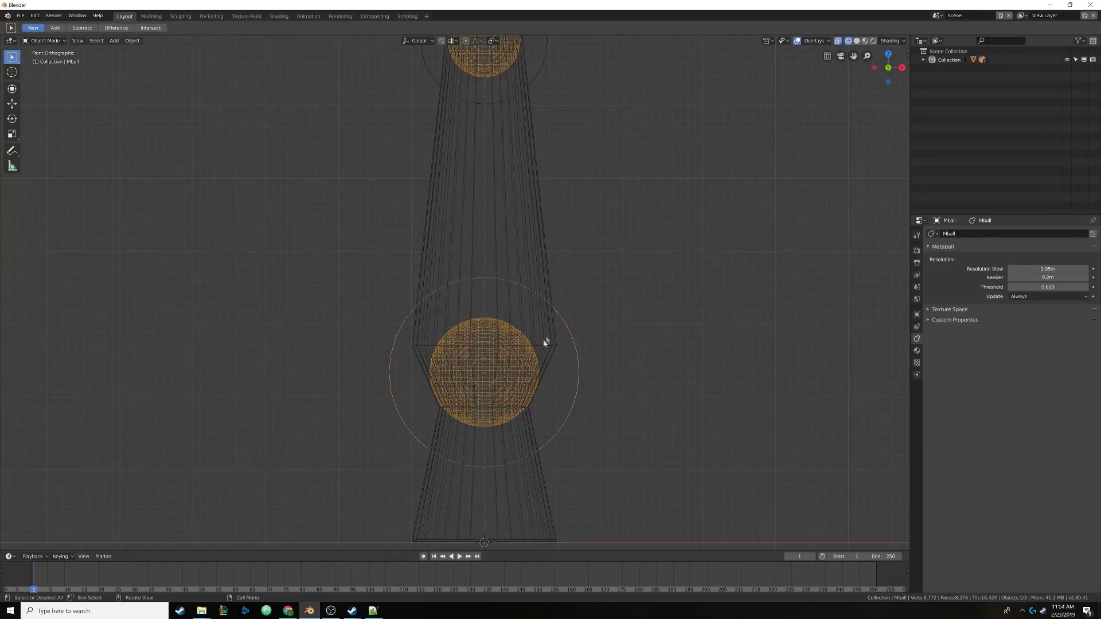
left_click(573, 328)
left_click(568, 335)
key("shift+d")
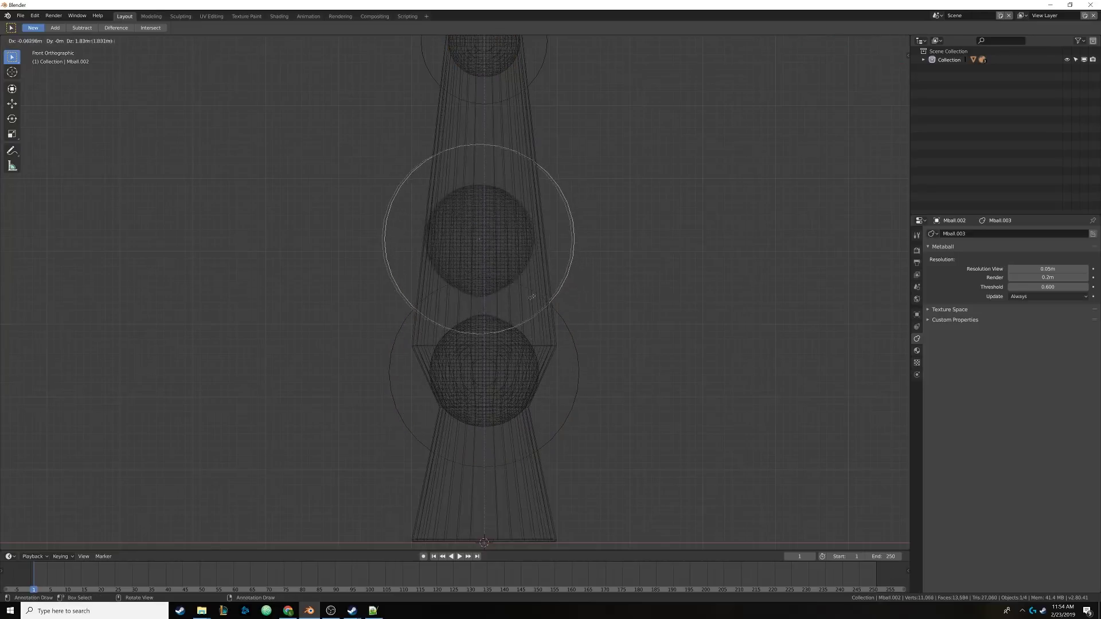
left_click(533, 321)
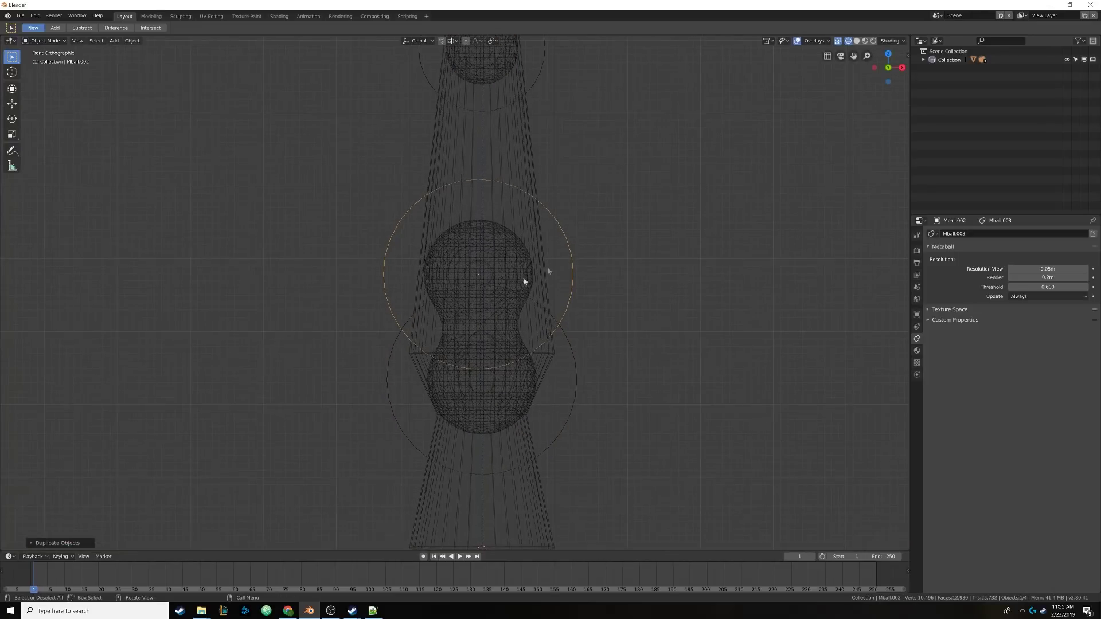
Step: Shrink the copied metaball in Edit Mode and move it down to merge with the top of the large lower ball
key("Tab")
key("s")
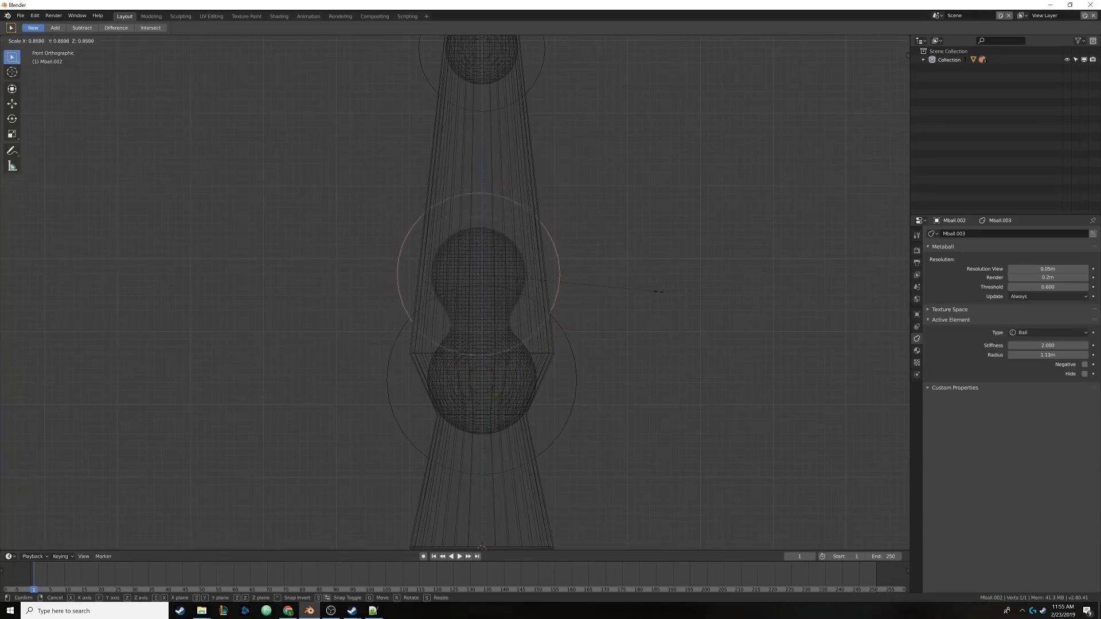
left_click(600, 290)
key("Tab")
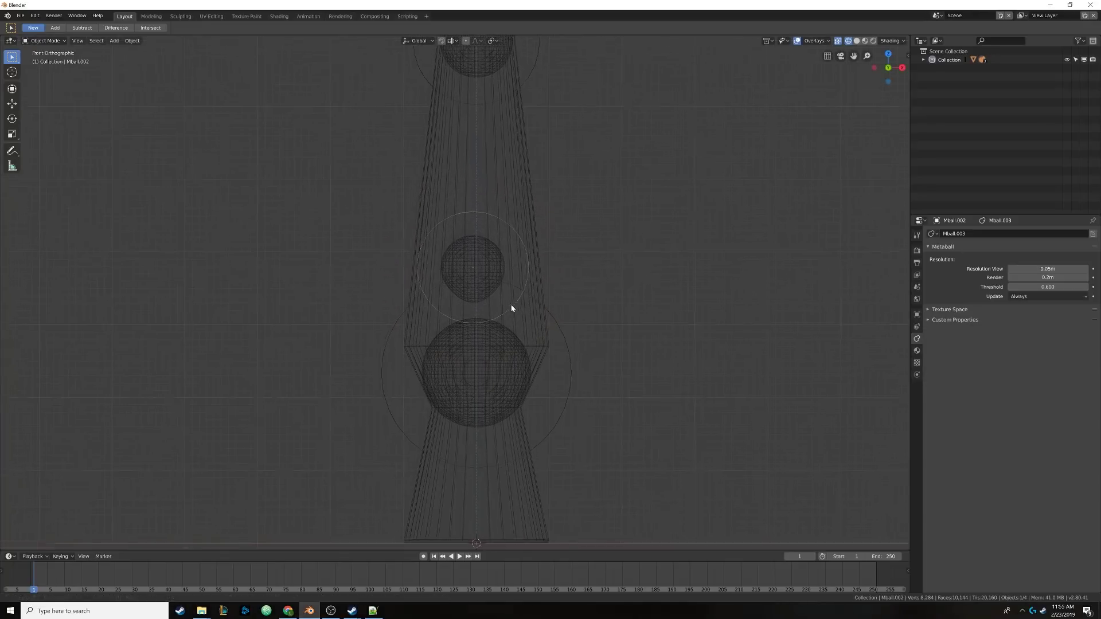
key("g")
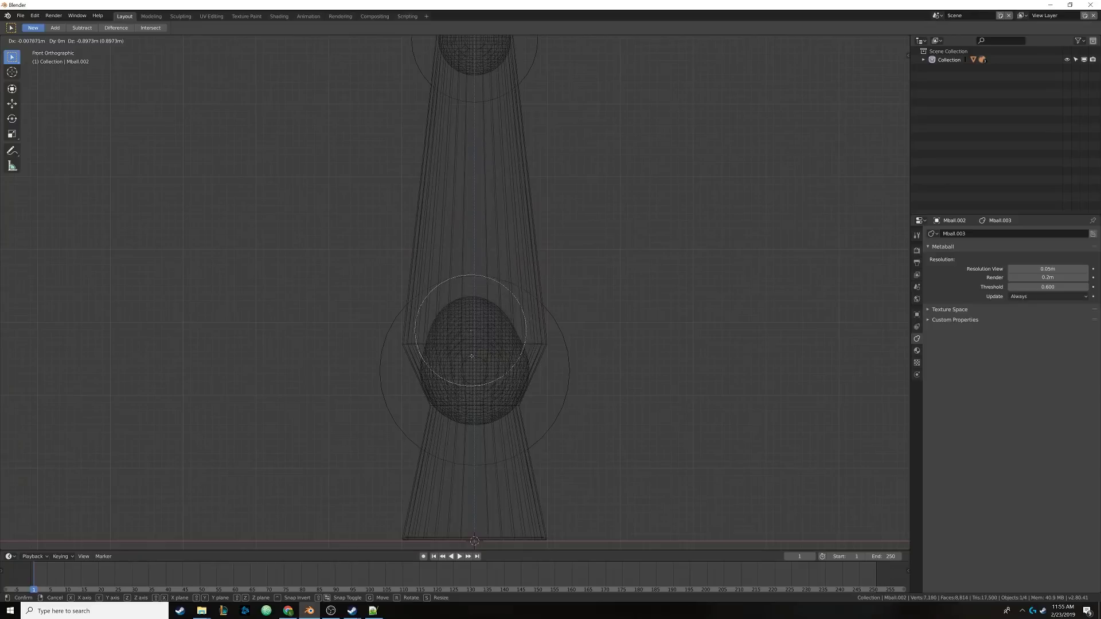
left_click(468, 332)
middle_click_drag(482, 289, 482, 320, "shift")
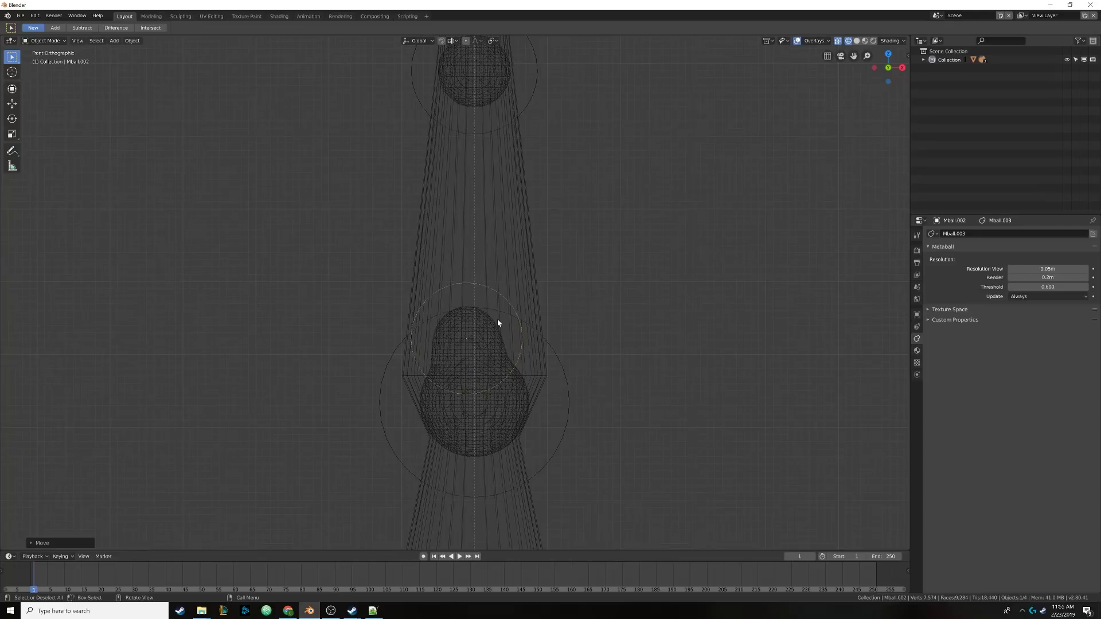
Step: Duplicate the small metaball below the top ball and scale the copy in Edit Mode to a radius of about 0.658 m
middle_click_drag(495, 318, 476, 356, "shift")
key("shift+d")
left_click(481, 256)
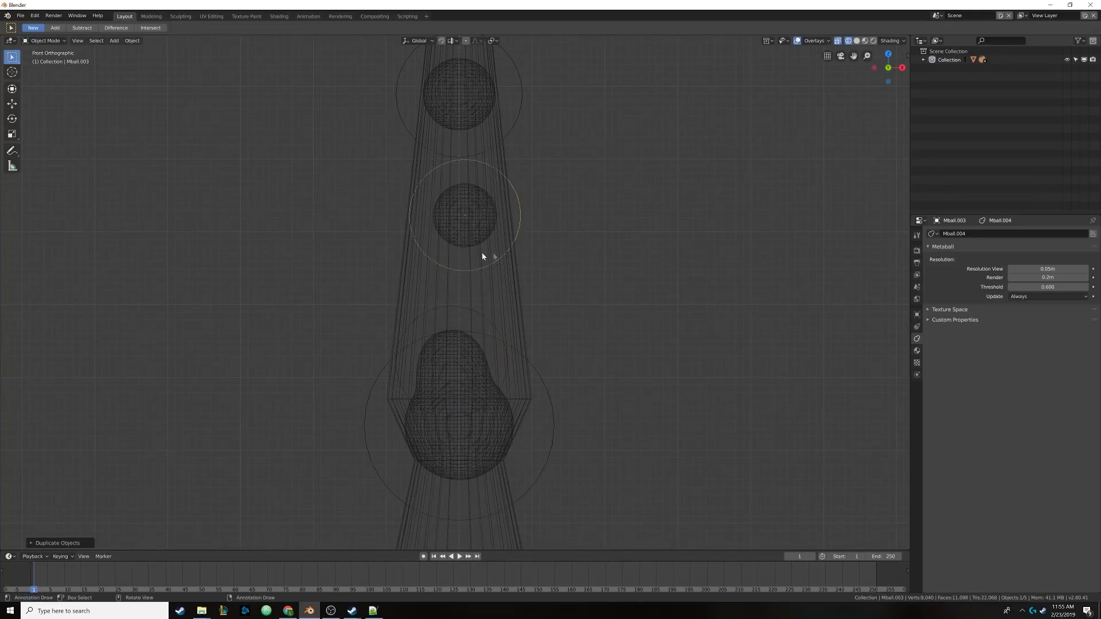
key("Tab")
key("s")
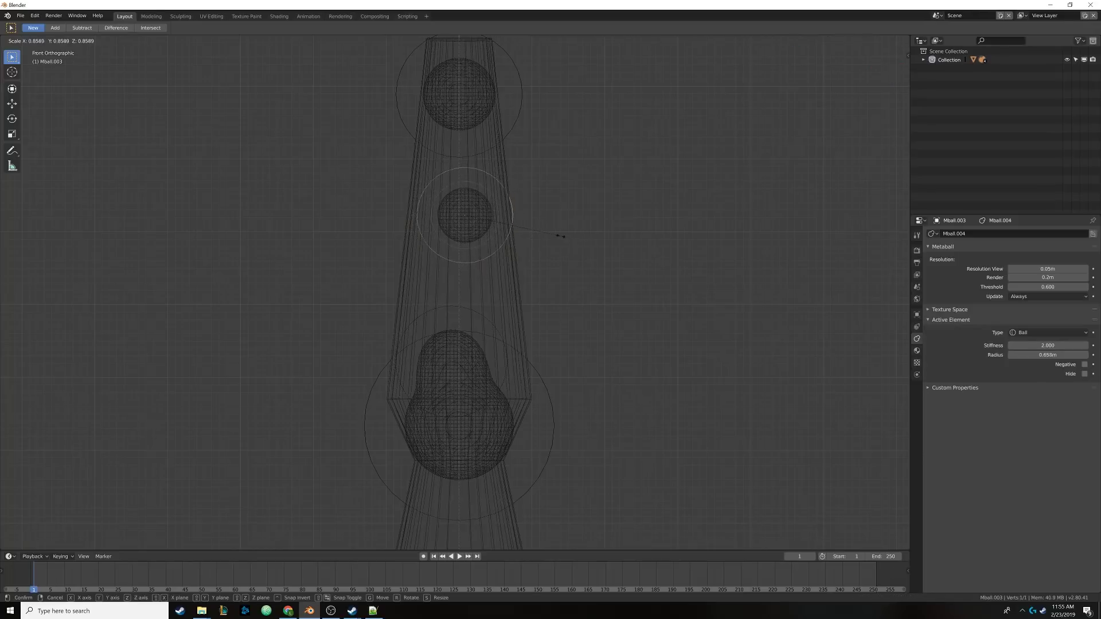
left_click(559, 235)
key("Tab")
middle_click_drag(499, 265, 530, 255, "shift")
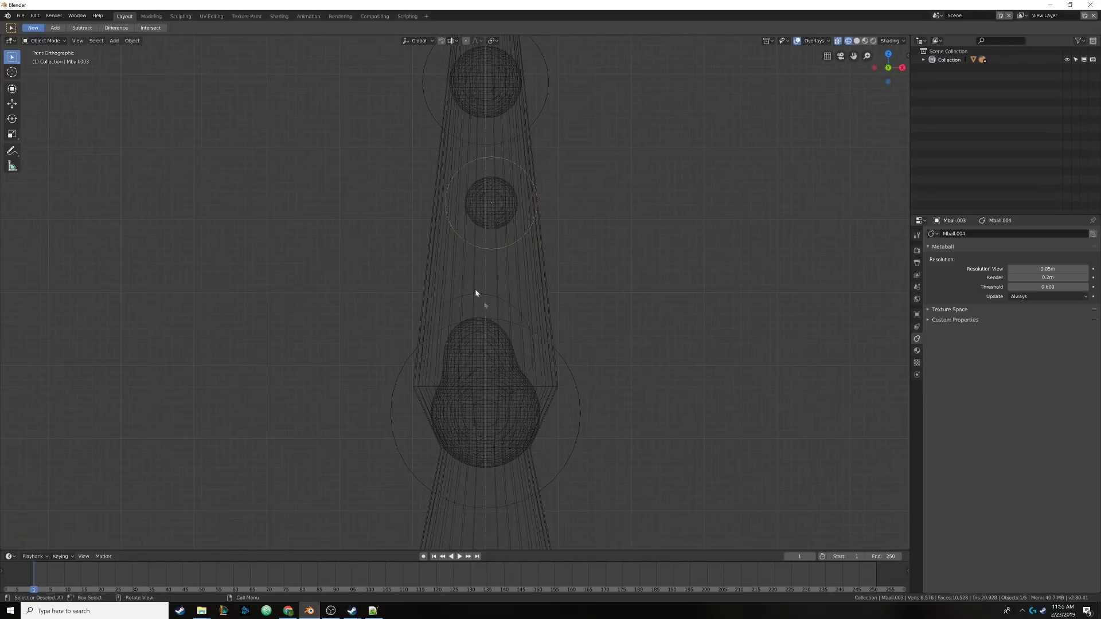
Step: Move the lower small metaball about 0.13 m along negative X and 0.26 m down, deeper into the large ball
left_click(501, 300)
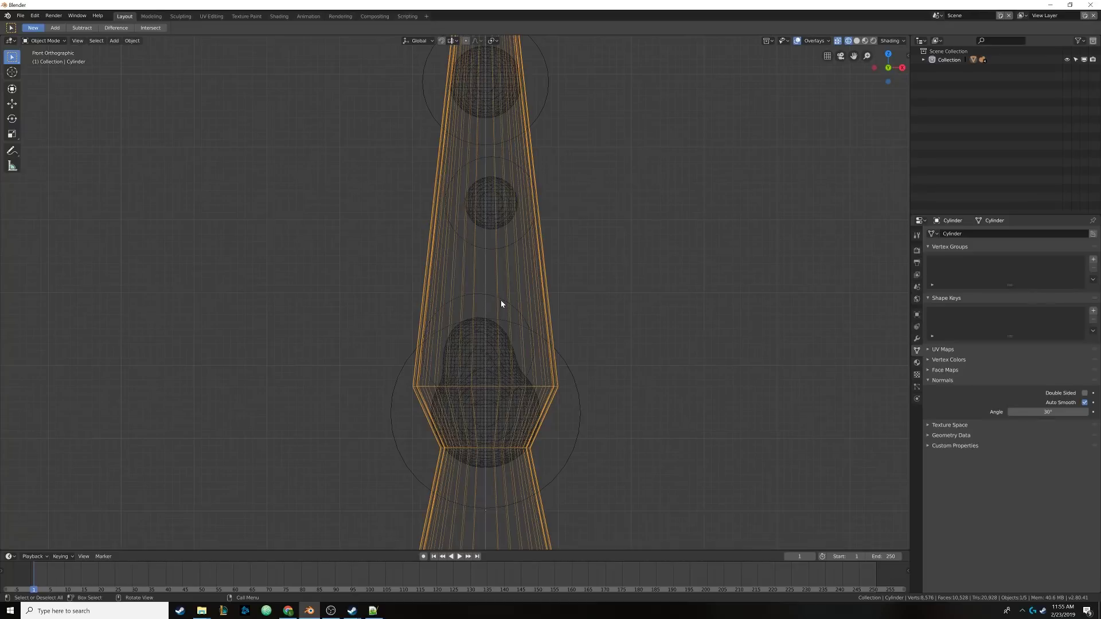
left_click(501, 299)
key("g")
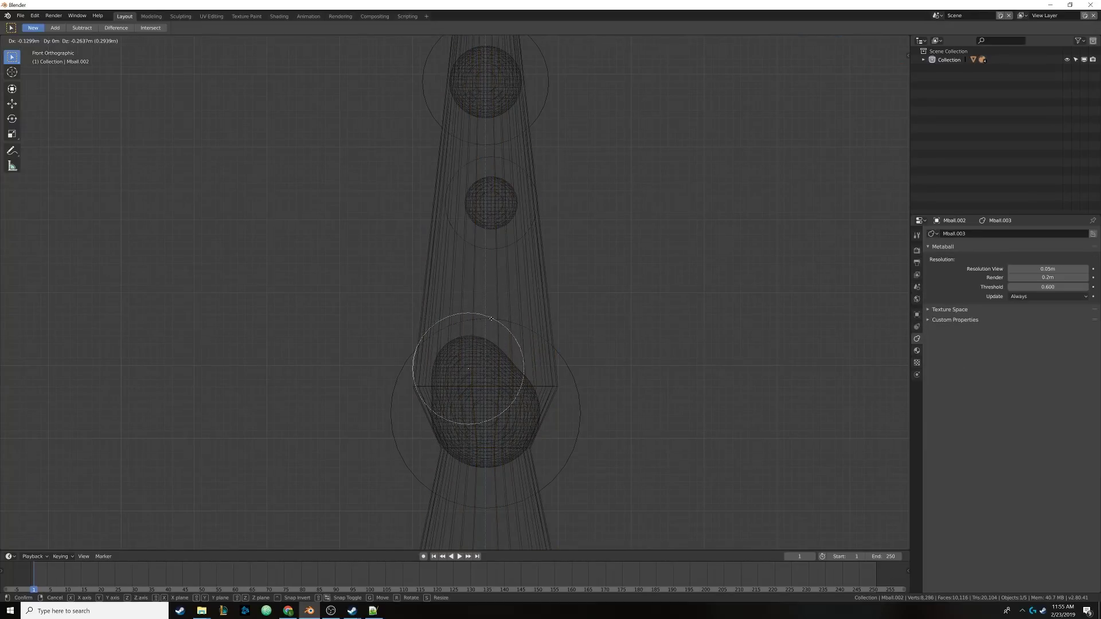
left_click(491, 319)
Step: Move the smallest metaball up to merge with the underside of the top ball
middle_click_drag(499, 263, 494, 295, "shift")
left_click(505, 276)
key("g")
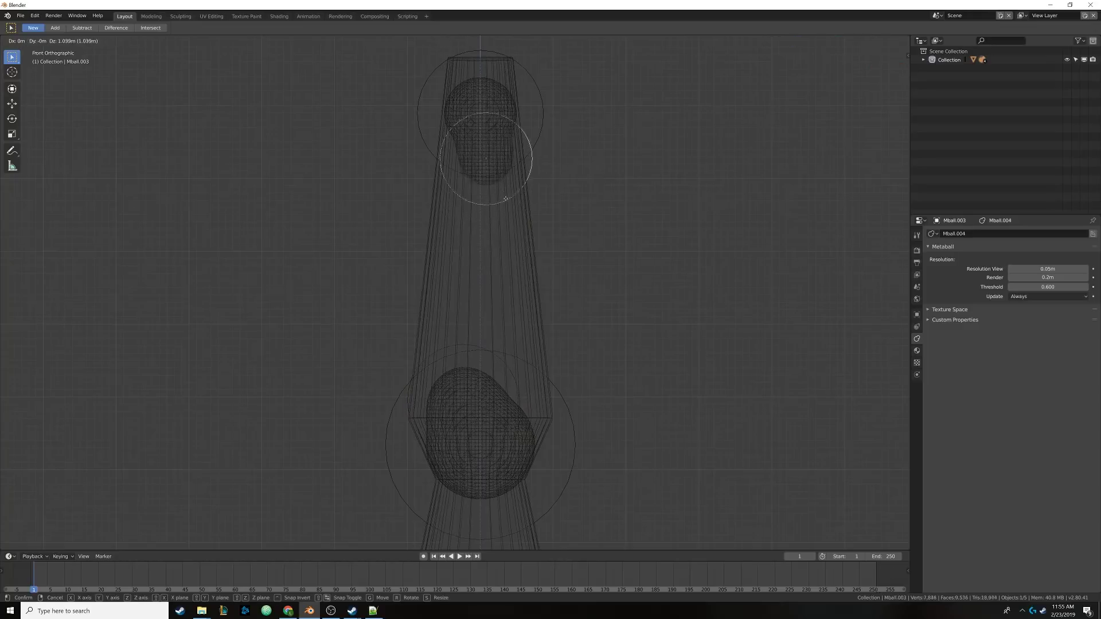
left_click(465, 251)
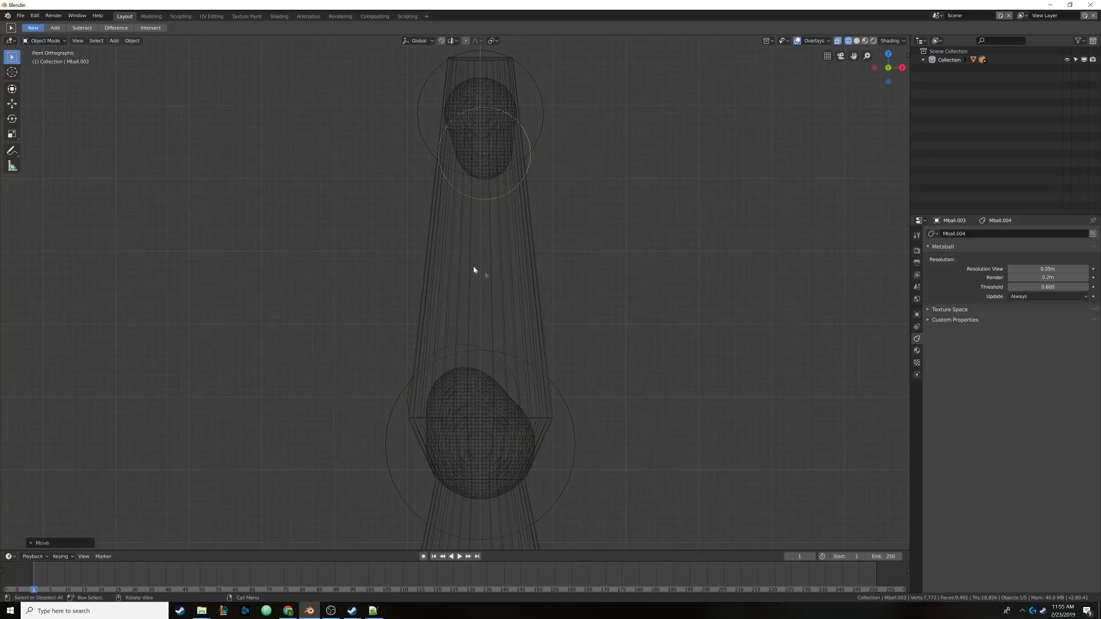
middle_click_drag(487, 286, 491, 273, "shift")
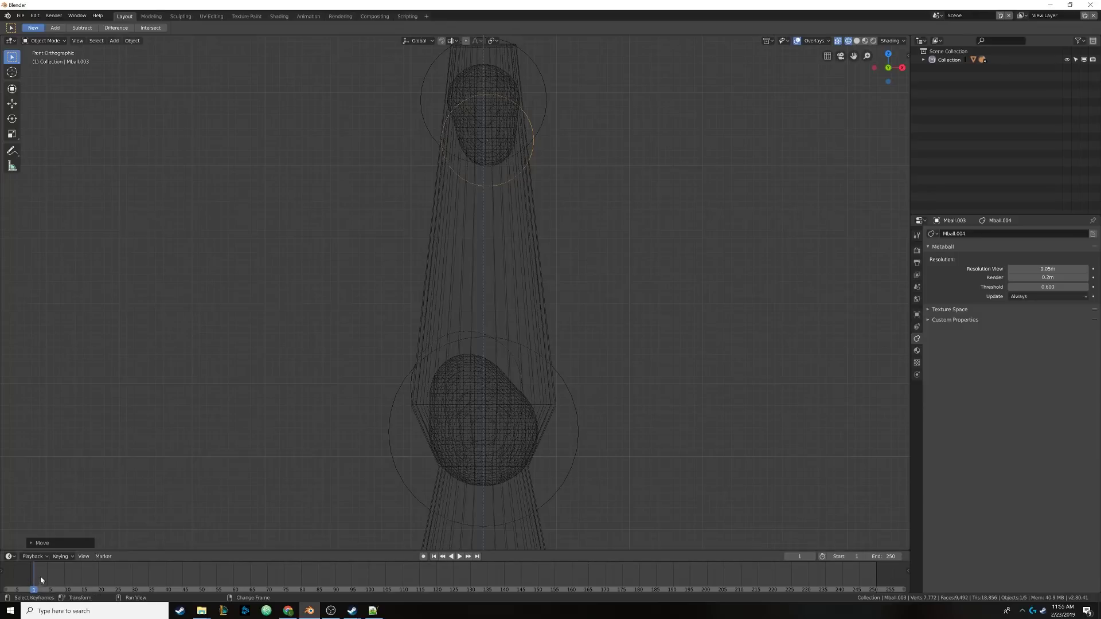
Step: Set the active keying set to Location and insert location keyframes for both small metaballs at frame 1
left_click(478, 335)
left_click(474, 355)
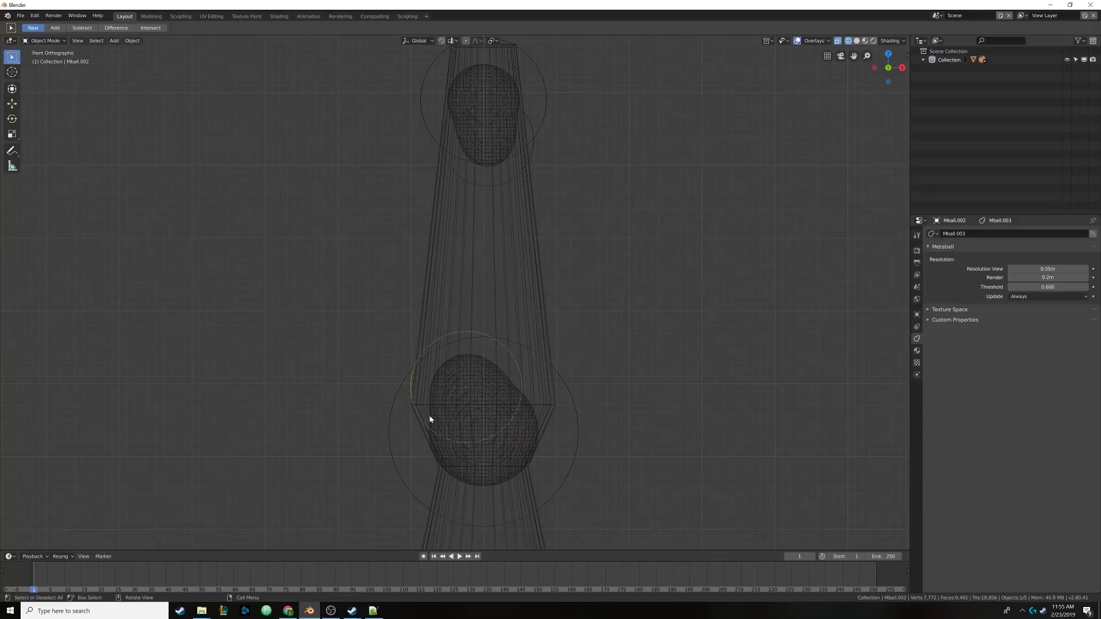
left_click(63, 558)
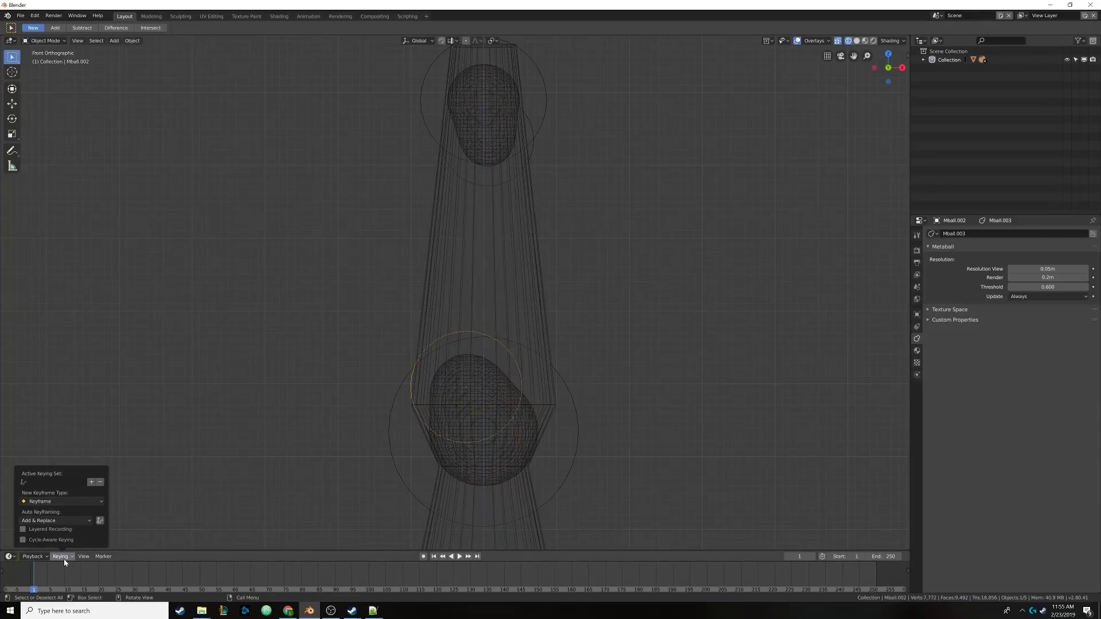
left_click(54, 481)
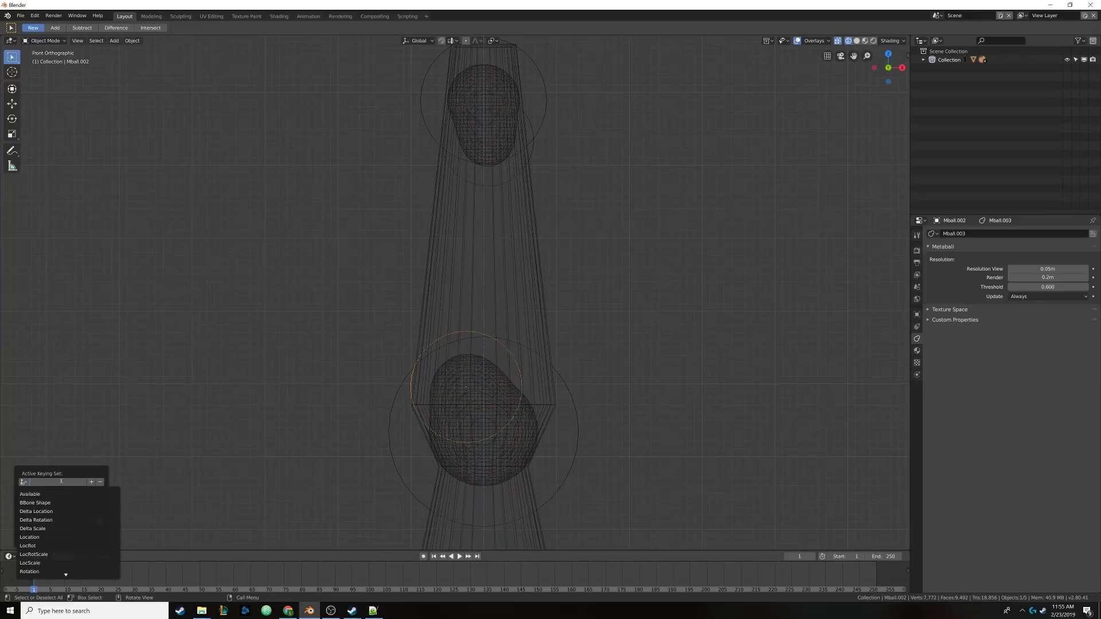
left_click(36, 537)
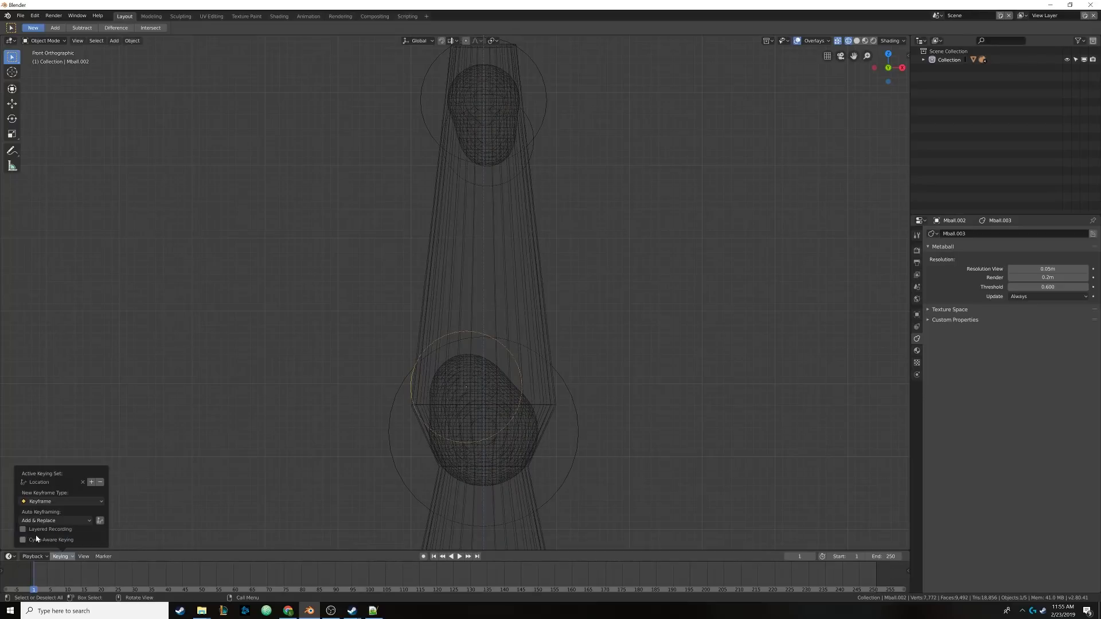
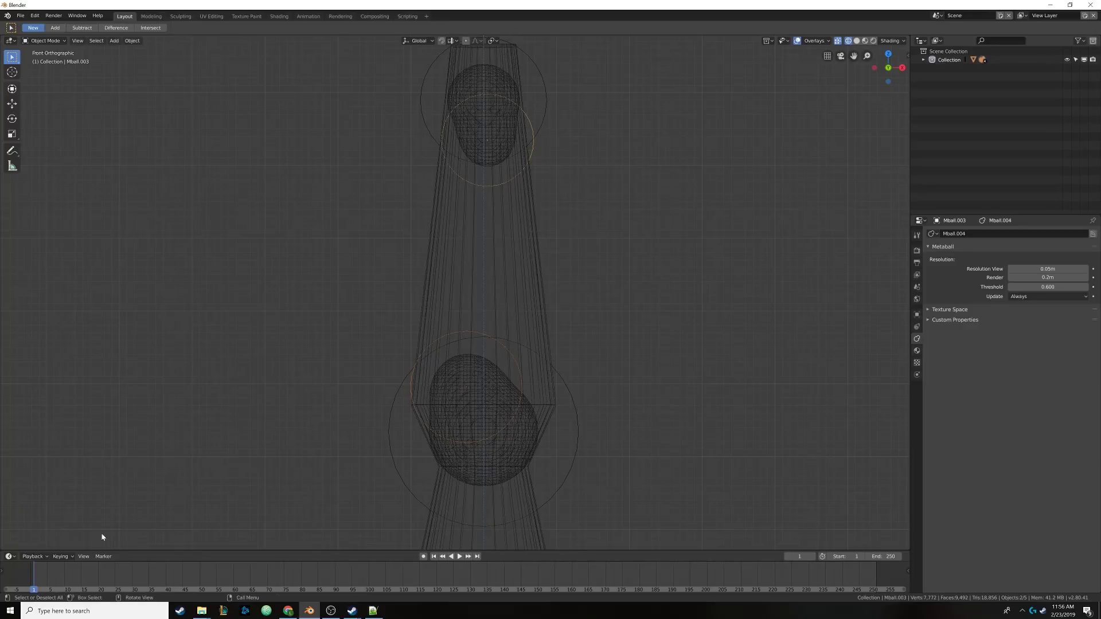
left_click(67, 556)
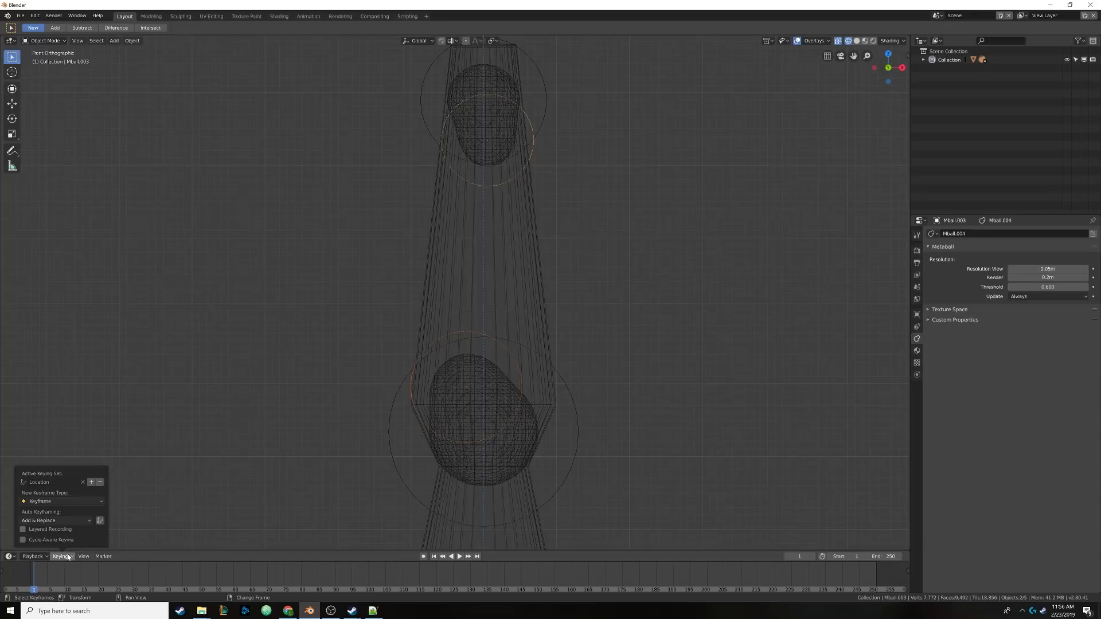
left_click(90, 482)
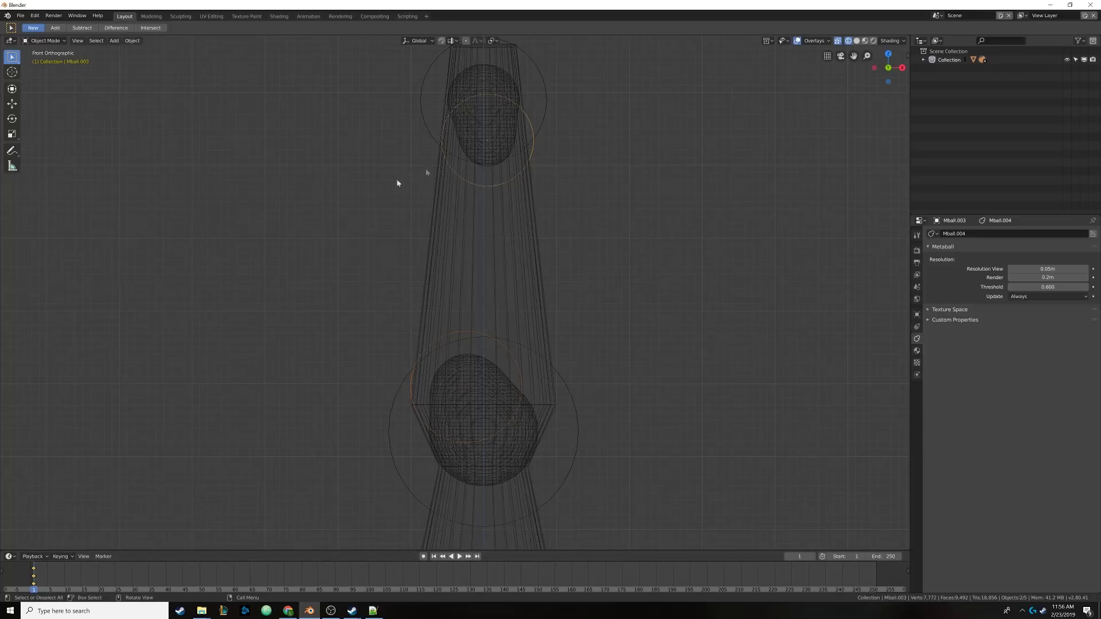
Step: Try moving the lower small metaball outside the lamp at frame 85 without keying it, and return to frame 1
left_click(465, 334)
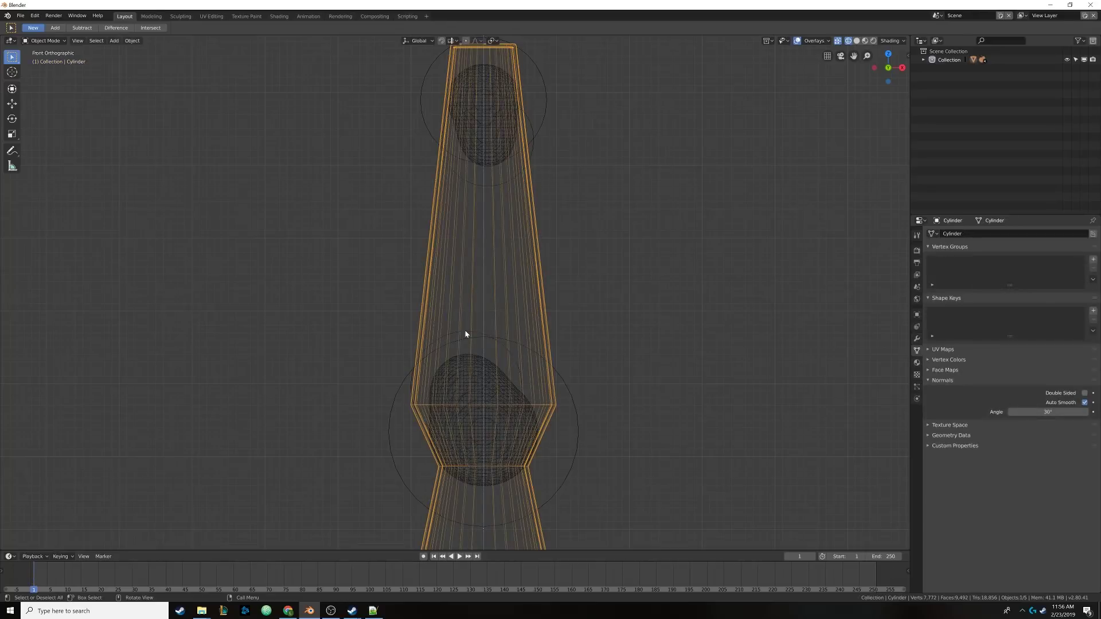
left_click(464, 333)
left_click(318, 573)
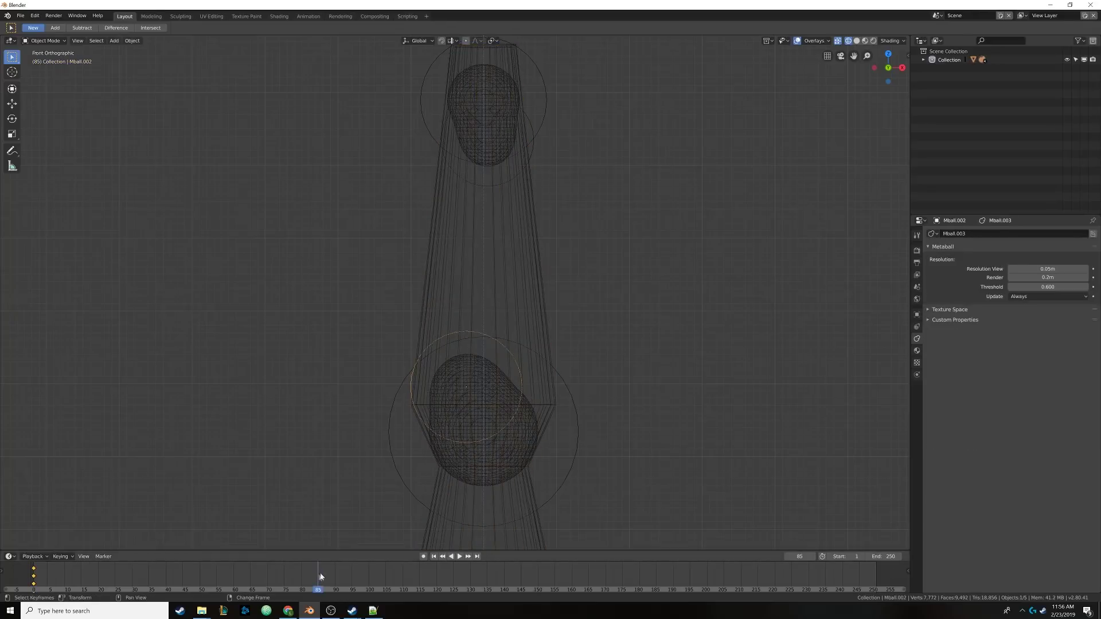
key("g")
left_click(263, 142)
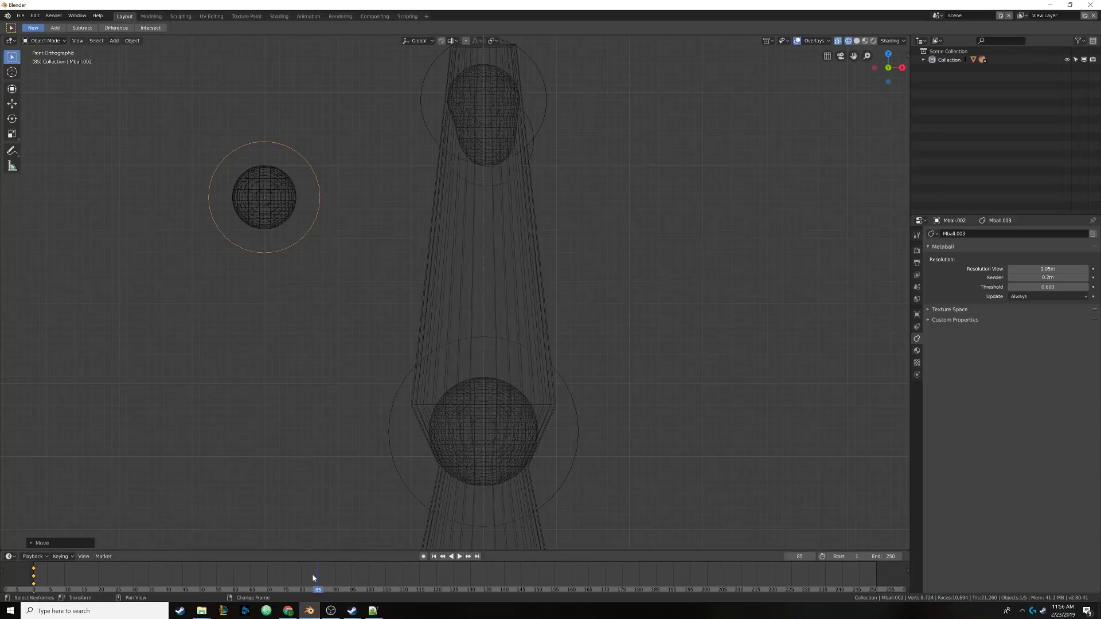
left_click(285, 583)
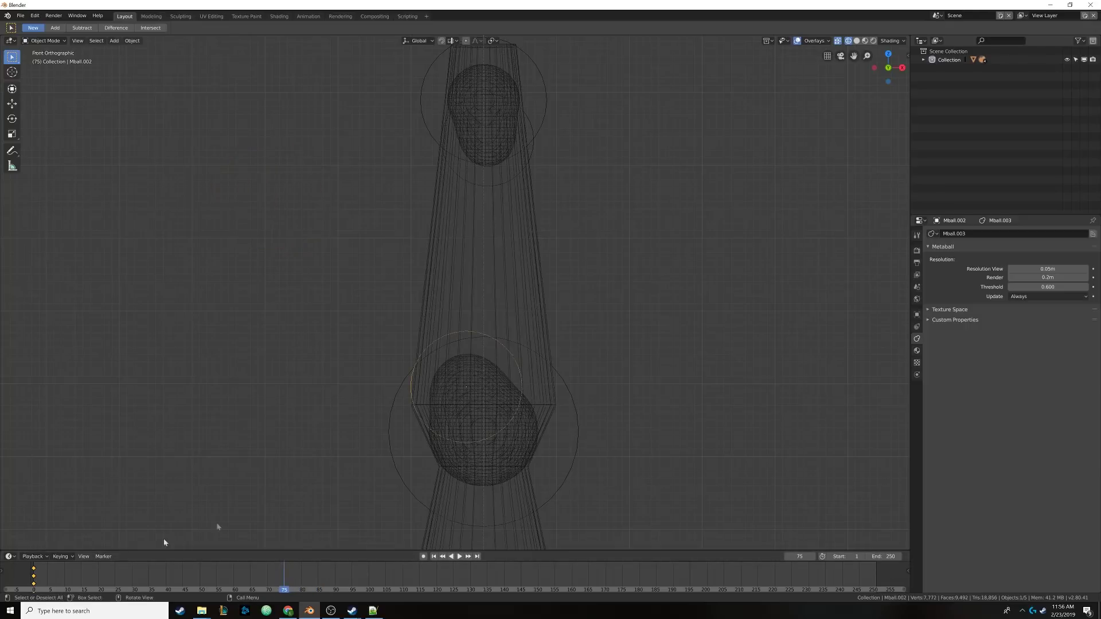
left_click_drag(43, 575, 34, 575)
Step: Switch to the Windows Calculator, compute 7 × 24 for a seven-second animation at 24 fps, and return to Blender
left_click(92, 610)
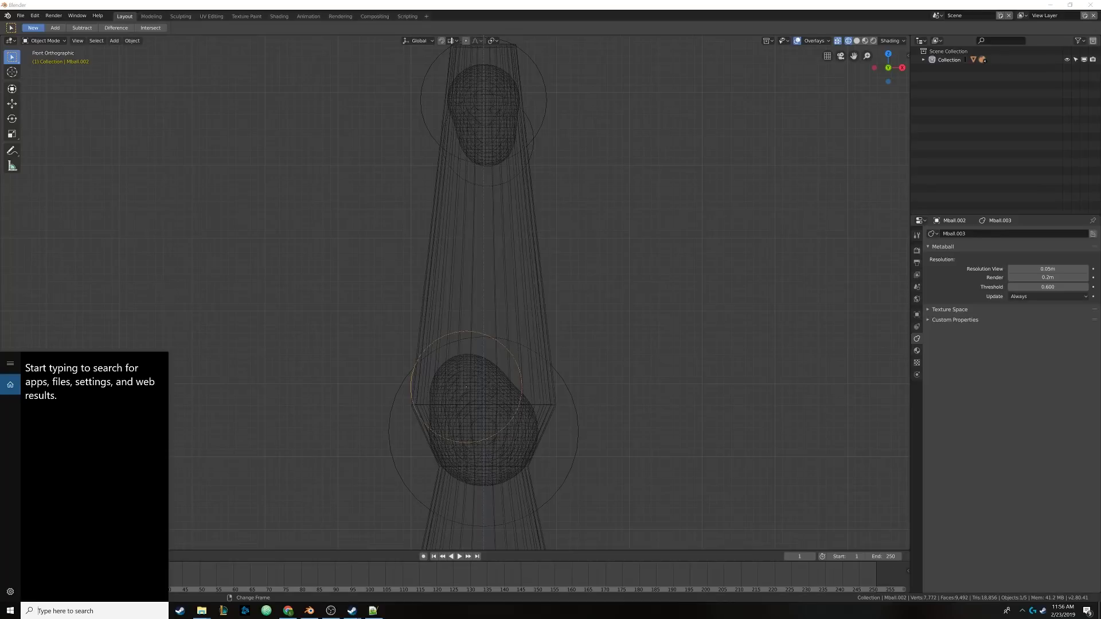
type("calc")
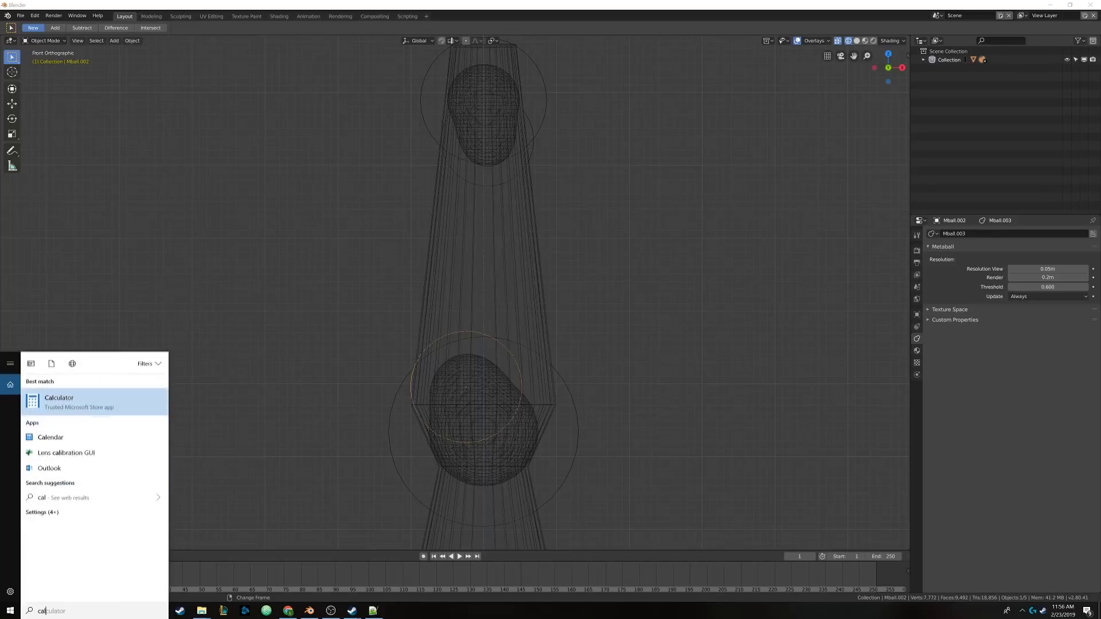
key("Return")
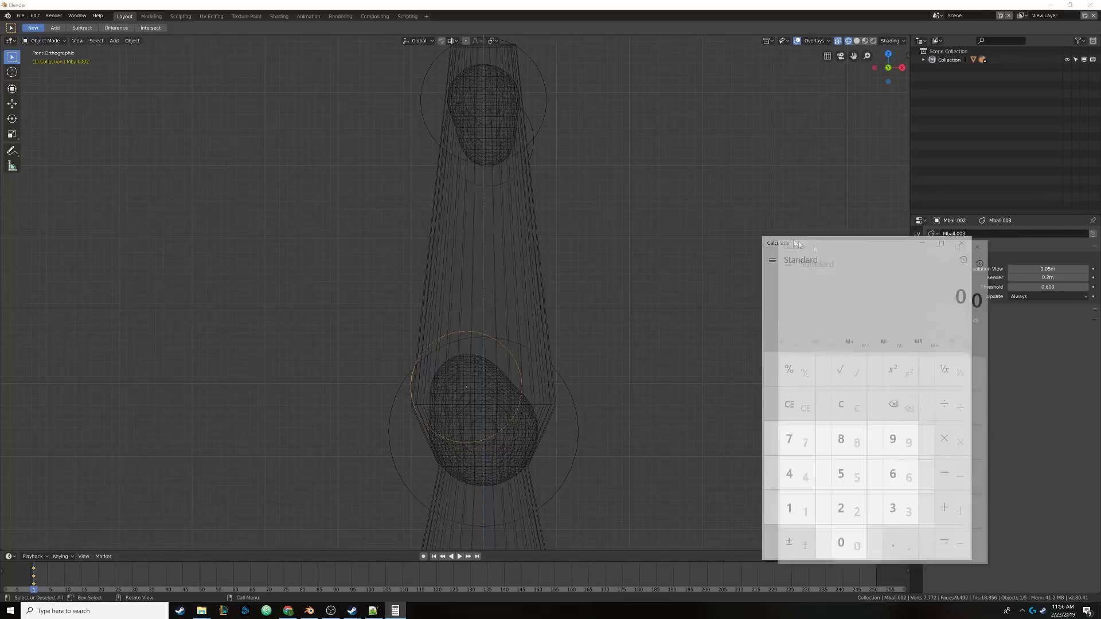
left_click_drag(814, 246, 605, 169)
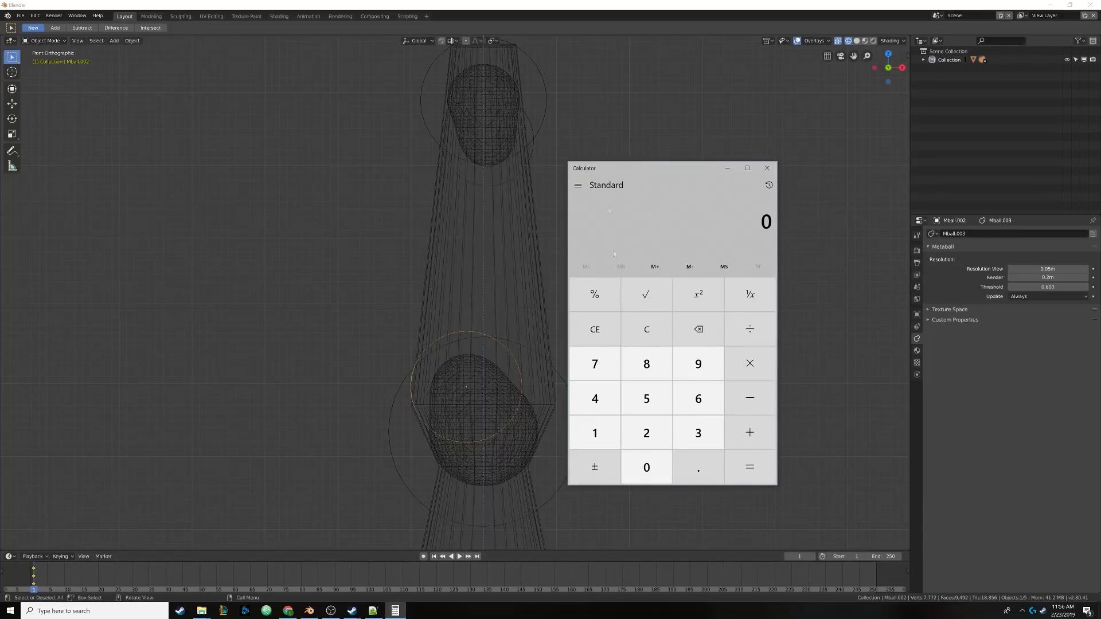
left_click(599, 365)
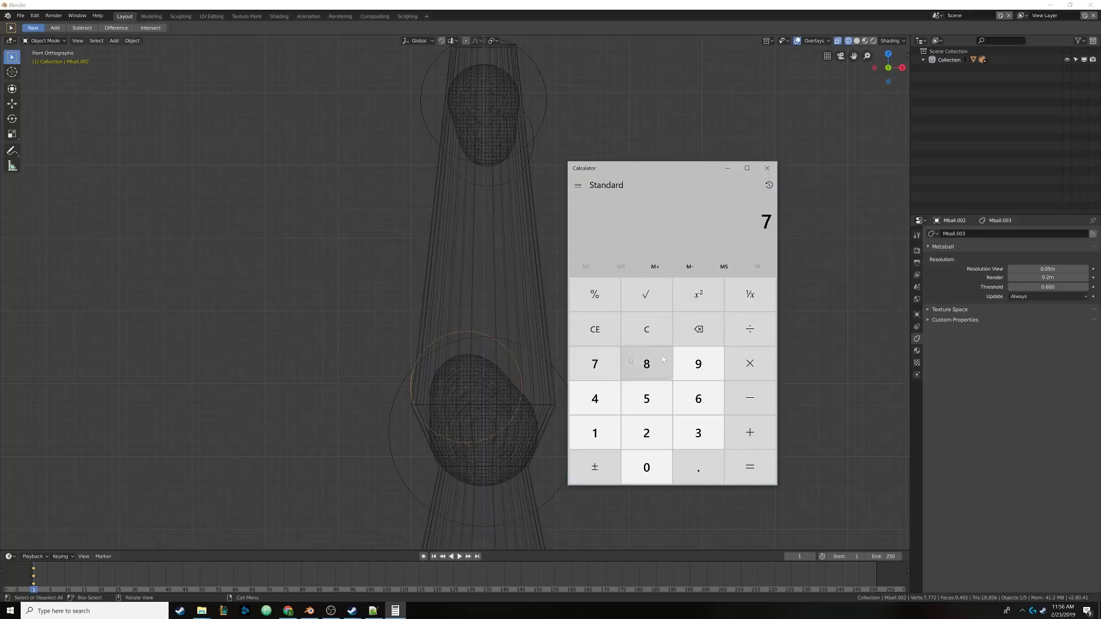
left_click(749, 363)
left_click(646, 433)
left_click(593, 401)
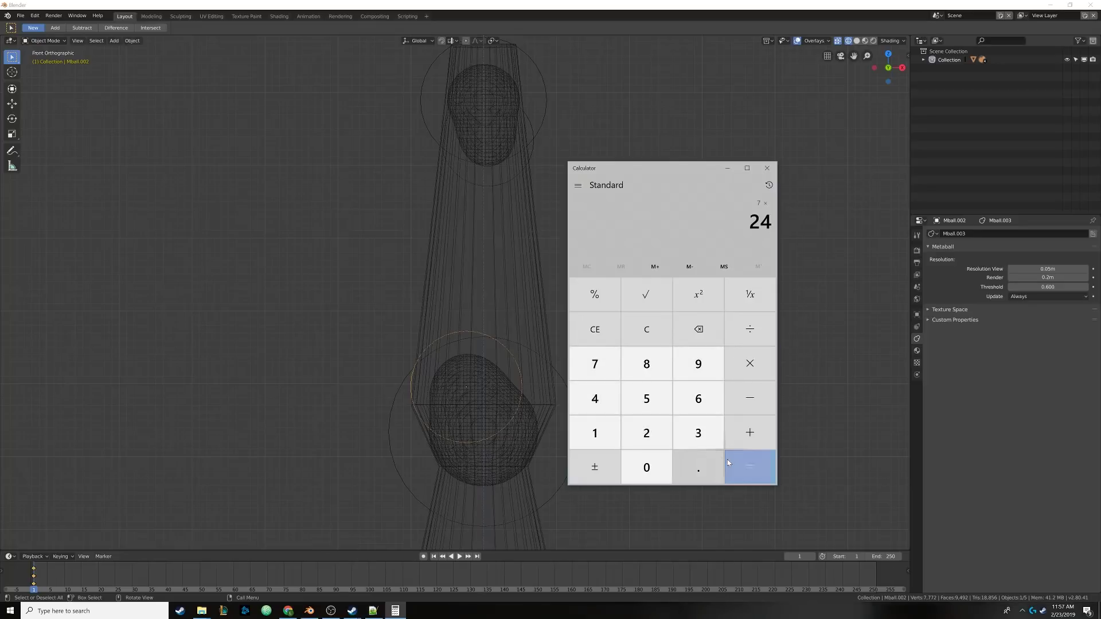
left_click(749, 467)
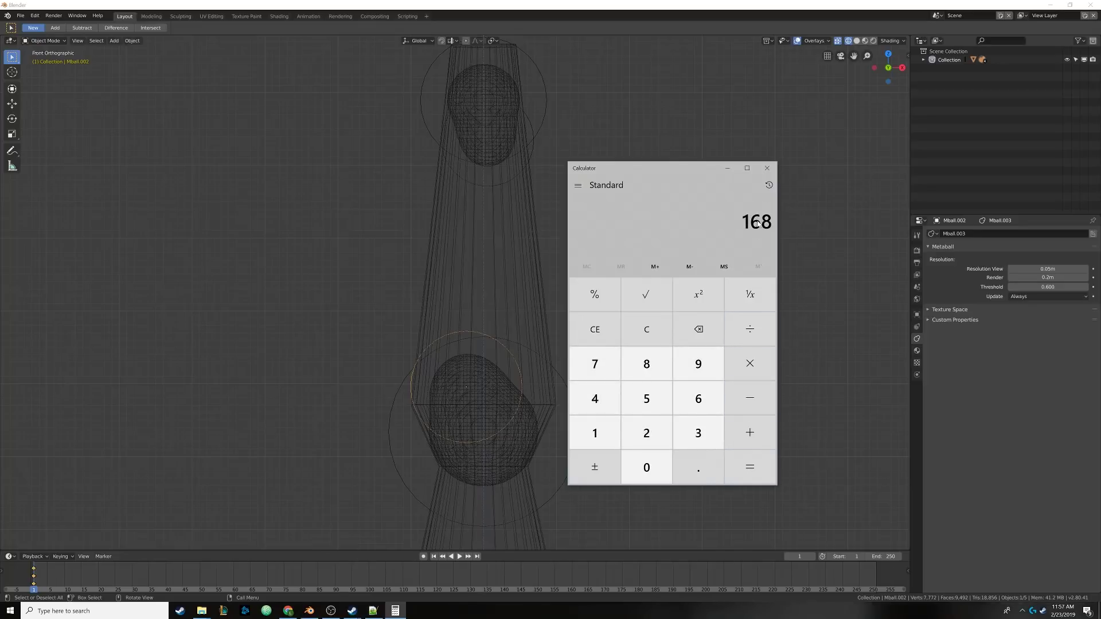
left_click(727, 168)
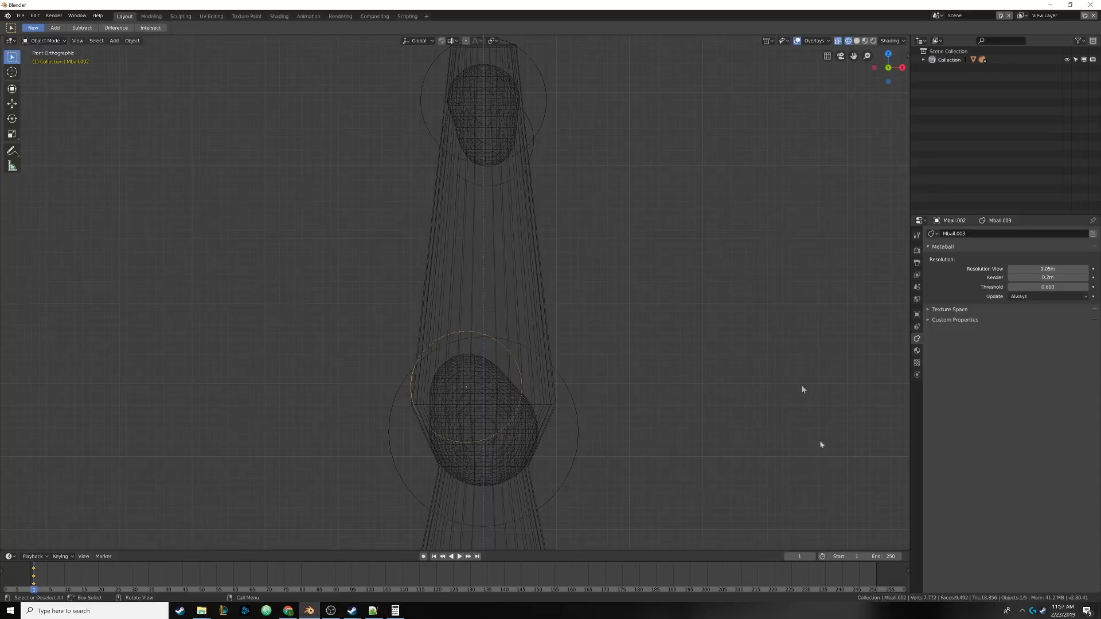
Step: Set the animation's end frame to 168
left_click(884, 556)
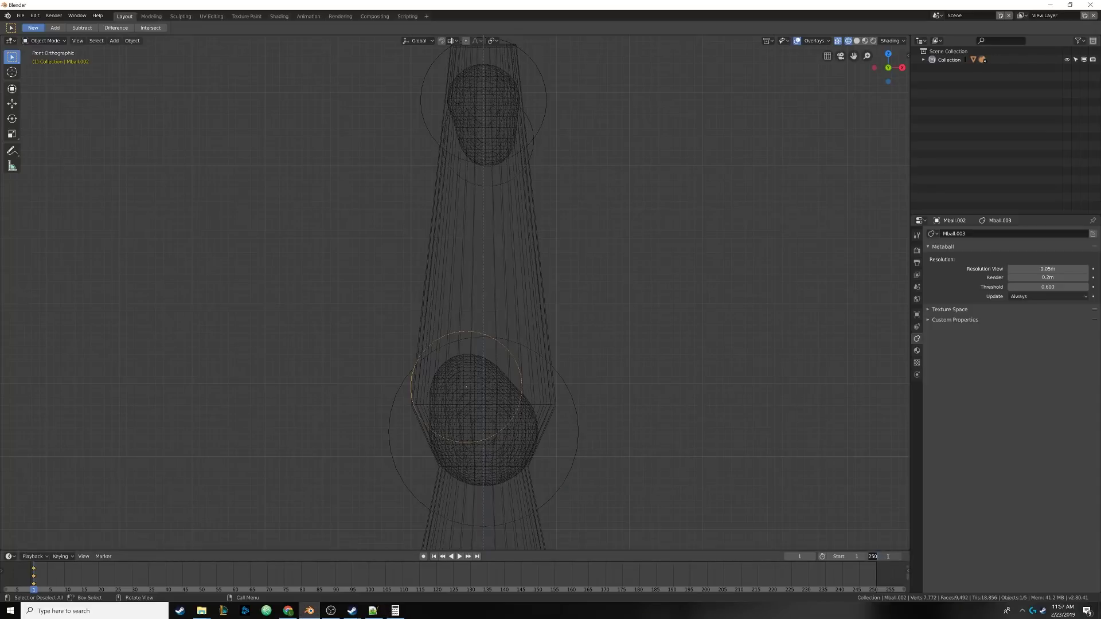
type("168")
key("Return")
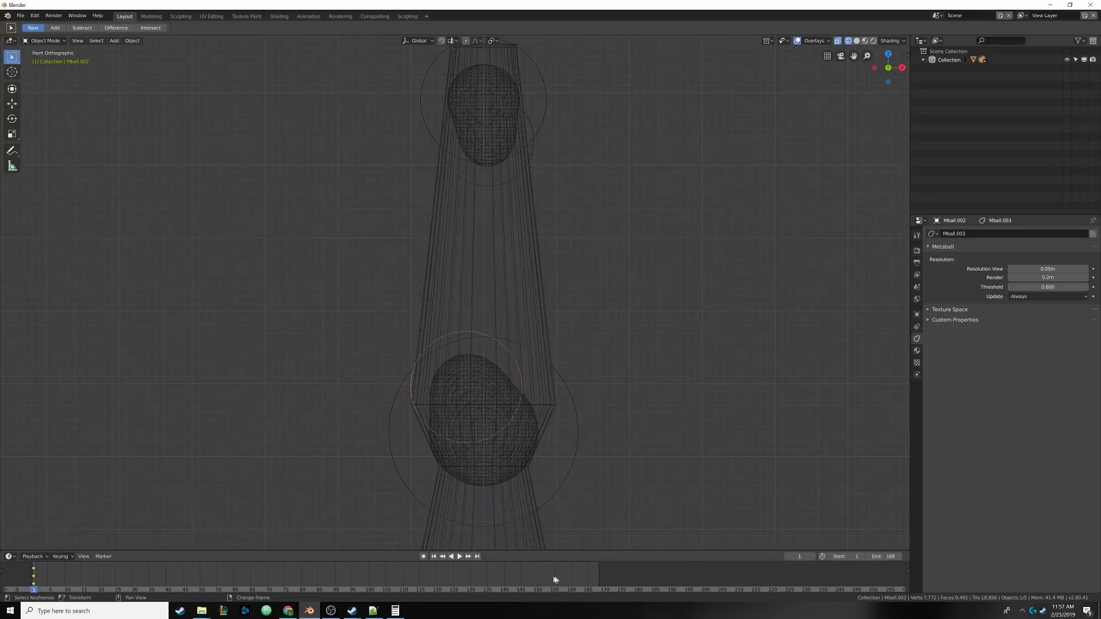
Step: At frame 168, move the larger of the two small metaballs about 3.4 m up to merge with the top ball
middle_click_drag(553, 576, 679, 579)
scroll(655, 580, "up", 2)
scroll(693, 580, "up", 1)
scroll(681, 580, "up", 1)
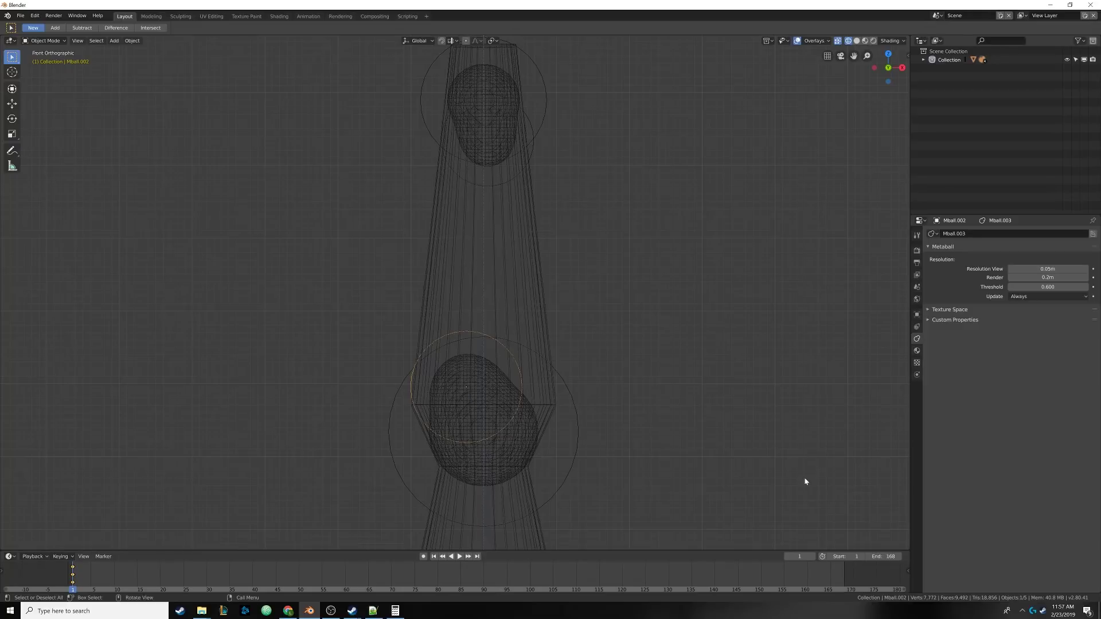
left_click(844, 573)
key("g")
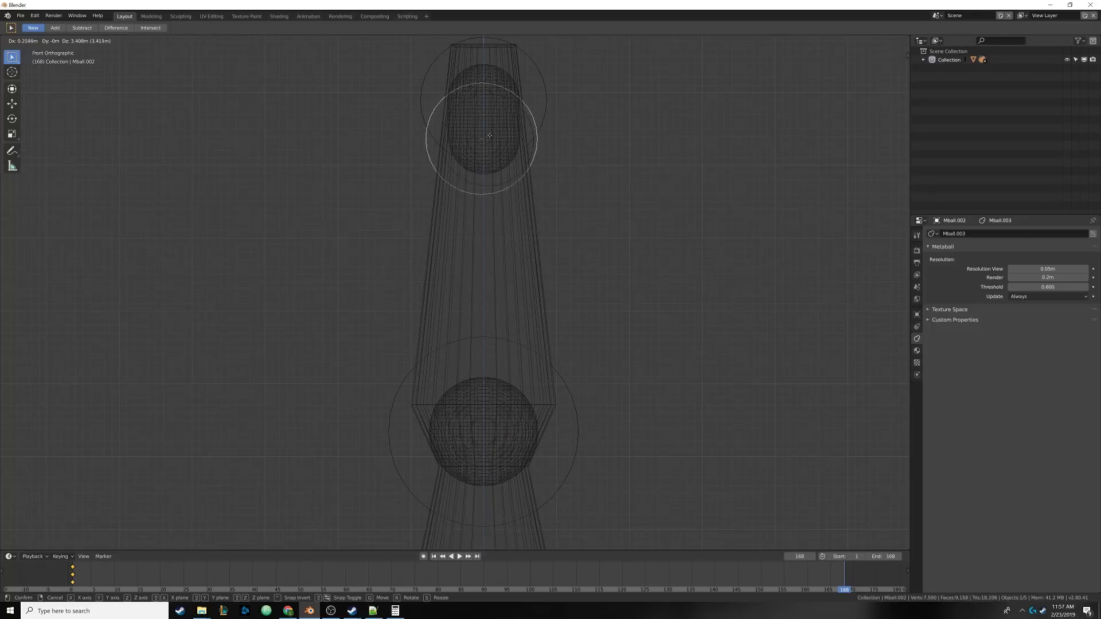
left_click(512, 144)
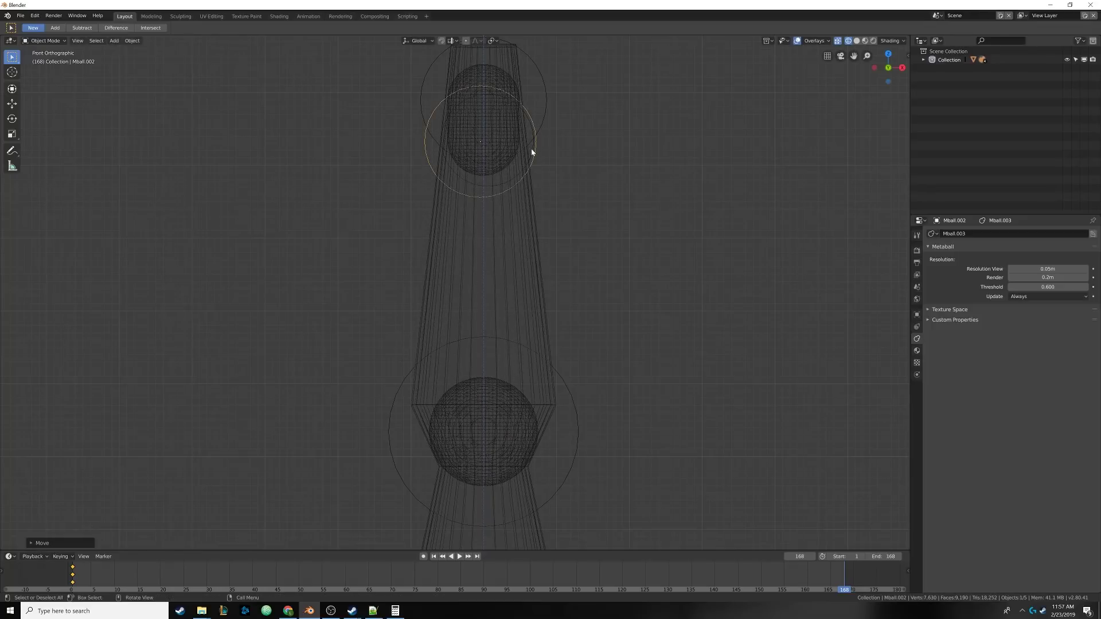
Step: Move the smallest metaball down from the top ball so it merges with the upper part of the large lower ball
left_click(532, 150)
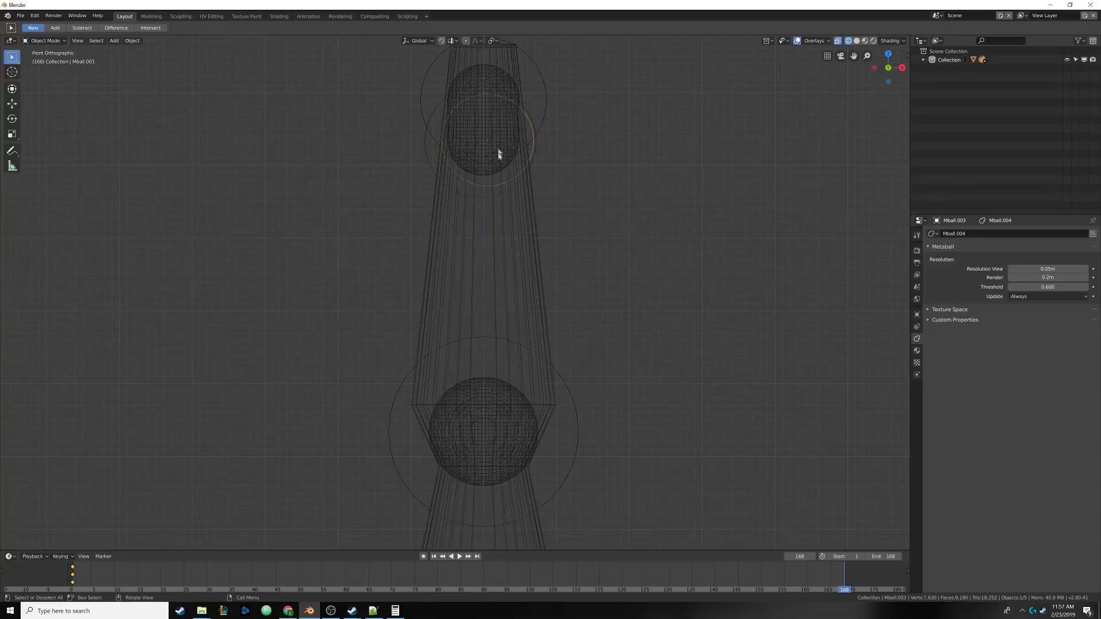
key("g")
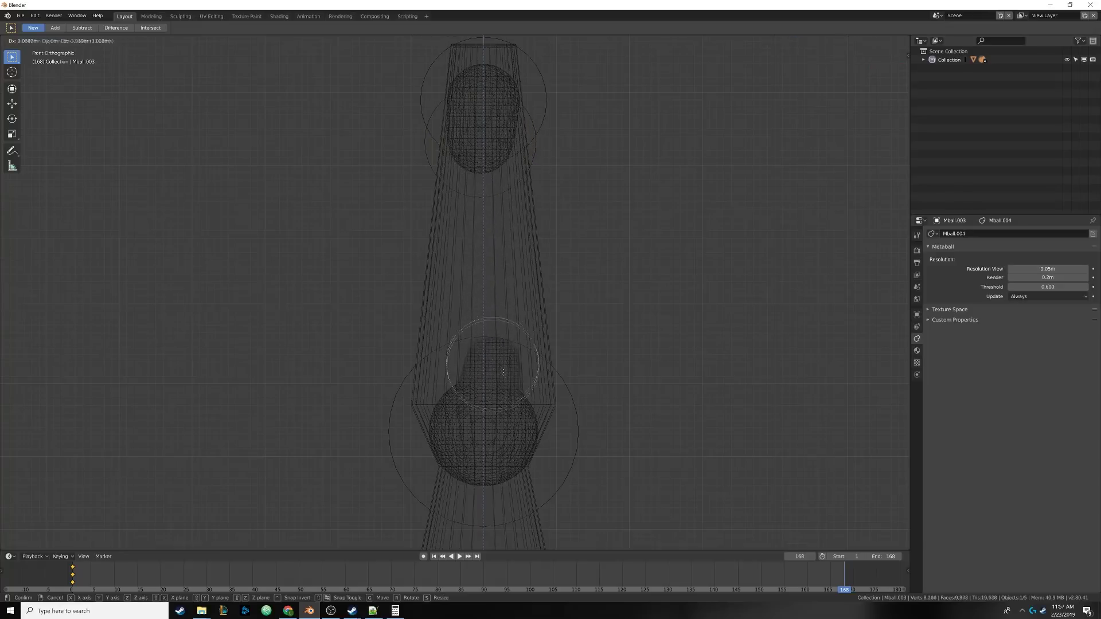
left_click(505, 401)
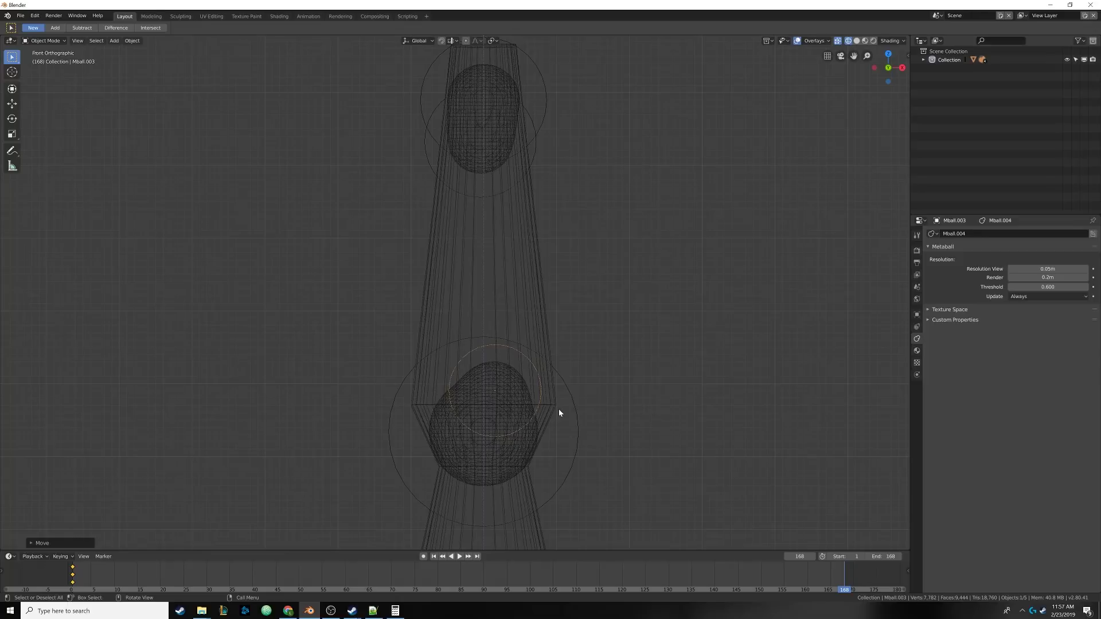
Step: Select both small metaballs together and insert Location keyframes for them at frame 168
left_click(537, 151)
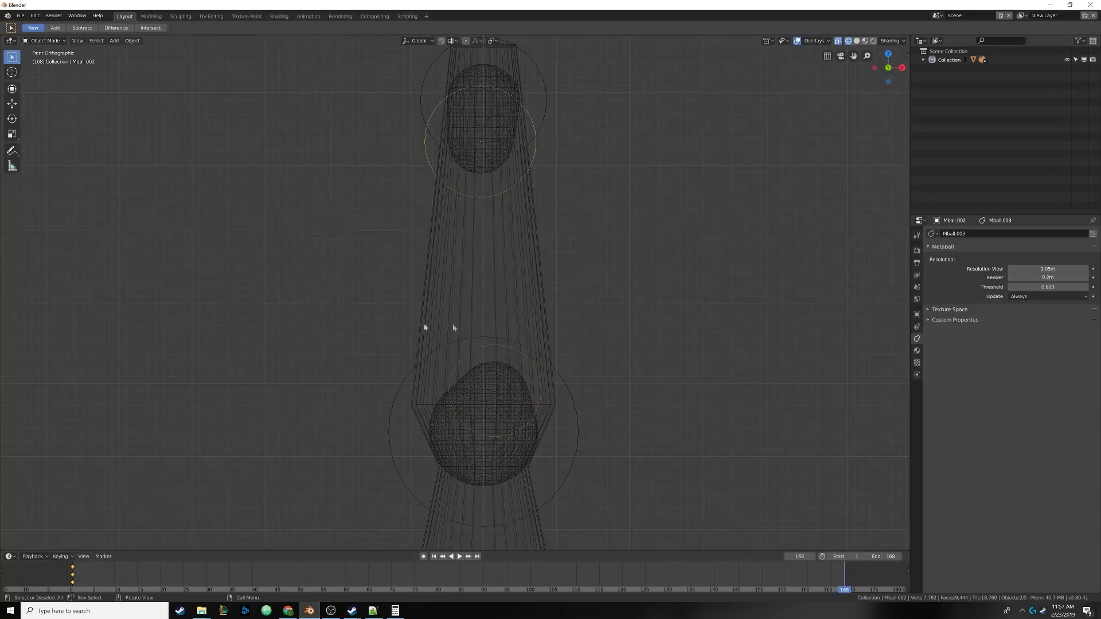
left_click(67, 556)
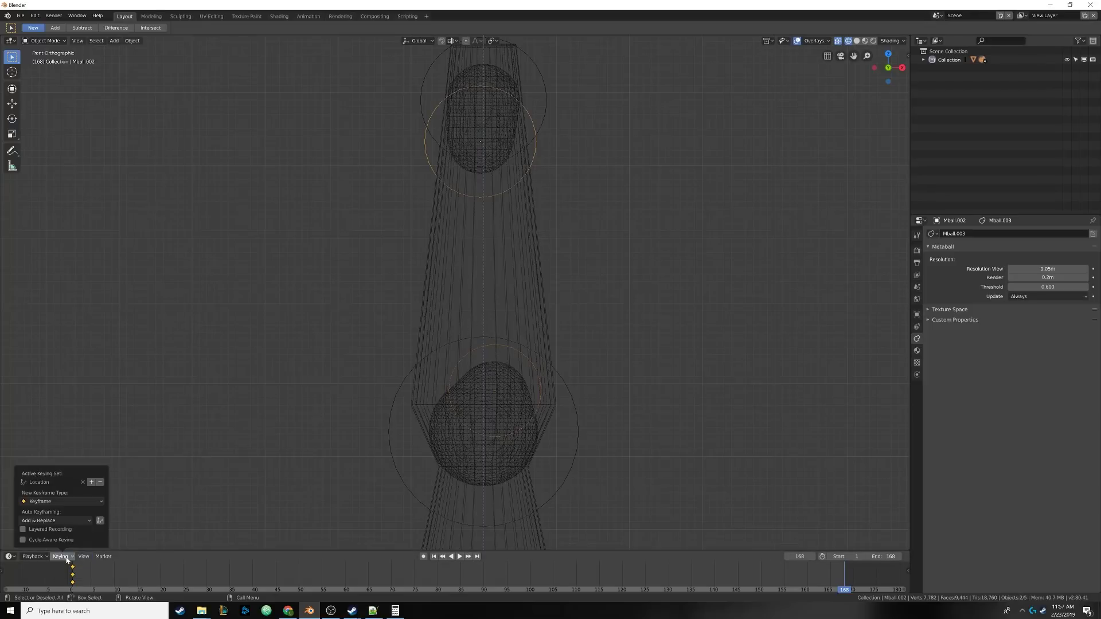
left_click(91, 483)
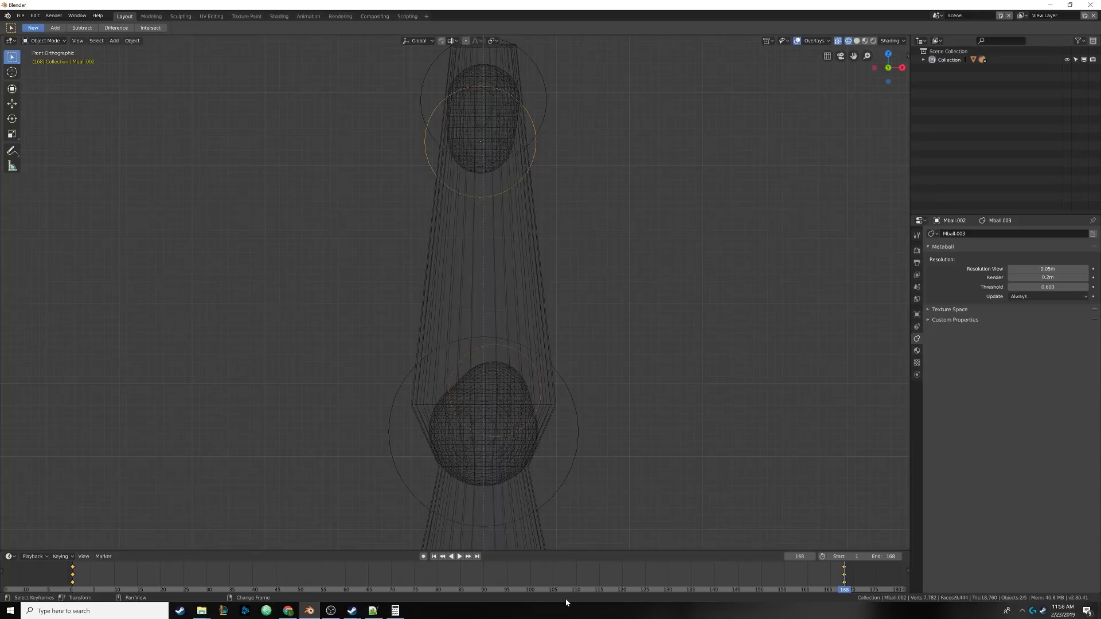
Step: Play the animation from frame 1 to check how the small metaballs travel between the two ends, and stop playback
right_click(73, 574)
left_click(459, 556)
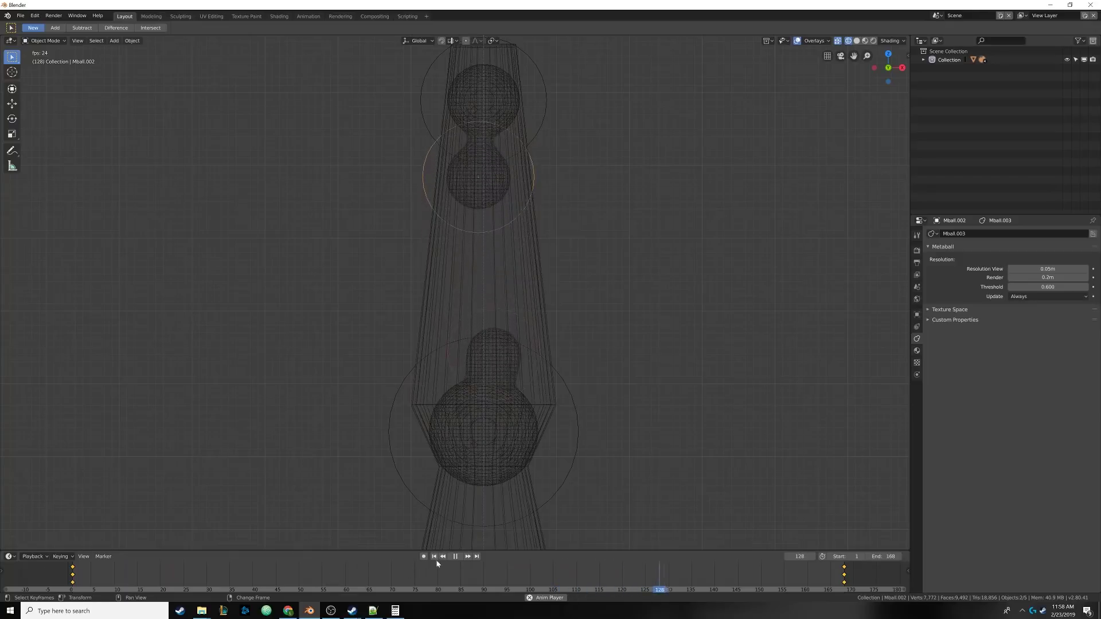
key("space")
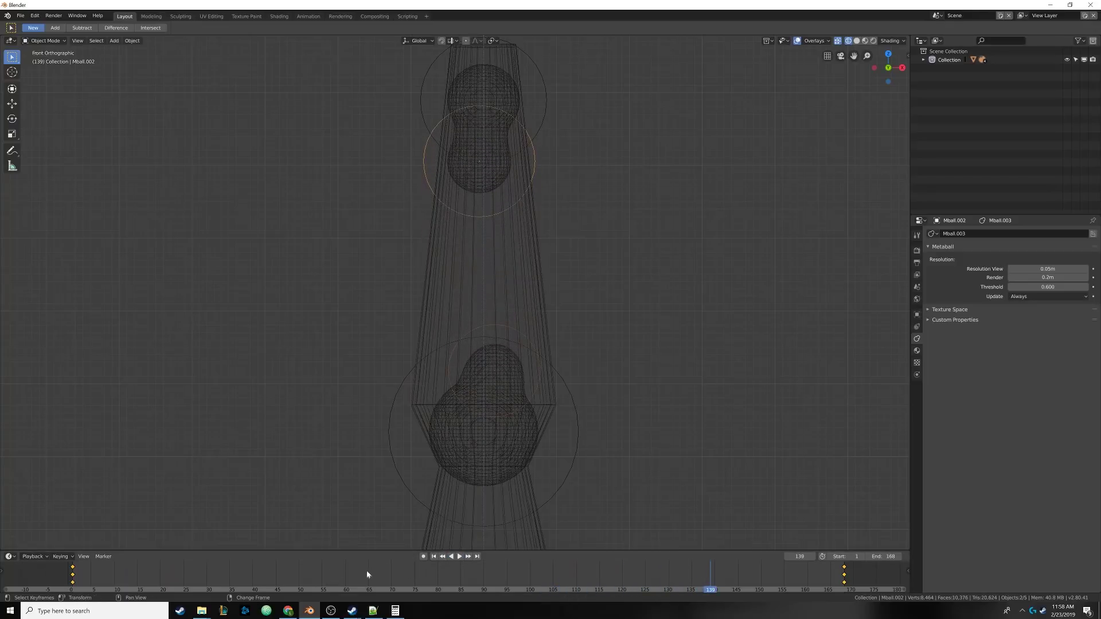
Step: At frame 63, select only the rising small metaball and insert a Location keyframe at its current position
right_click_drag(395, 577, 359, 582)
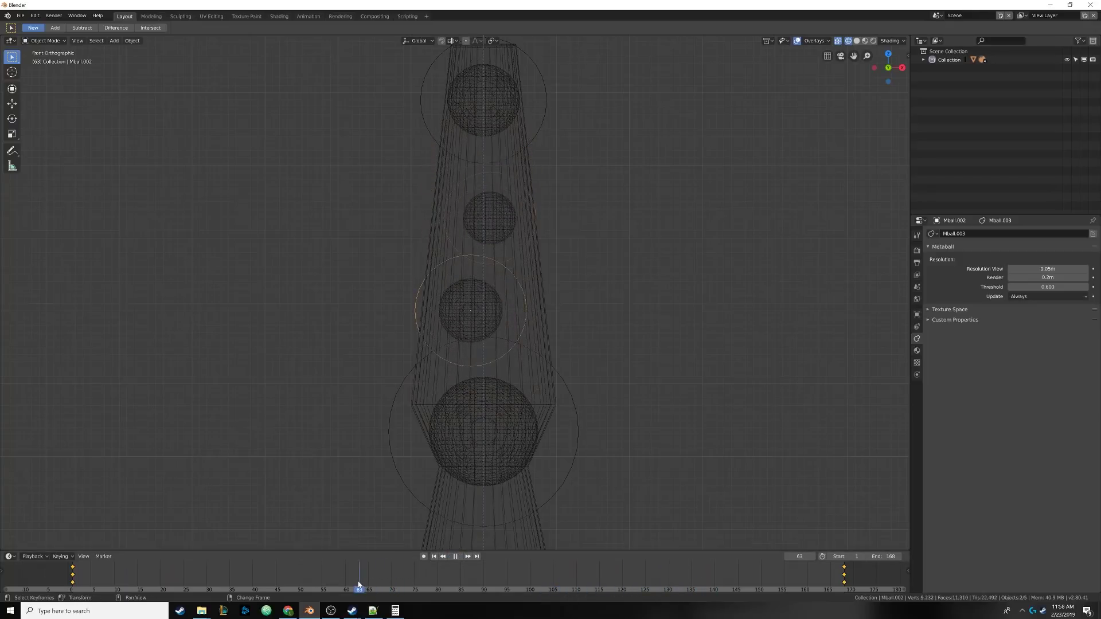
left_click(523, 289)
left_click(521, 290)
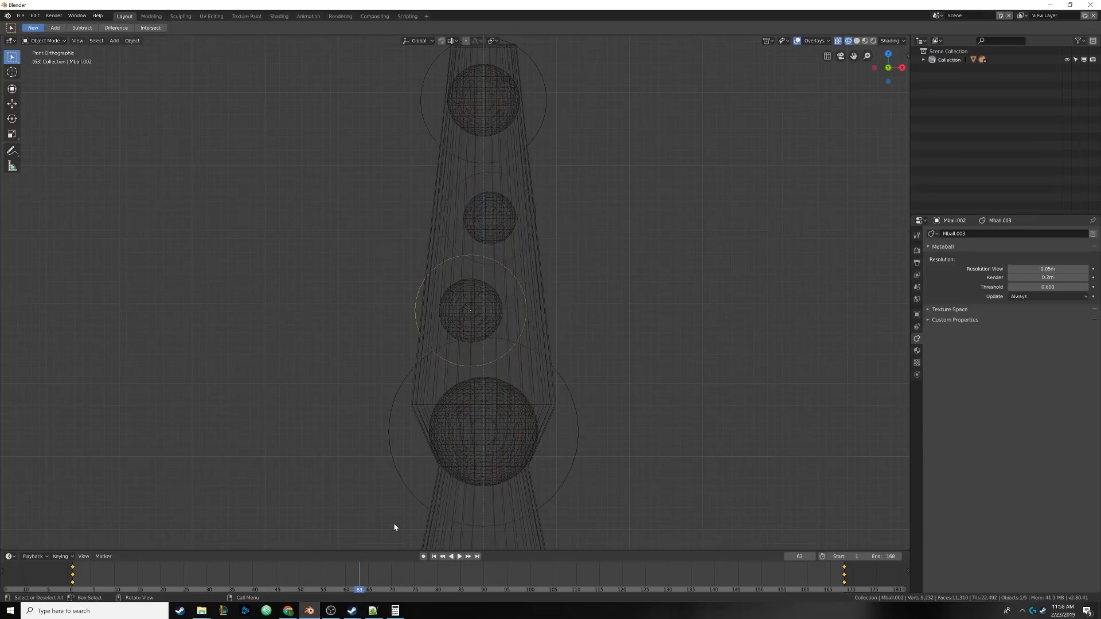
left_click(60, 556)
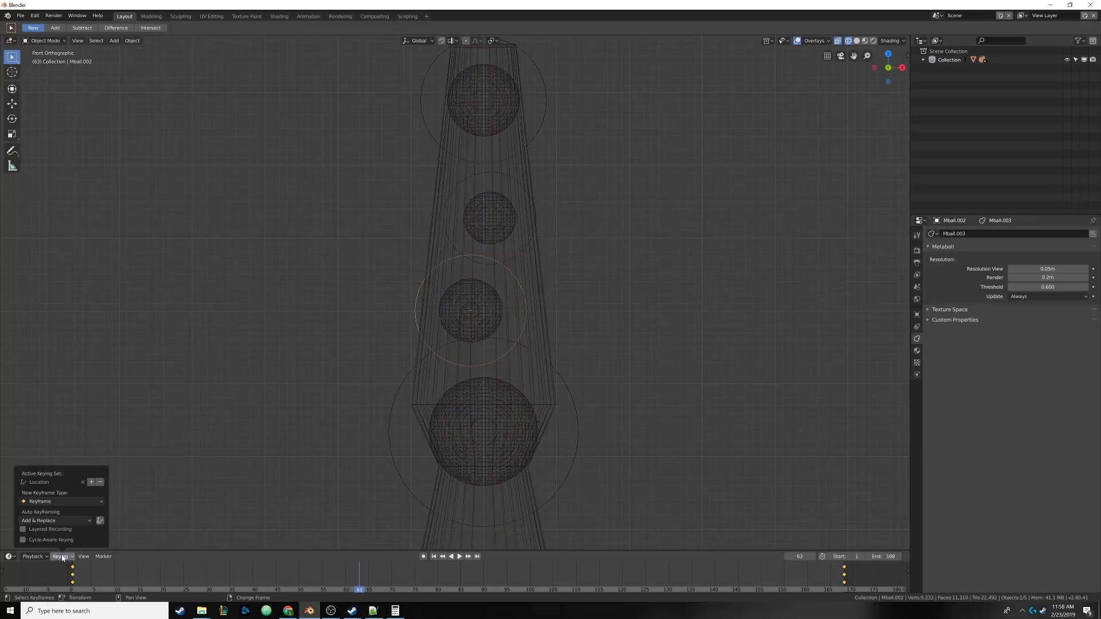
left_click(91, 482)
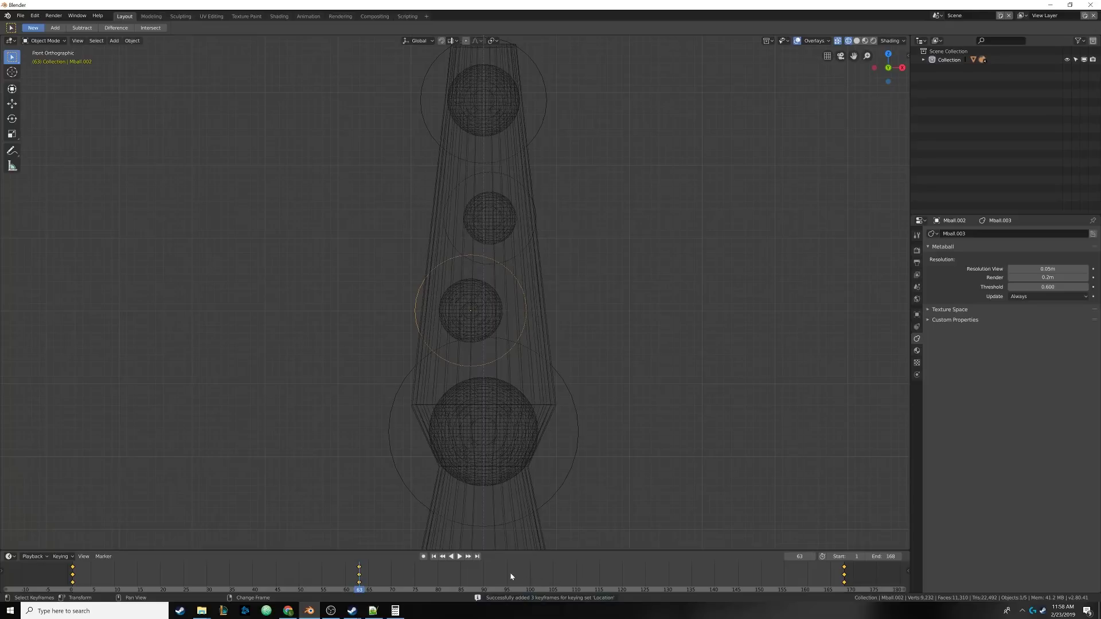
Step: At frame 103, move the rising metaball down until it merges with the smallest one, and insert a Location keyframe for it
left_click(543, 571)
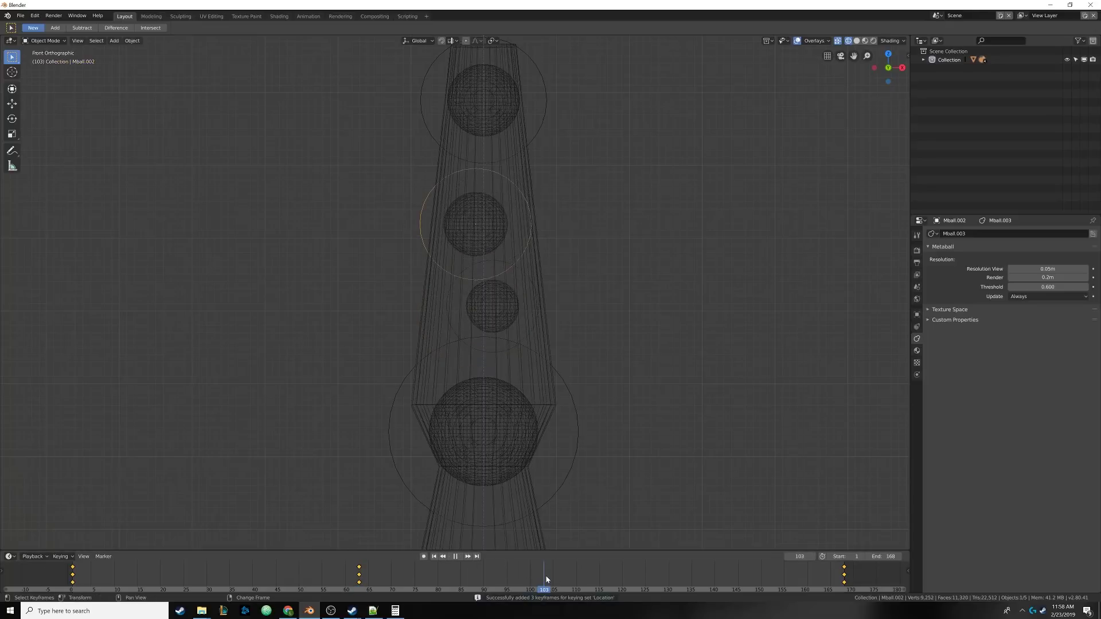
key("g")
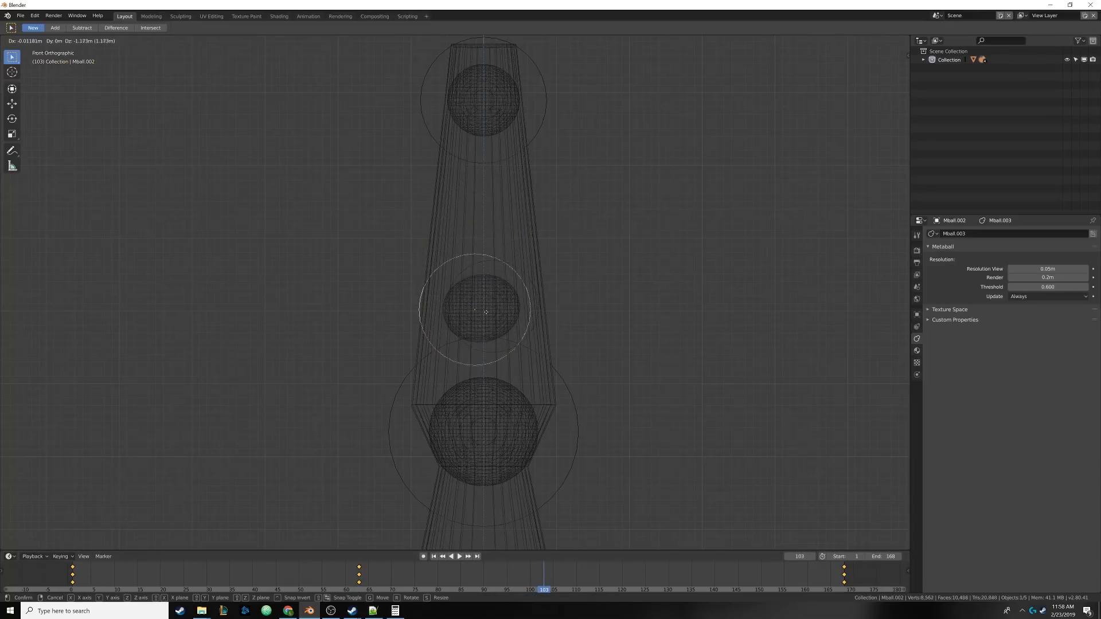
right_click(488, 312)
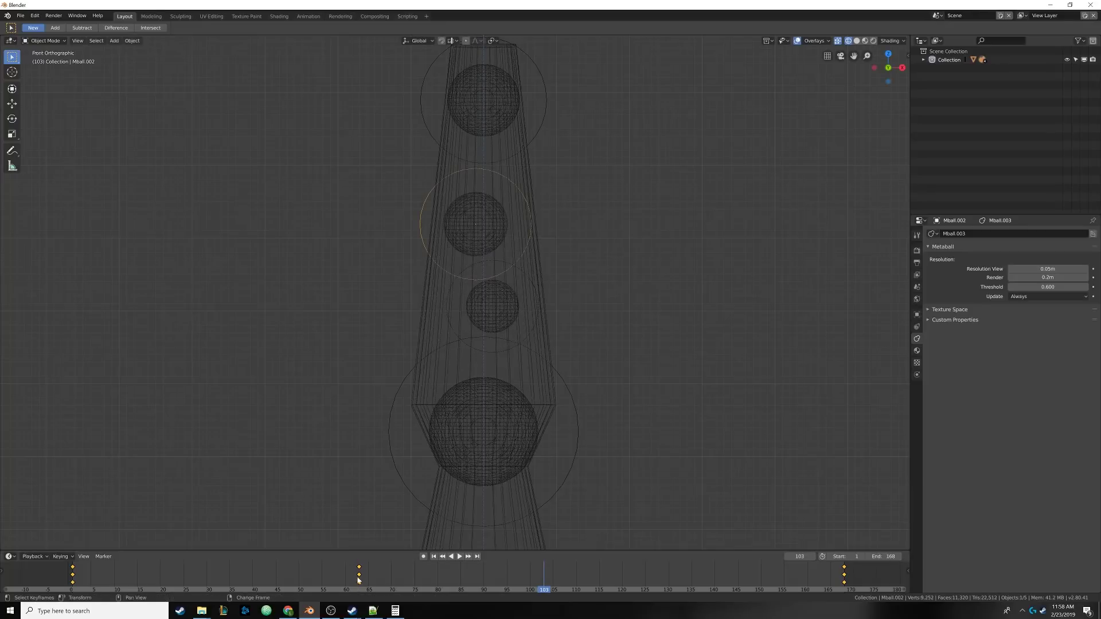
key("g")
left_click(485, 315)
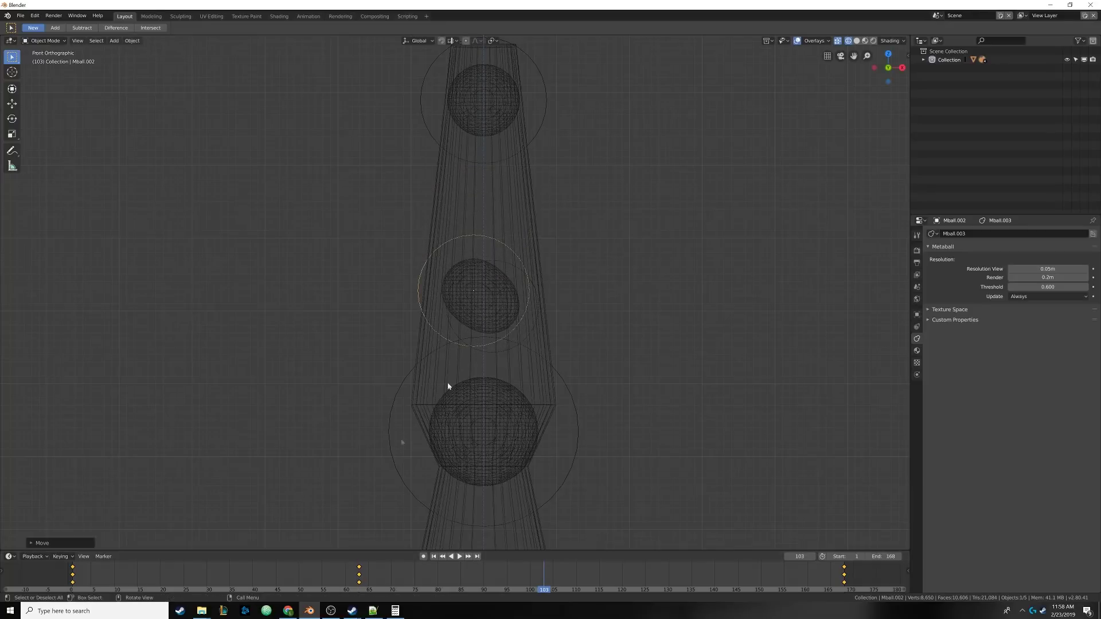
left_click(60, 556)
left_click(93, 483)
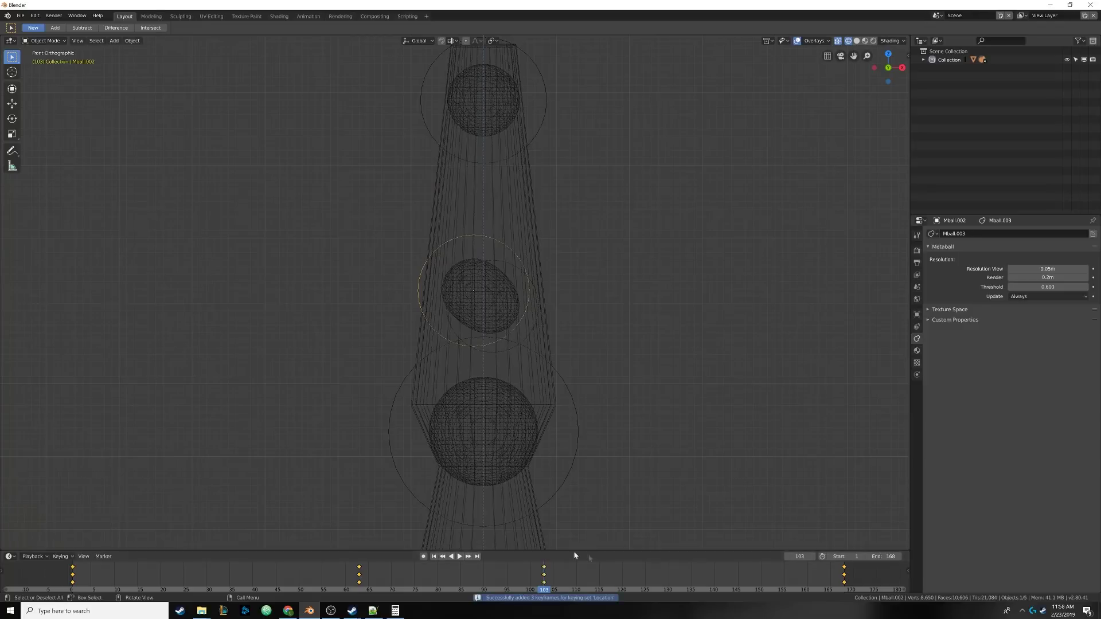
Step: Play back the revised motion to check the blobs merging and separating, then stop and return to frame 1
left_click(349, 573)
left_click(460, 557)
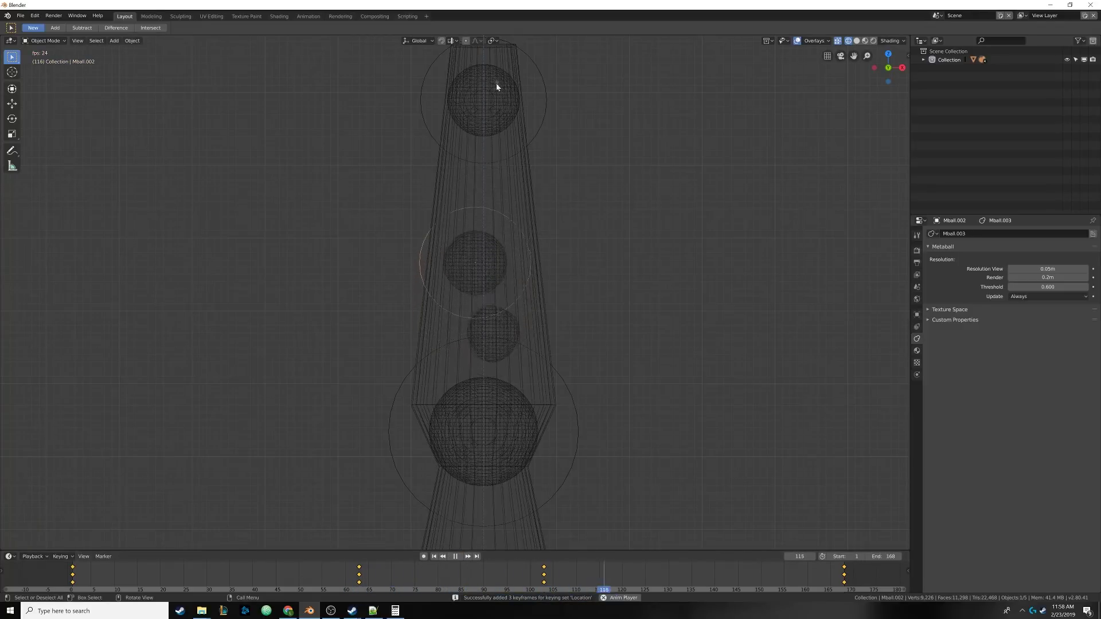
left_click(455, 556)
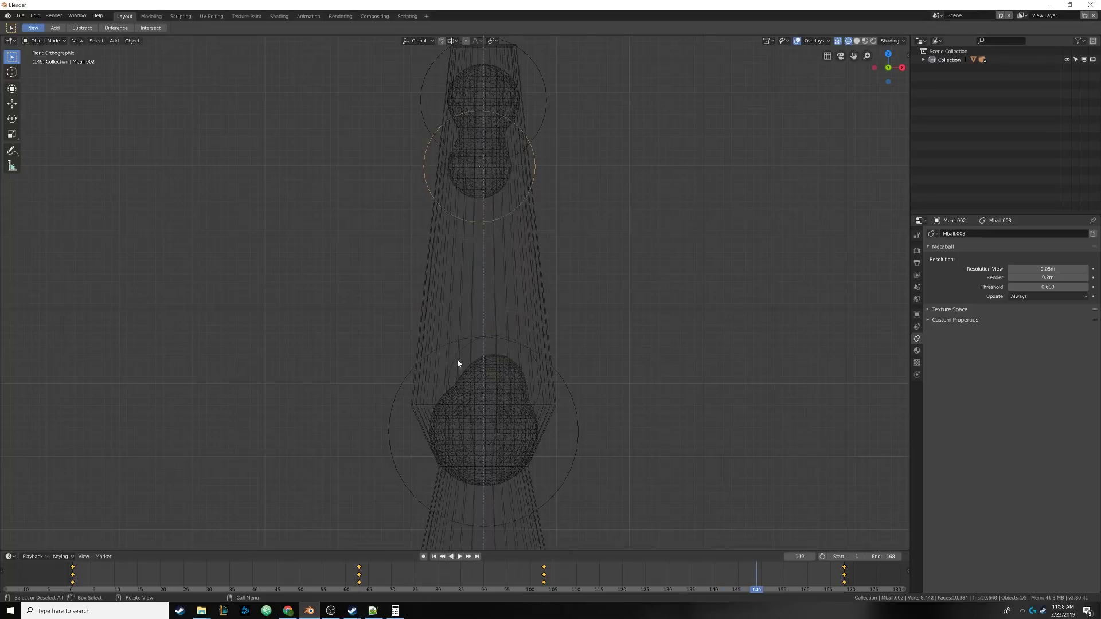
left_click(434, 556)
Step: Save the scene as Tutorial.blend in the LavaLamp folder
scroll(484, 374, "down", 5)
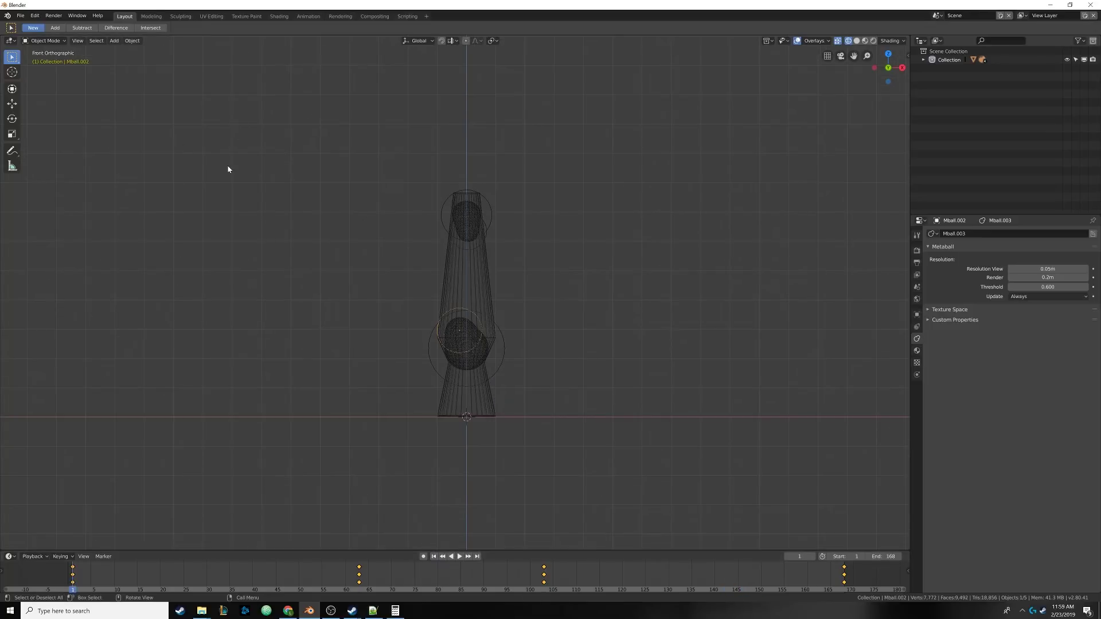
key("ctrl+s")
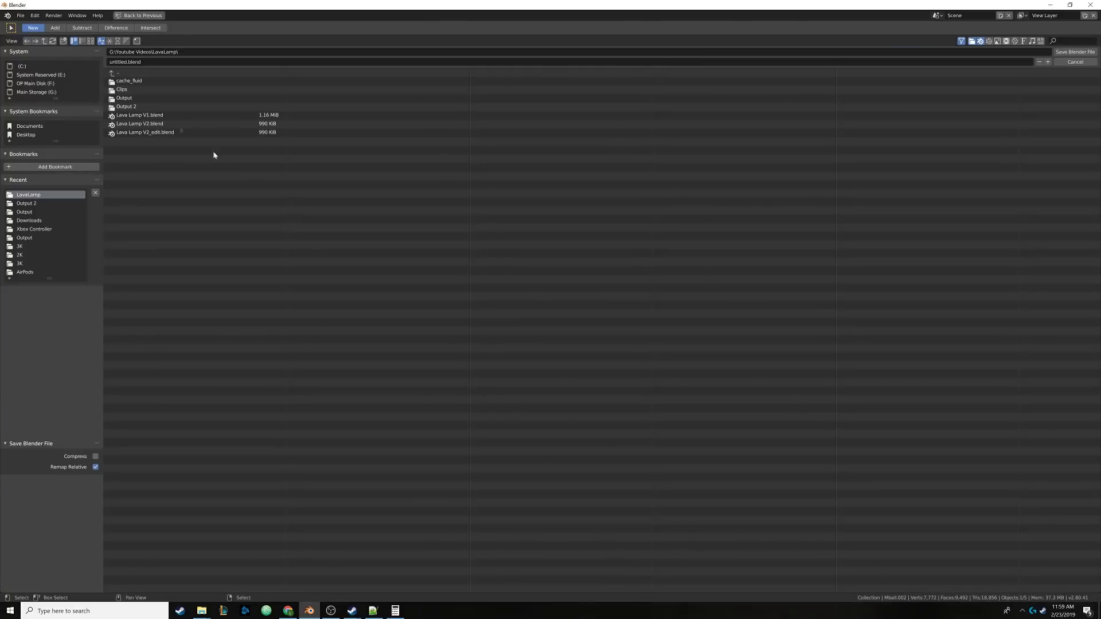
double_click(118, 62)
type("Tutorial")
left_click(1075, 52)
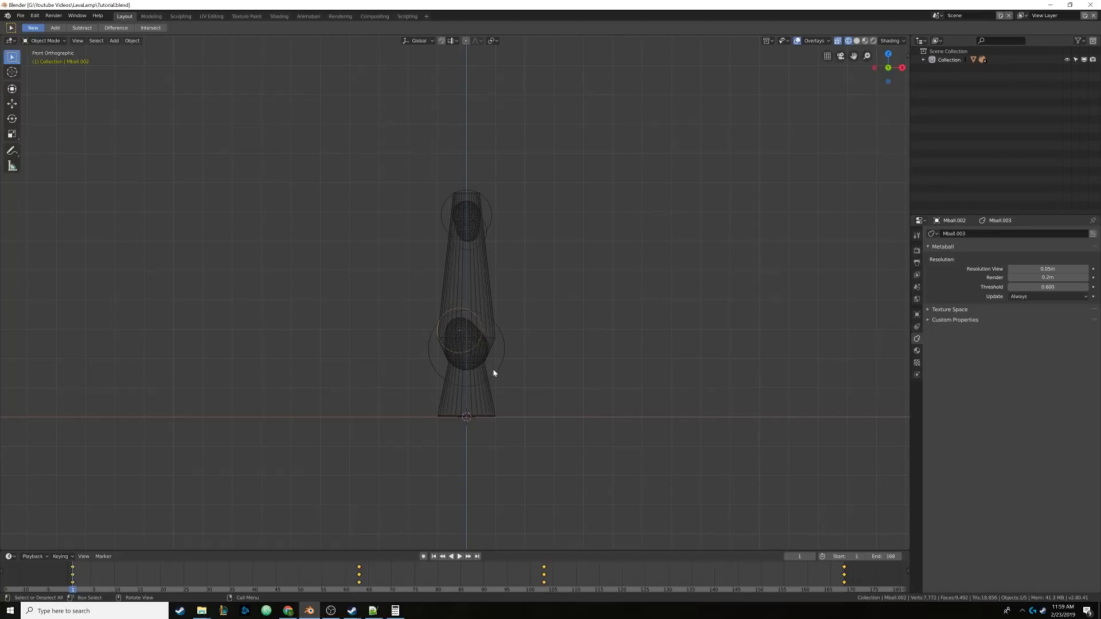
scroll(462, 273, "up", 4)
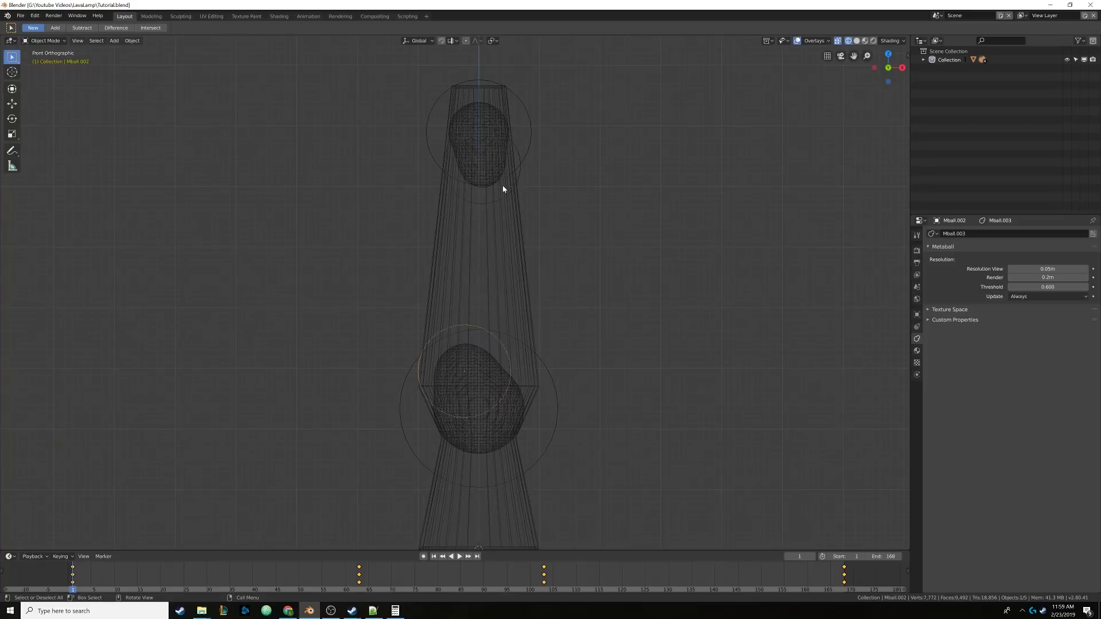
key("Tab")
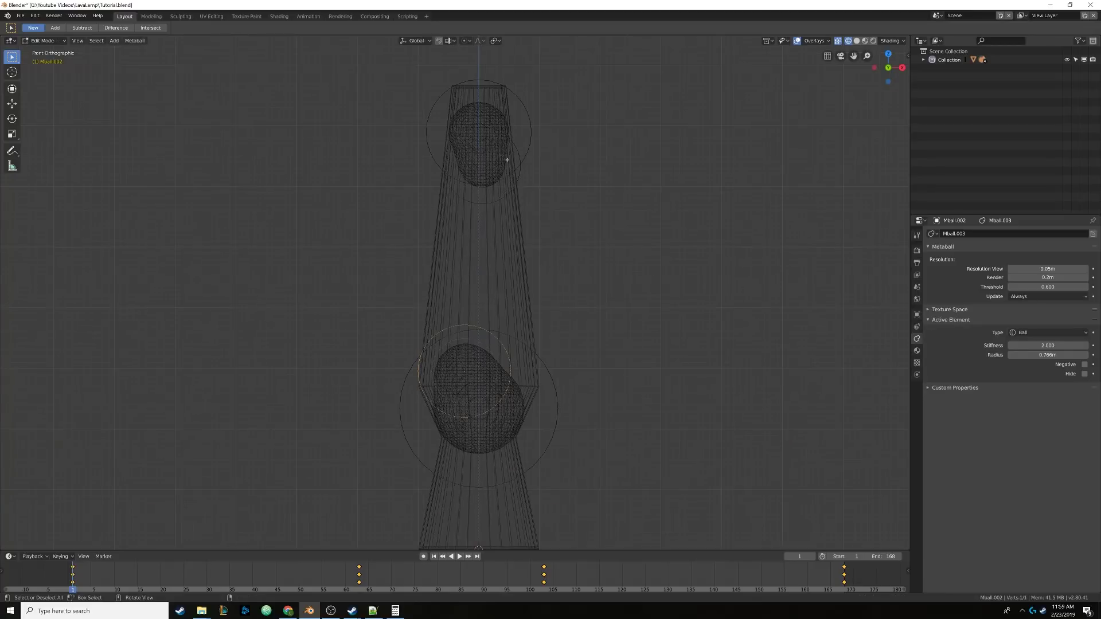
key("Tab")
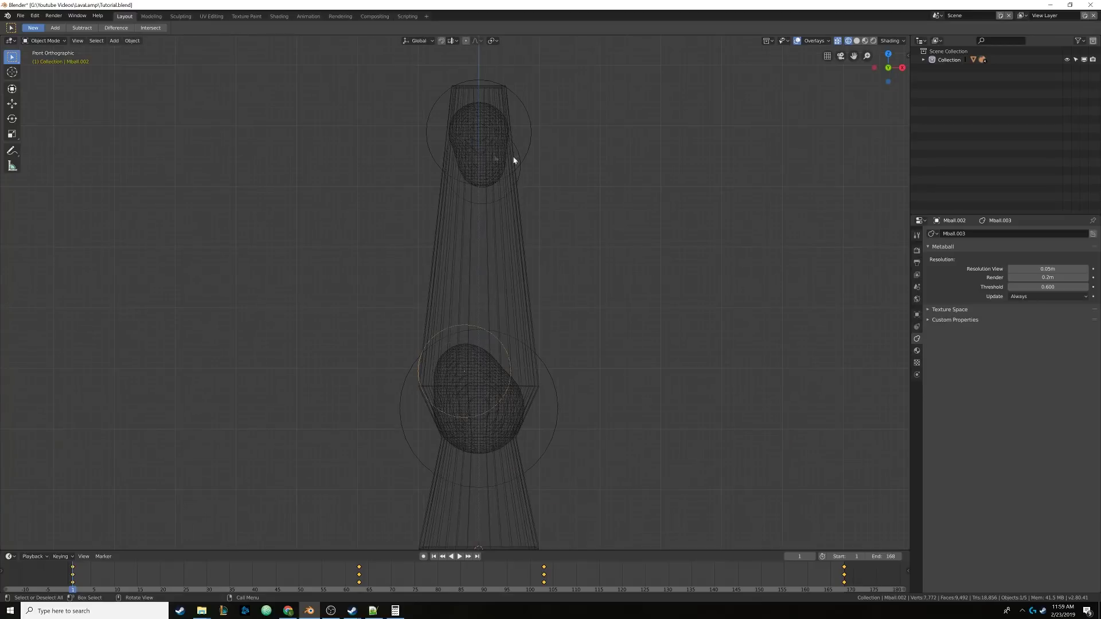
Step: Switch to the Shading workspace, select the large lower metaball Mball, and isolate it in local view
left_click(279, 17)
scroll(500, 173, "up", 3)
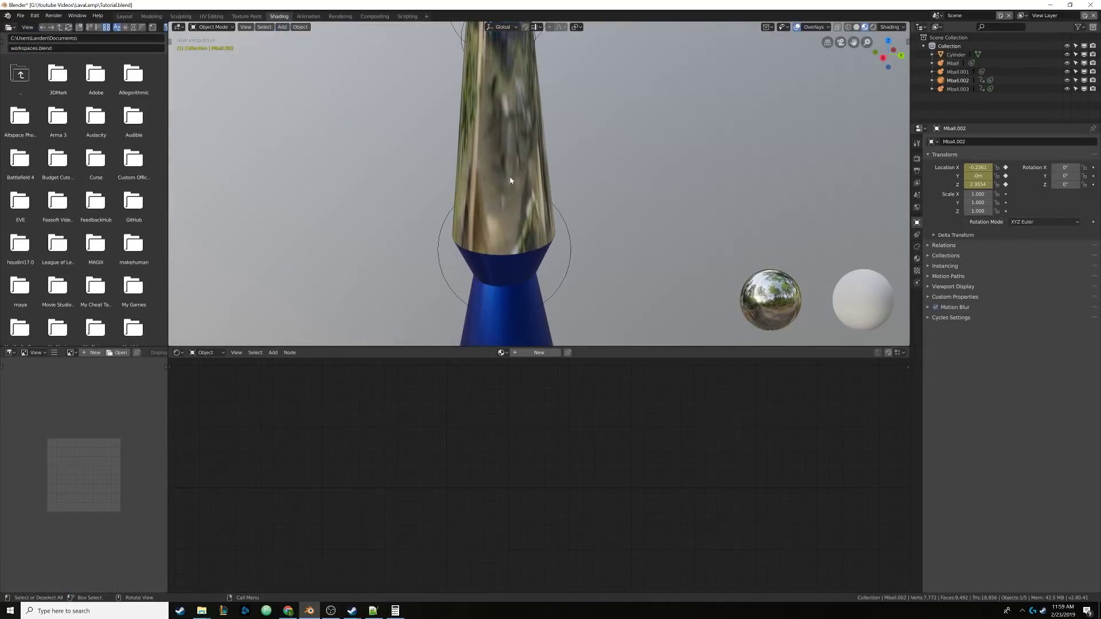
scroll(511, 178, "down", 2)
left_click(556, 211)
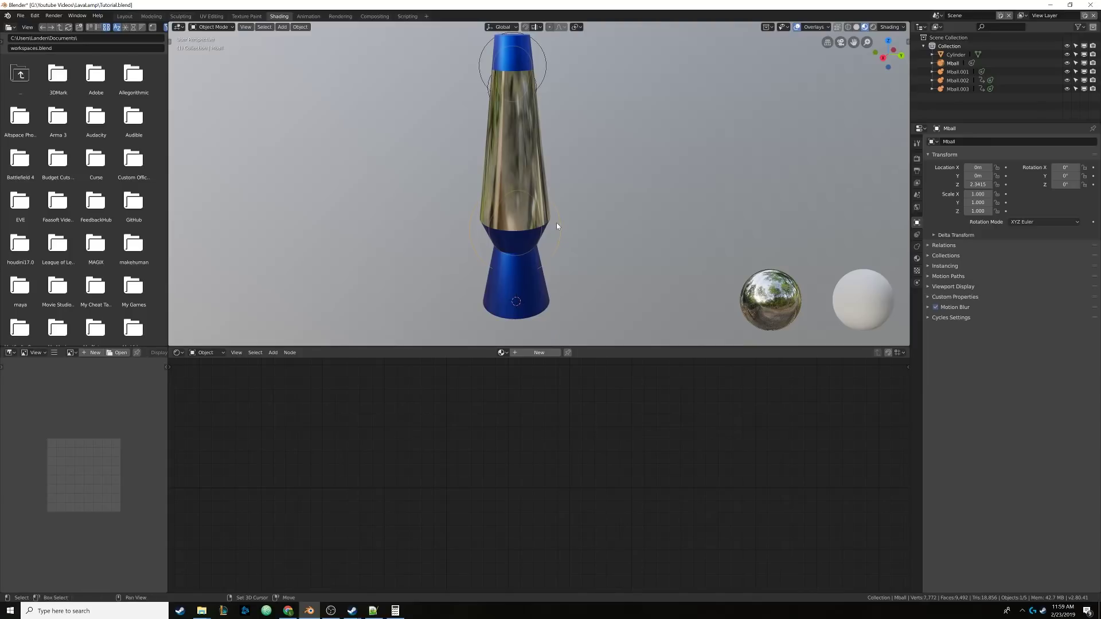
key("KP_Divide")
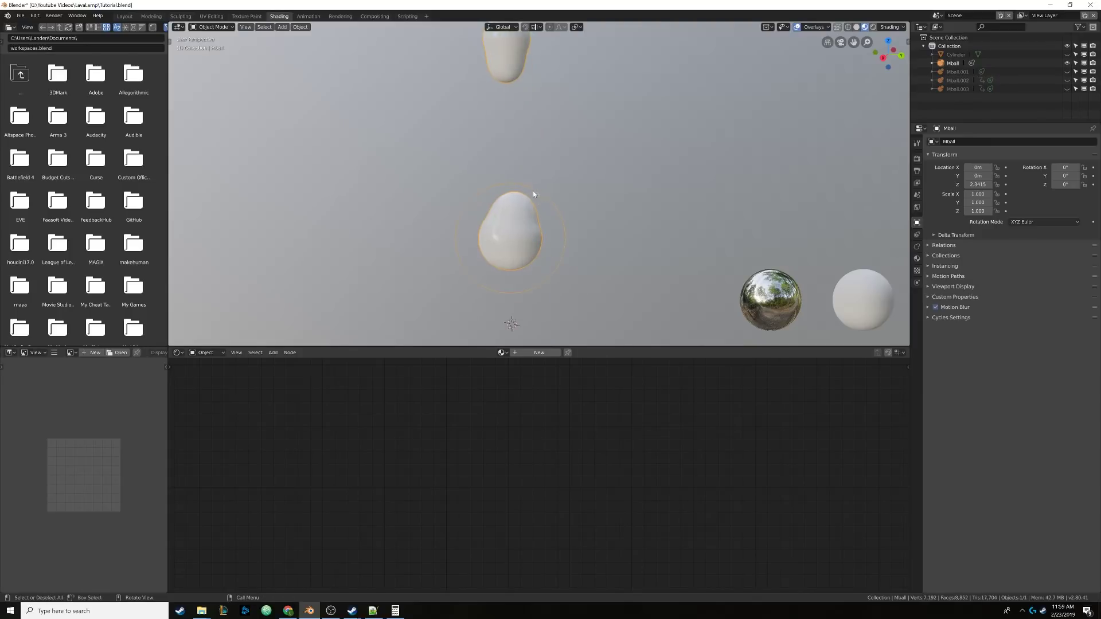
Step: Add a new material to the isolated metaball and name it Blob
left_click(917, 259)
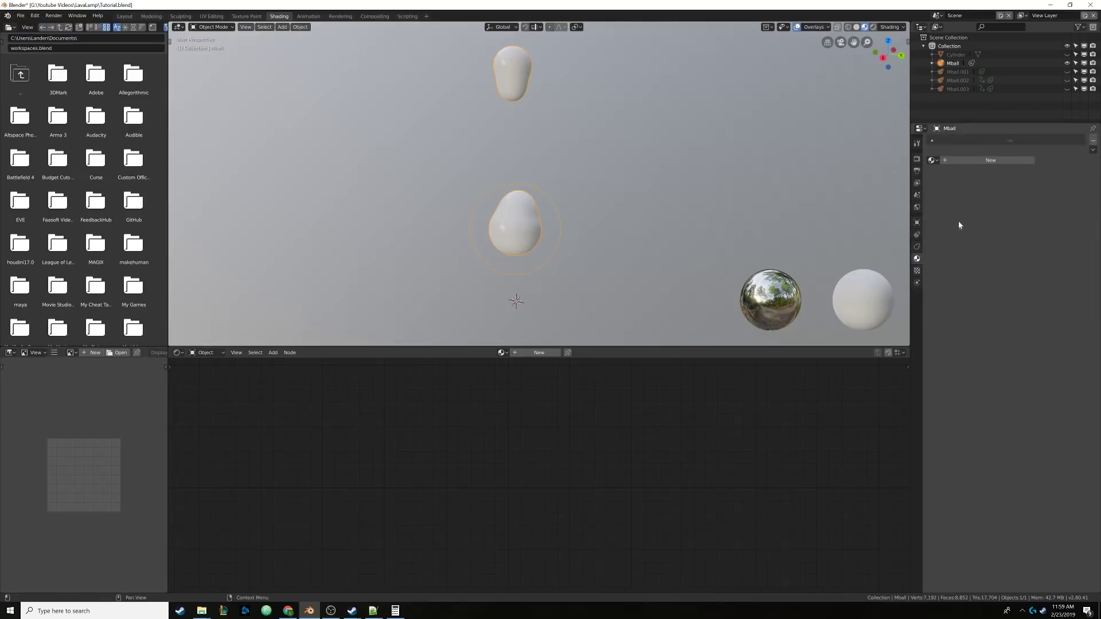
left_click(980, 170)
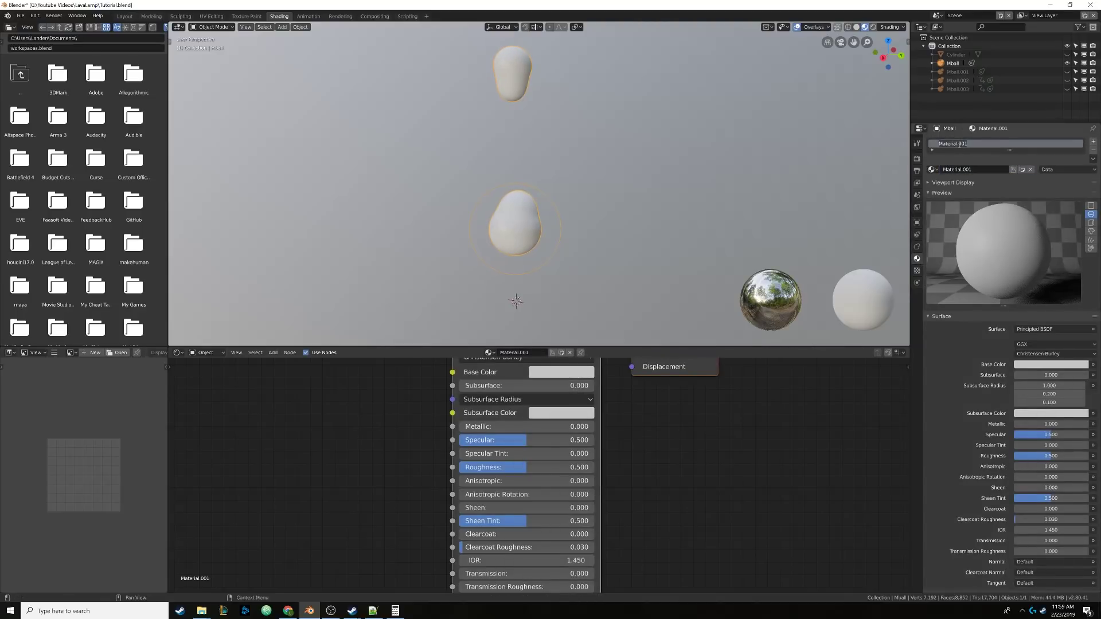
type("BL")
key("Return")
Step: Set the Blob material's Base Color to a saturated medium blue
scroll(943, 277, "down", 1)
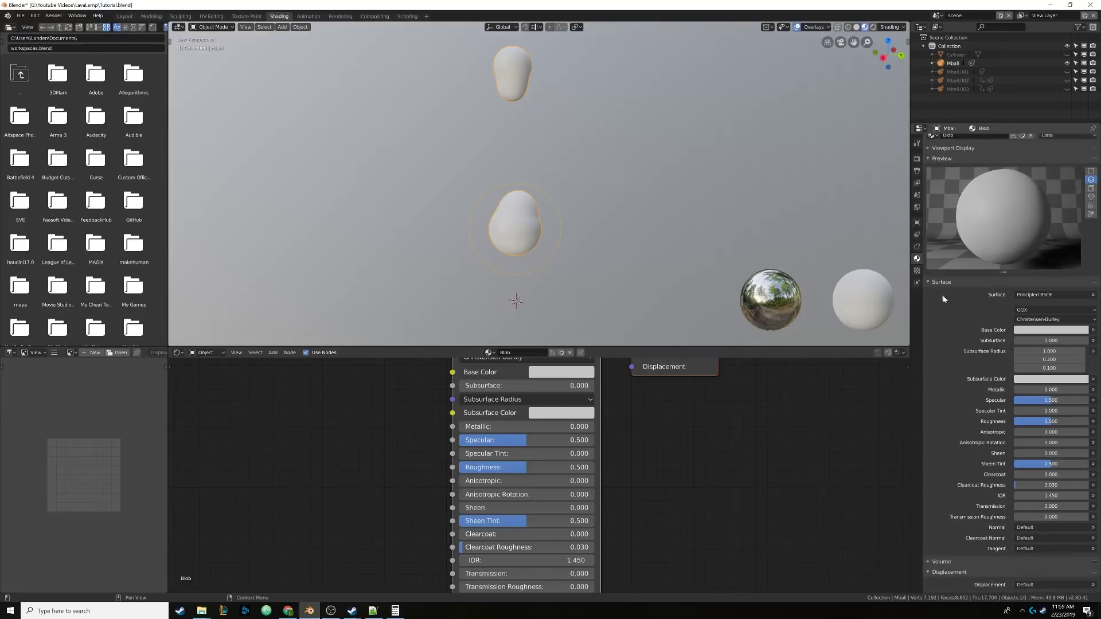
scroll(943, 298, "down", 1)
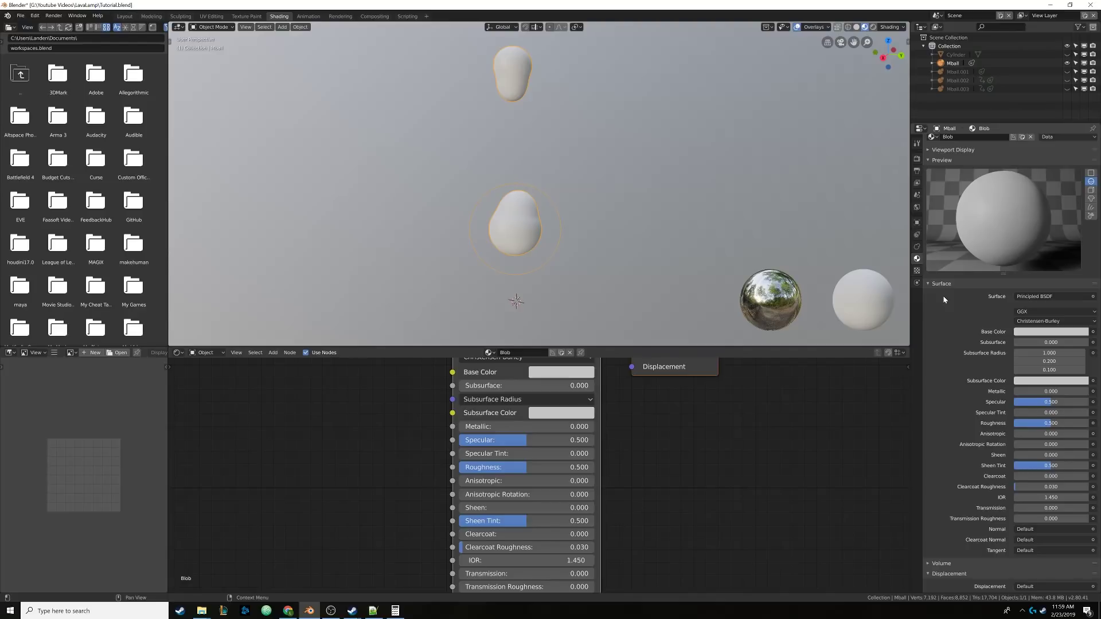
left_click(1039, 332)
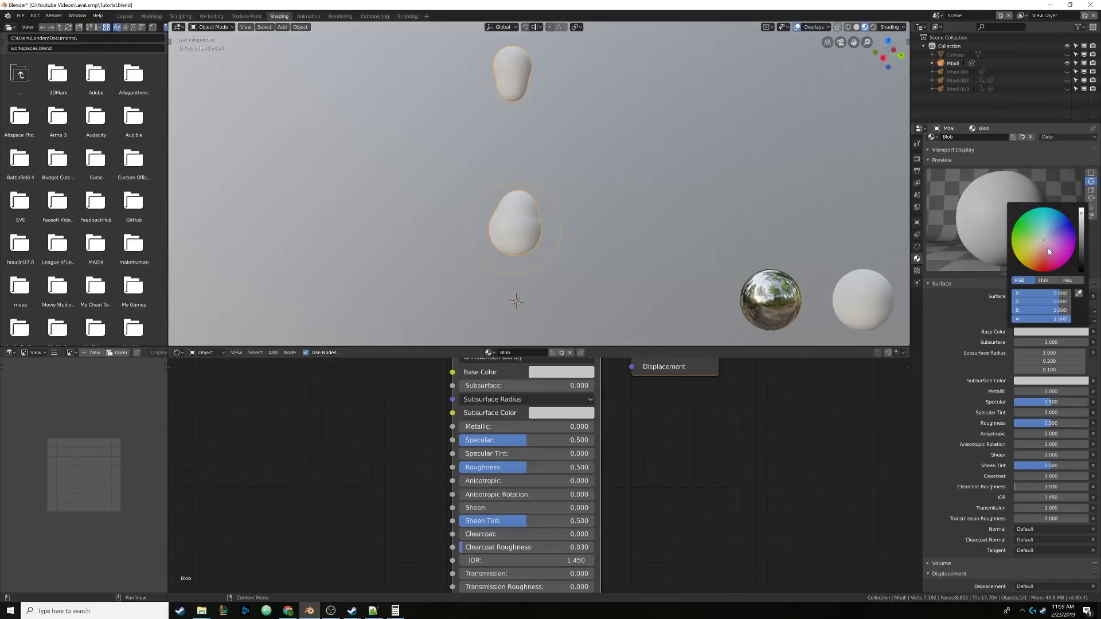
left_click_drag(1043, 239, 1060, 222)
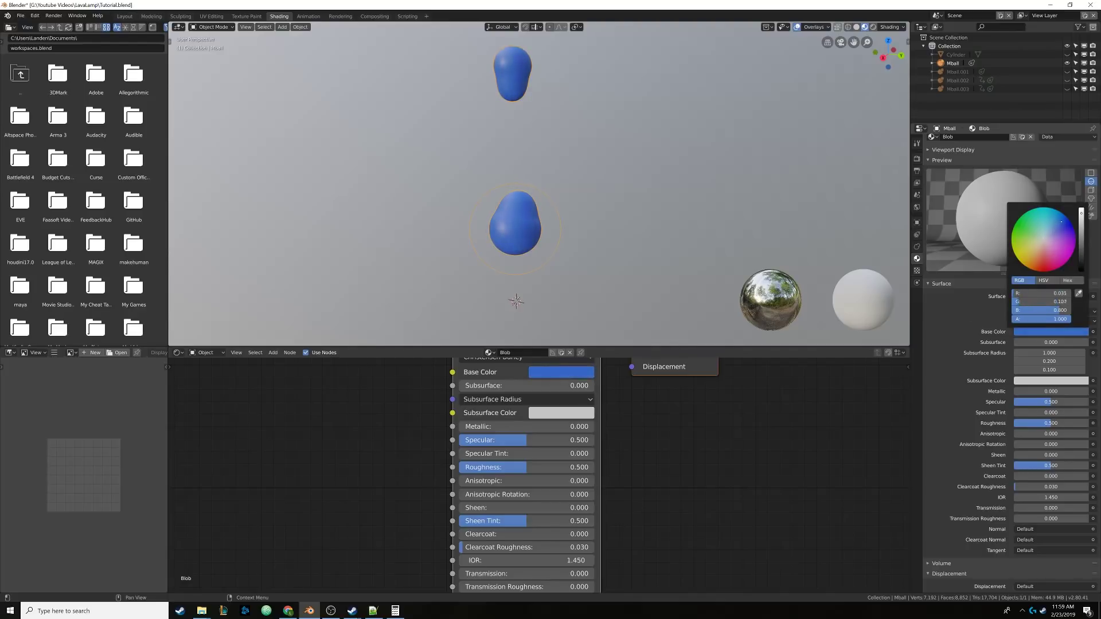
left_click(1043, 333)
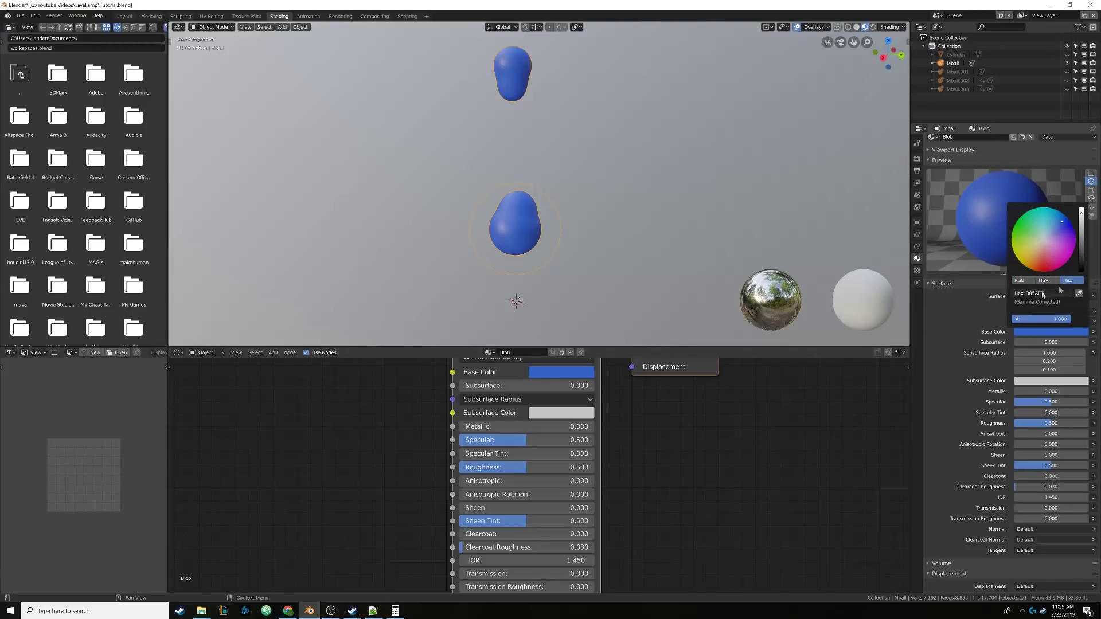
left_click(1019, 280)
left_click(1064, 220)
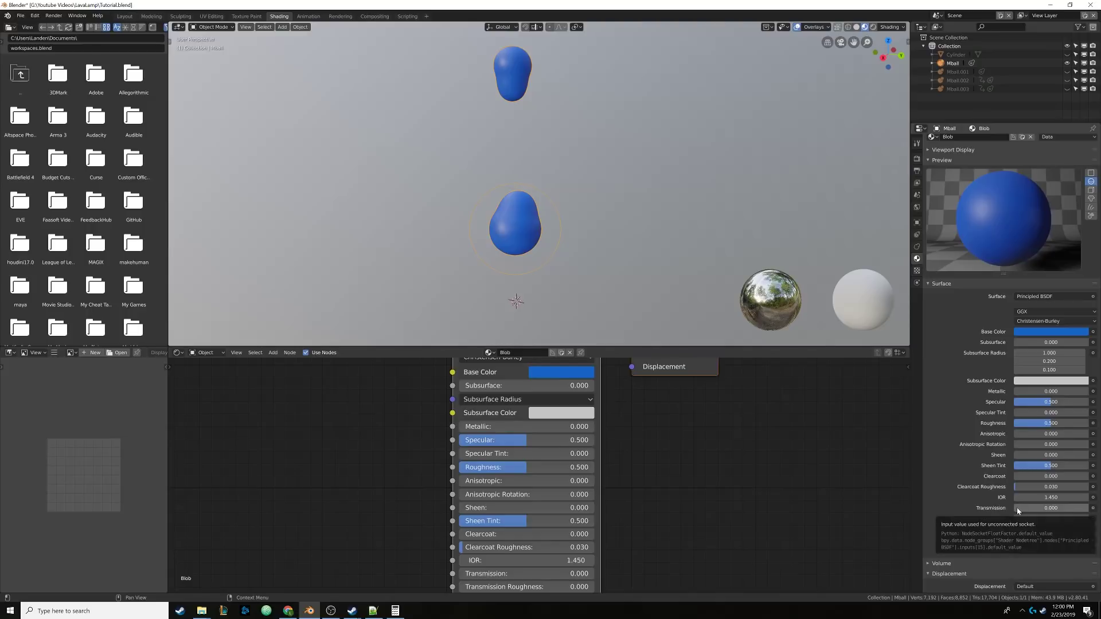
Step: Set the Blob material's Transmission to 1.000 and its Roughness to 0.258
left_click_drag(1018, 509, 1078, 511)
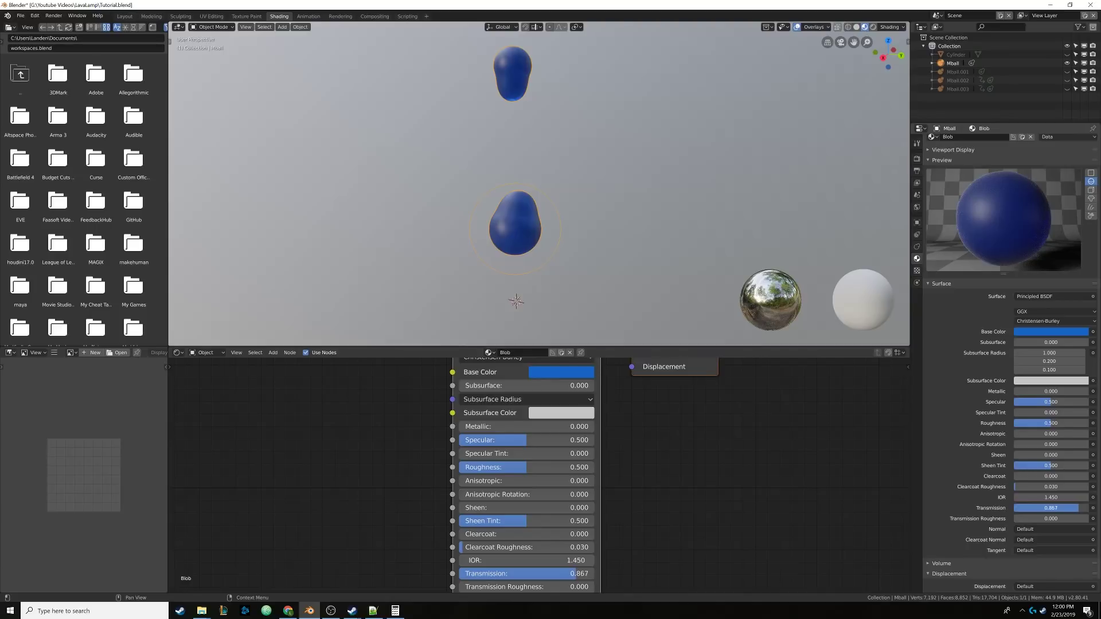
left_click_drag(1077, 508, 1081, 510)
left_click_drag(1047, 423, 1046, 425)
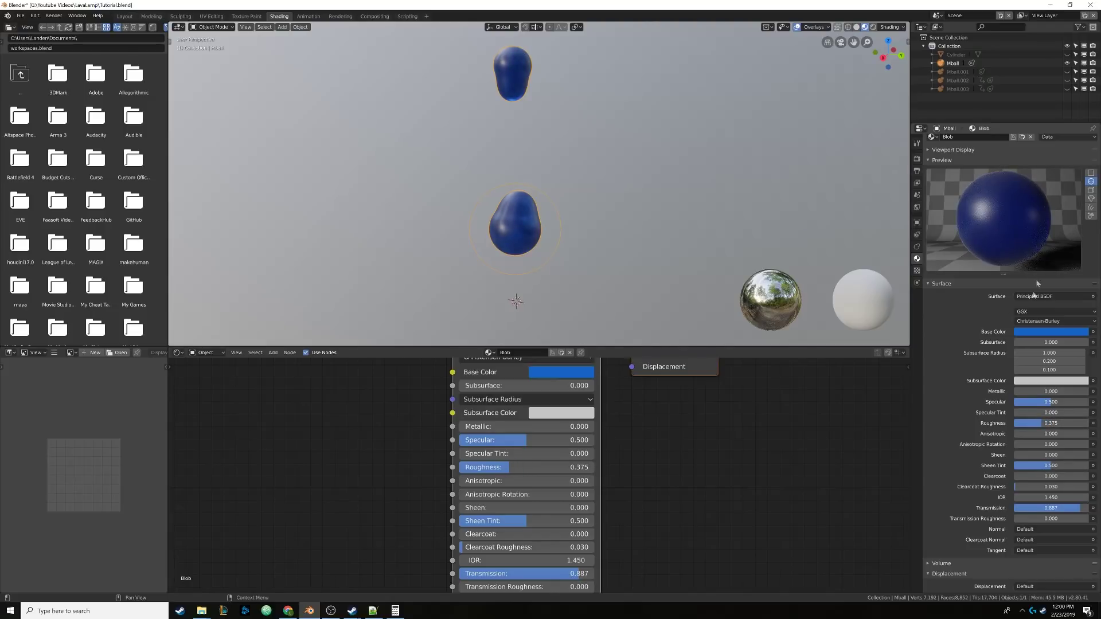
left_click_drag(1046, 465, 1042, 465)
key("ctrl+z")
left_click_drag(1042, 423, 1037, 426)
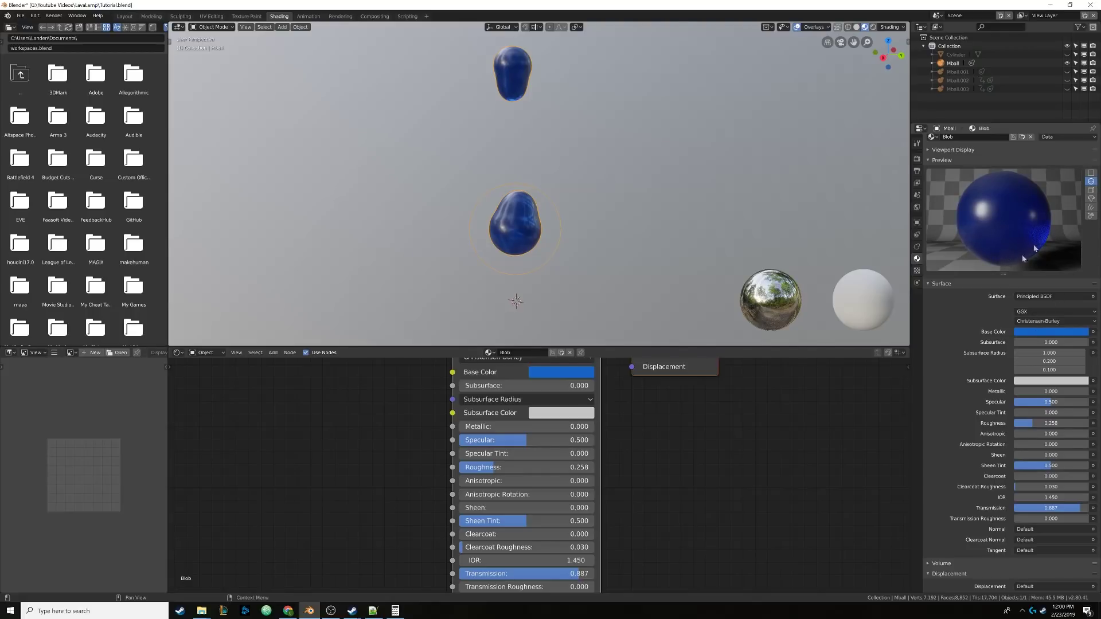
left_click_drag(1079, 508, 1091, 510)
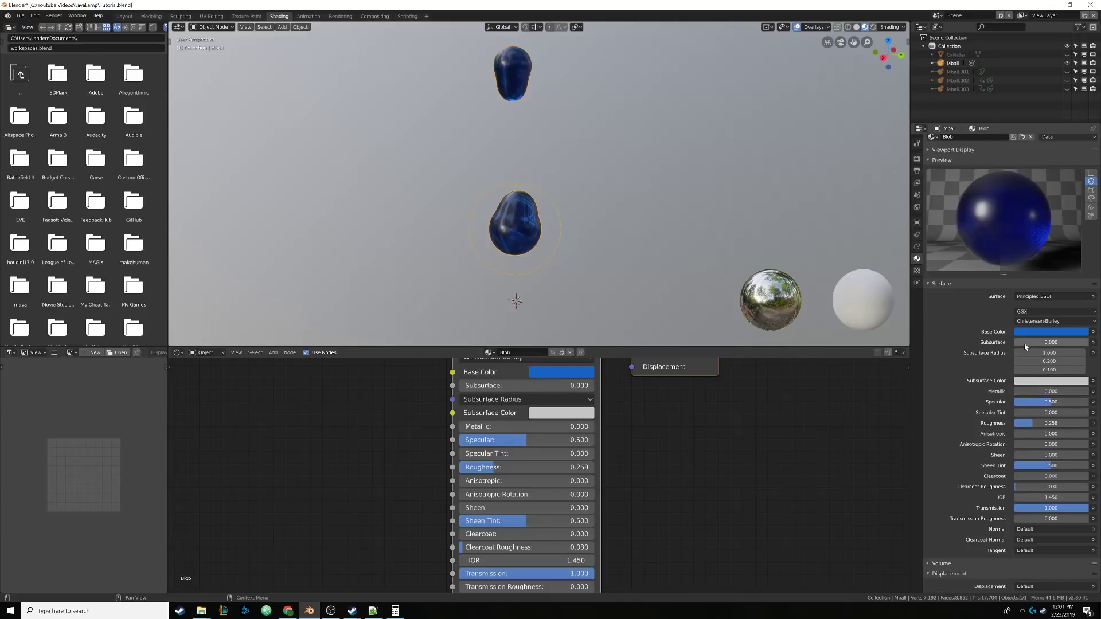
Step: Set the Blob material's Subsurface to 1.000 and its Subsurface Color to cyan
left_click_drag(1025, 346, 1092, 344)
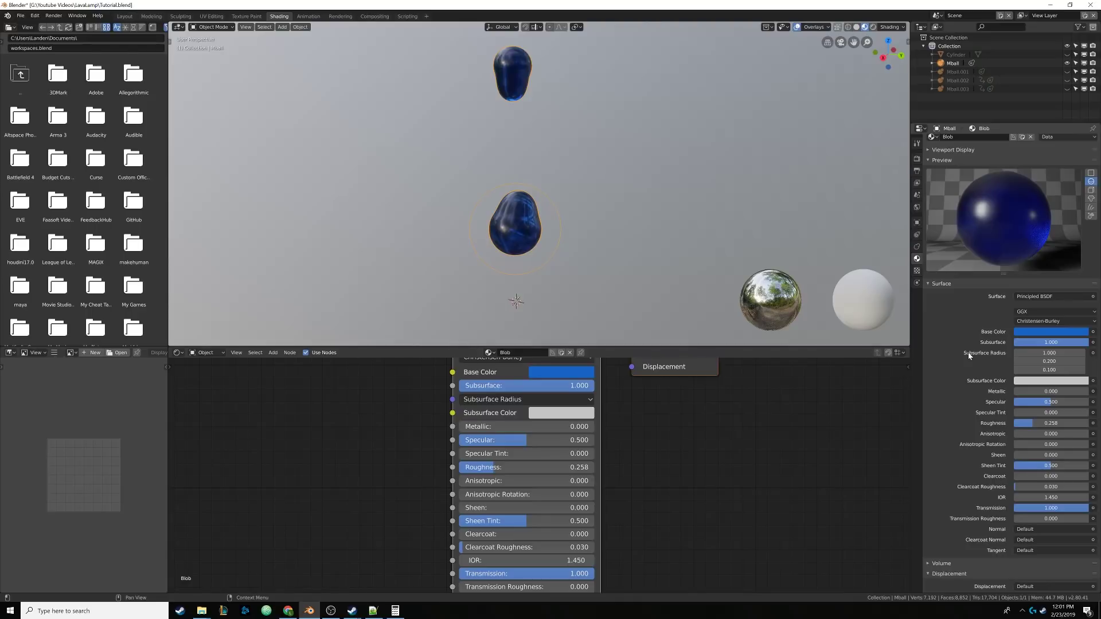
left_click(1027, 381)
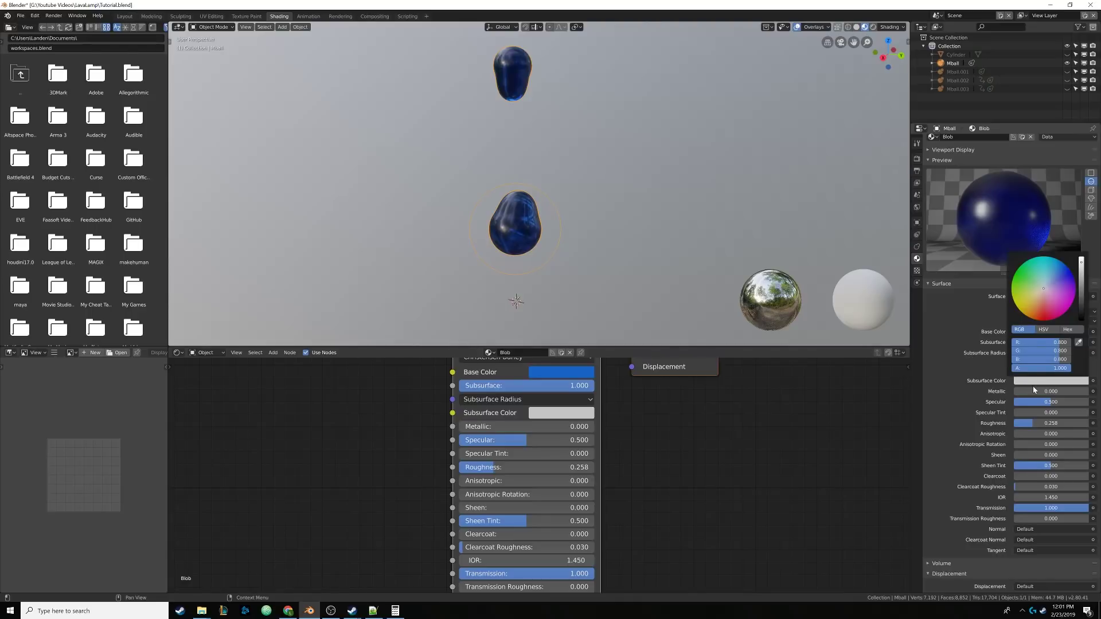
left_click(1042, 382)
left_click_drag(1059, 272, 1052, 258)
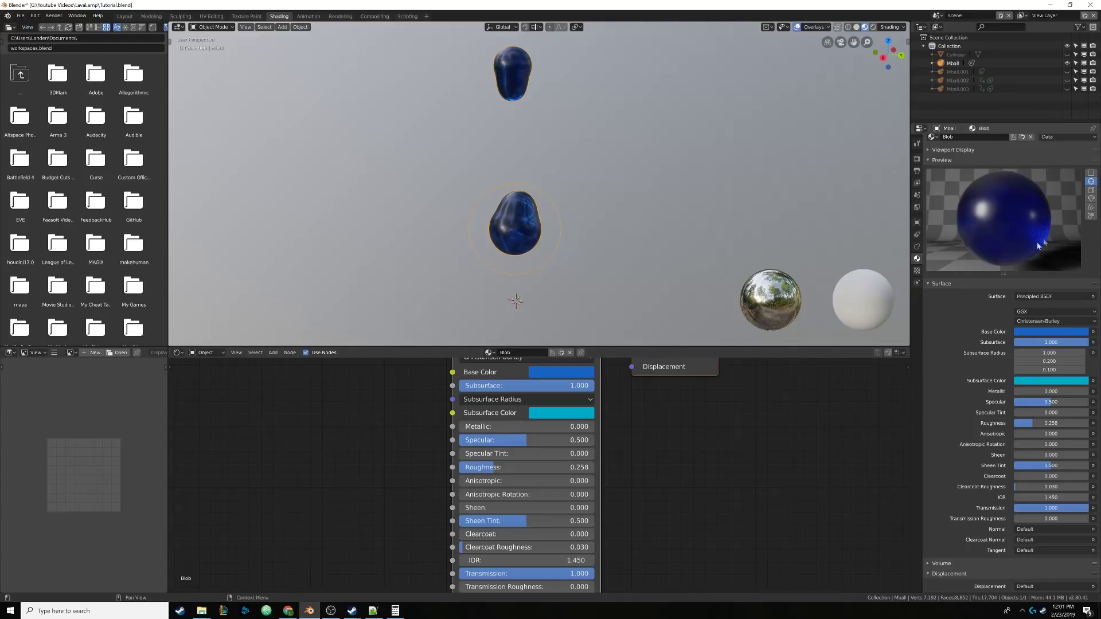
Step: Examine the Blob material on other preview shapes, including the cube and the monkey head
left_click(1091, 190)
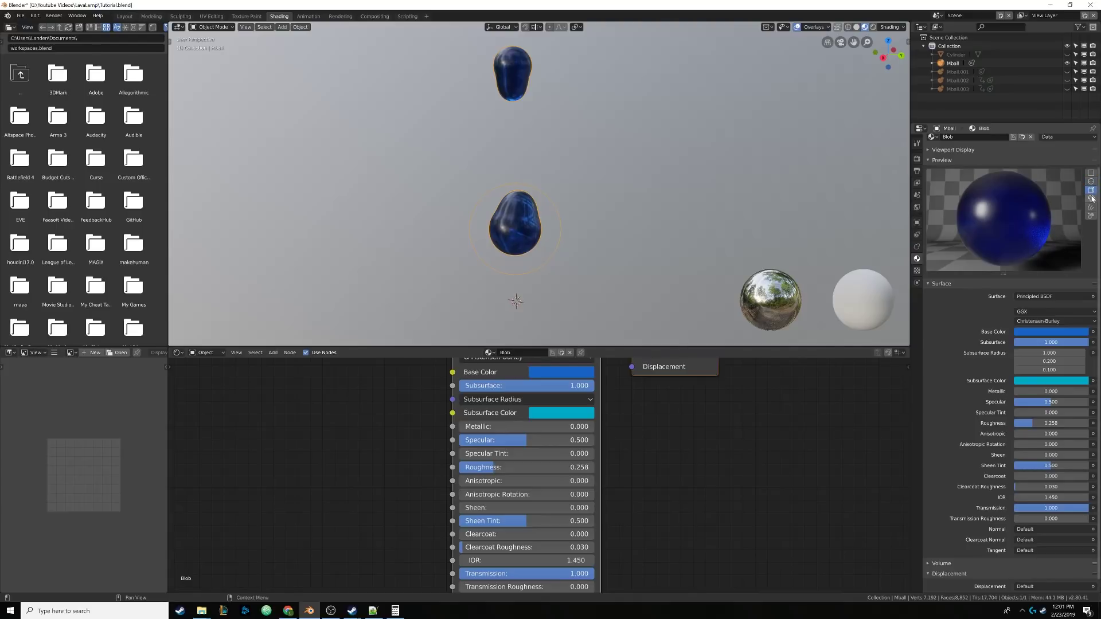
left_click(1091, 198)
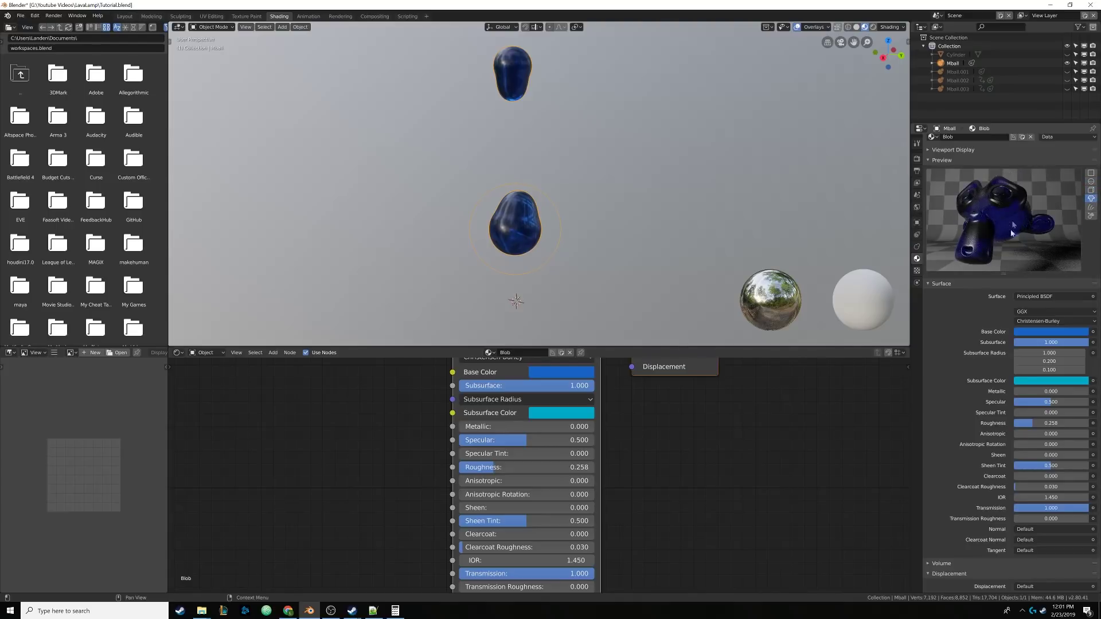
left_click(1091, 216)
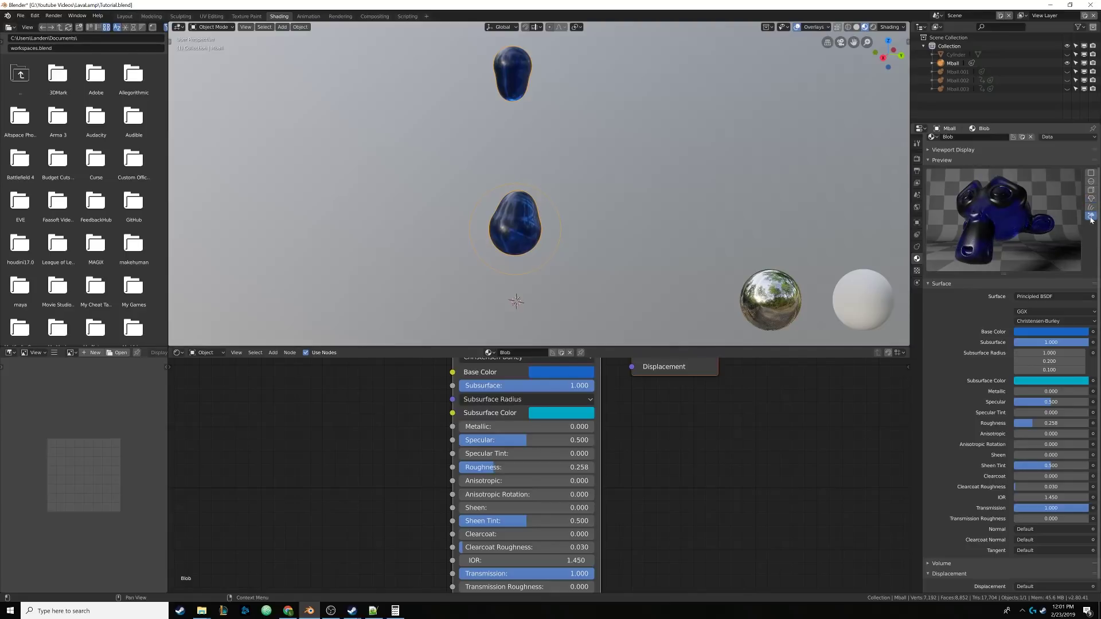
Step: Show the Blob material's preview on a sphere and switch to the Layout workspace
left_click(1090, 181)
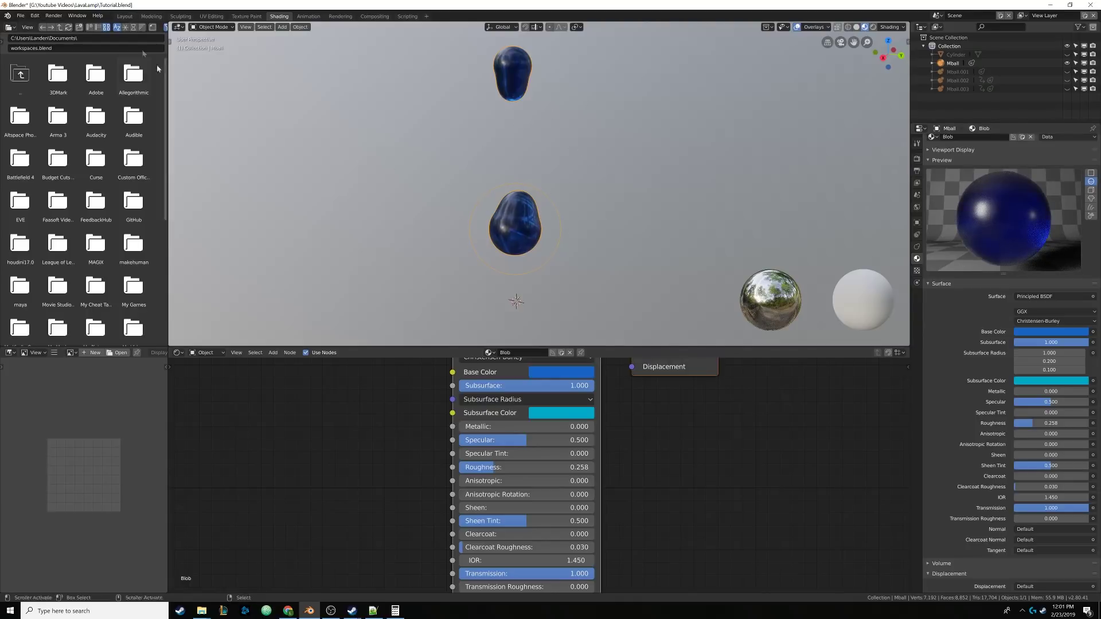
left_click(126, 16)
scroll(499, 288, "down", 5)
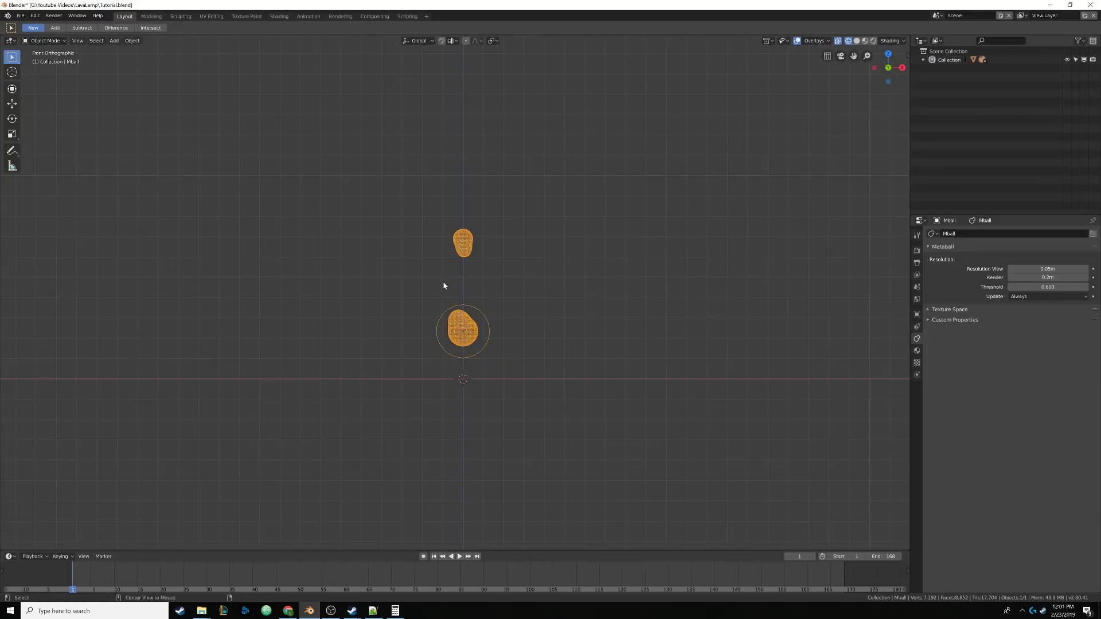
Step: Reveal all hidden lamp objects with nothing selected, and display the viewport in solid shading
key("alt+h")
mouse_move(489, 272)
middle_mouse_down()
mouse_move(479, 287)
mouse_move(485, 238)
middle_mouse_up()
key("alt+a")
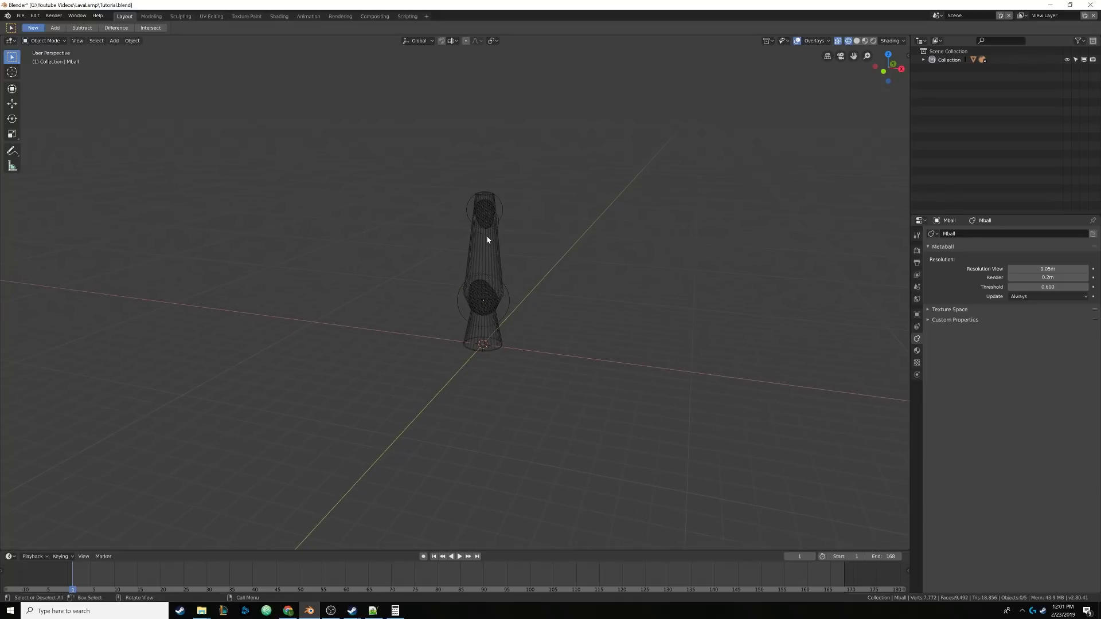
key("z")
left_click(542, 238)
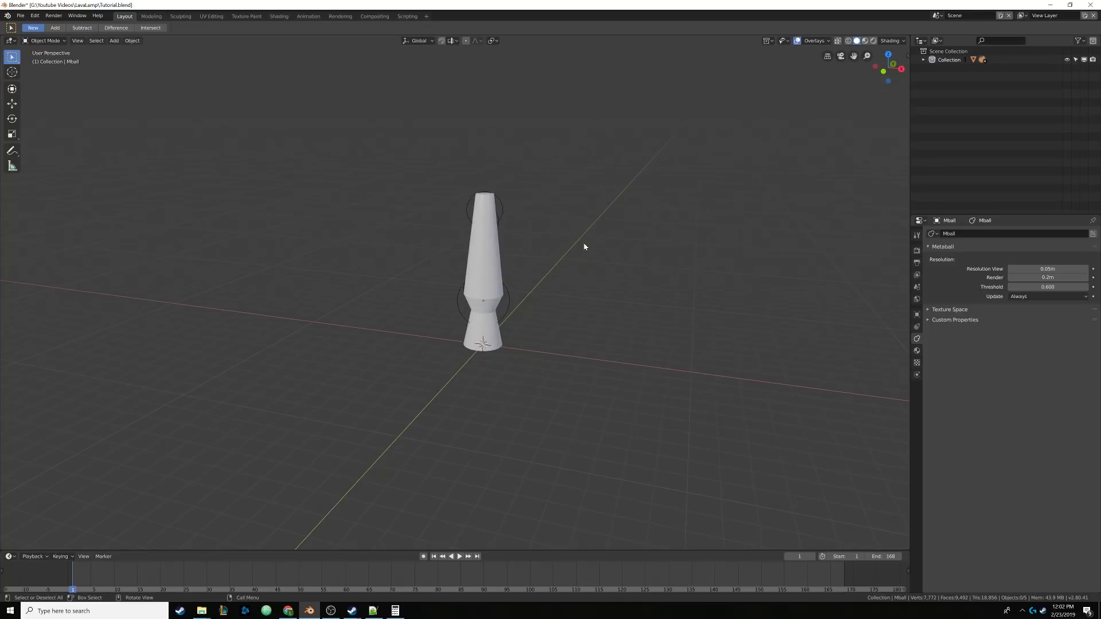
Step: Add a mesh plane at the base of the lamp
middle_click_drag(519, 261, 487, 265)
key("shift+a")
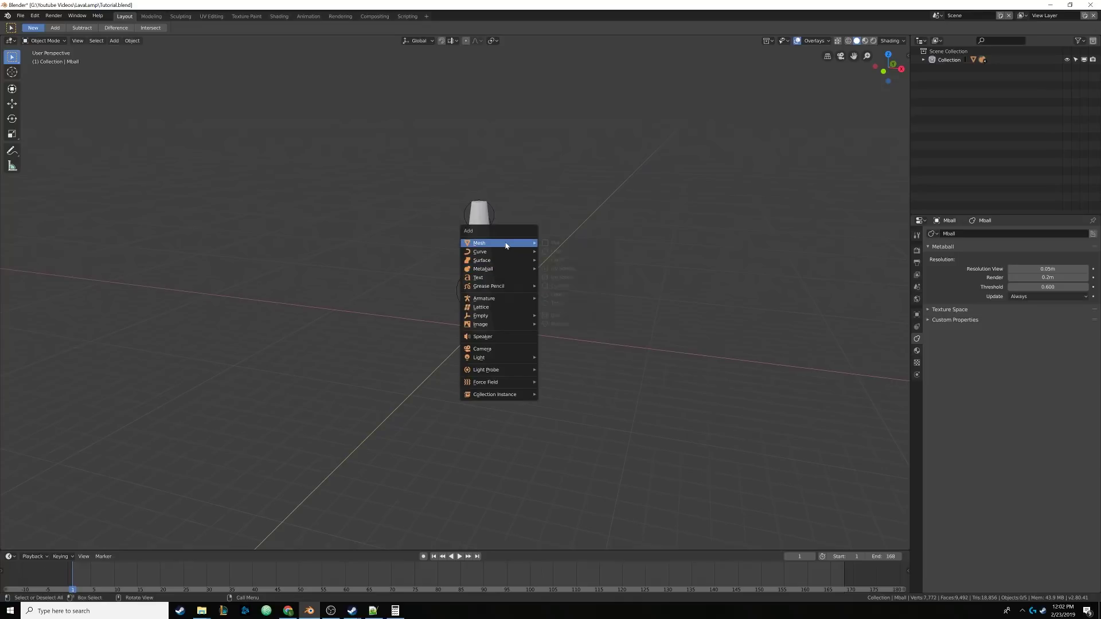
mouse_move(505, 245)
left_click(555, 244)
middle_click_drag(560, 243, 490, 287)
mouse_move(476, 325)
middle_mouse_down()
mouse_move(484, 291)
mouse_move(475, 307)
mouse_move(495, 323)
middle_mouse_up()
scroll(485, 306, "down", 2)
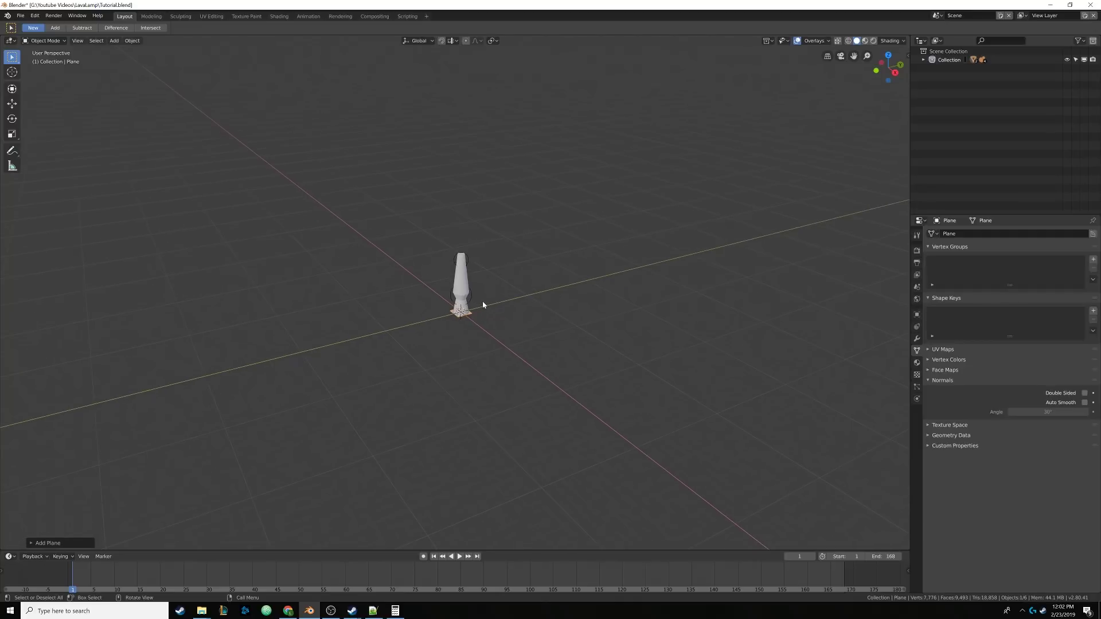
Step: Scale the plane's geometry up uniformly in Edit Mode to make a large floor around the lamp, ending in Object Mode
key("Tab")
scroll(481, 310, "up", 4)
scroll(500, 325, "down", 5)
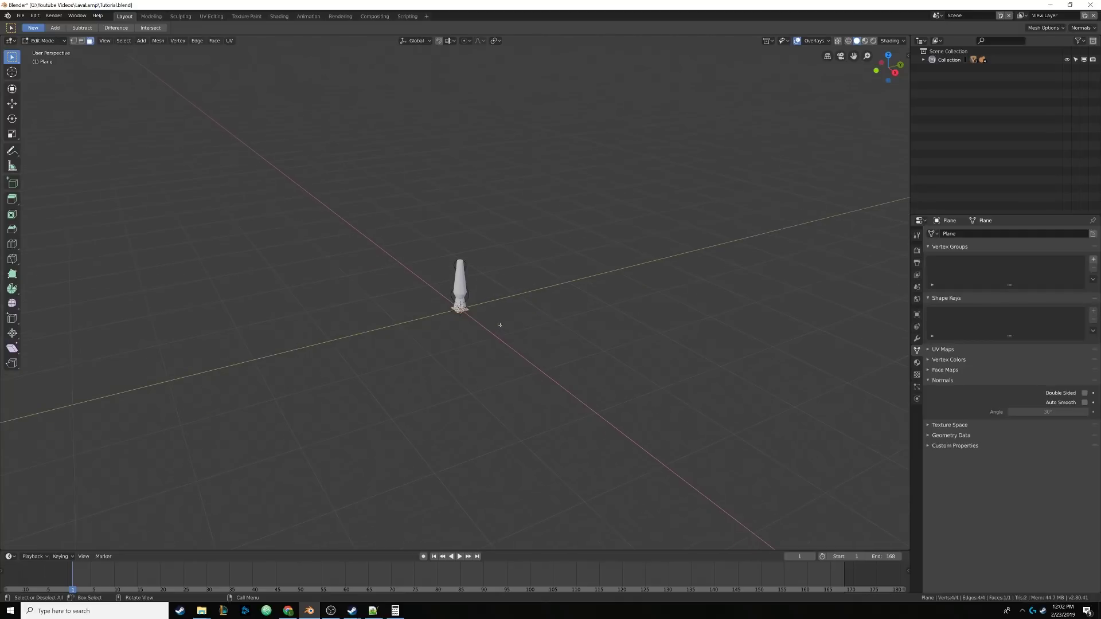
key("s")
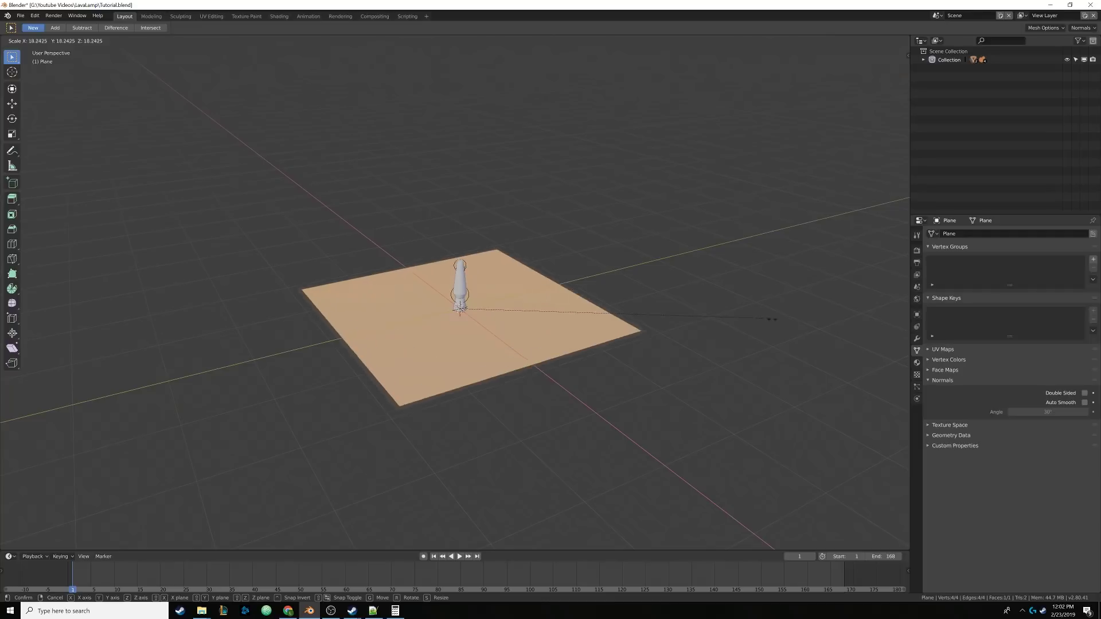
left_click(894, 317)
middle_click_drag(630, 282, 558, 314)
key("KP_7")
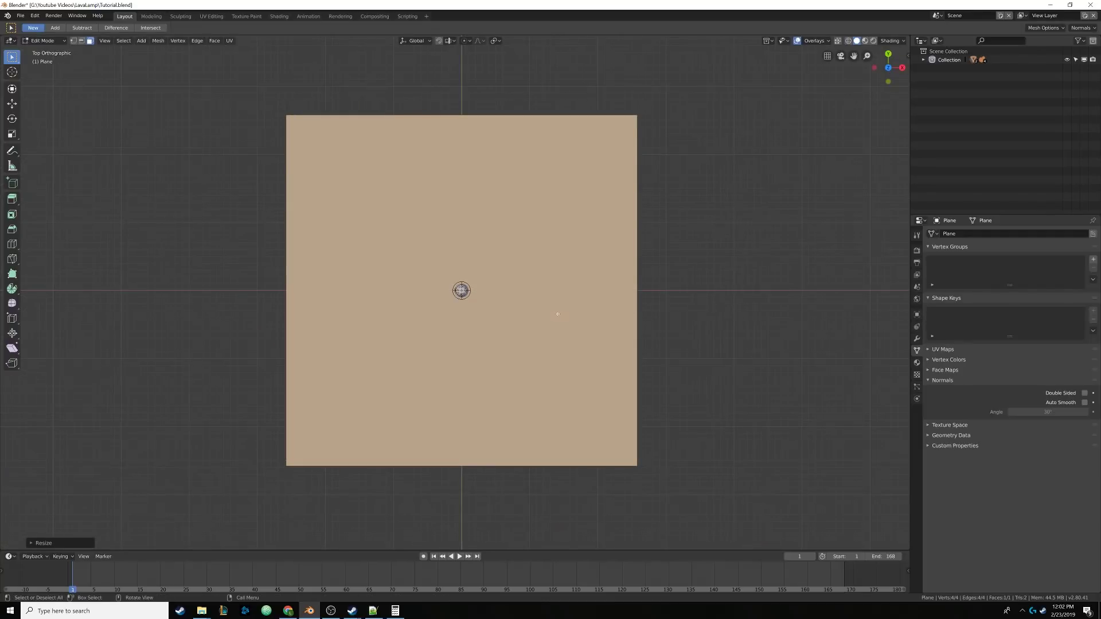
key("Tab")
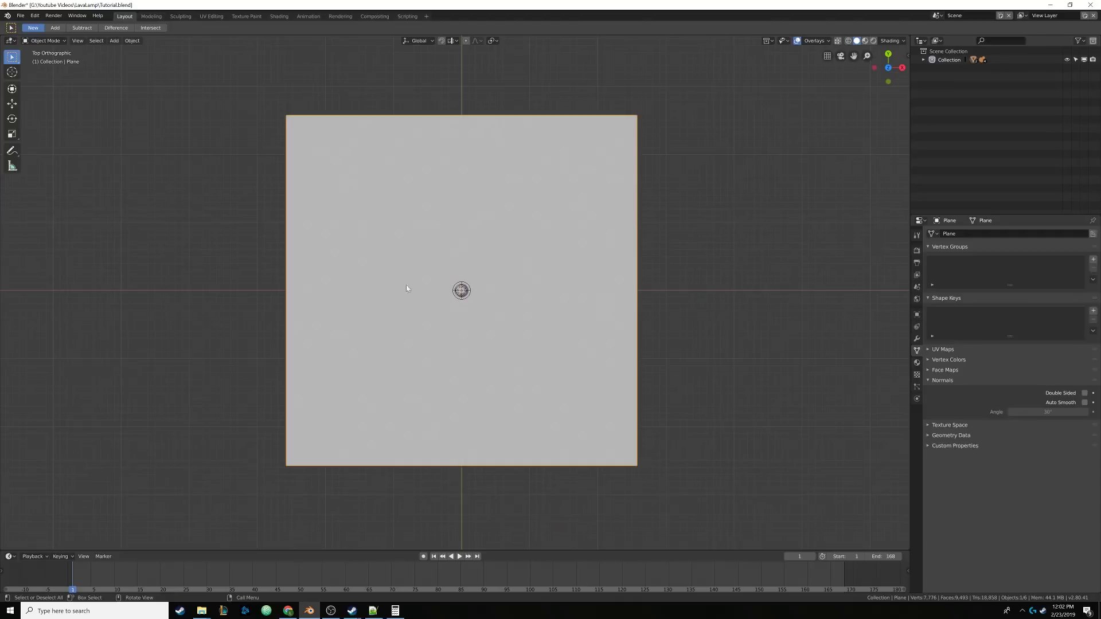
Step: Move the floor plane toward negative X and positive Y in top view, so the lamp stands near its front corner
key("g")
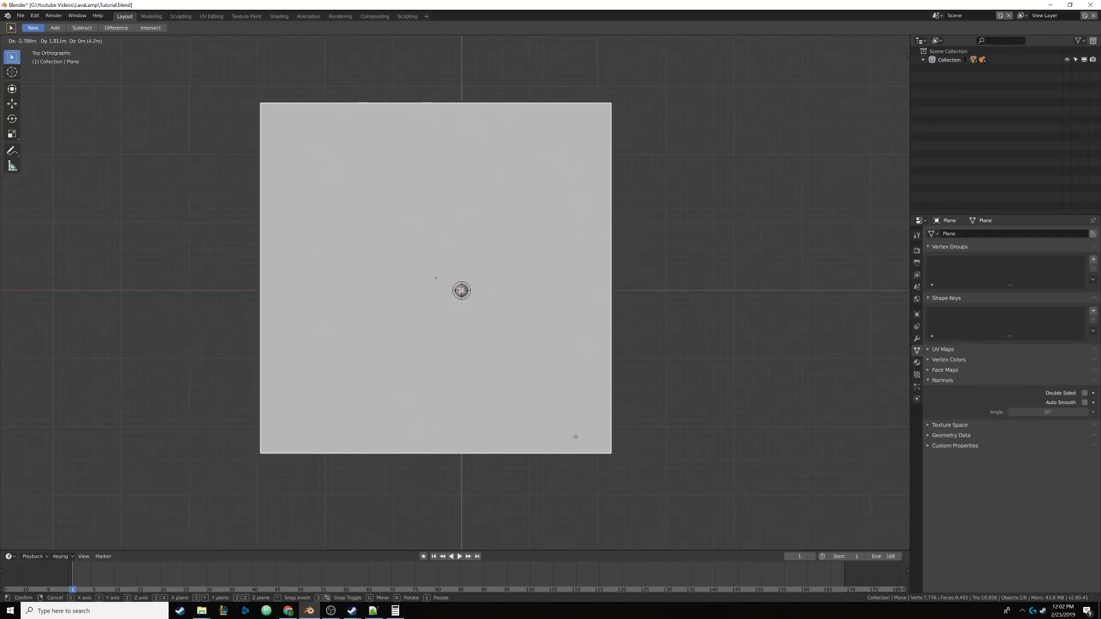
left_click(517, 362)
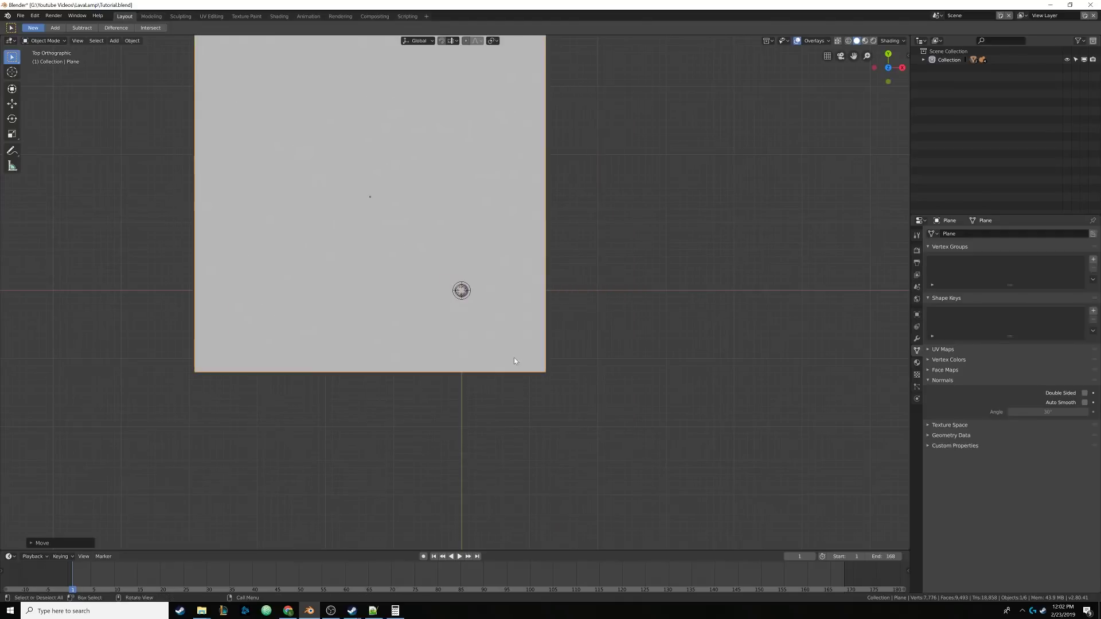
middle_click_drag(530, 343, 447, 297)
Step: Extrude the floor's back edge and the side edge farthest from the lamp about 38 m upward along Z to form two walls
key("Tab")
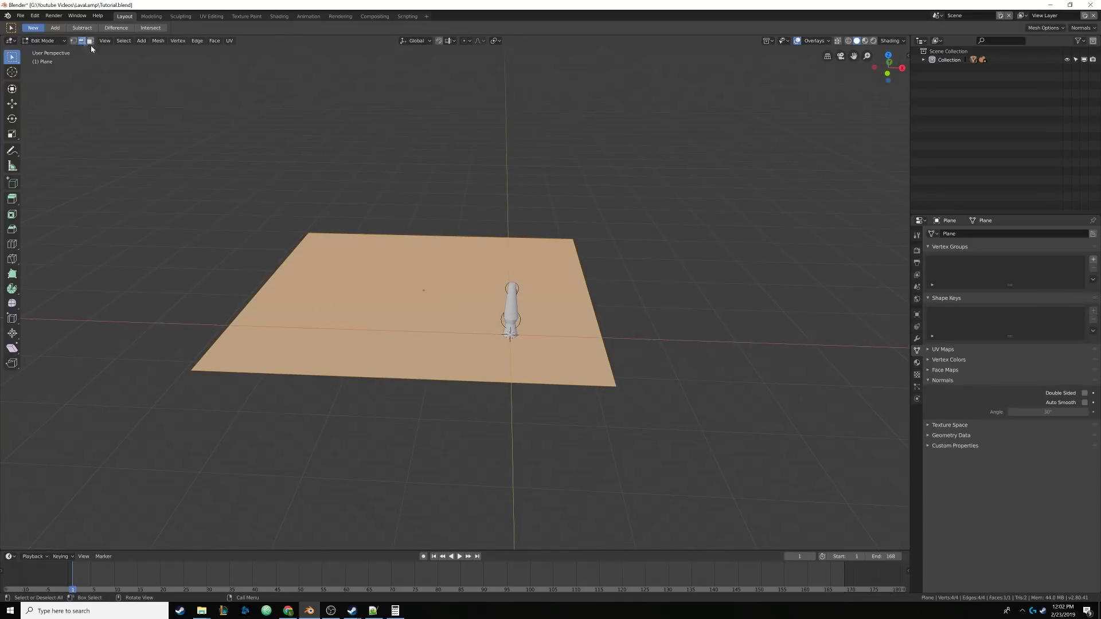
left_click(293, 254)
left_click(325, 234, "shift")
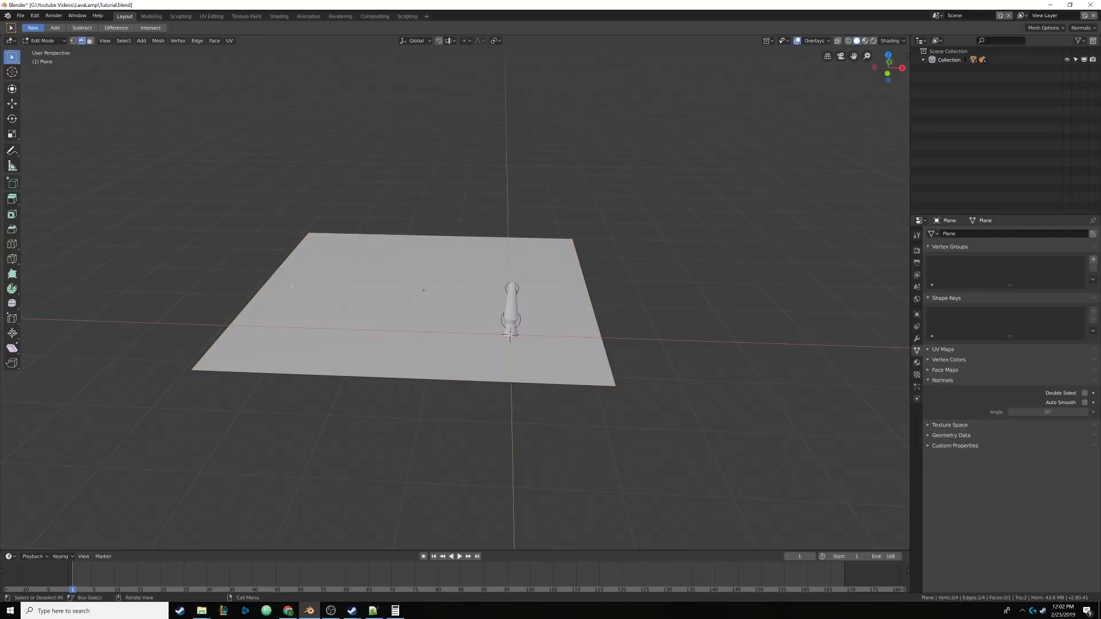
middle_click_drag(299, 265, 346, 288, "shift")
scroll(346, 289, "down", 3)
key("e")
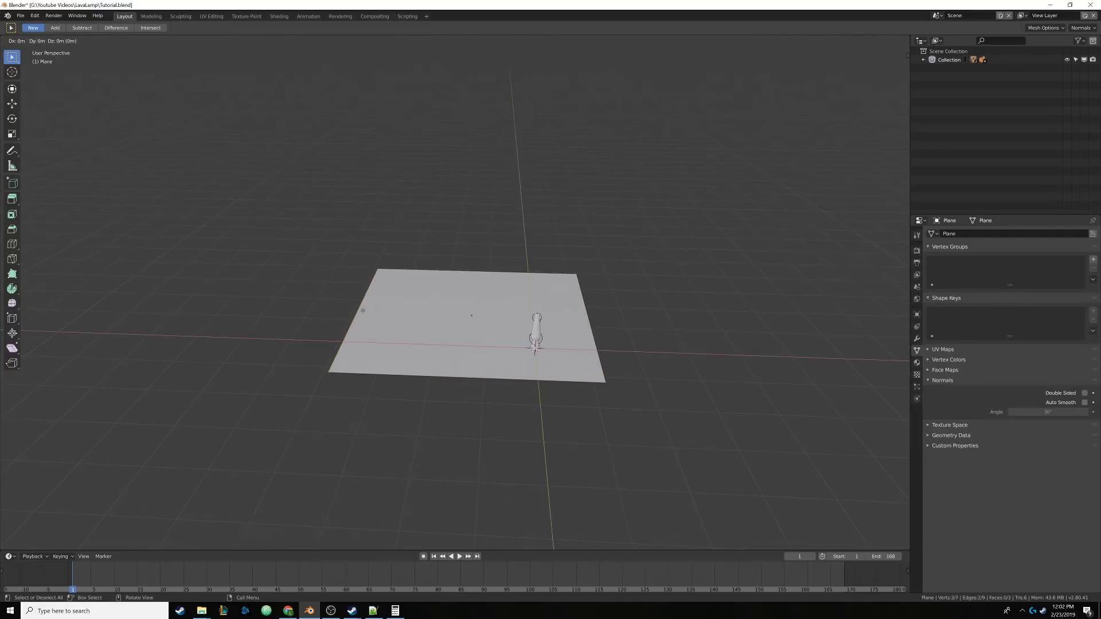
key("z")
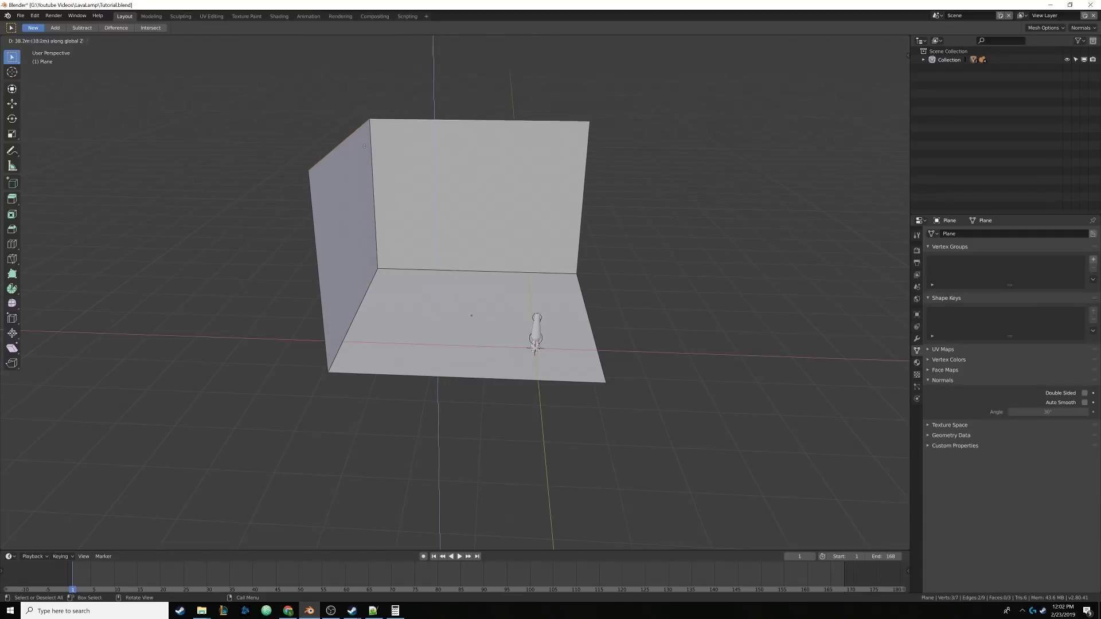
left_click(365, 143)
middle_click_drag(533, 189, 439, 190)
scroll(476, 202, "up", 3)
key("Tab")
middle_click_drag(483, 134, 484, 236, "shift")
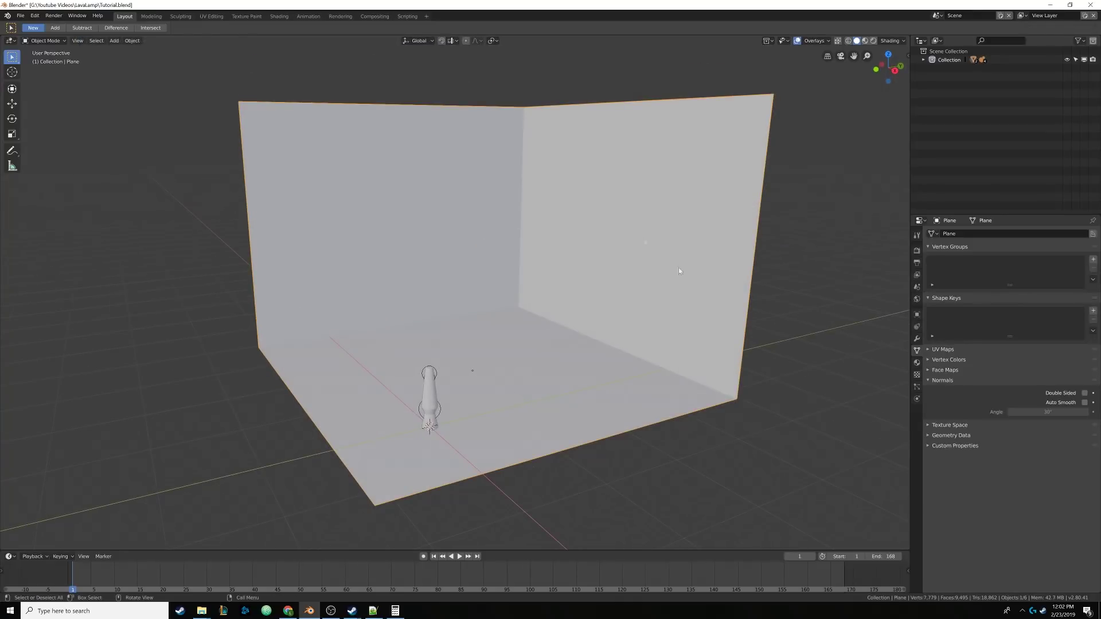
Step: Add a Subdivision Surface modifier to the backdrop and set its viewport subdivisions to 3
left_click(916, 339)
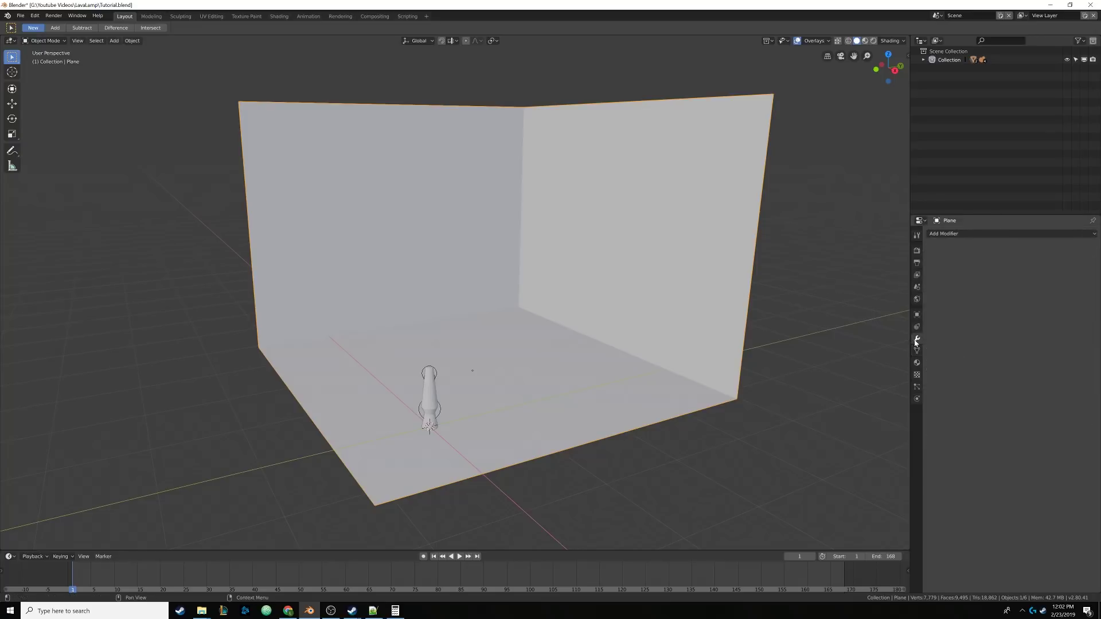
left_click(976, 234)
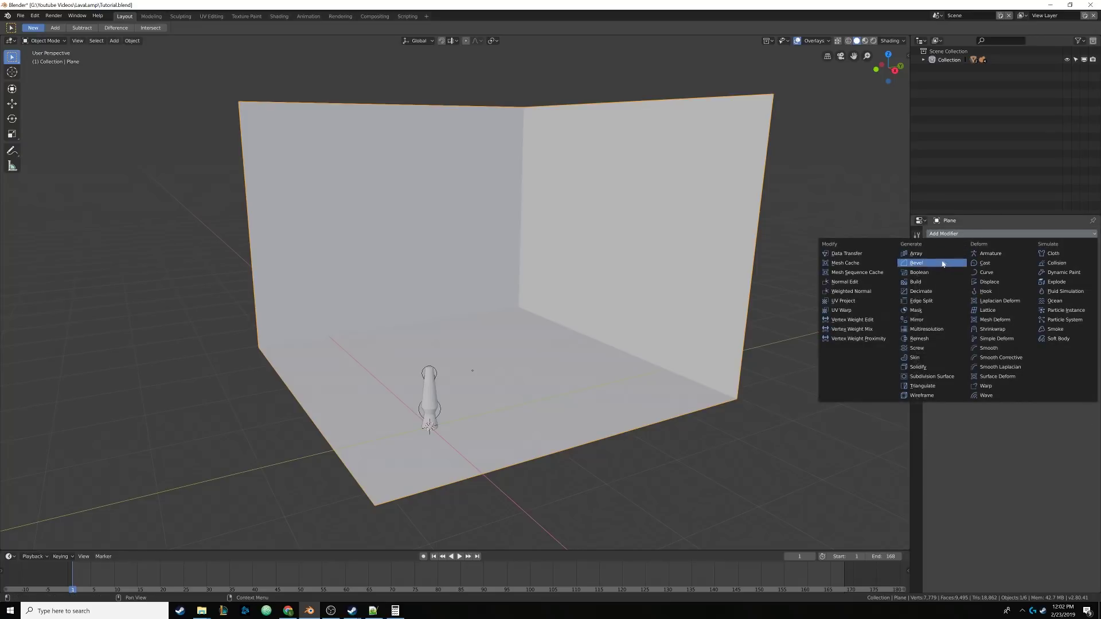
left_click(931, 377)
middle_click_drag(710, 346, 605, 315)
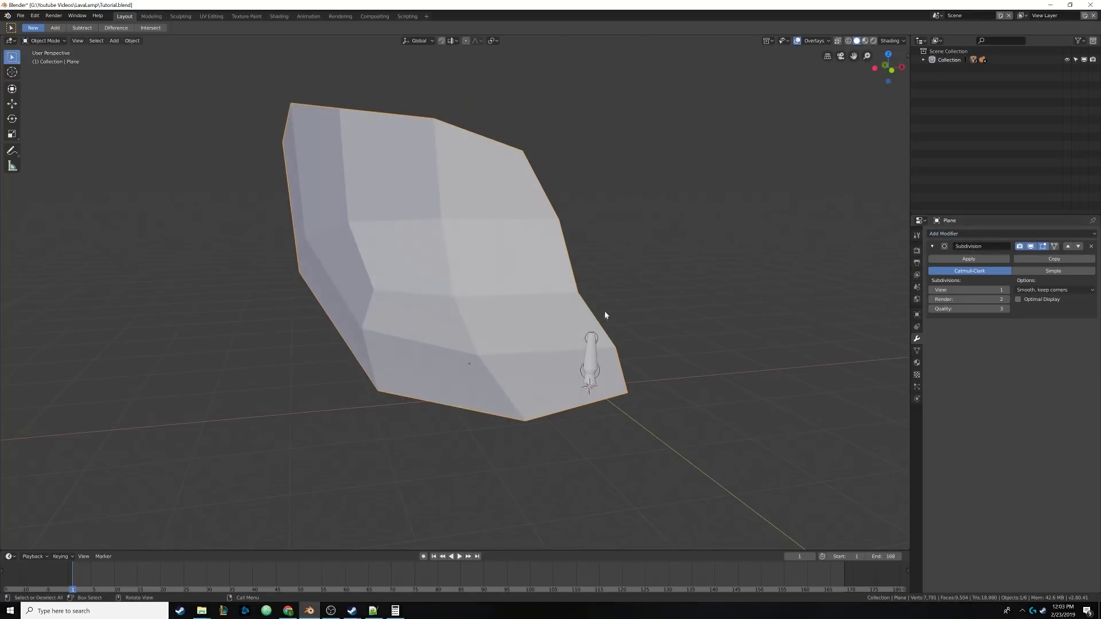
left_click(1007, 290)
left_click(1007, 290)
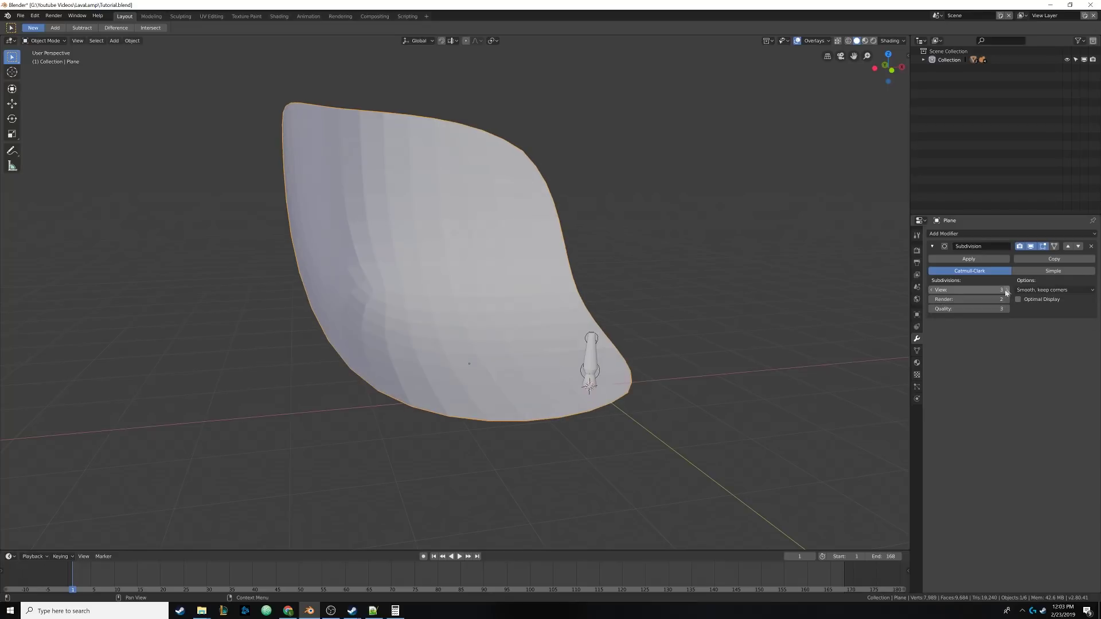
middle_click_drag(762, 307, 331, 379)
middle_click_drag(577, 217, 619, 299)
Step: In wireframe Edit Mode, add a loop cut across the back wall and floor and slide it toward the side wall
key("Tab")
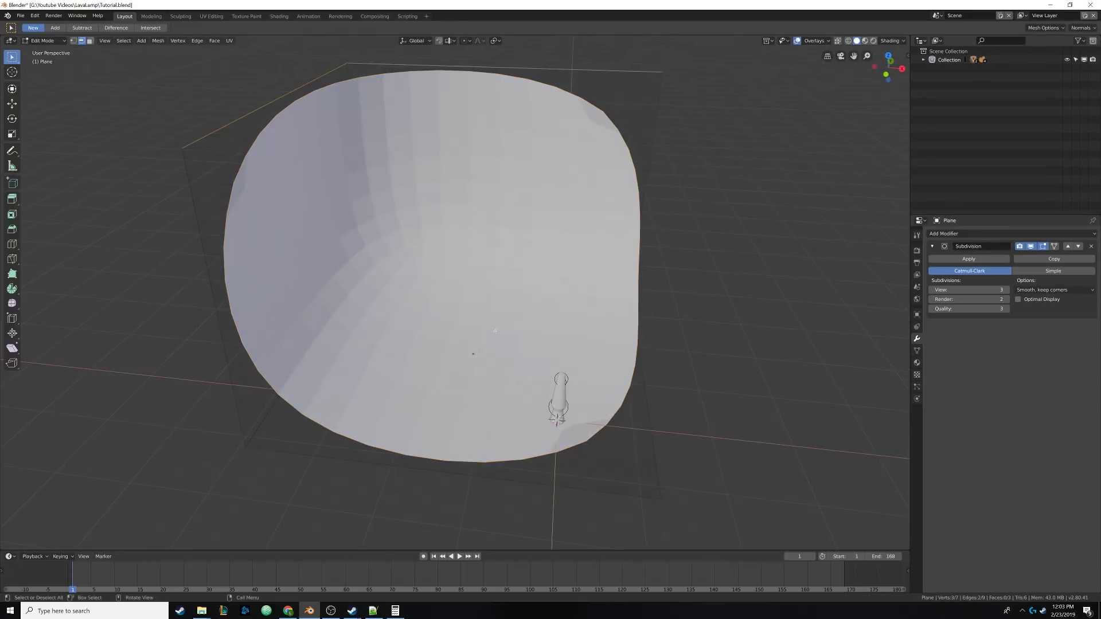
middle_click_drag(413, 364, 454, 329, "shift")
scroll(431, 312, "down", 3)
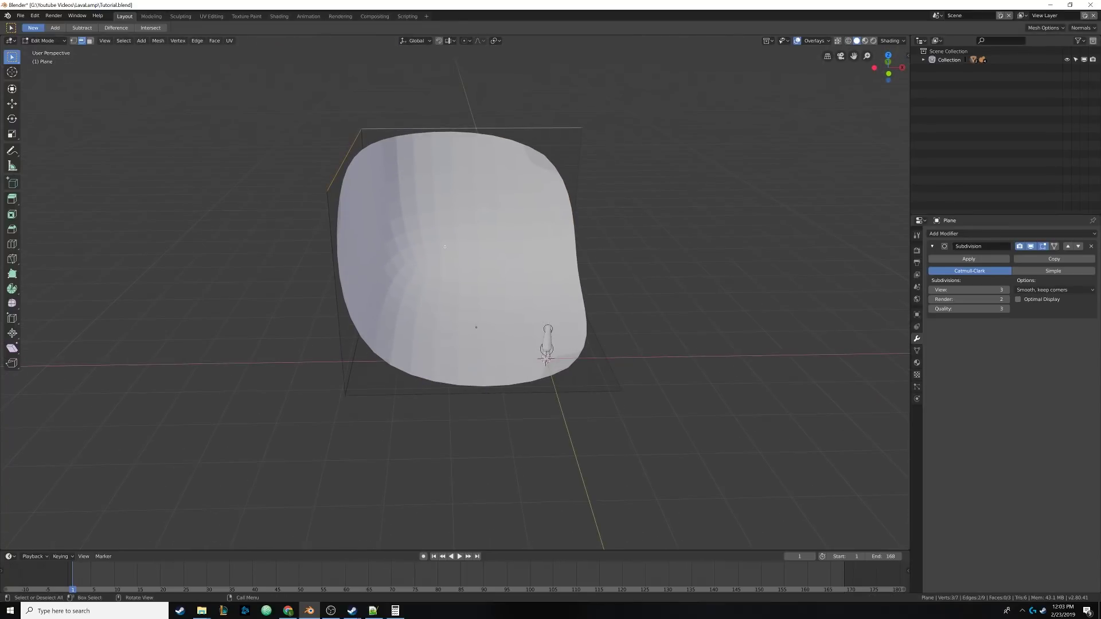
key("alt+a")
key("z")
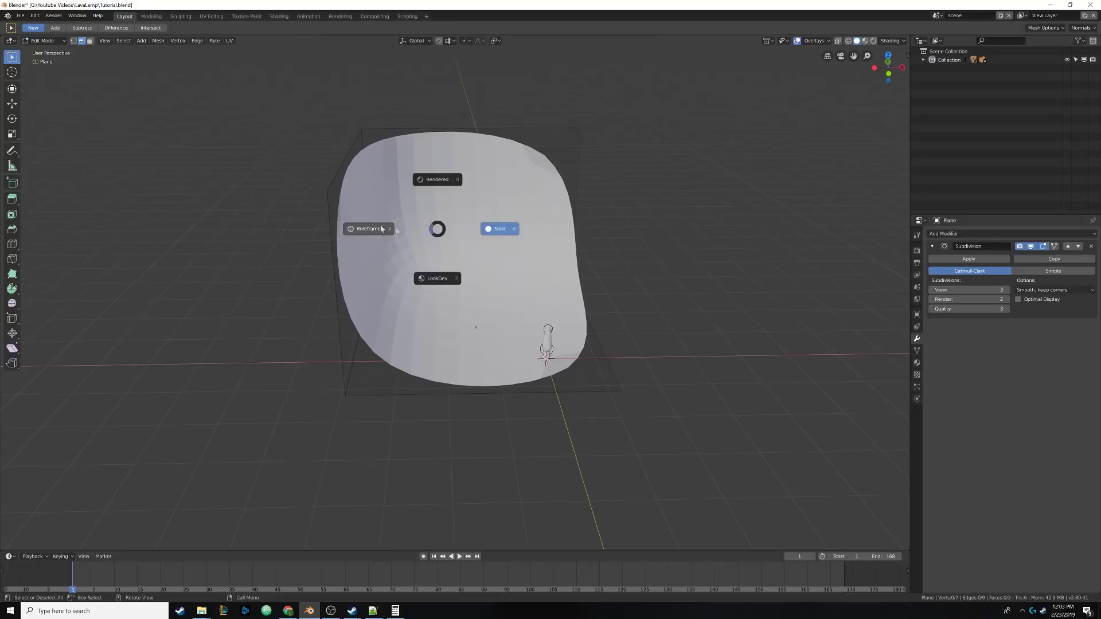
left_click(380, 228)
middle_click_drag(434, 217, 425, 230)
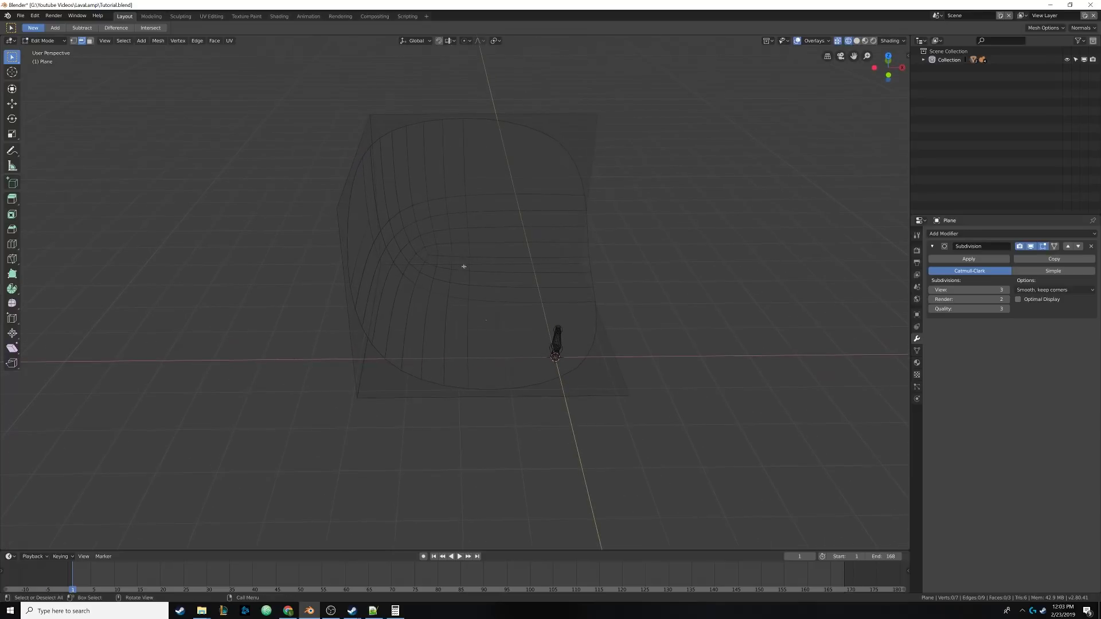
key("ctrl+r")
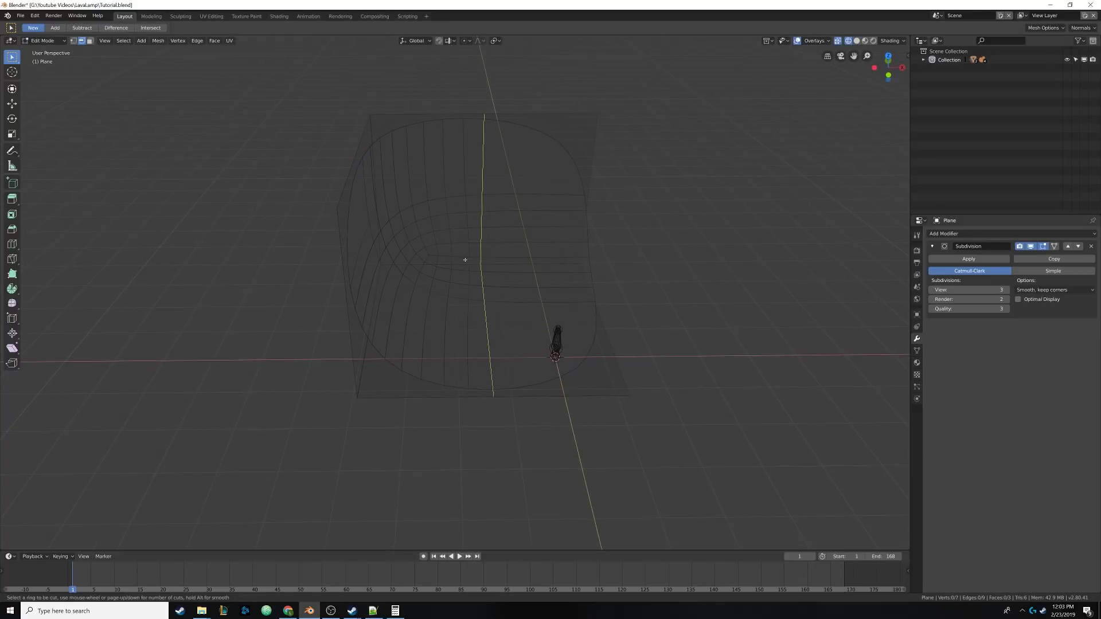
left_click(482, 261)
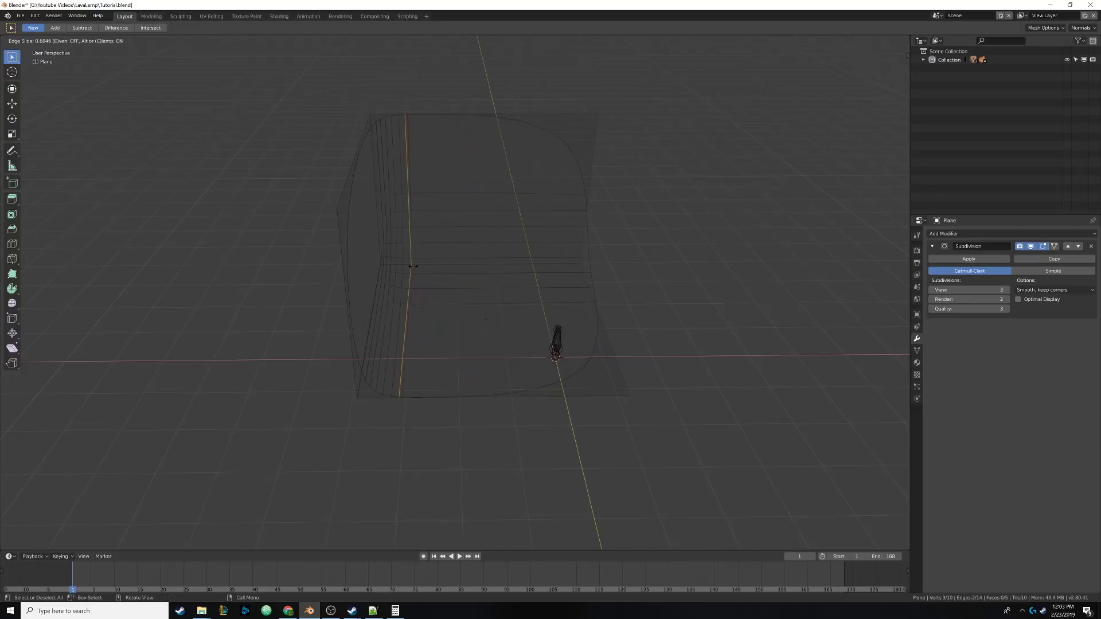
left_click(436, 266)
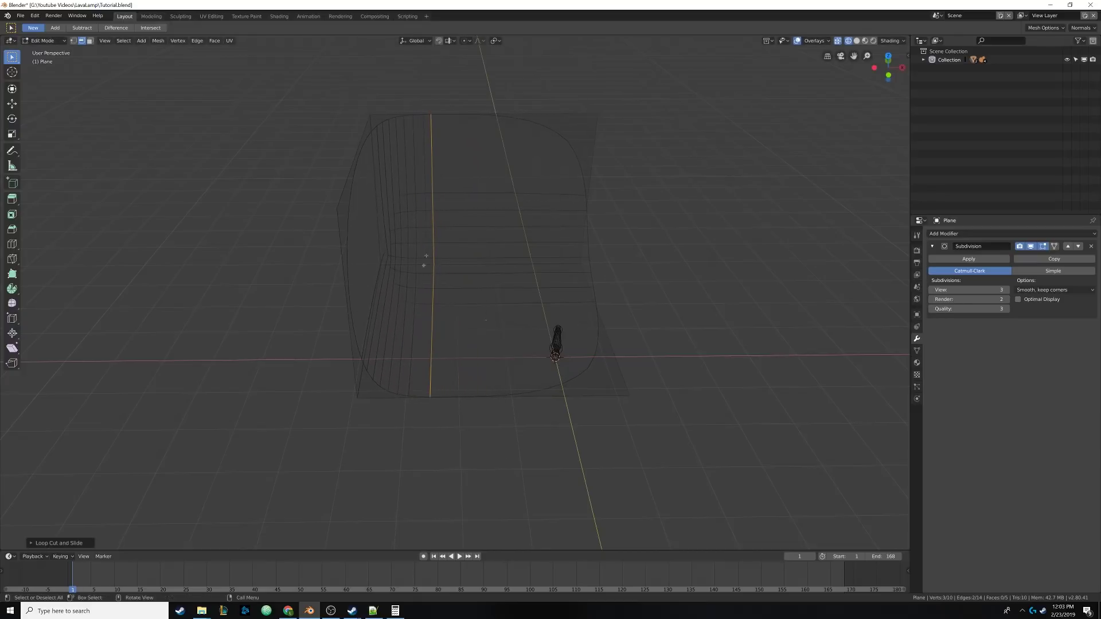
mouse_move(407, 264)
middle_mouse_down()
mouse_move(380, 272)
mouse_move(504, 256)
mouse_move(515, 273)
mouse_move(504, 290)
mouse_move(532, 305)
mouse_move(498, 290)
mouse_move(516, 278)
middle_mouse_up()
Step: Return to Object Mode in solid shading and apply smooth shading to the backdrop
key("Tab")
key("z")
left_click(544, 280)
scroll(532, 305, "up", 2)
middle_click_drag(491, 352, 585, 362)
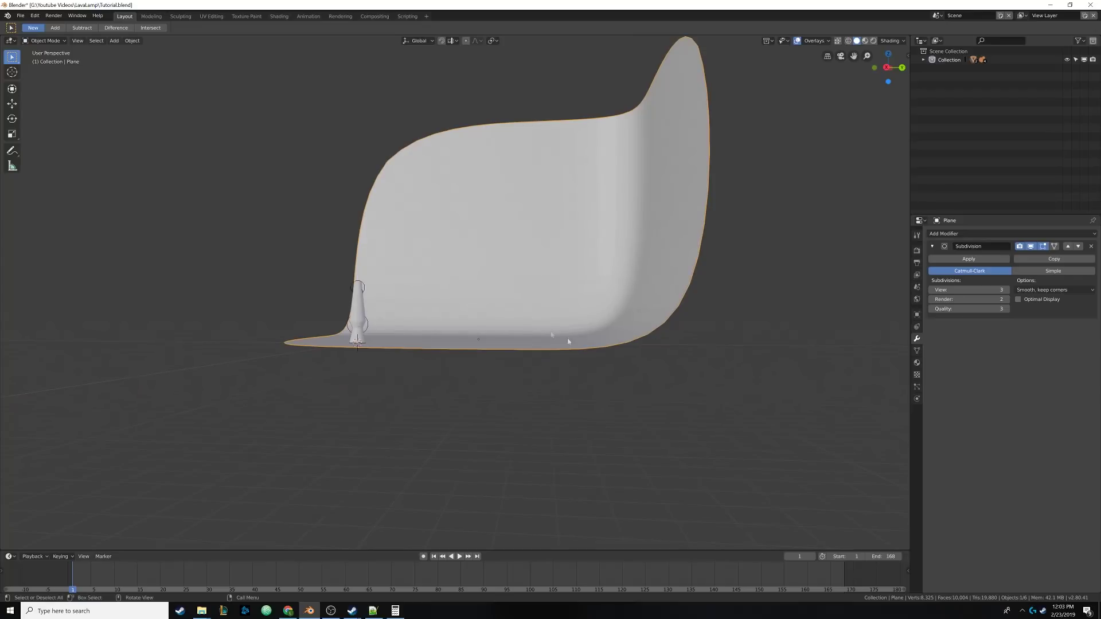
middle_click_drag(565, 246, 510, 213)
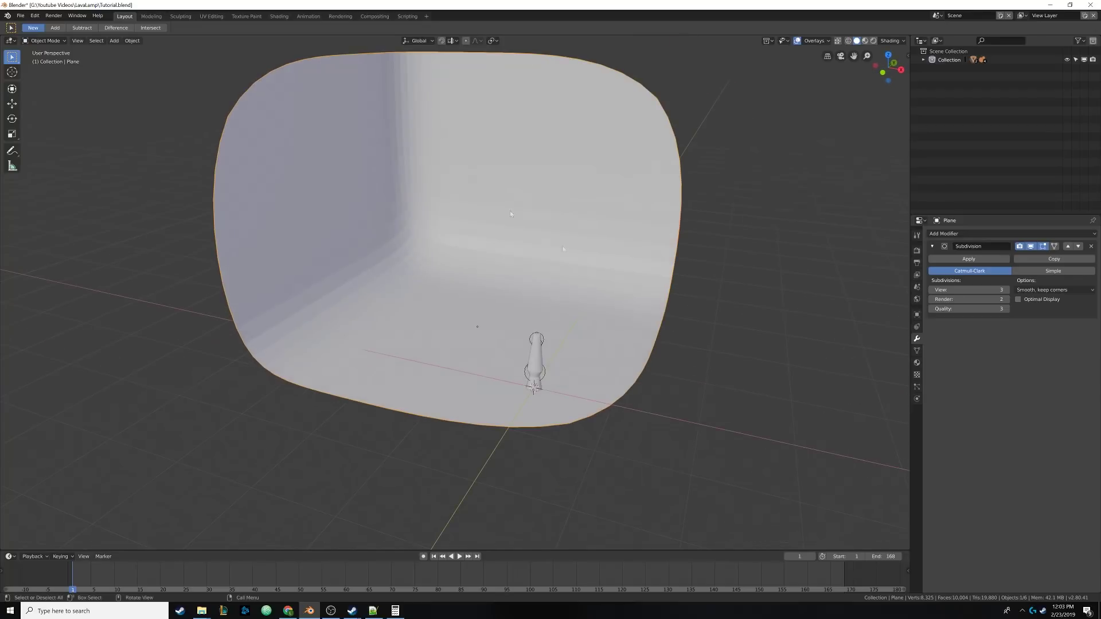
left_click(135, 43)
left_click(163, 213)
Step: Add a camera at the 3D cursor by the lamp's base
mouse_move(423, 245)
middle_mouse_down("shift")
mouse_move(418, 253)
mouse_move(437, 248)
mouse_move(381, 249)
mouse_move(430, 252)
mouse_move(431, 229)
middle_mouse_up("shift")
scroll(447, 284, "down", 2)
scroll(444, 260, "up", 2)
middle_click_drag(448, 286, 501, 266, "shift")
key("shift+a")
mouse_move(500, 265)
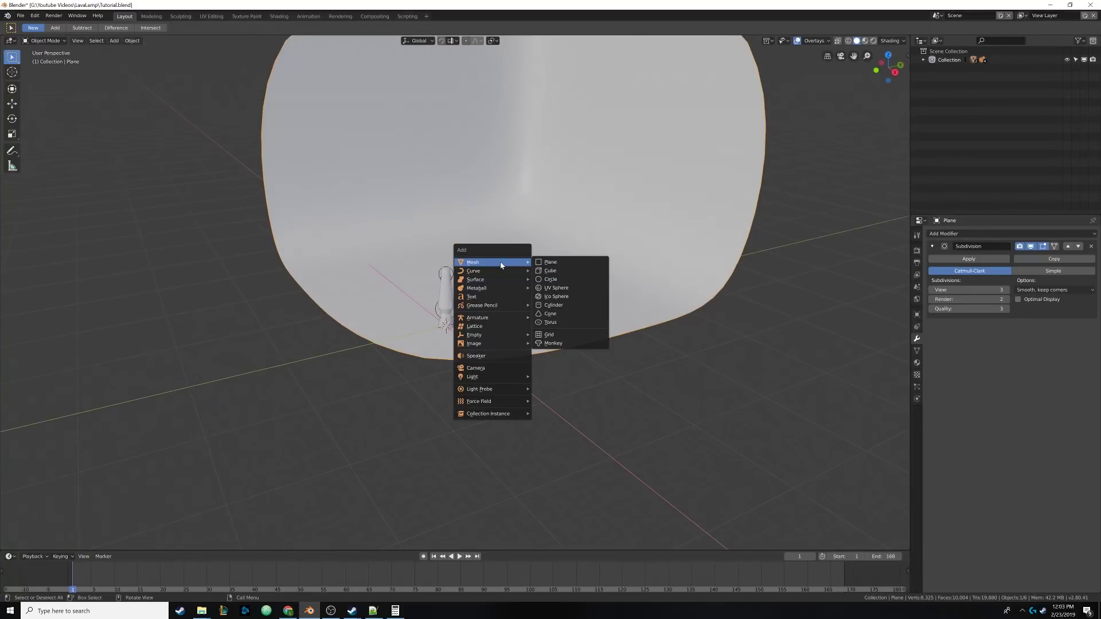
left_click(478, 369)
middle_click_drag(477, 371, 415, 332)
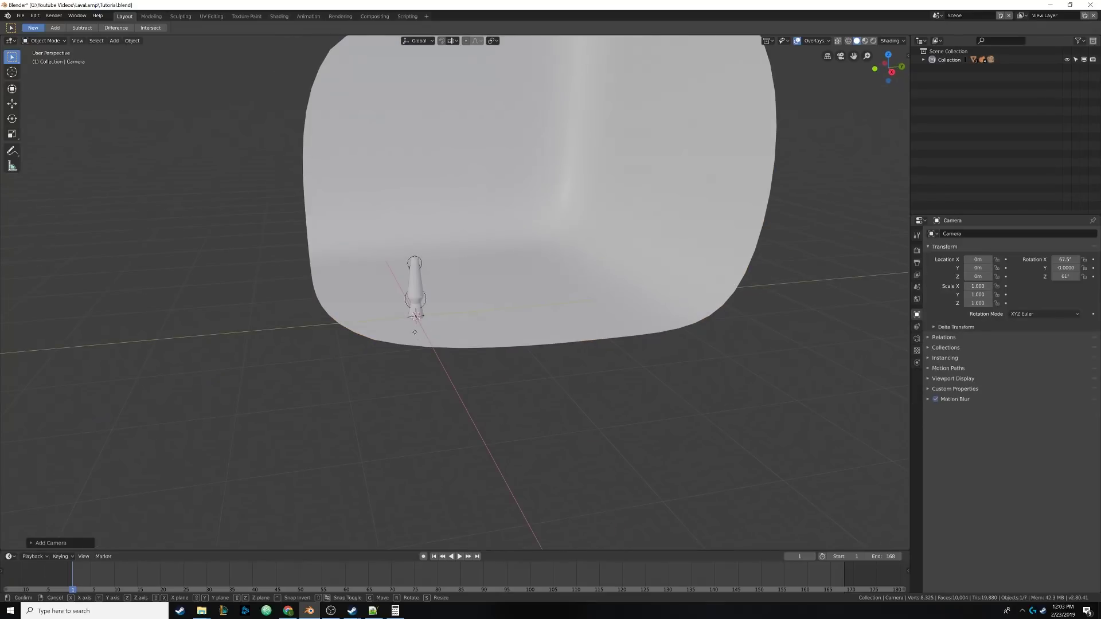
Step: Raise the camera about 12.6 m along Z so it sits above the lamp
key("g")
key("z")
left_click(412, 234)
middle_click_drag(412, 234, 493, 290, "shift")
scroll(460, 271, "up", 6)
Step: Scale the camera up uniformly to about 5.97
key("s")
right_click(364, 258)
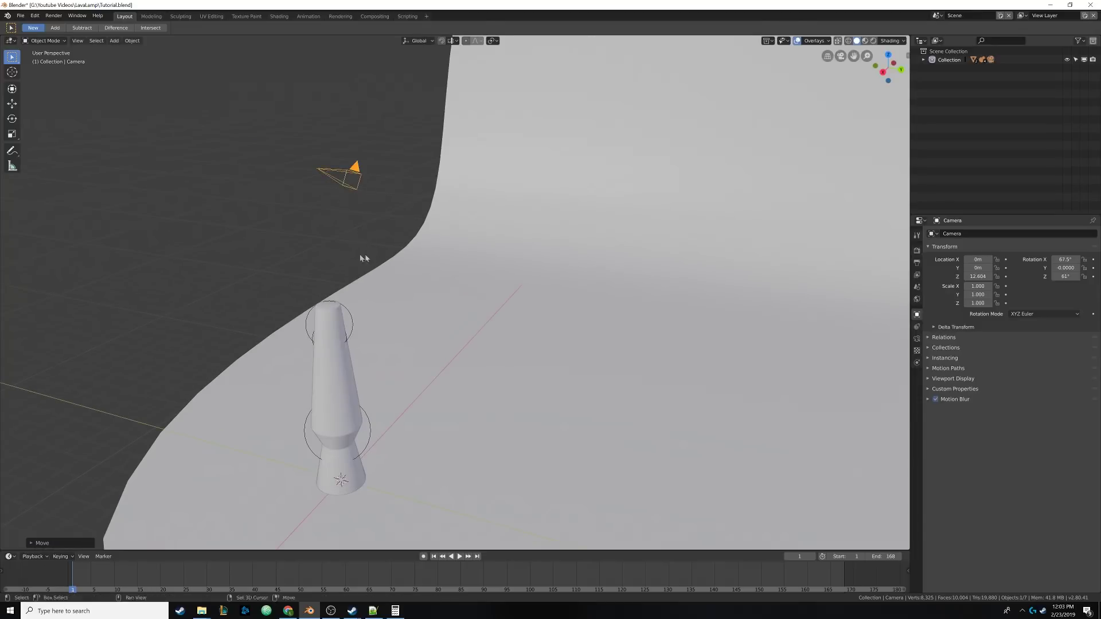
middle_click_drag(364, 258, 425, 251, "shift")
scroll(425, 250, "down", 5)
scroll(453, 270, "up", 1)
scroll(461, 277, "down", 3)
key("s")
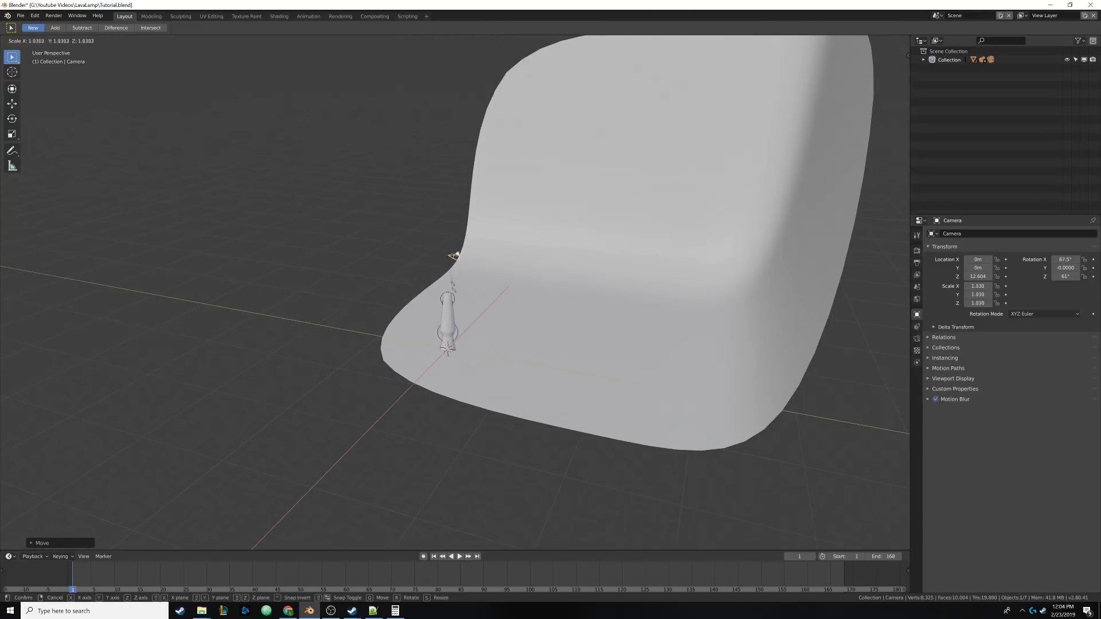
left_click(546, 402)
mouse_move(489, 340)
middle_mouse_down()
mouse_move(548, 342)
mouse_move(506, 344)
middle_mouse_up()
scroll(506, 343, "down", 4)
key("a")
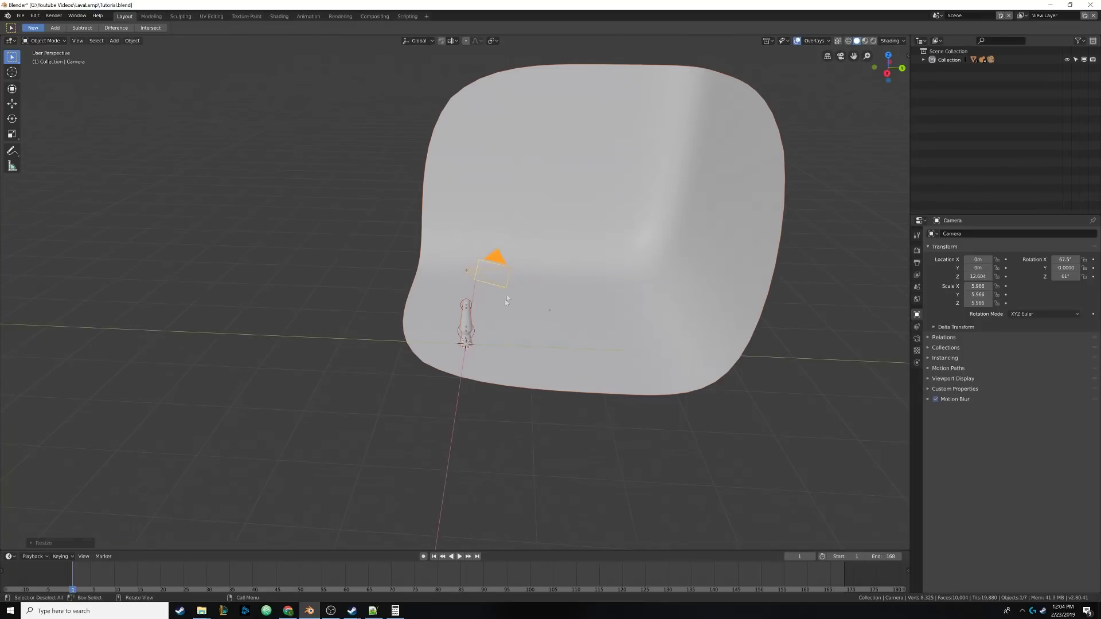
left_click(494, 259, "shift")
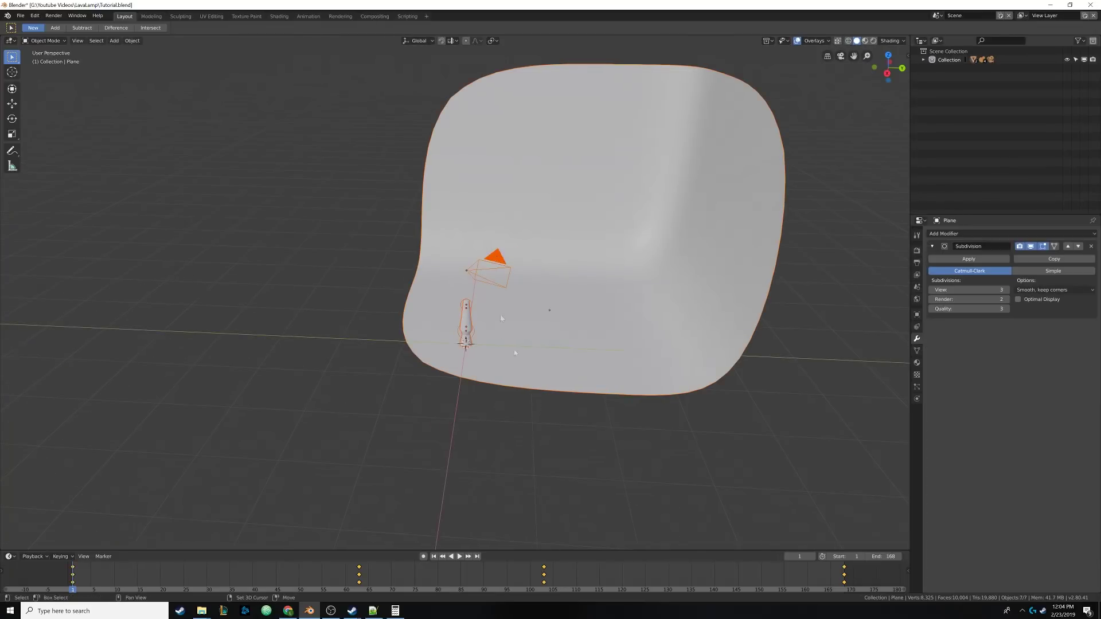
left_click(496, 257, "shift")
middle_click_drag(498, 260, 455, 259)
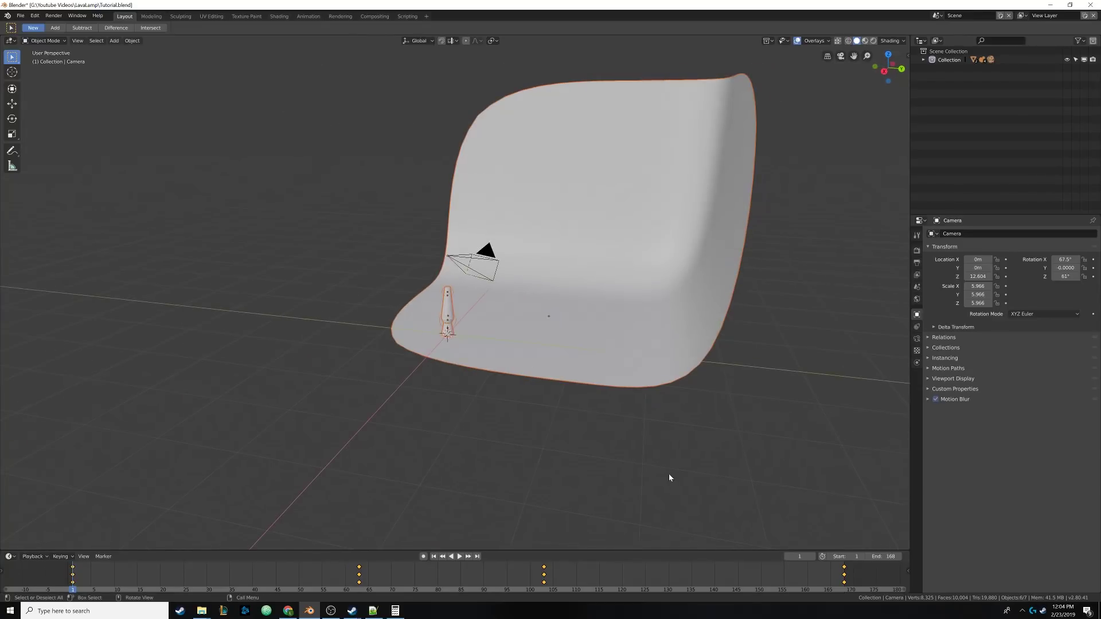
key("s")
right_click(543, 369)
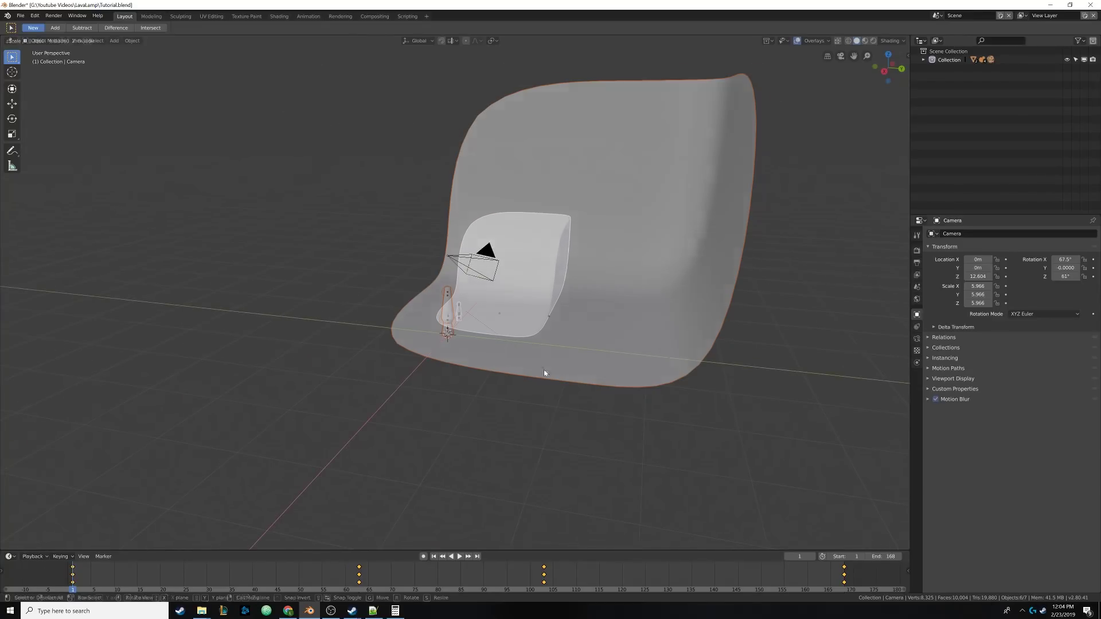
middle_click_drag(502, 268, 463, 285)
Step: Select the backdrop and show its transform values in the viewport sidebar
left_click(559, 327)
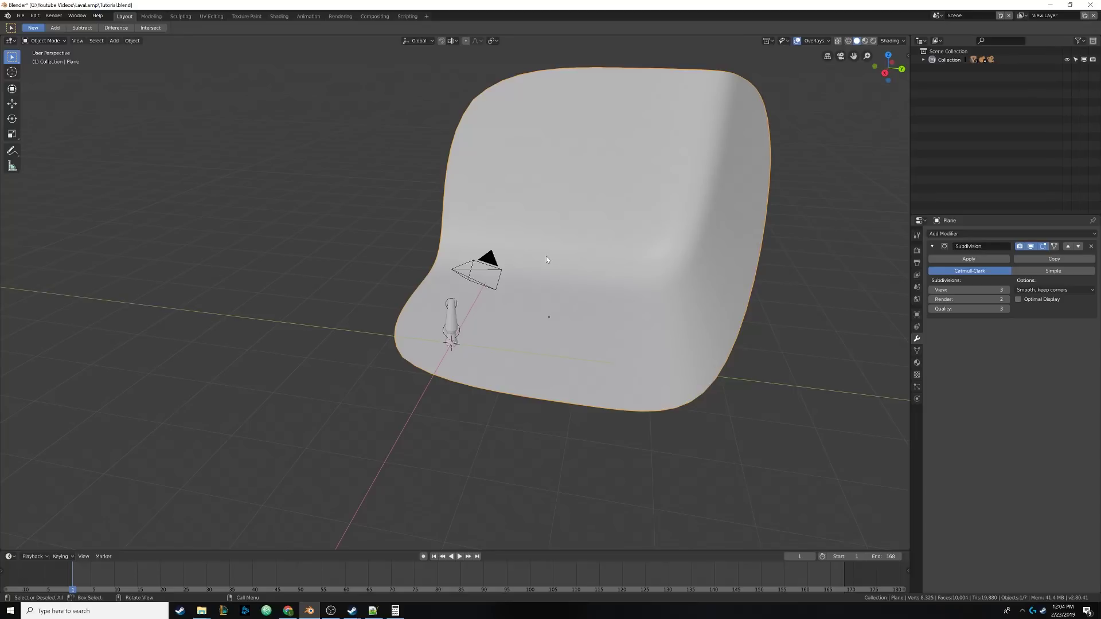
key("n")
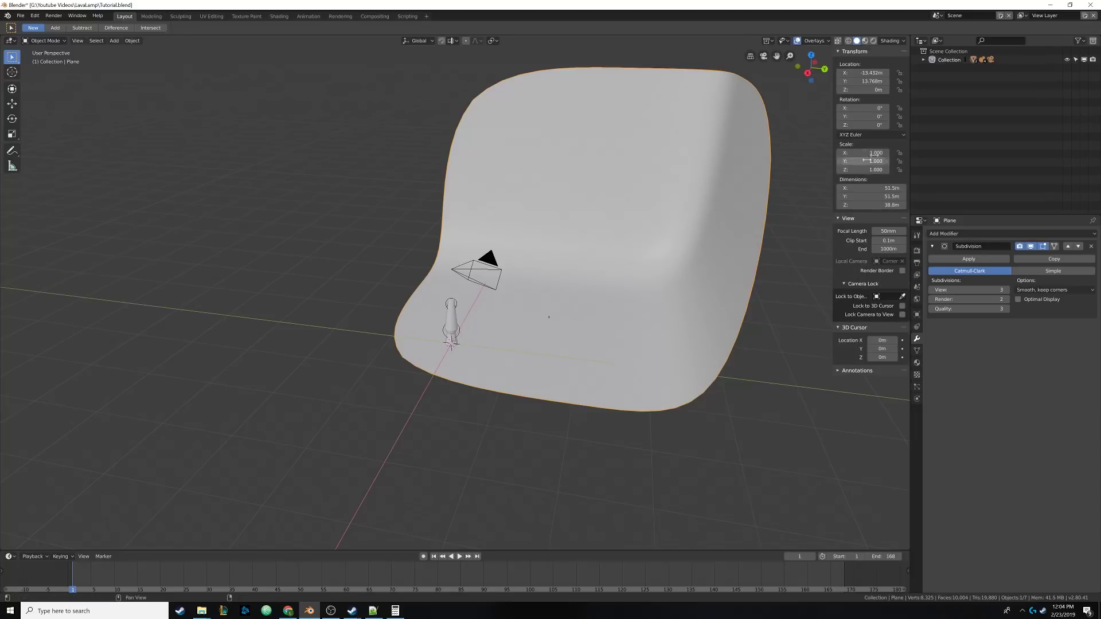
key("s")
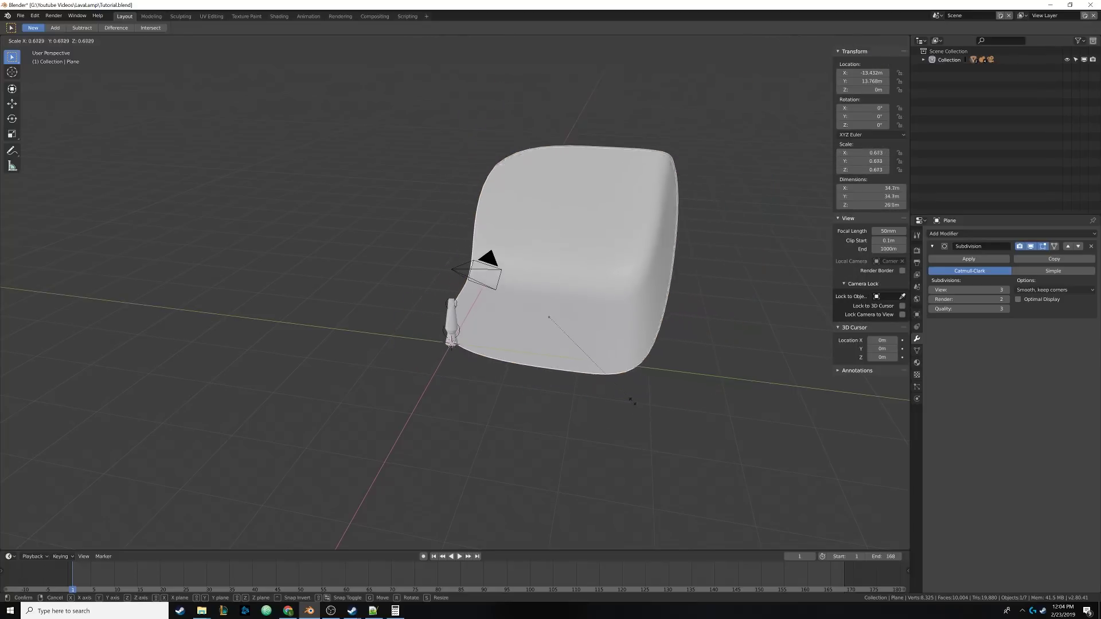
left_click(641, 266)
key("ctrl+z")
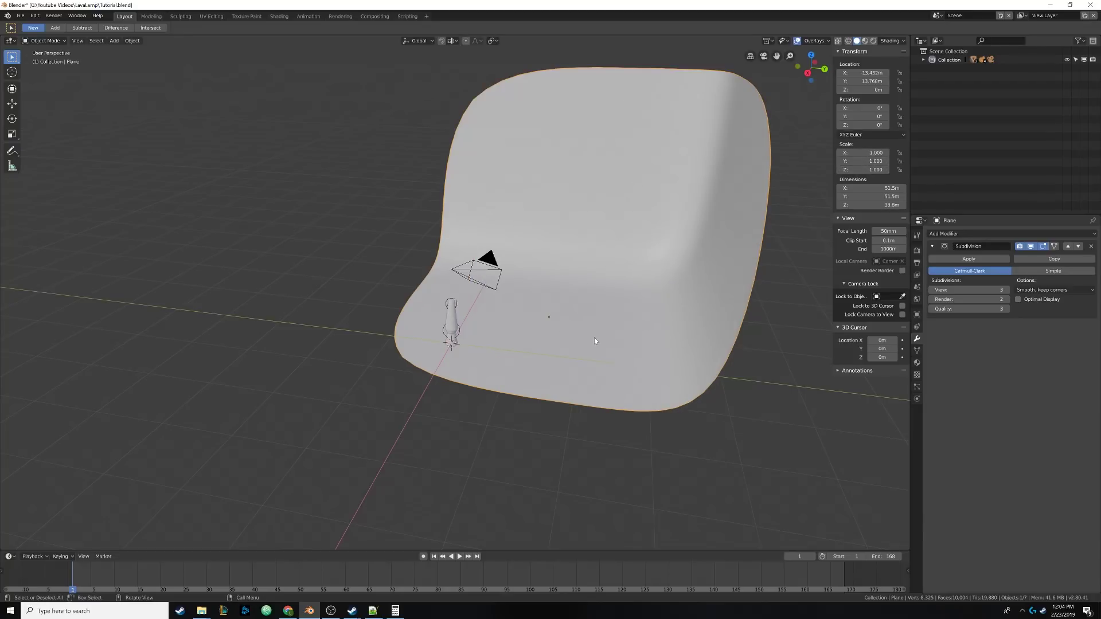
Step: Apply the scale transform to the backdrop
key("ctrl+a")
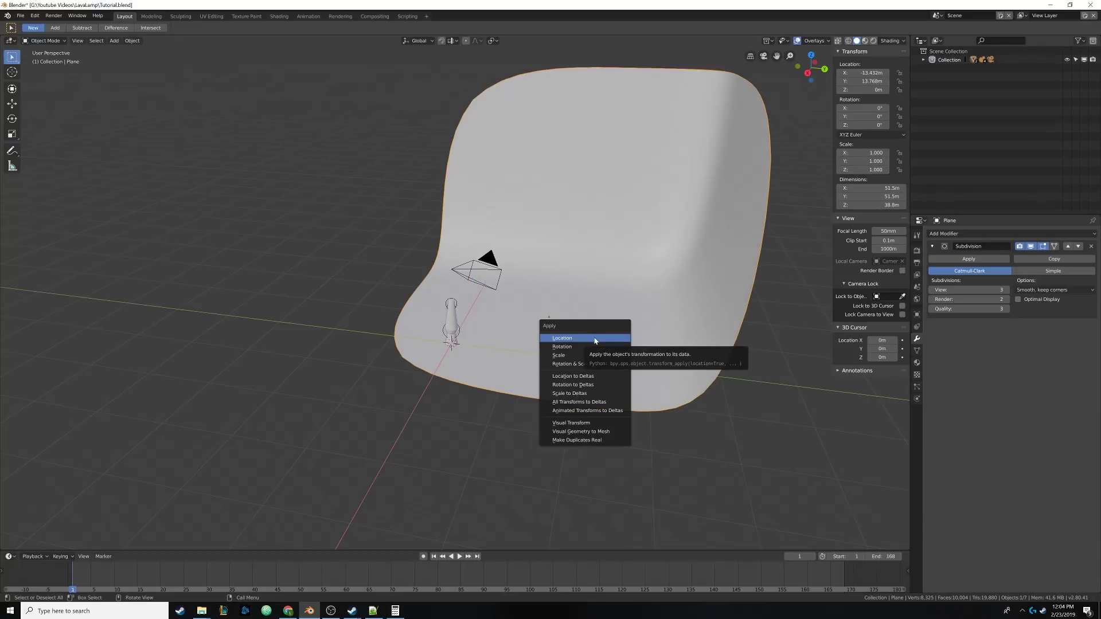
left_click(581, 356)
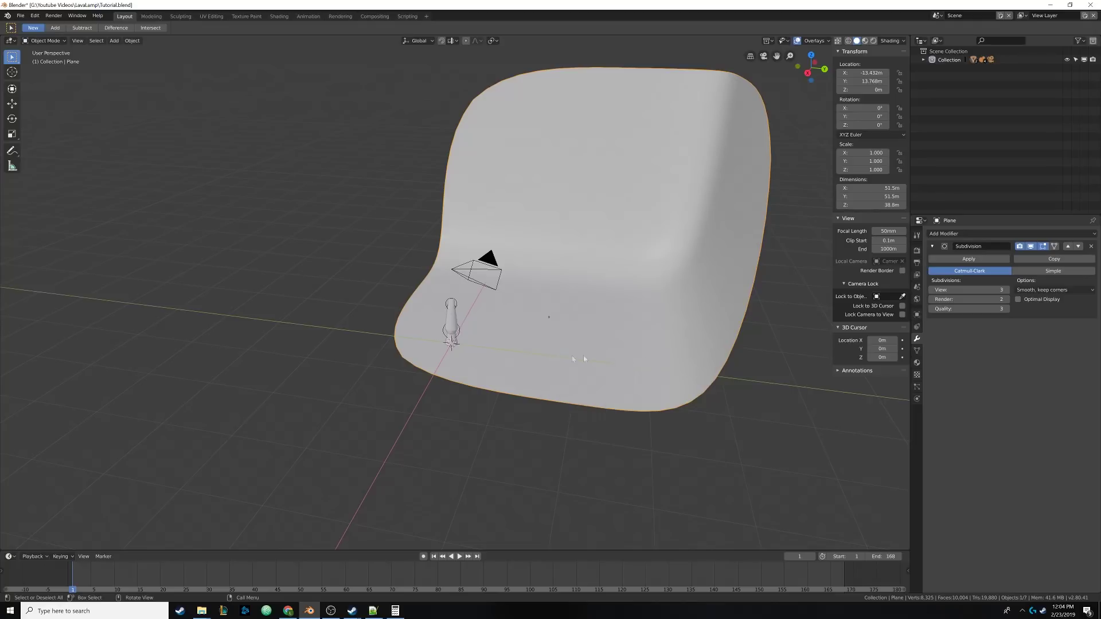
Step: Look through the camera, search the commands for "camer" and run View Camera to leave that view again
middle_click_drag(557, 278, 486, 210)
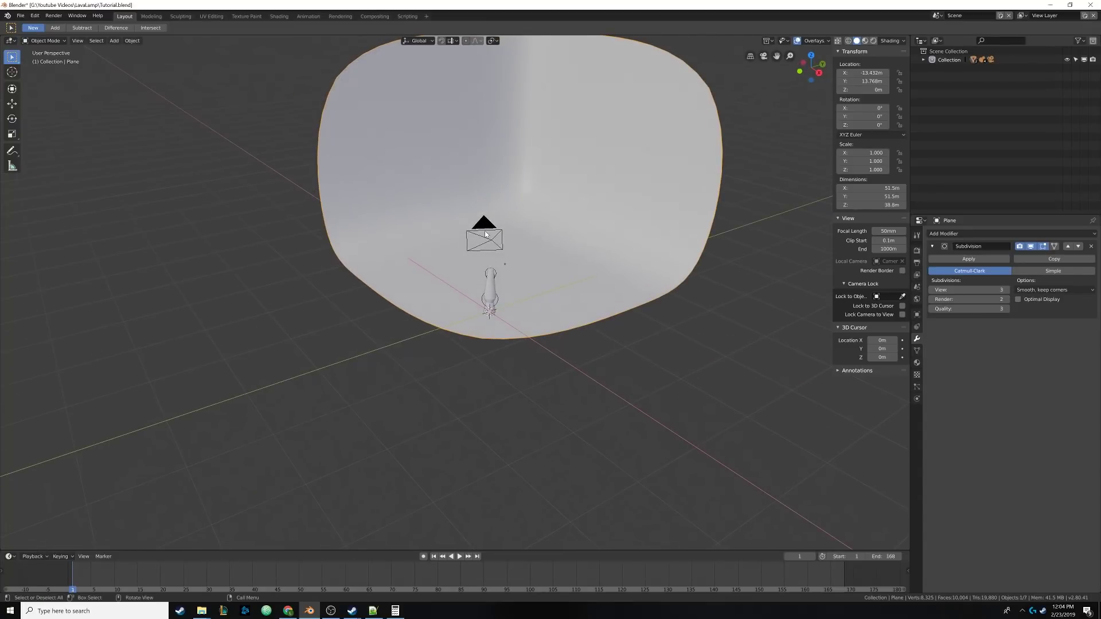
key("KP_0")
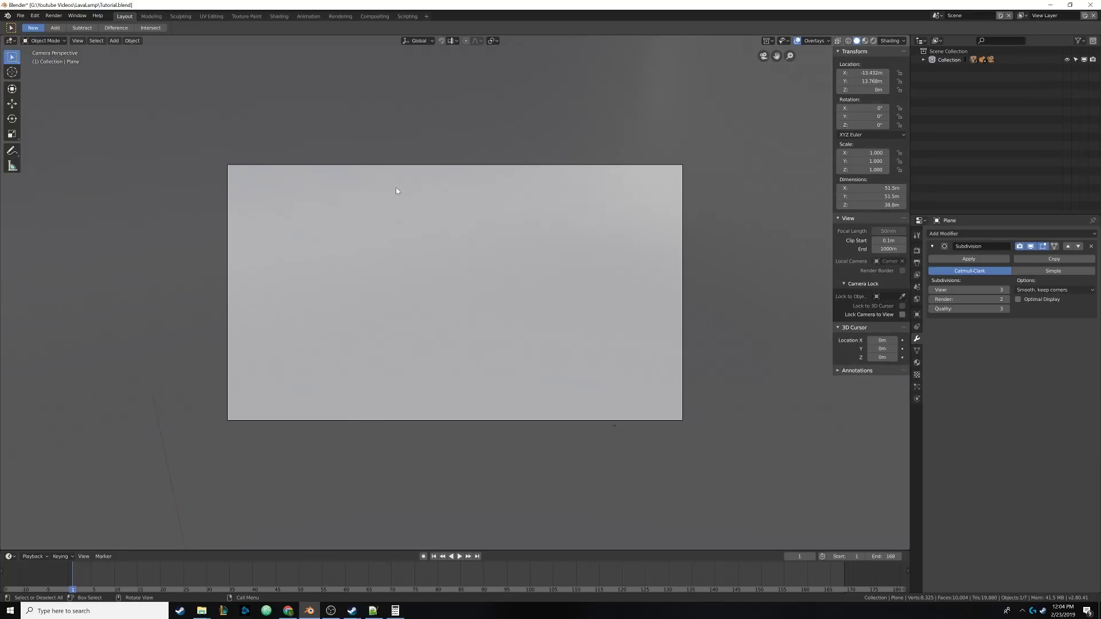
key("F3")
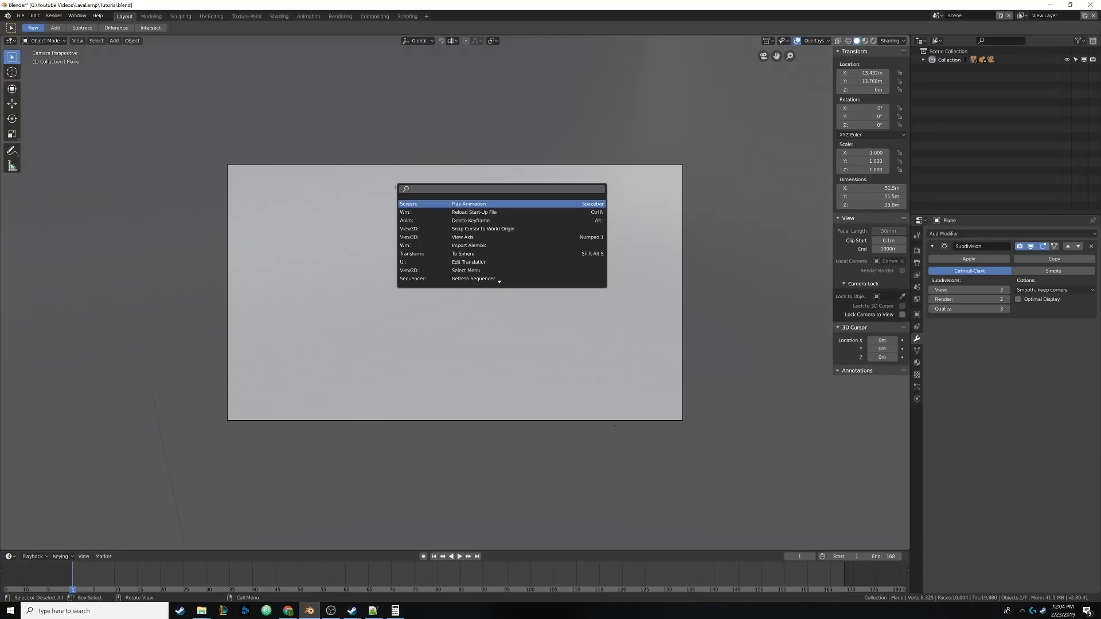
type("camer")
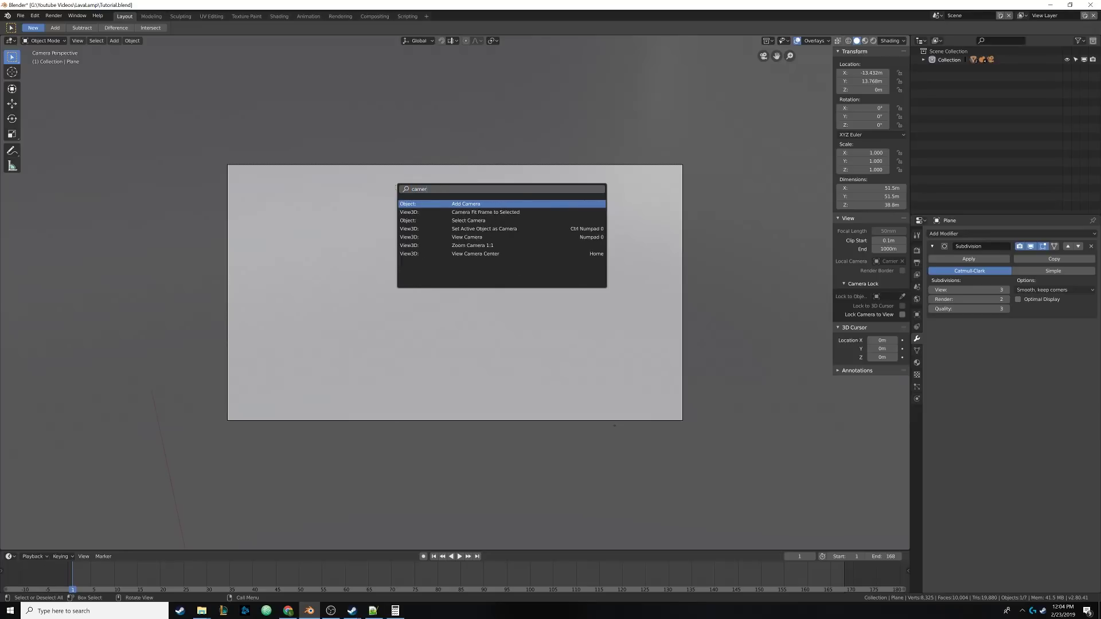
key("Down")
key("Down")
key("Down")
key("Down")
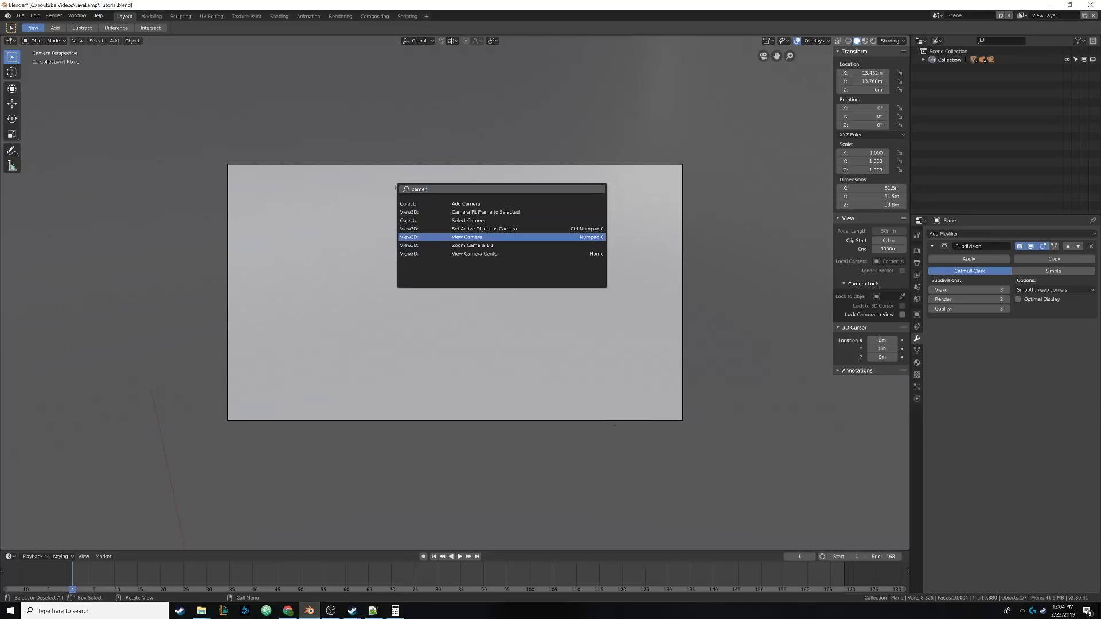
key("Return")
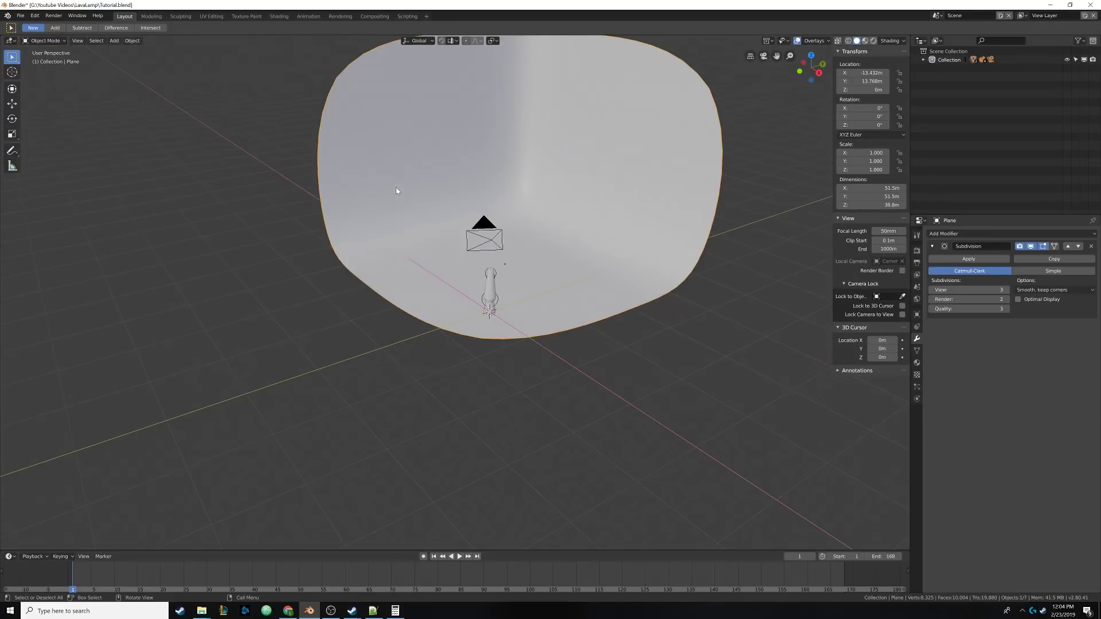
Step: Lock the camera to the view and reposition it so the whole lava lamp is framed against the backdrop
key("KP_0")
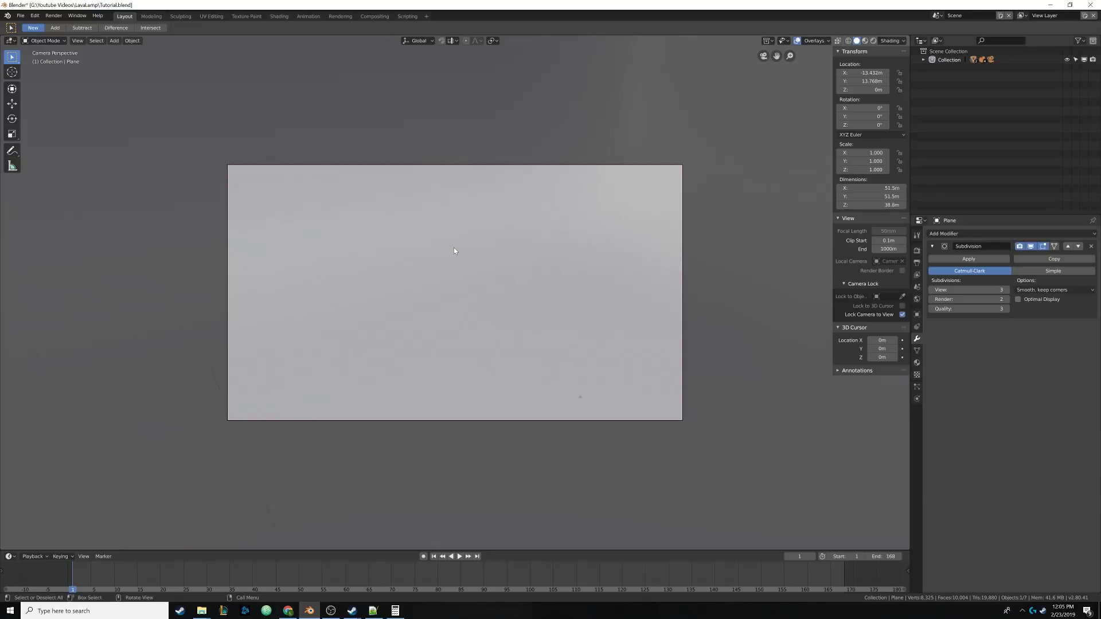
scroll(453, 246, "down", 4)
middle_click_drag(453, 247, 514, 272)
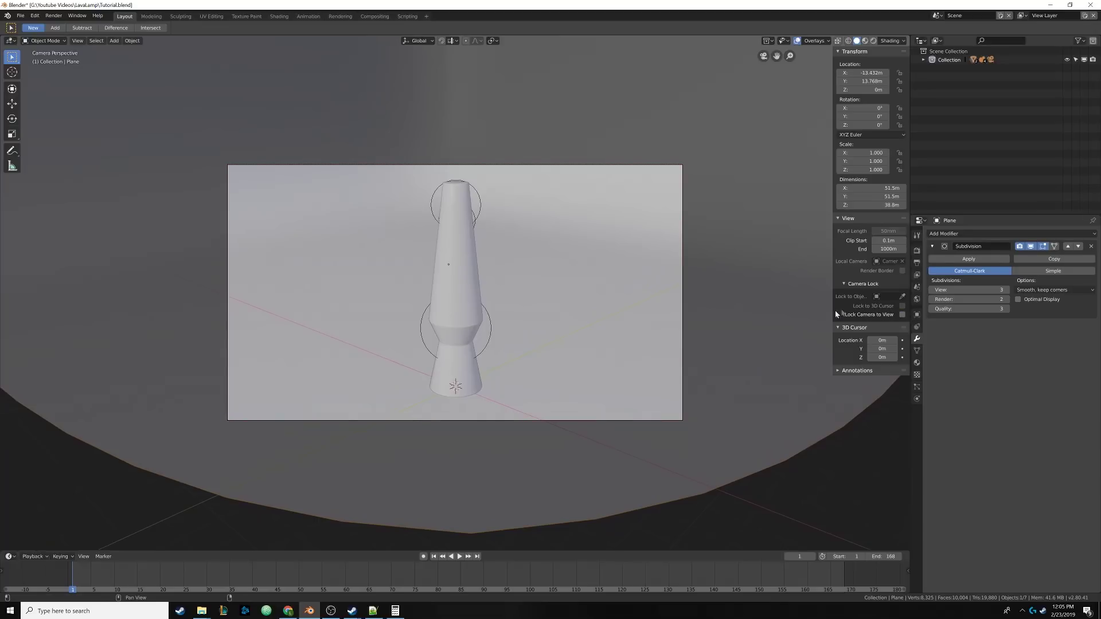
middle_click_drag(582, 207, 228, 250)
middle_click_drag(255, 309, 505, 282)
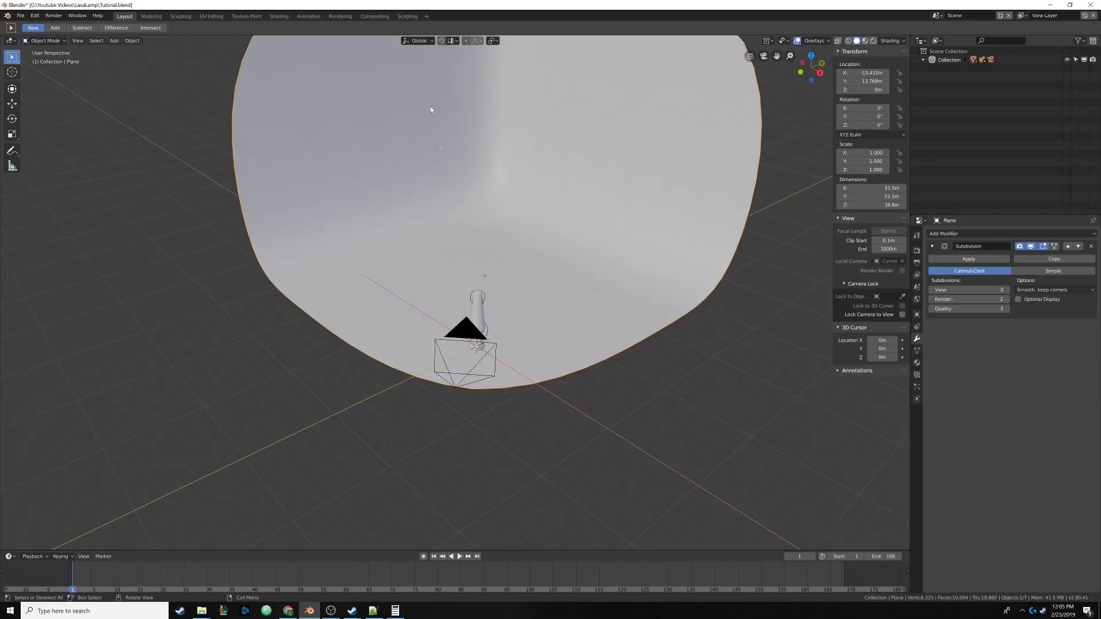
Step: Add a plane mesh at the 3D cursor by the lamp's base
middle_click_drag(430, 109, 397, 289)
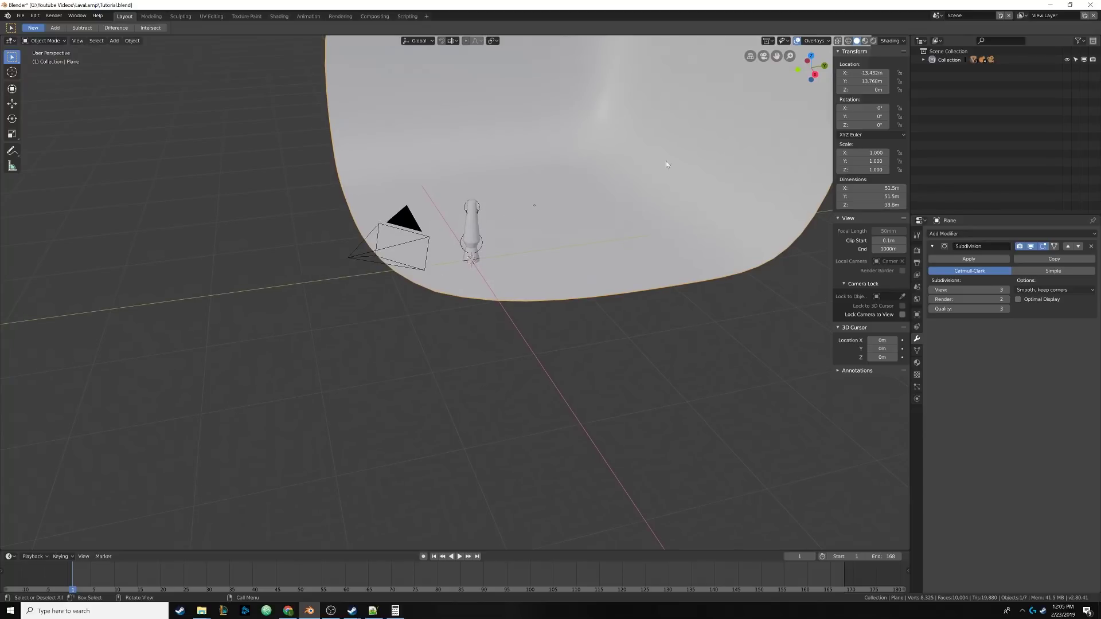
scroll(545, 262, "up", 1)
middle_click_drag(545, 261, 509, 279, "shift")
scroll(521, 279, "up", 2)
key("shift+a")
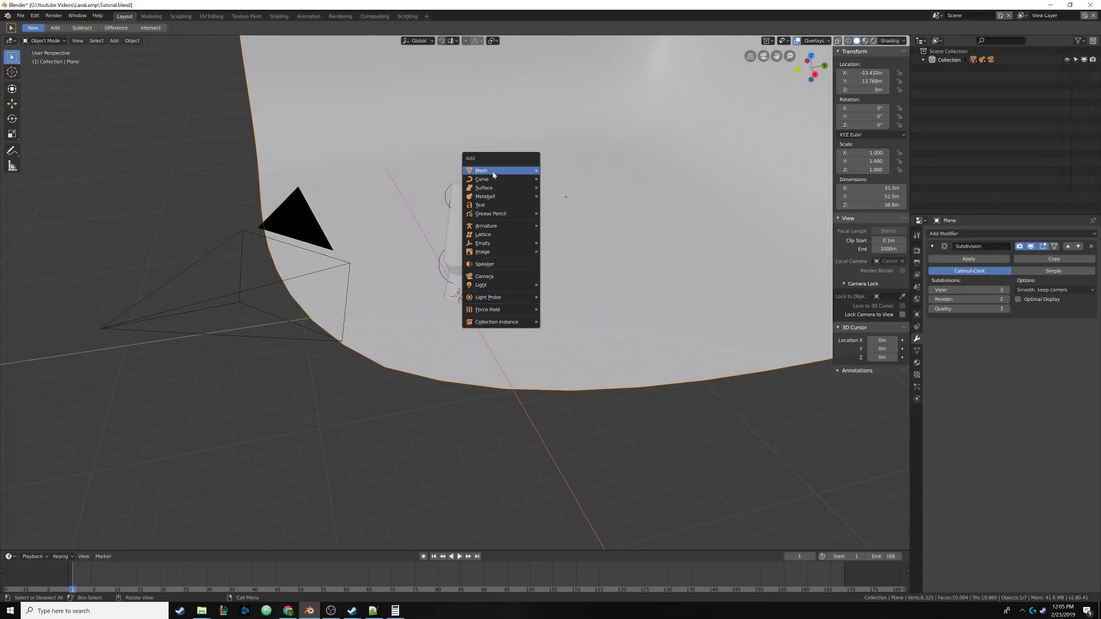
mouse_move(491, 170)
left_click(558, 171)
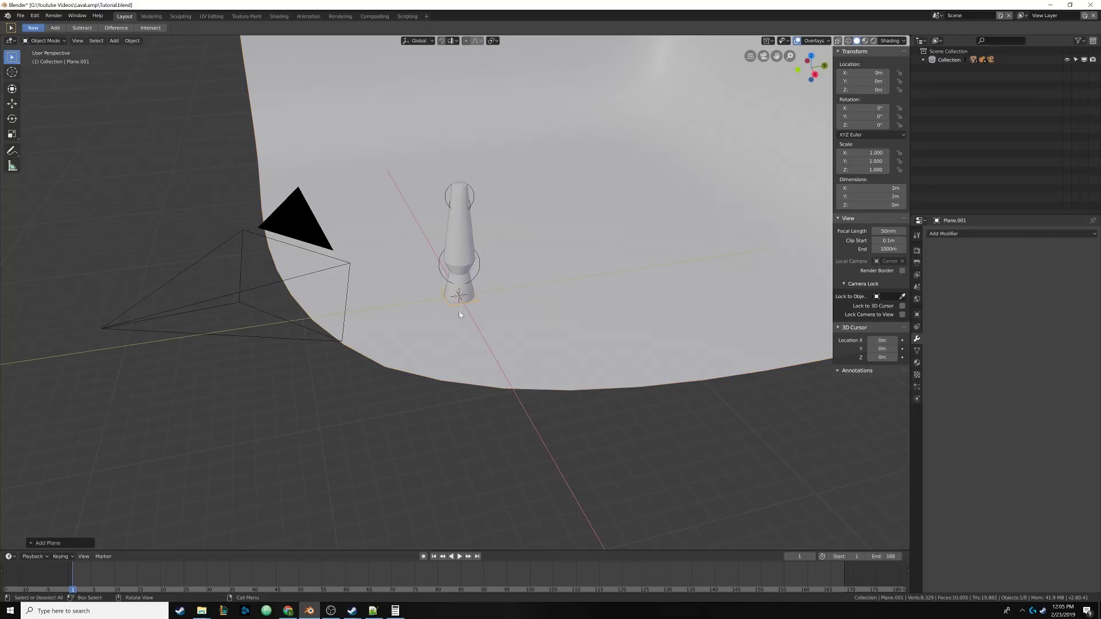
Step: Raise the new plane about 19.1 m along Z so it sits above the lamp
scroll(459, 315, "down", 3)
key("g")
key("z")
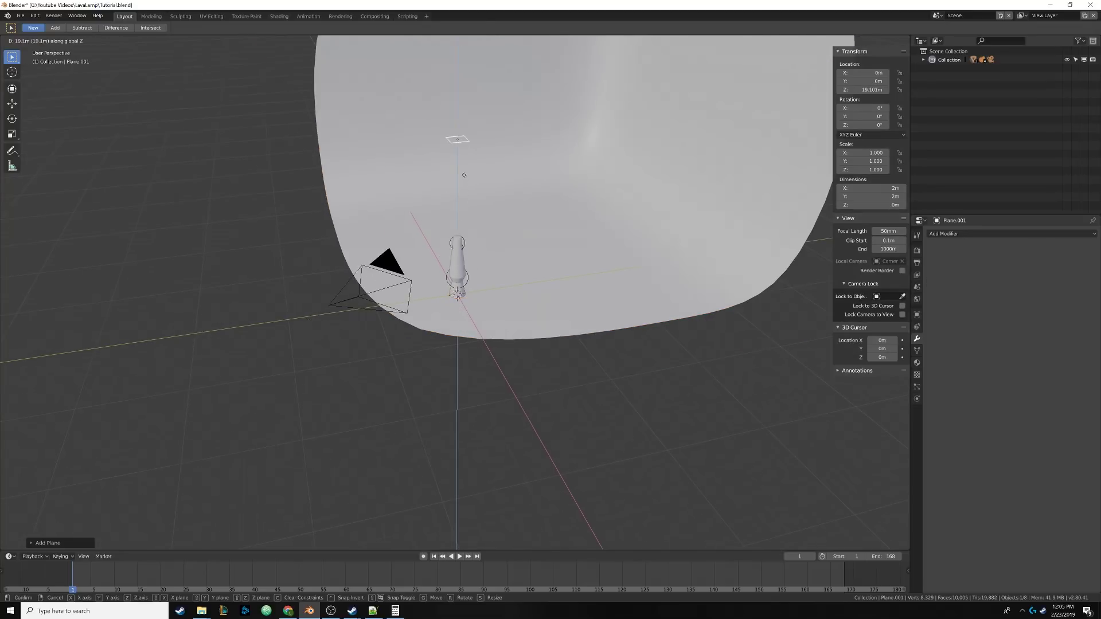
left_click(464, 174)
Step: Scale the plane's mesh up in Edit Mode to about 6.25 m square and return to Object Mode
middle_click_drag(464, 175, 521, 298)
key("Tab")
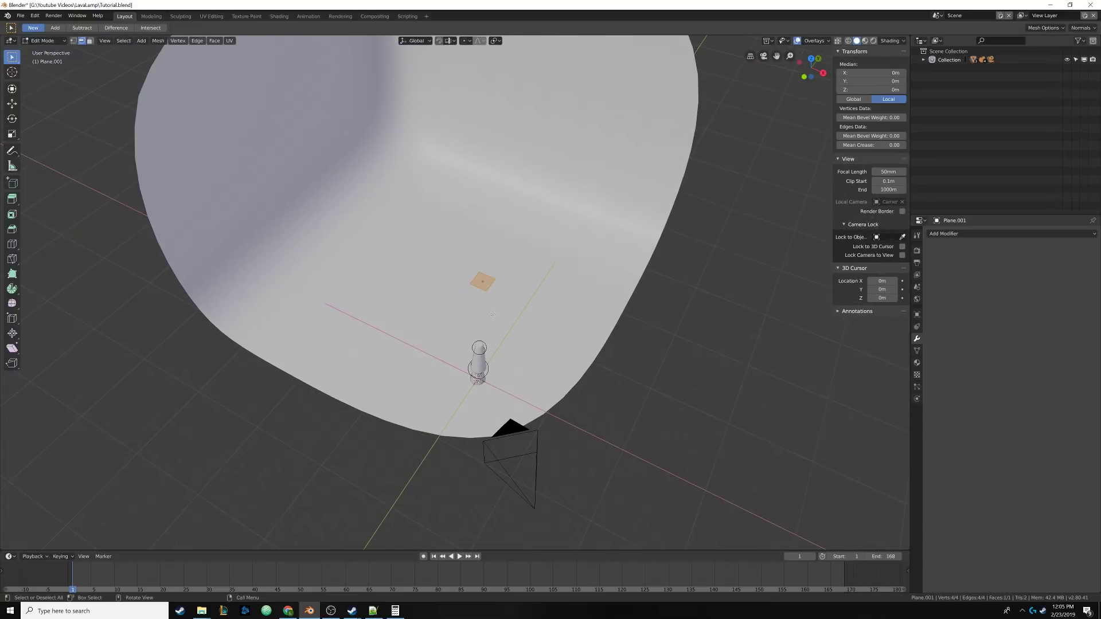
key("s")
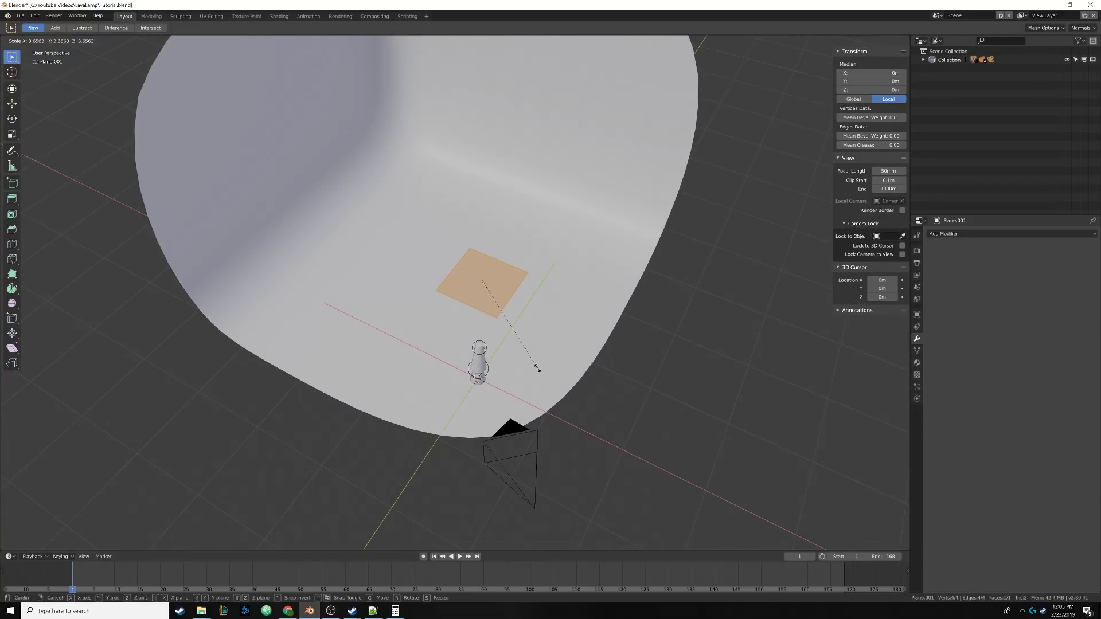
left_click(531, 354)
key("Tab")
middle_click_drag(528, 321, 501, 314)
scroll(522, 307, "up", 2)
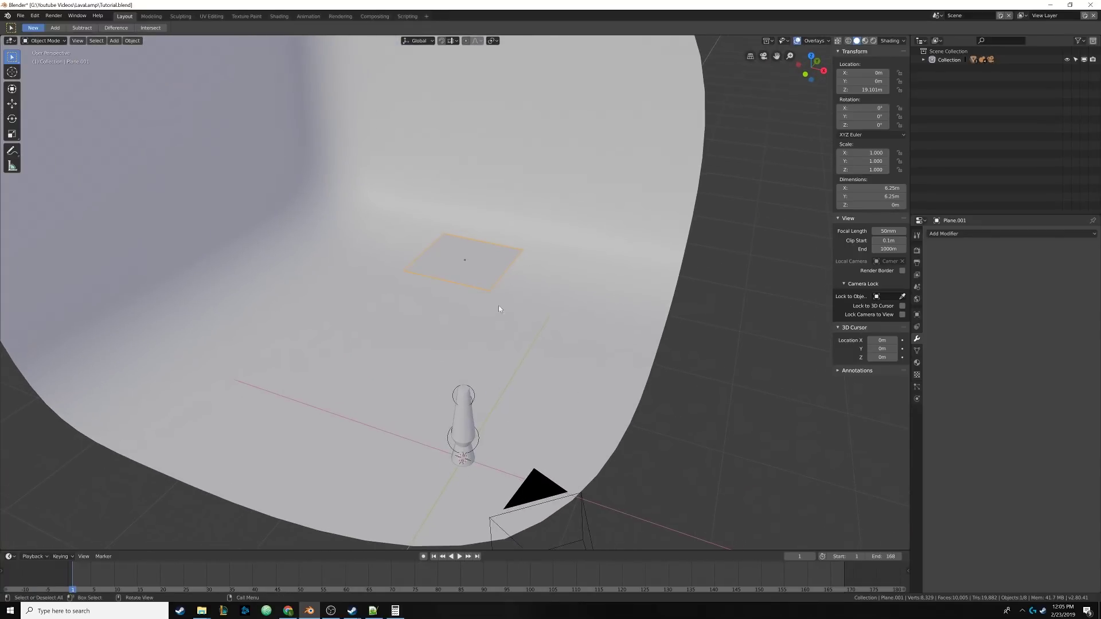
Step: Hide the backdrop and select the plane above the lamp
left_click(595, 136)
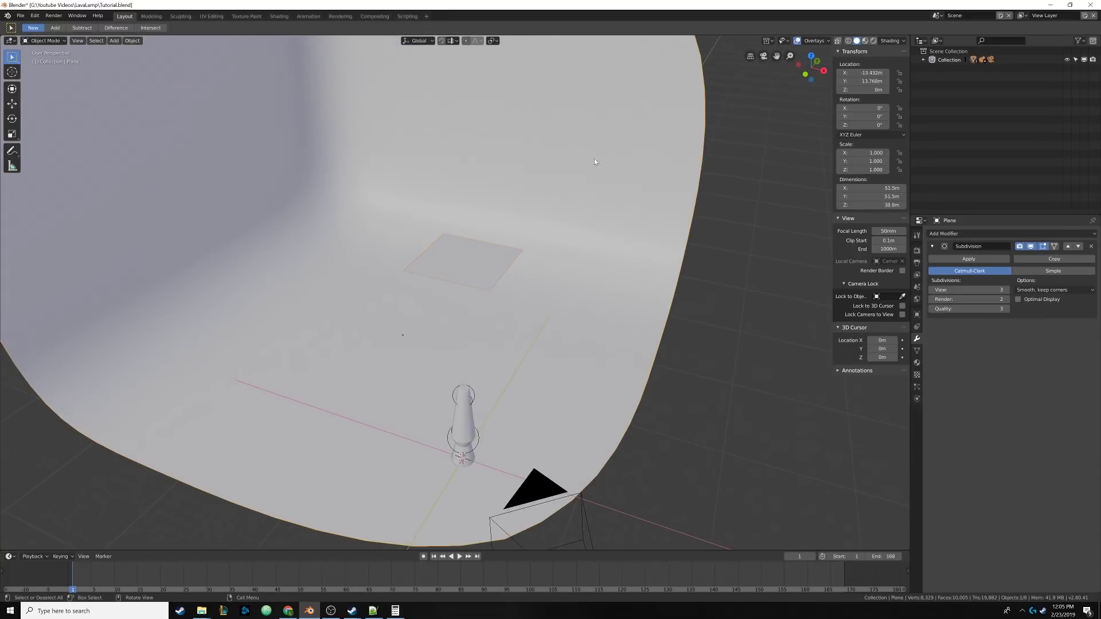
key("ctrl+z")
key("ctrl+z")
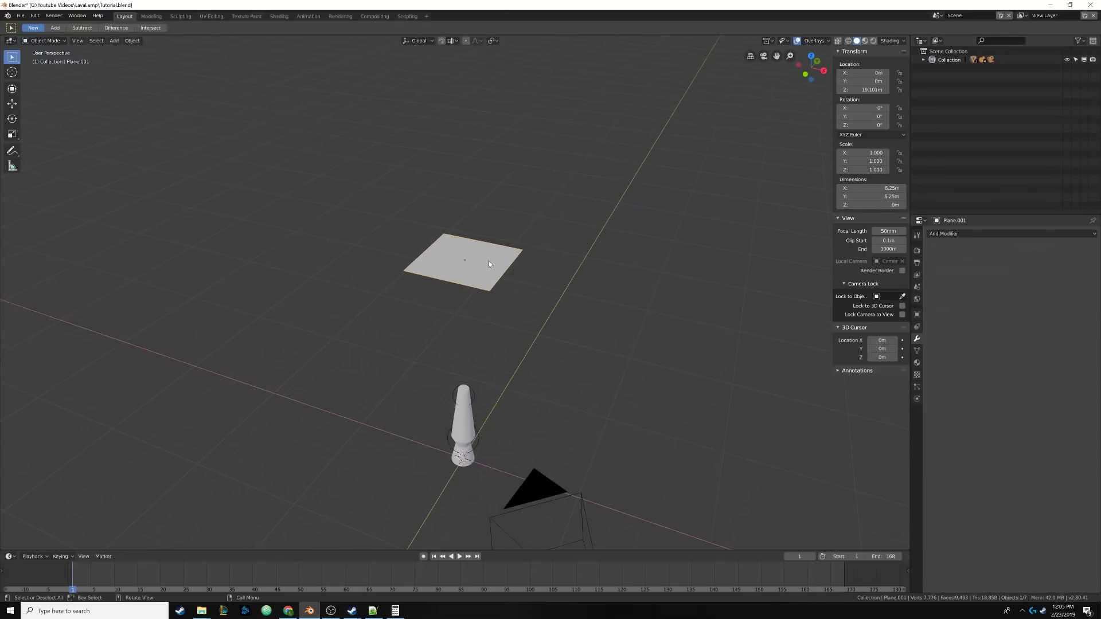
Step: Add an Array modifier to the plane above the lamp with a relative X offset of 1.2
middle_click_drag(488, 264, 545, 302)
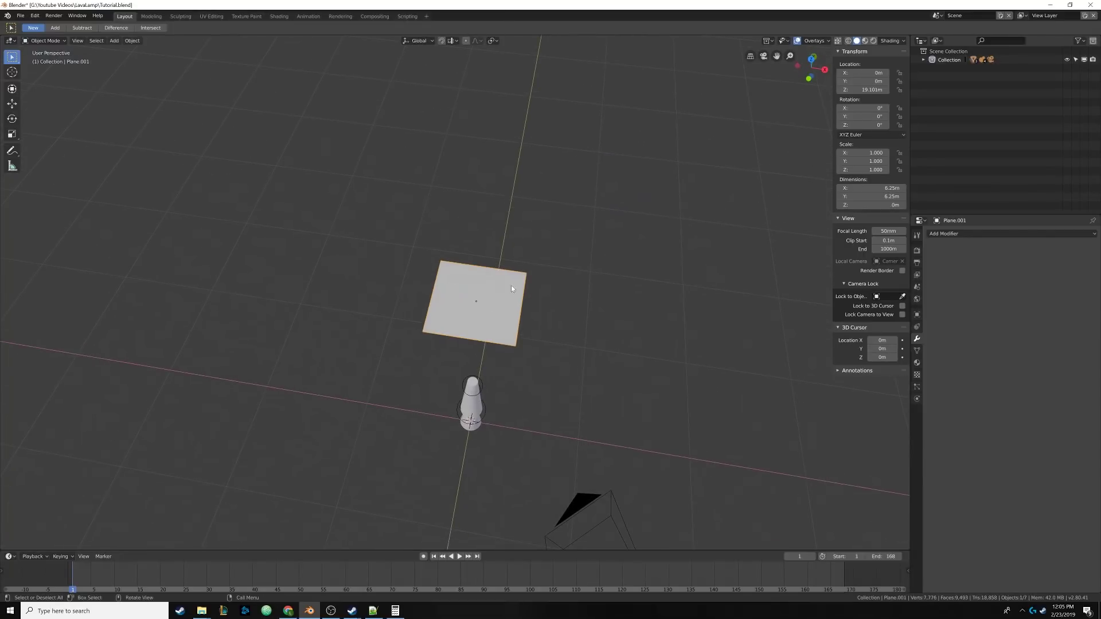
left_click(956, 234)
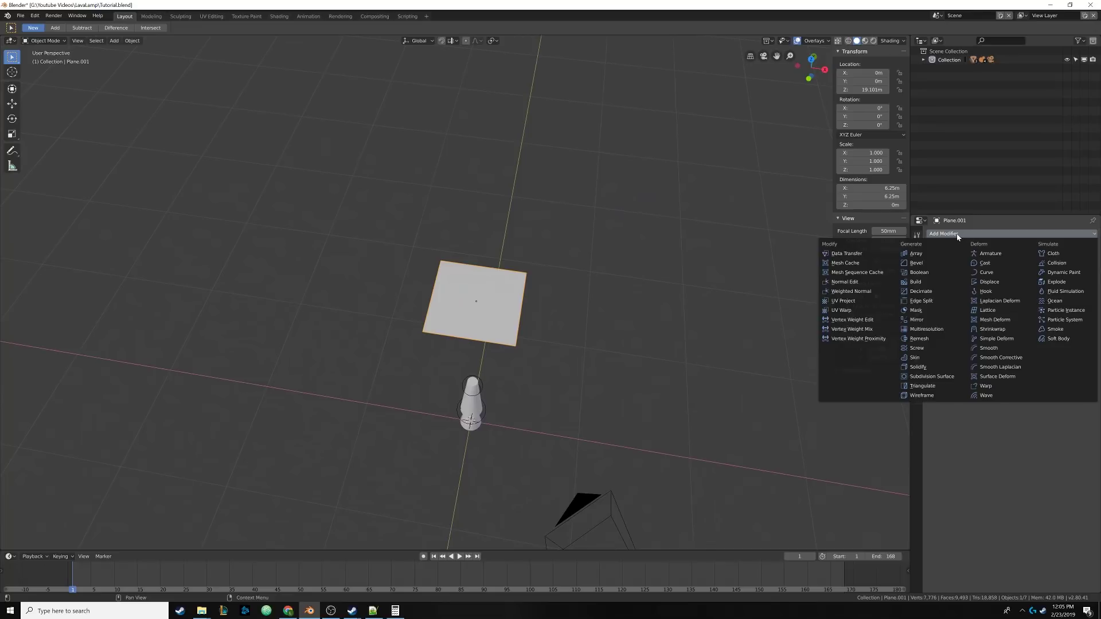
left_click(924, 256)
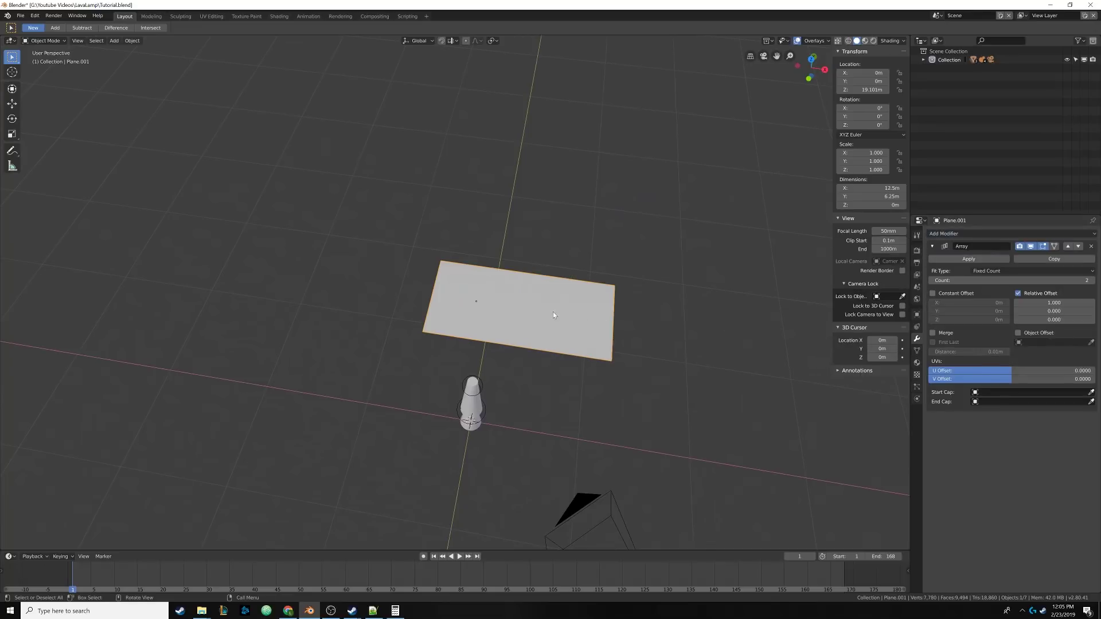
left_click(1054, 306)
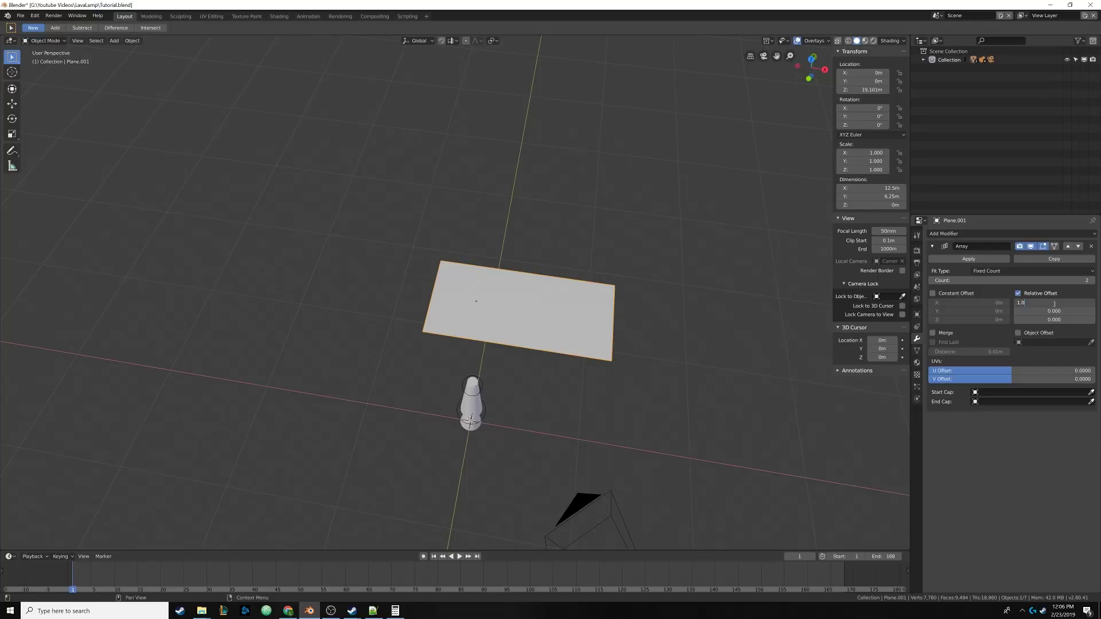
type(".2")
key("Return")
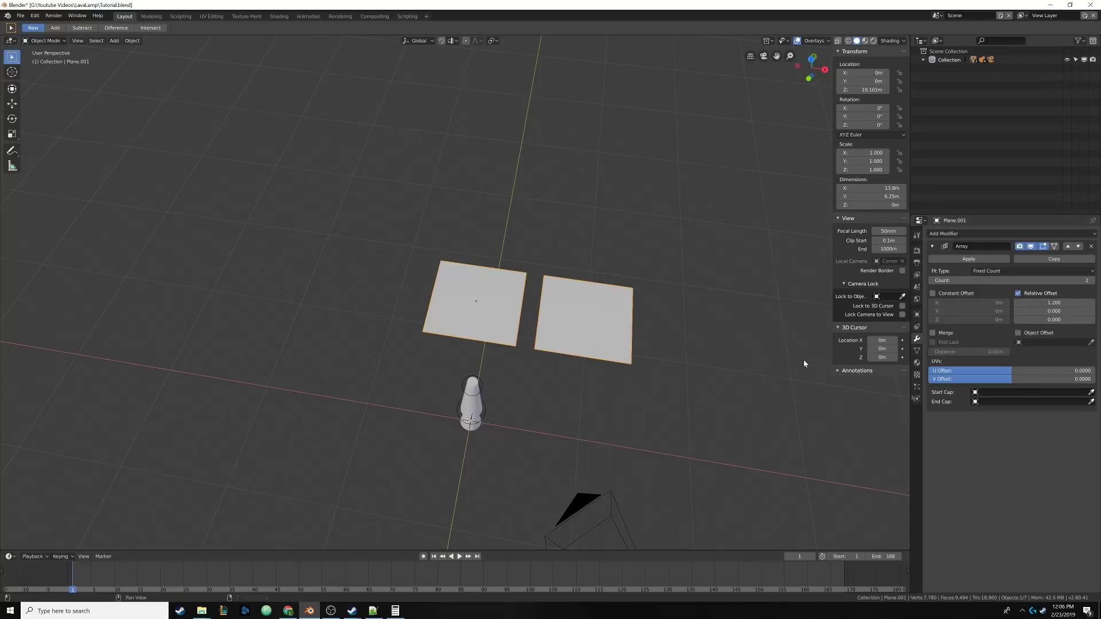
Step: Add a second Array modifier to the plane above the lamp
middle_click_drag(803, 364, 586, 315)
left_click(943, 233)
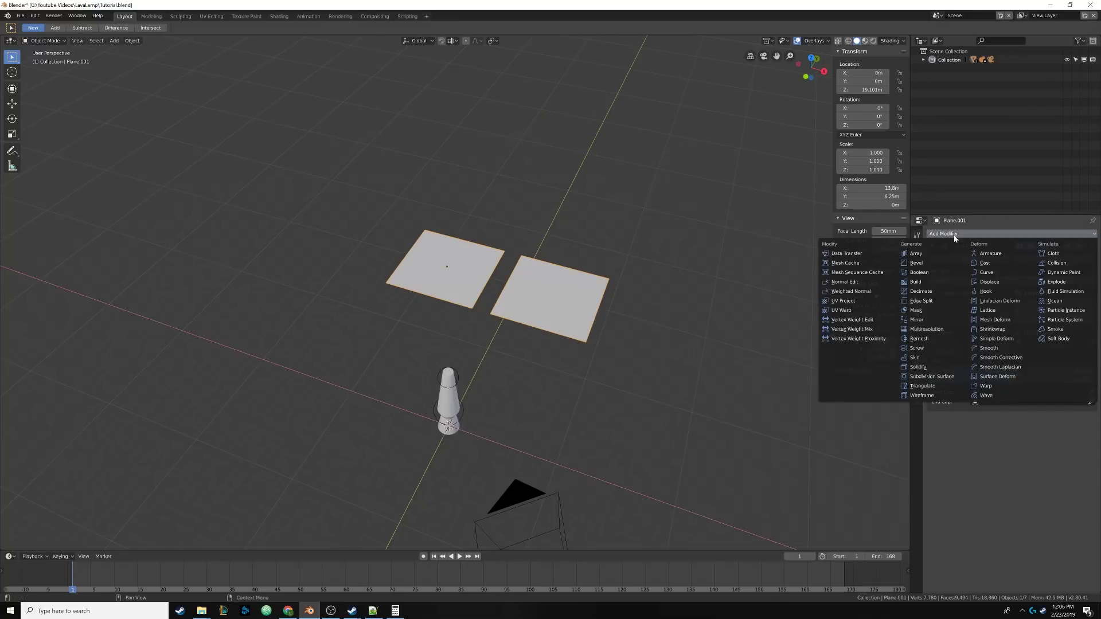
left_click(928, 255)
middle_click_drag(806, 300, 586, 311)
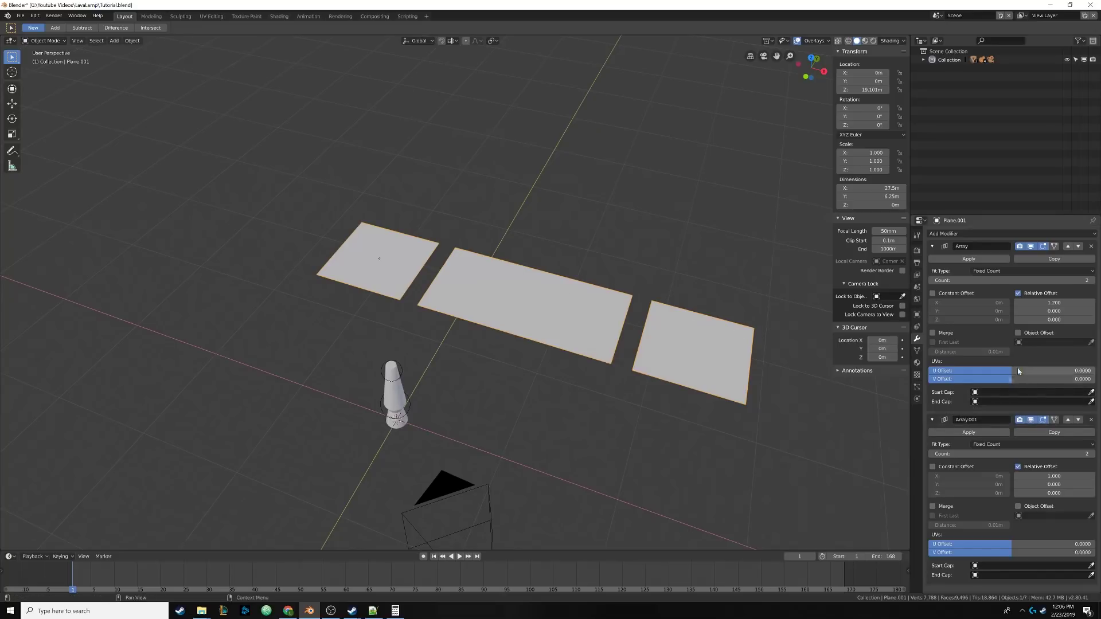
Step: Set the second Array modifier's relative offset to 0 on X and 1.2 on Y to form a two-by-two grid of planes
left_click(1045, 477)
type("0")
key("Return")
left_click(1047, 482)
type("1.2")
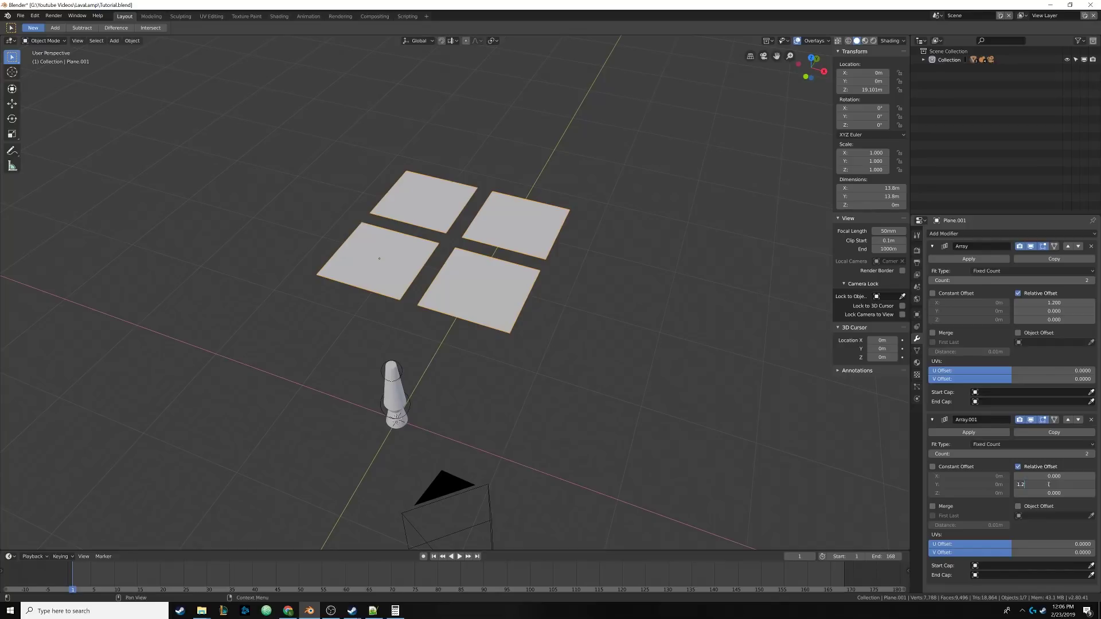
key("Return")
mouse_move(568, 269)
middle_mouse_down()
mouse_move(545, 263)
mouse_move(580, 278)
mouse_move(567, 275)
middle_mouse_up()
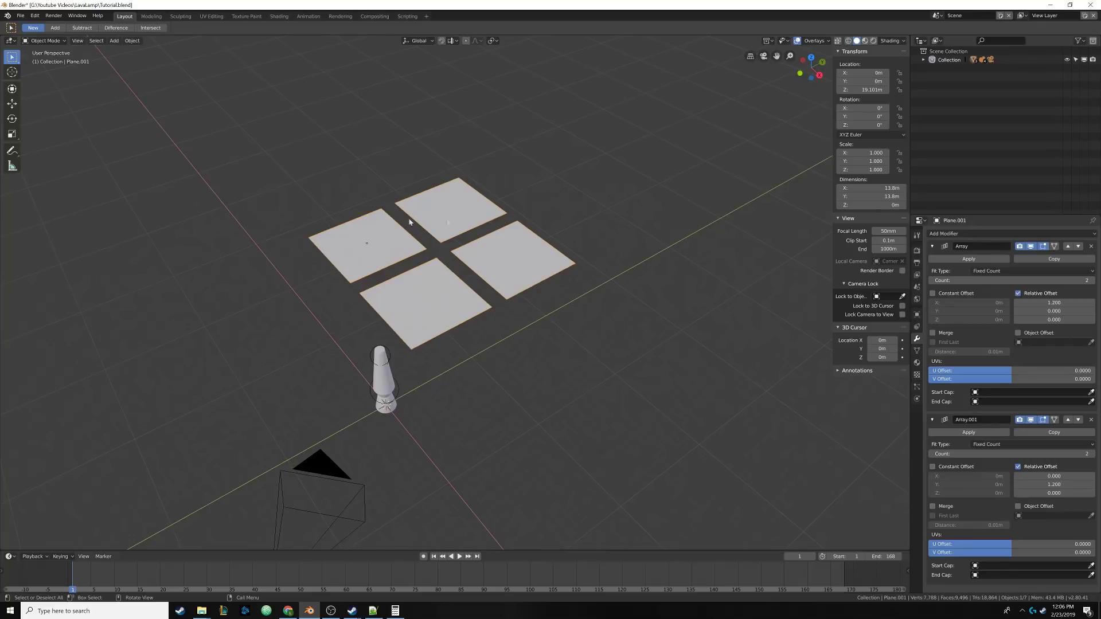
middle_click_drag(450, 279, 622, 259, "shift")
scroll(480, 294, "up", 1)
scroll(490, 302, "up", 1)
scroll(494, 250, "down", 3)
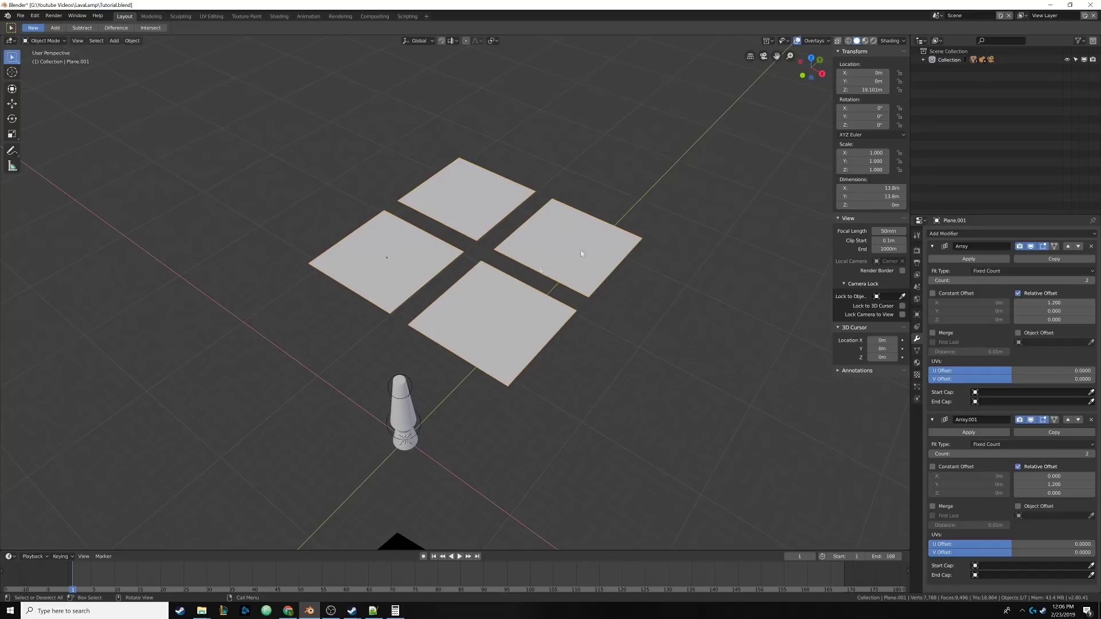
Step: In the Shading workspace, create a new material on the arrayed planes and name it Light
left_click(279, 16)
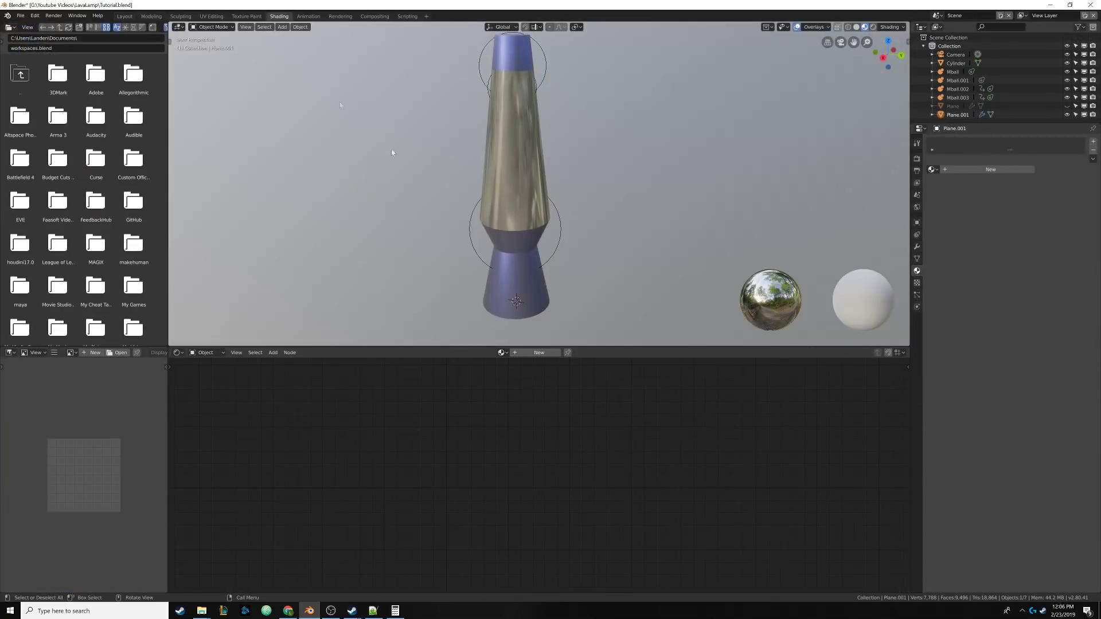
scroll(549, 136, "down", 3)
middle_click_drag(549, 136, 525, 175)
scroll(526, 170, "up", 2)
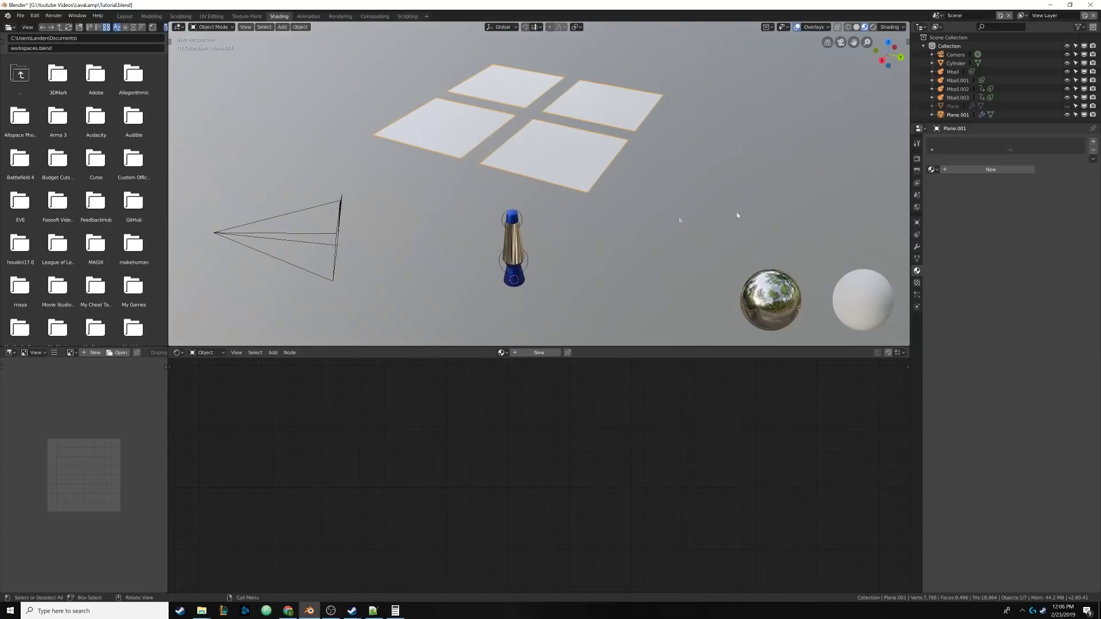
left_click(980, 168)
double_click(952, 144)
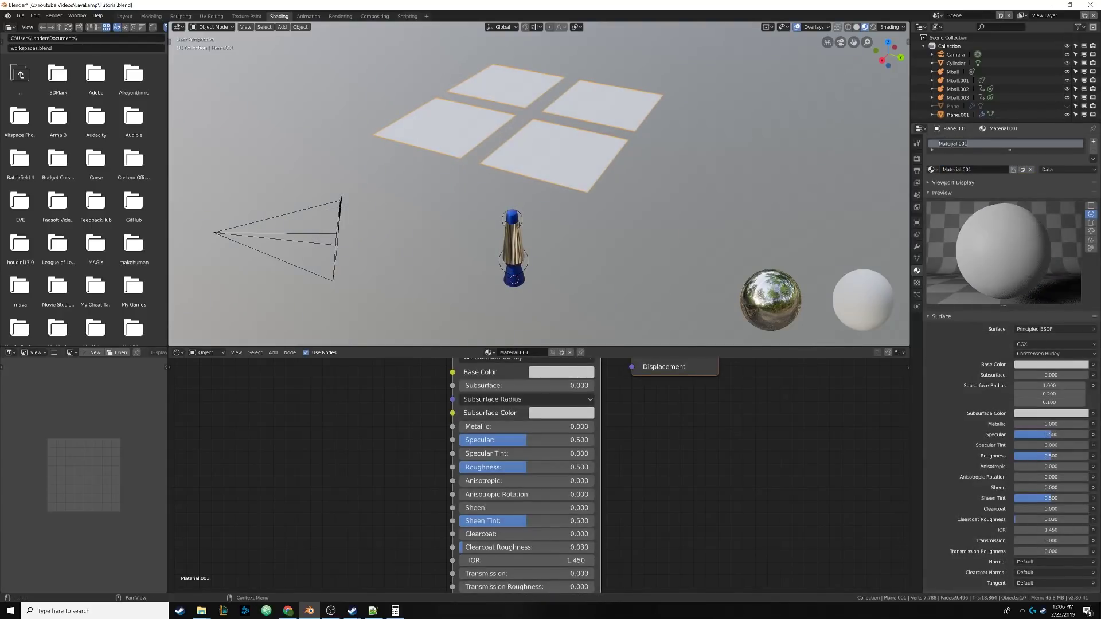
type("Light")
key("Return")
Step: Replace the Light material's Principled BSDF with an Emission shader connected to the Material Output's Surface
scroll(634, 457, "down", 2)
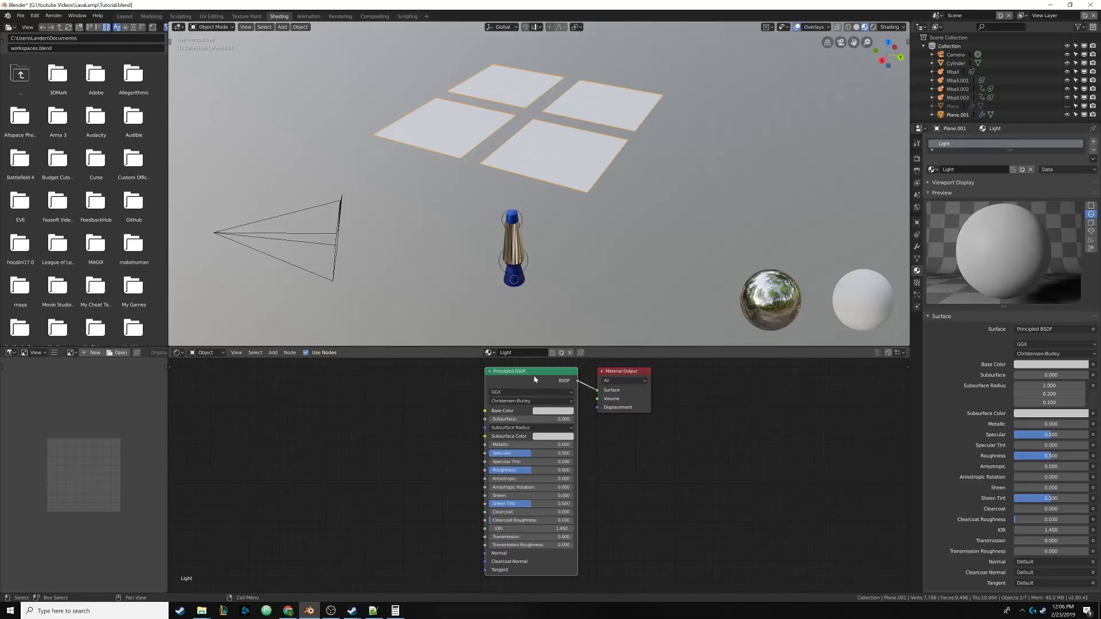
key("x")
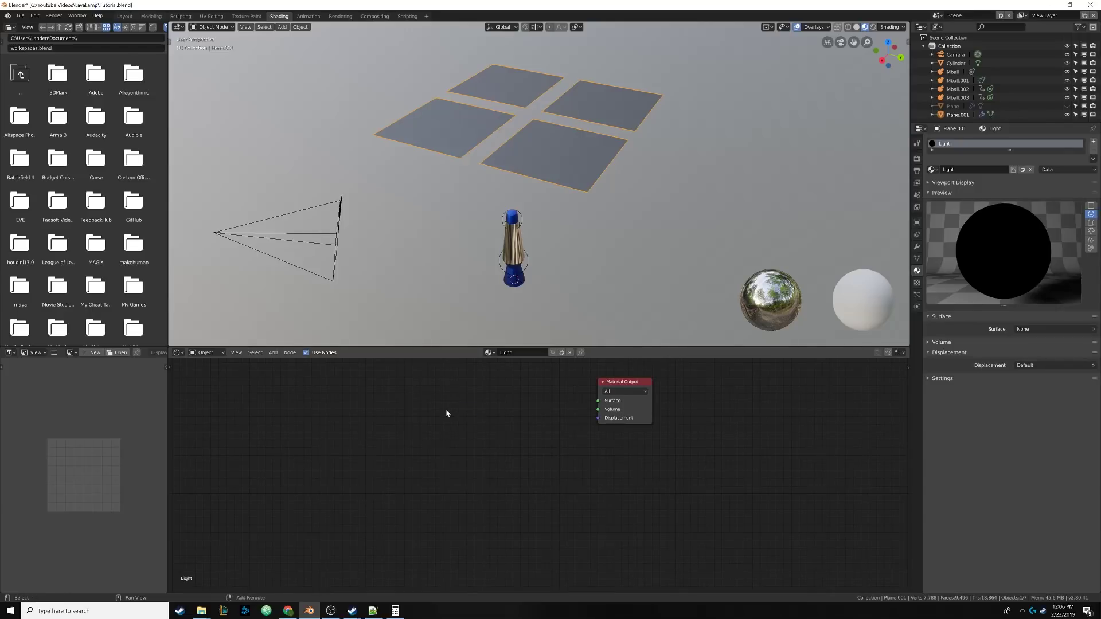
key("shift+a")
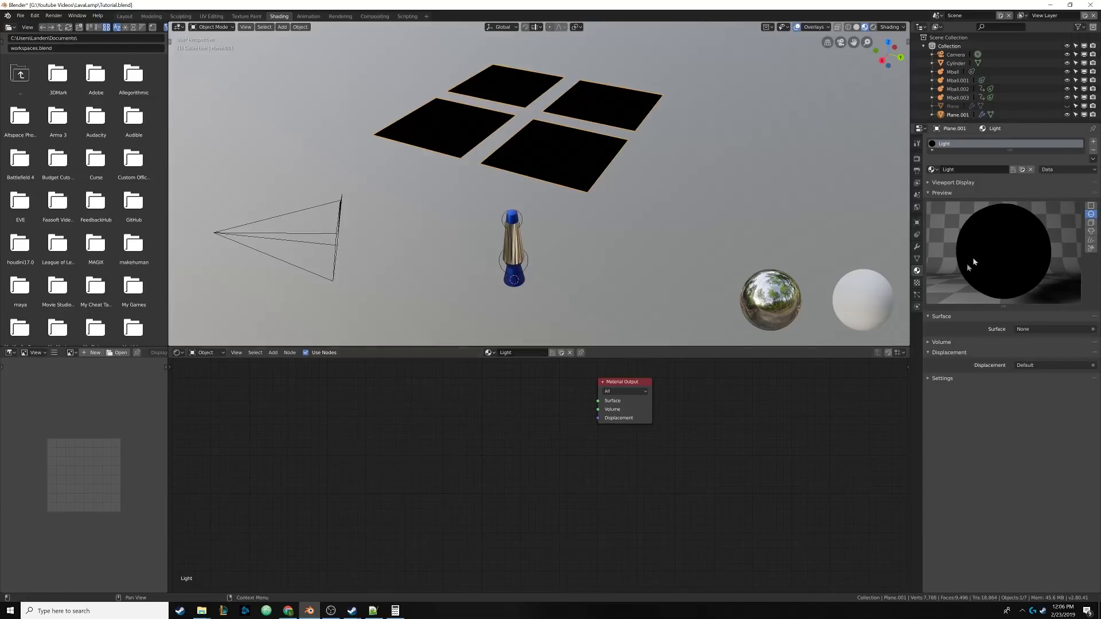
left_click(942, 192)
key("shift+a")
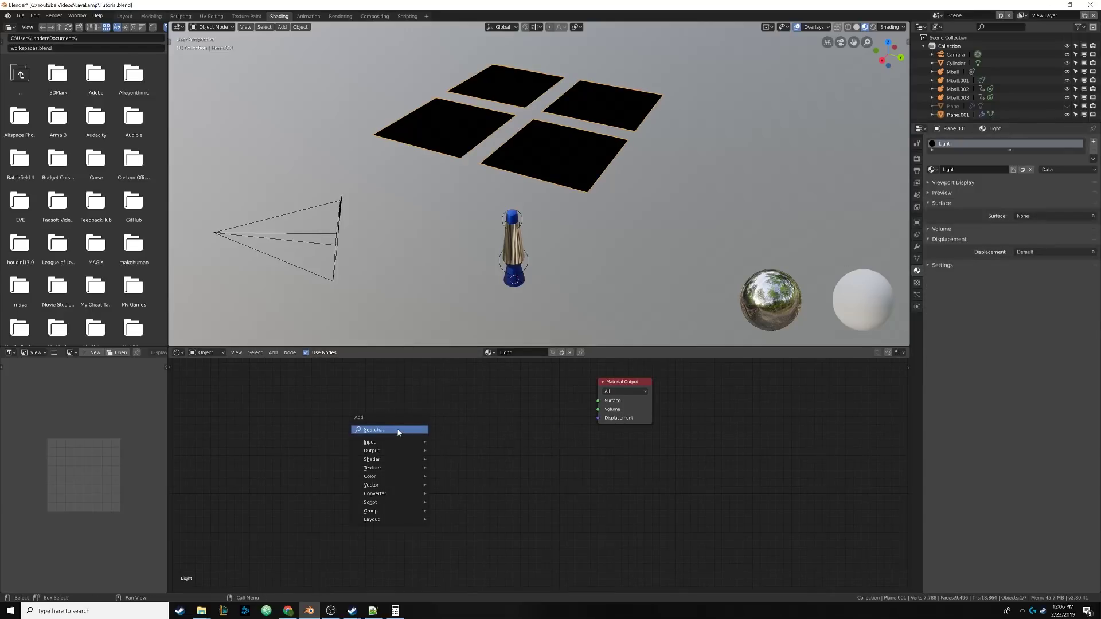
mouse_move(392, 462)
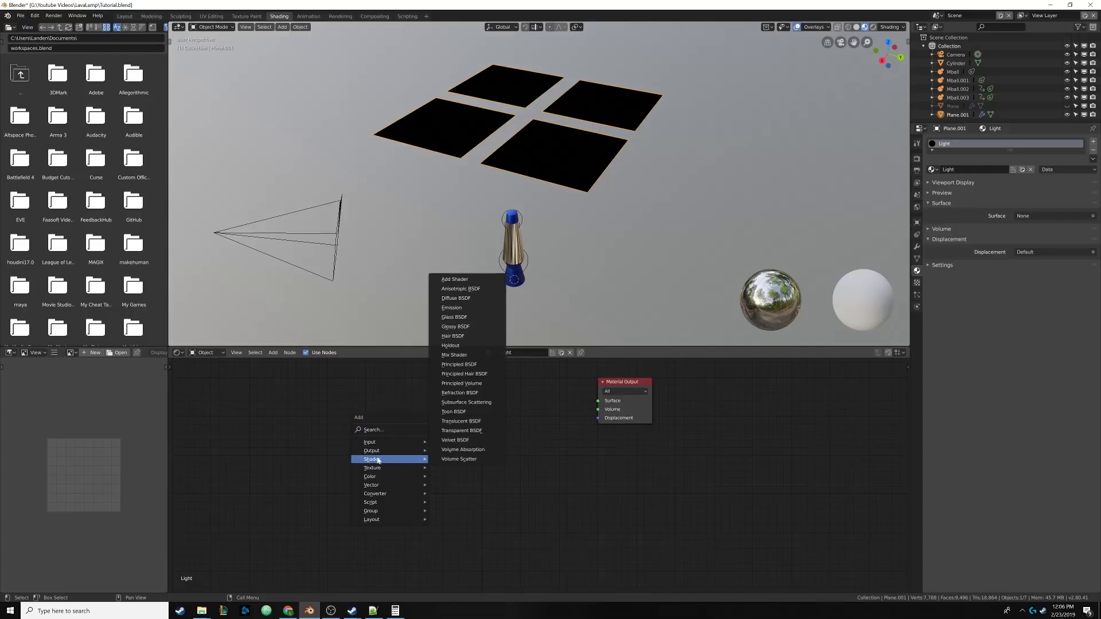
left_click(461, 309)
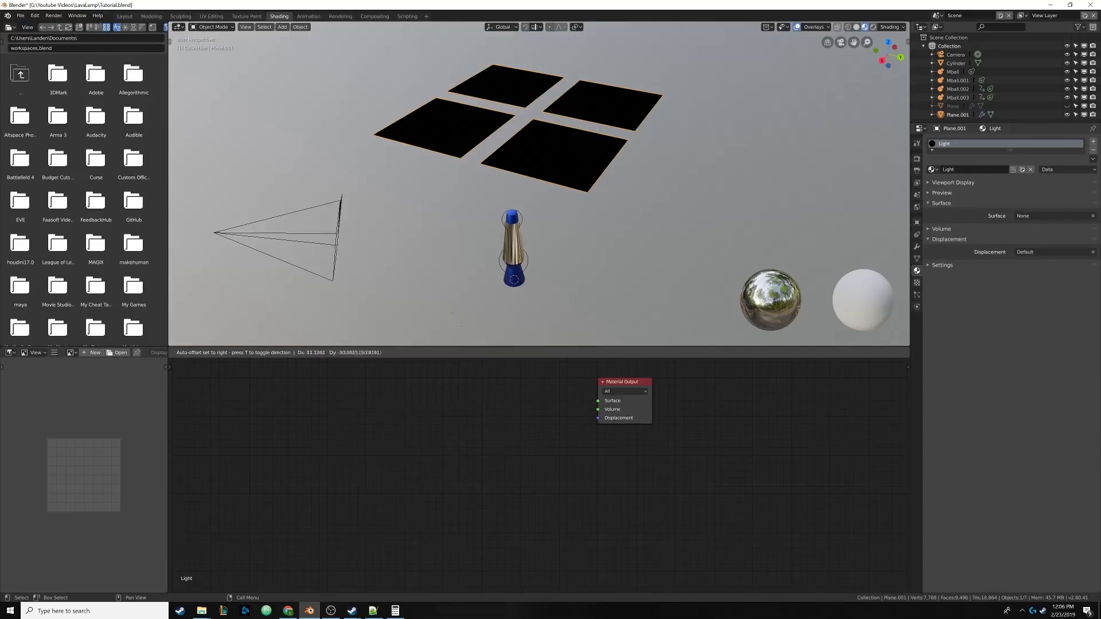
left_click(507, 411)
left_click_drag(535, 408, 598, 401)
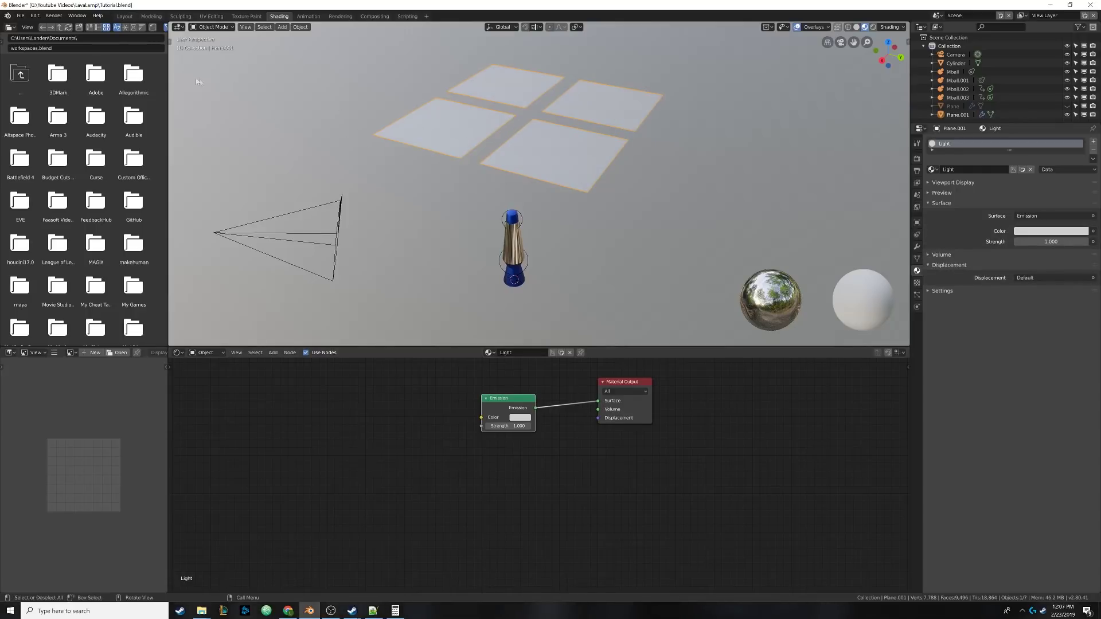
Step: Return to the Layout workspace with the backdrop unhidden and set the Cycles render device to GPU Compute
left_click(125, 16)
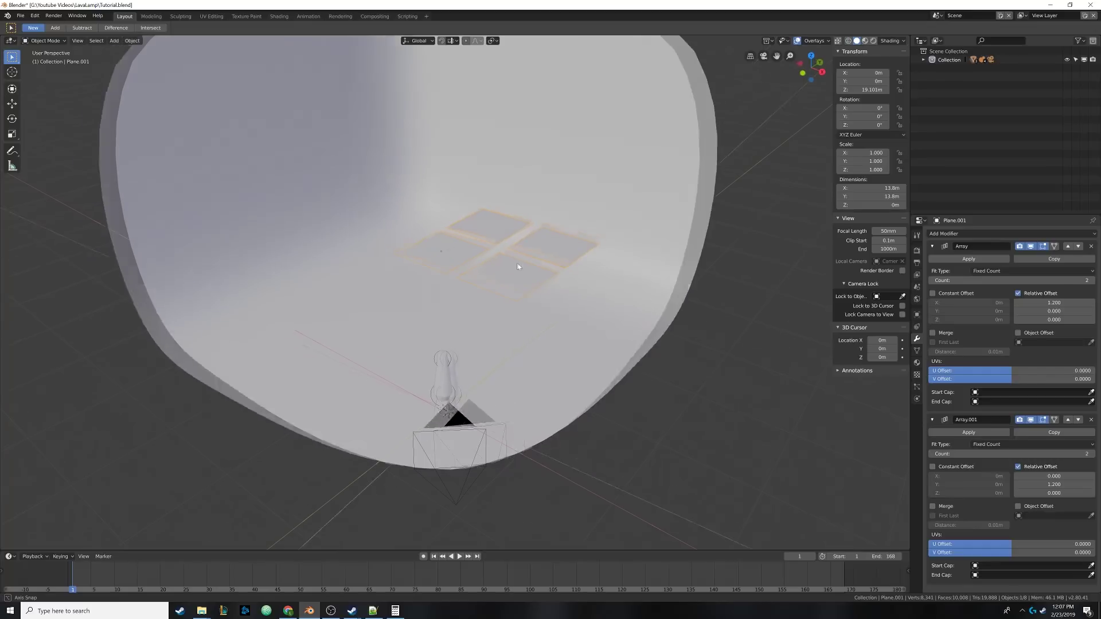
left_click(873, 40)
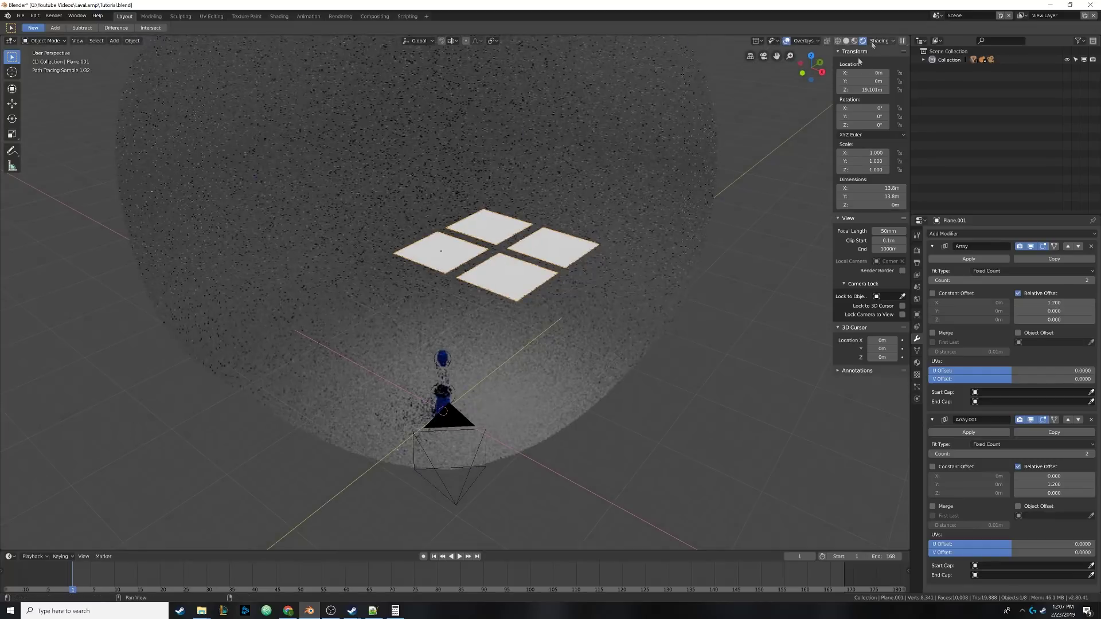
left_click(846, 41)
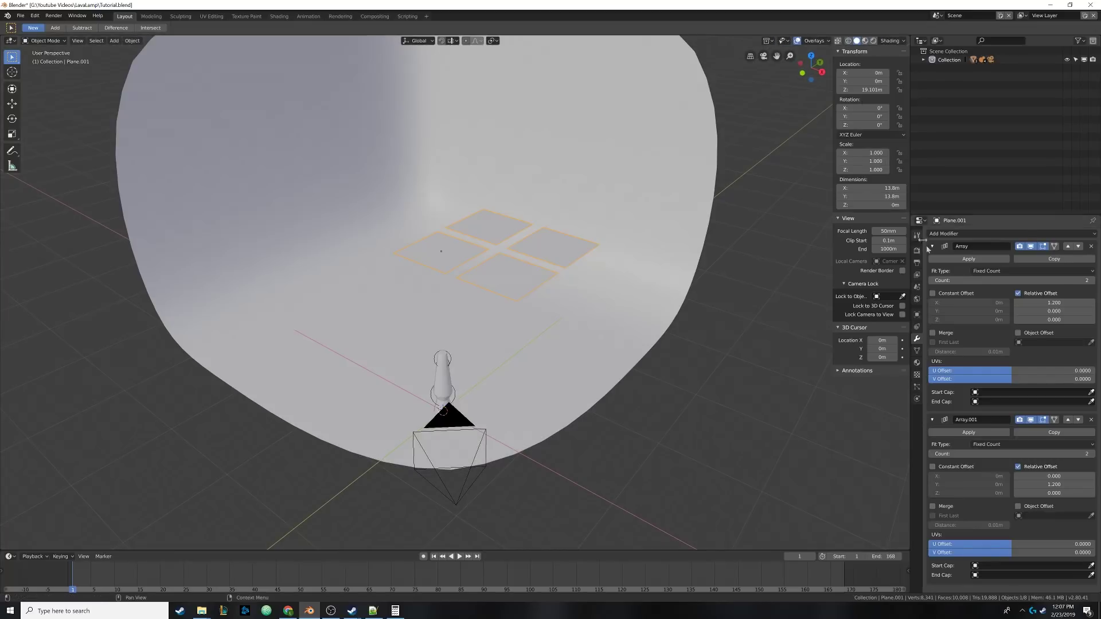
left_click(916, 251)
left_click(1024, 256)
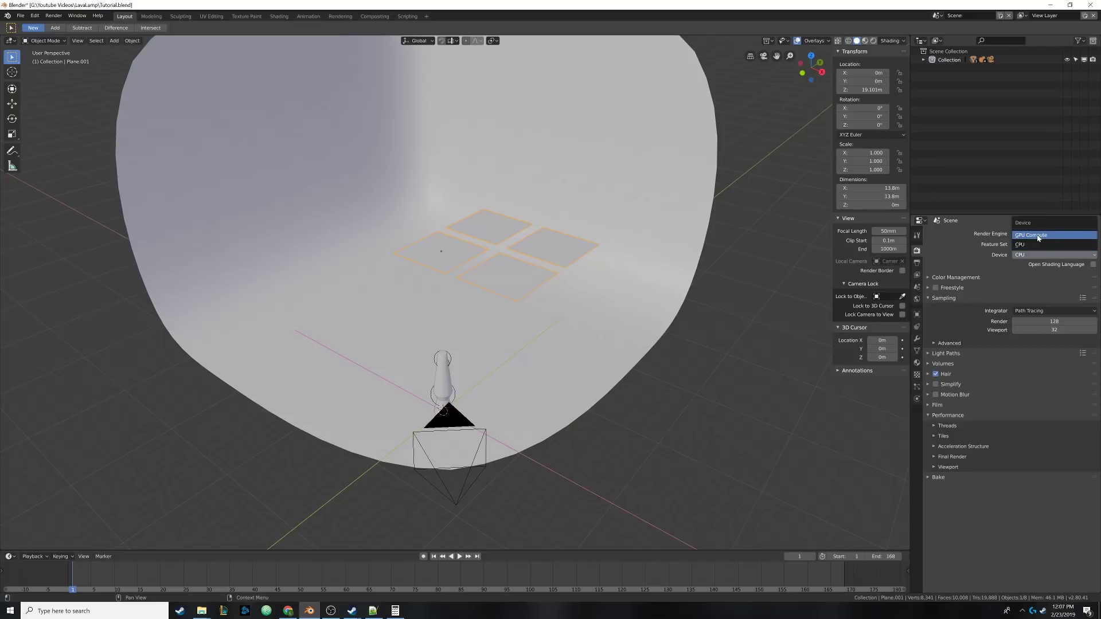
left_click(1038, 236)
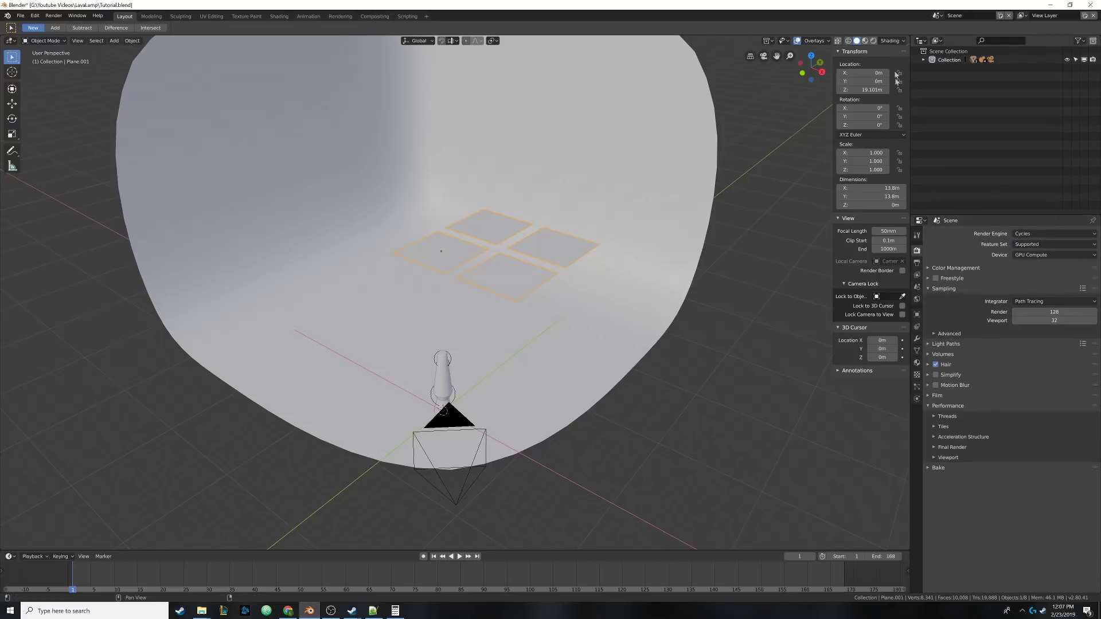
Step: Preview the scene in rendered shading and raise the Light material's emission strength to 10.2
left_click(874, 41)
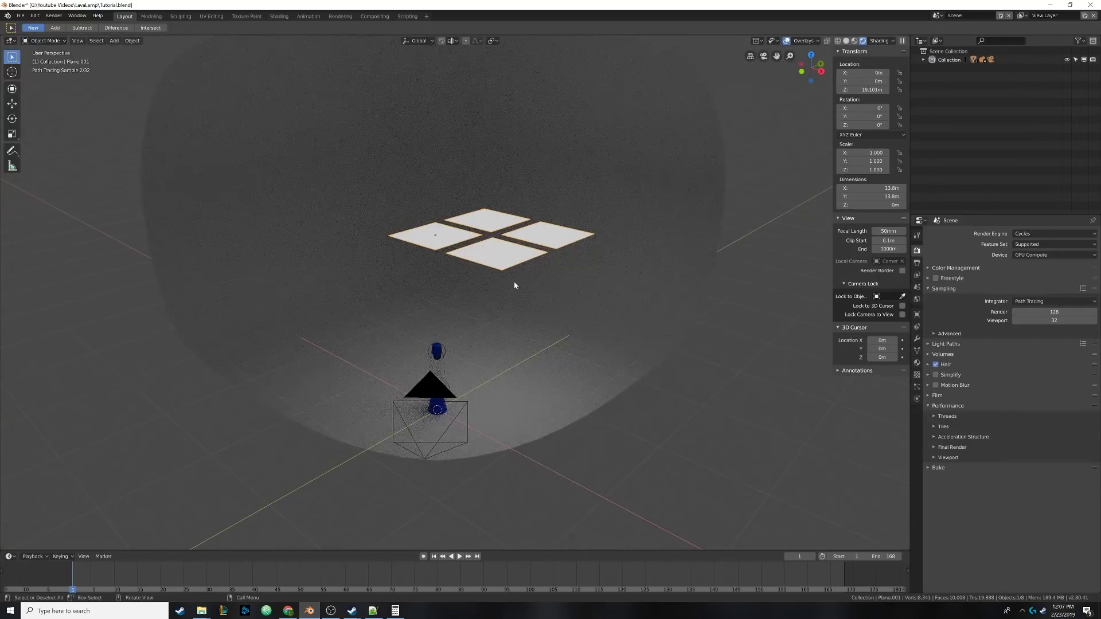
middle_click_drag(514, 285, 548, 287)
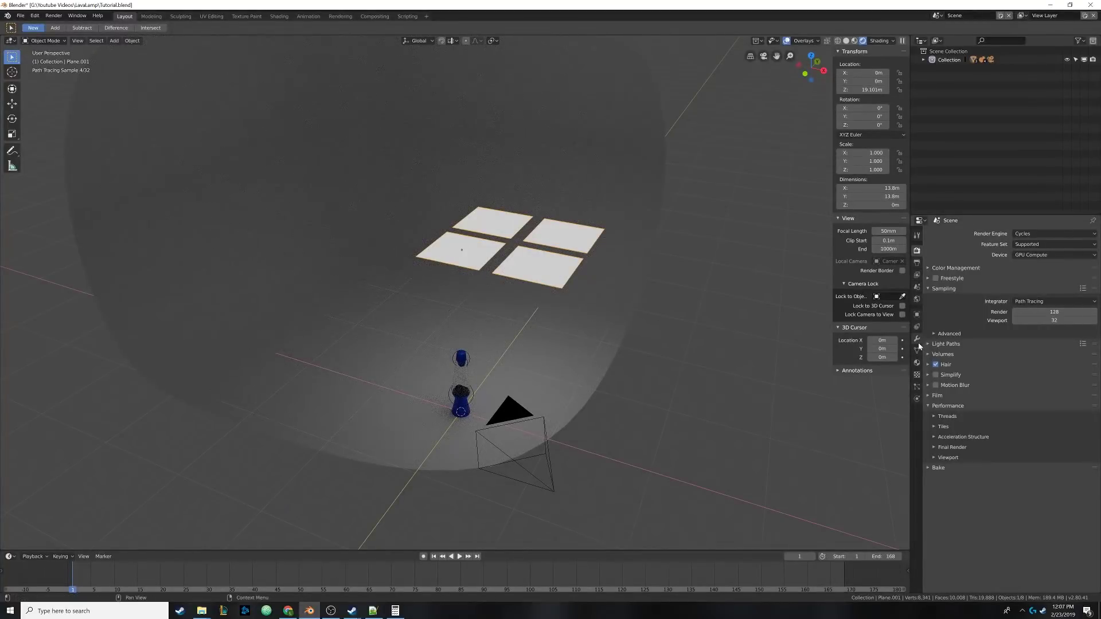
left_click(916, 363)
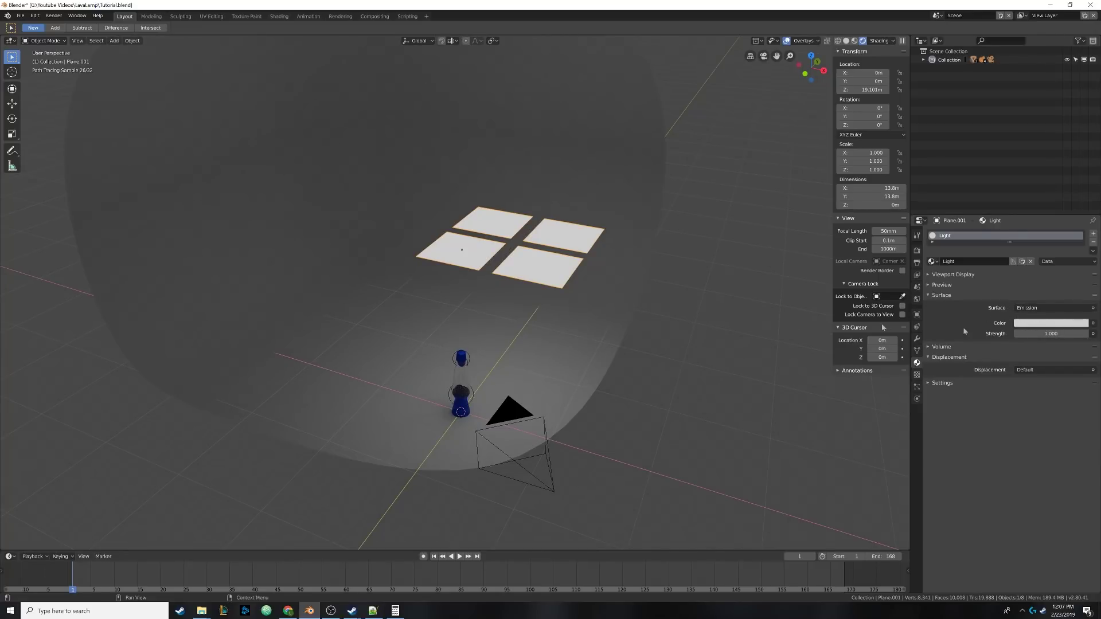
left_click_drag(1056, 334, 1097, 335)
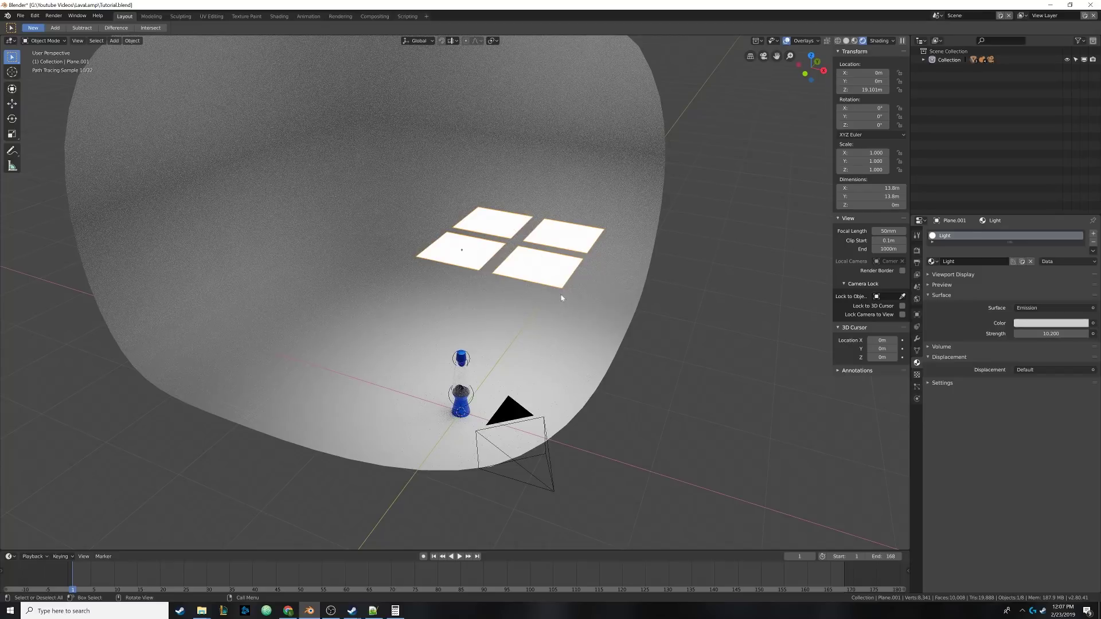
Step: In the right side view, move the light panels above the camera to about Y -13.7 m, Z 16 m and tilt them about 61.3° on X
left_click(846, 41)
mouse_move(616, 259)
middle_mouse_down()
mouse_move(557, 256)
mouse_move(431, 209)
middle_mouse_up()
middle_click_drag(440, 259, 488, 302)
key("KP_3")
key("g")
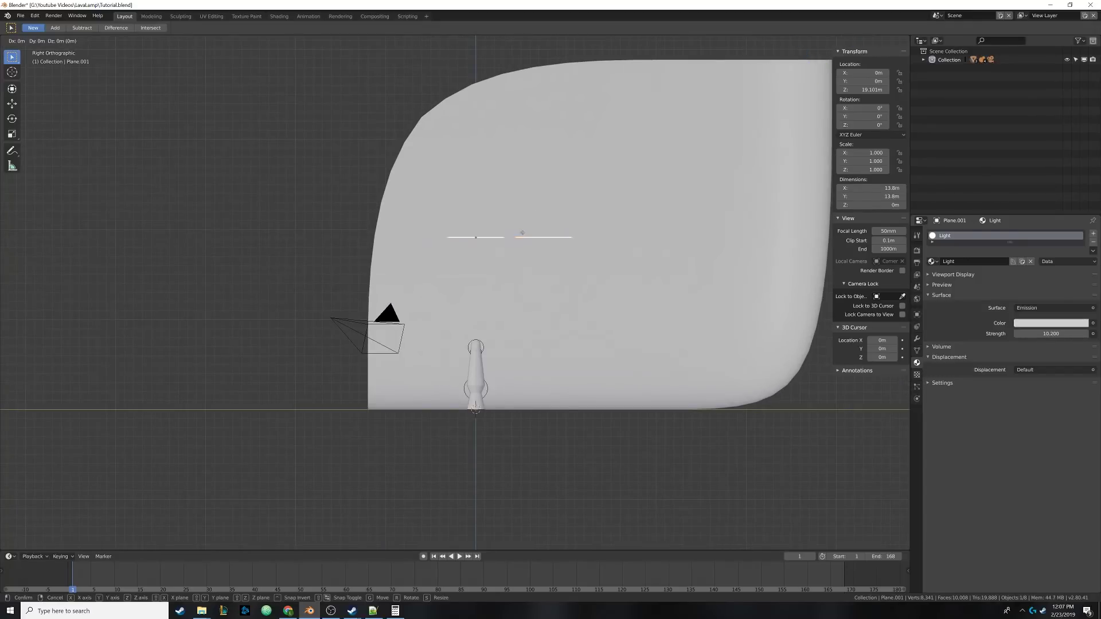
left_click(405, 259)
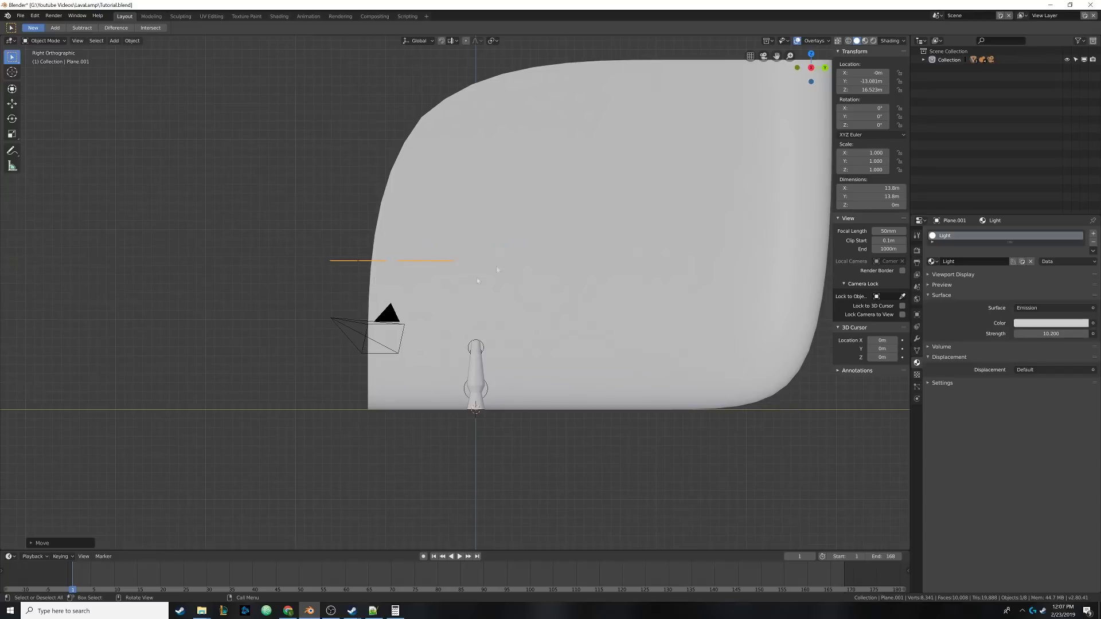
key("r")
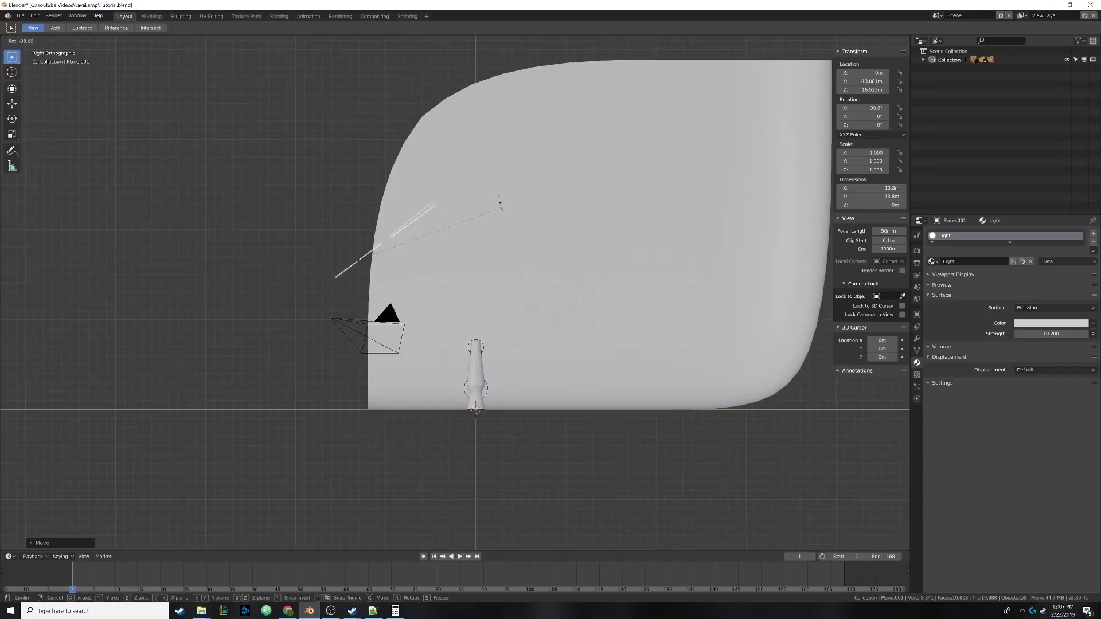
left_click(471, 143)
key("g")
left_click(401, 261)
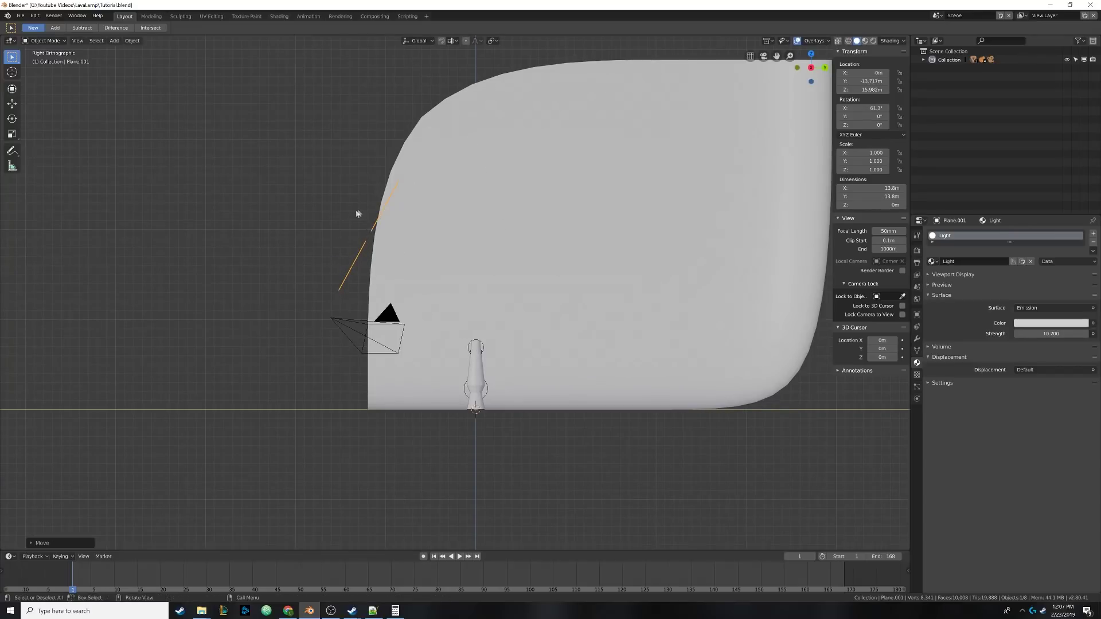
Step: Slide the light panels along X to about -3.45 m and rotate them about 17.8° around the global Z axis
middle_click_drag(401, 260, 494, 219)
key("g")
key("x")
left_click(501, 310)
scroll(494, 219, "up", 3)
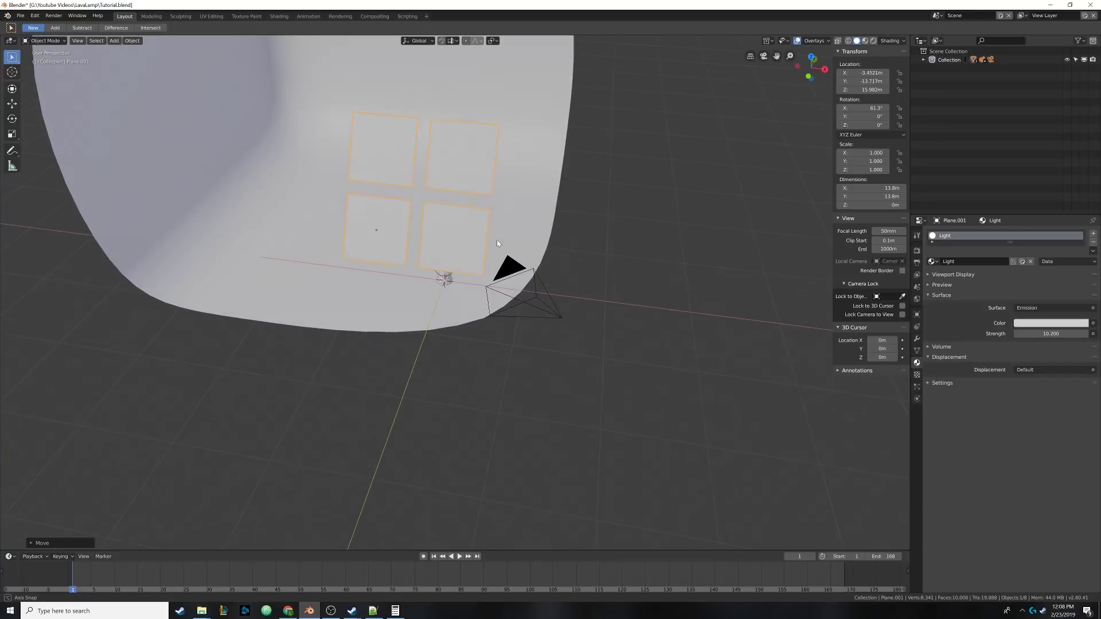
key("r")
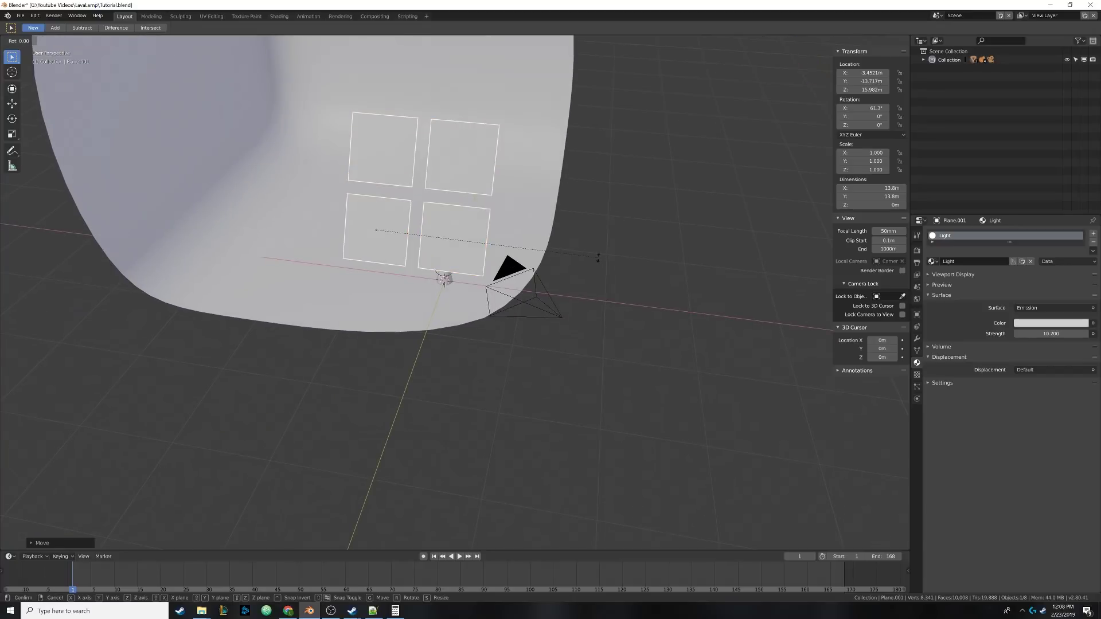
key("z")
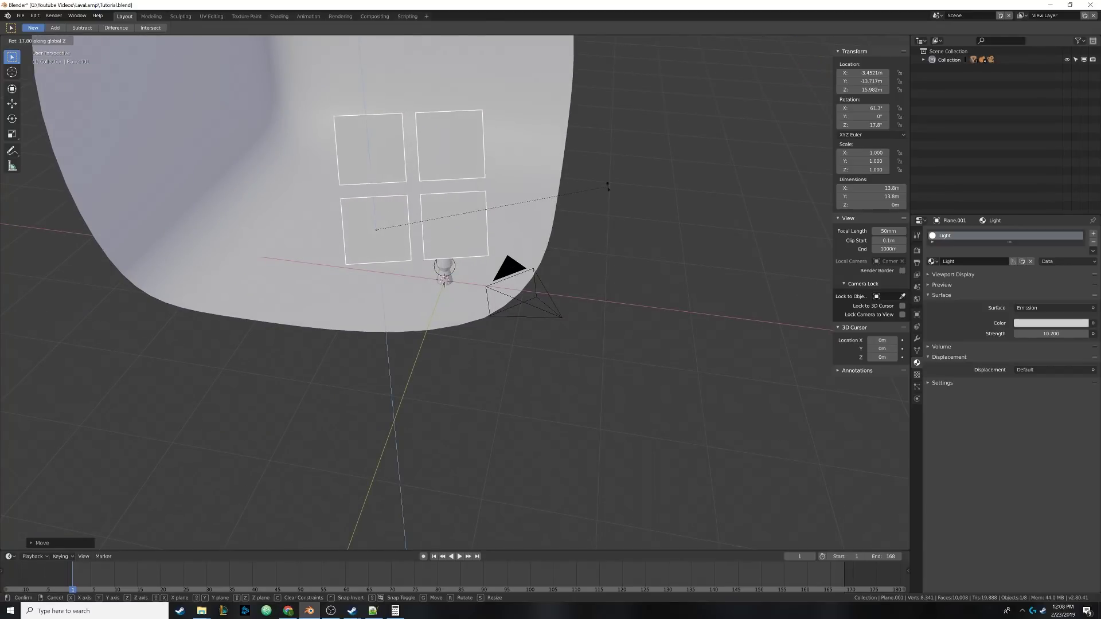
left_click(608, 186)
Step: Reposition the light panels to about X -1.4 m, Y -13.3 m and Z 18 m
middle_click_drag(443, 223, 456, 154)
key("g")
left_click(474, 194)
Step: Examine the lighting in rendered shading through the camera, checking the lava around frame 74 before returning to frame 1
scroll(474, 198, "down", 4)
middle_click_drag(471, 257, 480, 332)
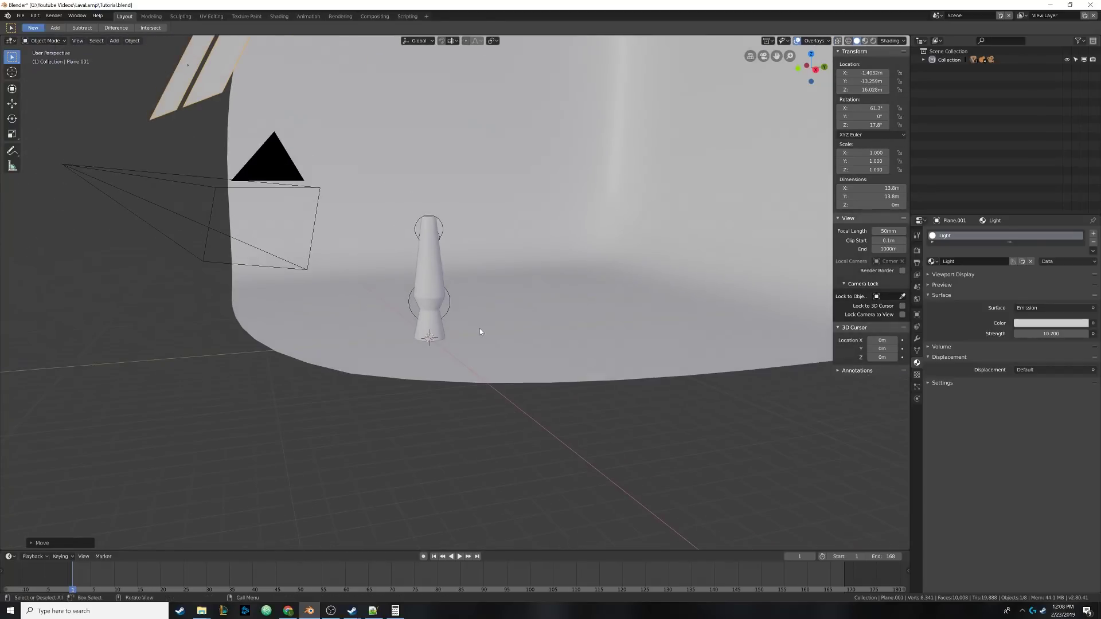
left_click(873, 40)
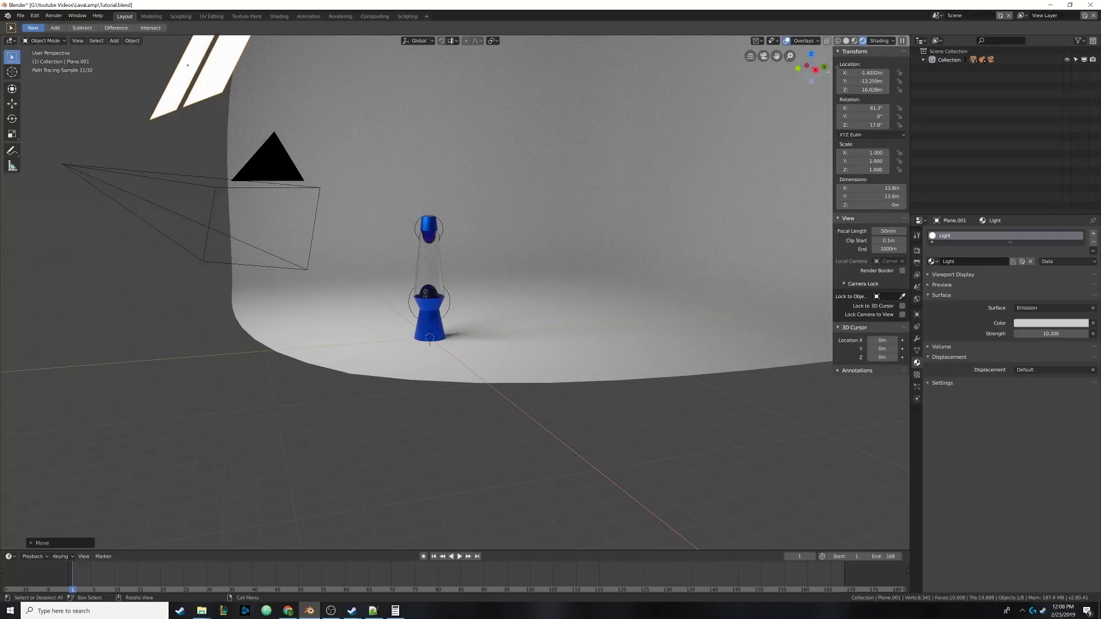
key("KP_0")
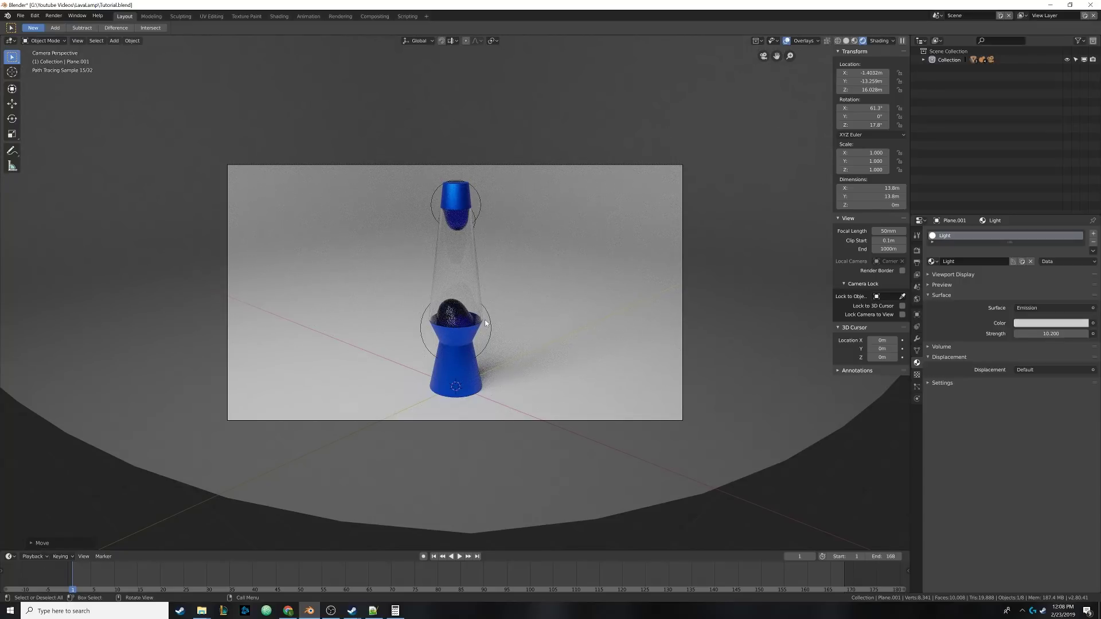
left_click_drag(252, 575, 410, 574)
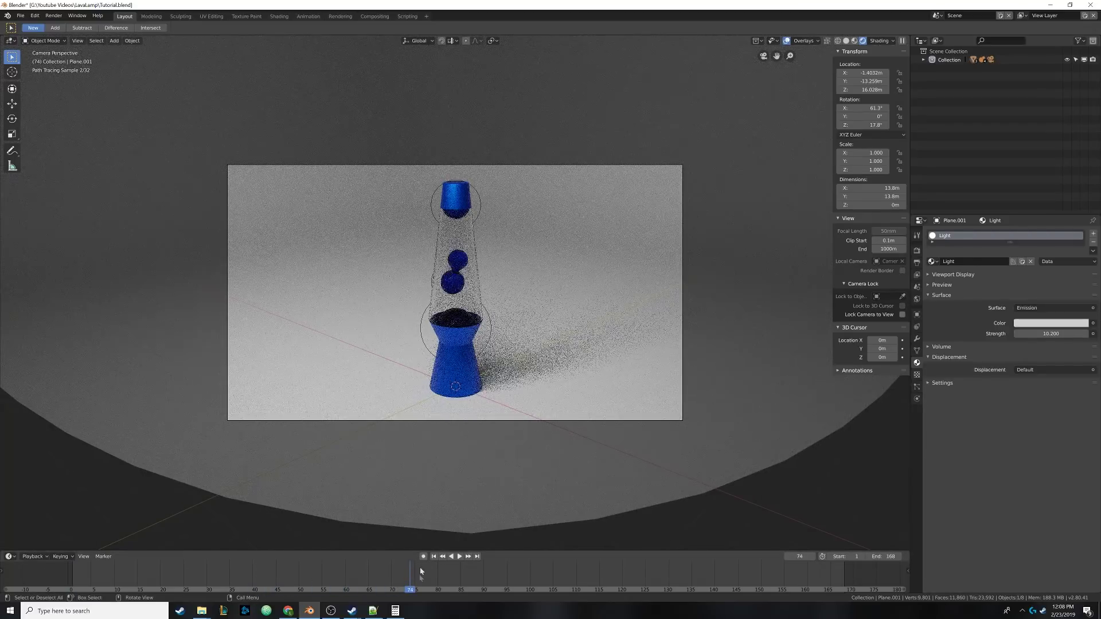
key("Right")
key("Right")
key("Right")
key("Right")
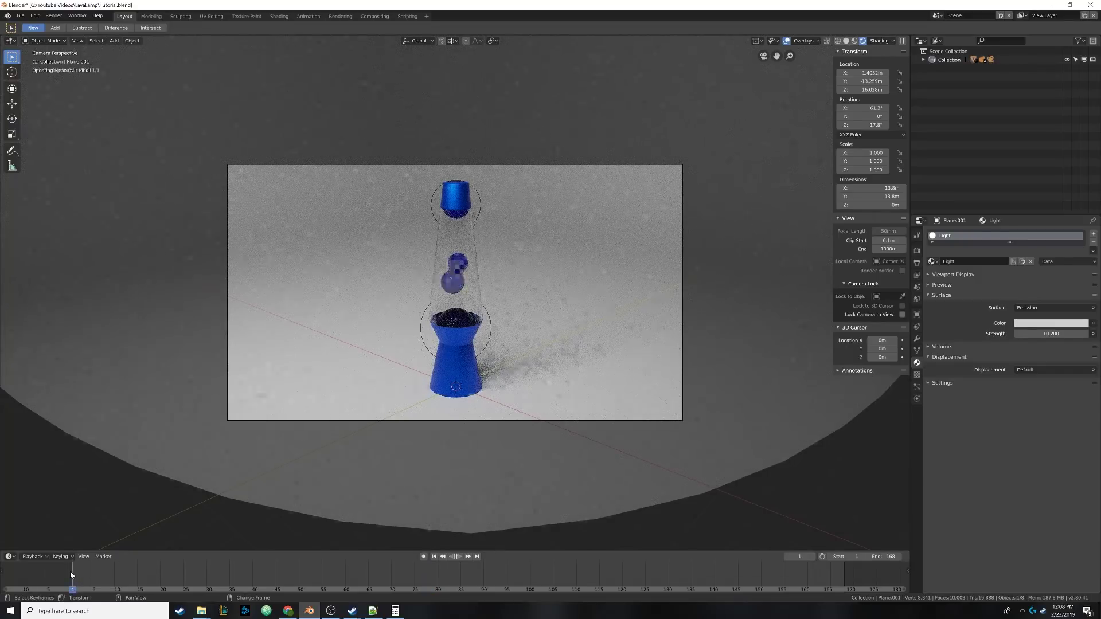
left_click(71, 572)
Step: Return to solid shading outside the camera view and select the lamp body
left_click(846, 41)
middle_click_drag(676, 273, 597, 283)
middle_click_drag(544, 335, 432, 397, "shift")
scroll(458, 322, "down", 3)
scroll(453, 321, "up", 3)
scroll(532, 296, "up", 2)
left_click(465, 282)
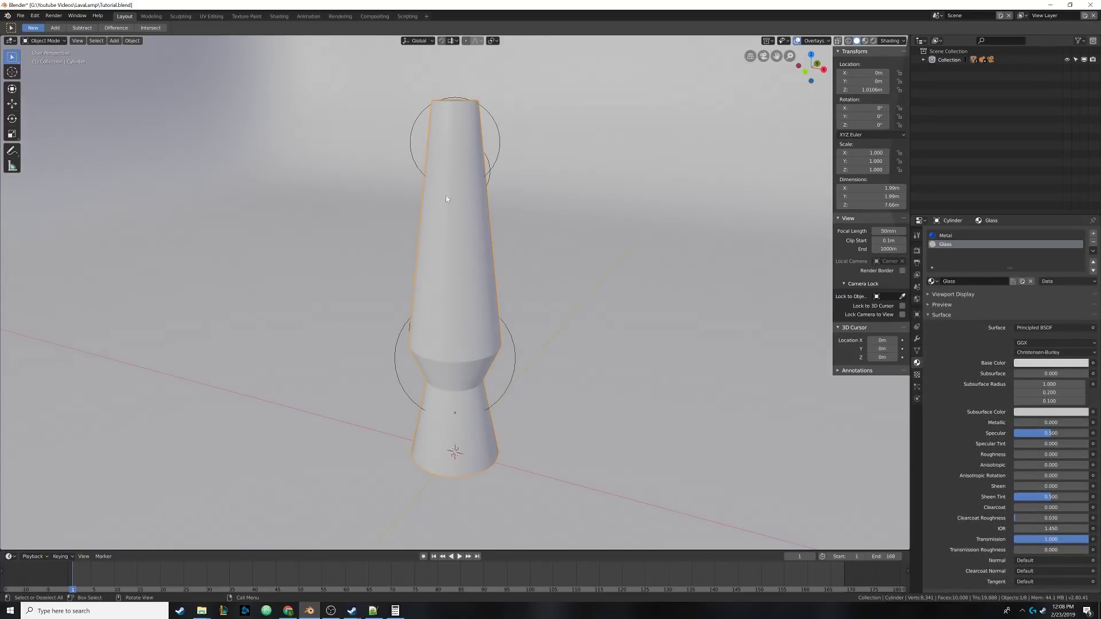
Step: Switch to wireframe shading, deselect the lamp body and add a point light at the world origin
middle_click_drag(460, 305, 466, 285)
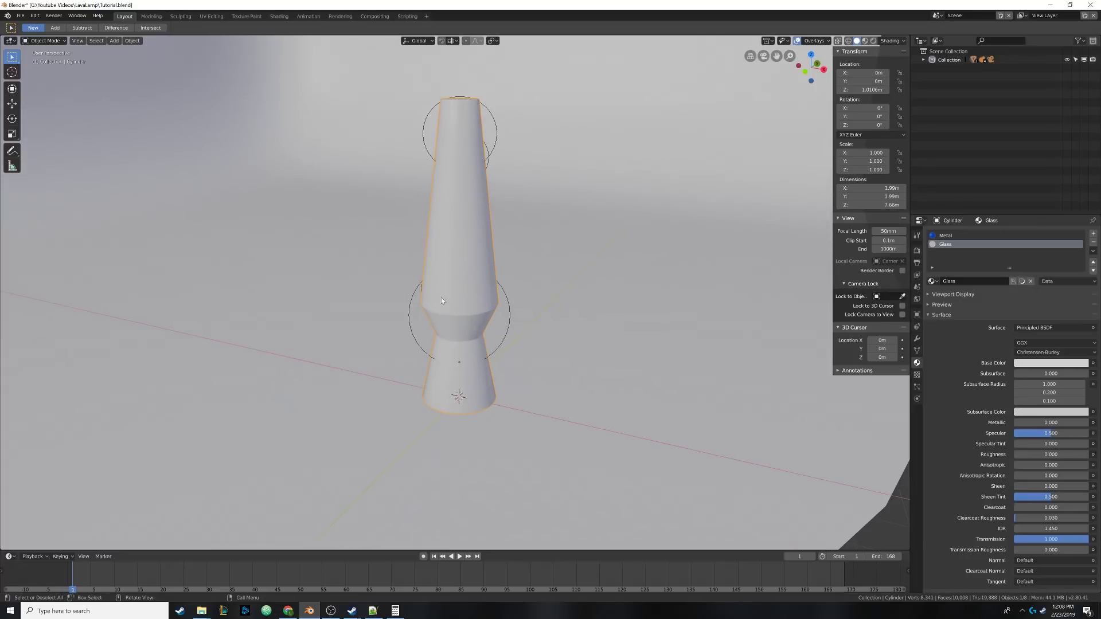
middle_click_drag(463, 324, 466, 280)
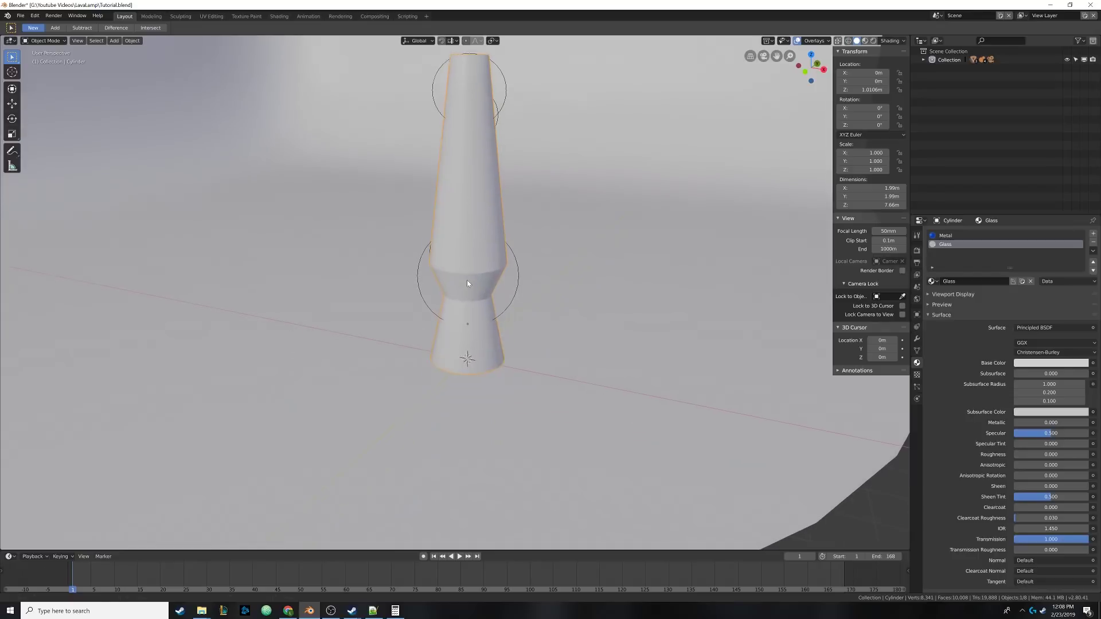
key("shift+z")
key("alt+a")
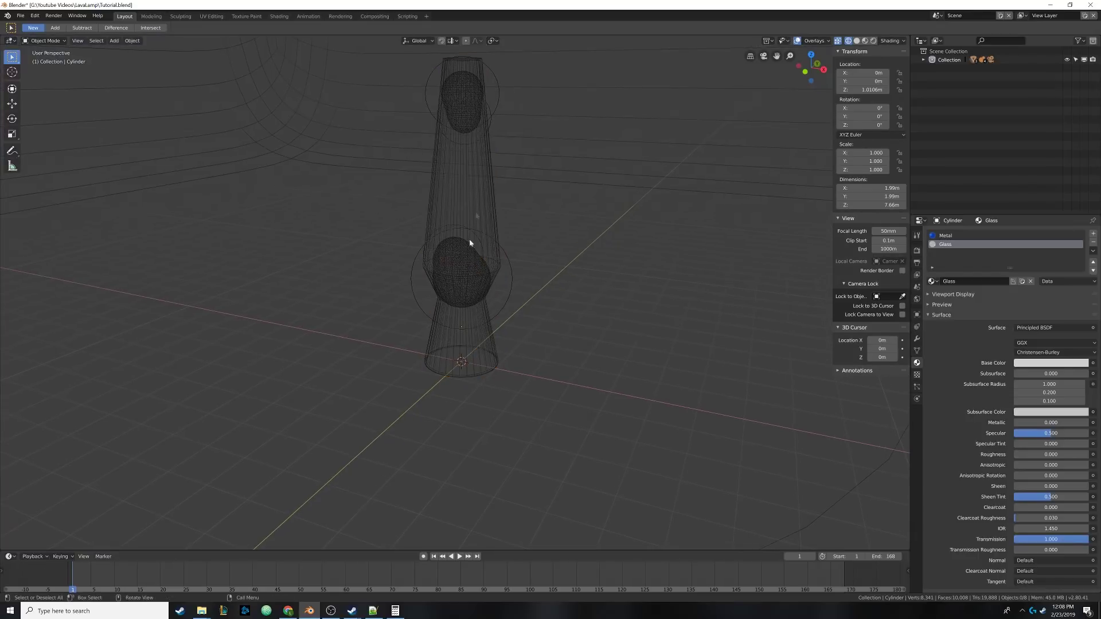
middle_click_drag(467, 248, 493, 297)
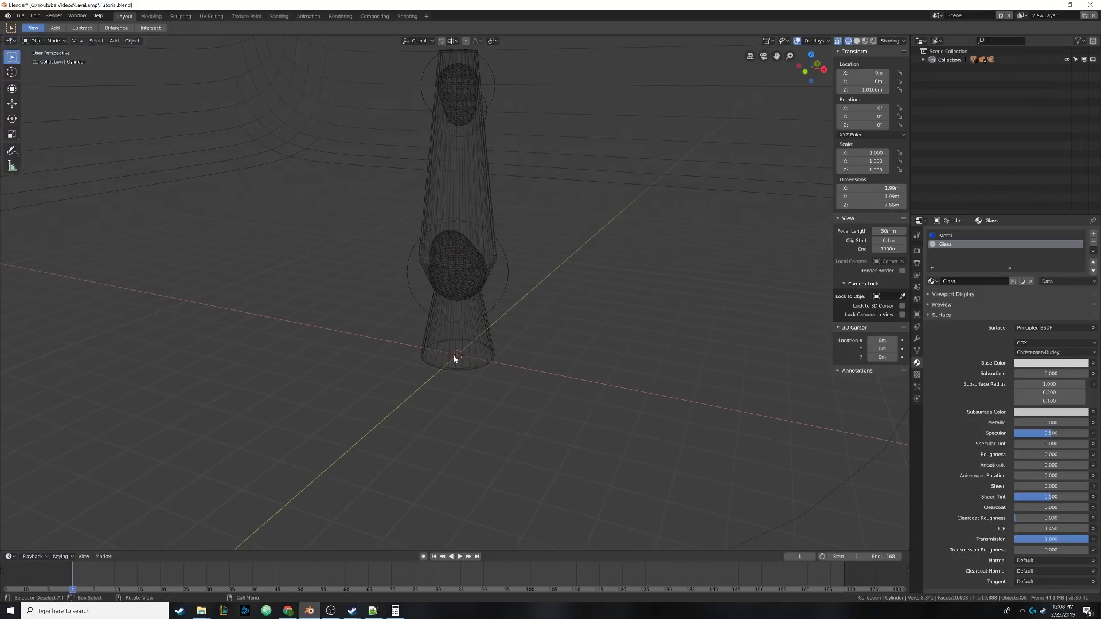
key("shift+a")
mouse_move(460, 363)
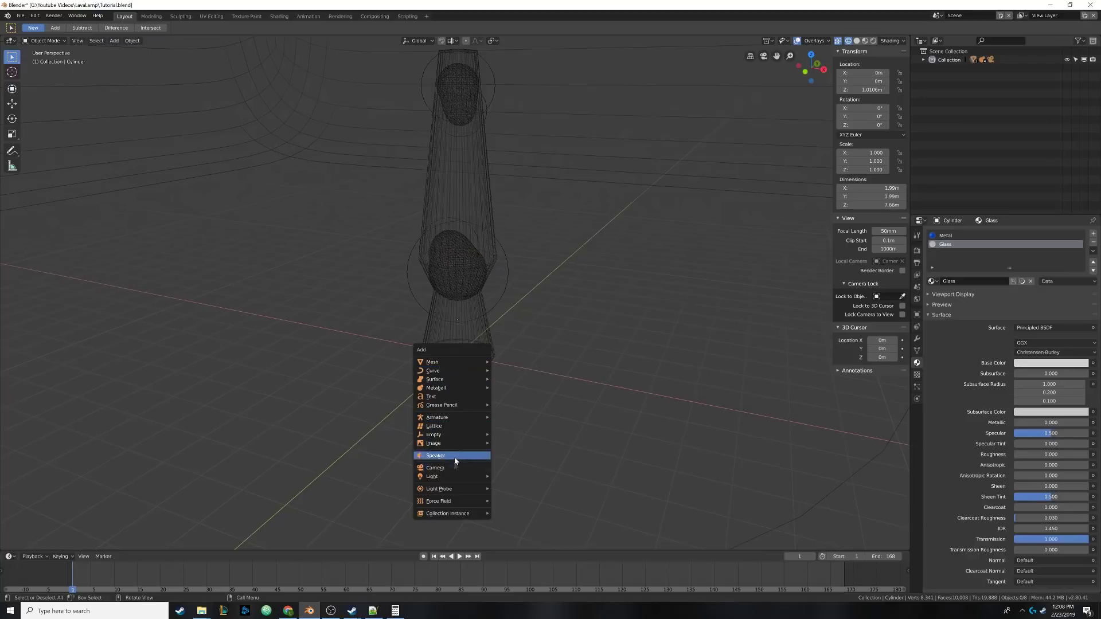
mouse_move(453, 476)
left_click(507, 477)
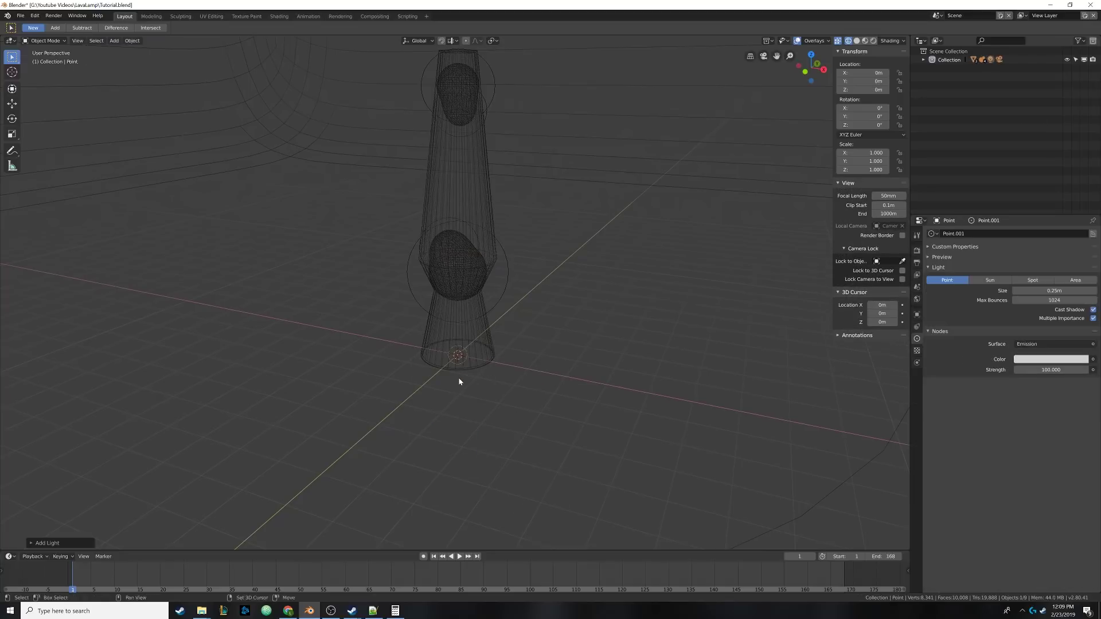
Step: Raise the point light along Z to about 2.51 m in front view, centring it in the lower lava blob
middle_click_drag(458, 378, 459, 375)
key("KP_1")
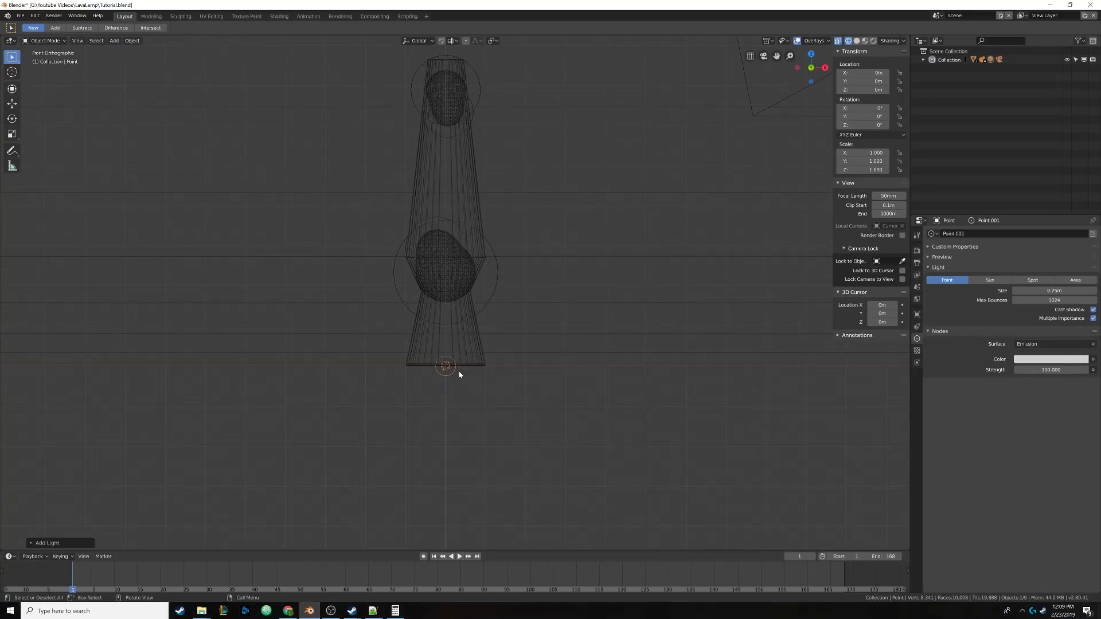
scroll(436, 300, "up", 3)
middle_click_drag(434, 304, 425, 307, "shift")
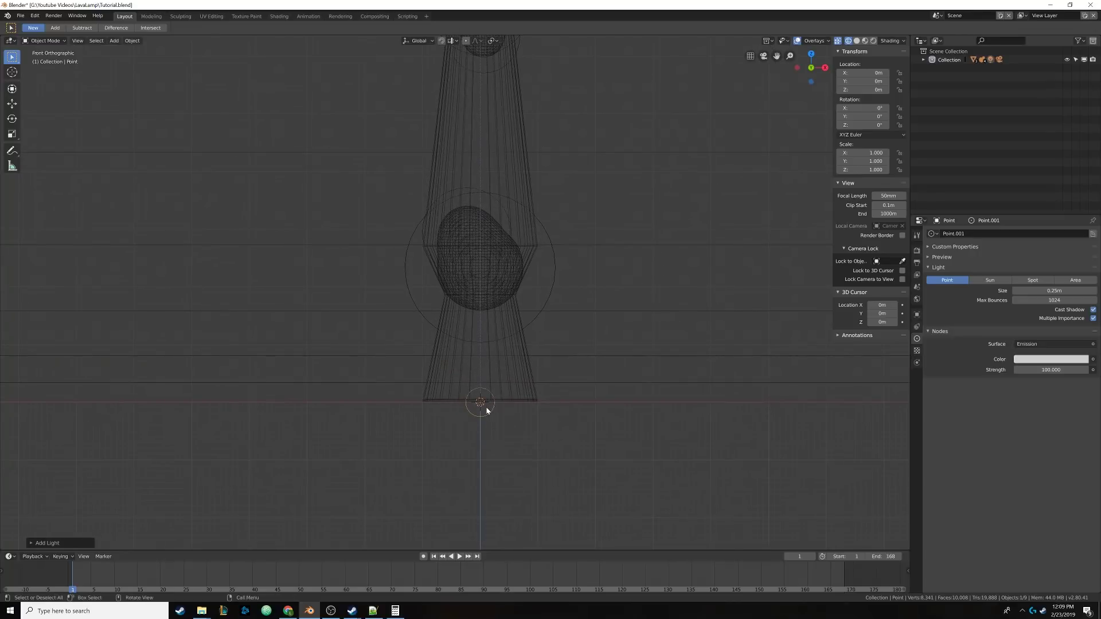
key("g")
key("z")
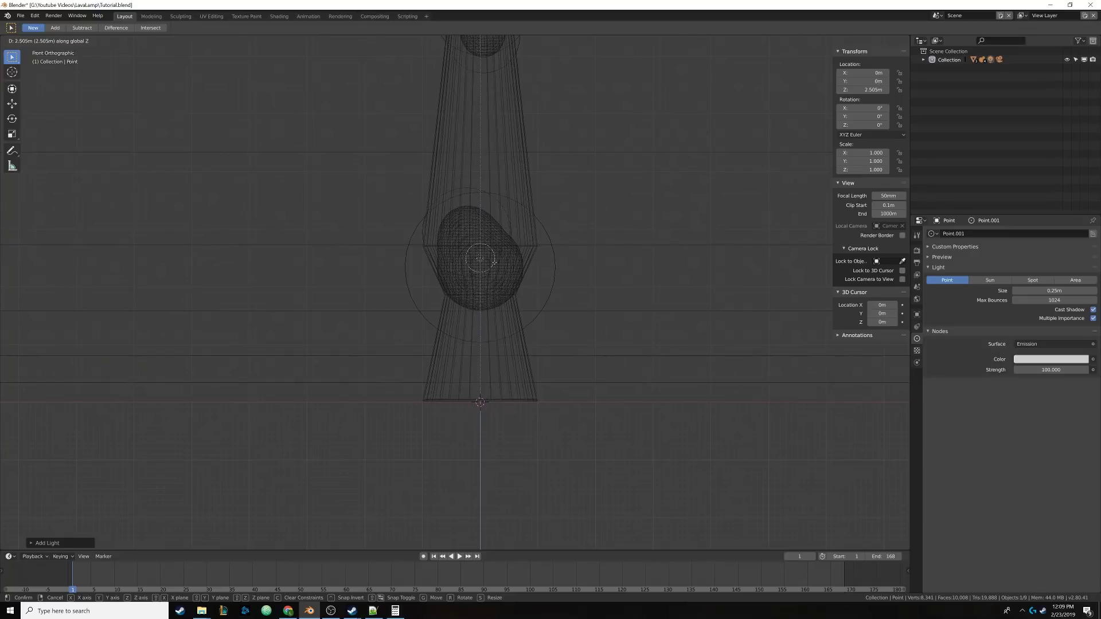
left_click(494, 264)
Step: Set the point light's size to 0.75 m and its color to blue with R 0, G 0.008 and B 1
middle_click_drag(494, 263, 487, 298, "shift")
scroll(486, 298, "up", 3)
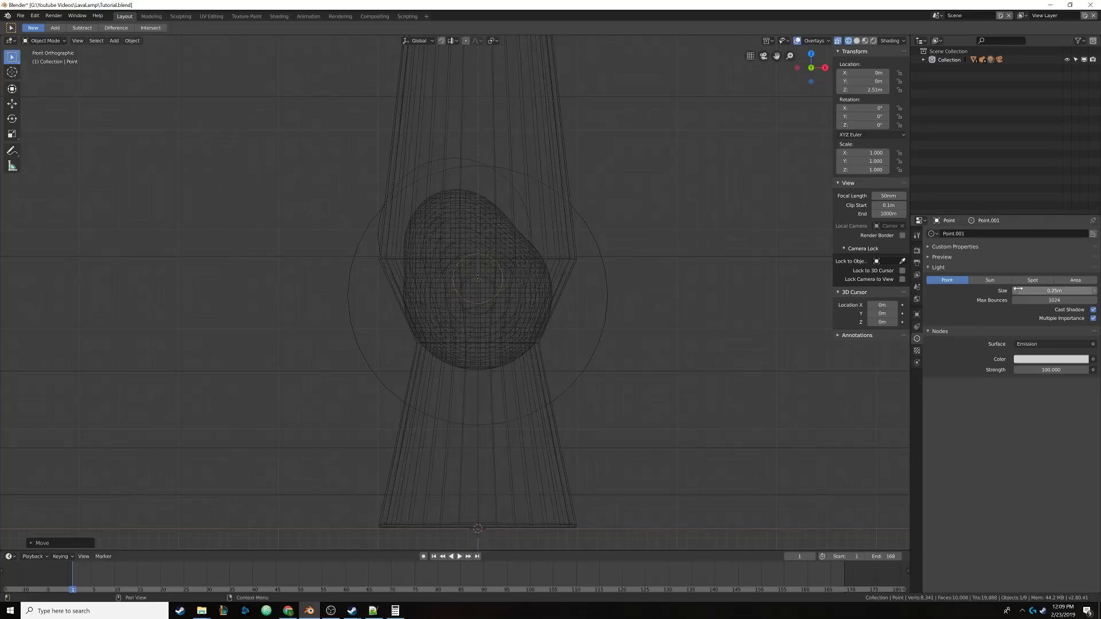
left_click_drag(1018, 288, 1018, 288)
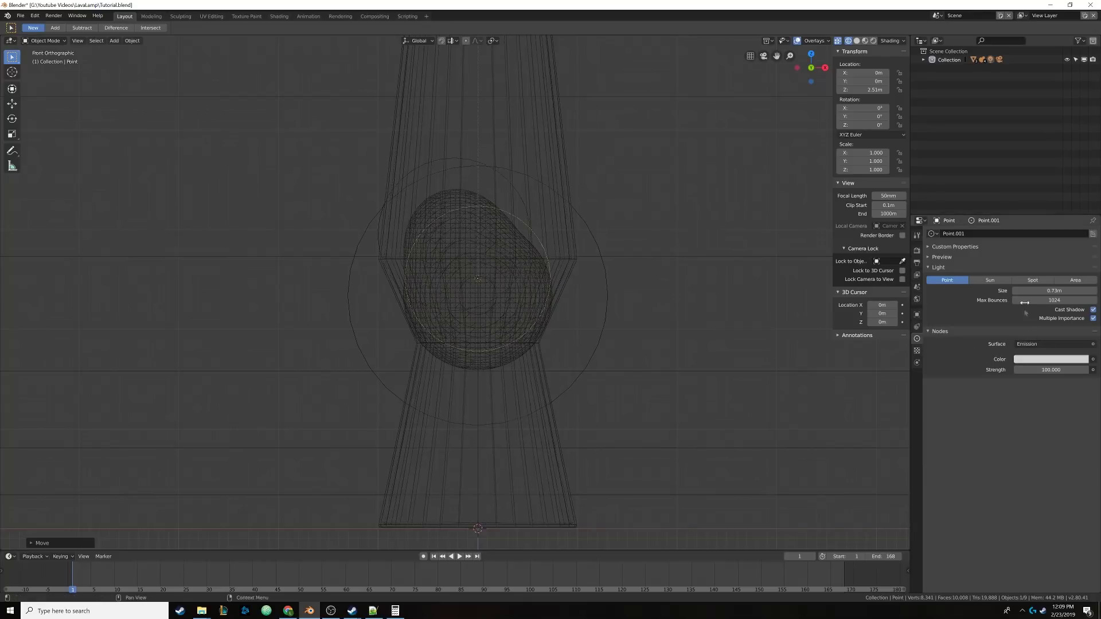
left_click_drag(1023, 292, 1026, 294)
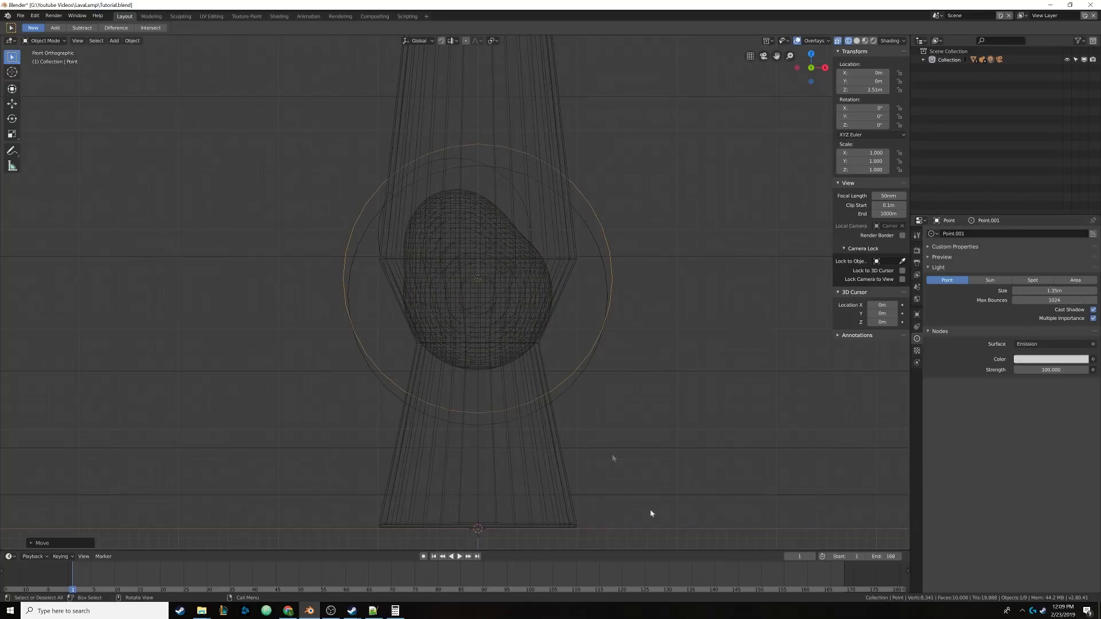
left_click_drag(1032, 291, 1026, 292)
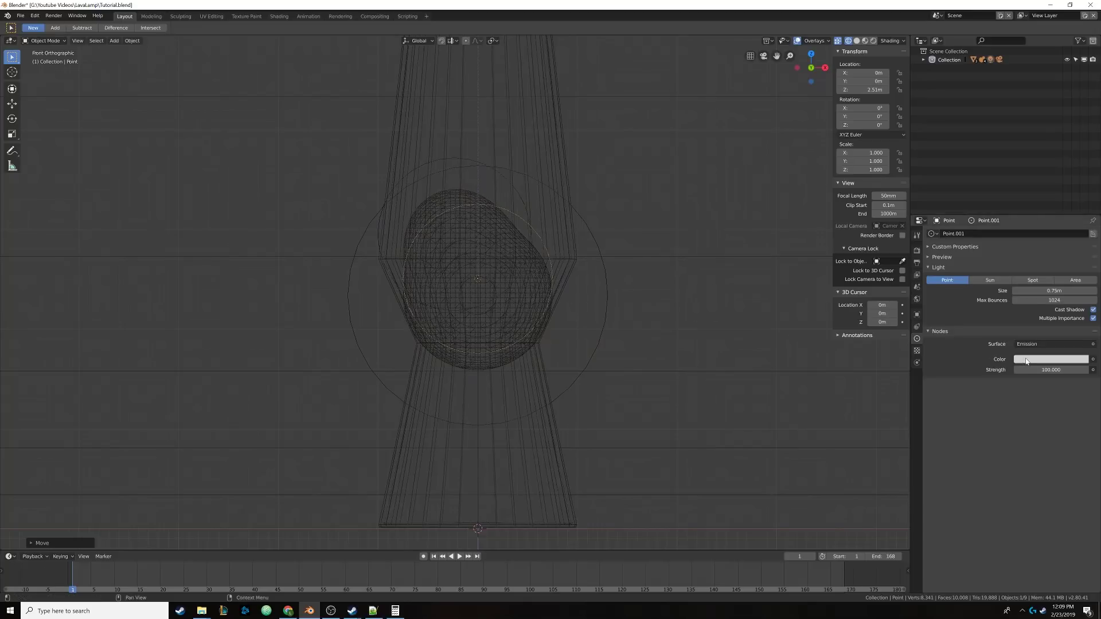
left_click(1051, 359)
left_click_drag(1065, 247, 1069, 247)
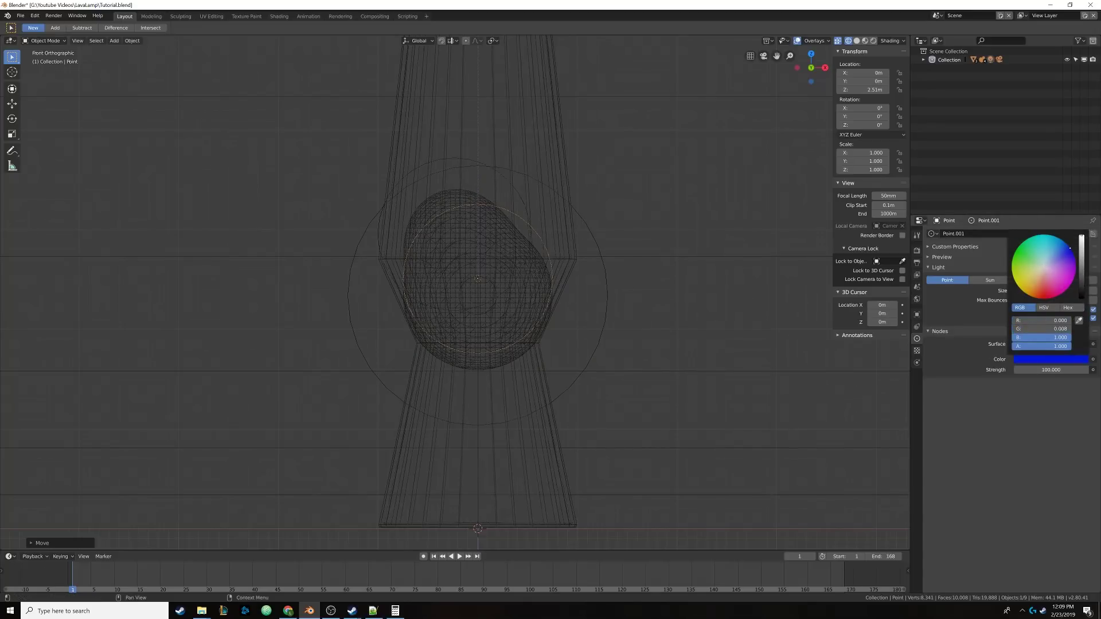
Step: Preview the lamp in rendered shading and hide the light panels to isolate the point light's glow
mouse_move(516, 275)
middle_mouse_down()
mouse_move(504, 270)
mouse_move(465, 292)
mouse_move(548, 253)
mouse_move(524, 266)
middle_mouse_up()
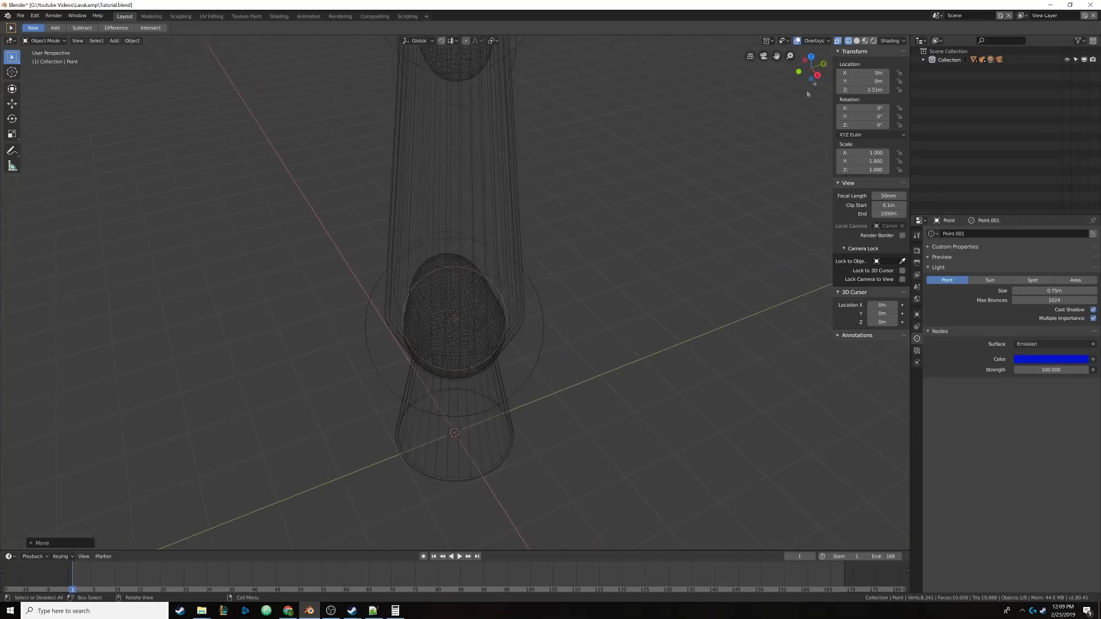
left_click(873, 41)
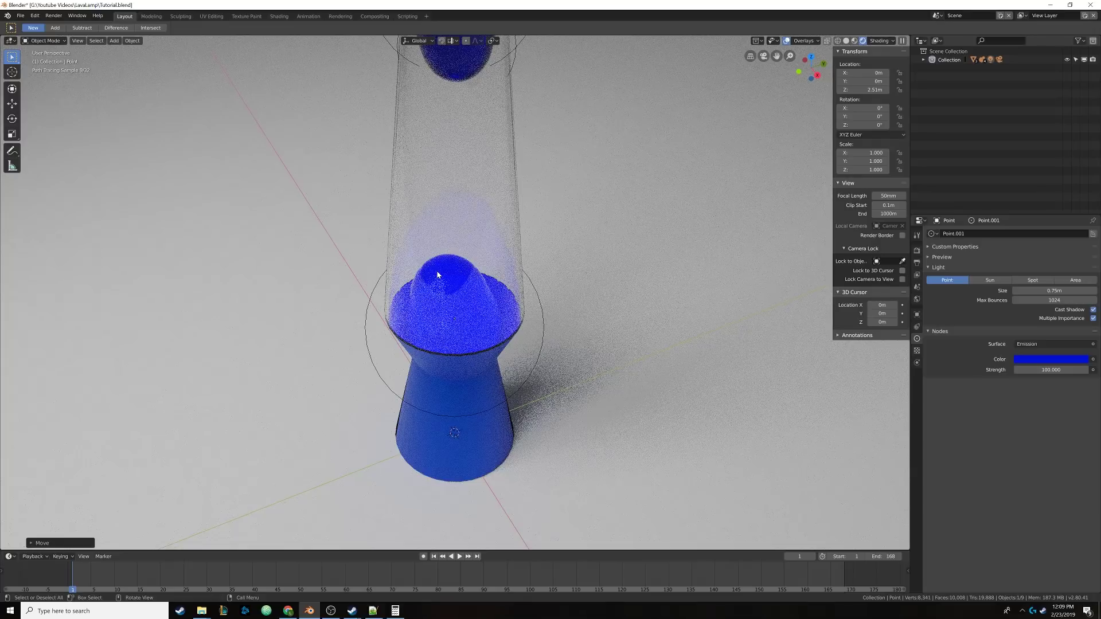
scroll(437, 274, "down", 8)
left_click(198, 141)
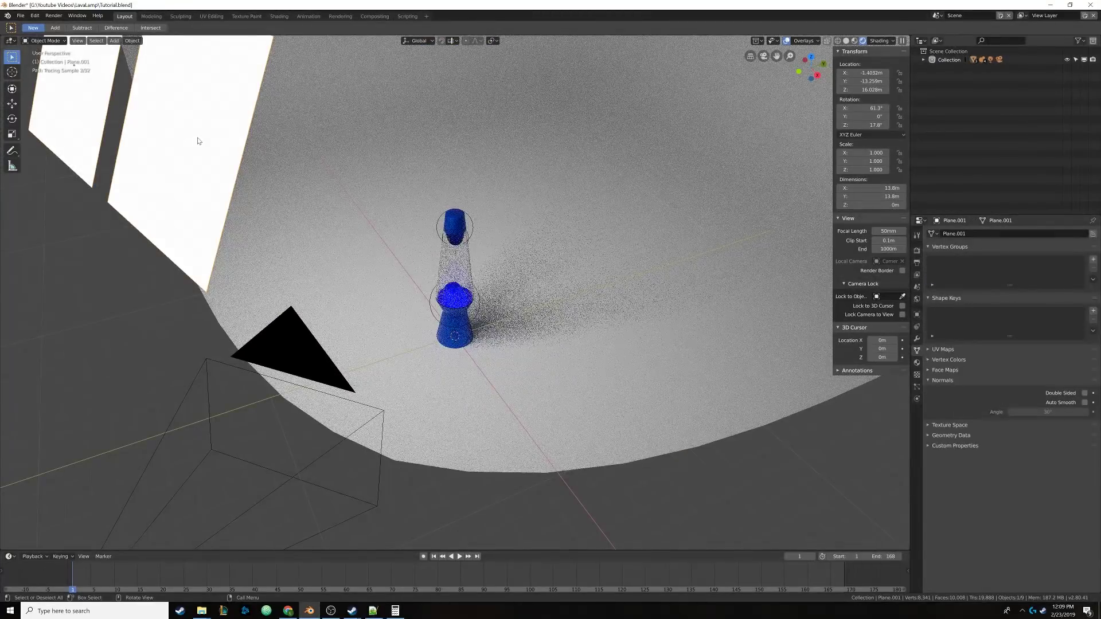
key("Delete")
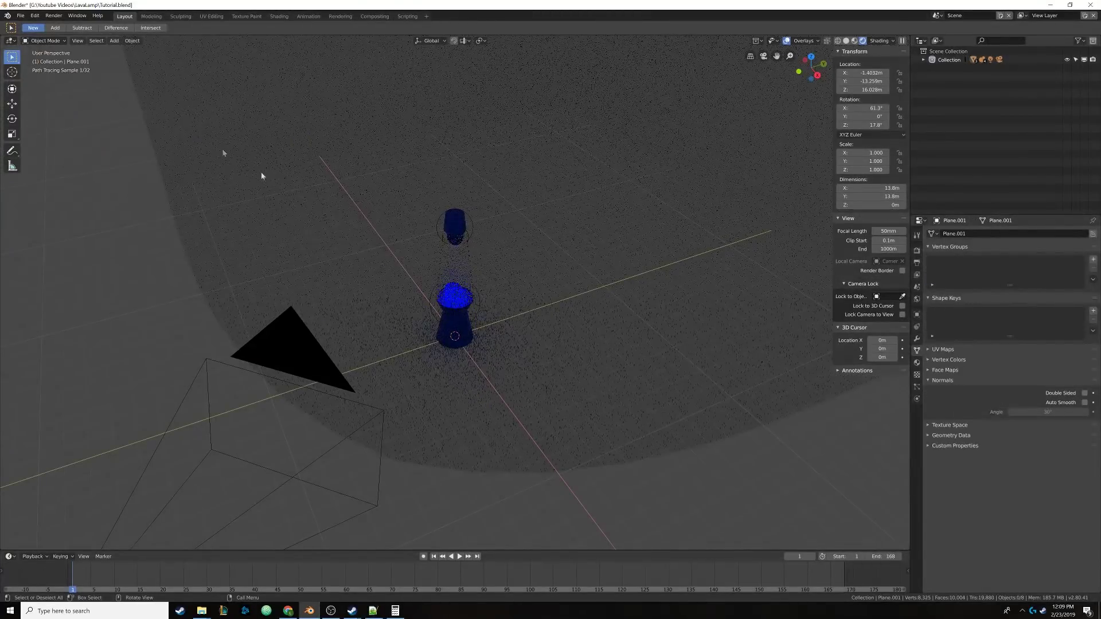
Step: Select the point light from the expanded scene collection and set its strength to 234.4
scroll(458, 300, "up", 4)
left_click(458, 308)
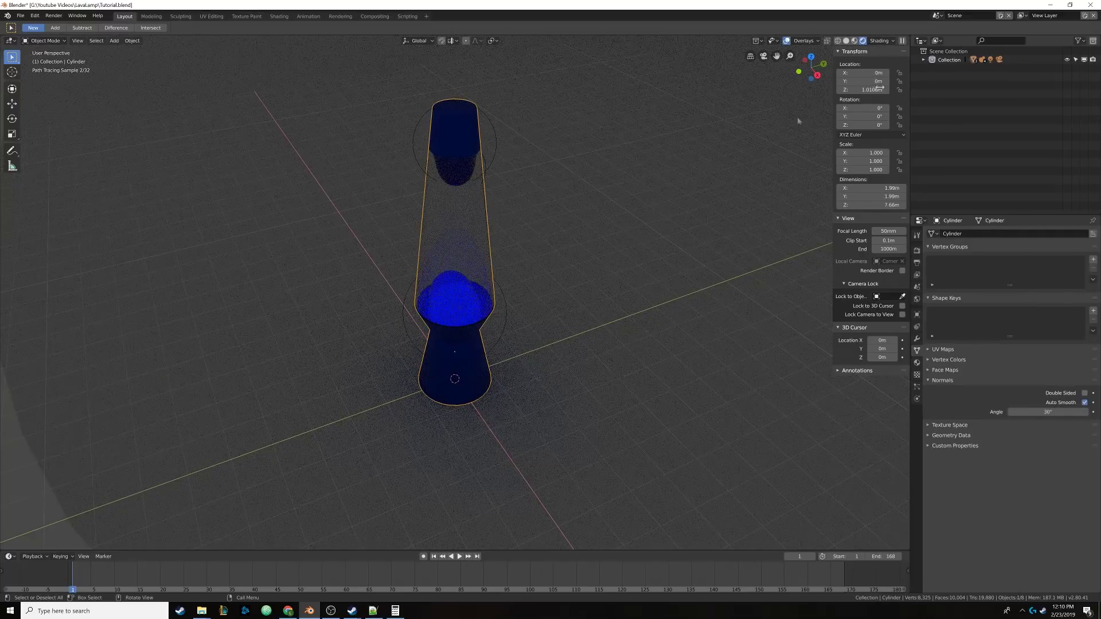
left_click(923, 60)
left_click(951, 137)
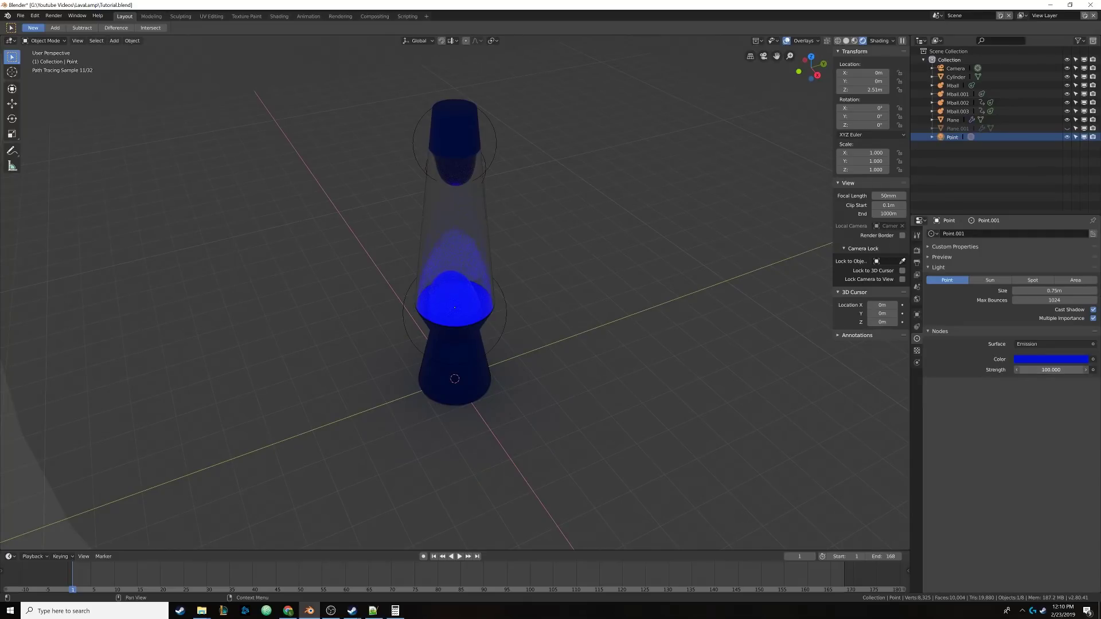
left_click_drag(1051, 370, 1073, 369)
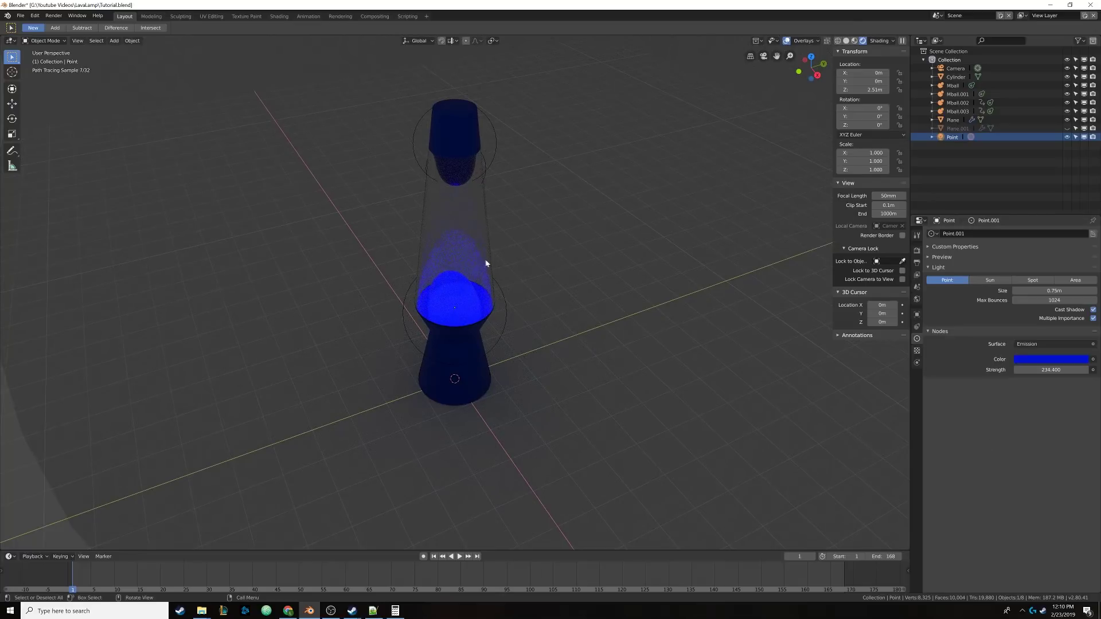
Step: Return to solid shading, unhide the light panels and select the lamp body
left_click(845, 41)
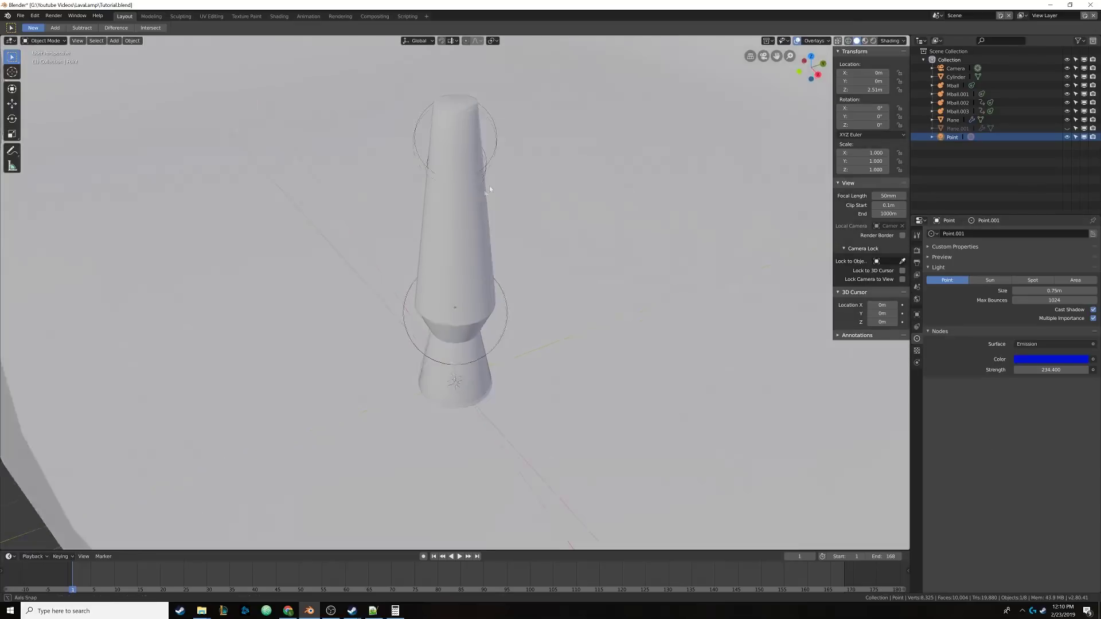
scroll(492, 181, "down", 5)
scroll(495, 181, "down", 3)
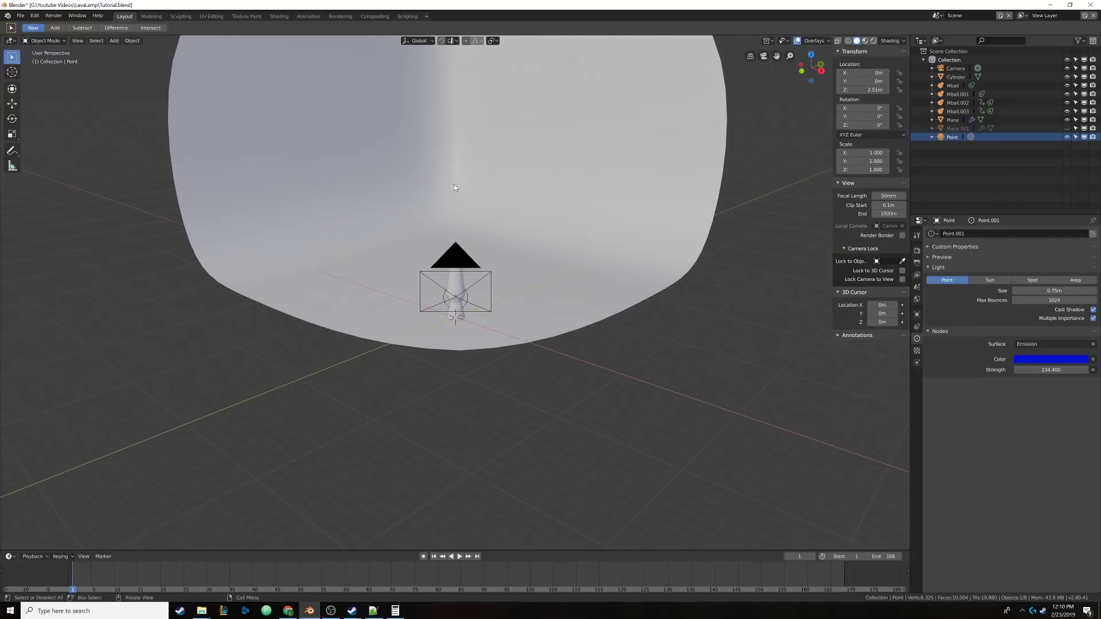
key("alt+h")
middle_click_drag(454, 187, 447, 276)
scroll(452, 223, "up", 5)
left_click(474, 231)
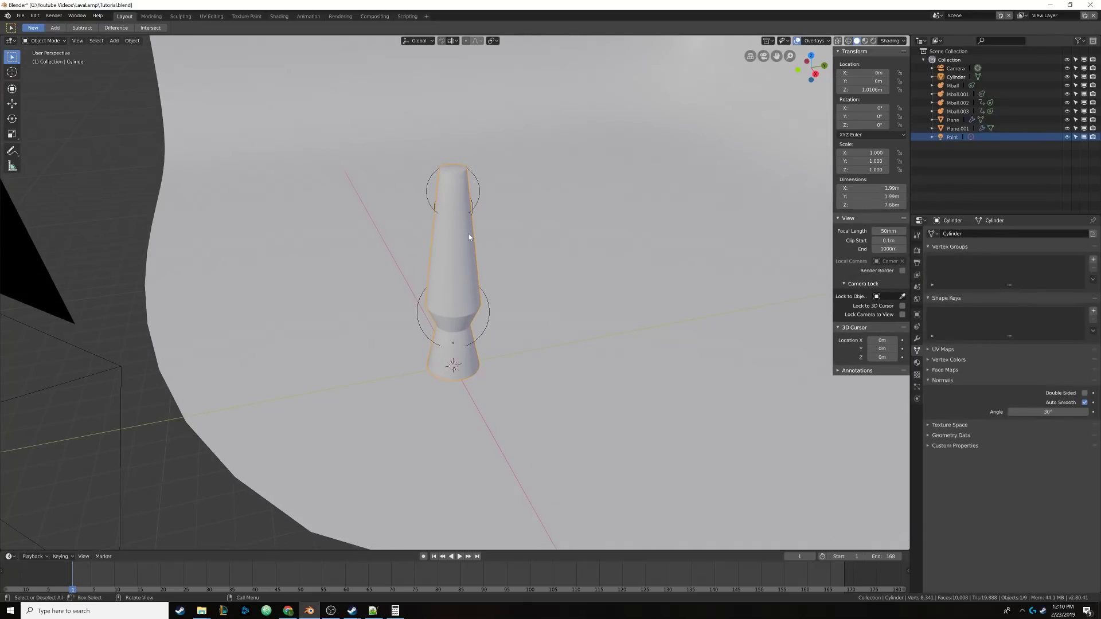
Step: Open the lamp's Glass material in the Shading workspace and move the Principled BSDF node away from the Material Output
left_click(279, 16)
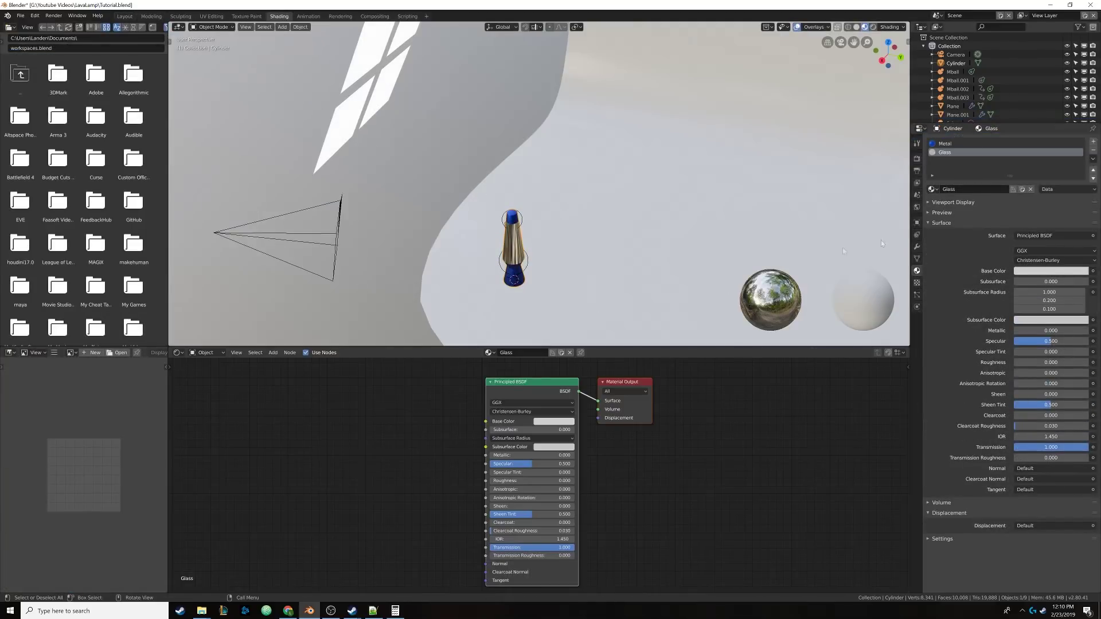
middle_click_drag(520, 303, 574, 192)
scroll(539, 268, "up", 4)
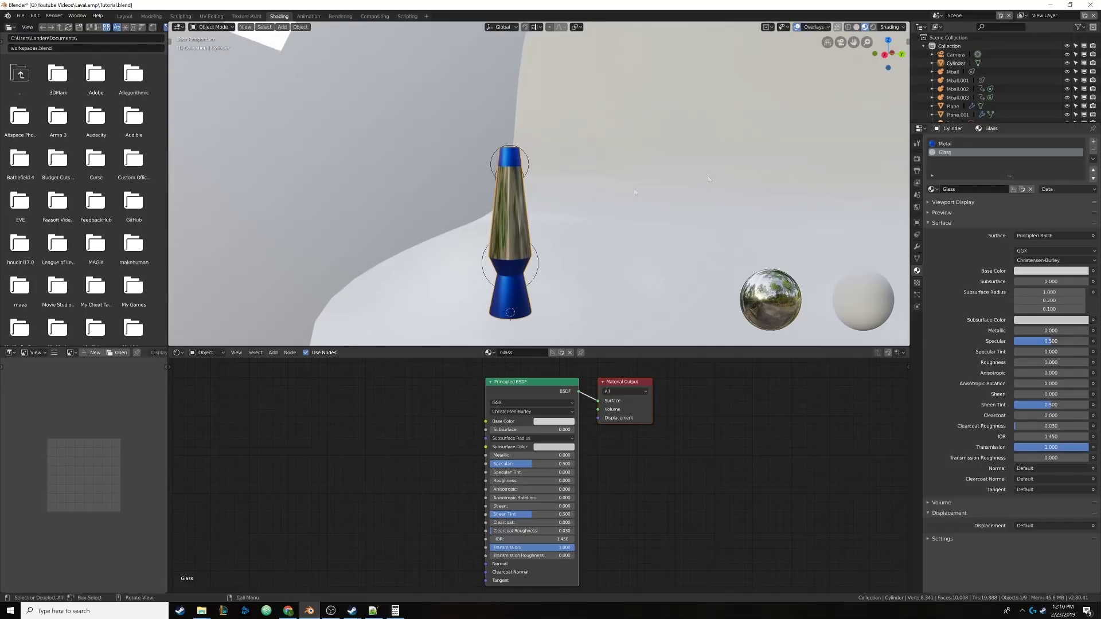
scroll(605, 464, "down", 1)
scroll(605, 464, "down", 2)
middle_click_drag(572, 466, 582, 438)
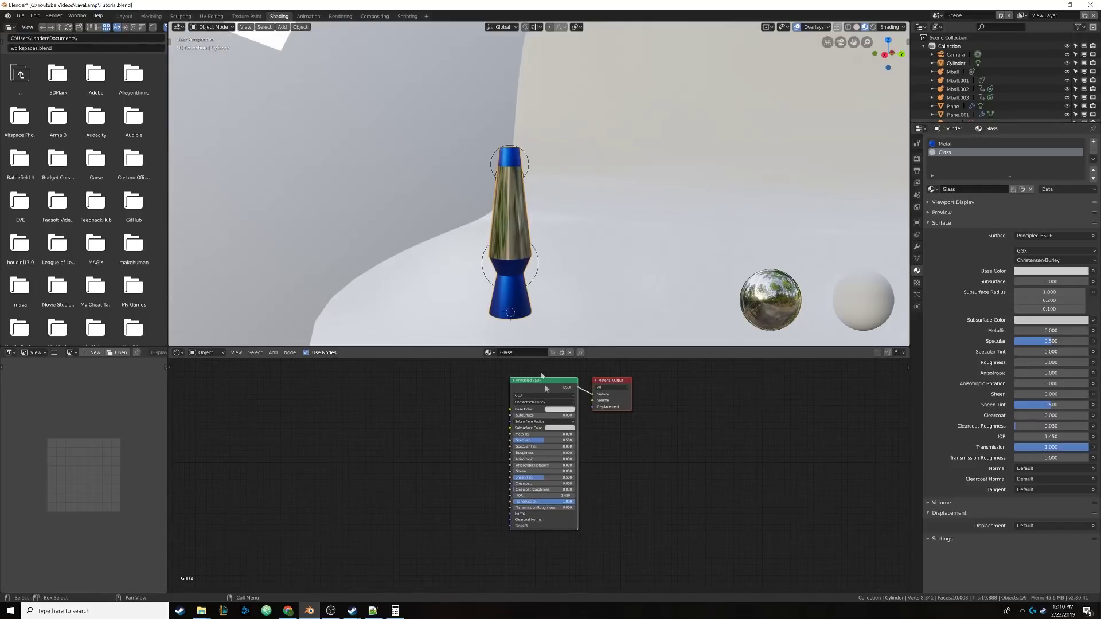
left_click_drag(539, 383, 447, 396)
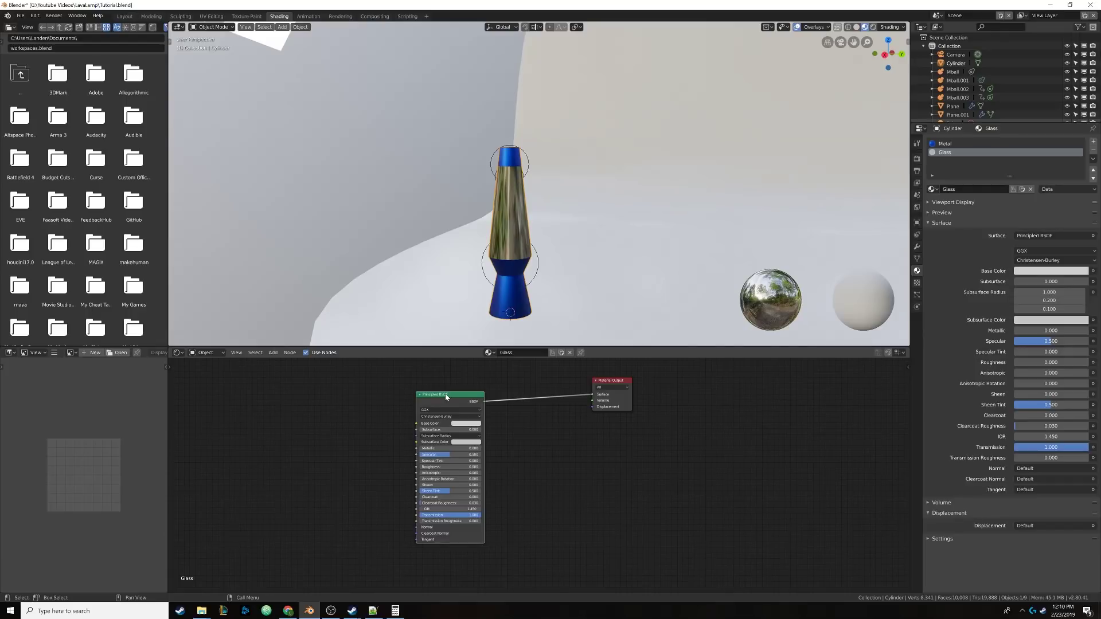
Step: Switch to Chrome and examine the enlarged node setup in the answer about light passing through glass, then return to Blender
left_click_drag(1100, 447, 493, 0)
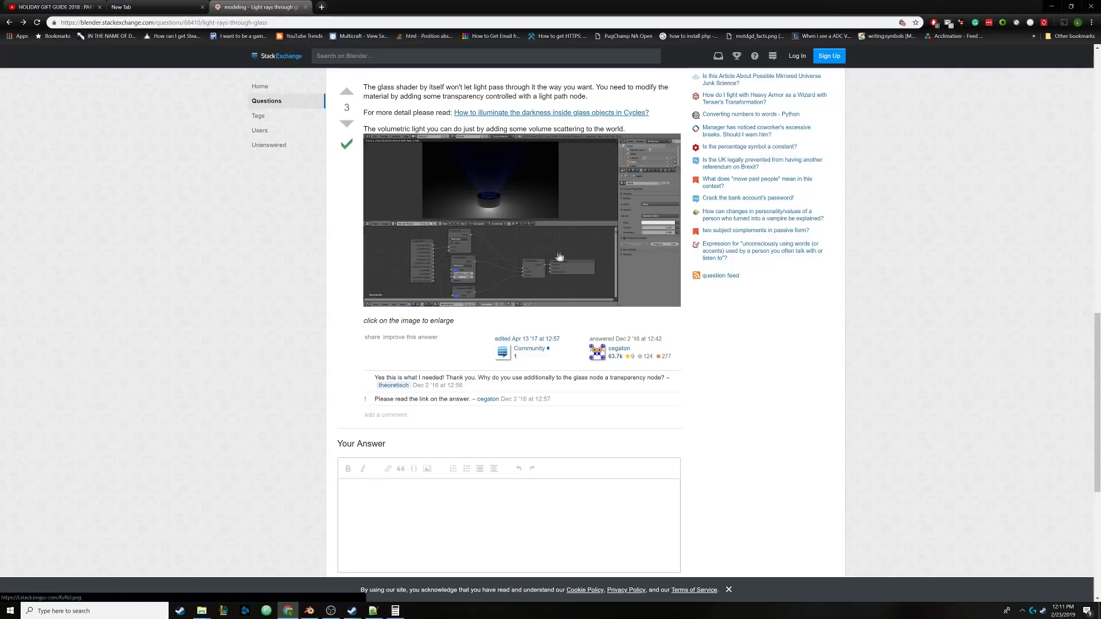
scroll(400, 341, "up", 1)
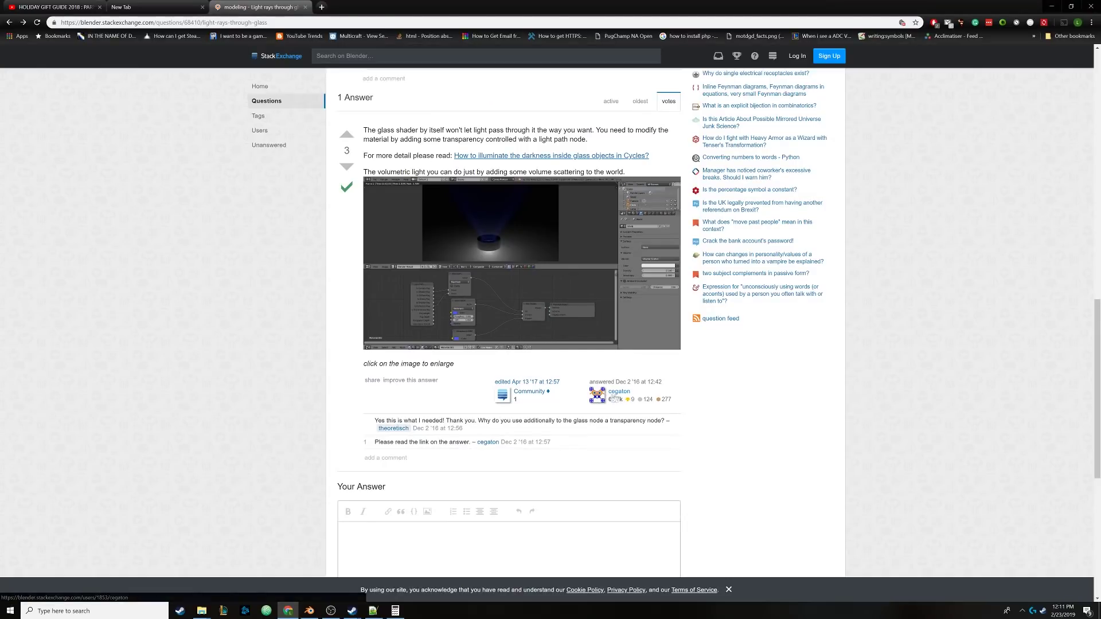
left_click(525, 293)
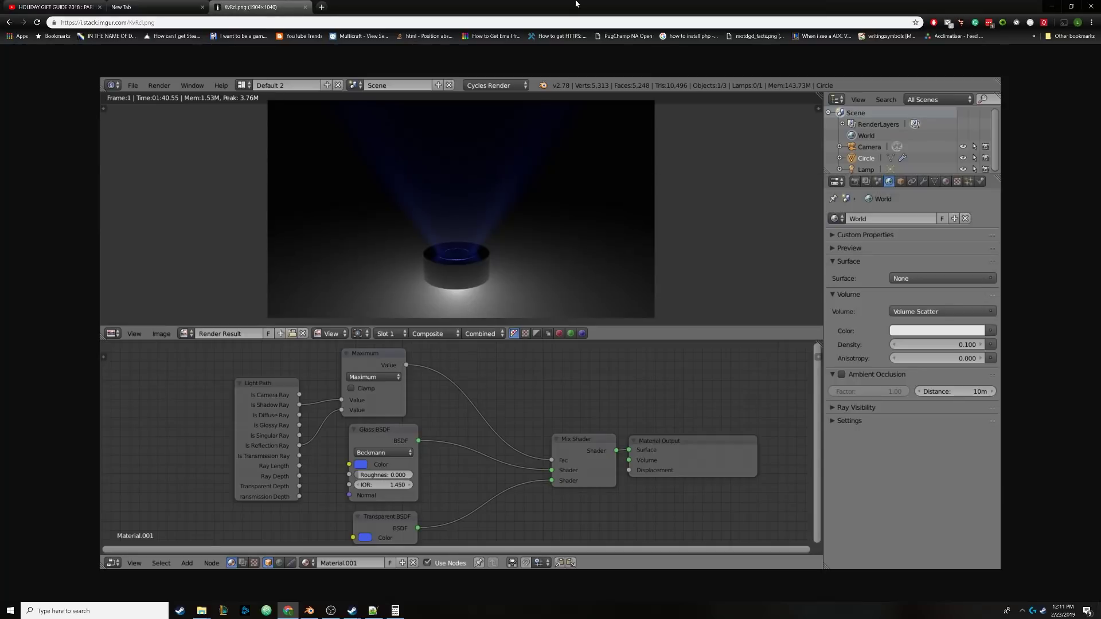
left_click_drag(576, 4, 1083, 618)
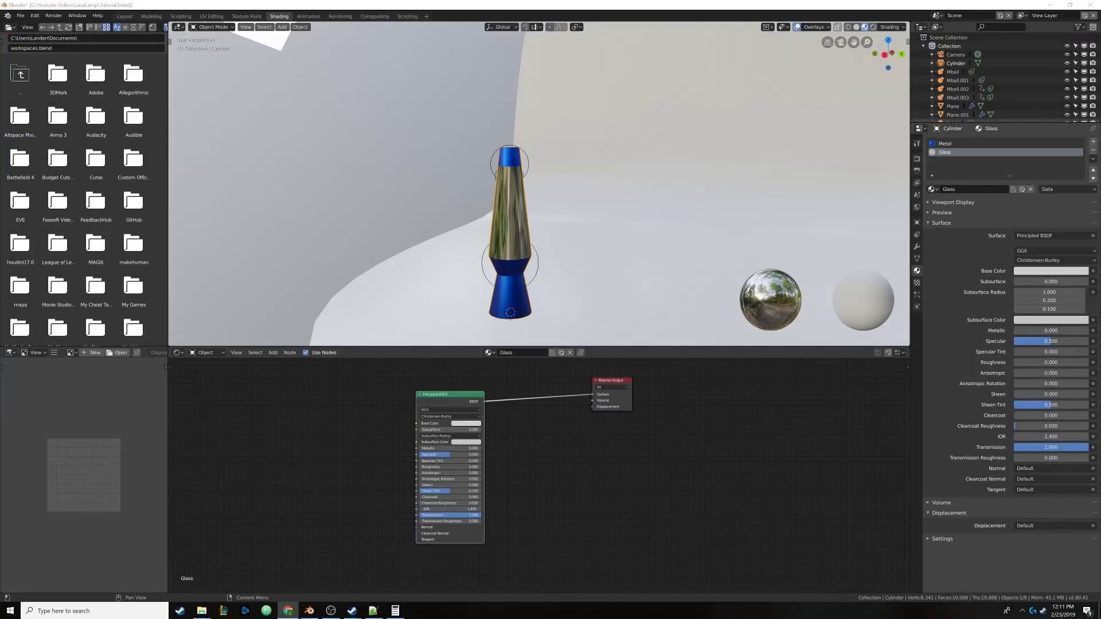
Step: Move the Principled BSDF node next to the Material Output and add a Light Path node well ahead of it
middle_click_drag(455, 399, 556, 437)
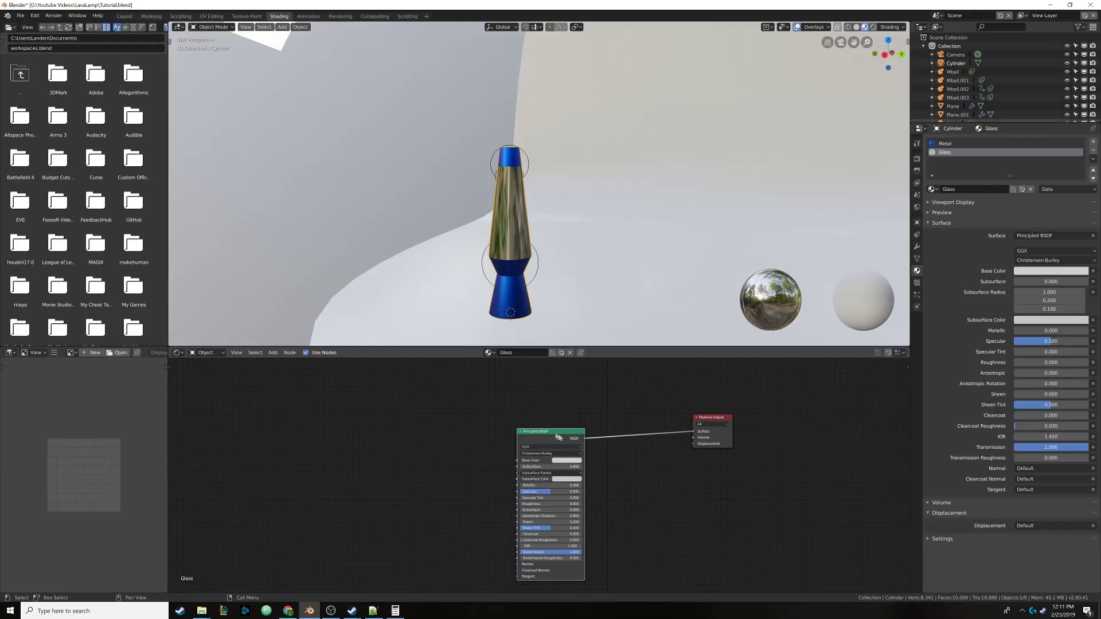
left_click_drag(557, 437, 632, 442)
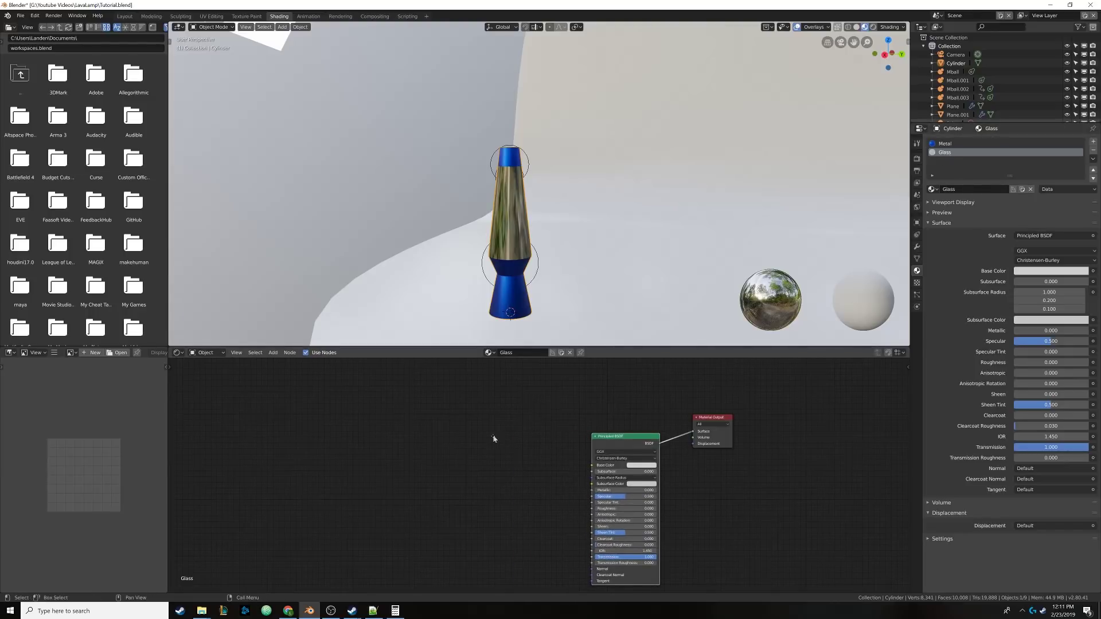
middle_click_drag(493, 438, 477, 435)
key("shift+a")
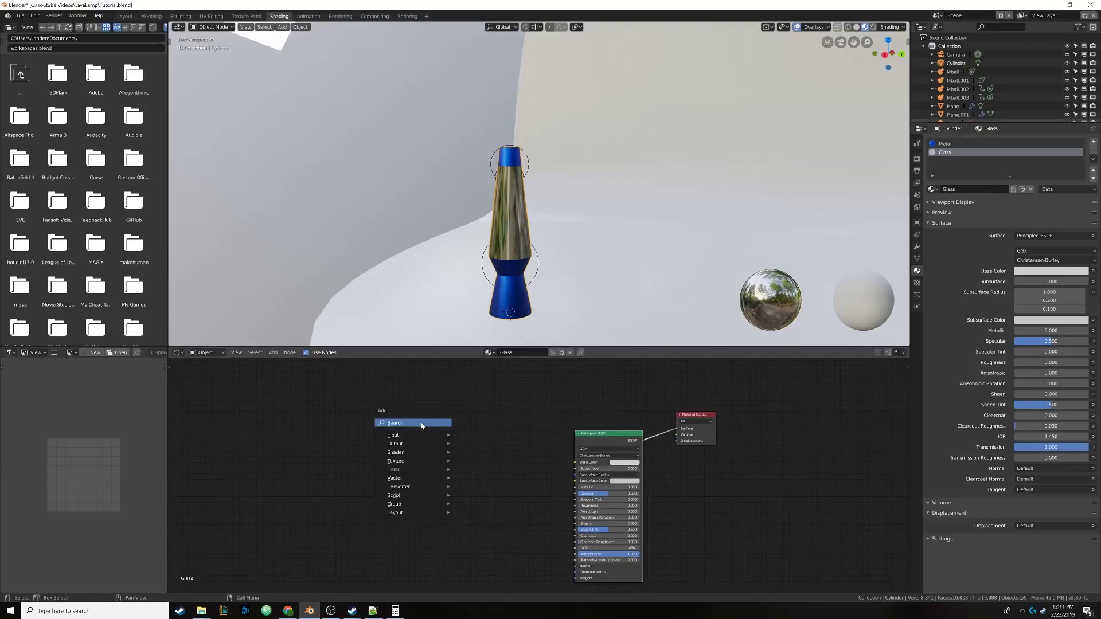
left_click(421, 424)
type("light")
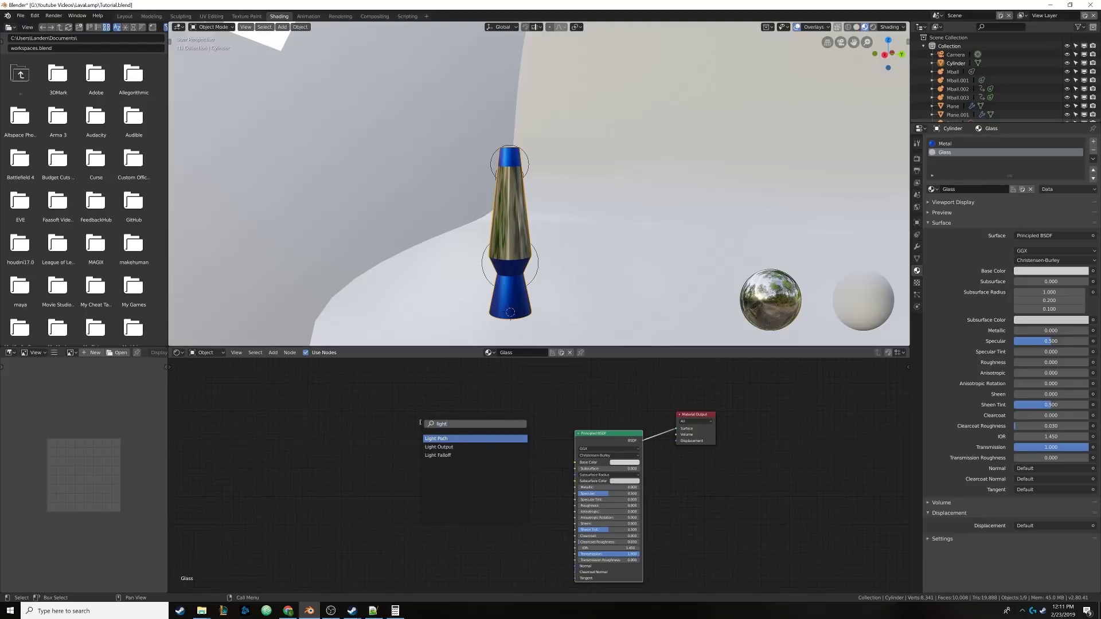
key("Return")
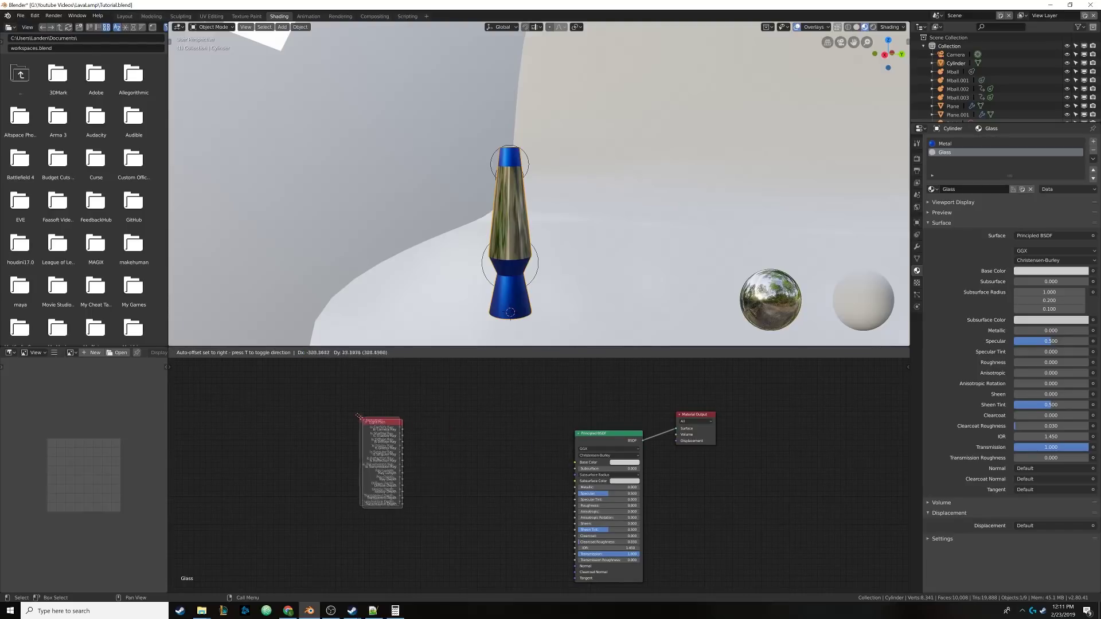
left_click(326, 405)
Step: Add a Math node just after the Light Path node
key("shift+a")
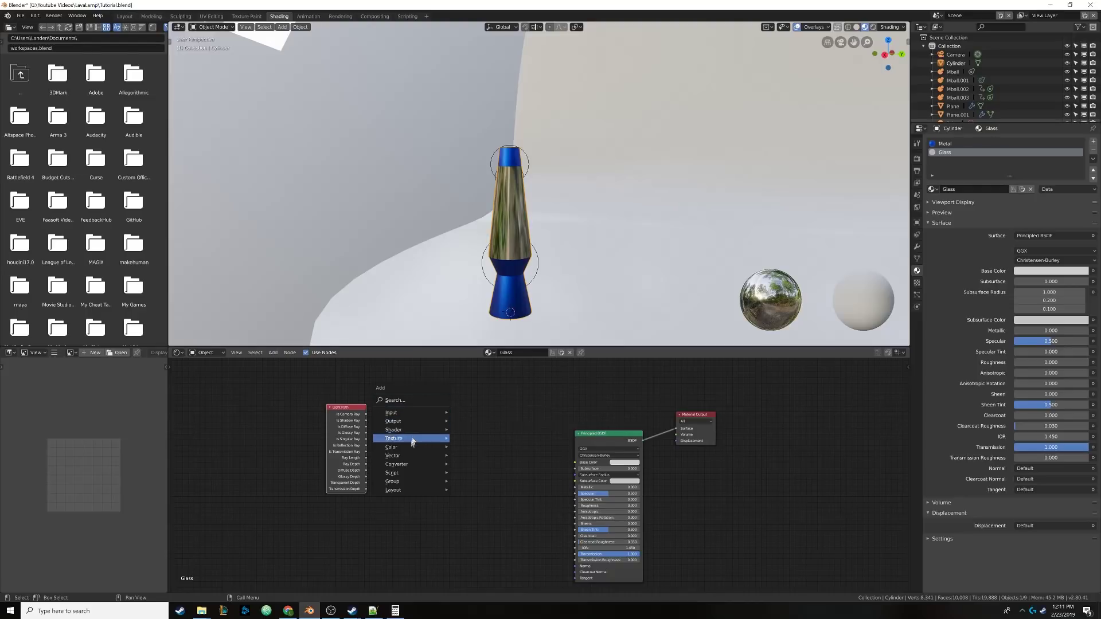
mouse_move(403, 460)
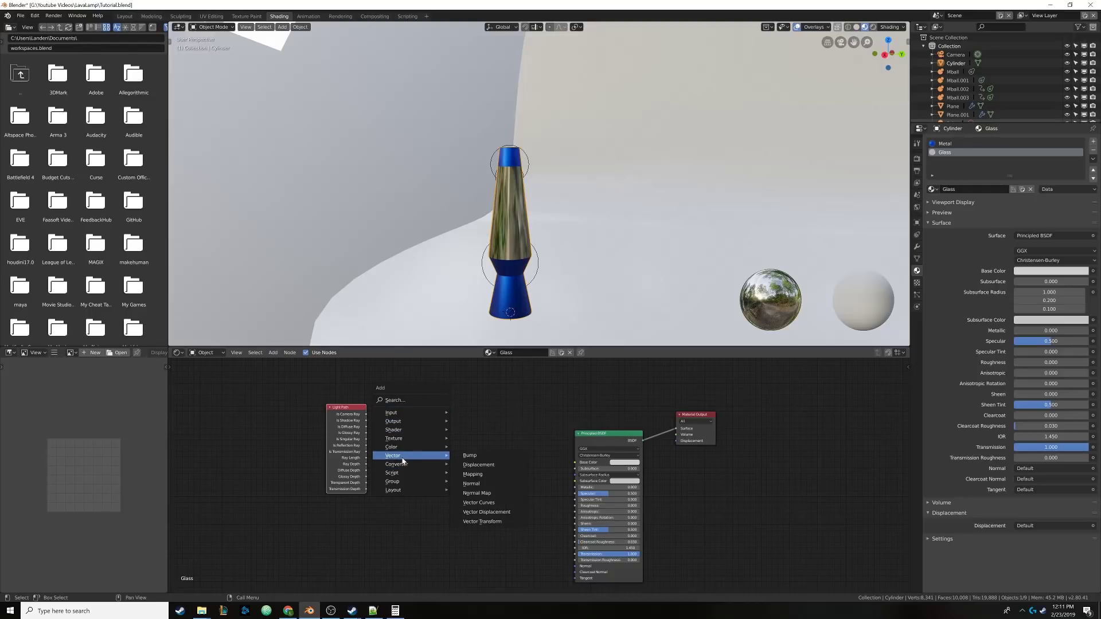
left_click(416, 397)
type("math")
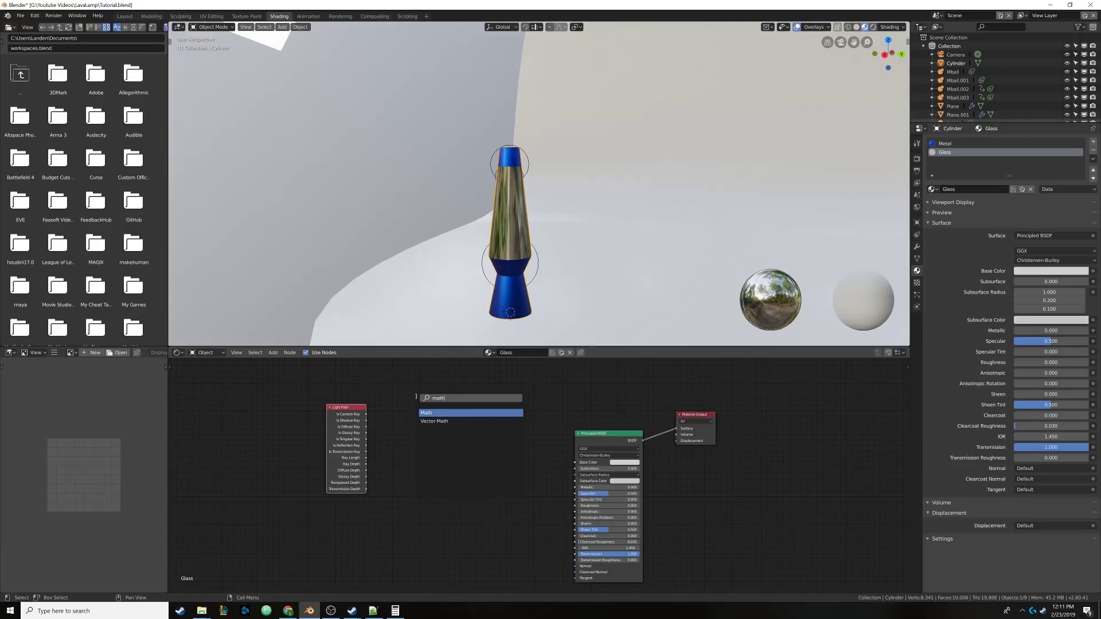
key("Return")
left_click(403, 392)
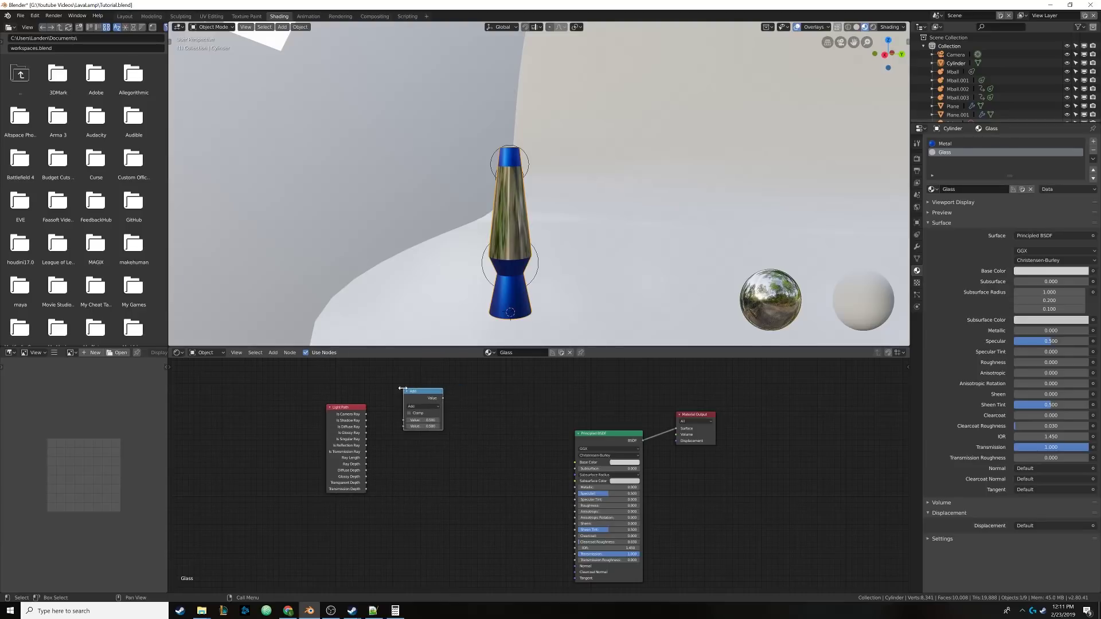
Step: Connect Is Shadow Ray and Is Reflection Ray to the Math node's two value inputs and set its operation to Maximum
scroll(402, 396, "up", 3)
middle_click_drag(483, 447, 501, 470)
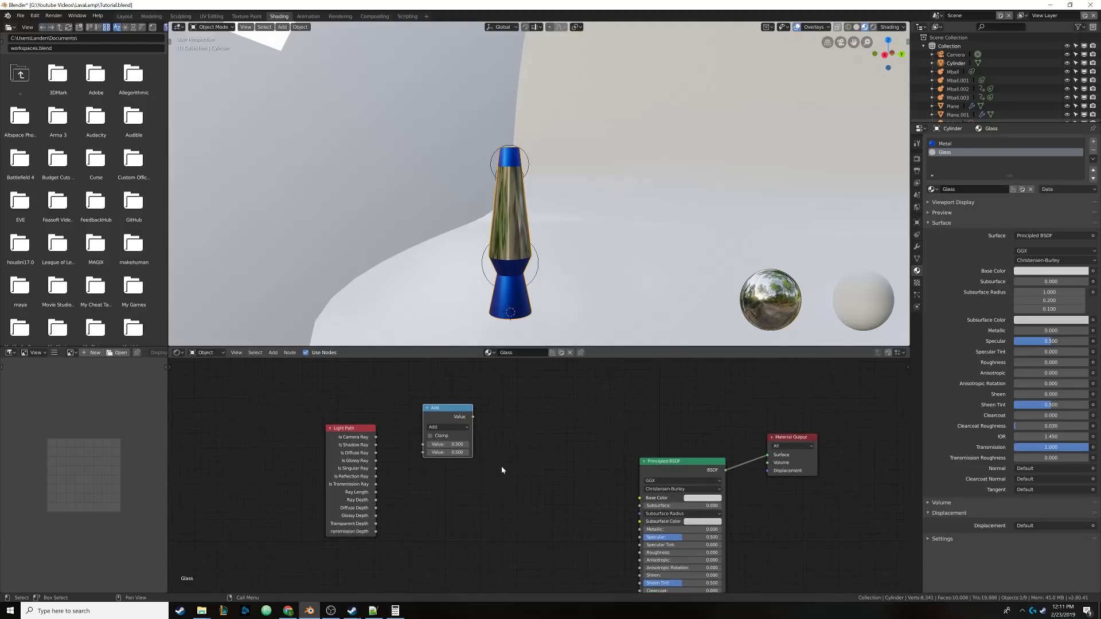
left_click_drag(375, 445, 424, 449)
left_click_drag(376, 477, 422, 453)
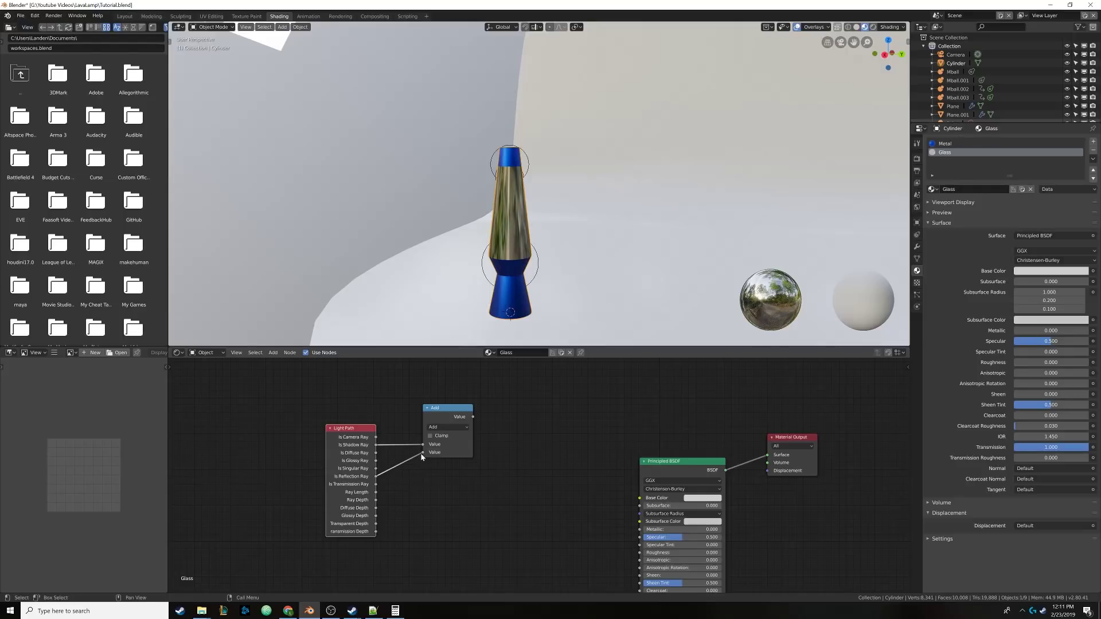
left_click(444, 427)
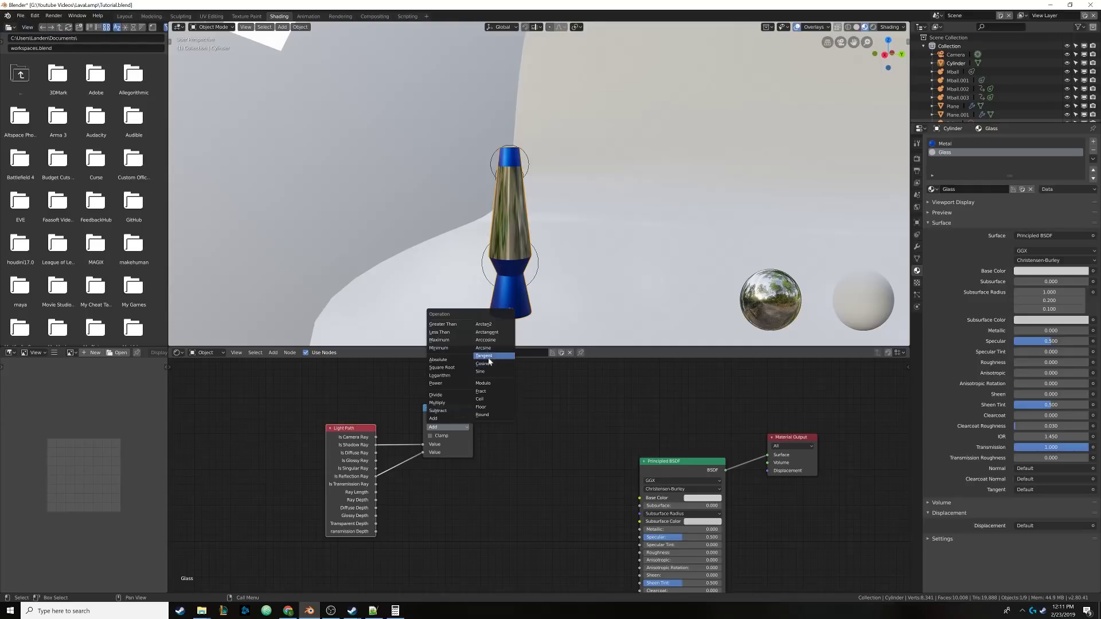
left_click(438, 340)
scroll(463, 454, "down", 1)
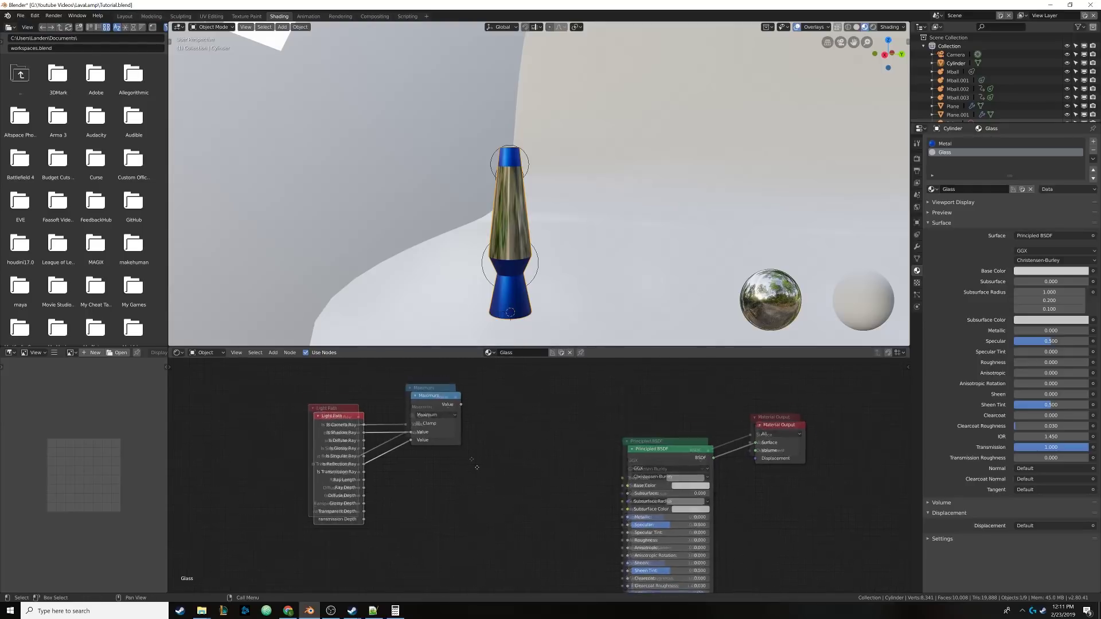
Step: Disconnect the Principled BSDF from the Material Output's Surface and move the node below the Maximum node
left_click_drag(635, 434, 570, 449)
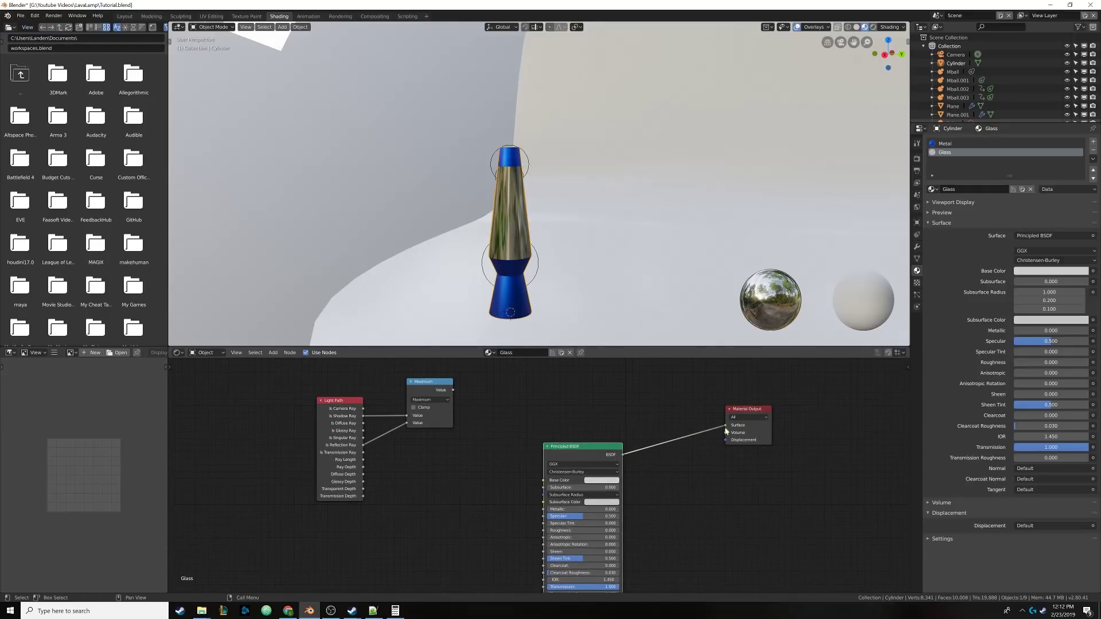
left_click_drag(725, 425, 709, 420)
left_click_drag(611, 453, 472, 479)
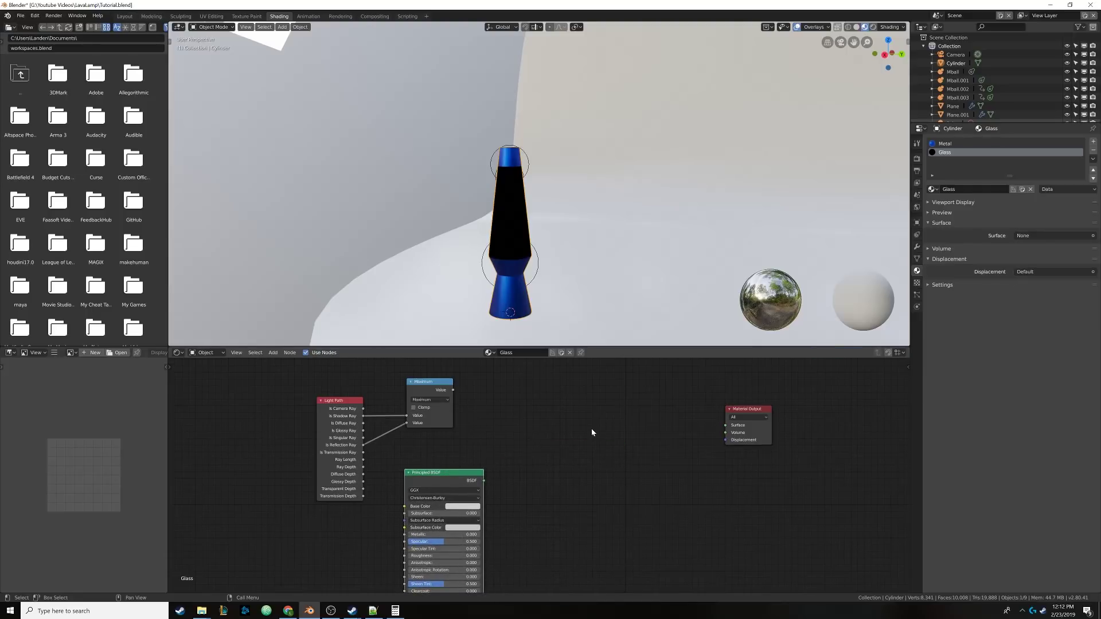
Step: Add a Mix Shader node just before the Material Output
key("shift+a")
left_click(592, 431)
type("mix")
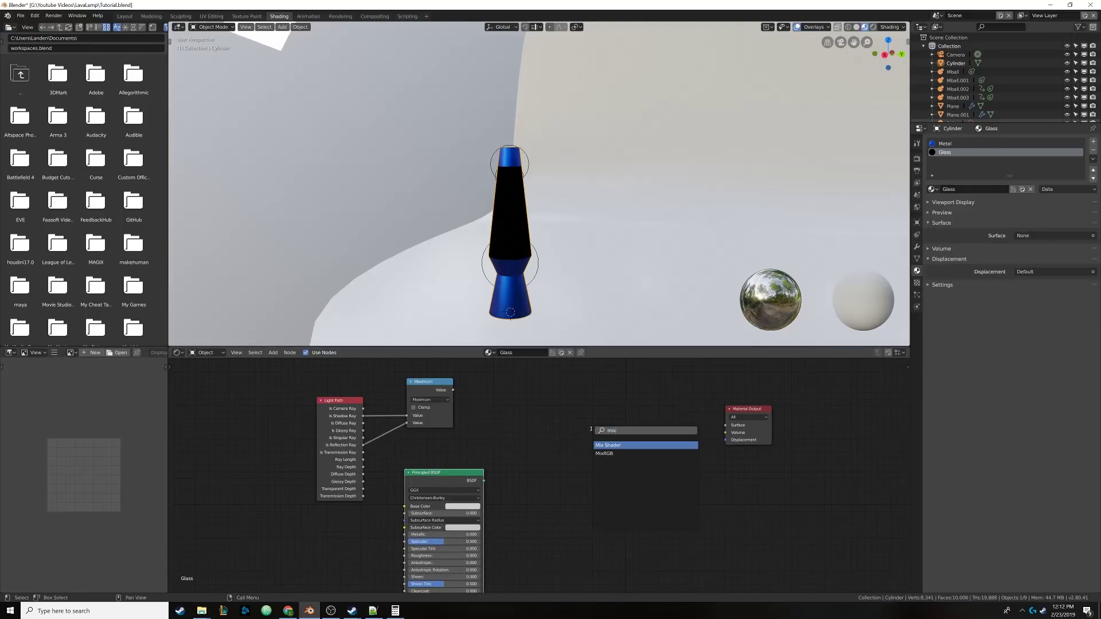
key("Return")
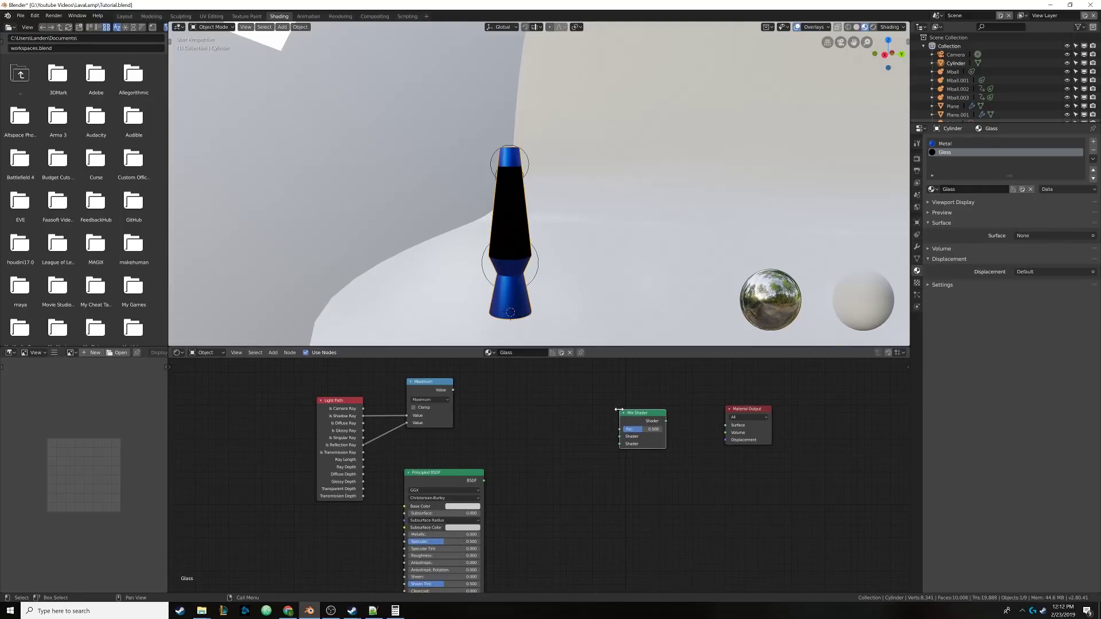
left_click(620, 409)
Step: Connect the Principled BSDF to the Mix Shader's first Shader input and position the node beneath the Light Path and Maximum nodes
left_click_drag(447, 473, 454, 506)
middle_click_drag(552, 478, 492, 442)
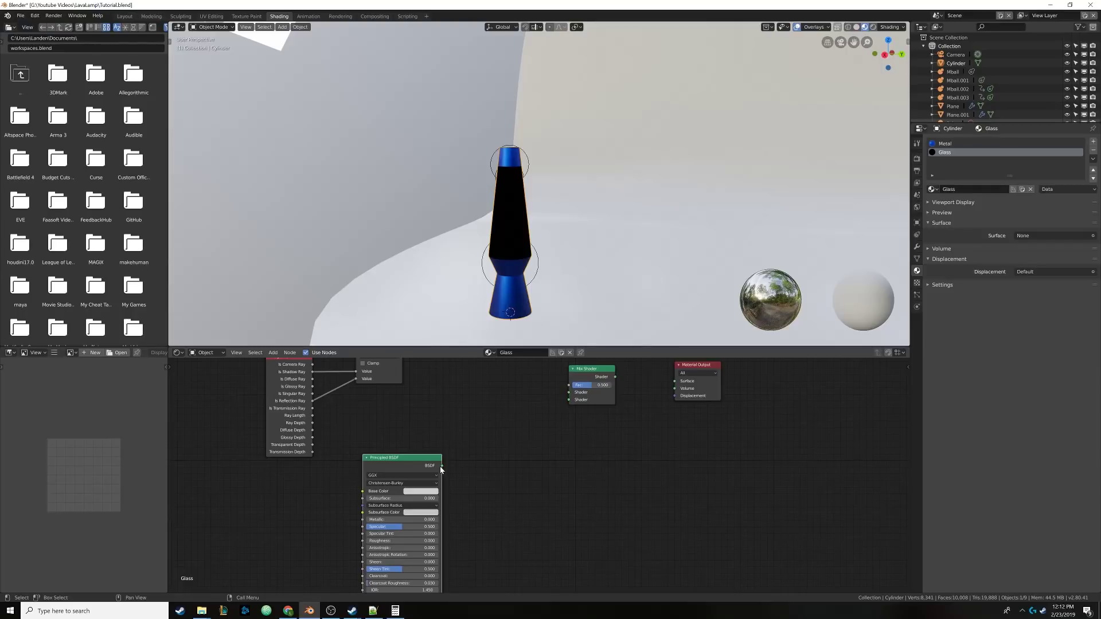
left_click_drag(442, 466, 569, 392)
left_click_drag(401, 461, 381, 416)
Step: Add a Transparent BSDF node between the Principled BSDF and the Mix Shader
middle_click_drag(470, 463, 467, 450)
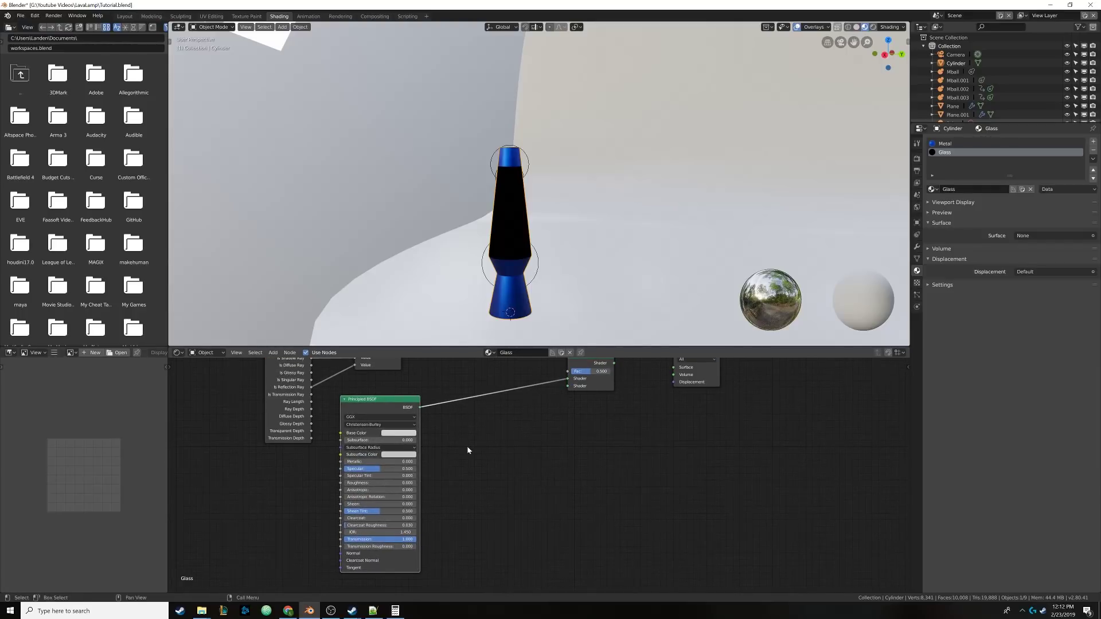
key("shift+a")
left_click(467, 447)
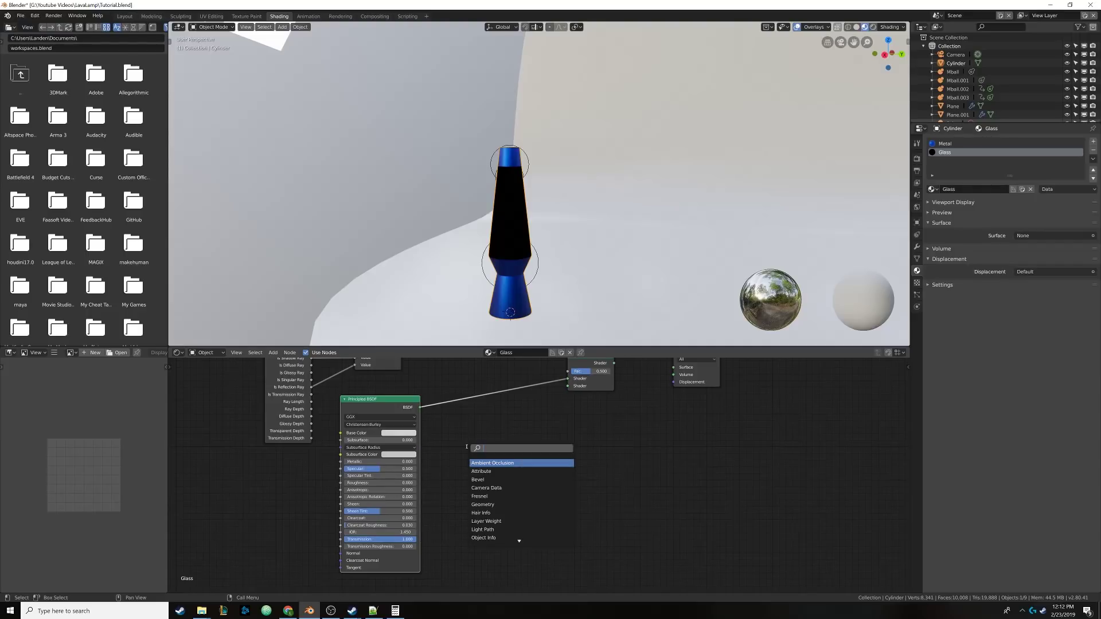
type("tra")
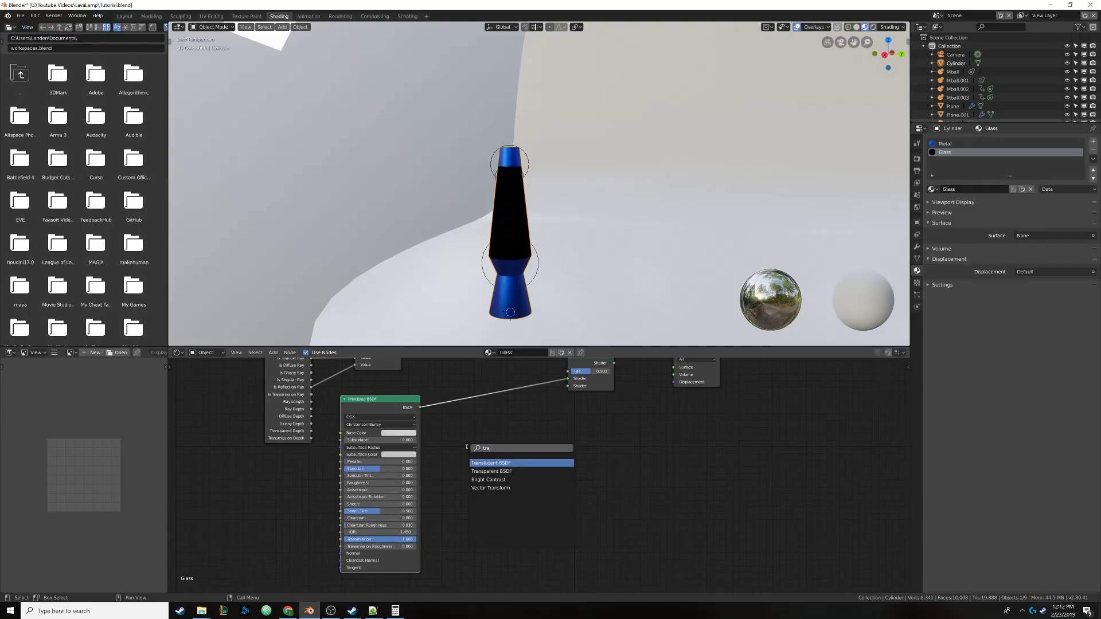
left_click(491, 470)
left_click_drag(487, 437, 474, 440)
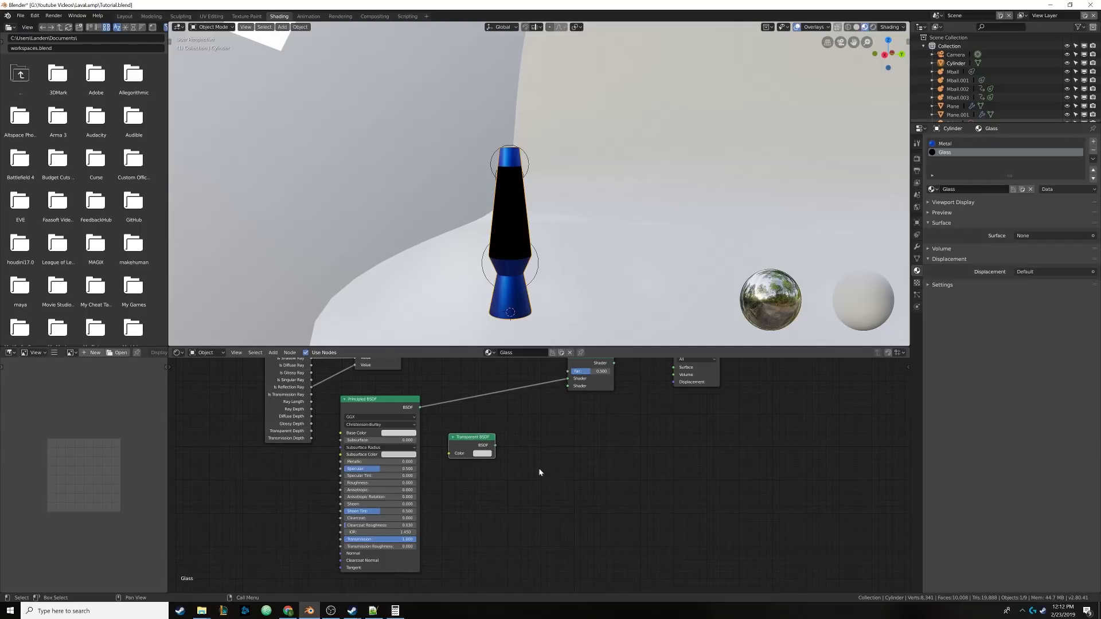
key("shift+a")
key("t")
key("i")
key("s")
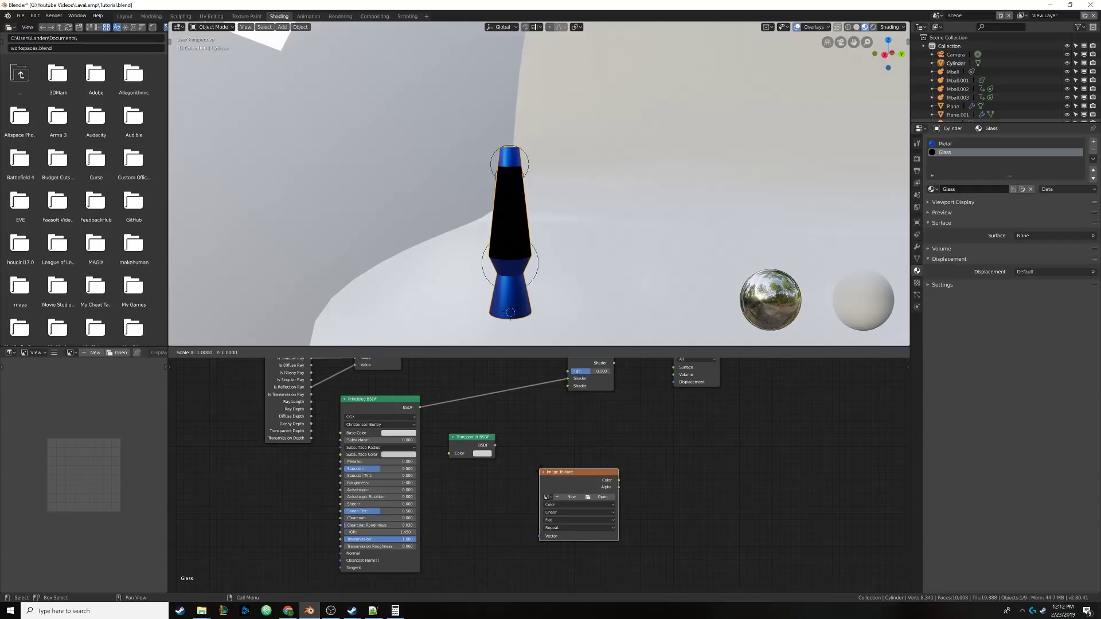
left_click(540, 461)
key("x")
key("shift+a")
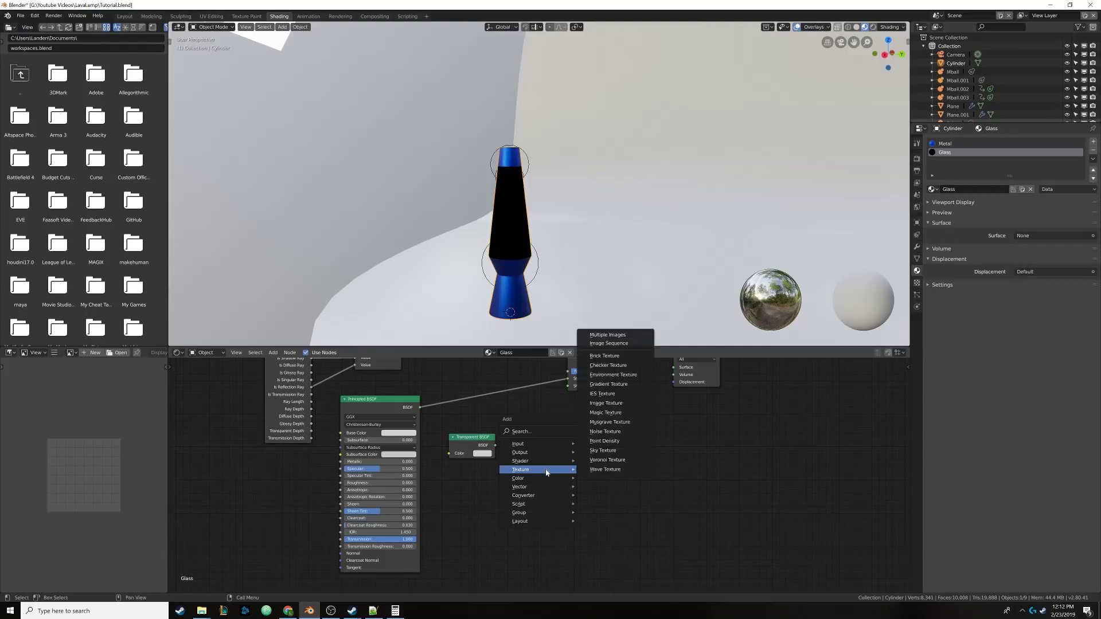
left_click(546, 429)
type("tran")
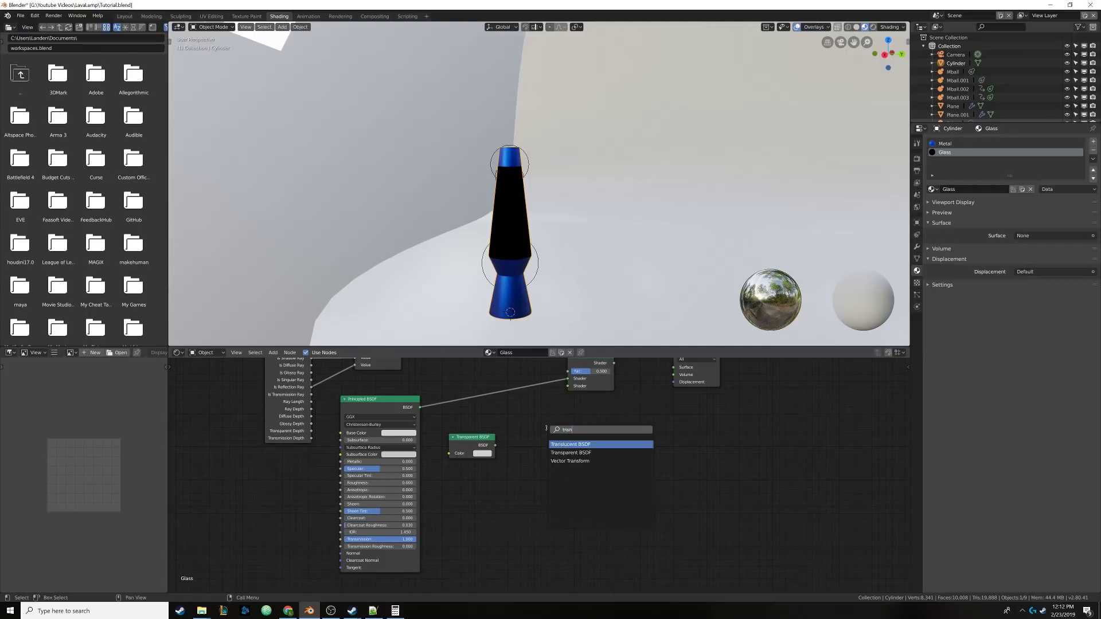
left_click(488, 440)
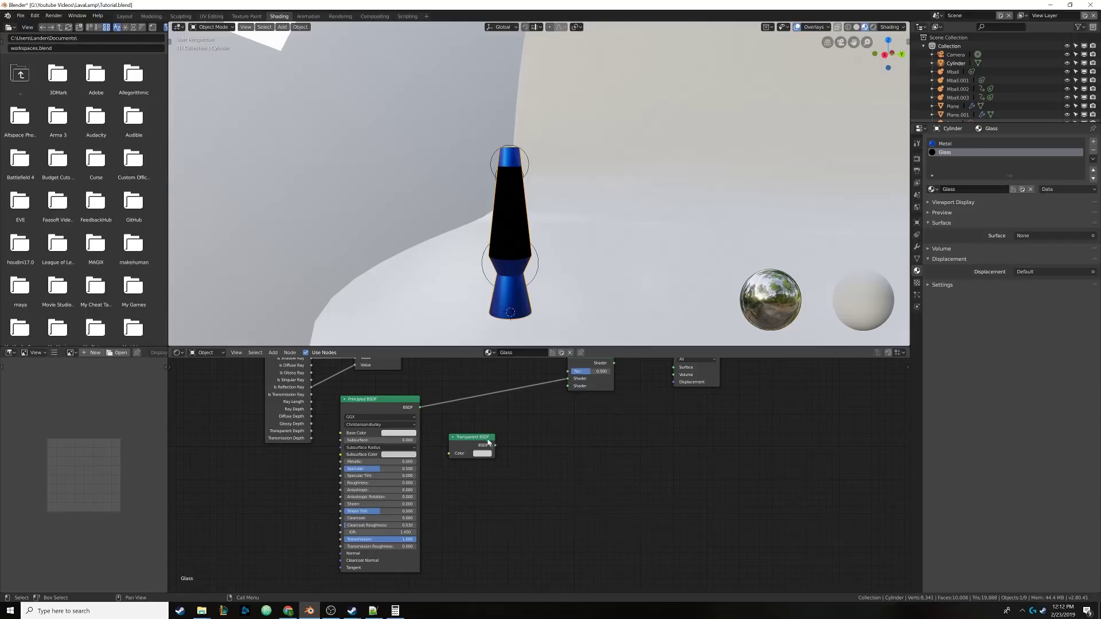
Step: Connect the Transparent BSDF to the Mix Shader's second Shader input, Maximum to its Fac, and the Mix Shader to the Material Output's Surface
left_click_drag(495, 446, 568, 387)
right_click(539, 418)
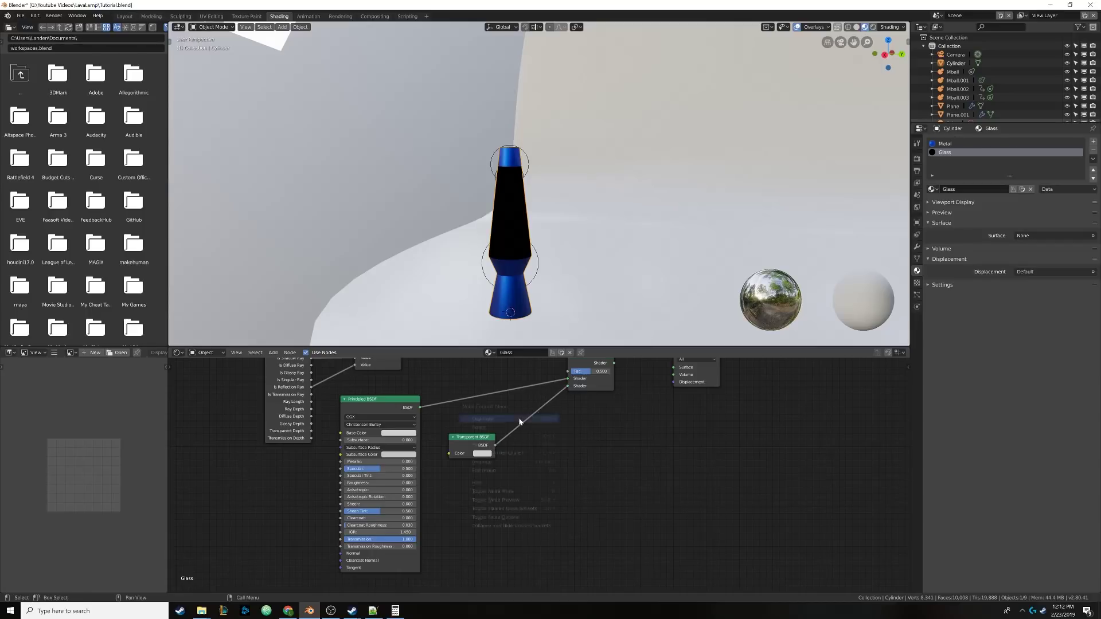
middle_click_drag(500, 412, 525, 490)
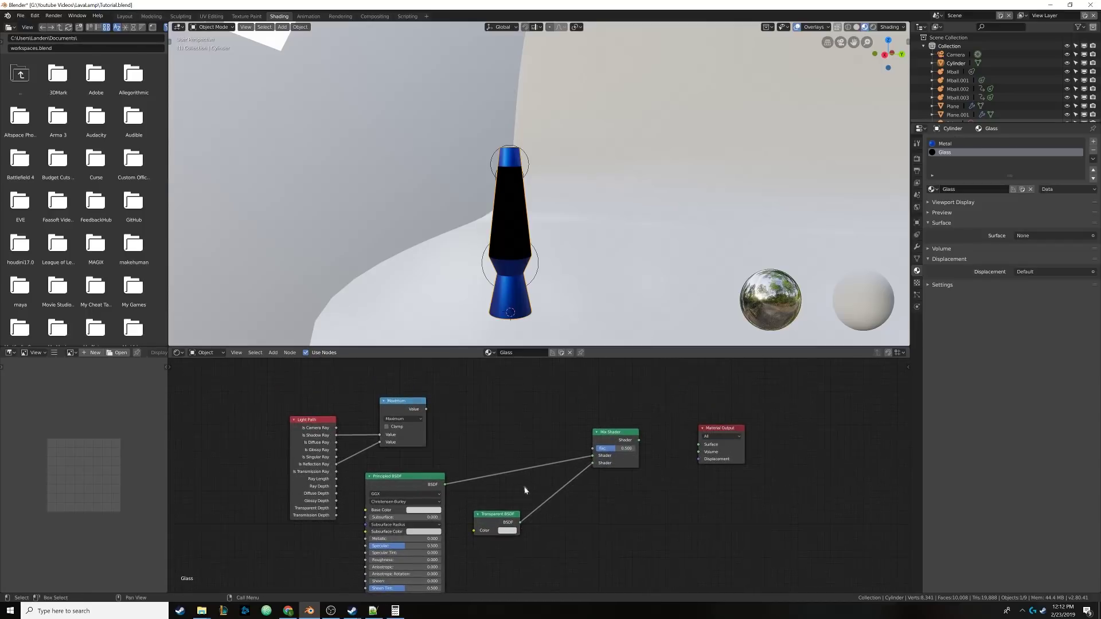
left_click_drag(425, 409, 705, 447)
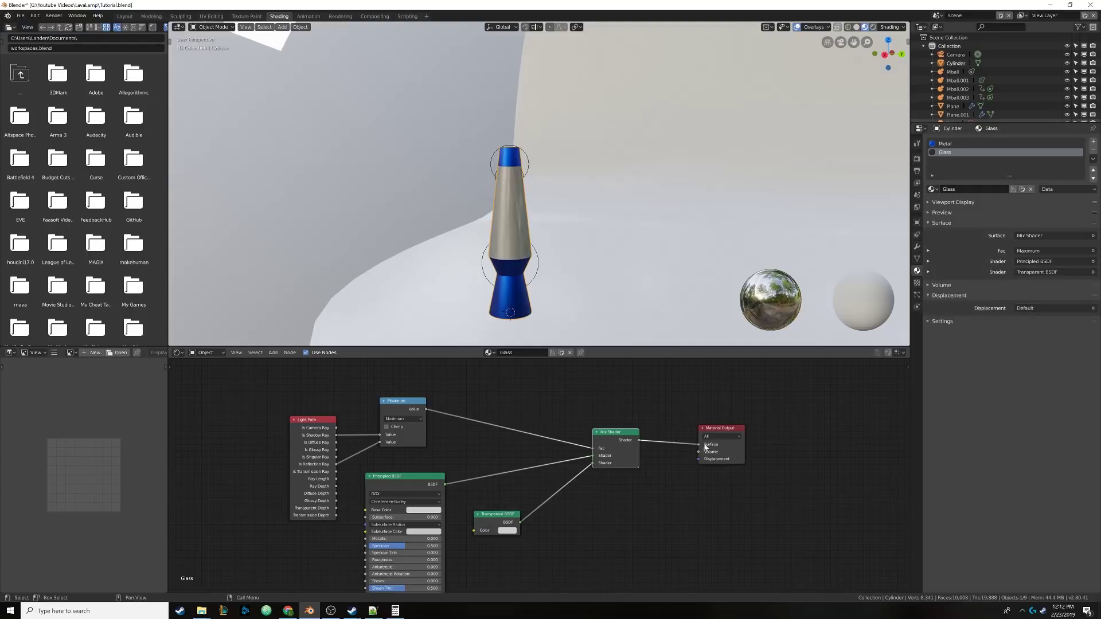
Step: Preview the lamp's reworked glass in rendered viewport shading, then return to solid shading
left_click(873, 28)
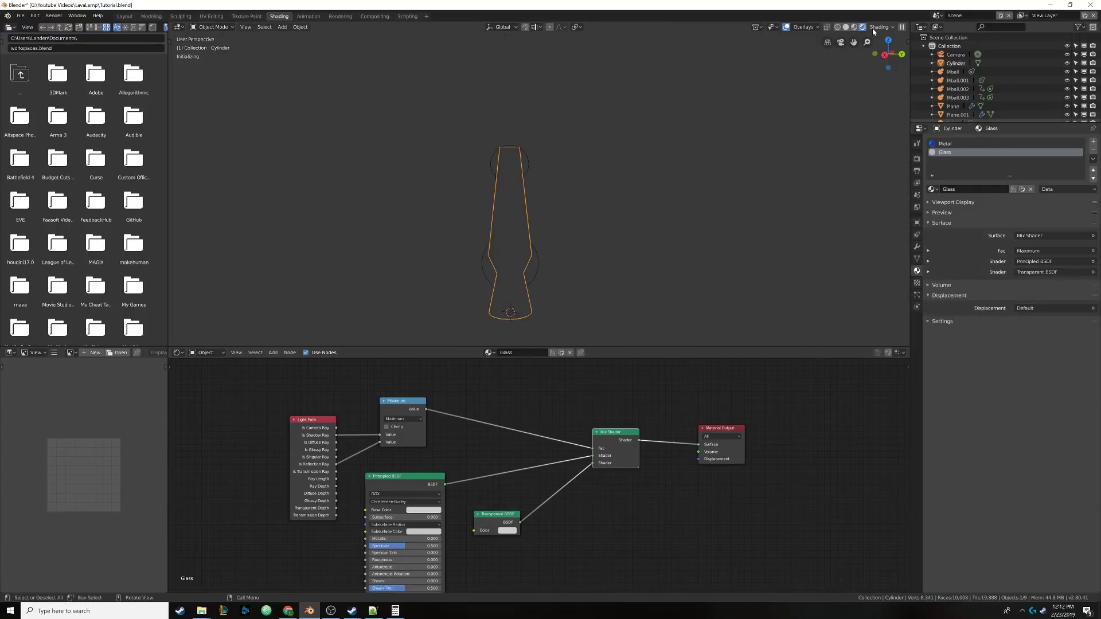
middle_click_drag(594, 309, 593, 280)
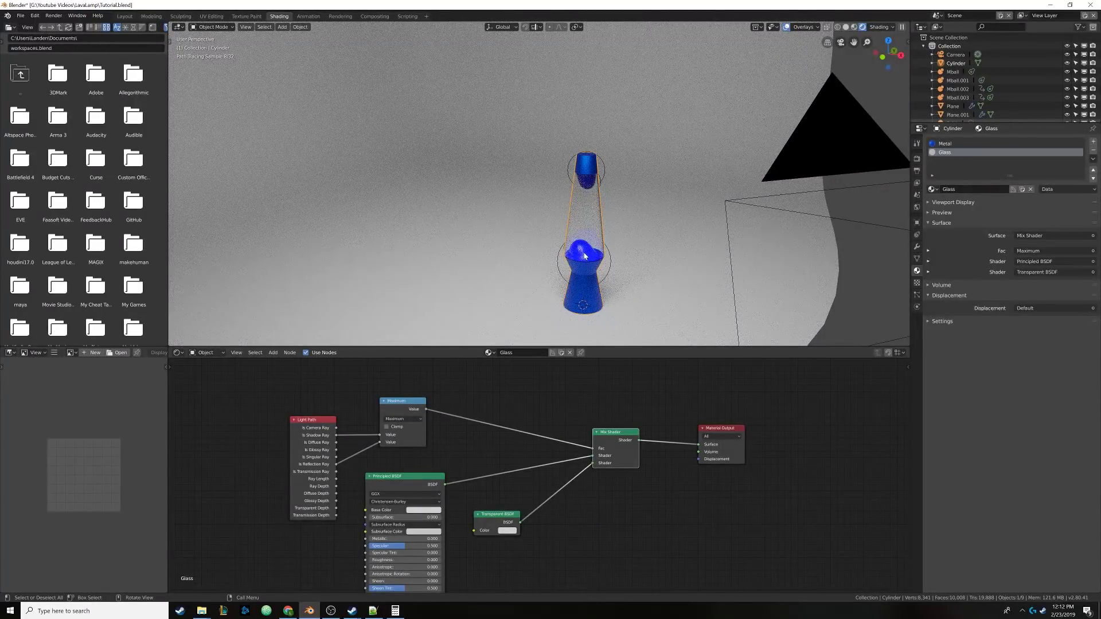
scroll(584, 255, "down", 3)
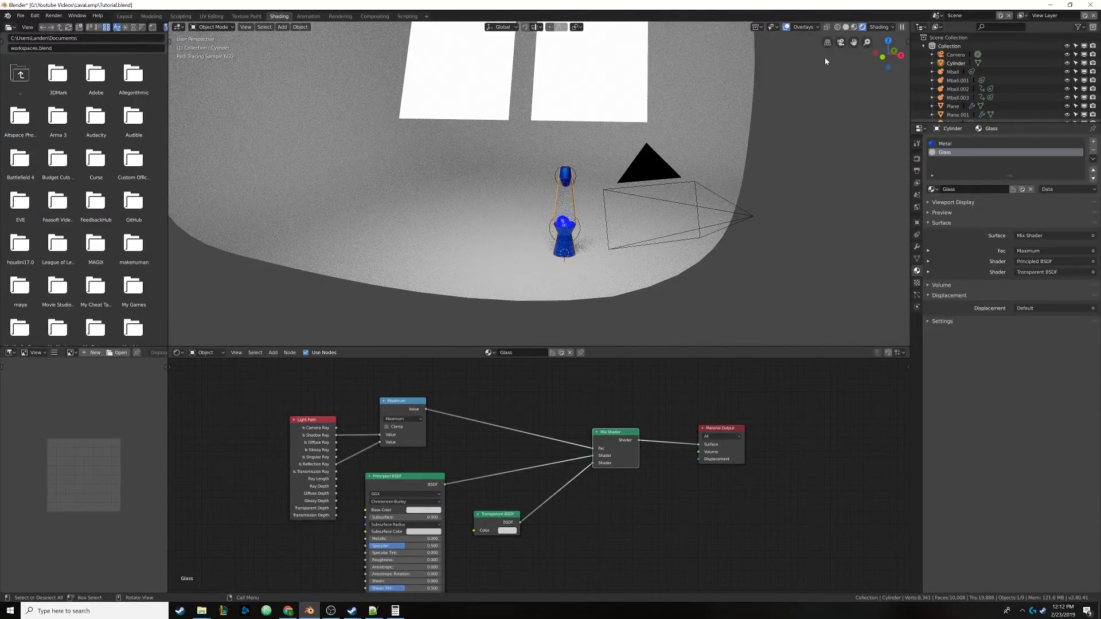
left_click(845, 27)
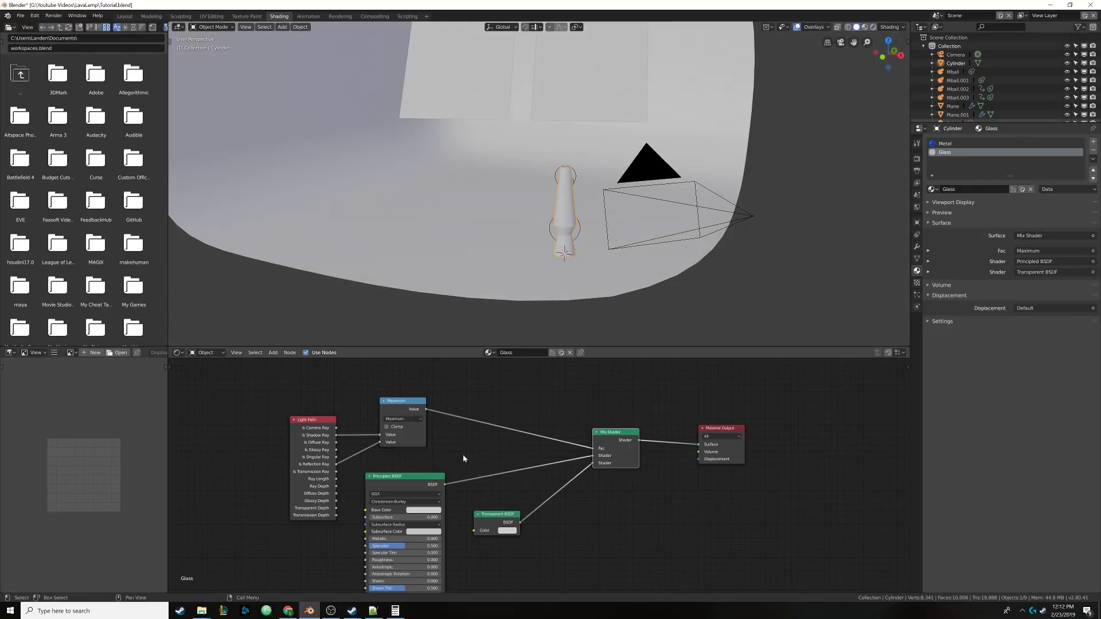
middle_click_drag(543, 213, 506, 255)
scroll(487, 264, "up", 2)
scroll(505, 256, "down", 1)
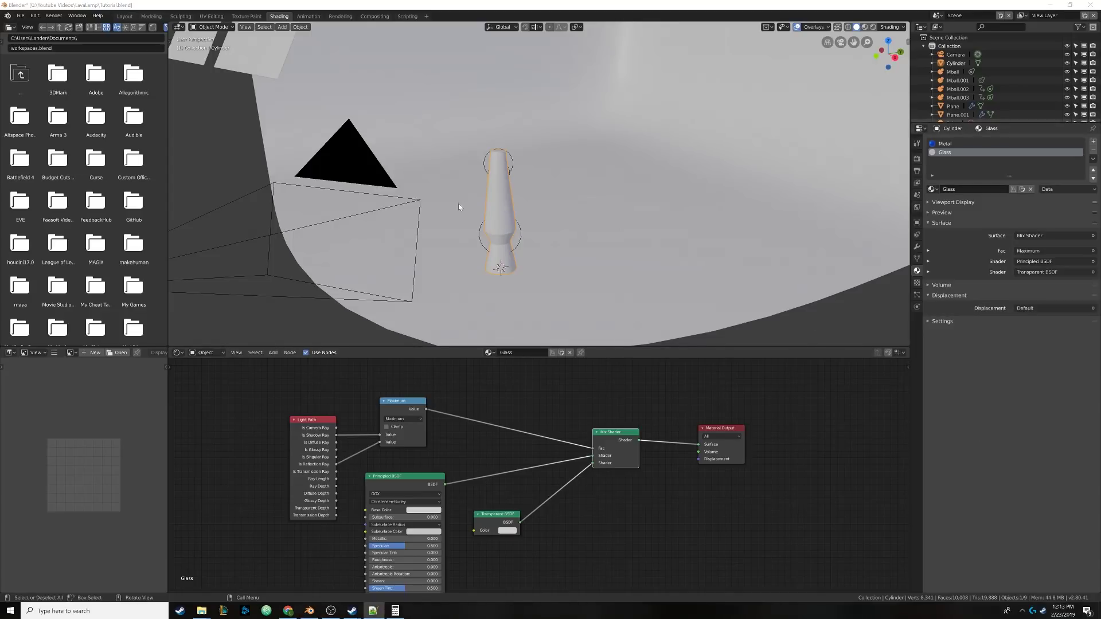
middle_click_drag(457, 204, 475, 218)
middle_click_drag(524, 231, 466, 254)
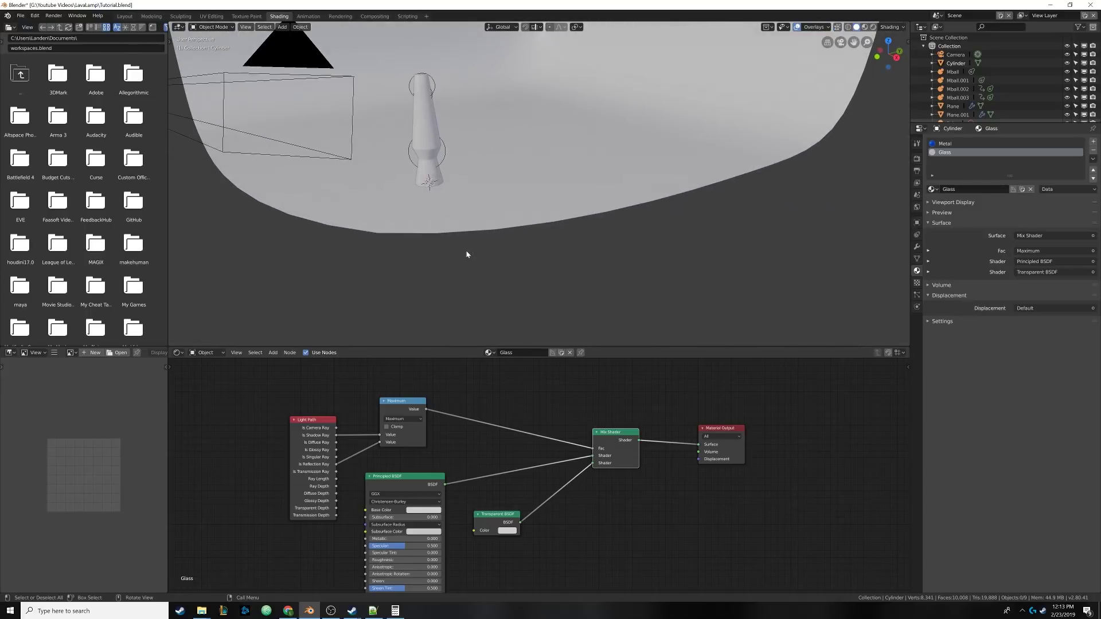
Step: Select the backdrop plane and the lamp cylinder, isolate them in local view, and deselect everything
middle_click_drag(480, 218, 493, 185)
left_click(520, 179)
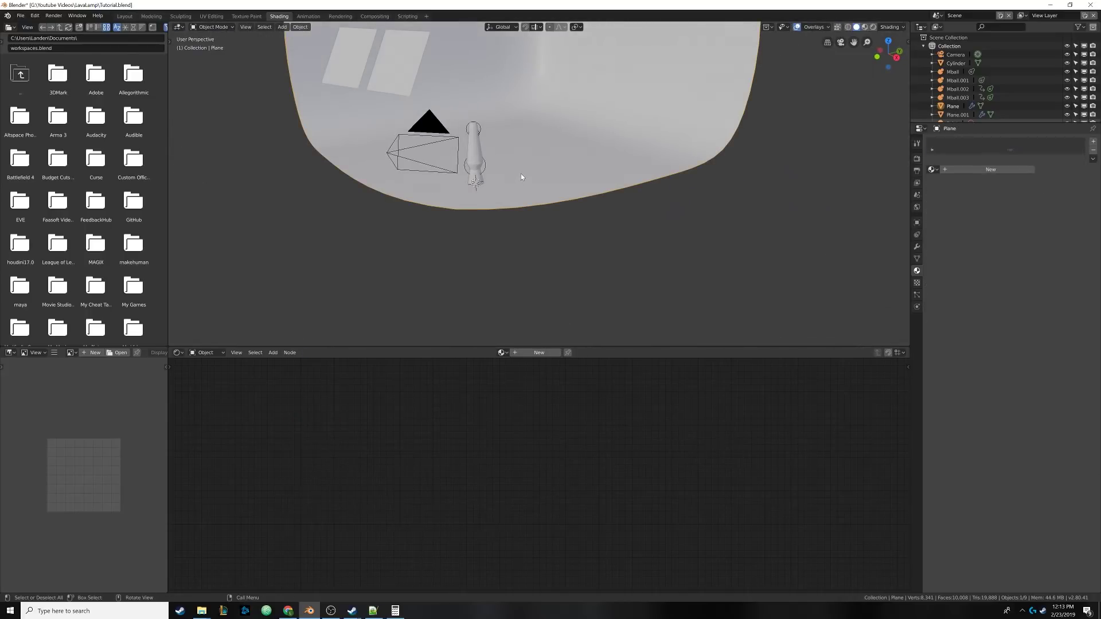
left_click(474, 150)
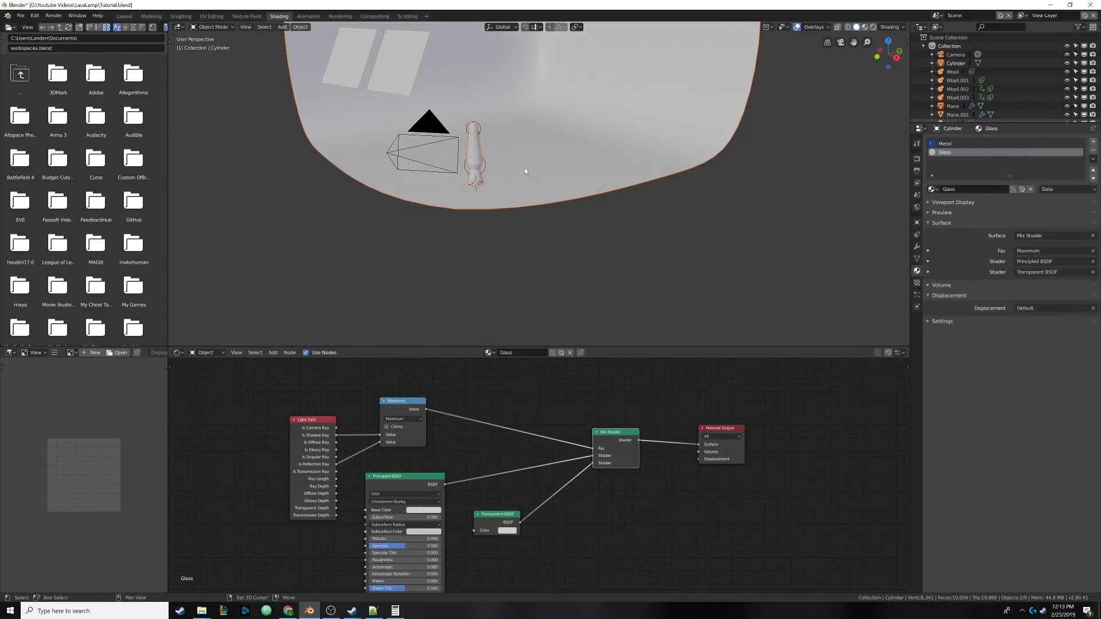
key("KP_Divide")
key("alt+a")
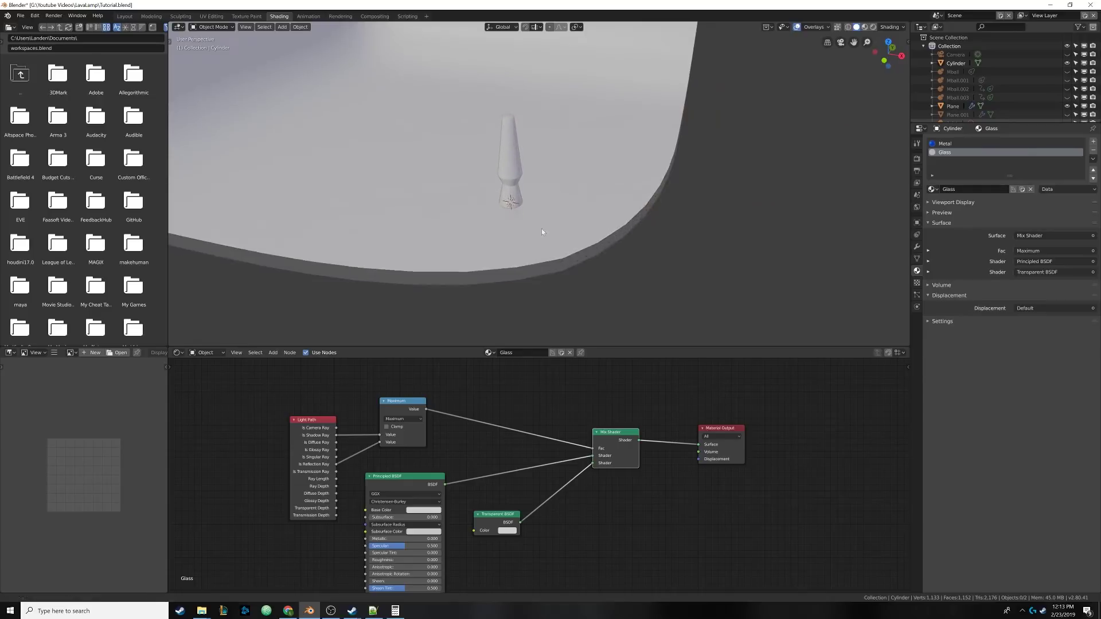
Step: Add a Bezier curve and move it along the X axis to about 13.6 m, beside the lamp
key("shift+a")
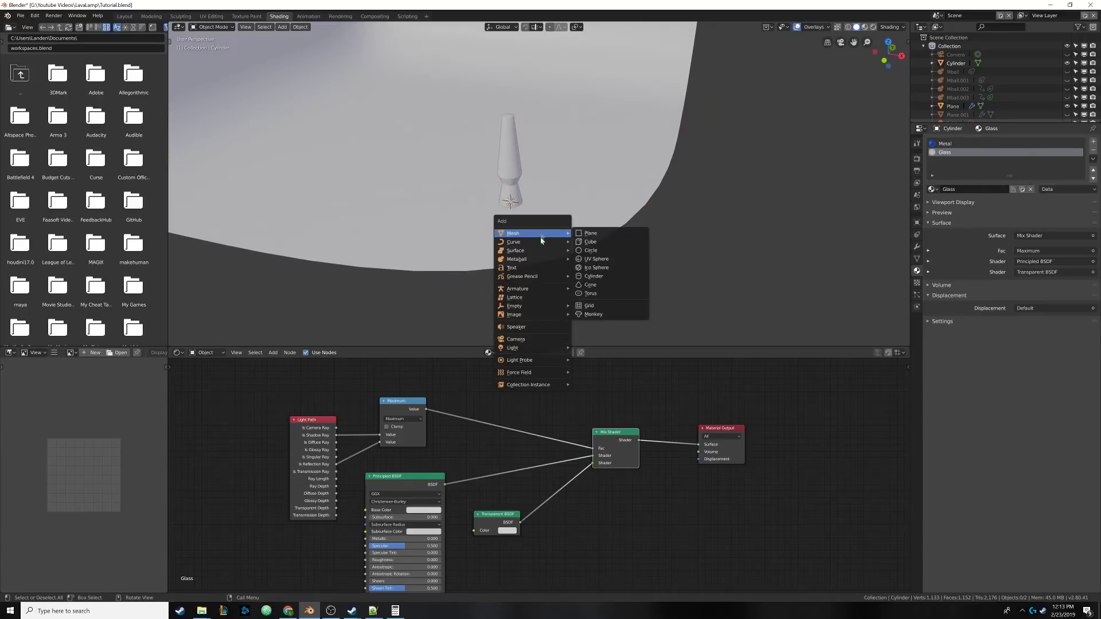
mouse_move(539, 246)
left_click(599, 241)
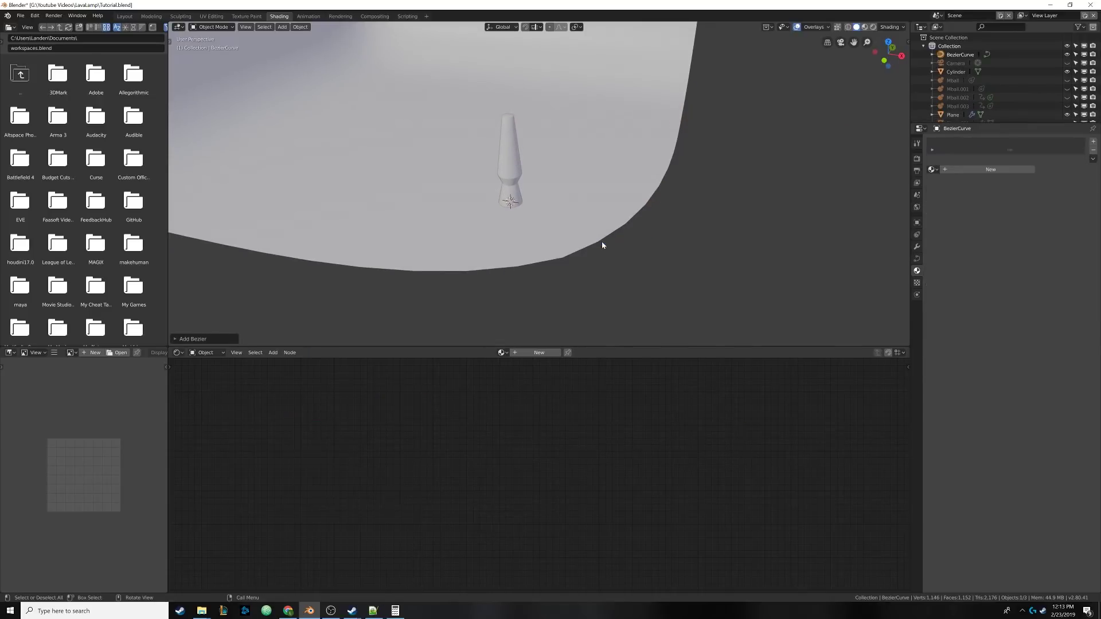
middle_click_drag(600, 242, 549, 220)
key("g")
key("x")
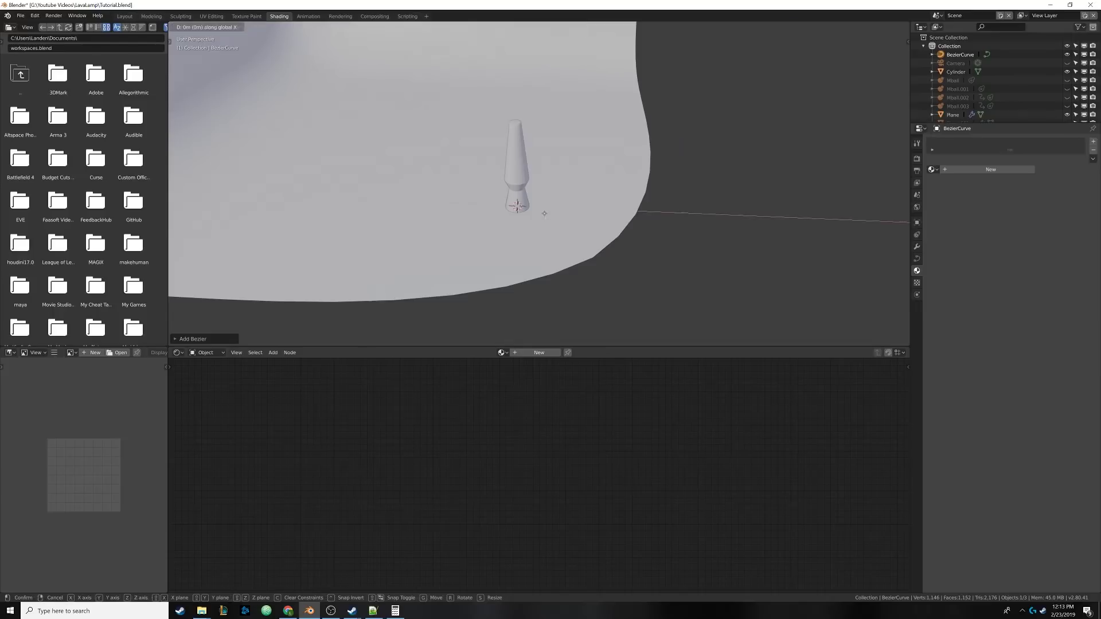
left_click(710, 225)
middle_click_drag(710, 225, 594, 234)
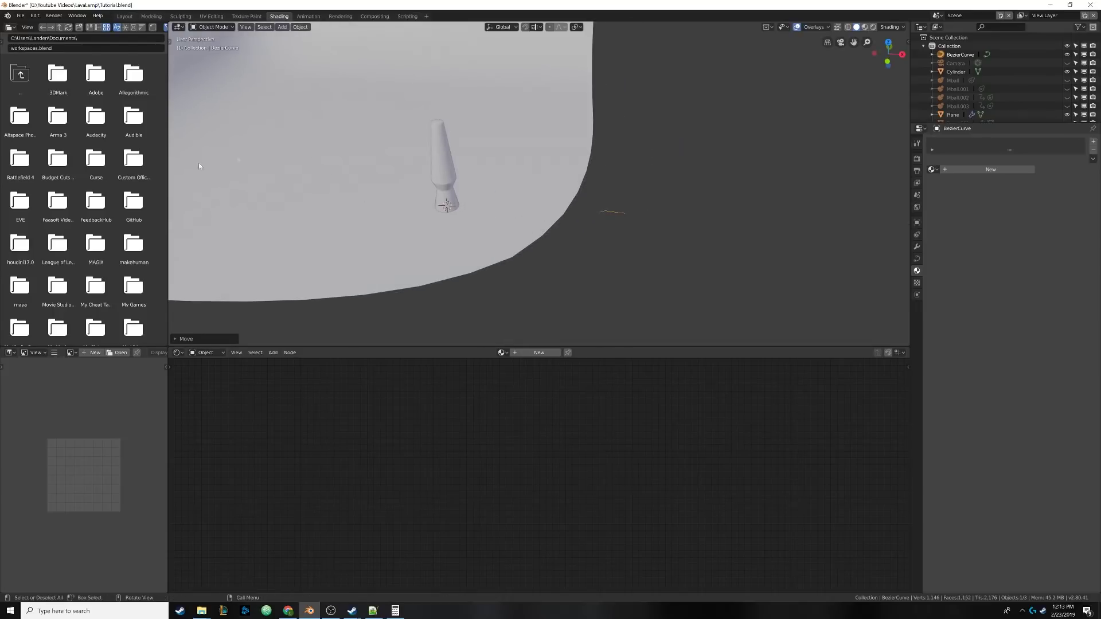
Step: Switch to the Layout workspace and scale the Bezier curve up uniformly to about 3.9
left_click(124, 16)
mouse_move(574, 321)
middle_mouse_down()
mouse_move(539, 332)
mouse_move(466, 305)
mouse_move(504, 293)
mouse_move(151, 82)
middle_mouse_up()
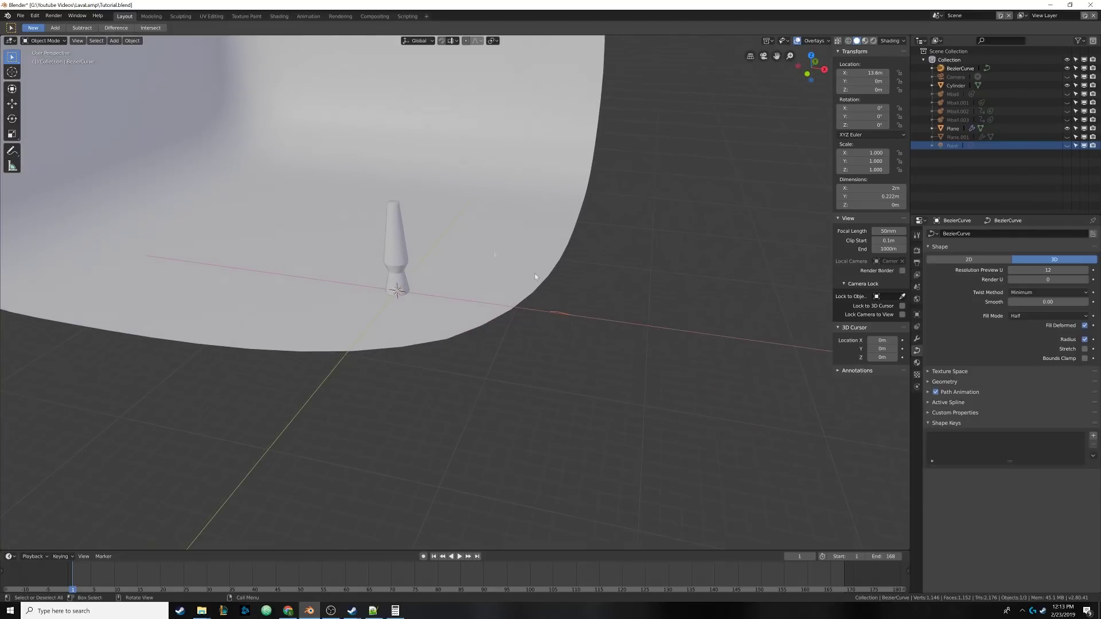
scroll(563, 316, "up", 3)
middle_click_drag(590, 350, 530, 322, "shift")
scroll(497, 326, "up", 2)
key("s")
left_click(573, 333)
Step: Raise the Bezier curve along the Z axis to about 0.76 m
key("Tab")
key("Tab")
key("g")
key("z")
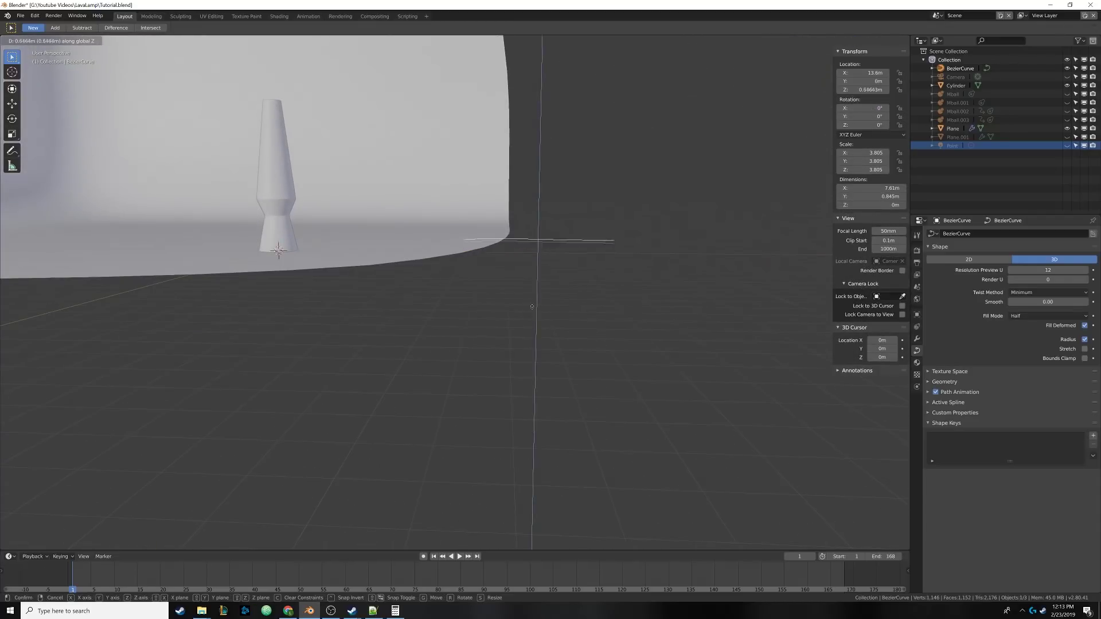
left_click(356, 253)
middle_click_drag(418, 254, 428, 253)
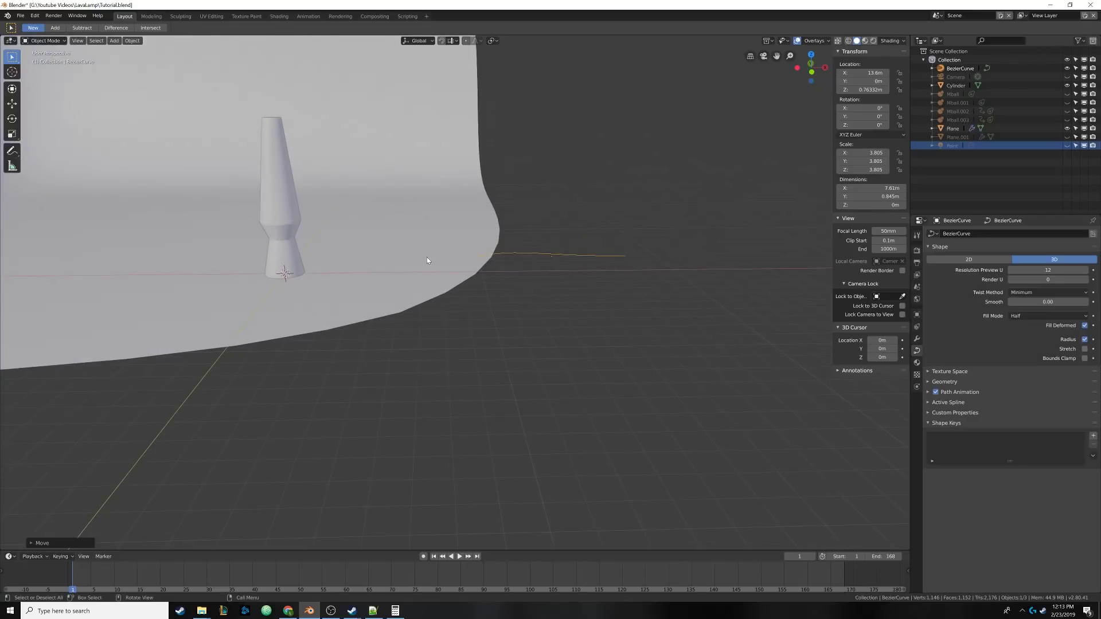
Step: Edit the Bezier curve from the top view, shifting its far control point slightly and moving its near control point out past the backdrop's edge
key("KP_7")
middle_click_drag(479, 342, 490, 294, "shift")
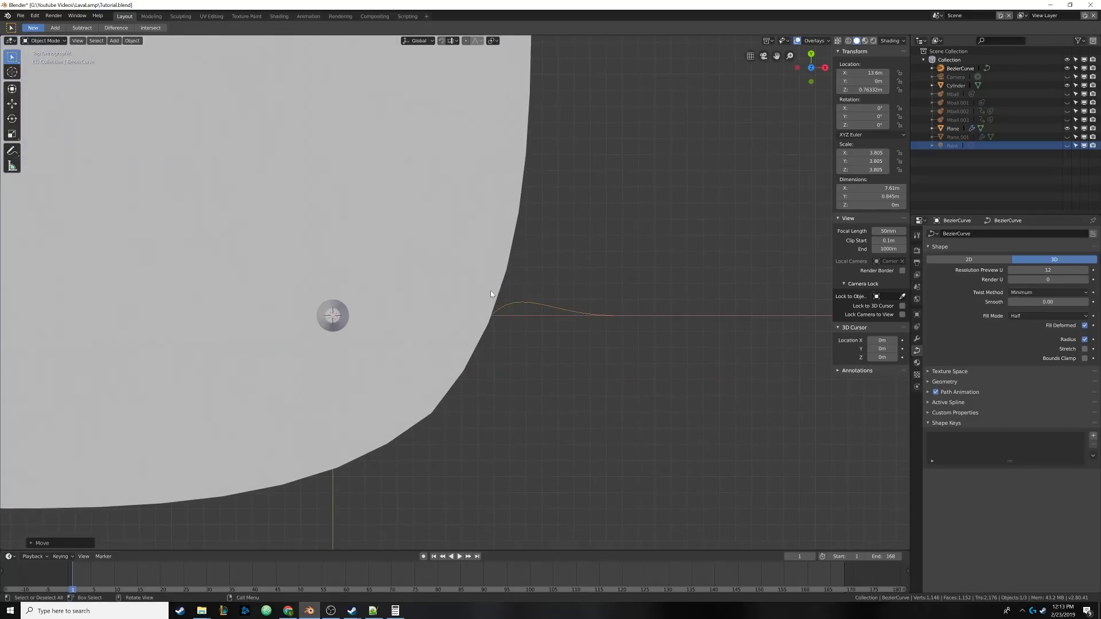
key("Tab")
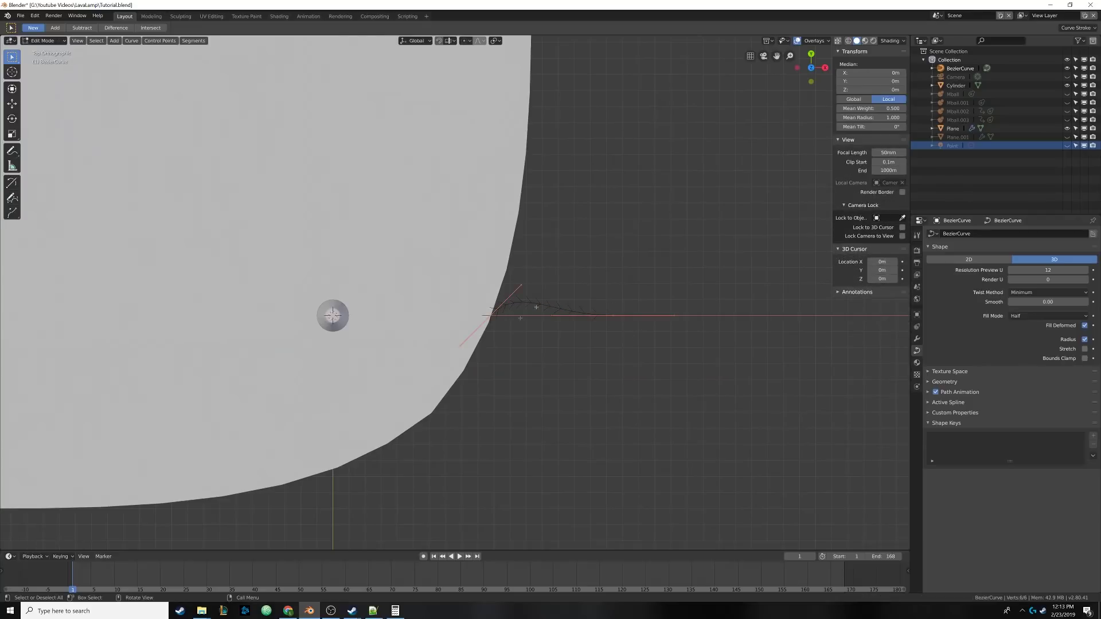
middle_click_drag(571, 303, 624, 295, "shift")
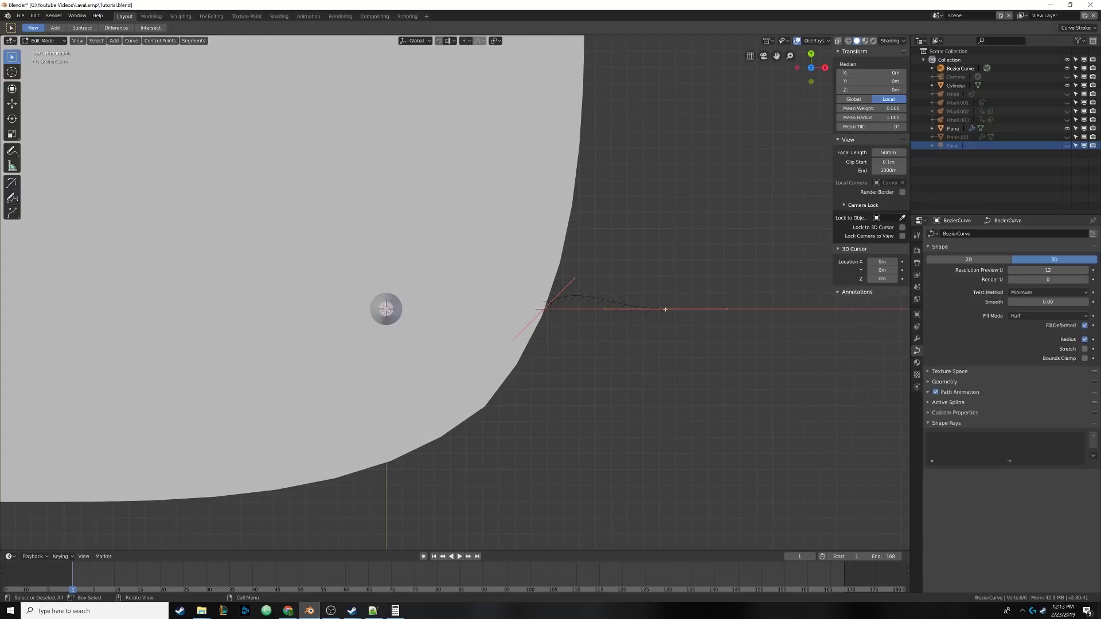
left_click_drag(666, 310, 670, 294)
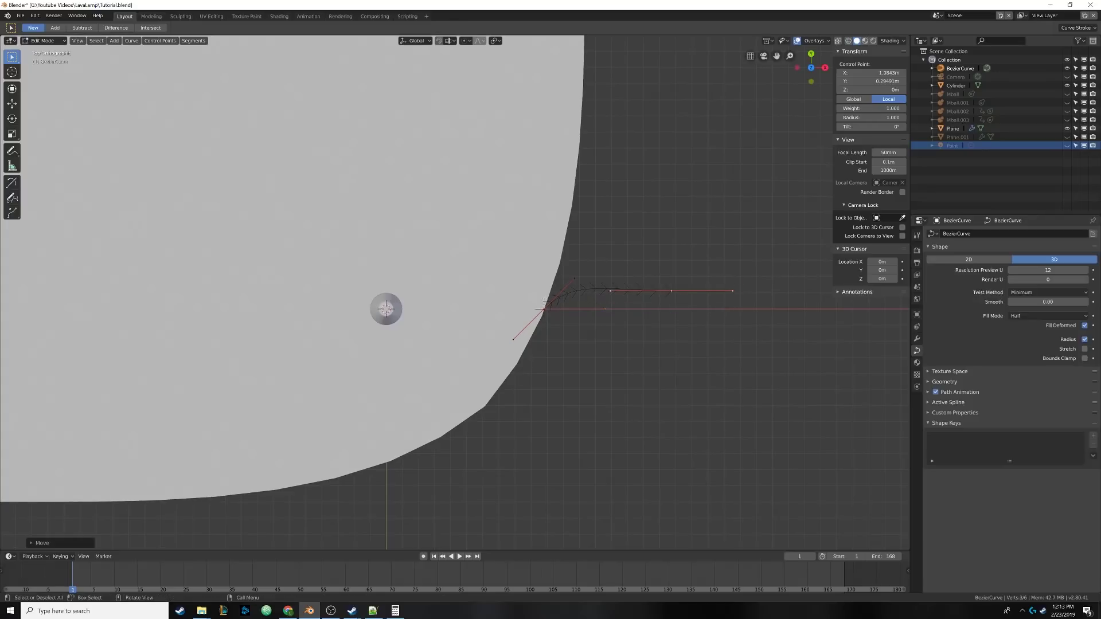
left_click(547, 308)
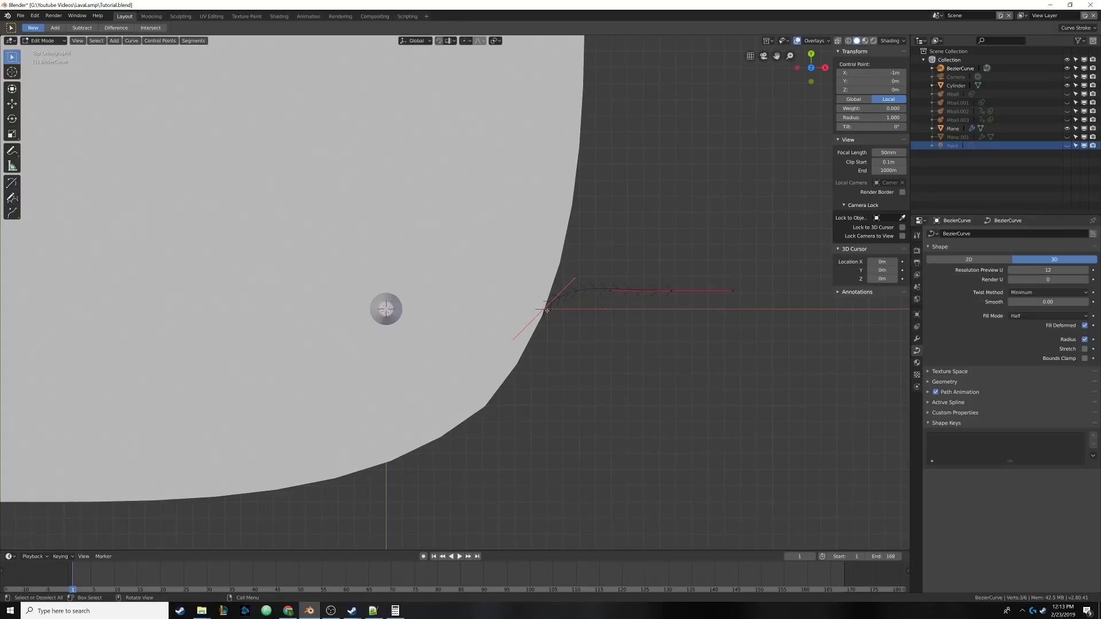
left_click_drag(546, 310, 648, 349)
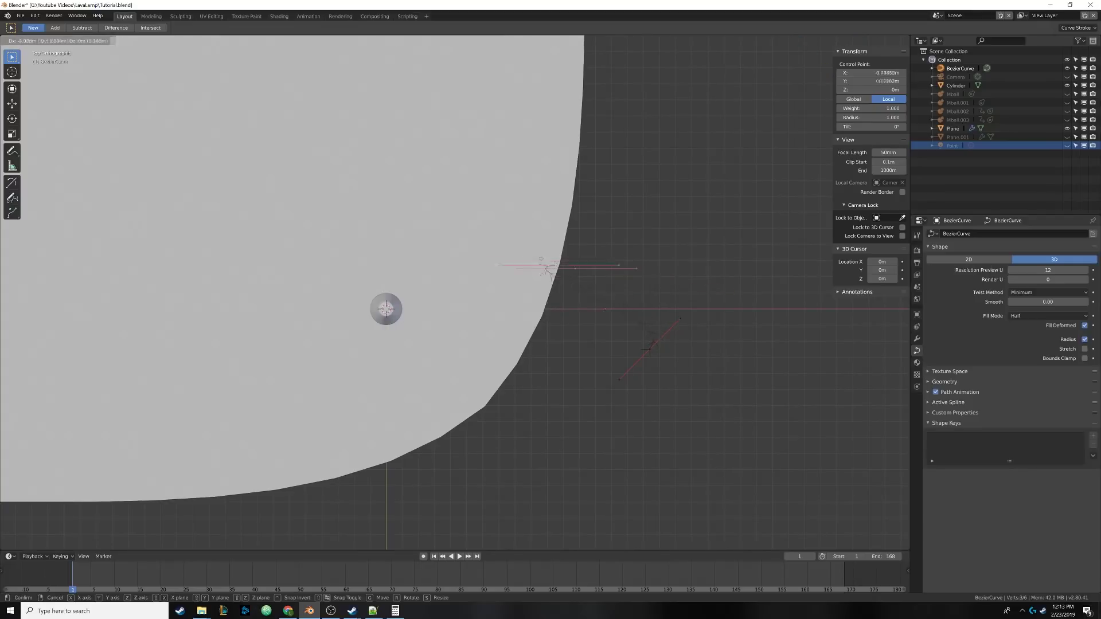
Step: Move the curve's other end point to the edge of the lamp and rotate its handles so the curve runs into the base
left_click_drag(549, 269, 439, 252)
key("r")
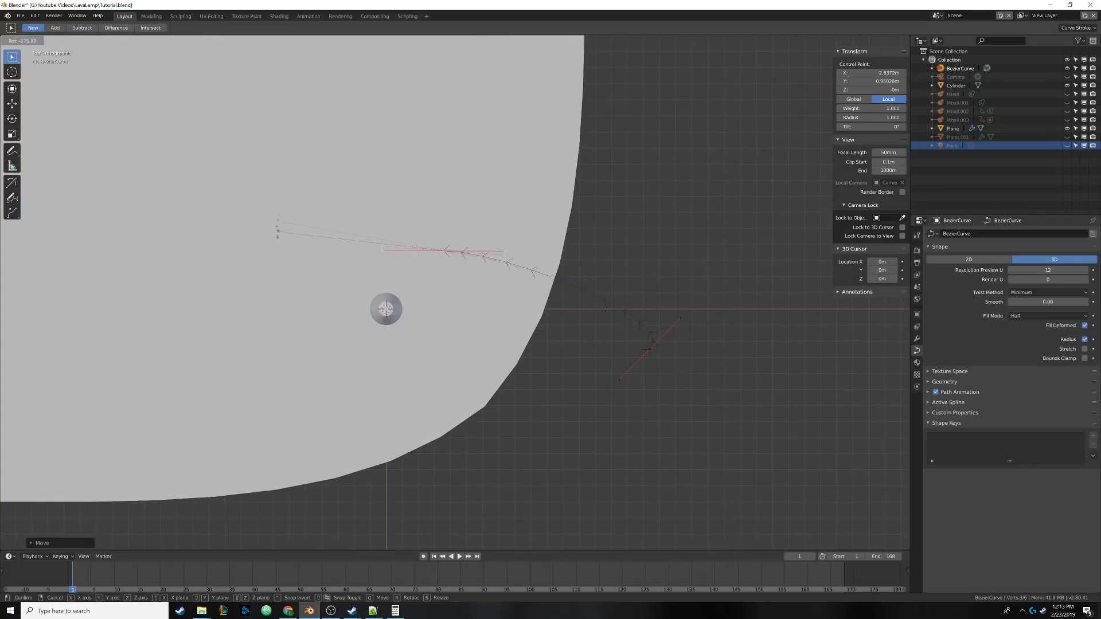
left_click(487, 335)
middle_click_drag(487, 336, 484, 363, "shift")
key("g")
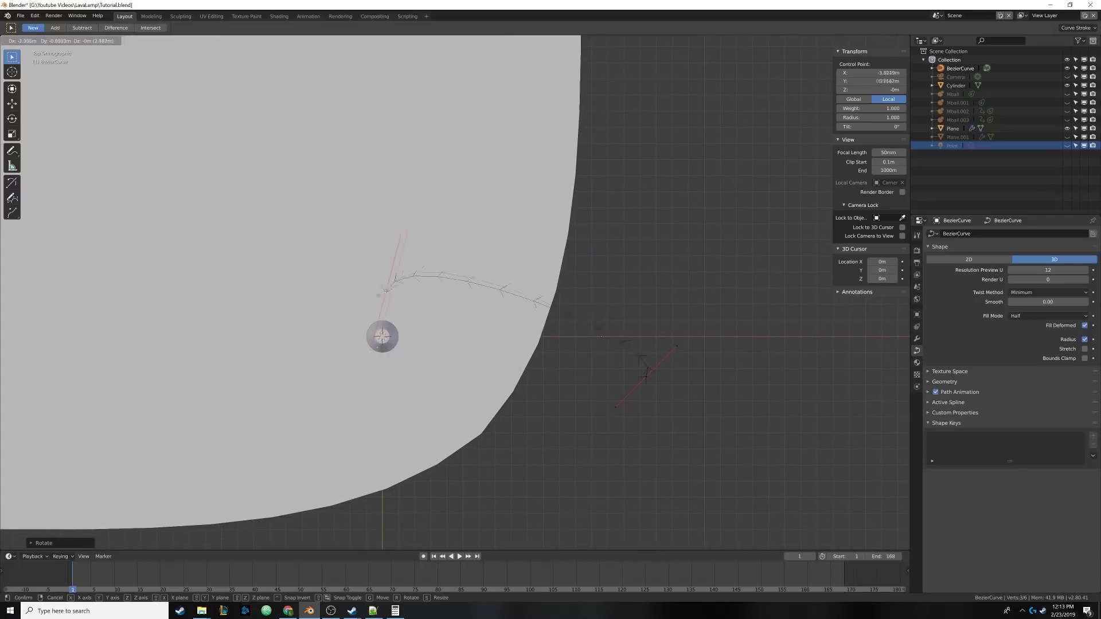
left_click(480, 308)
key("r")
left_click(401, 290)
key("g")
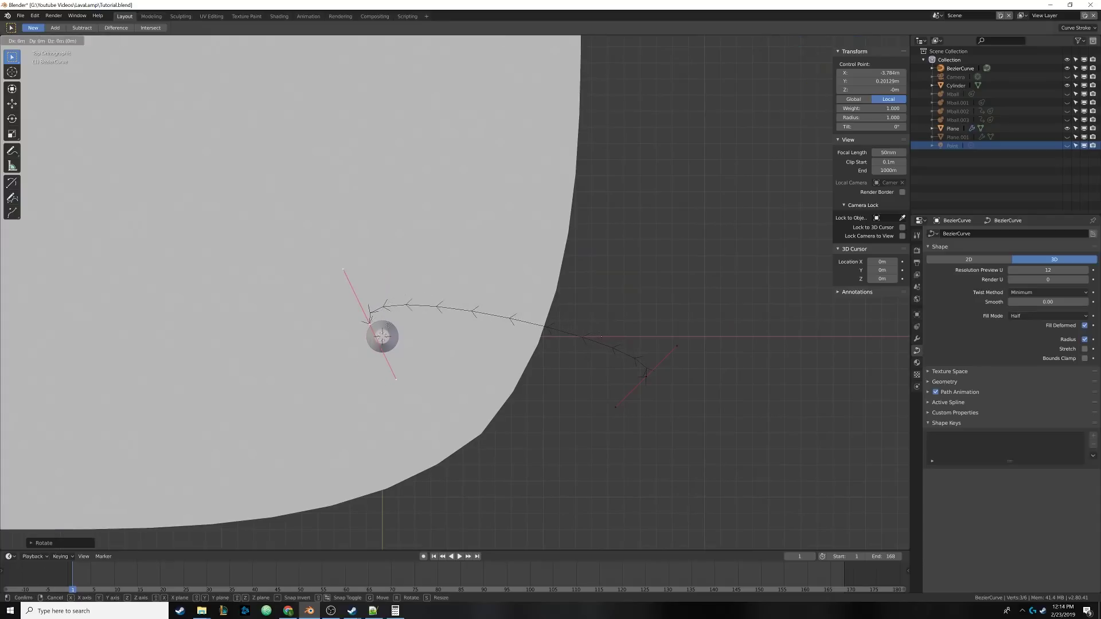
left_click(388, 327)
Step: Move the curve's outer end point closer to the lamp, and subdivide the segment between the two control points
left_click(645, 375)
key("g")
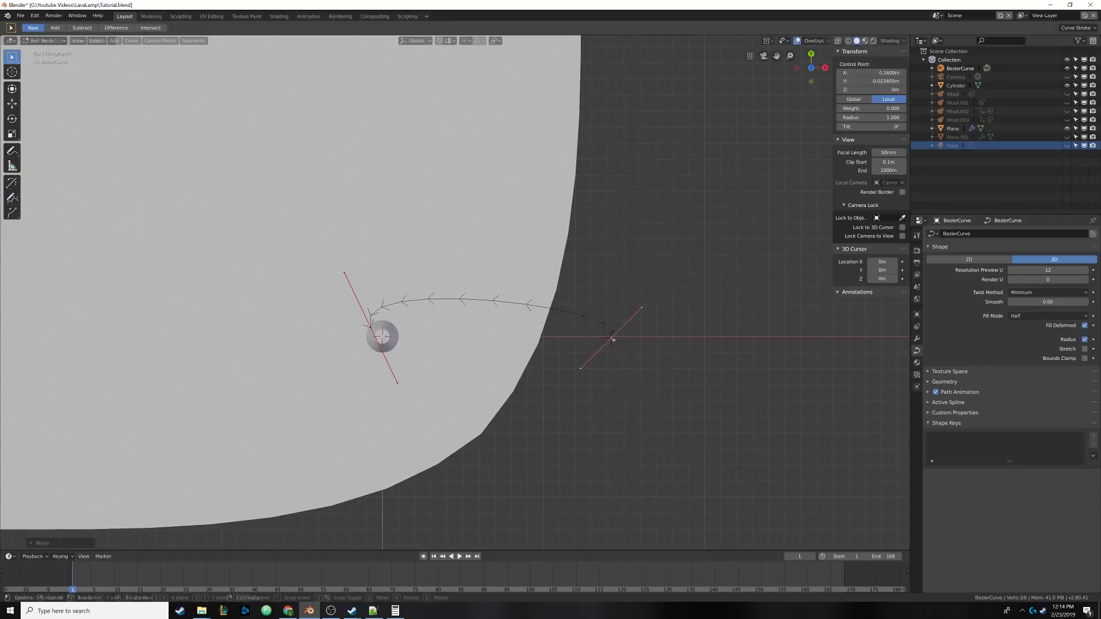
left_click(610, 338)
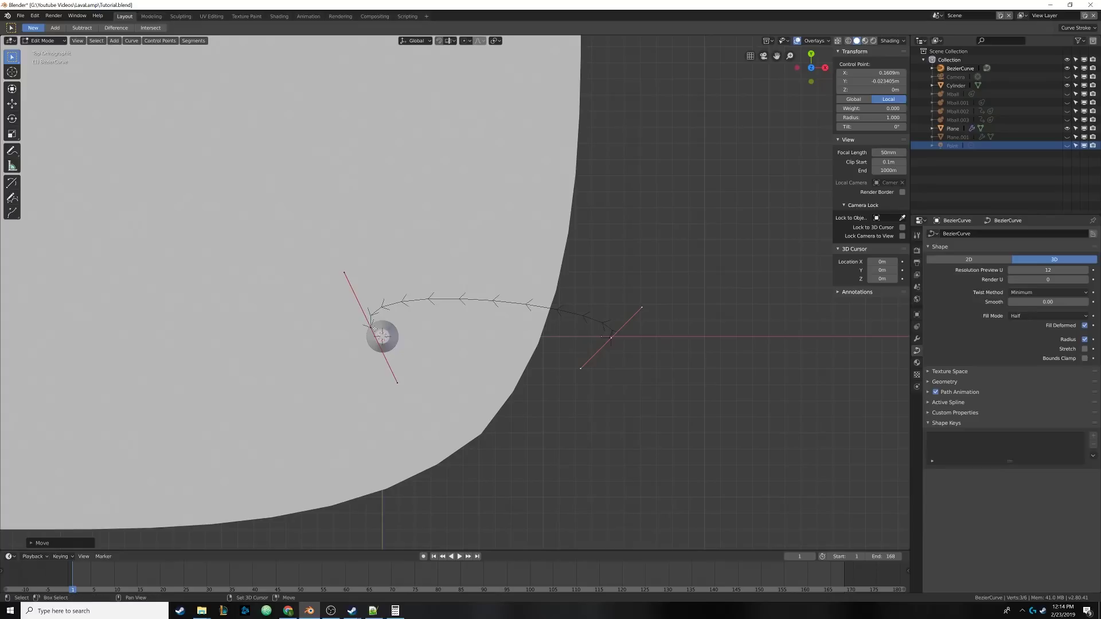
left_click(371, 325)
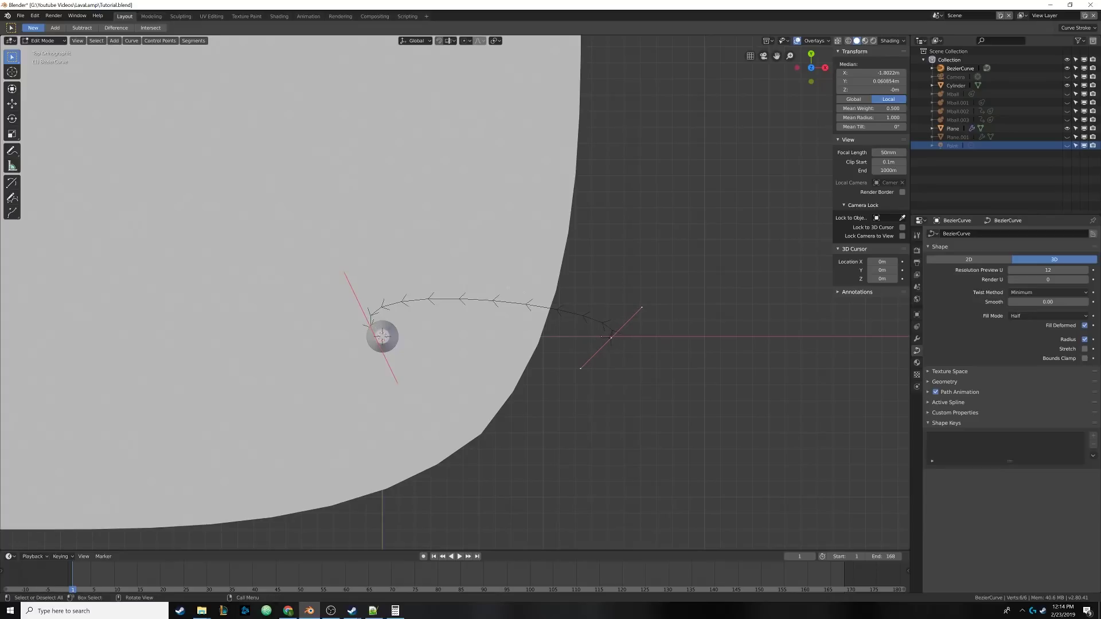
right_click(501, 285)
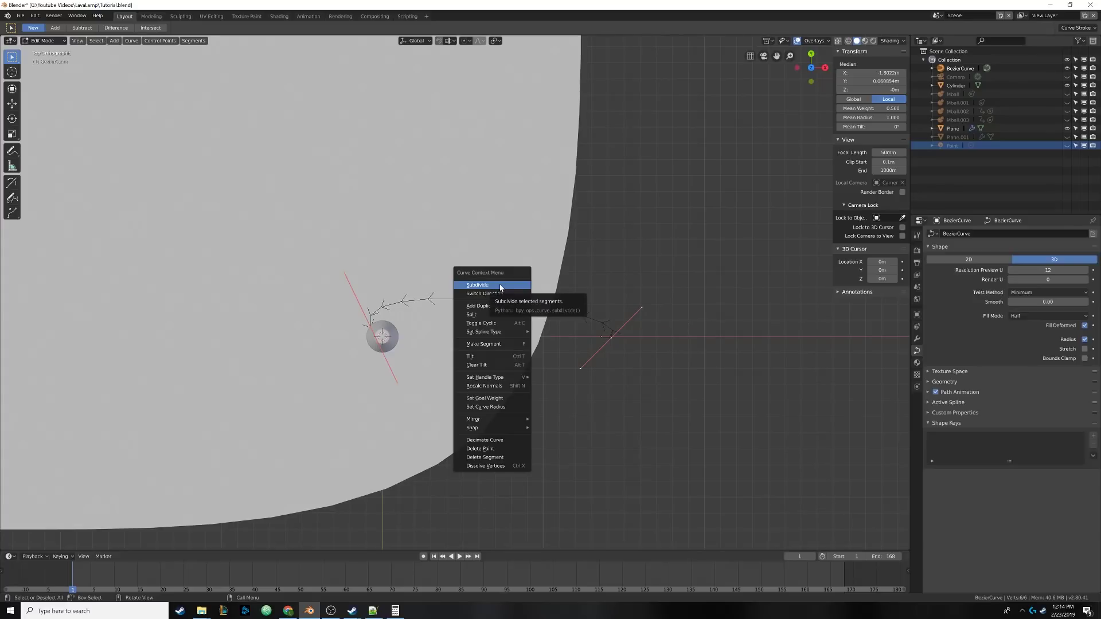
left_click(485, 285)
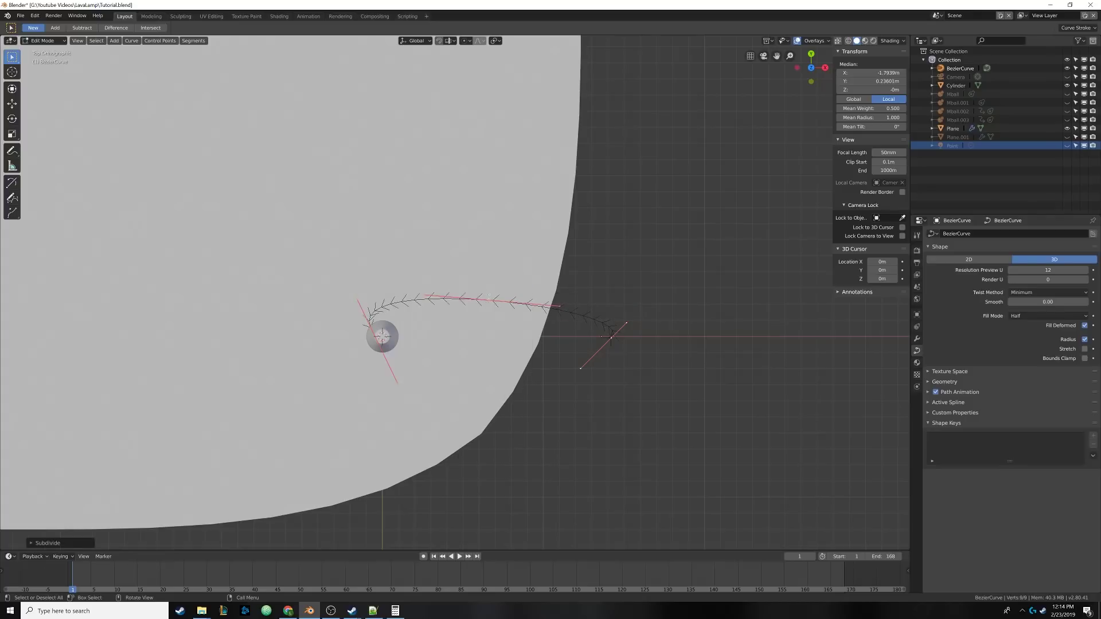
Step: Pull the new middle control point out in +Y to bow the curve, and fine-tune the lamp-side end point's rotation and position
left_click(492, 300)
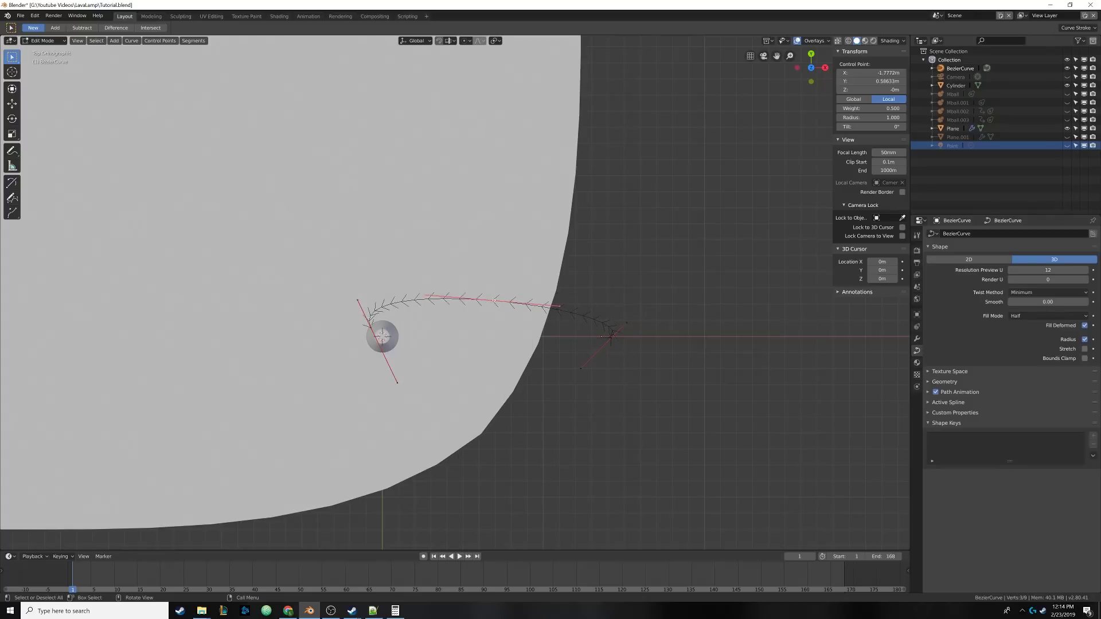
key("g")
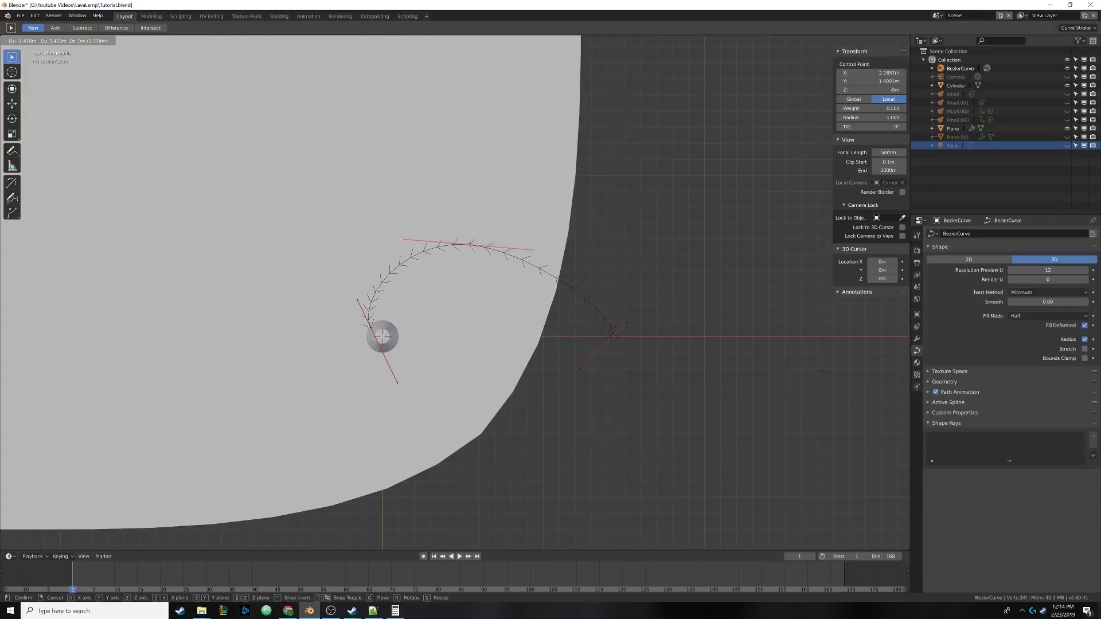
left_click(469, 245)
left_click(372, 329)
key("r")
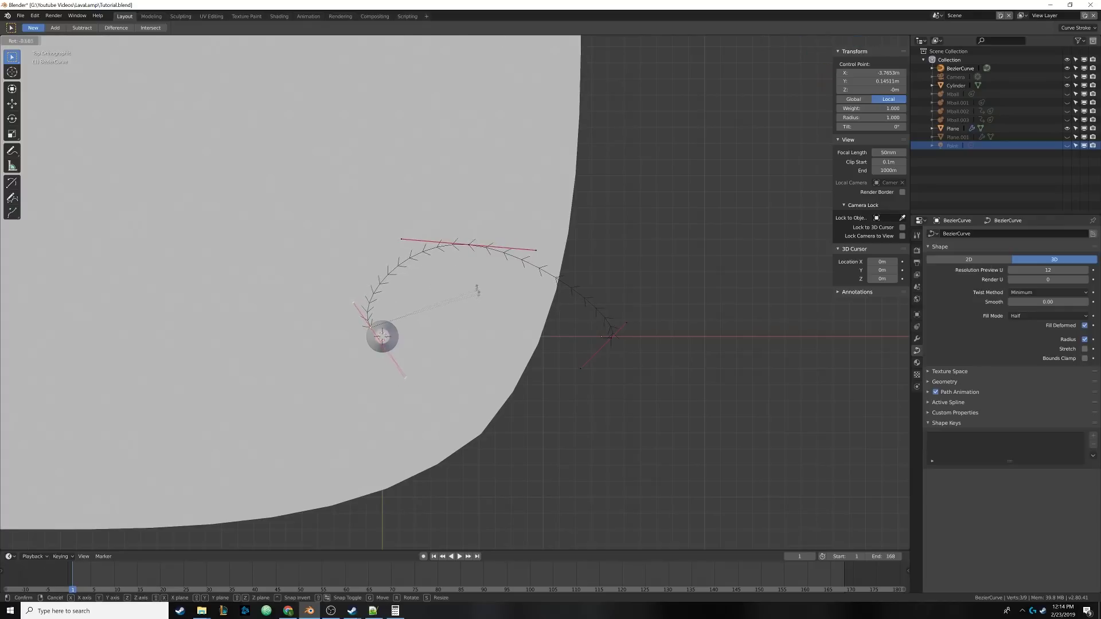
left_click(475, 291)
key("g")
left_click(395, 341)
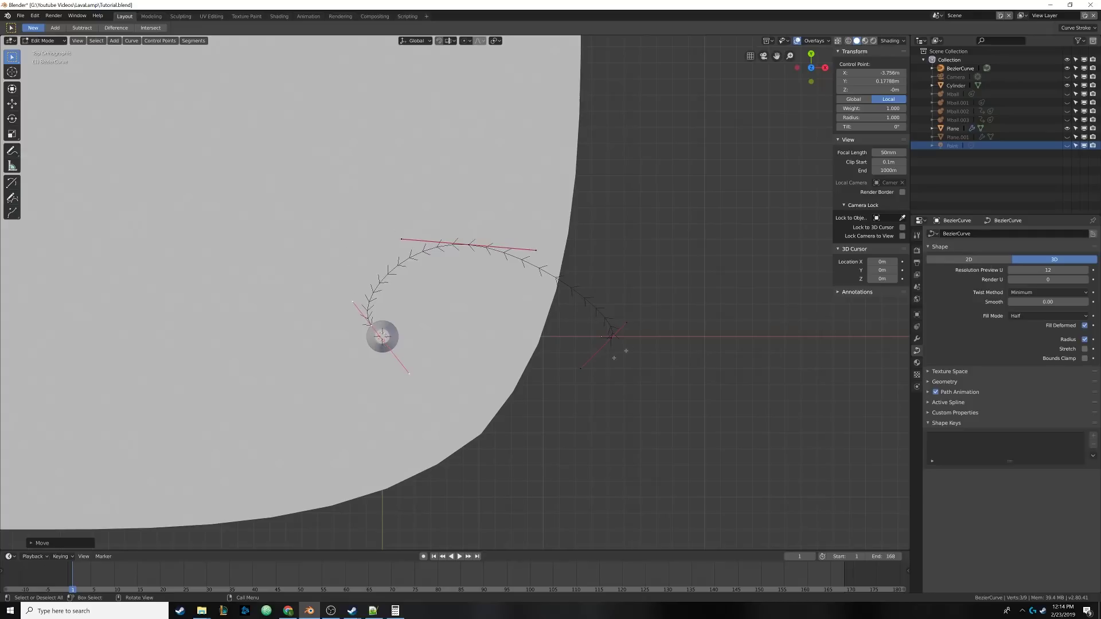
Step: Move the curve's outer end point farther from the lamp and shift the middle control point to about 1.93 m in local Y
left_click(611, 337)
key("g")
left_click(694, 279)
left_click(464, 246)
key("g")
left_click(458, 211)
key("g")
left_click(445, 219)
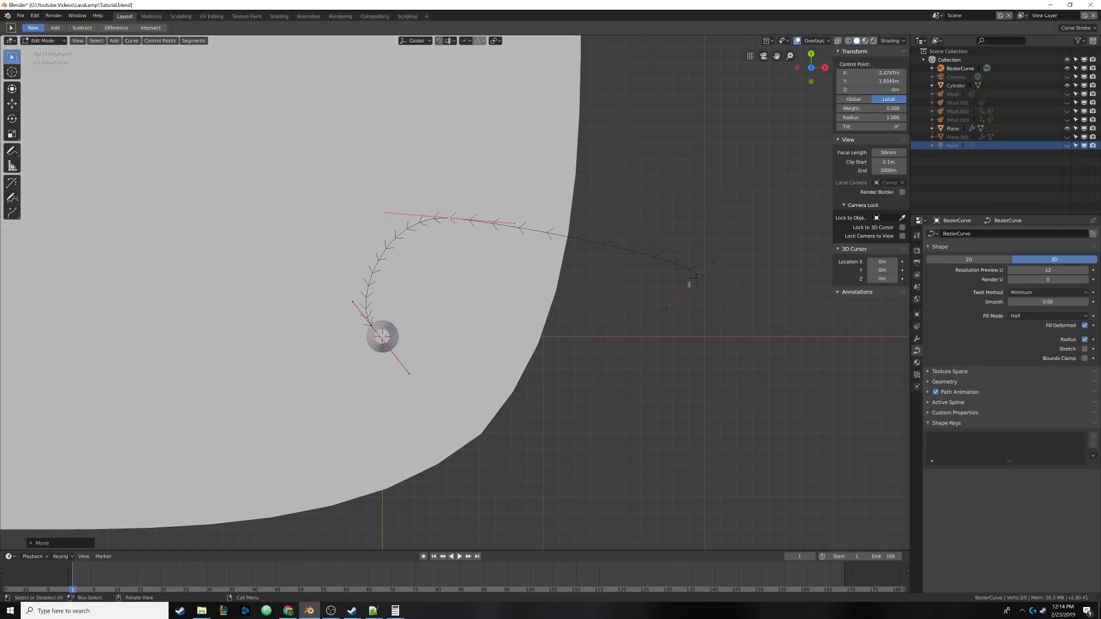
Step: Move the outer end point to about 1.89 m, 1.70 m in local X and Y, rotating its handles to angle away from the curve
left_click(692, 281)
key("g")
left_click(698, 214)
key("r")
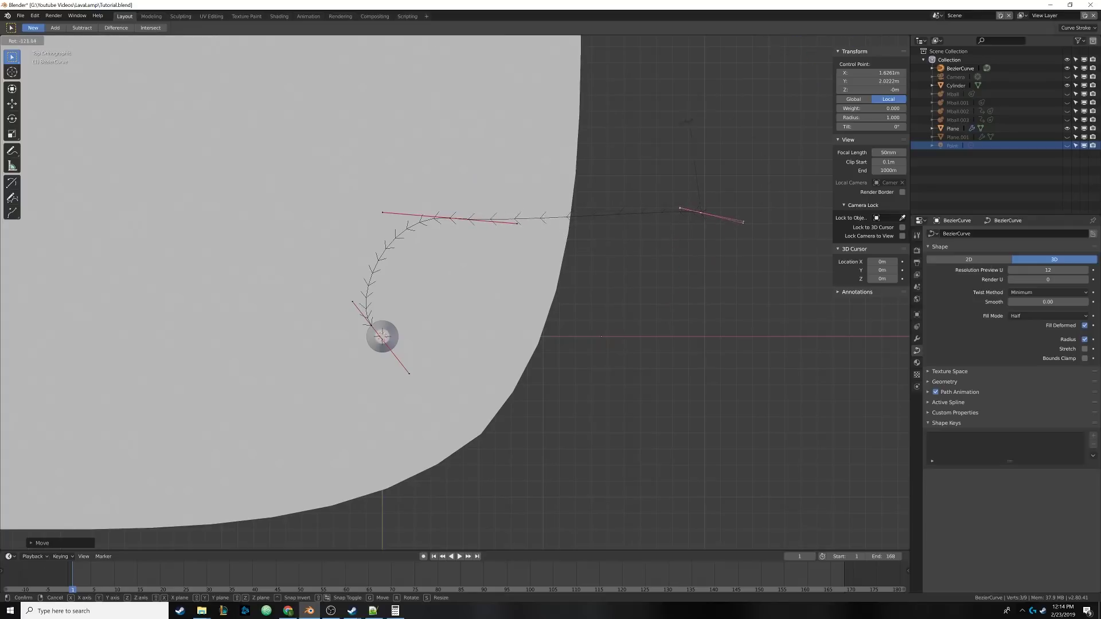
left_click(739, 209)
key("g")
left_click(756, 206)
key("r")
left_click(762, 224)
key("g")
left_click(763, 244)
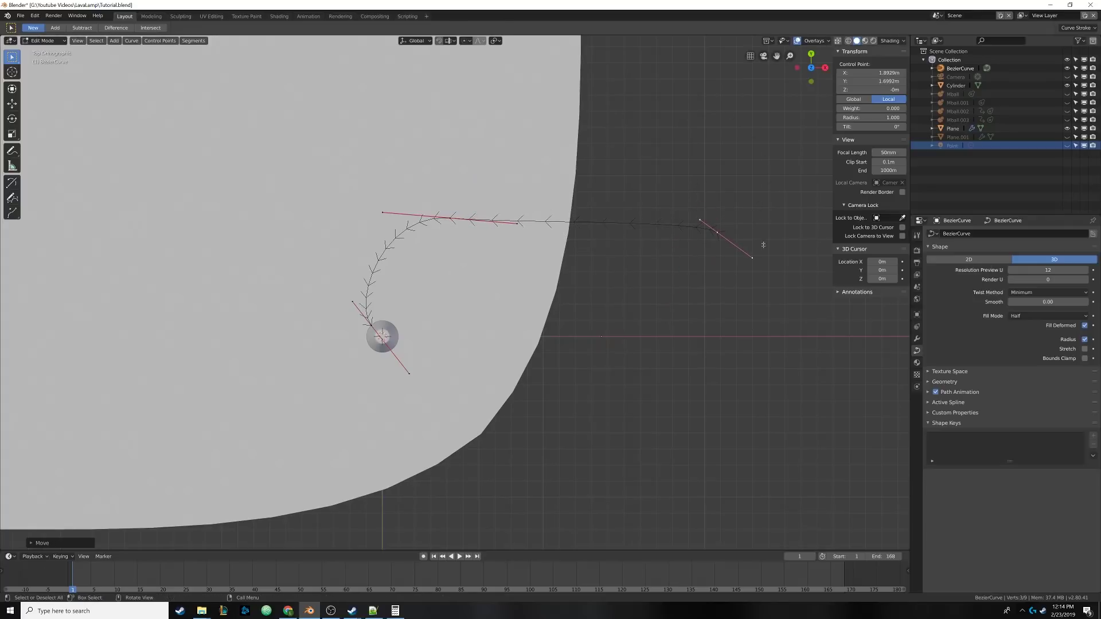
Step: Check the curve through the camera, and move its outer end point along X toward the lamp to about 0.08 m in local X
middle_click_drag(762, 245, 611, 270)
key("KP_0")
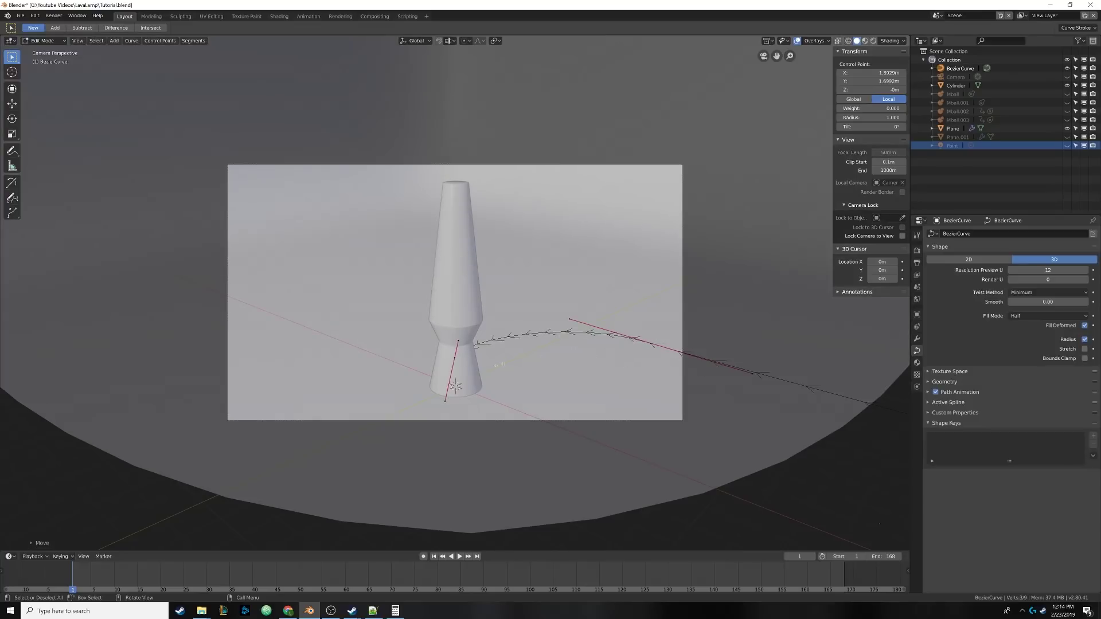
middle_click_drag(691, 359, 676, 323)
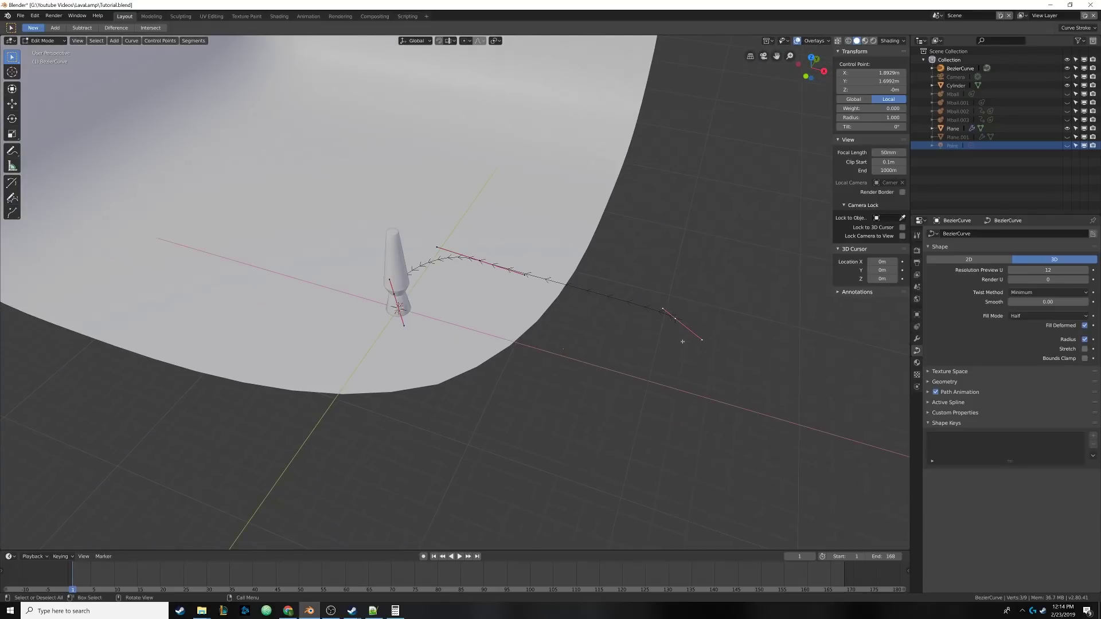
key("g")
key("x")
left_click(596, 314)
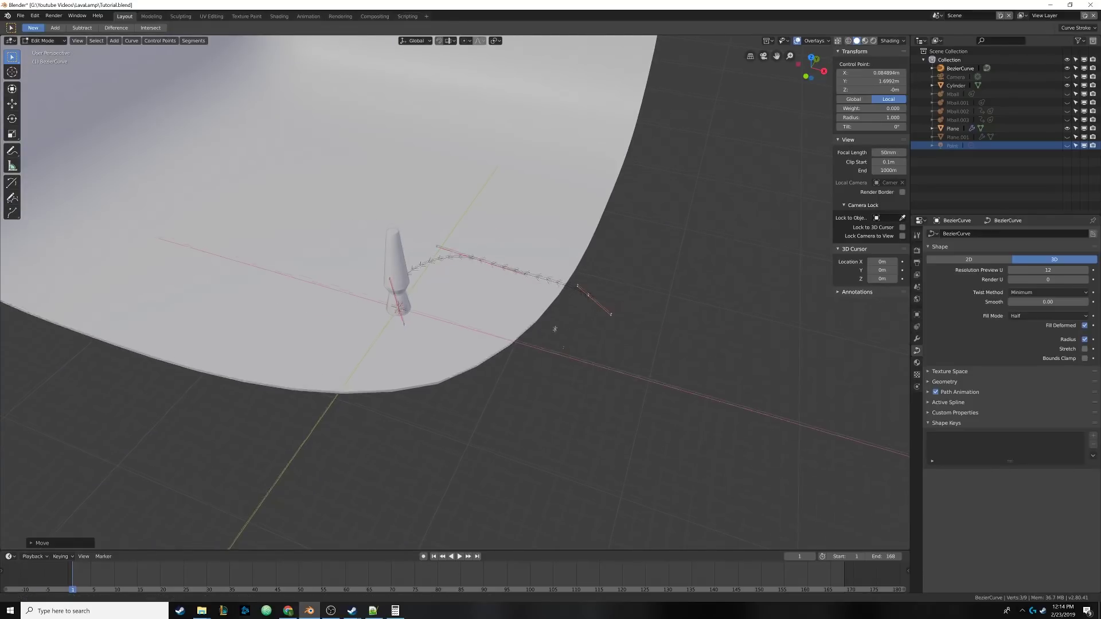
middle_click_drag(552, 327, 486, 334)
scroll(519, 313, "up", 2)
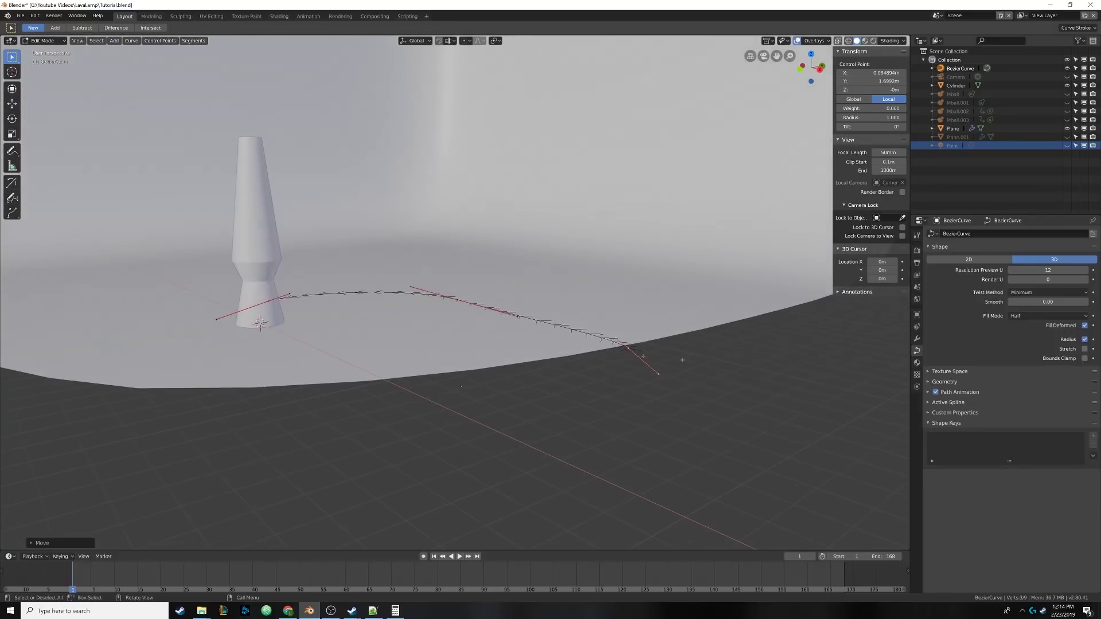
Step: Leave Edit Mode and set the Bezier curve's fill mode to Full
key("Tab")
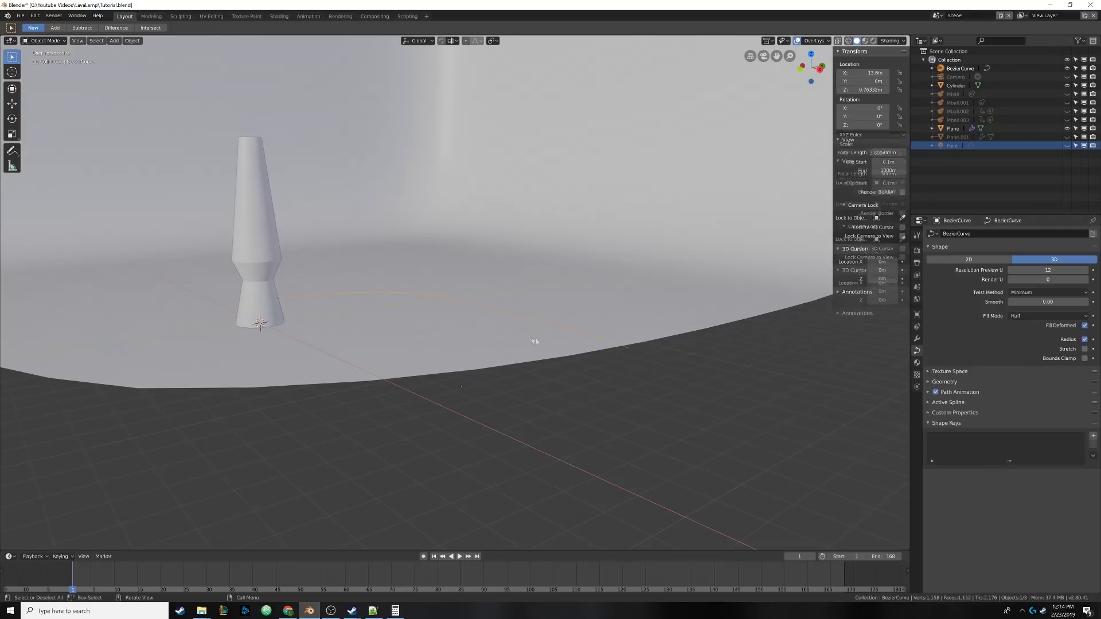
middle_click_drag(541, 317, 539, 325)
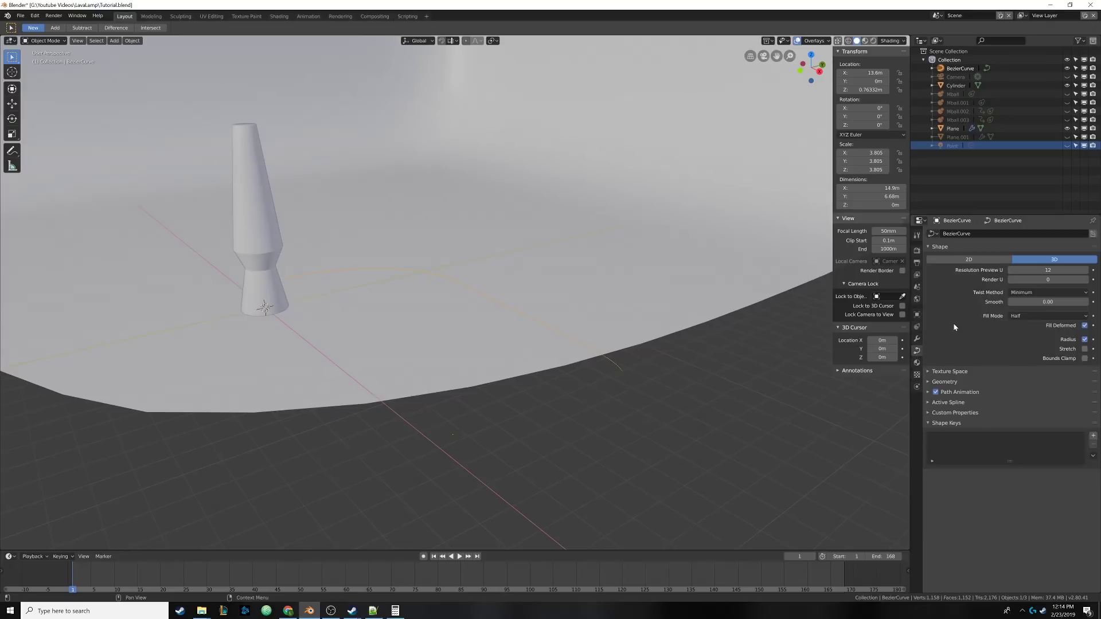
left_click(930, 382)
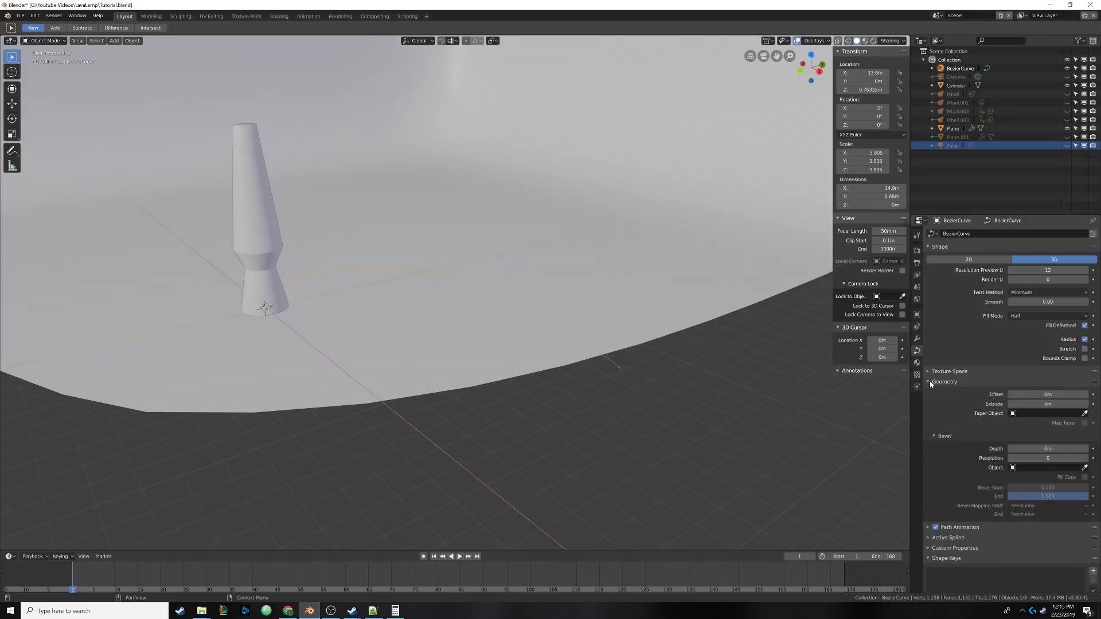
left_click(1010, 317)
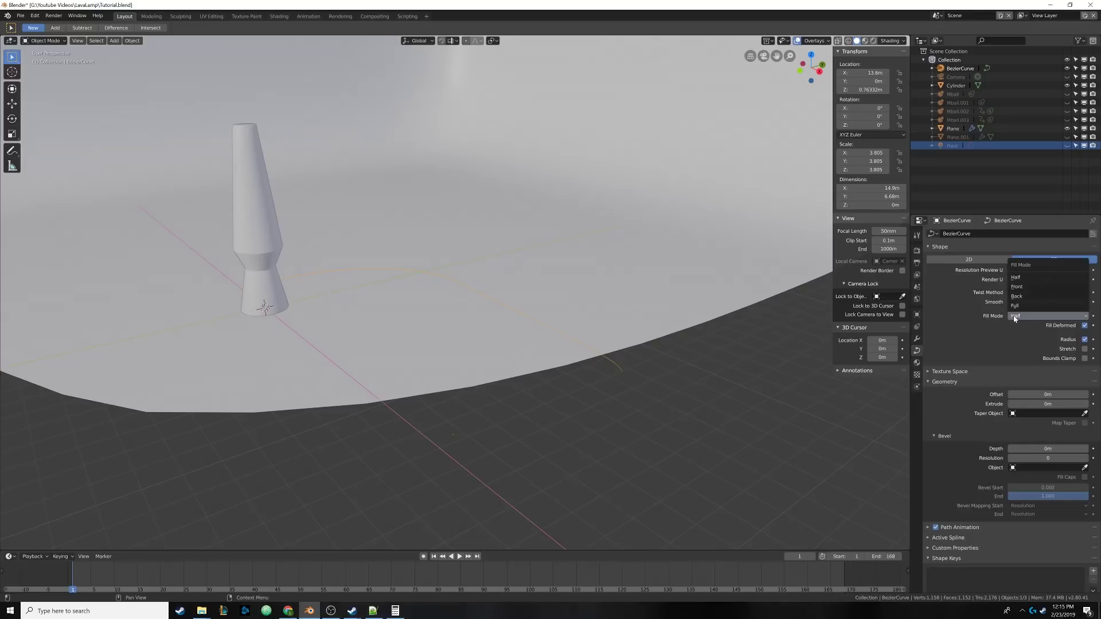
left_click(1026, 266)
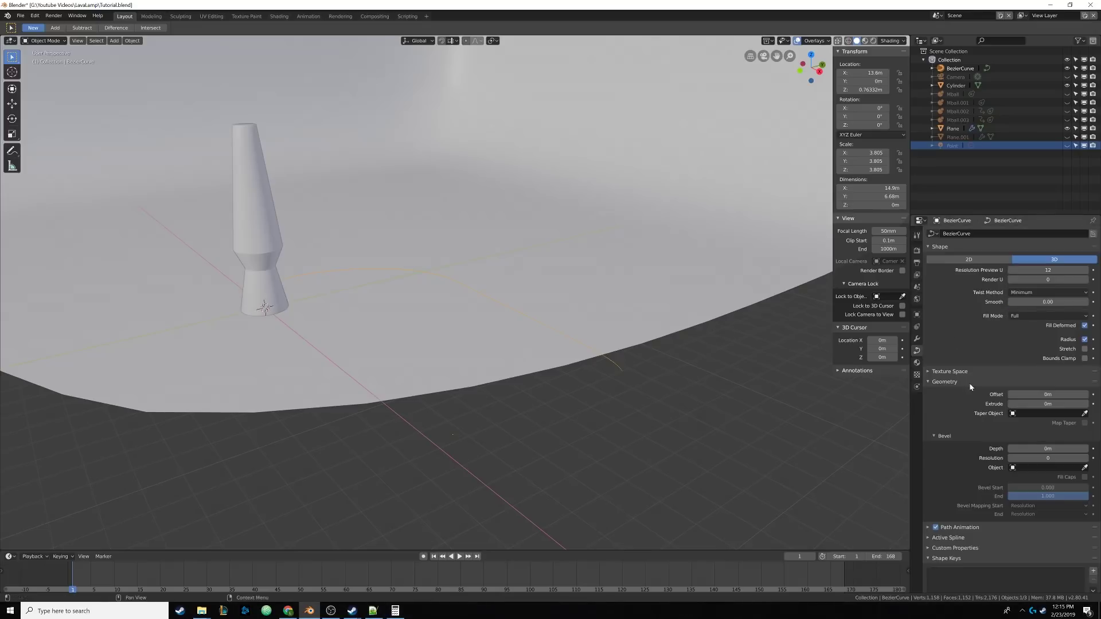
Step: Try giving the curve thickness with a bevel depth of 0.12 m and an extrude of 0.06 m
left_click_drag(1047, 404, 1060, 403)
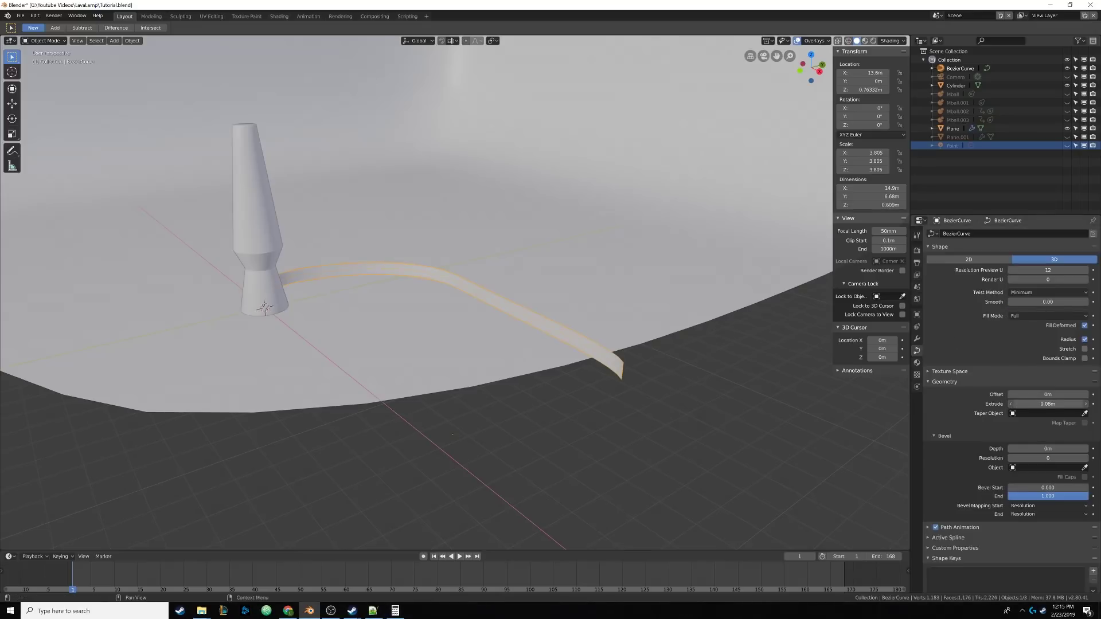
middle_click_drag(678, 373, 577, 327)
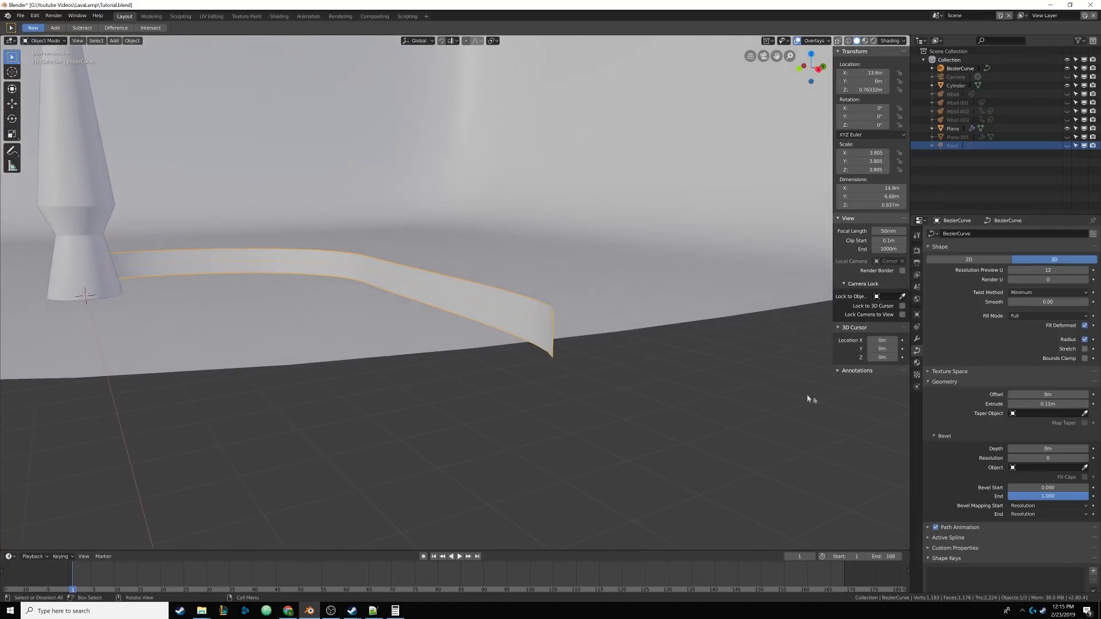
left_click_drag(1022, 447, 1048, 447)
middle_click_drag(567, 344, 578, 348)
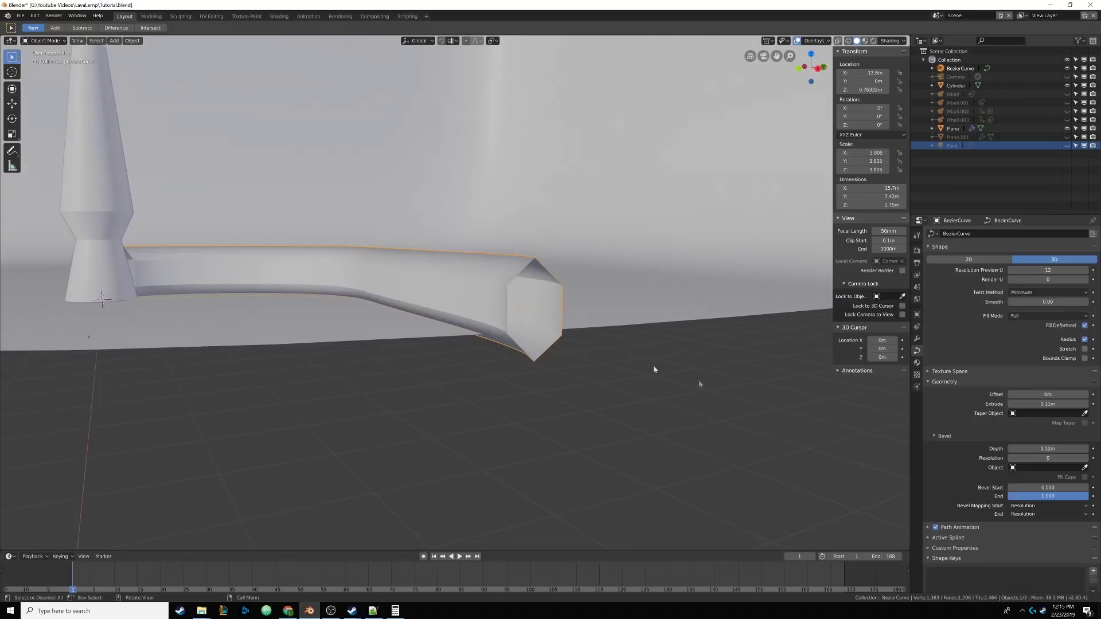
left_click_drag(1035, 404, 1020, 404)
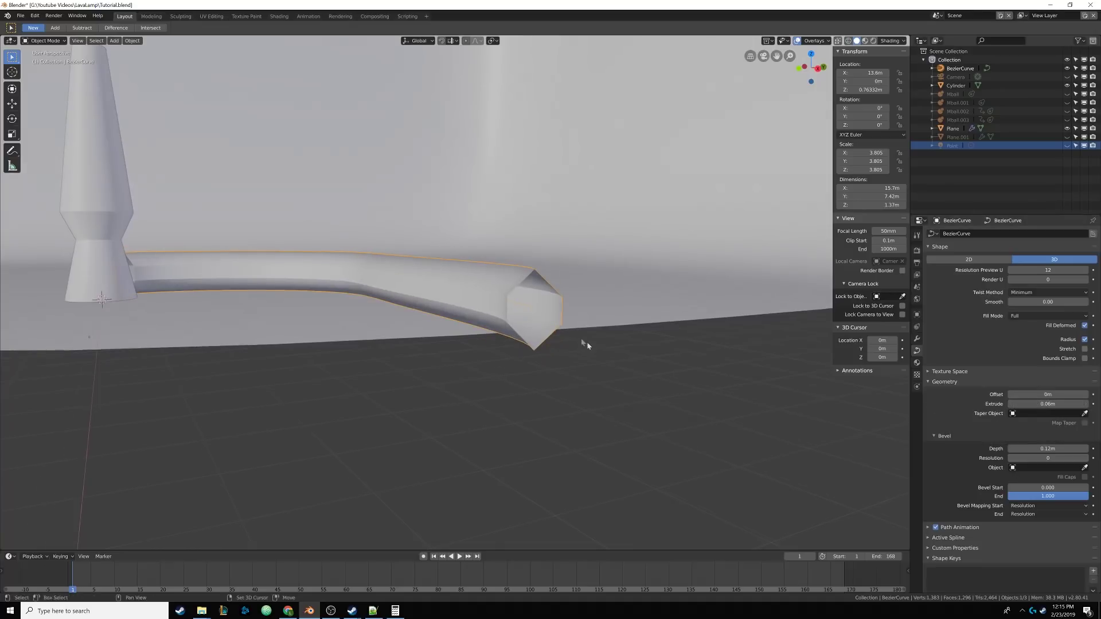
Step: Raise the curve's bevel resolution to 5 to round its cross-section
scroll(572, 338, "up", 5)
middle_click_drag(568, 336, 502, 201)
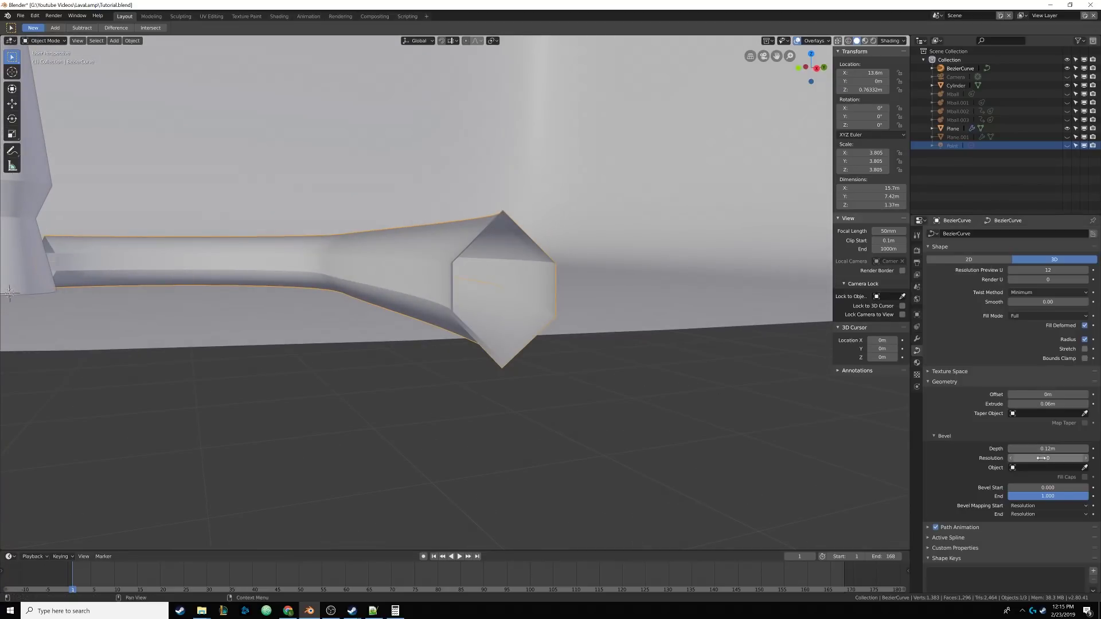
left_click(1085, 458)
left_click(1086, 459)
left_click(1086, 458)
left_click(1086, 458)
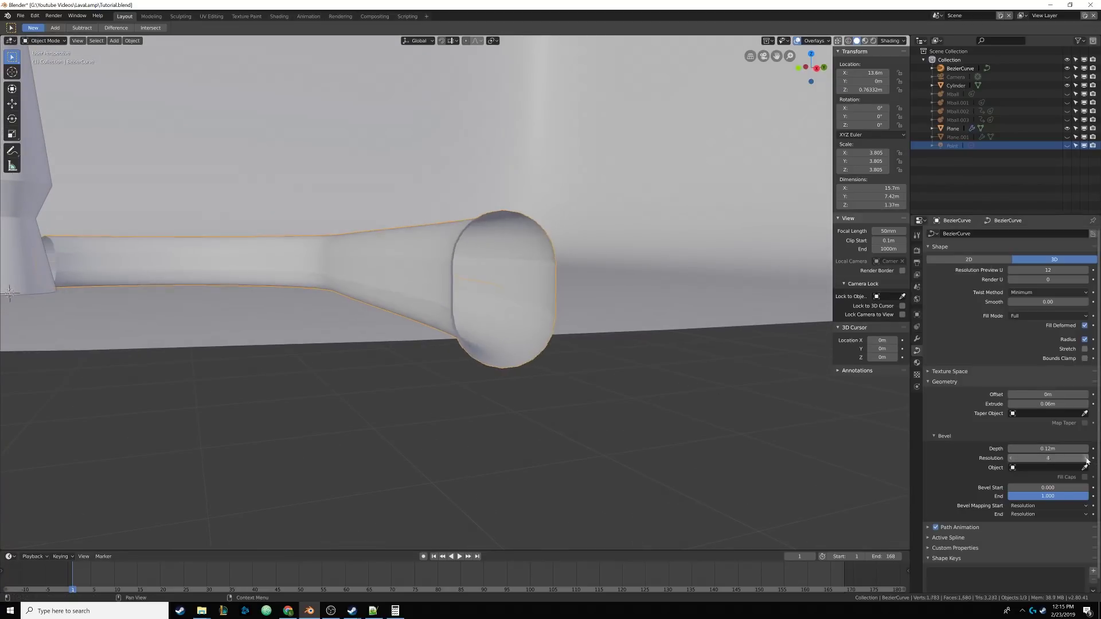
left_click(1086, 459)
middle_click_drag(482, 287, 506, 300)
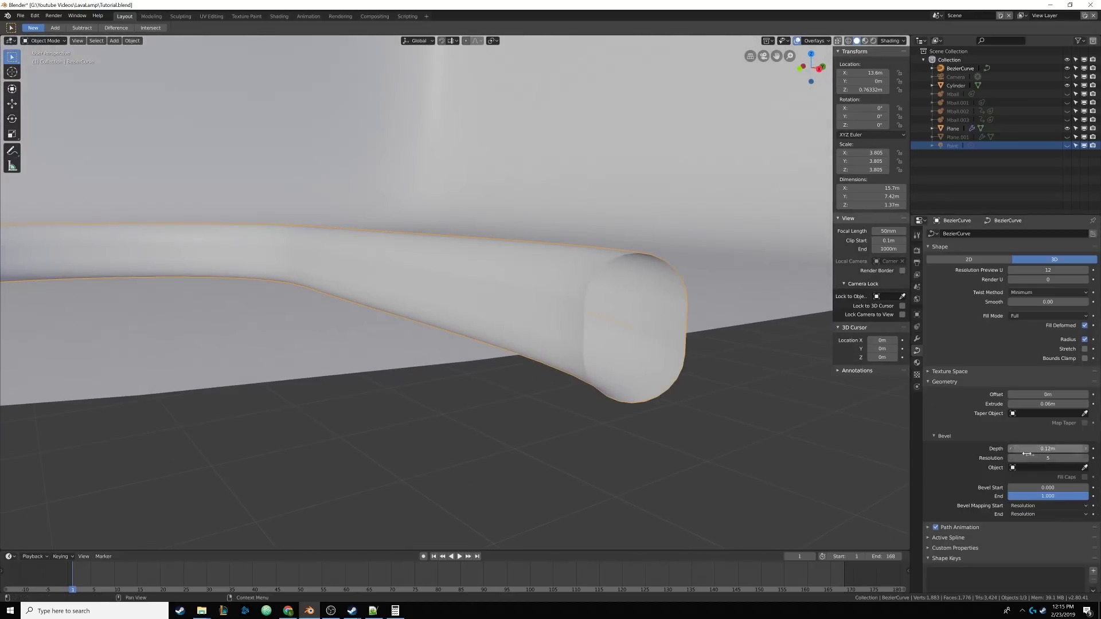
Step: Thin the curve into a round cord with an extrude of 0.002 m and a bevel depth of 0.018 m
left_click_drag(1034, 449, 1046, 449)
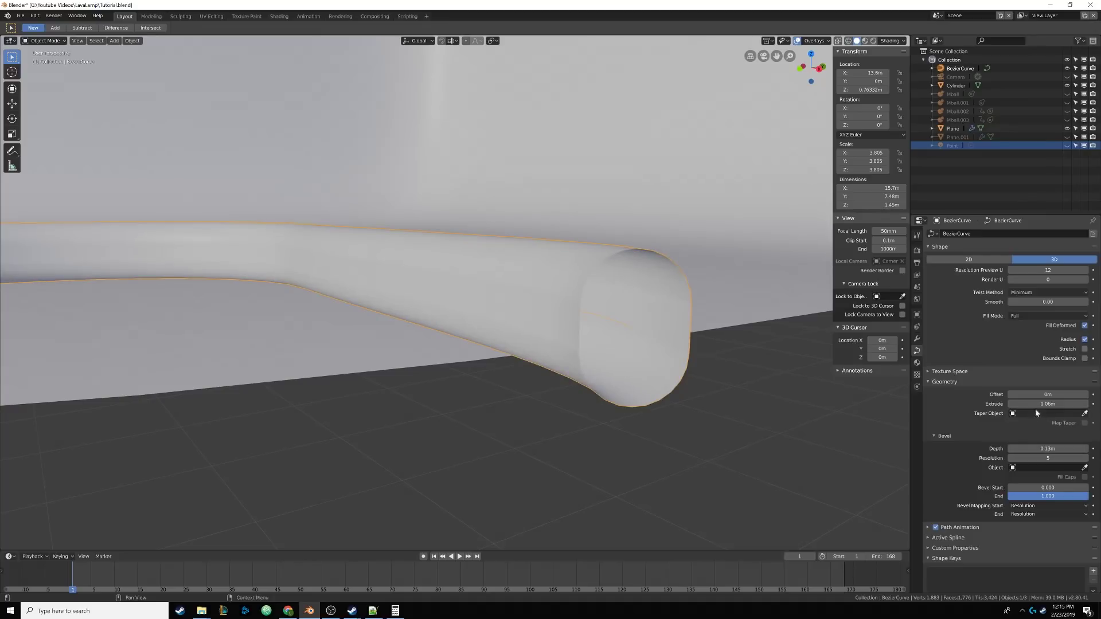
left_click_drag(1047, 404, 1025, 404)
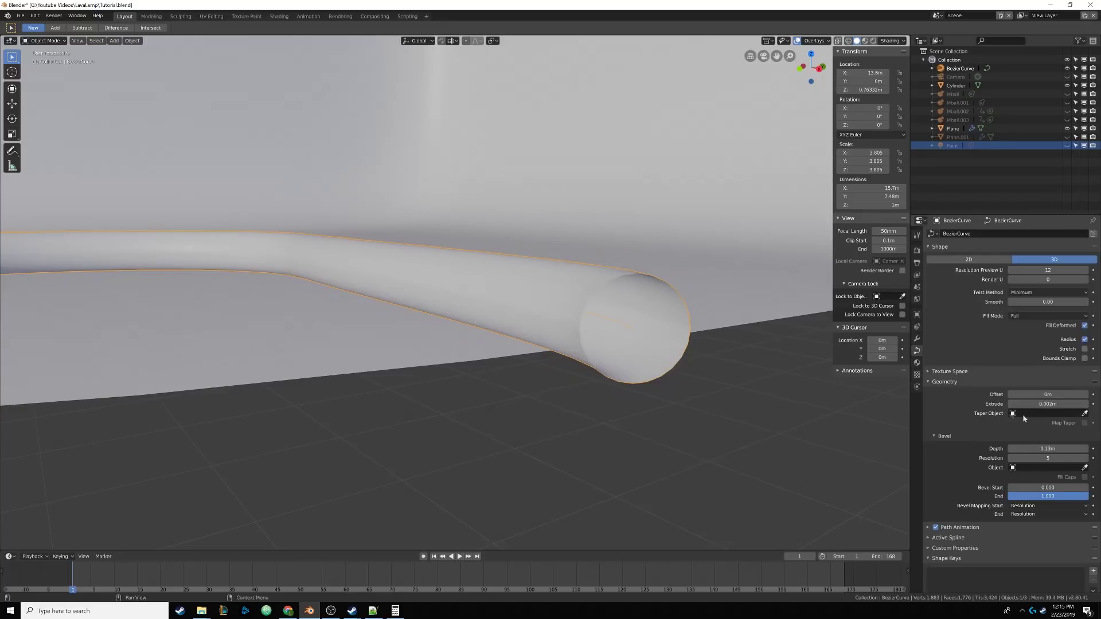
middle_click_drag(648, 350, 624, 350)
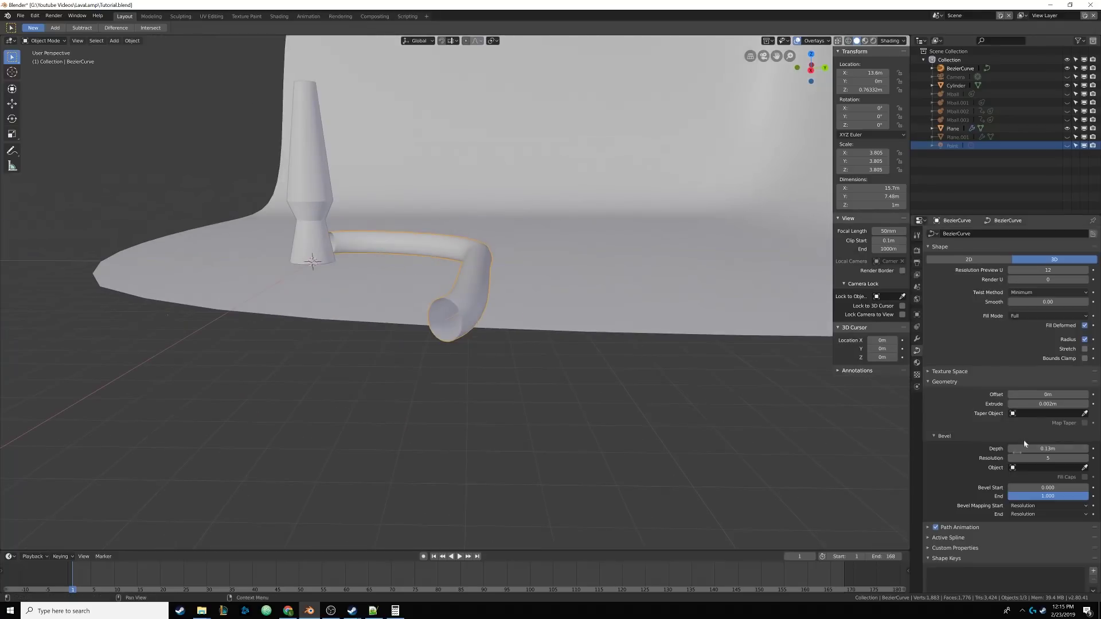
left_click_drag(1047, 448, 1010, 449)
middle_click_drag(808, 402, 590, 314)
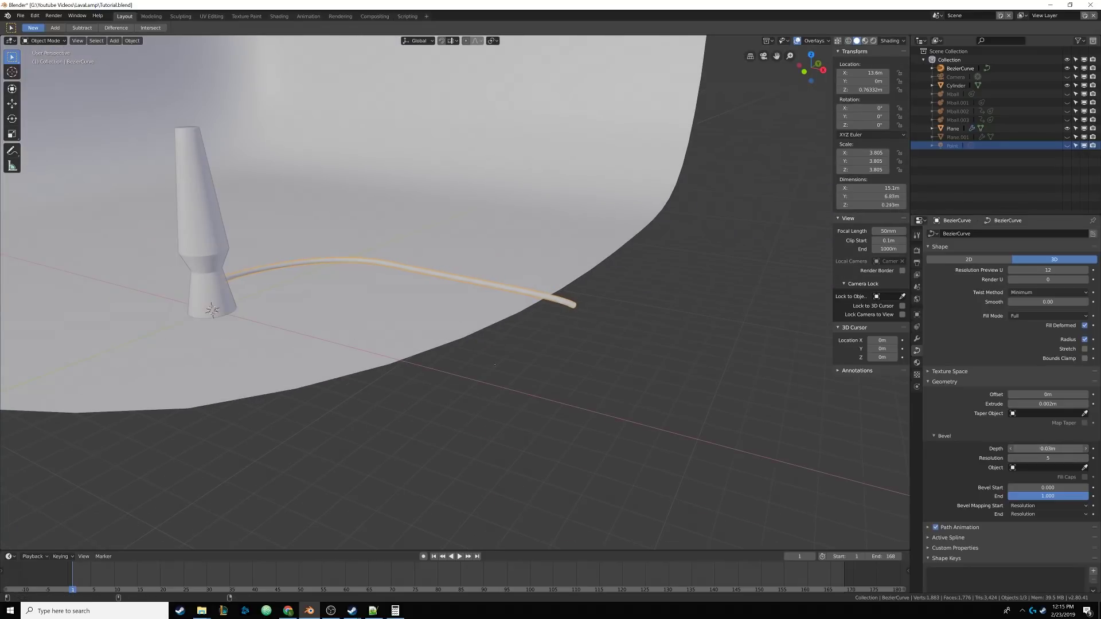
middle_click_drag(545, 371, 353, 287)
Step: In the right side view, lower the cord along Z toward the floor to about 0.128 m
key("KP_3")
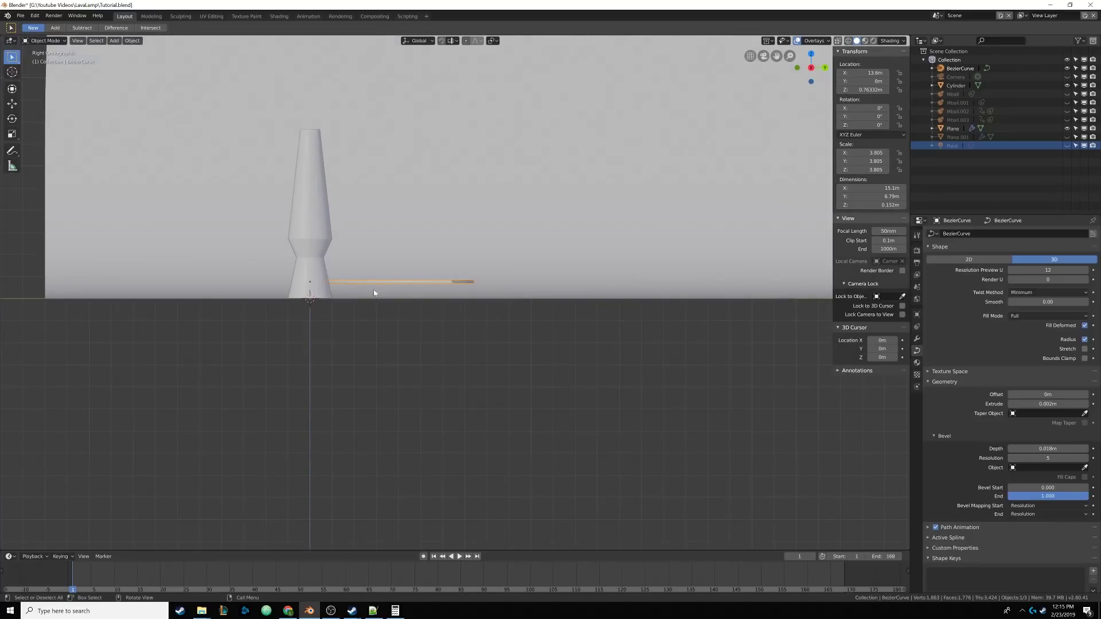
middle_click_drag(447, 297, 465, 295, "shift")
key("g")
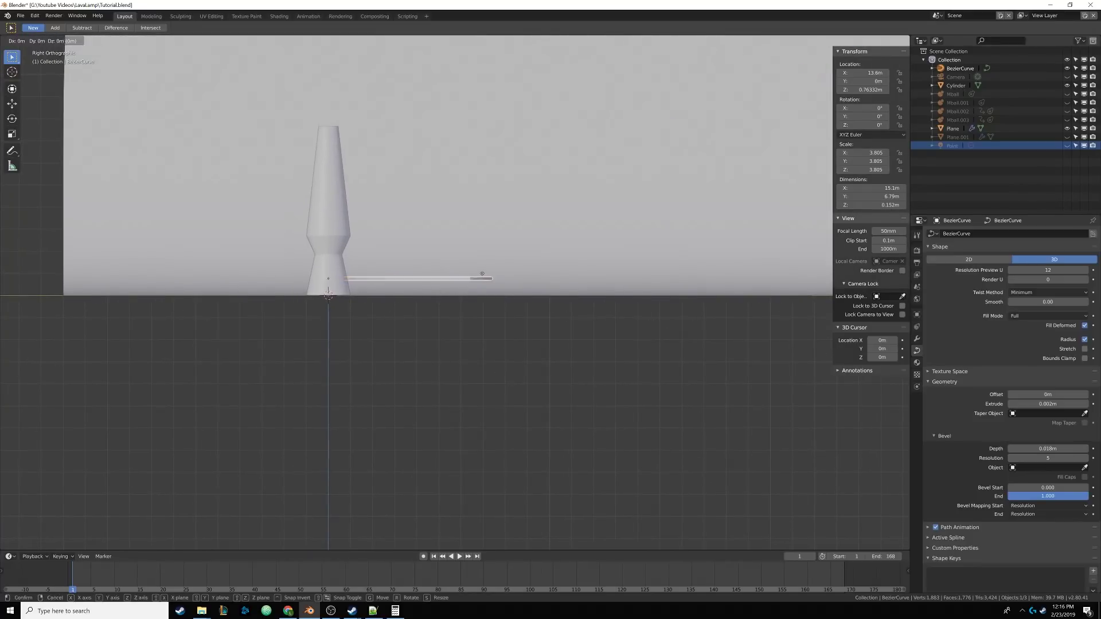
key("z")
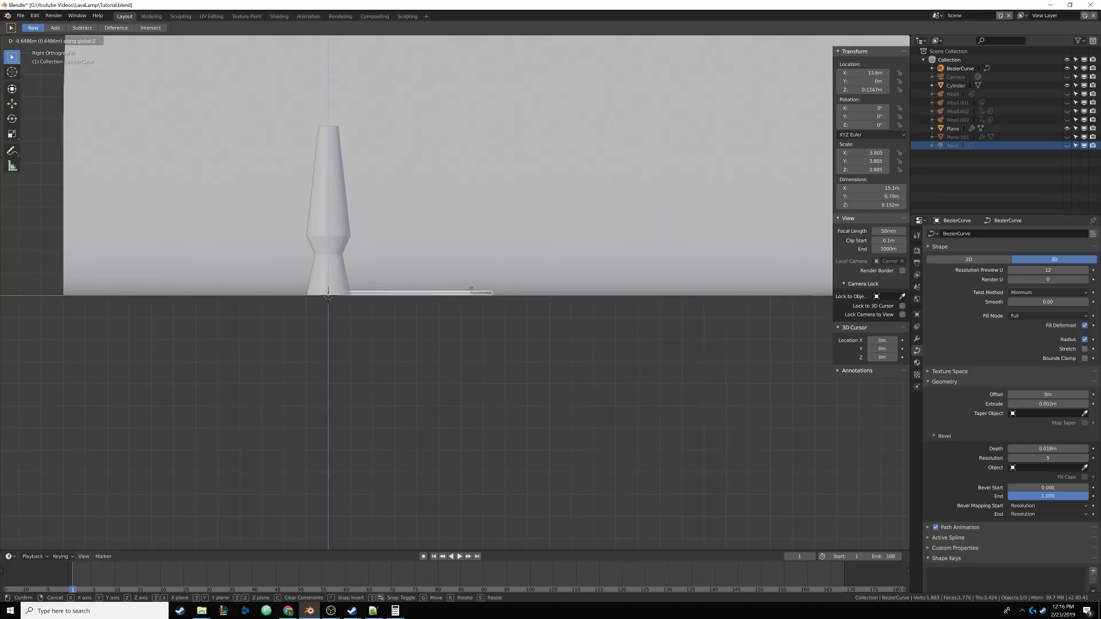
left_click(471, 286)
middle_click_drag(471, 287, 524, 319)
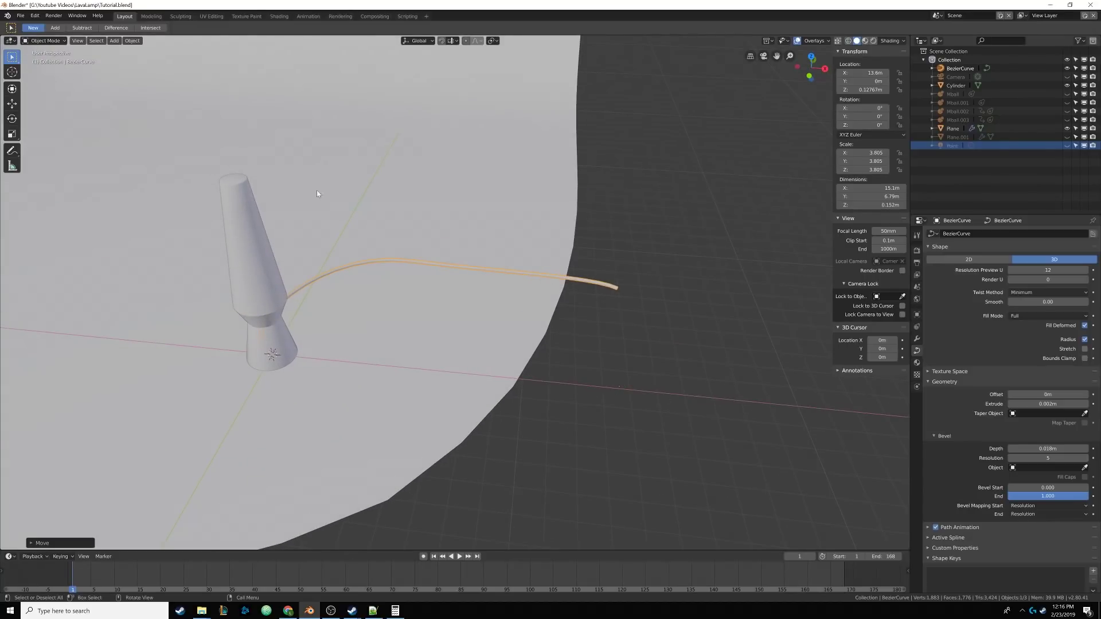
Step: Set the cord's origin to its center of mass (surface)
left_click(132, 40)
mouse_move(181, 60)
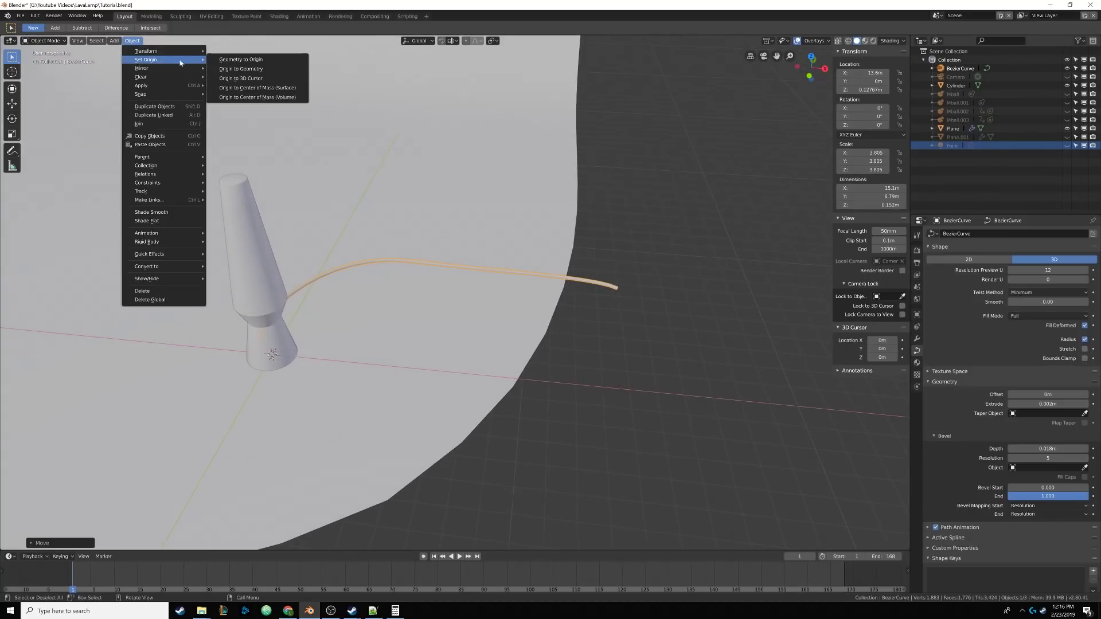
left_click(252, 88)
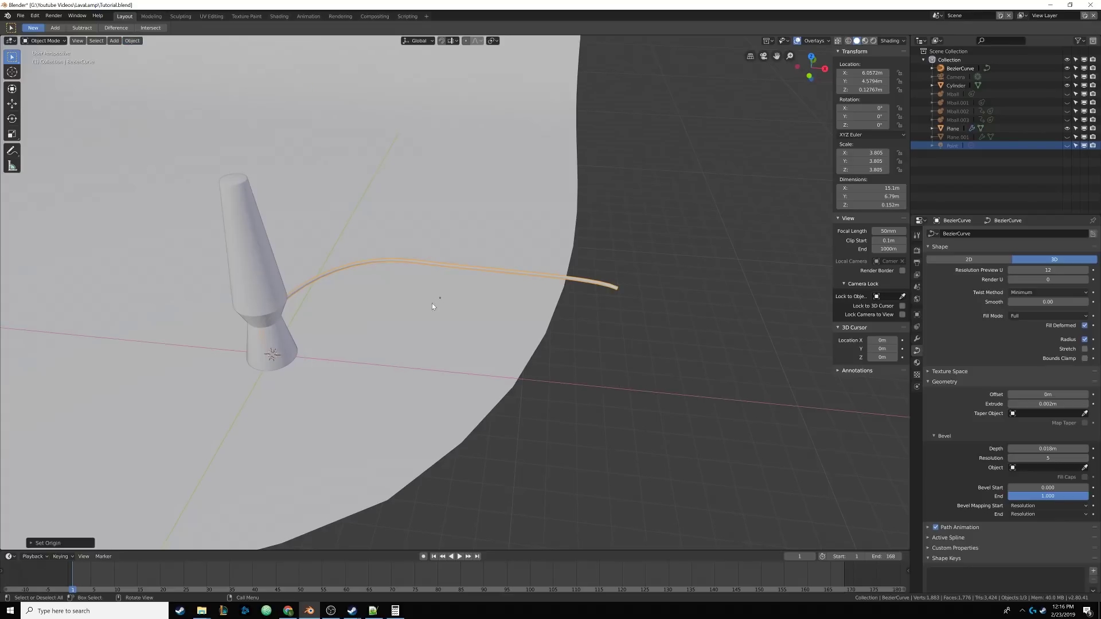
Step: Lower the cord along Z to about 0.067 m so it rests on the floor, and check its contact from several angles
middle_click_drag(362, 287, 435, 311)
scroll(435, 311, "up", 3)
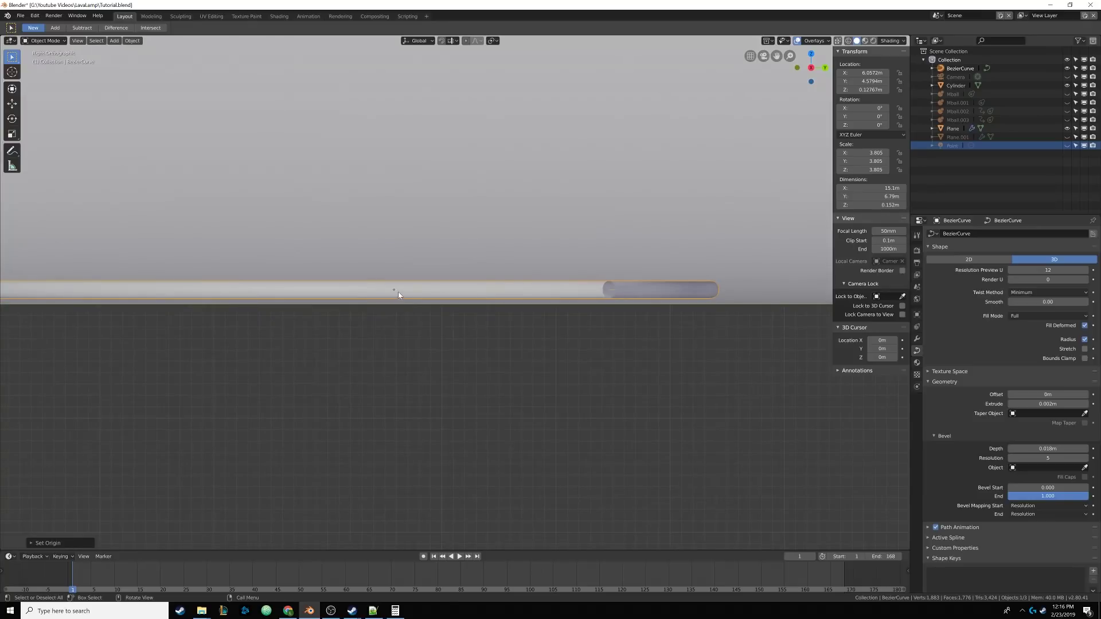
key("g")
key("z")
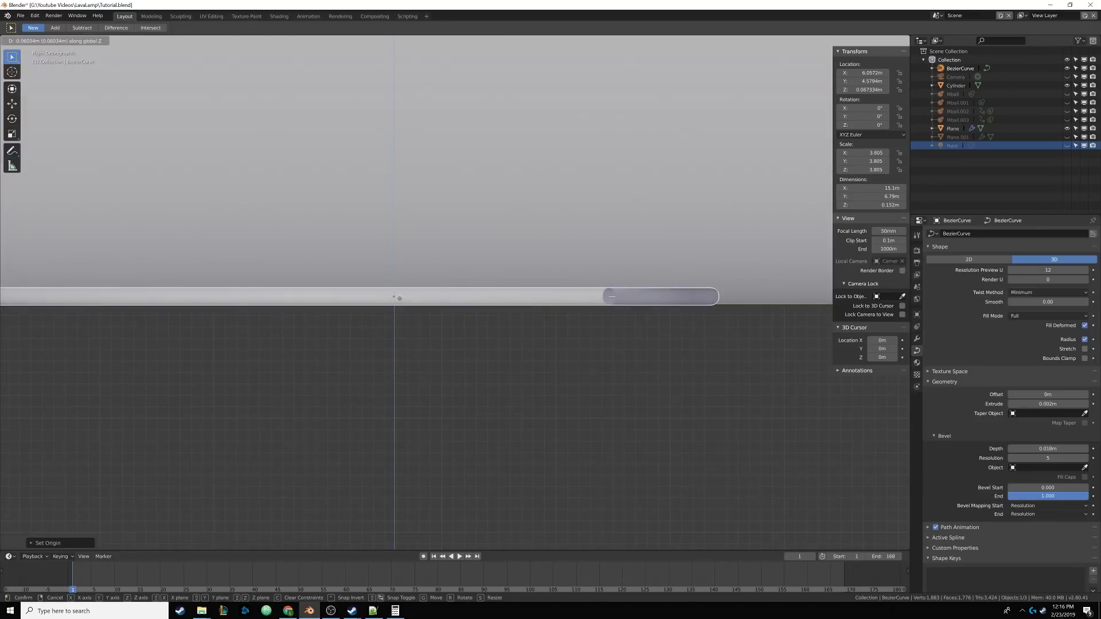
left_click(399, 298)
middle_click_drag(399, 298, 164, 255)
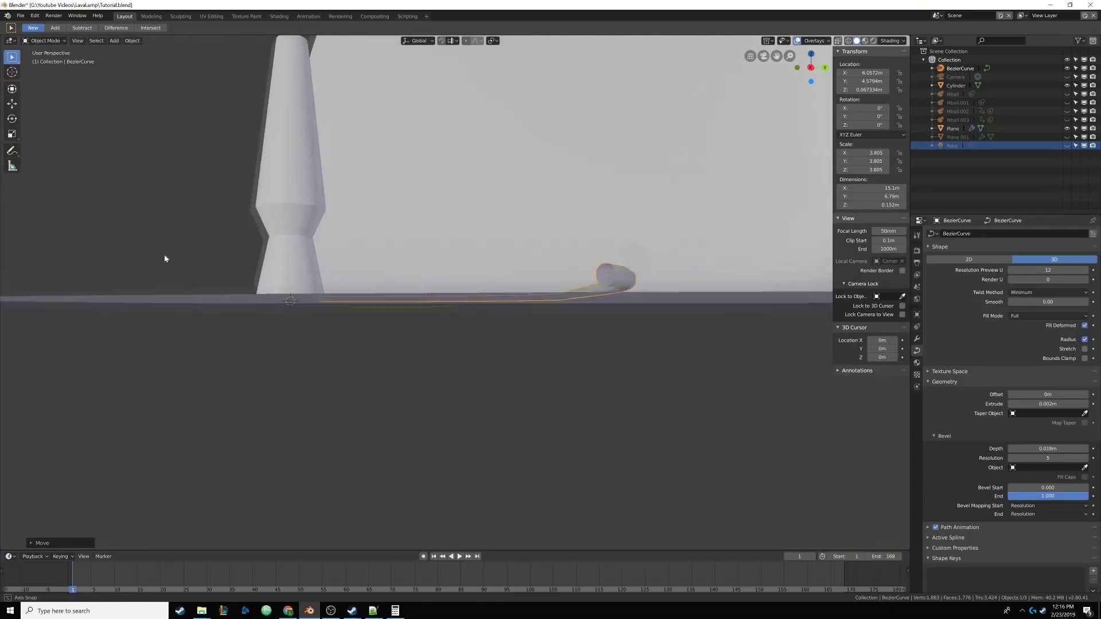
scroll(163, 255, "up", 3)
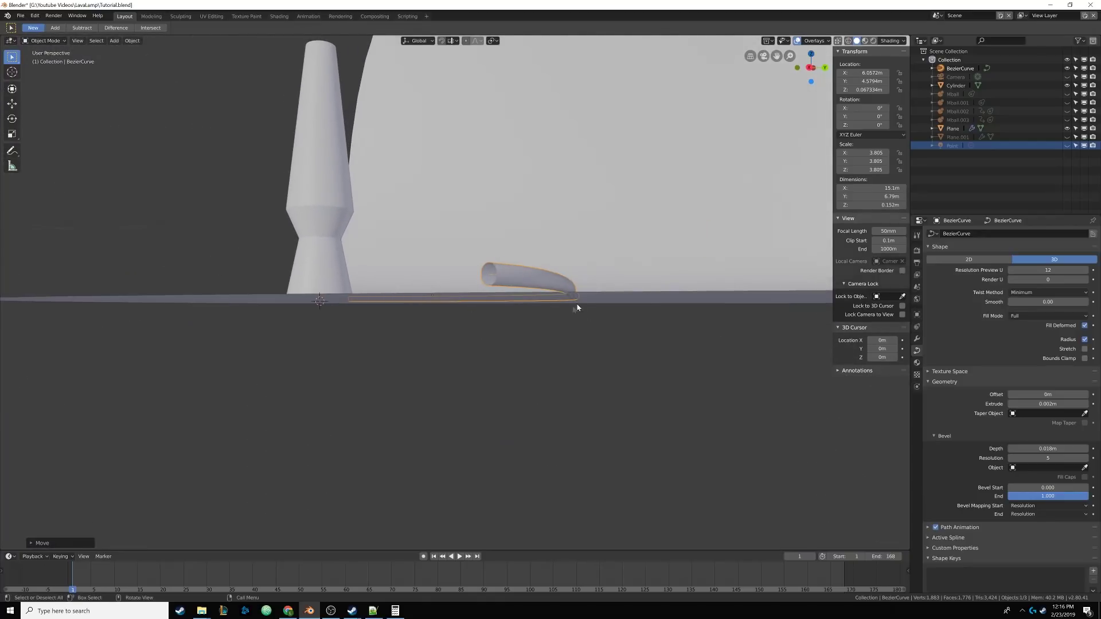
middle_click_drag(359, 282, 461, 306)
scroll(461, 307, "down", 5)
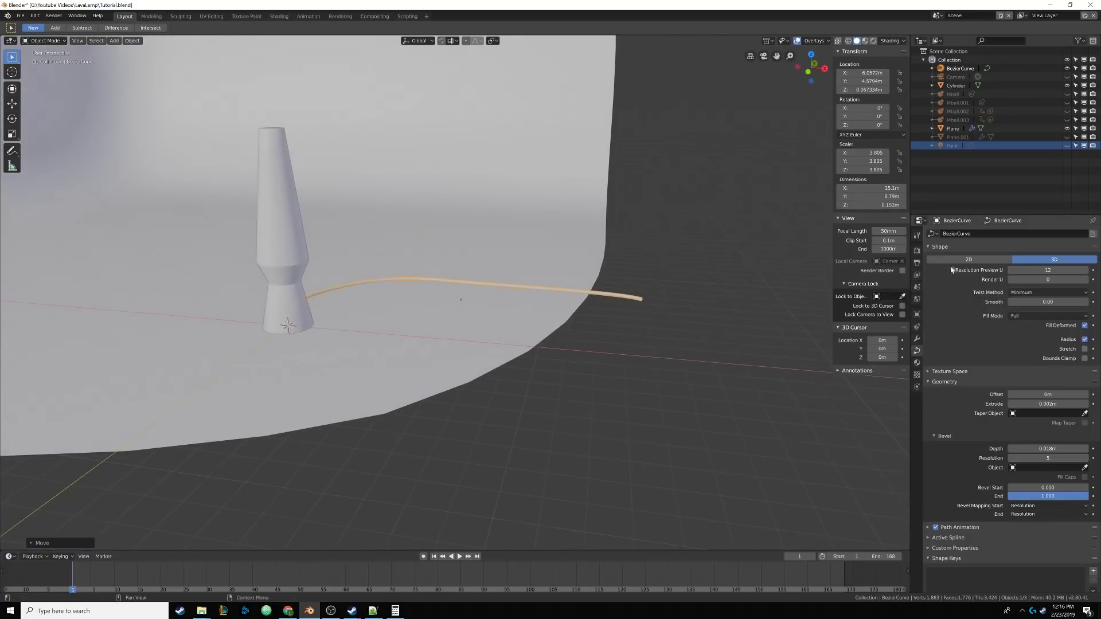
Step: Add a new material to the cord curve and name it Cord
left_click(916, 362)
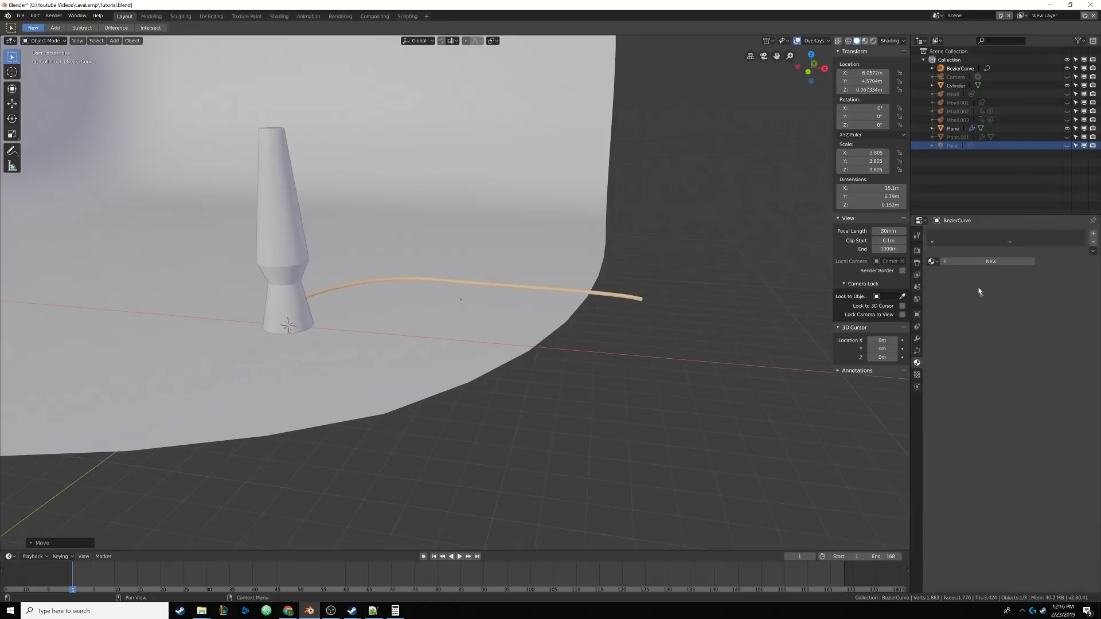
left_click(968, 262)
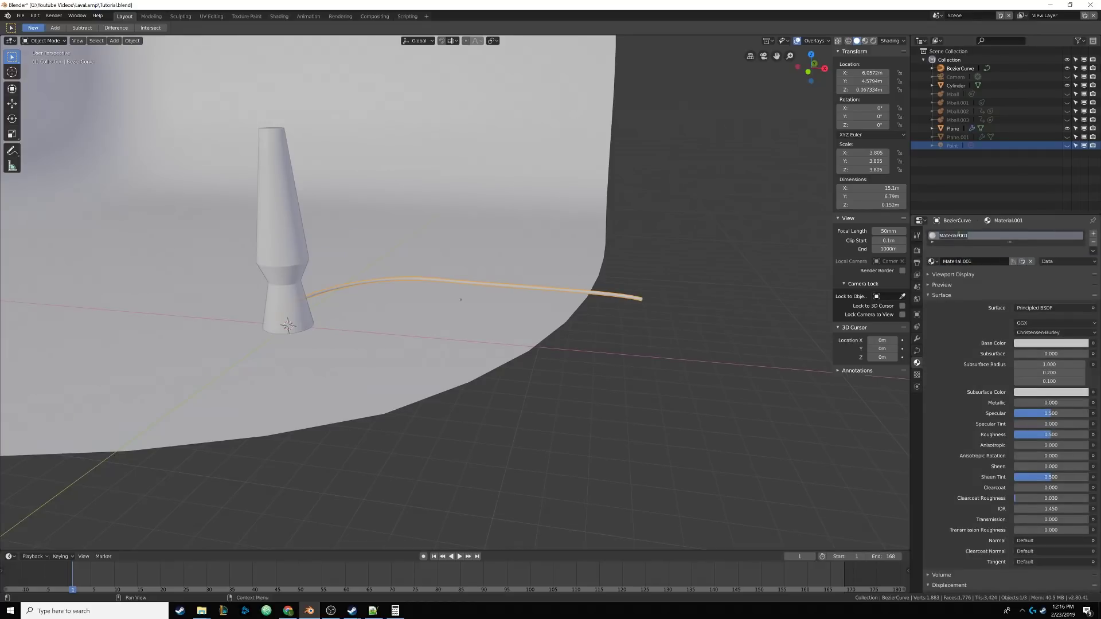
type("Cord")
key("Return")
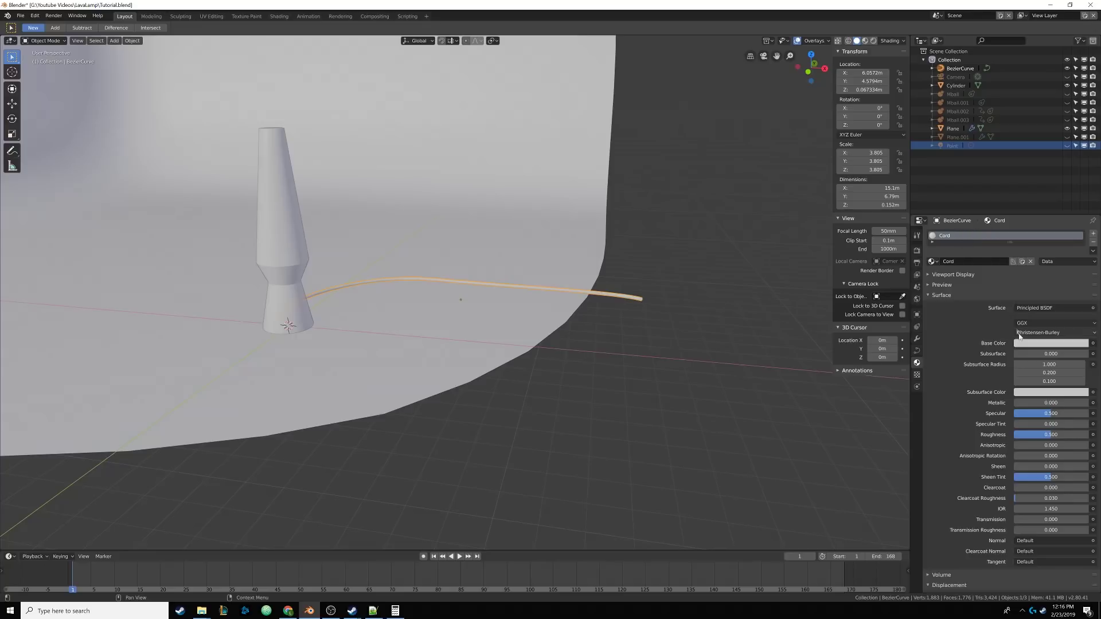
Step: Show the Cord material's preview, make its base color black and set its roughness to 1.000
left_click(942, 285)
left_click(1027, 402)
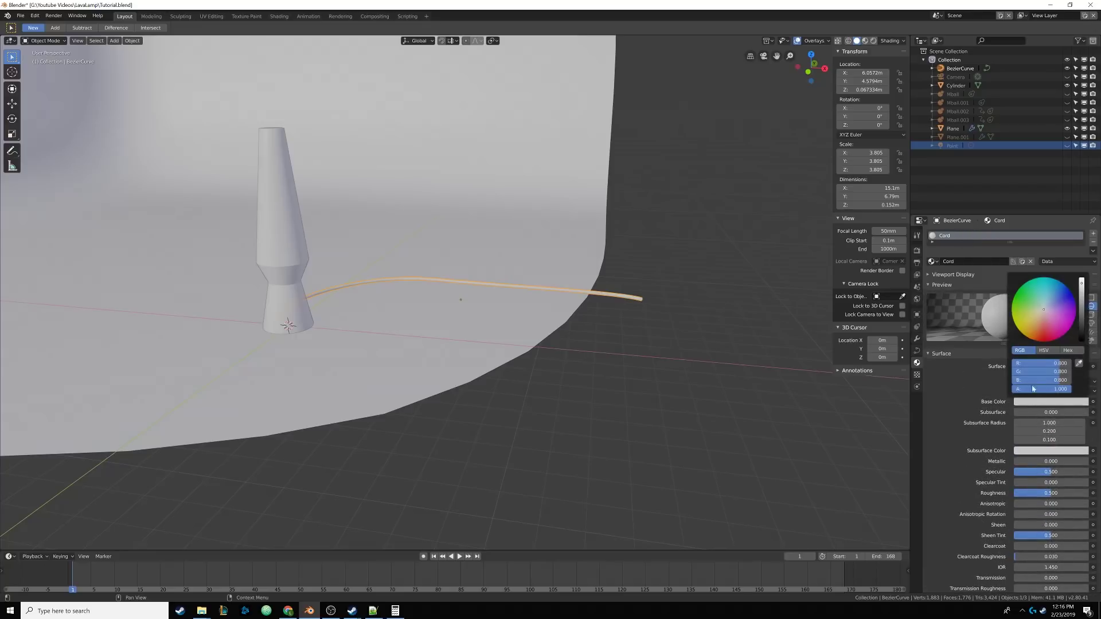
left_click_drag(1083, 311, 1083, 346)
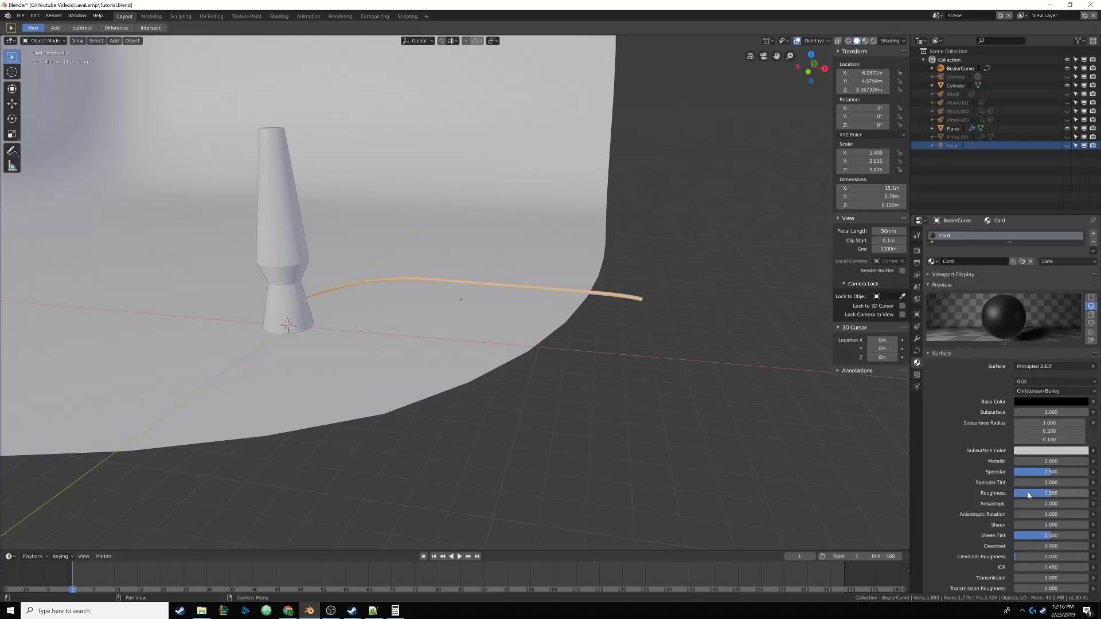
left_click_drag(1052, 493, 1088, 493)
Step: Look through the camera and preview the lamp and cord with rendered shading
middle_click_drag(505, 335, 484, 326)
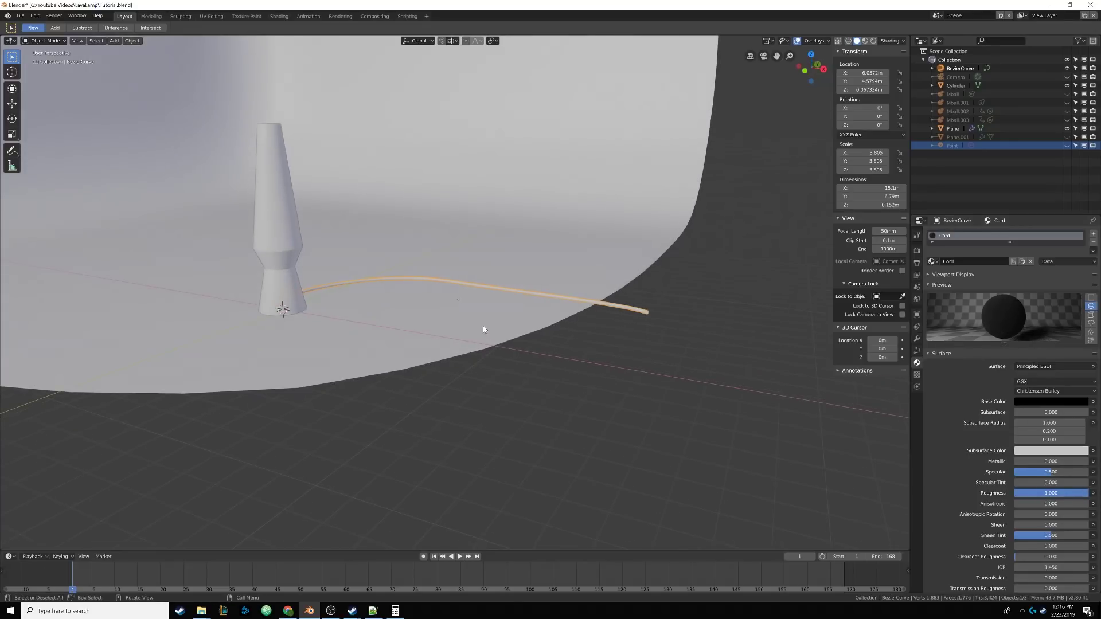
key("KP_0")
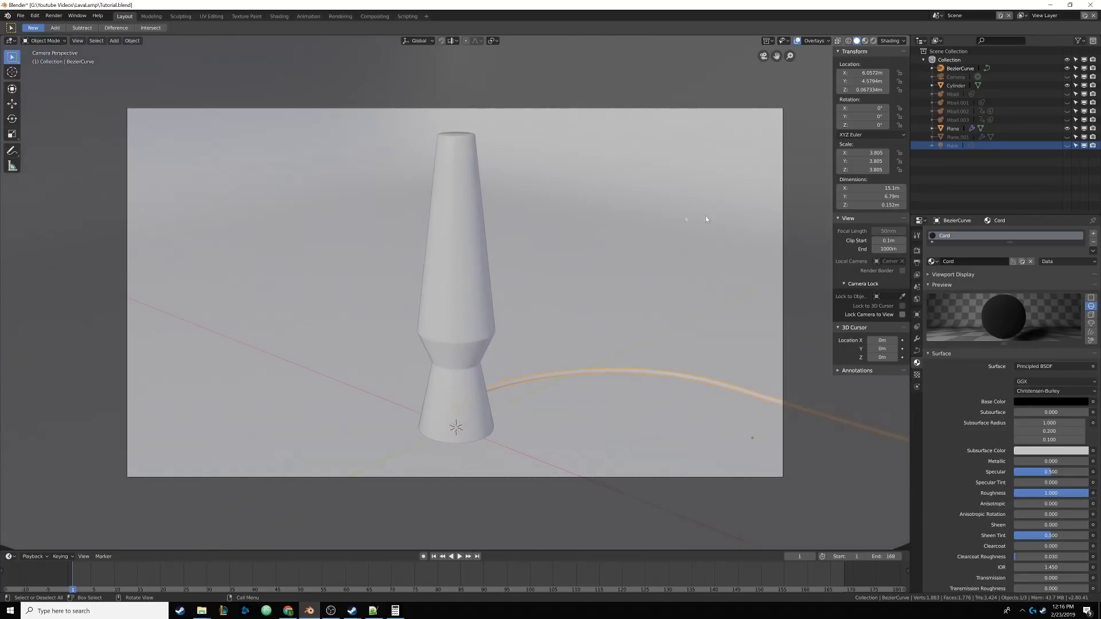
left_click(873, 41)
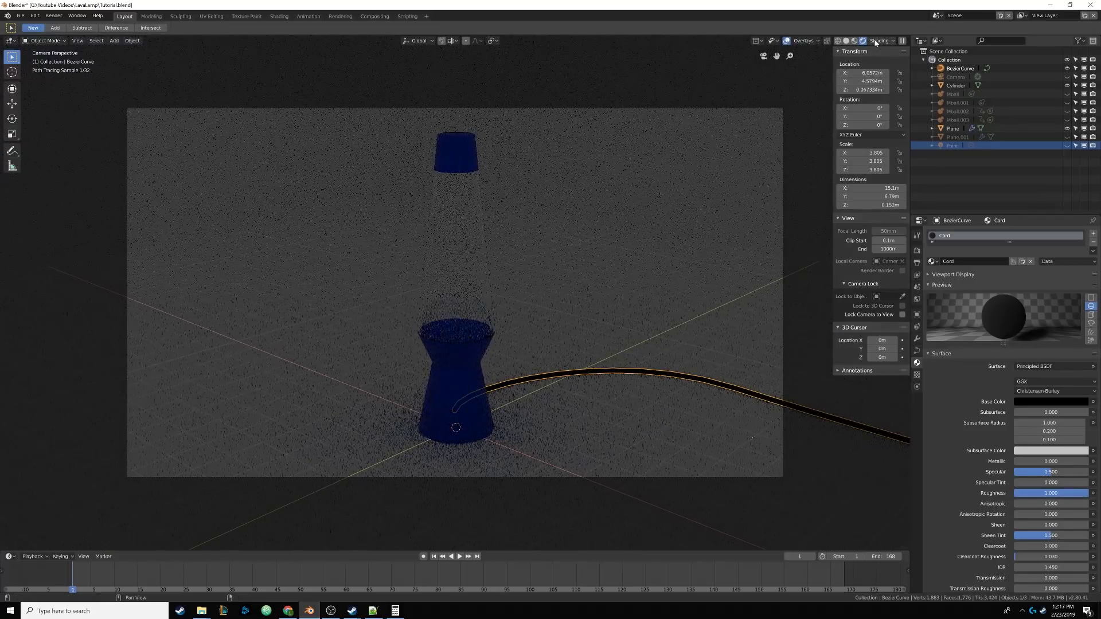
Step: Unhide all objects in the scene, switch to solid shading in the camera view and deselect everything
key("alt+h")
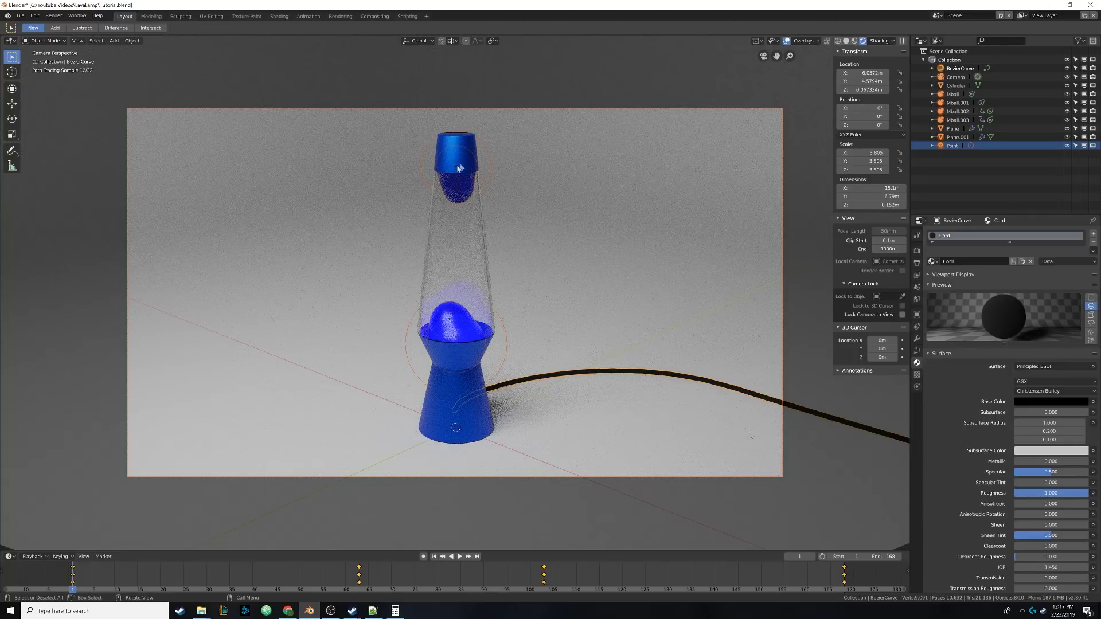
left_click(847, 41)
middle_click_drag(585, 274, 508, 283)
key("KP_0")
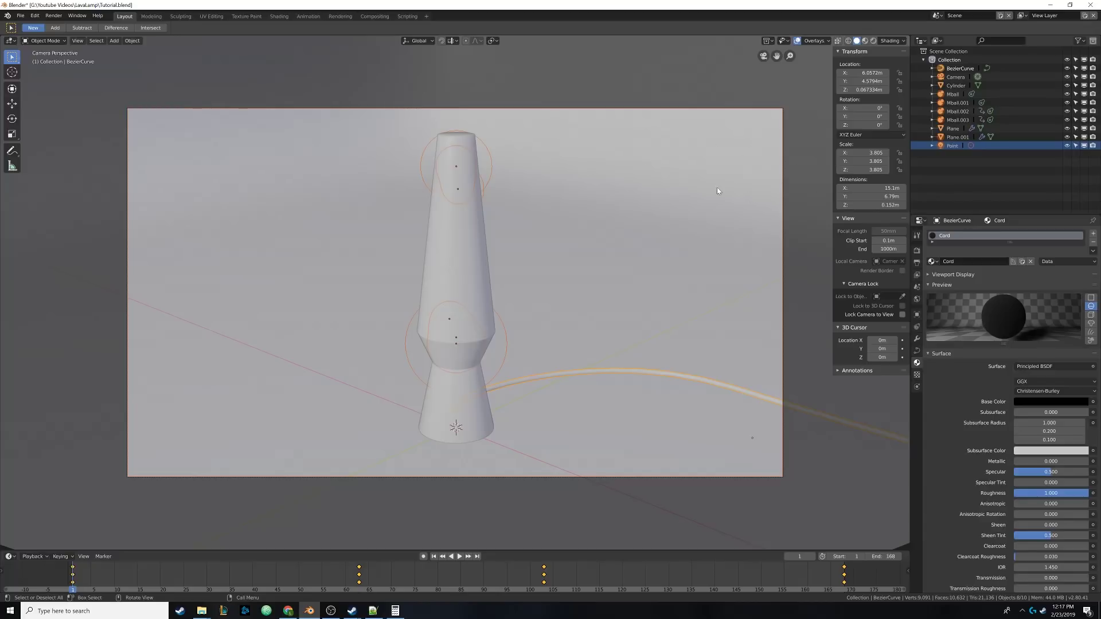
key("alt+a")
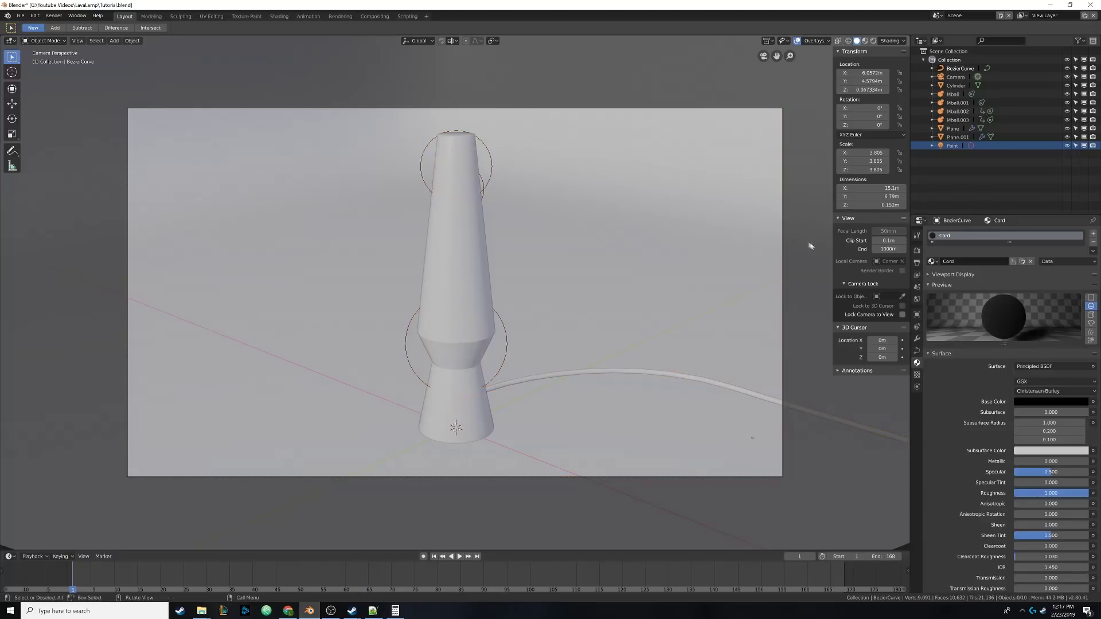
Step: Set the output resolution's X value to 1080 px to give a square 1080 × 1080 frame
left_click(916, 263)
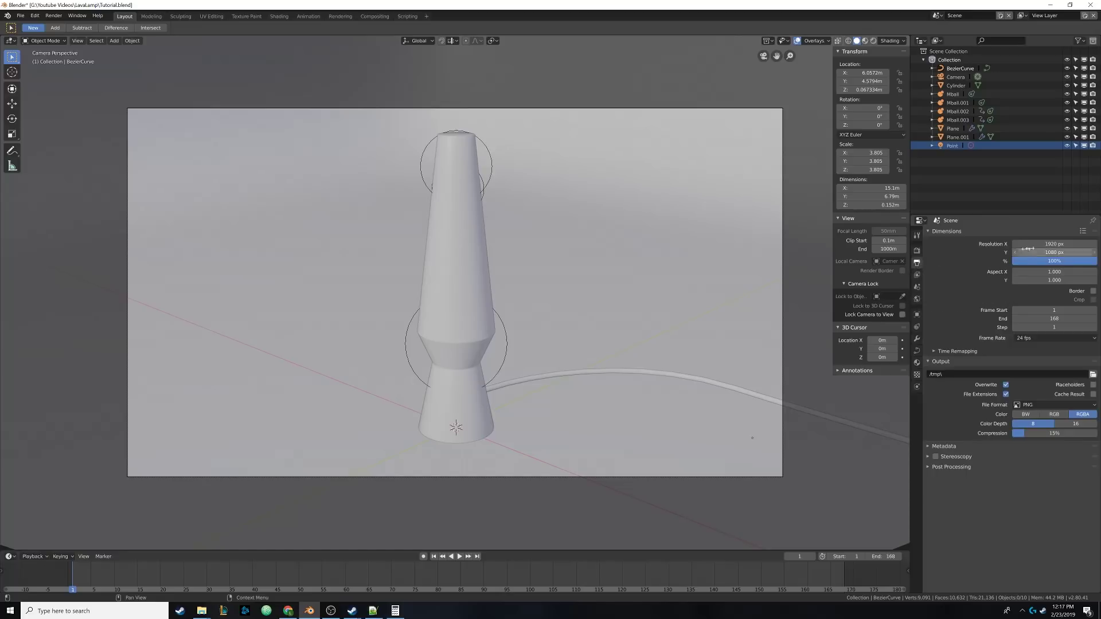
left_click(1049, 253)
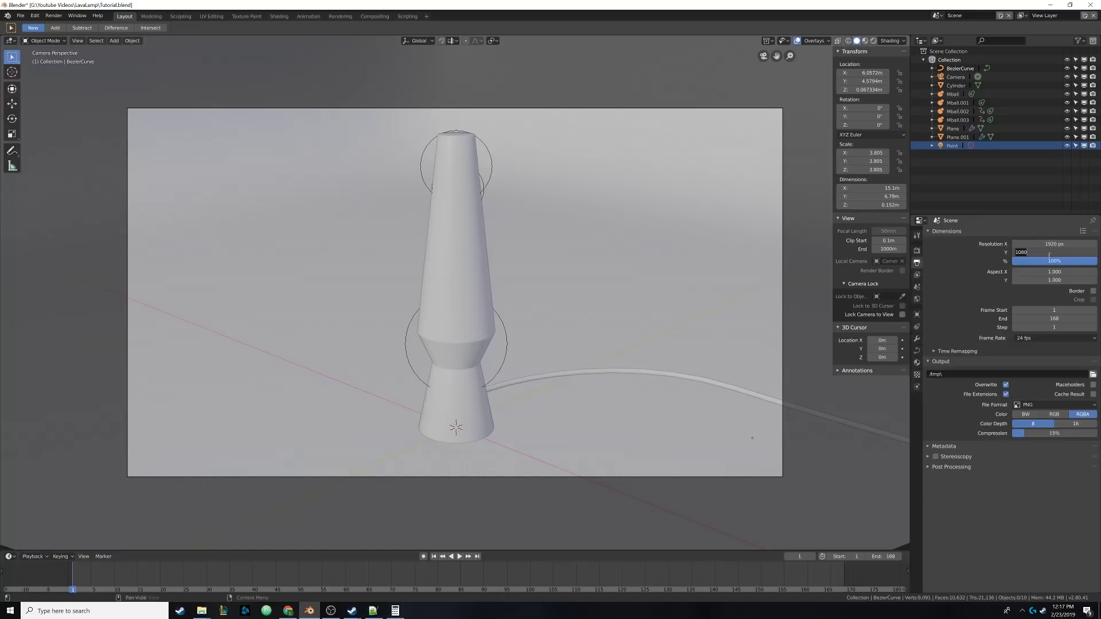
left_click(1058, 242)
type("1080")
key("Return")
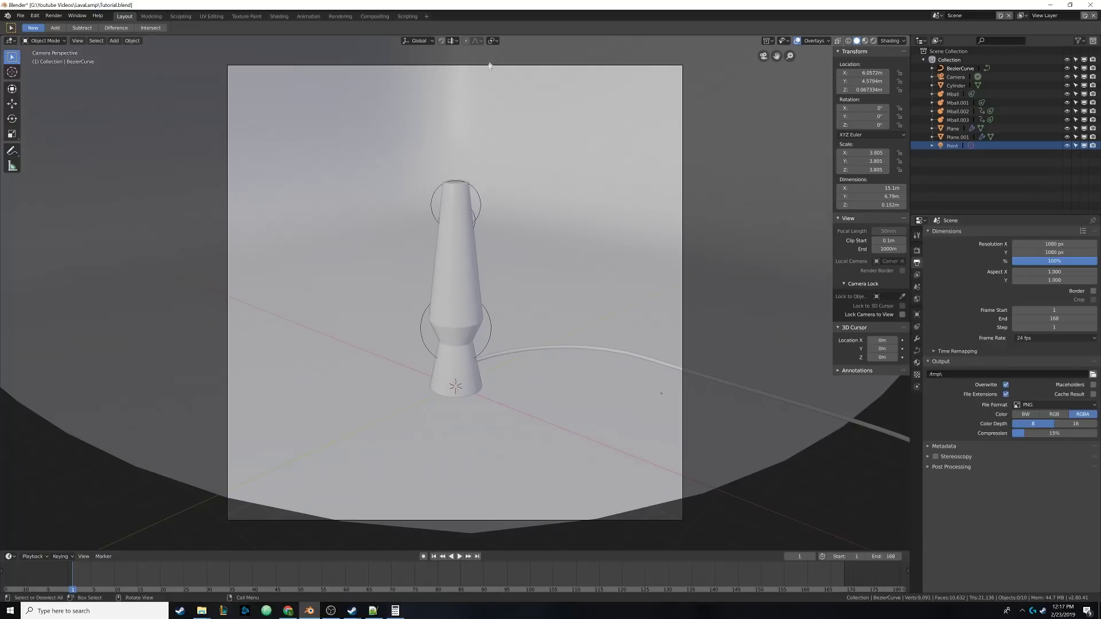
Step: Temporarily lock the camera to the view and reframe it closer so the lamp fills most of the square frame's height
left_click(490, 67)
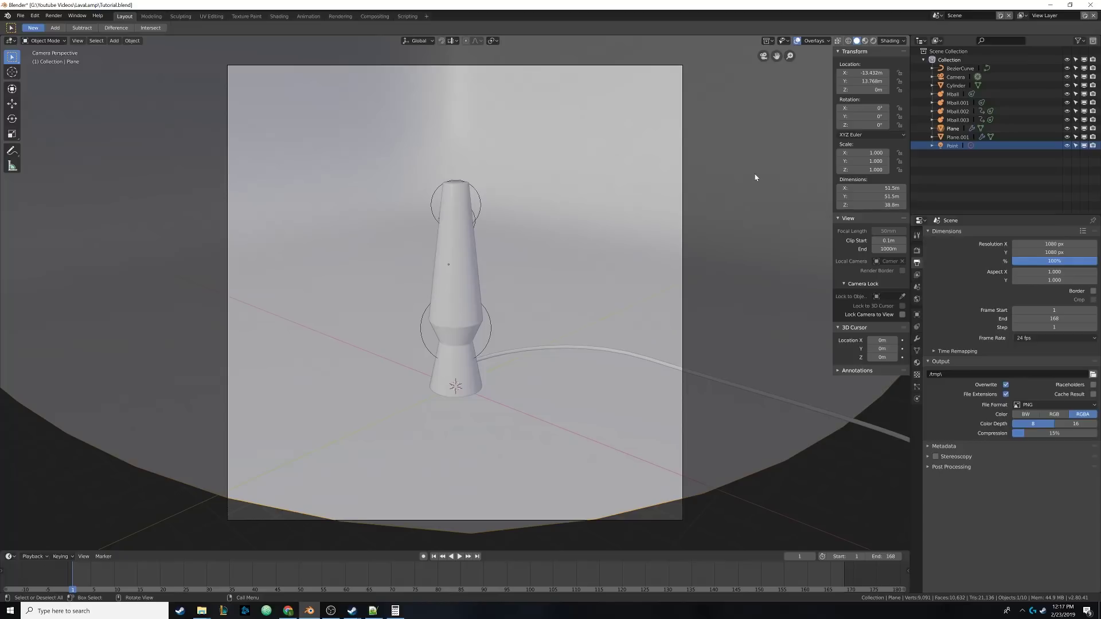
left_click(902, 315)
scroll(477, 355, "up", 4)
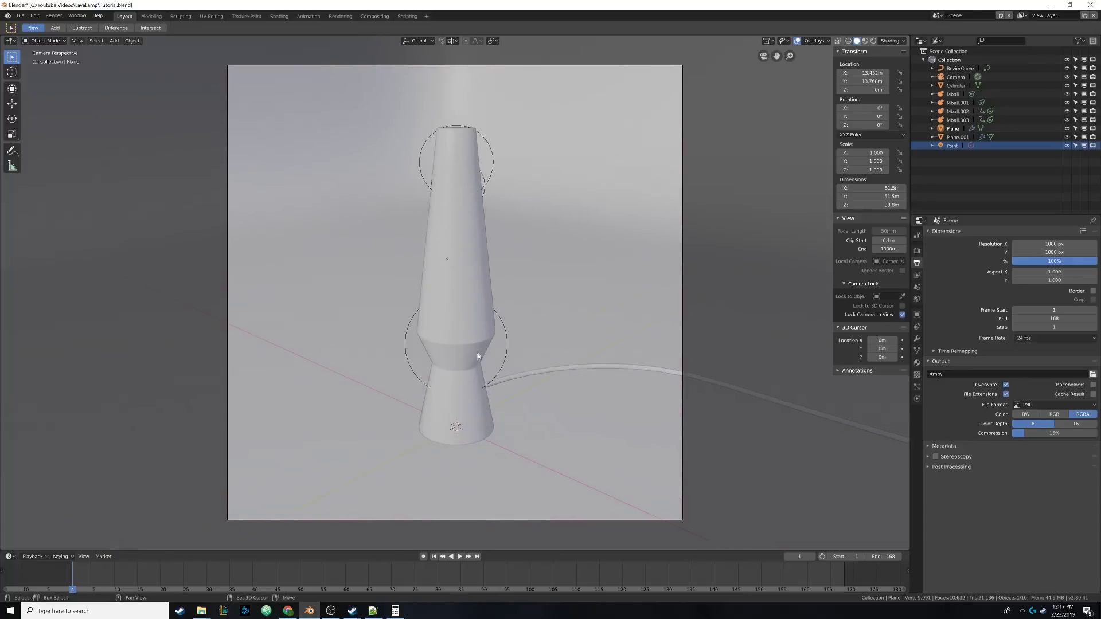
middle_click_drag(477, 346, 473, 353)
left_click(902, 315)
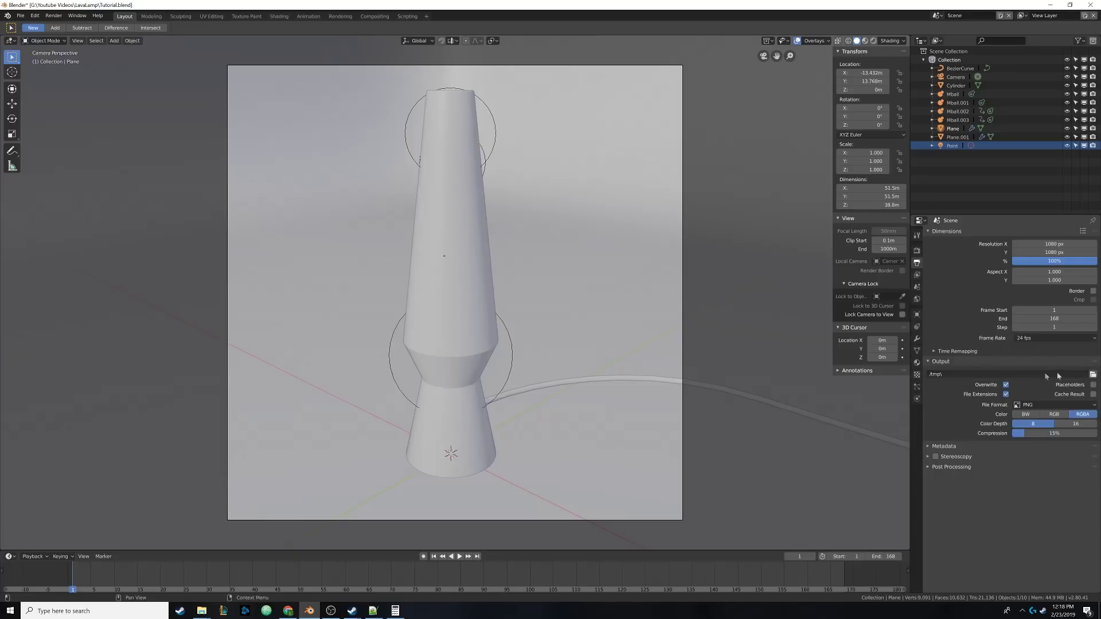
Step: Create a folder named Tutorial Output inside the LavaLamp folder and set it as the render output path
left_click(1092, 375)
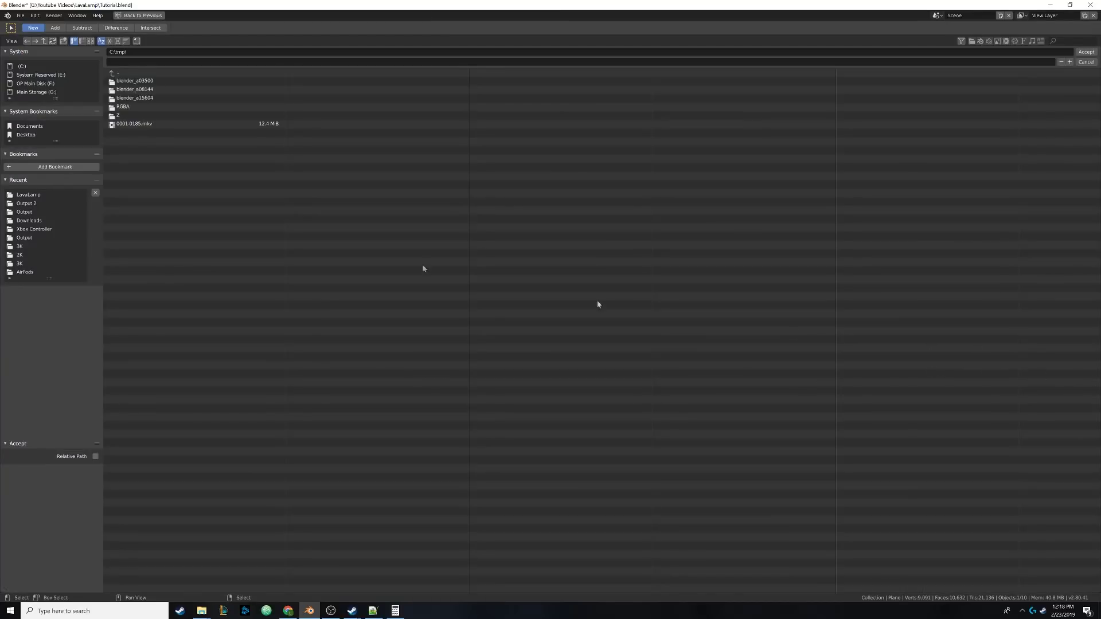
left_click(30, 195)
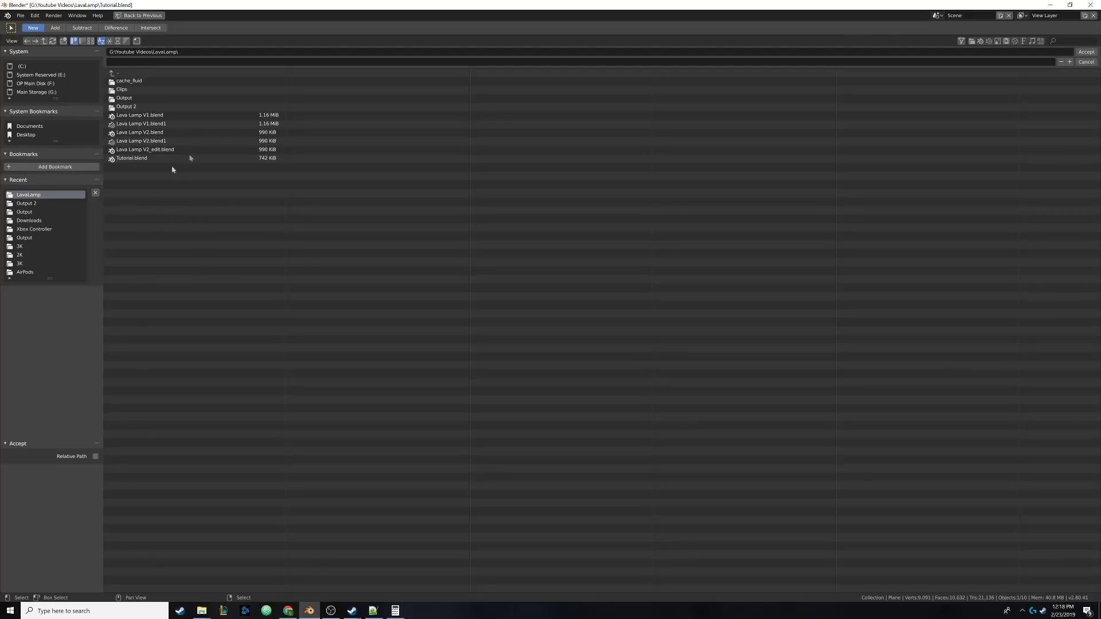
left_click(63, 41)
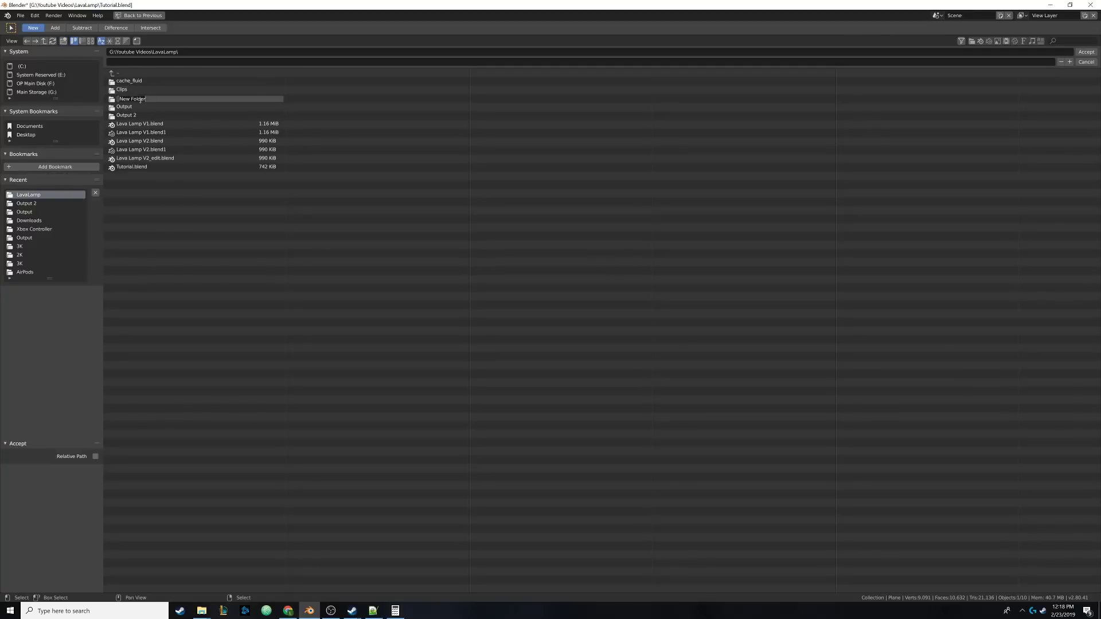
type("Tutorial Output")
key("Return")
left_click(147, 115)
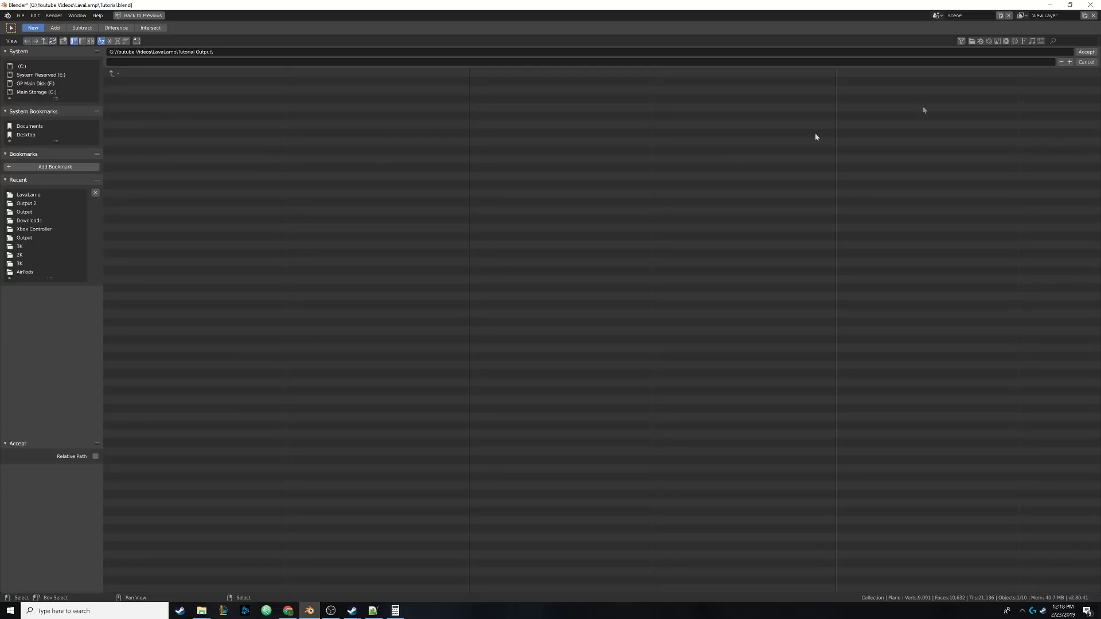
left_click(1086, 51)
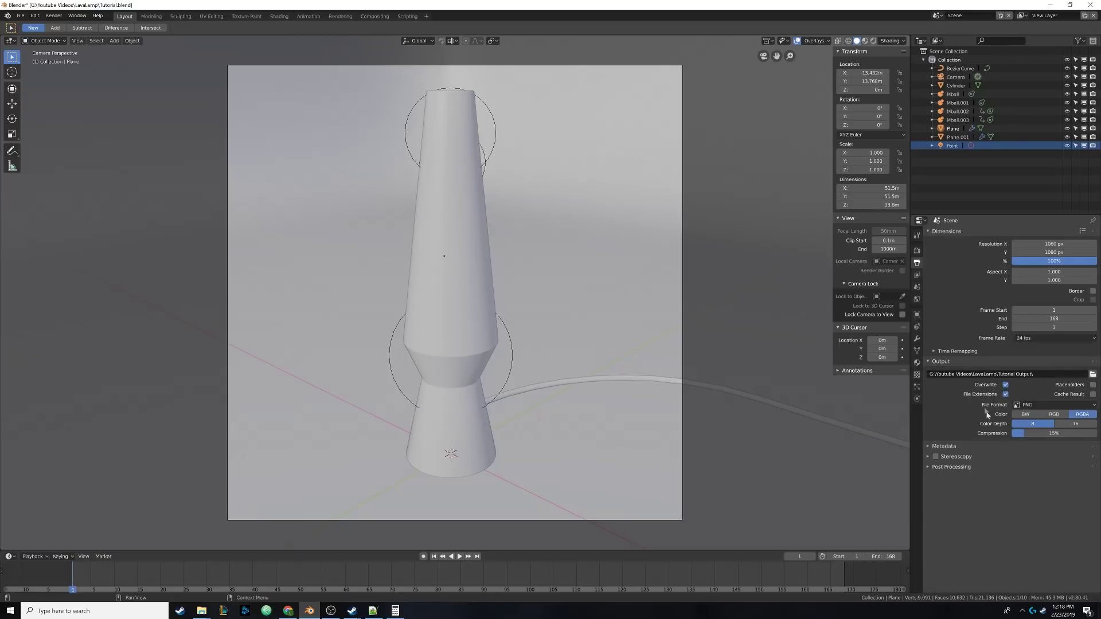
Step: Set the render output's file format to JPEG
left_click(1045, 408)
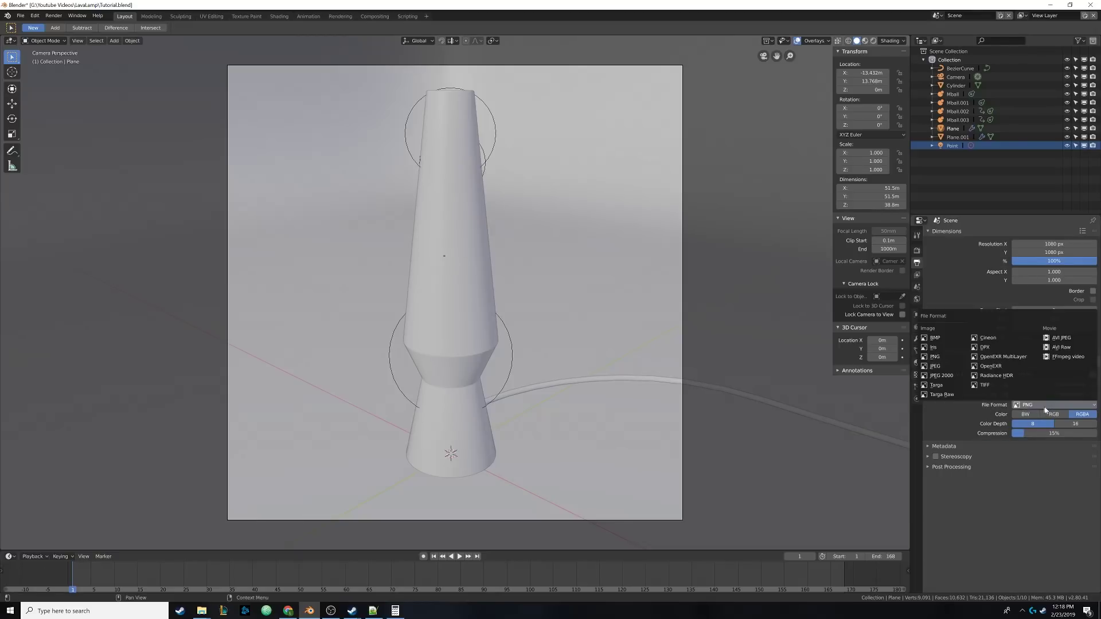
left_click(934, 366)
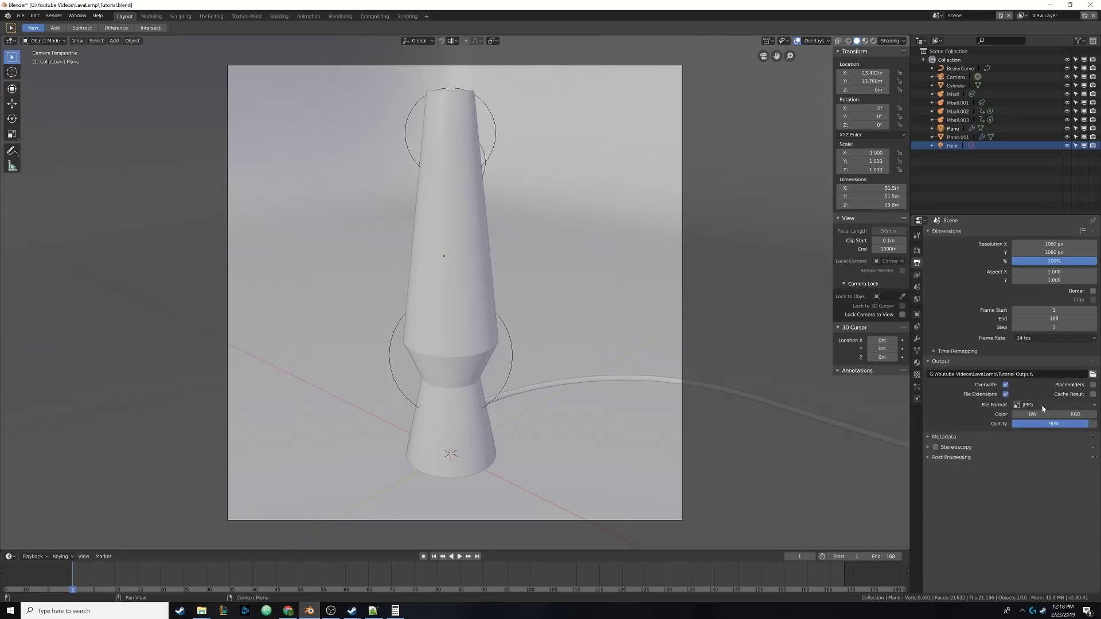
left_click(1039, 407)
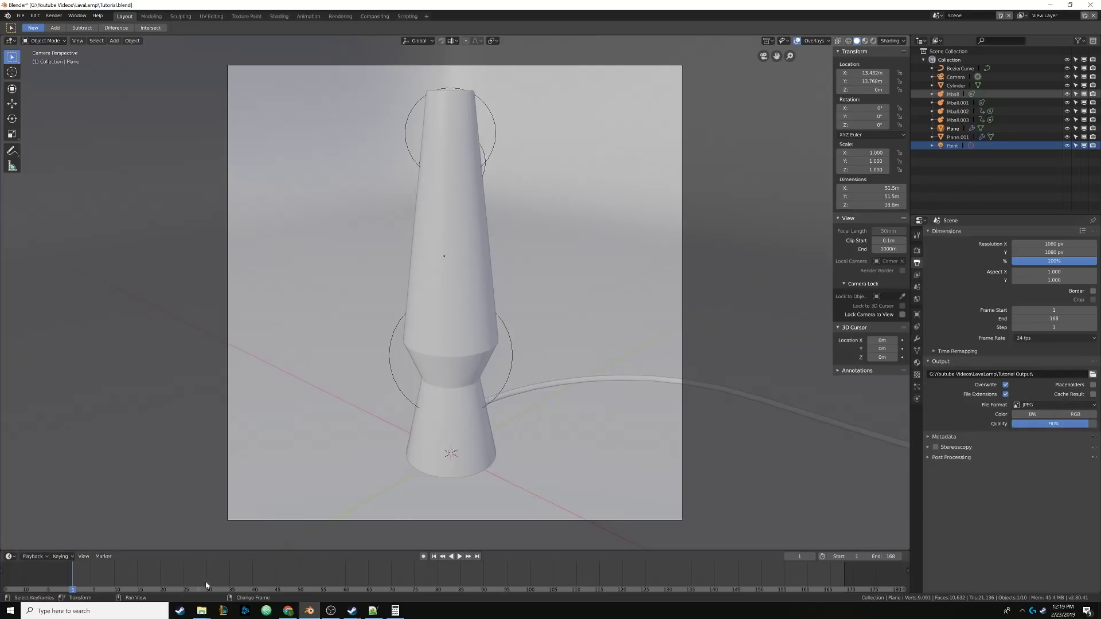
Step: Switch to File Explorer, examine the rendered frame sequence in LavaLamp's Output 2 folder, and return to Blender
mouse_move(201, 611)
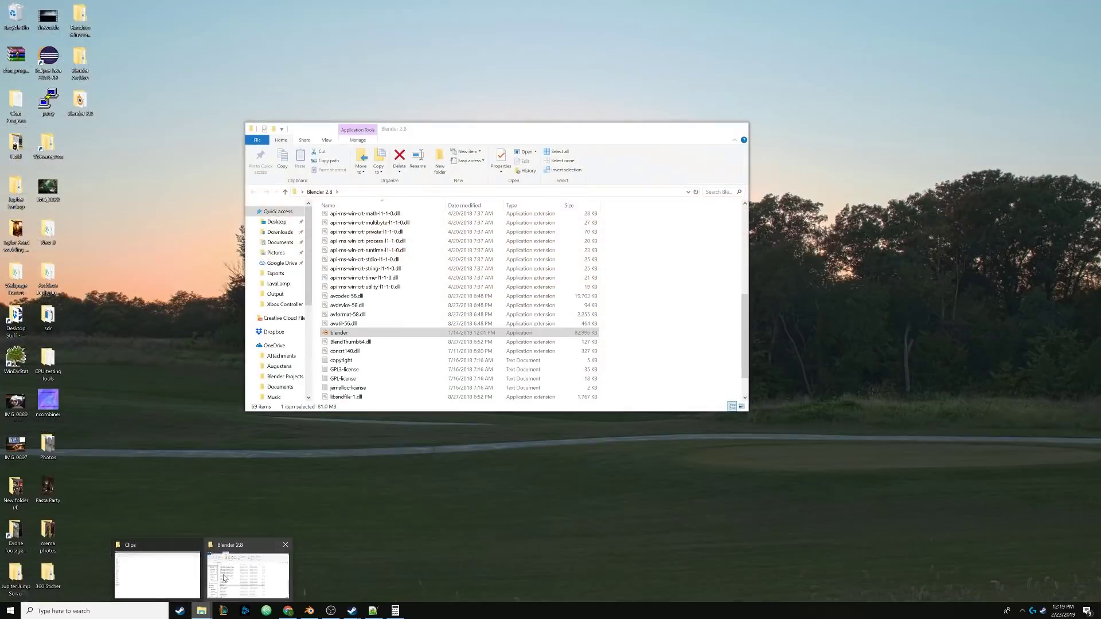
left_click(167, 579)
left_click(163, 68)
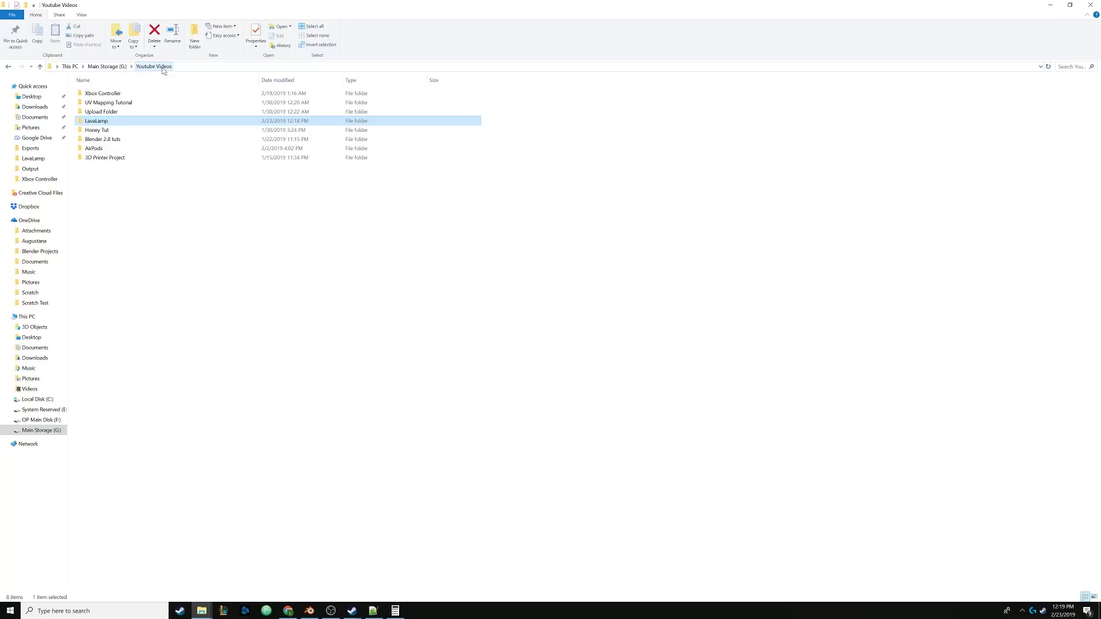
double_click(99, 121)
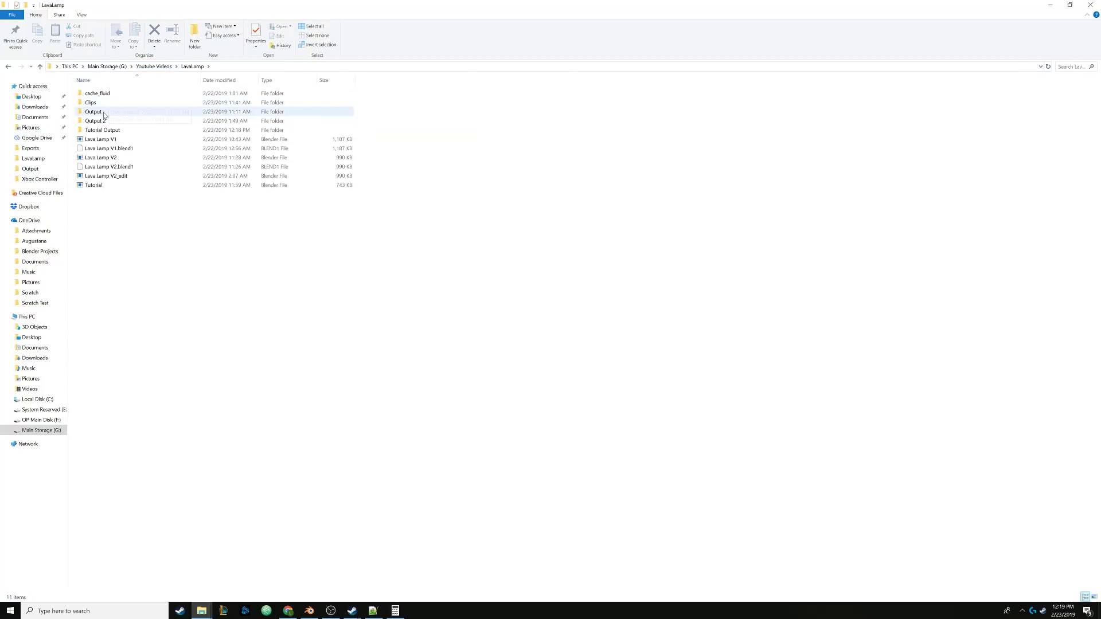
double_click(107, 120)
scroll(474, 251, "down", 20)
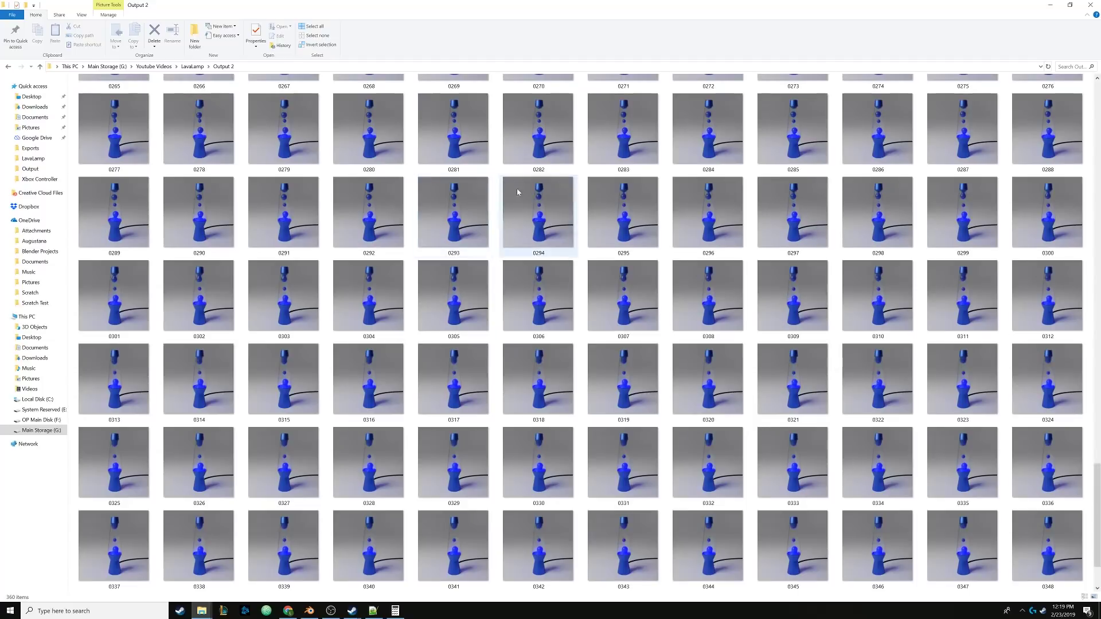
scroll(517, 188, "down", 2)
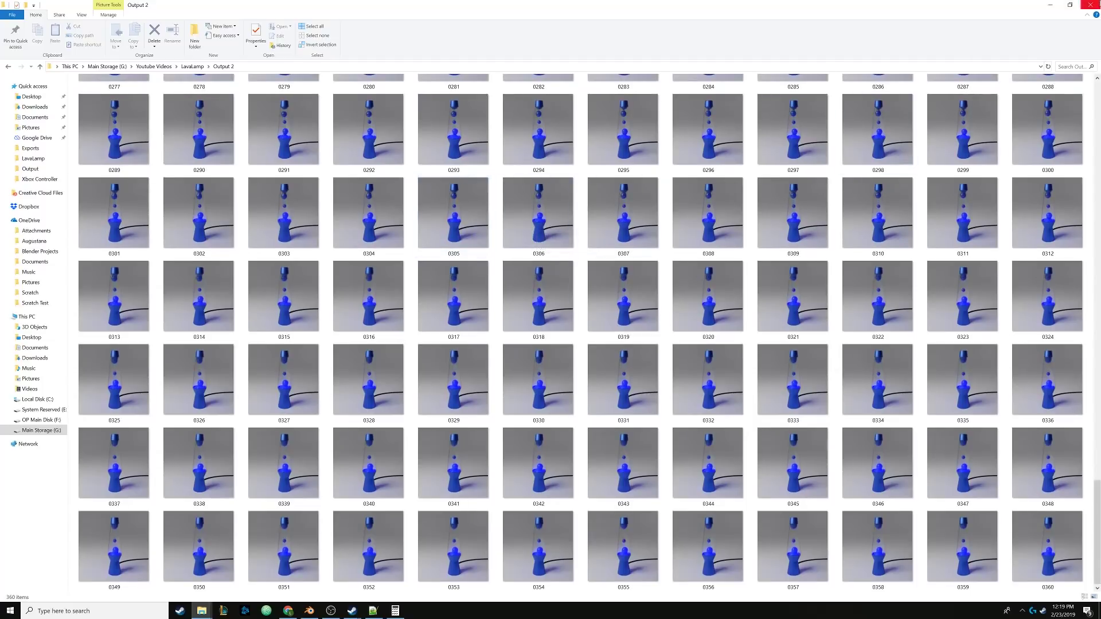
key("alt+Tab")
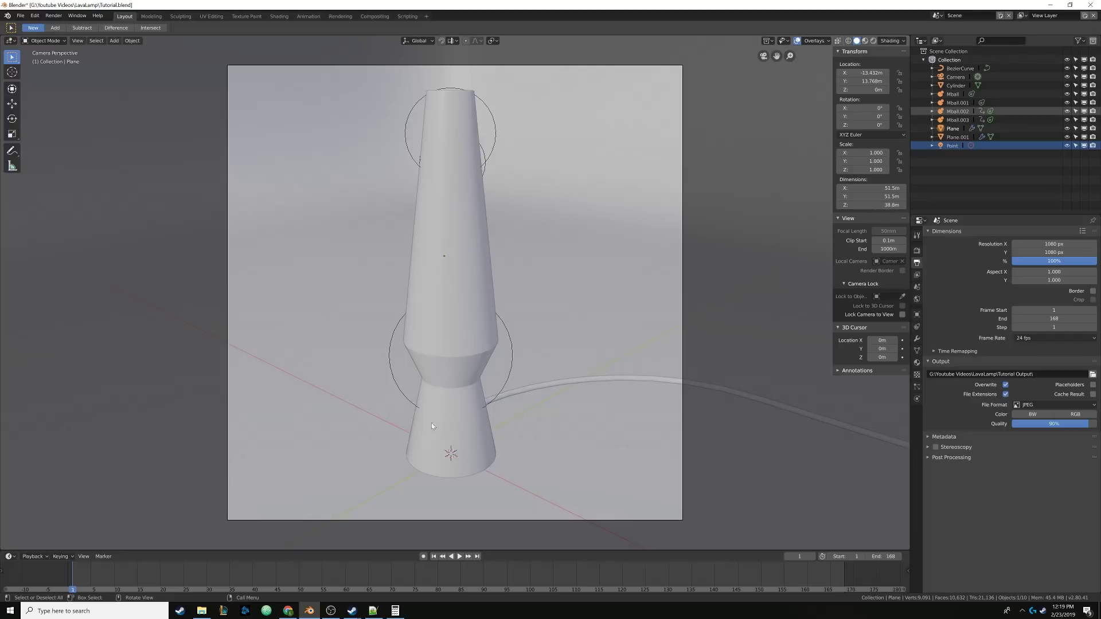
Step: Render a still image of the current frame as a test and close the render window before it completes
left_click(54, 15)
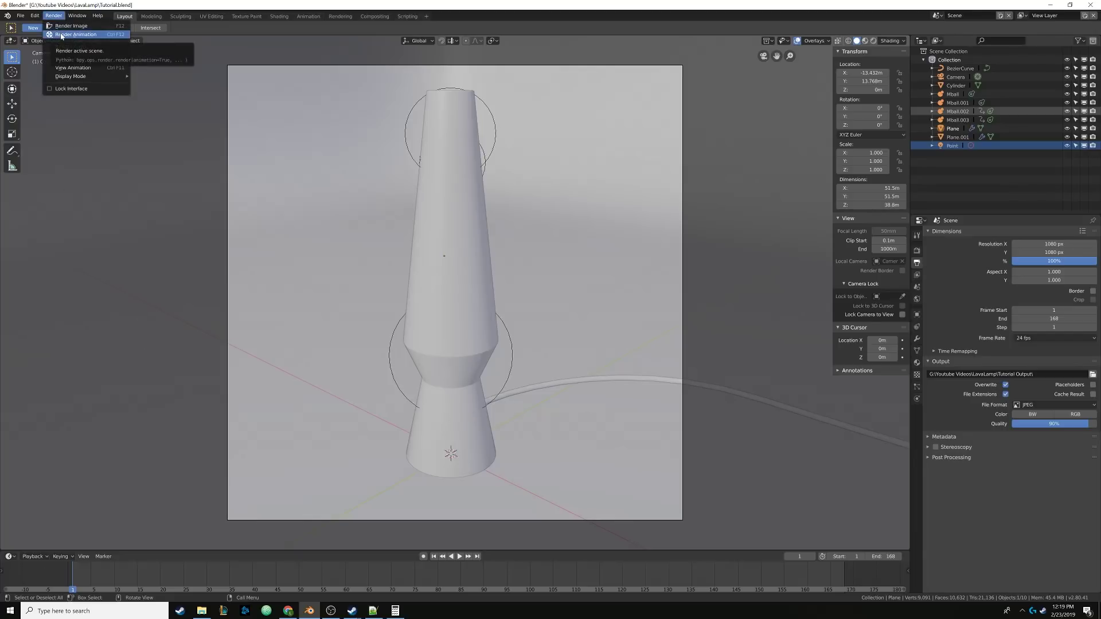
left_click(54, 16)
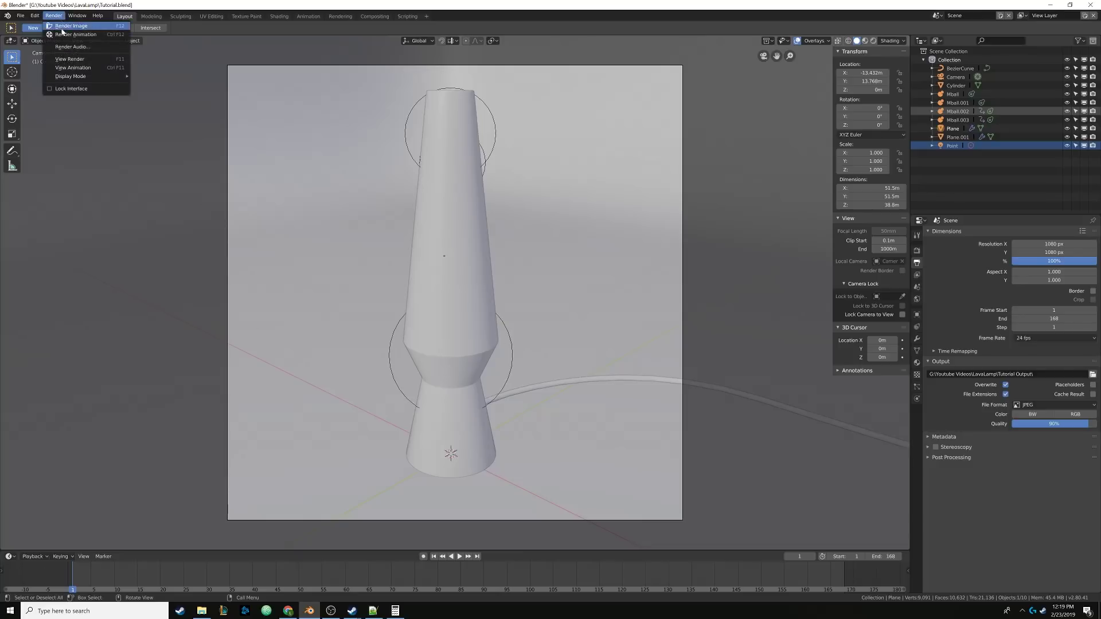
left_click(66, 26)
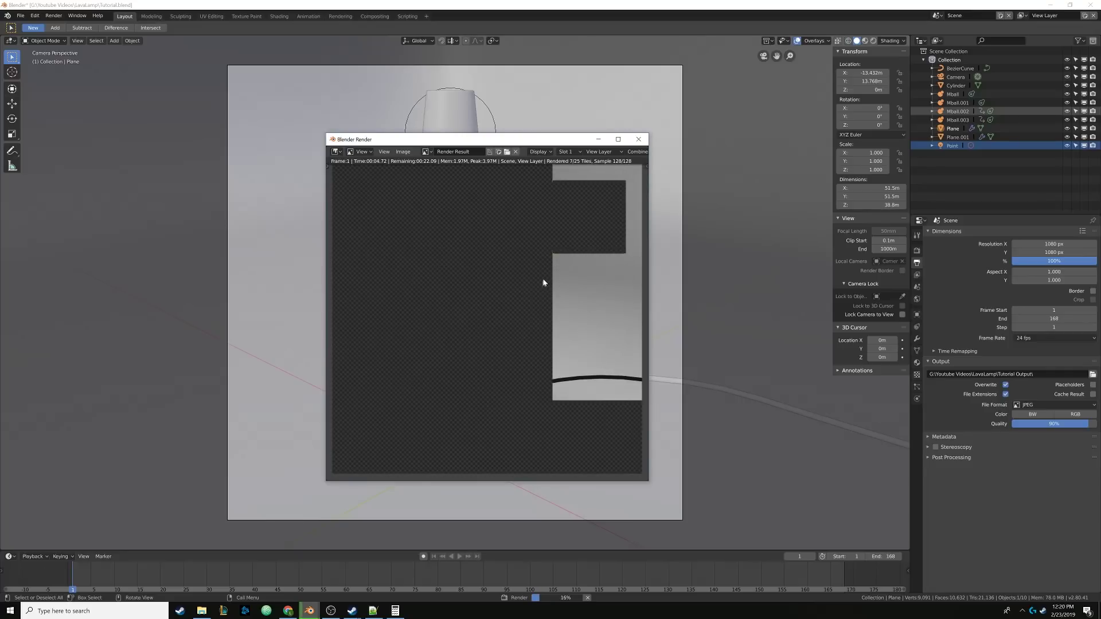
left_click(638, 139)
Step: Select the power cord, try a test render with the Point light's render visibility disabled, and close the render window
middle_click_drag(628, 295, 575, 310)
scroll(576, 310, "down", 6)
scroll(574, 309, "up", 1)
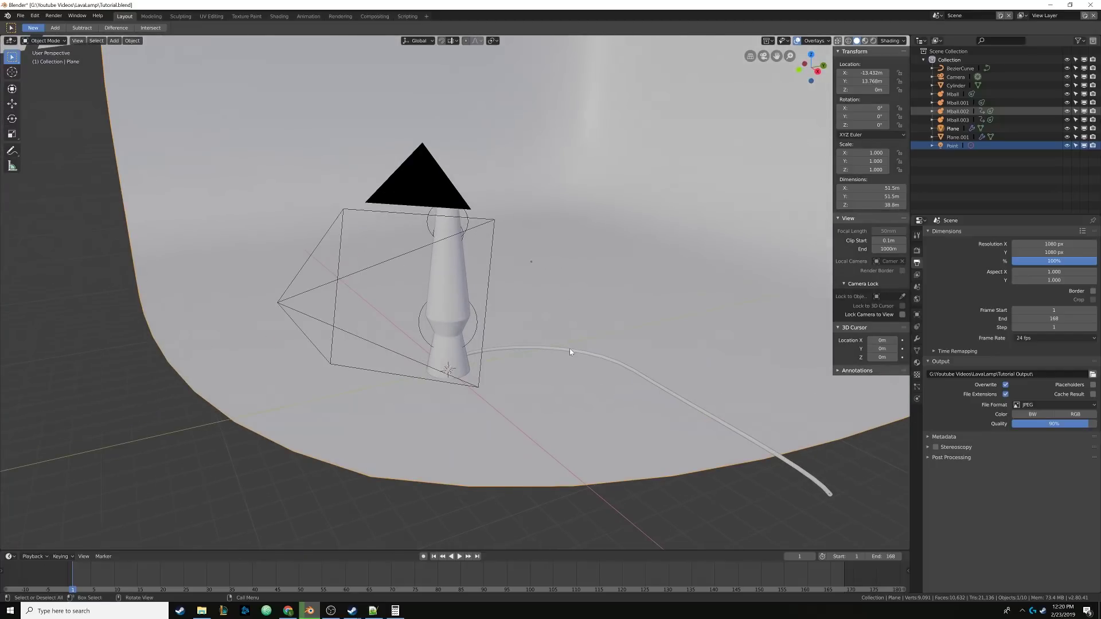
left_click(568, 352)
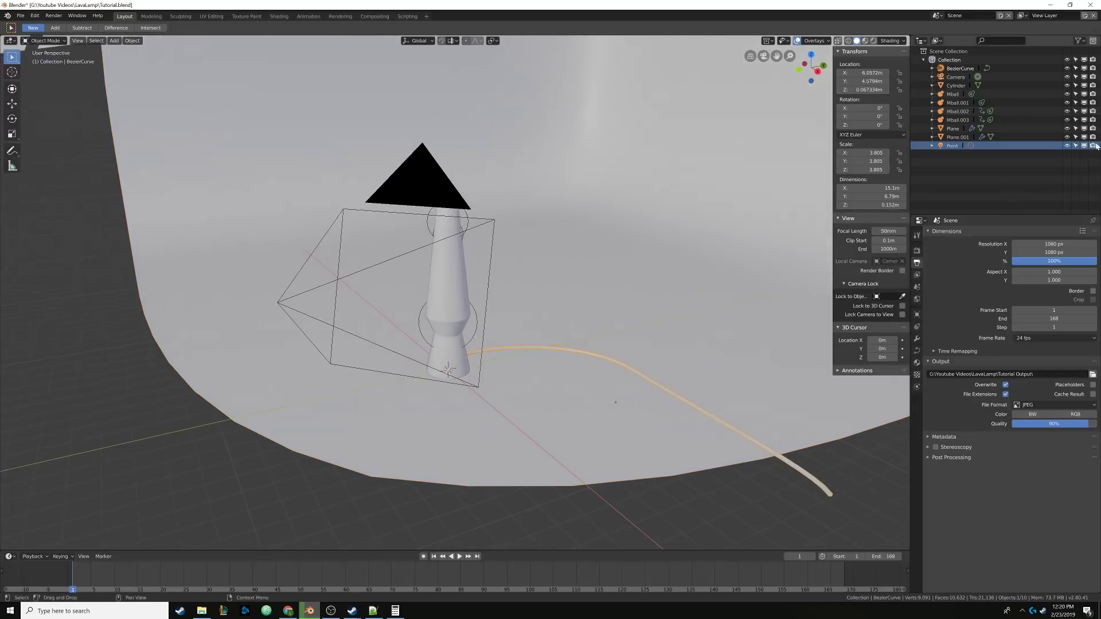
left_click(53, 15)
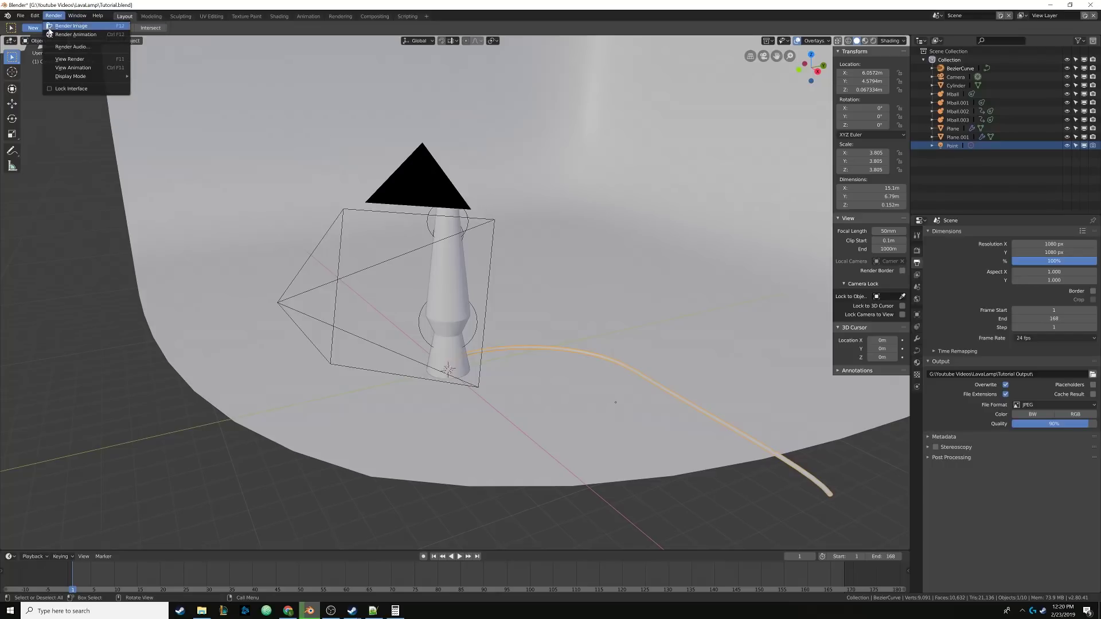
left_click(75, 26)
left_click_drag(94, 6, 353, 81)
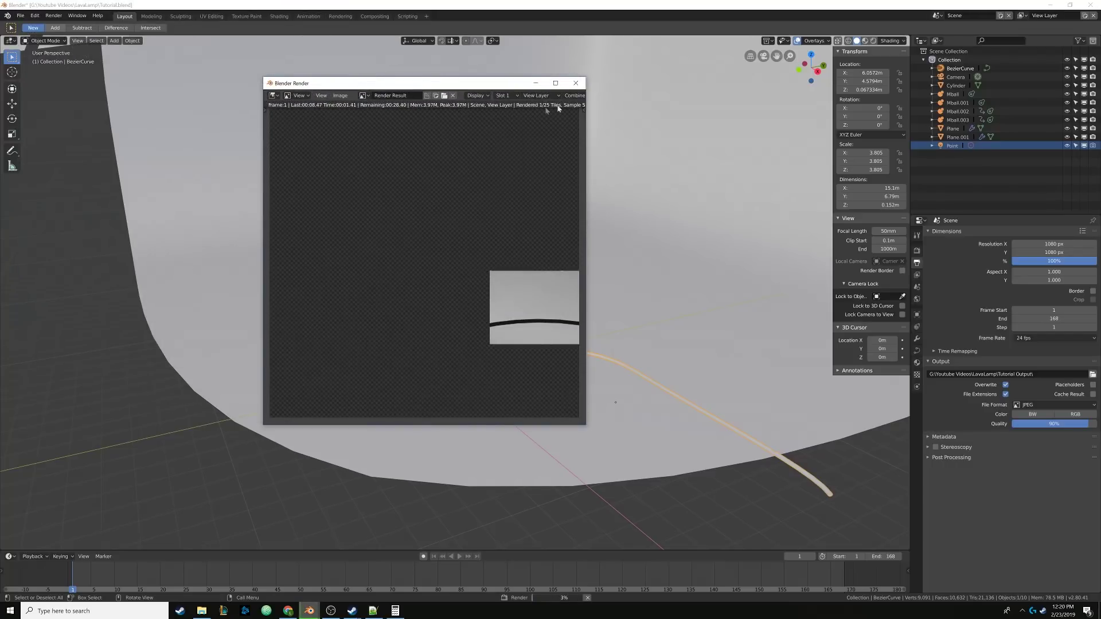
left_click(581, 83)
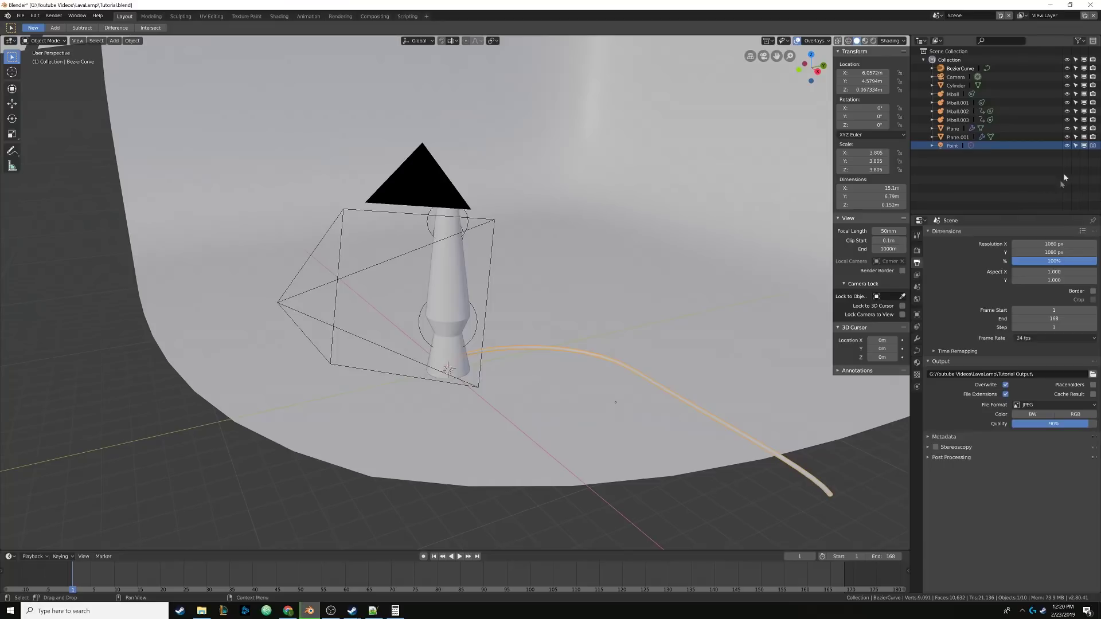
Step: Disable the power cord's render visibility, render a test image without it, and close the render window
left_click(631, 362)
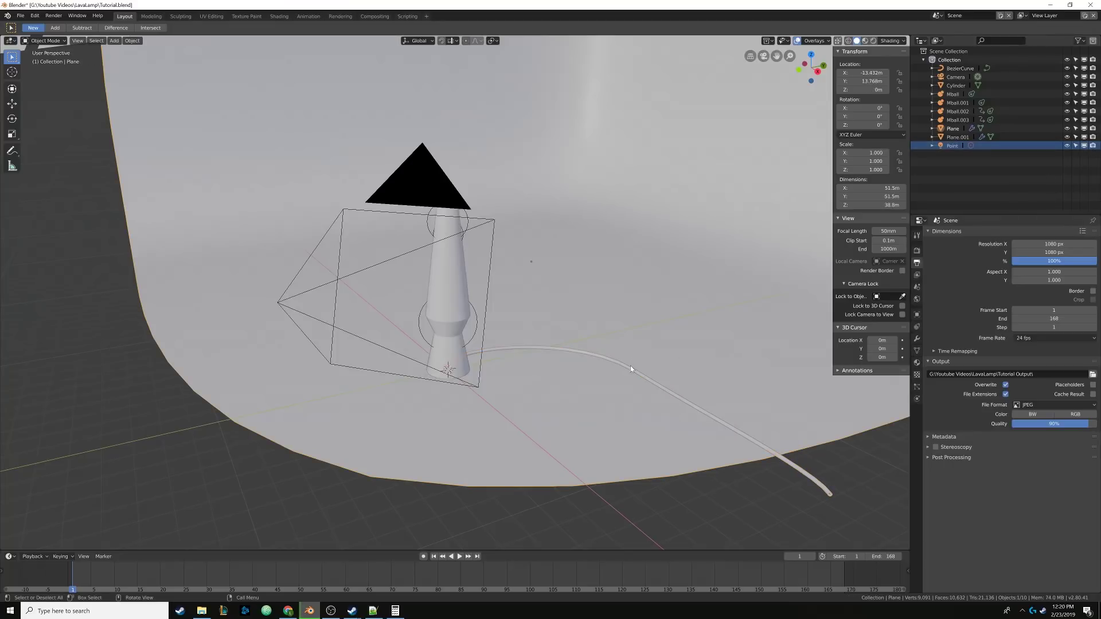
left_click(631, 365)
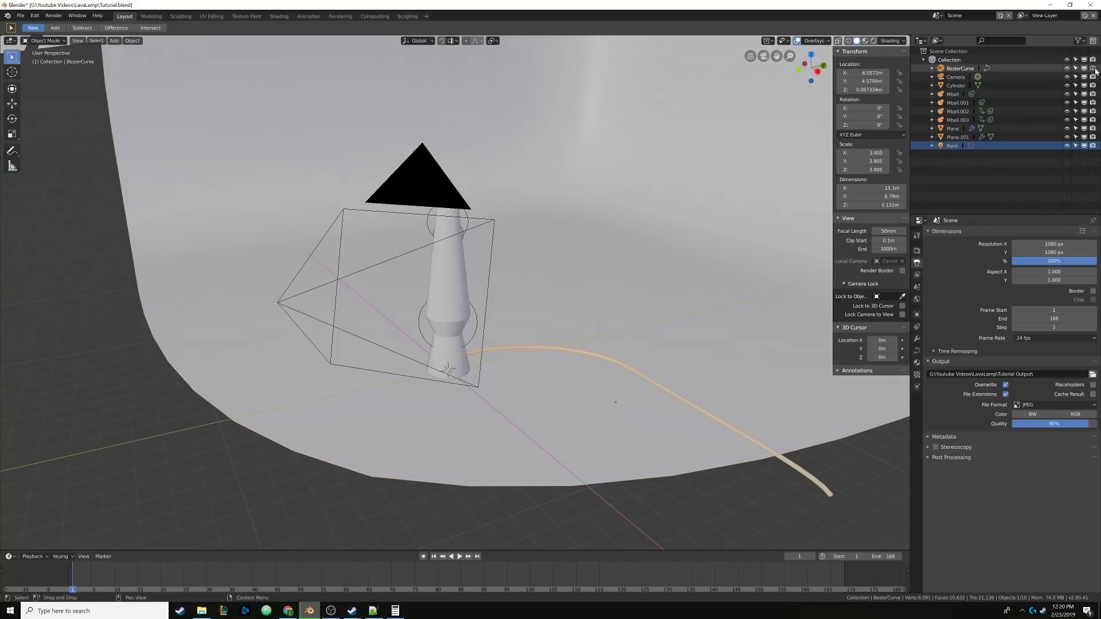
left_click(54, 16)
left_click(76, 28)
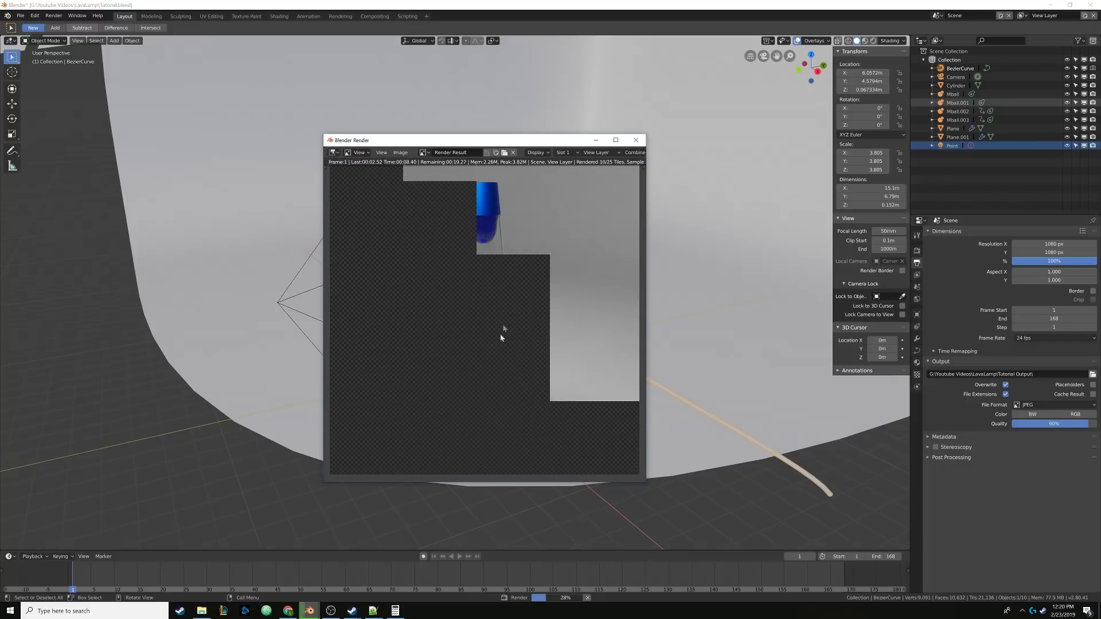
left_click(635, 140)
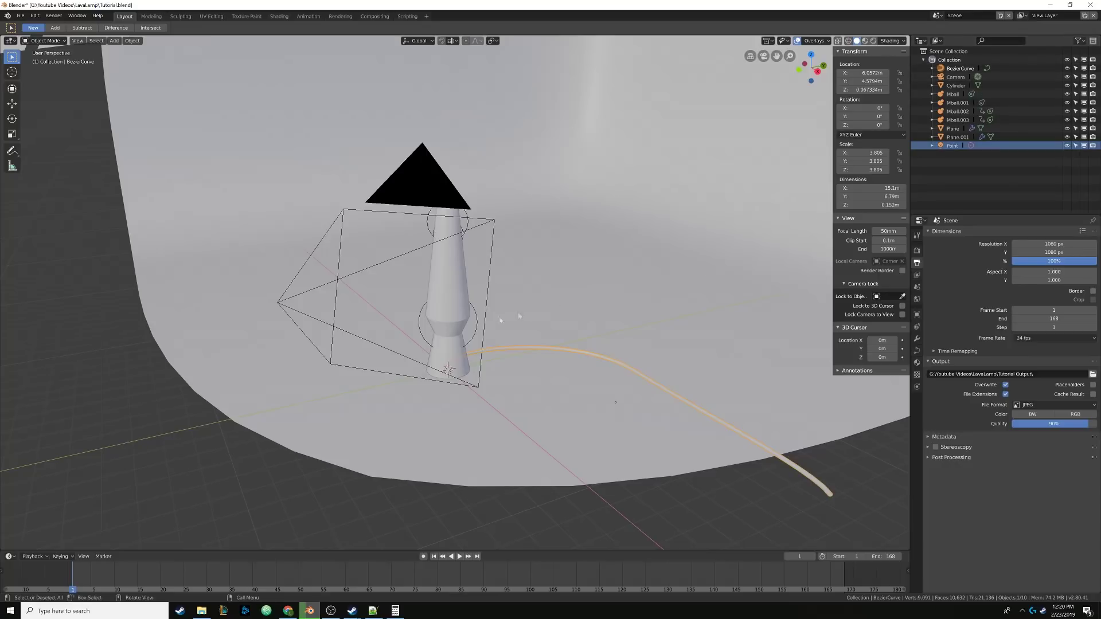
Step: Examine the power cord up close from several angles in solid shading
scroll(558, 322, "down", 4)
middle_click_drag(559, 322, 543, 308)
scroll(548, 313, "up", 2)
scroll(543, 312, "up", 2)
middle_click_drag(668, 305, 511, 259)
key("z")
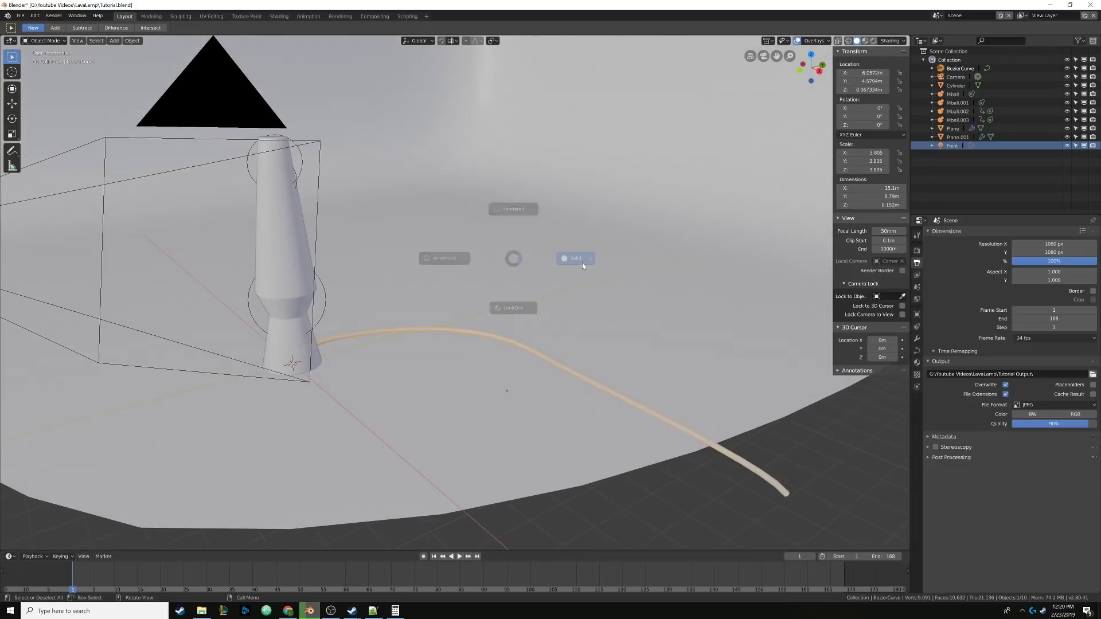
left_click(573, 258)
scroll(556, 241, "up", 8)
scroll(556, 255, "down", 5)
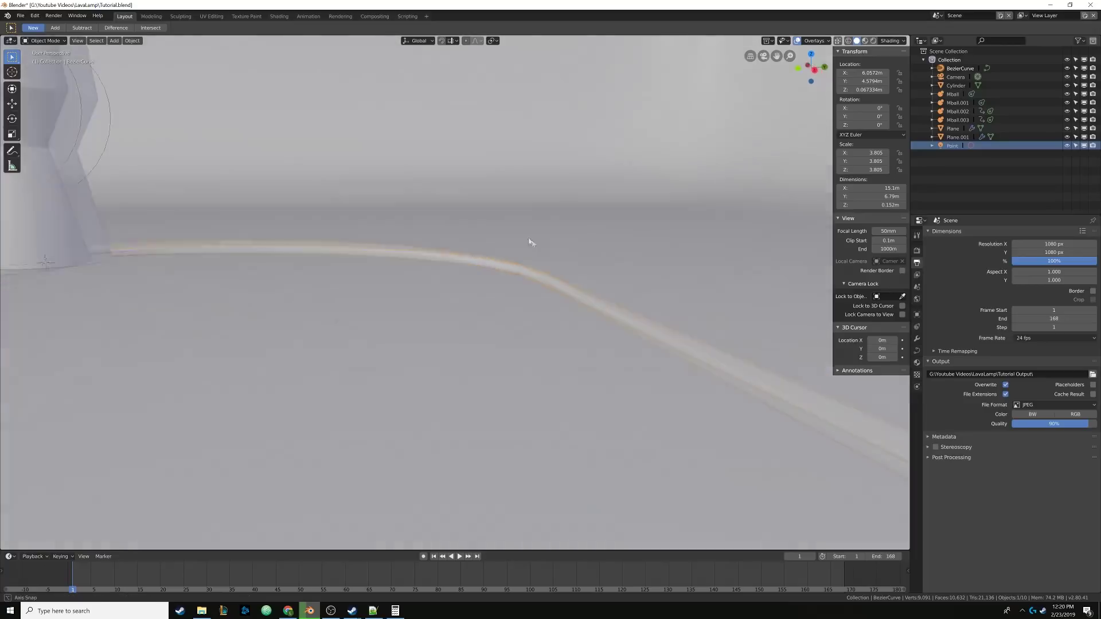
middle_click_drag(556, 255, 576, 300)
scroll(544, 286, "up", 4)
scroll(543, 286, "down", 4)
Step: Switch the viewport to wireframe shading and set the power cord curve's preview resolution U to 19
key("z")
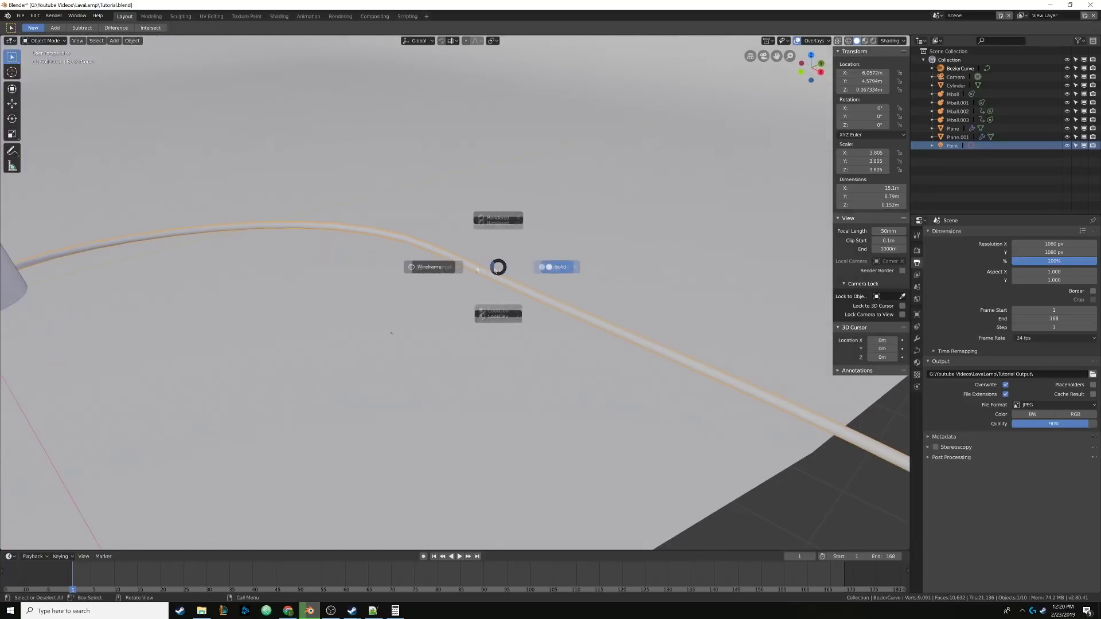
left_click(484, 268)
middle_click_drag(484, 268, 435, 268)
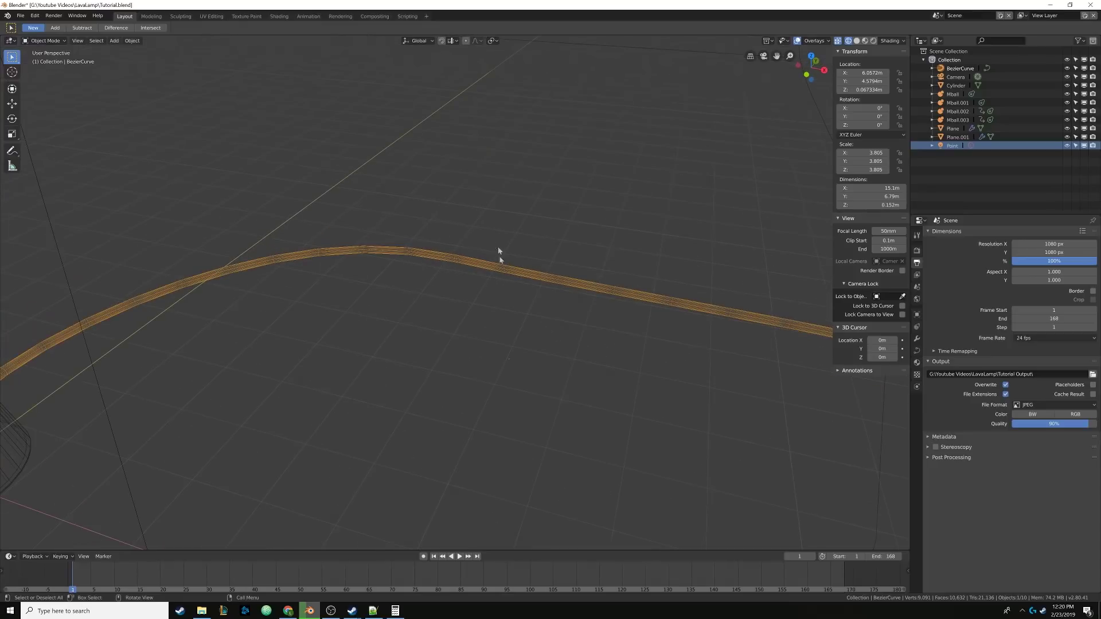
left_click(917, 350)
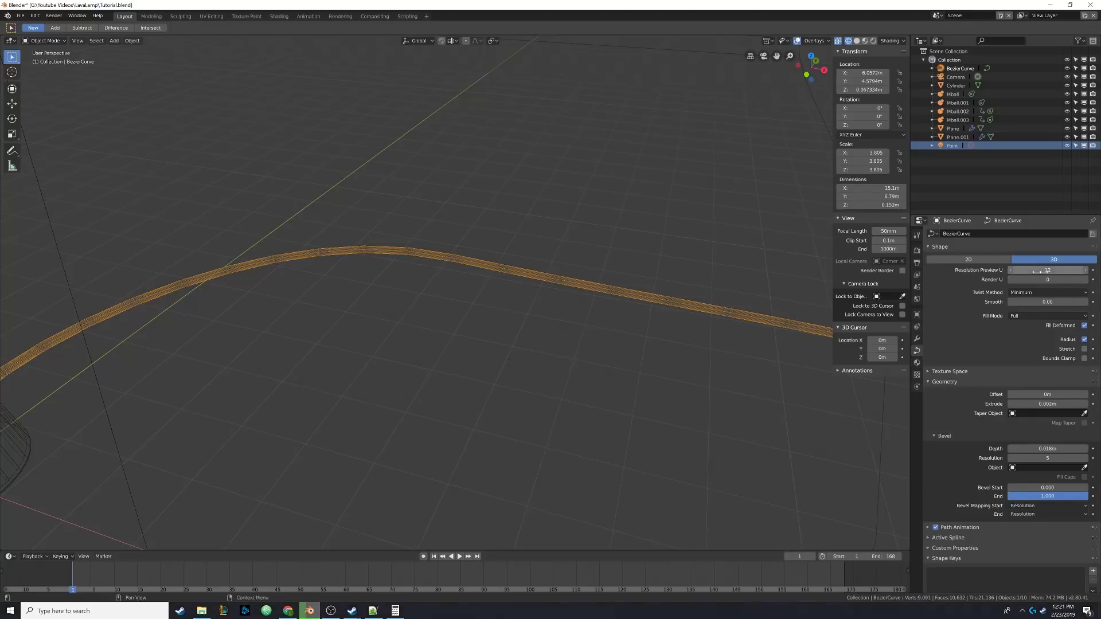
left_click_drag(1078, 274, 1097, 274)
scroll(489, 291, "down", 3)
middle_click_drag(486, 289, 427, 275)
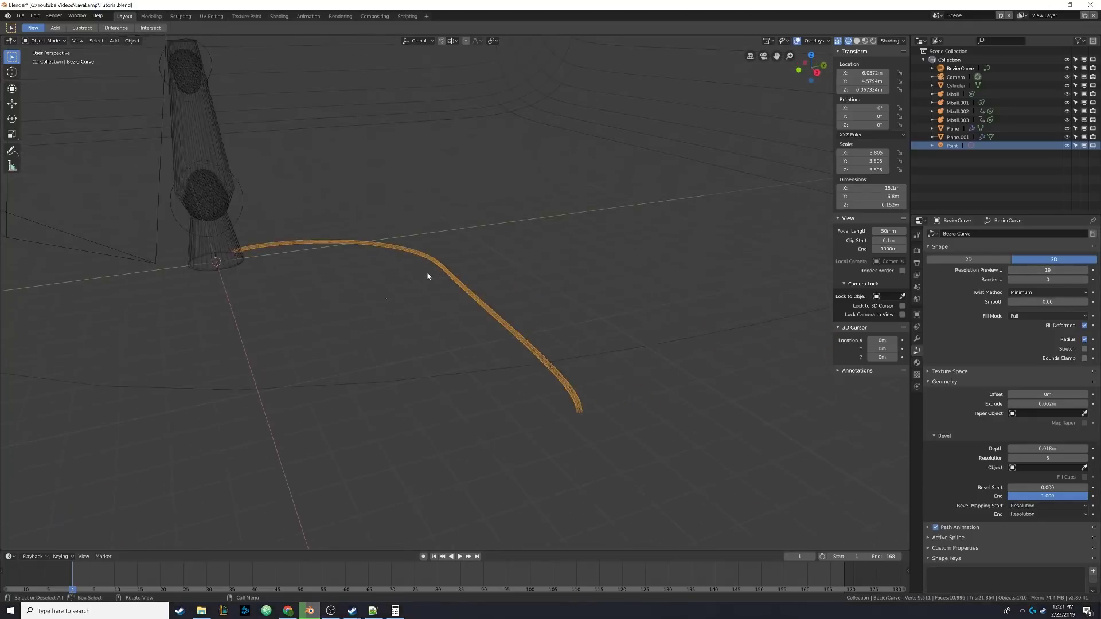
Step: Return the viewport to solid shading and set the Cycles render samples to 300
scroll(425, 278, "down", 3)
middle_click_drag(418, 229, 510, 309)
scroll(504, 302, "down", 4)
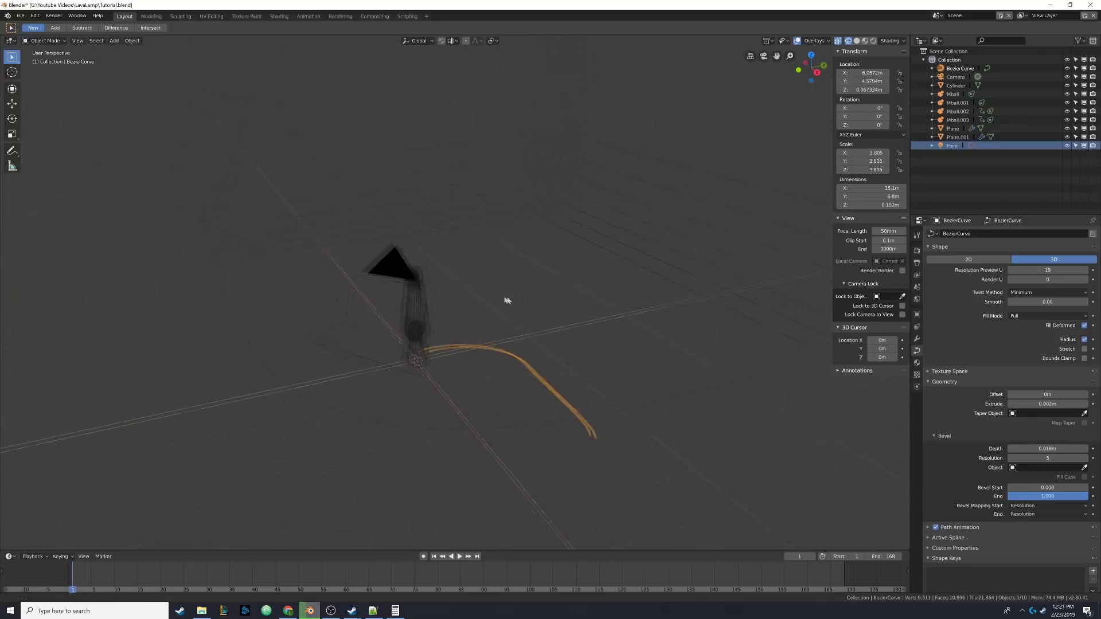
left_click(916, 251)
key("z")
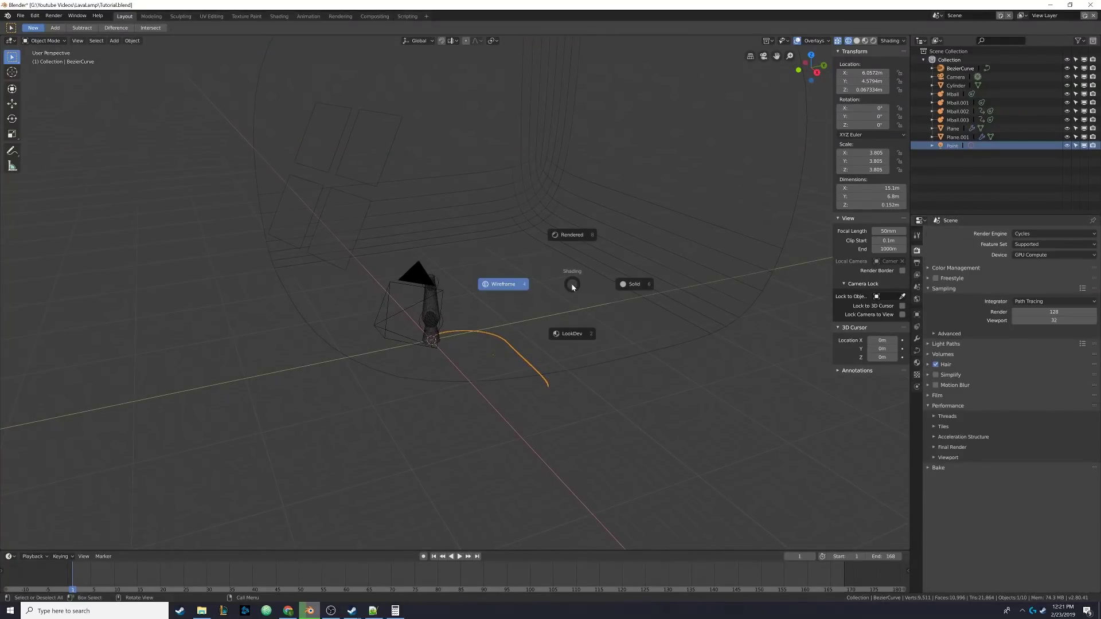
left_click(629, 285)
scroll(601, 317, "up", 3)
middle_click_drag(583, 283, 630, 286)
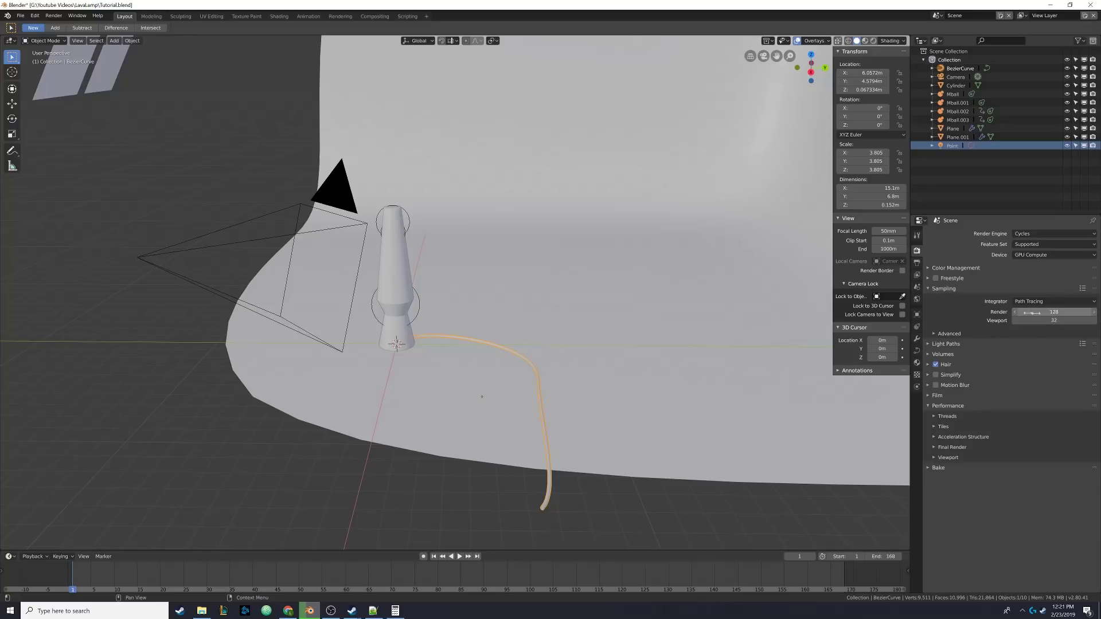
left_click(1054, 312)
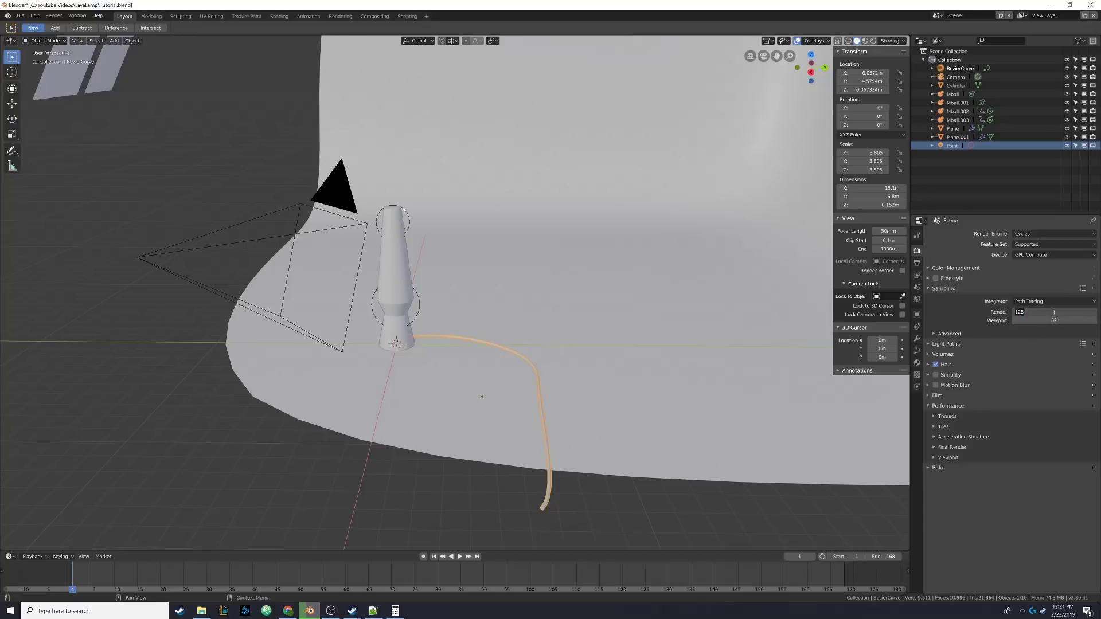
type("300")
key("Return")
Step: Enable denoising for the view layer
left_click(916, 276)
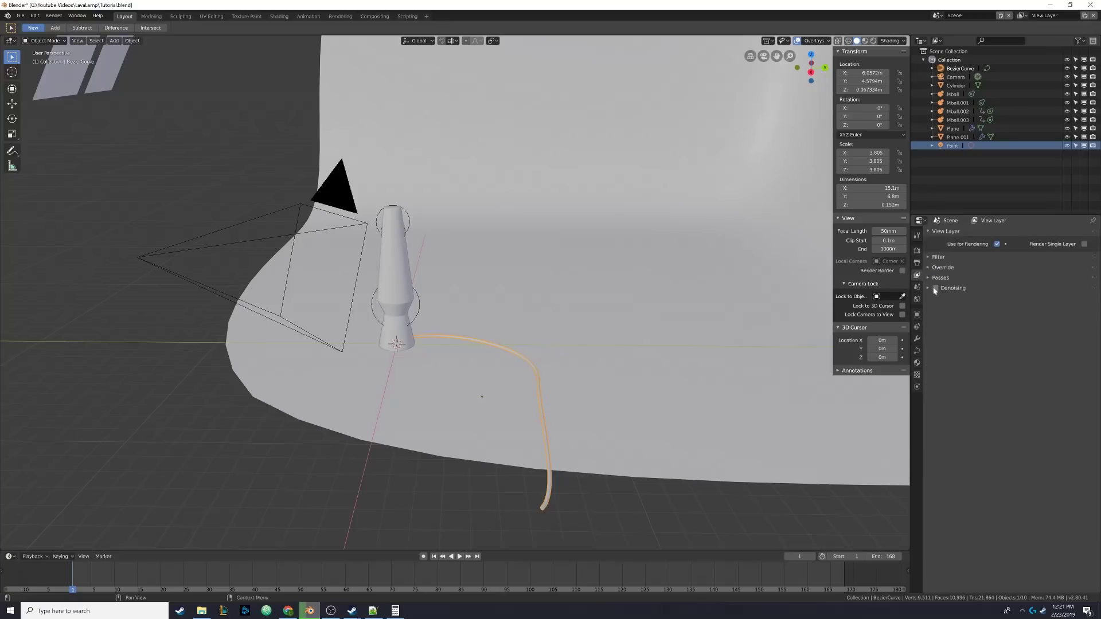
left_click(935, 289)
middle_click_drag(465, 300, 496, 301)
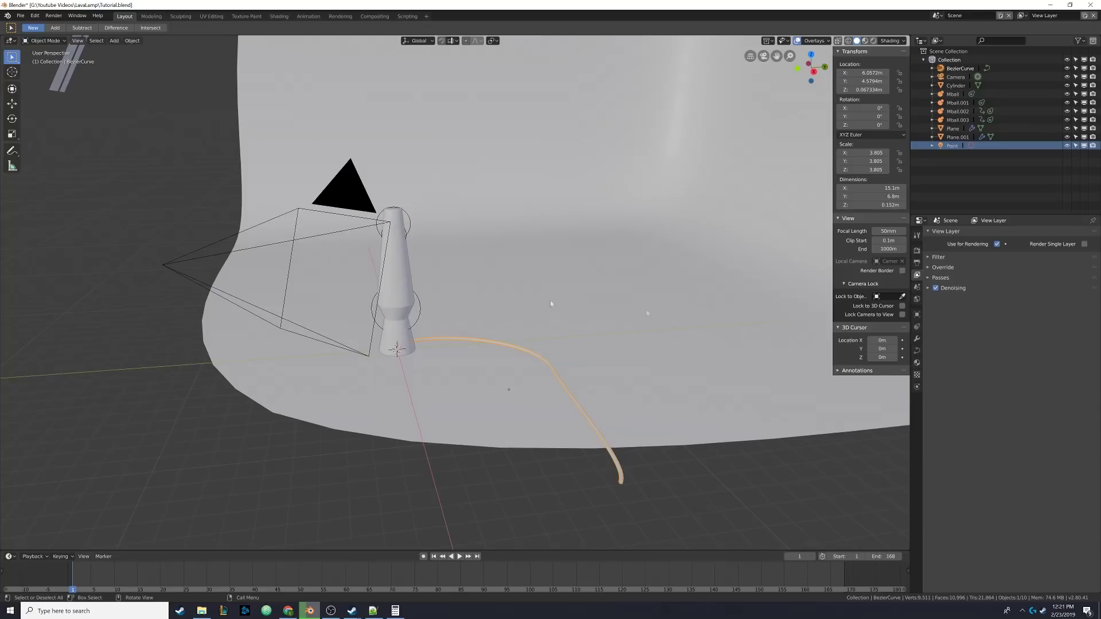
Step: Review the render sampling settings and the overall scene layout
left_click(916, 250)
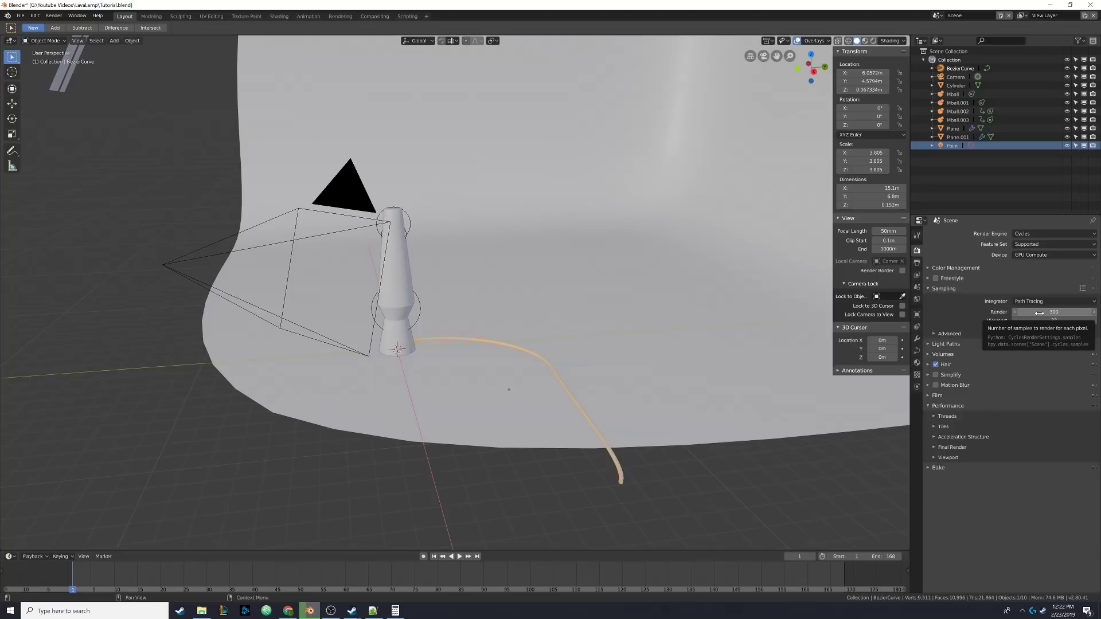
scroll(590, 289, "down", 5)
middle_click_drag(572, 320, 575, 325)
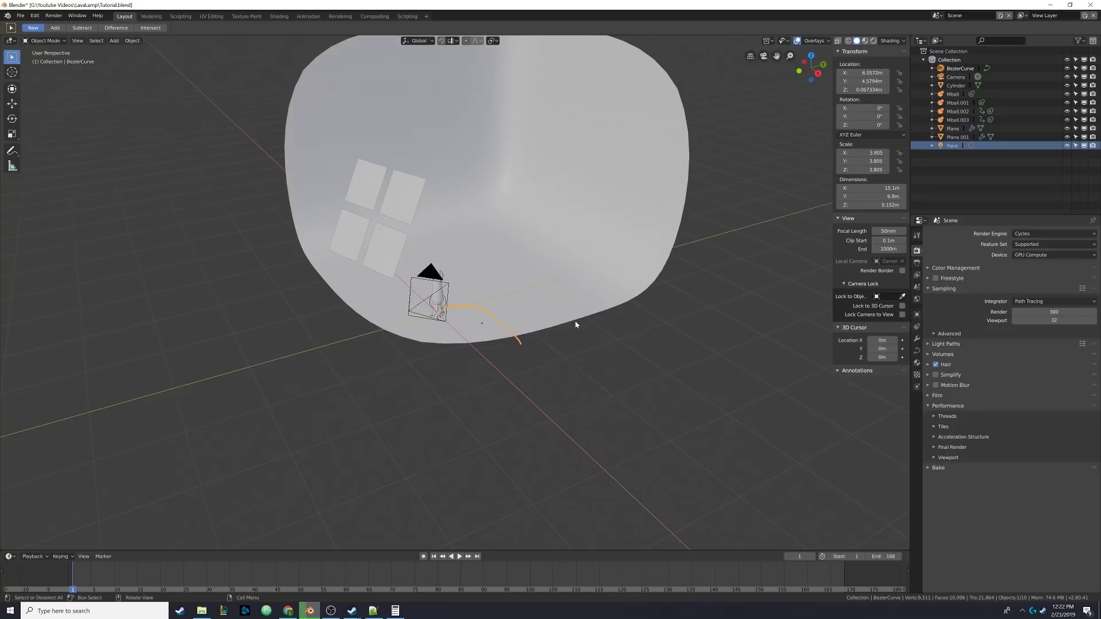